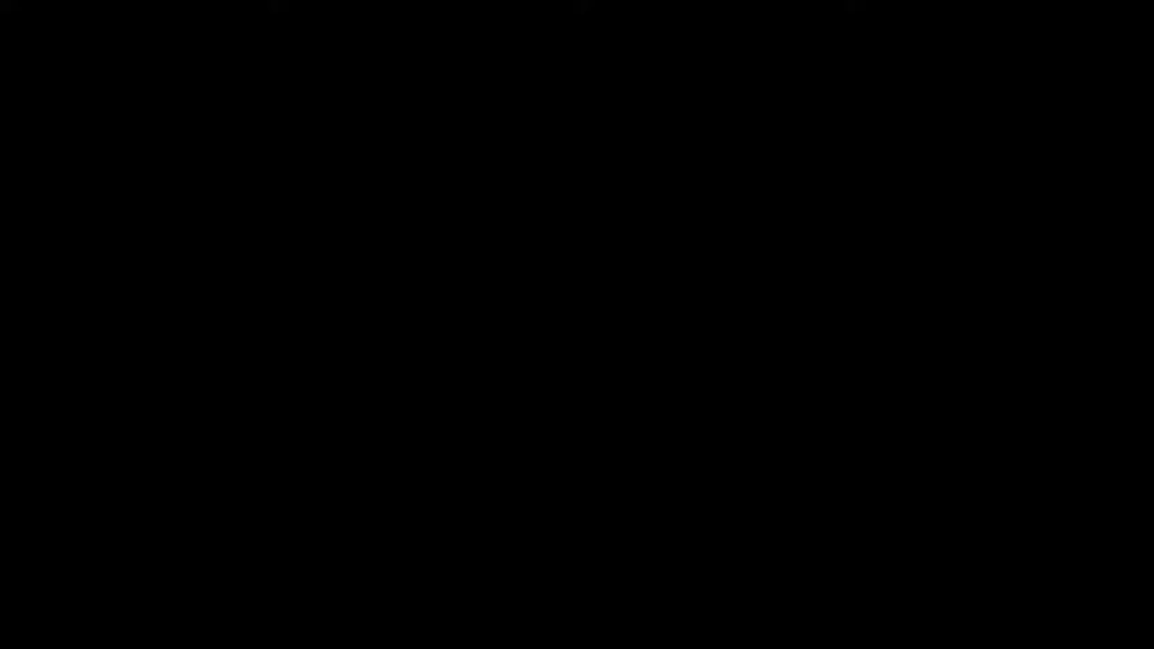
Zoom in on the pencil sketch, lock its layer and add a new layer above it.
key("ctrl+plus")
key("ctrl+plus")
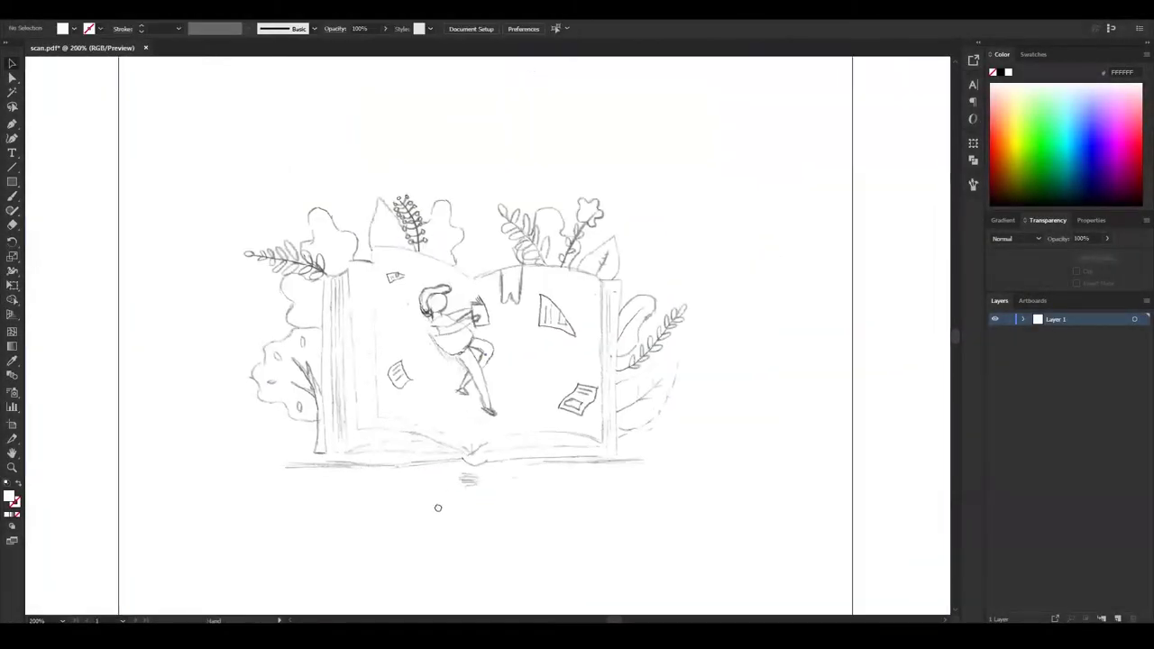
left_click_drag(438, 507, 464, 483)
left_click(1008, 320)
key("ctrl+l")
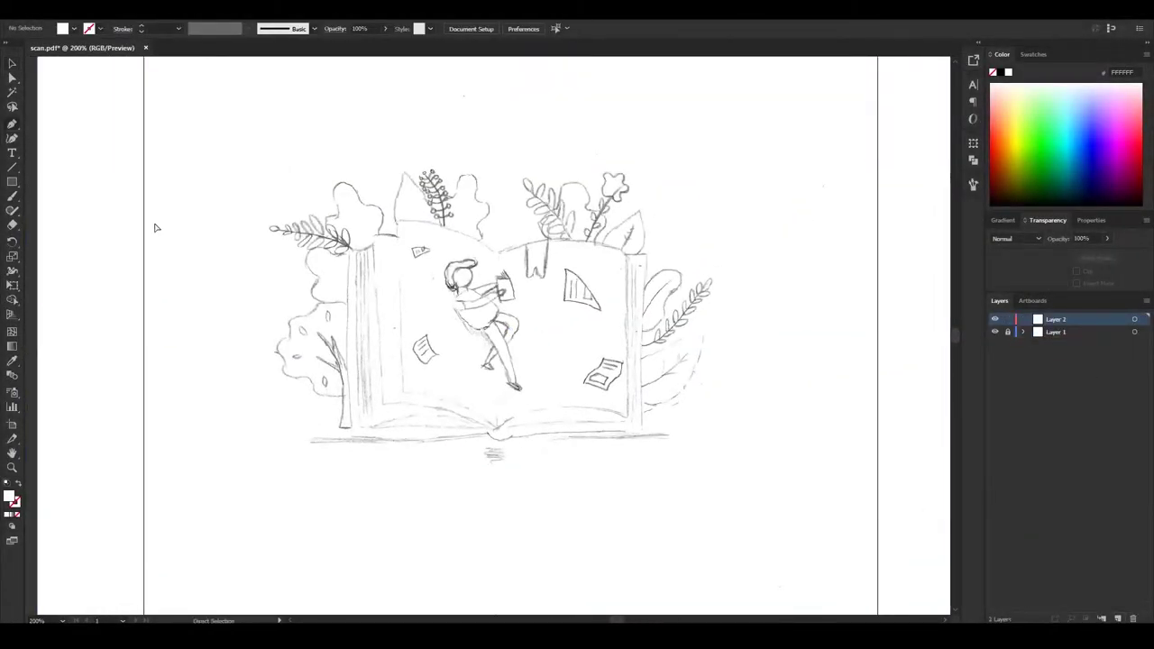
Trace the open book's outline as a closed Pen path with a curved bottom centre.
key("ctrl+plus")
left_click(279, 207)
left_click(727, 210)
left_click(724, 478)
left_click(524, 478)
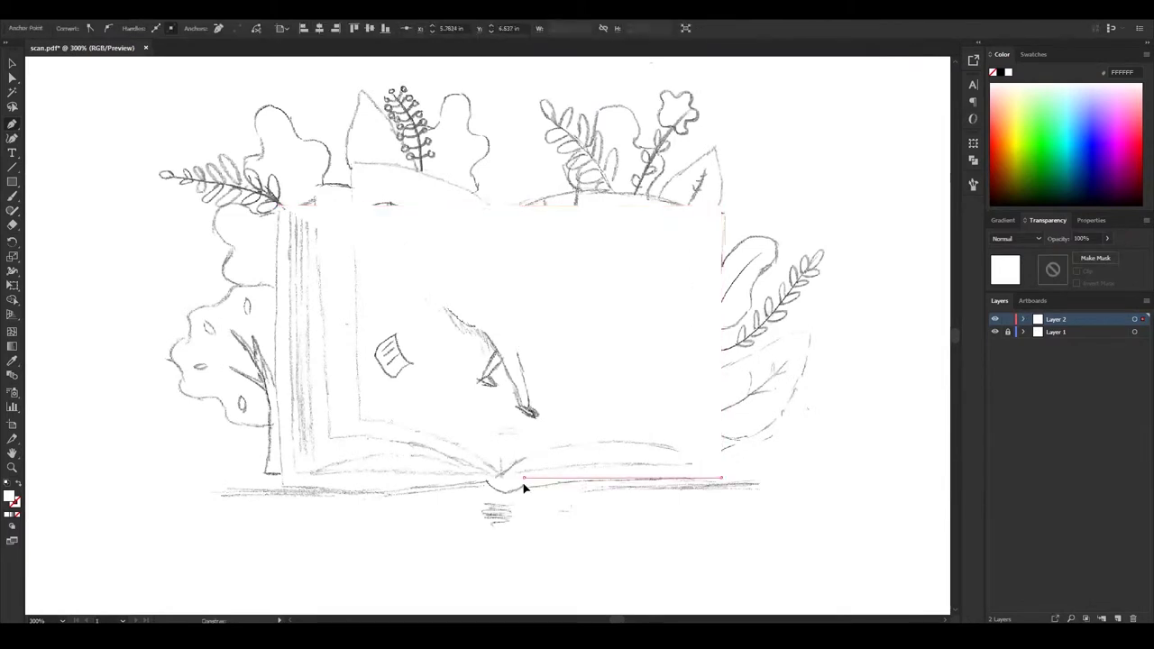
left_click_drag(485, 478, 281, 491)
left_click(280, 478)
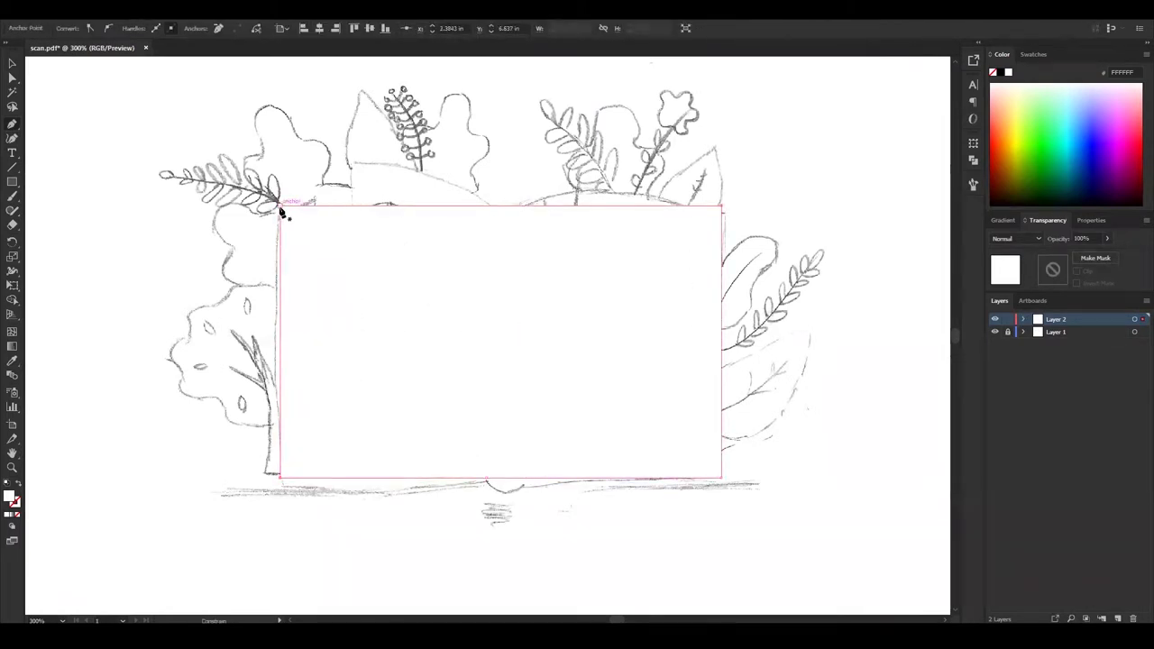
left_click(11, 142)
Fill the book shape with green #208E47 and move the sketch layer above the Cover layer.
double_click(11, 502)
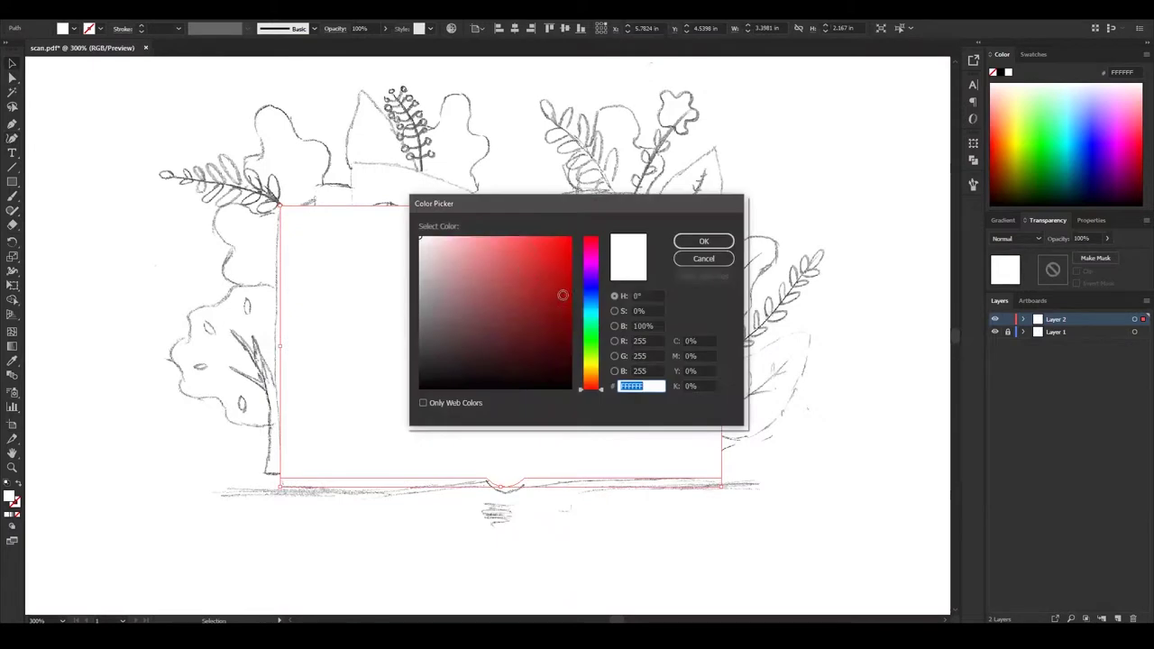
type("208E47")
key("Return")
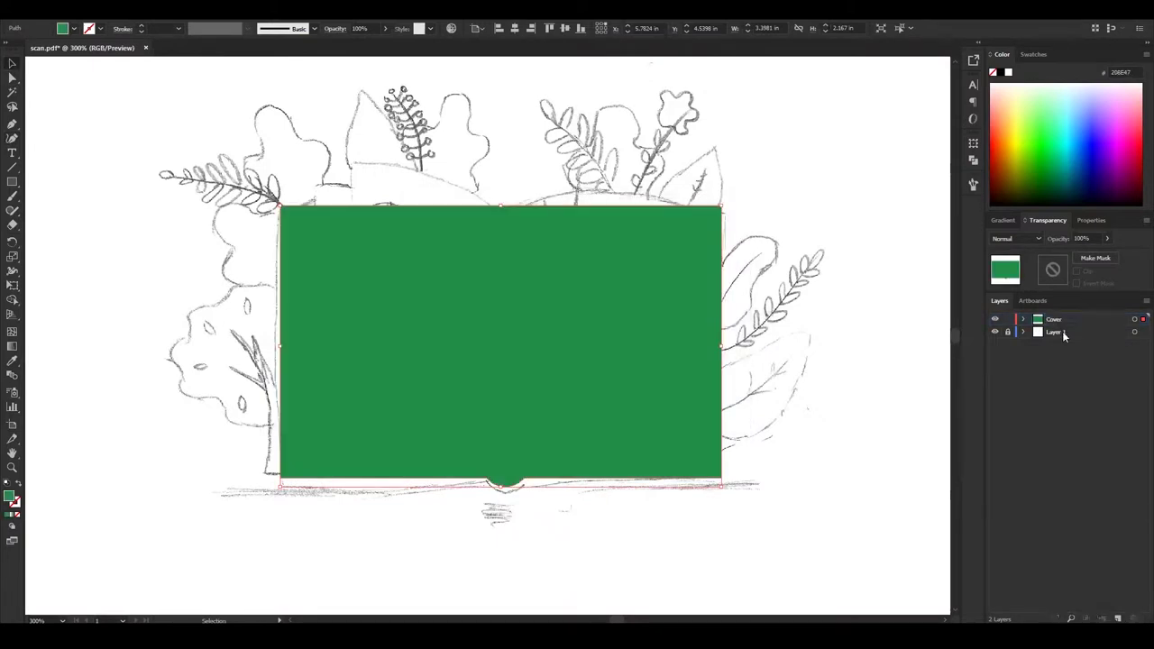
left_click_drag(1063, 331, 1062, 315)
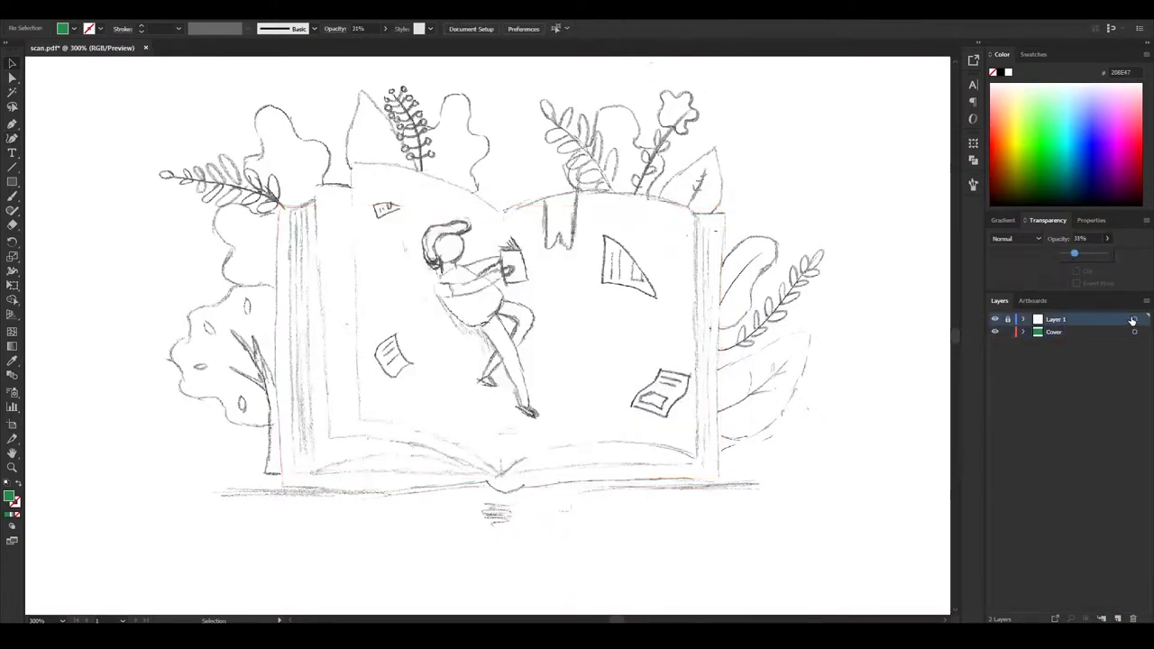
Lower the sketch's opacity to 30% and name the new layer Top Pages.
left_click(1132, 321)
left_click(1134, 332)
left_click(1107, 238)
left_click_drag(1073, 255, 1080, 255)
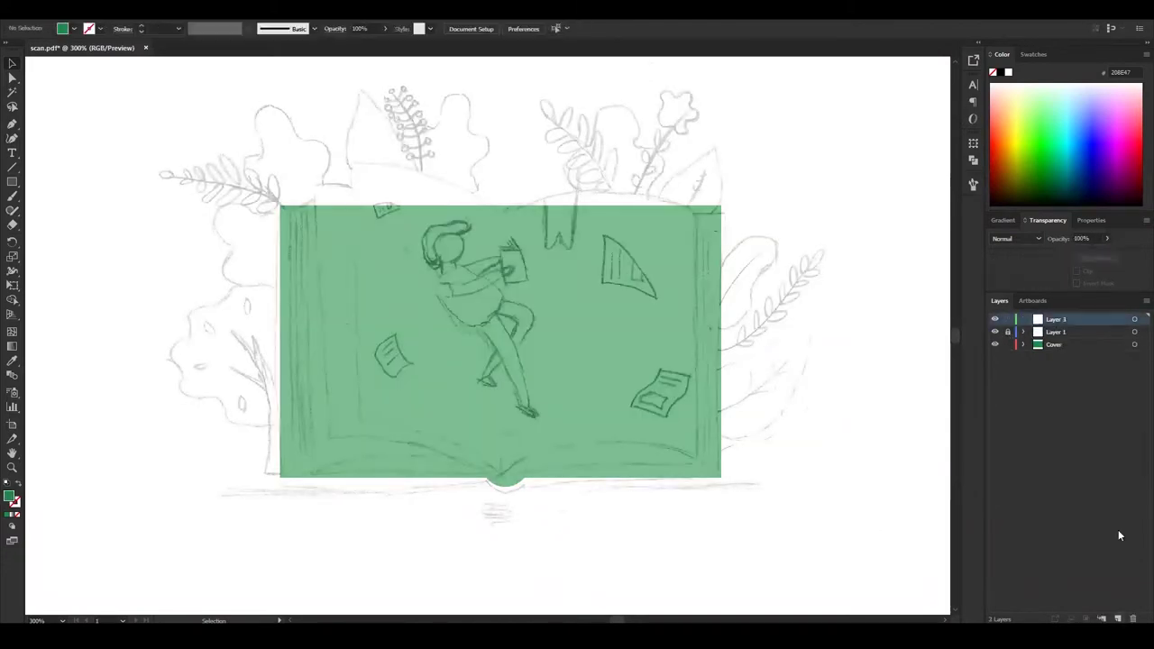
type("Pages")
left_click(279, 268)
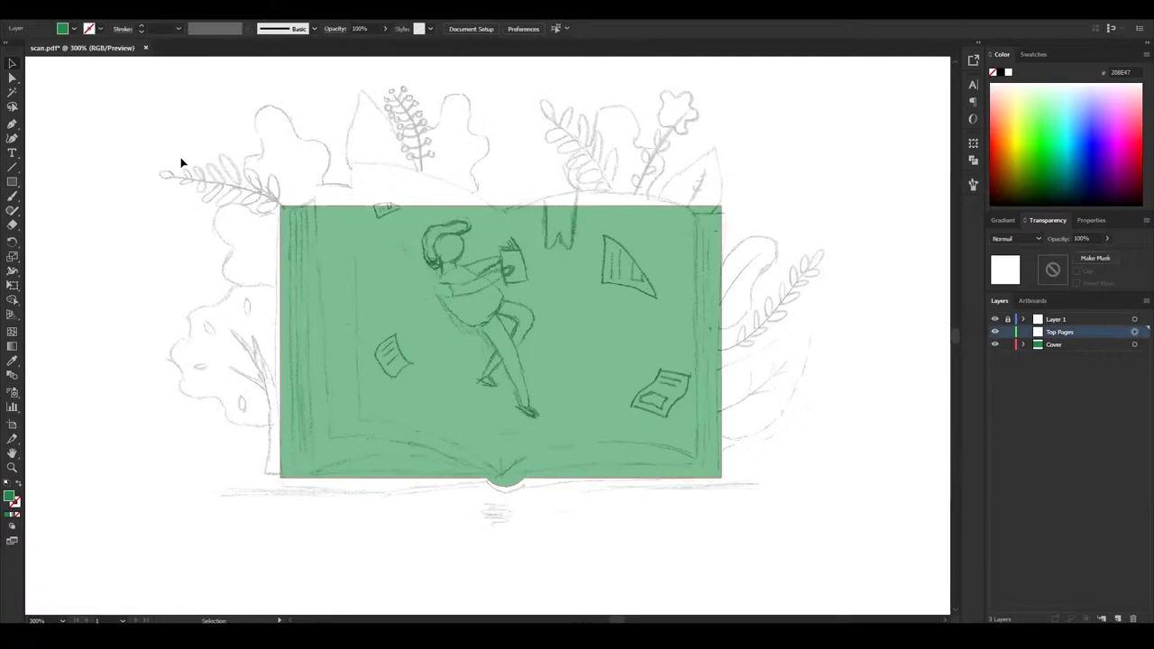
Finish the right page outline and fill it light grey #EAEAEA.
left_click(503, 474)
left_click(696, 465)
key("ctrl+plus")
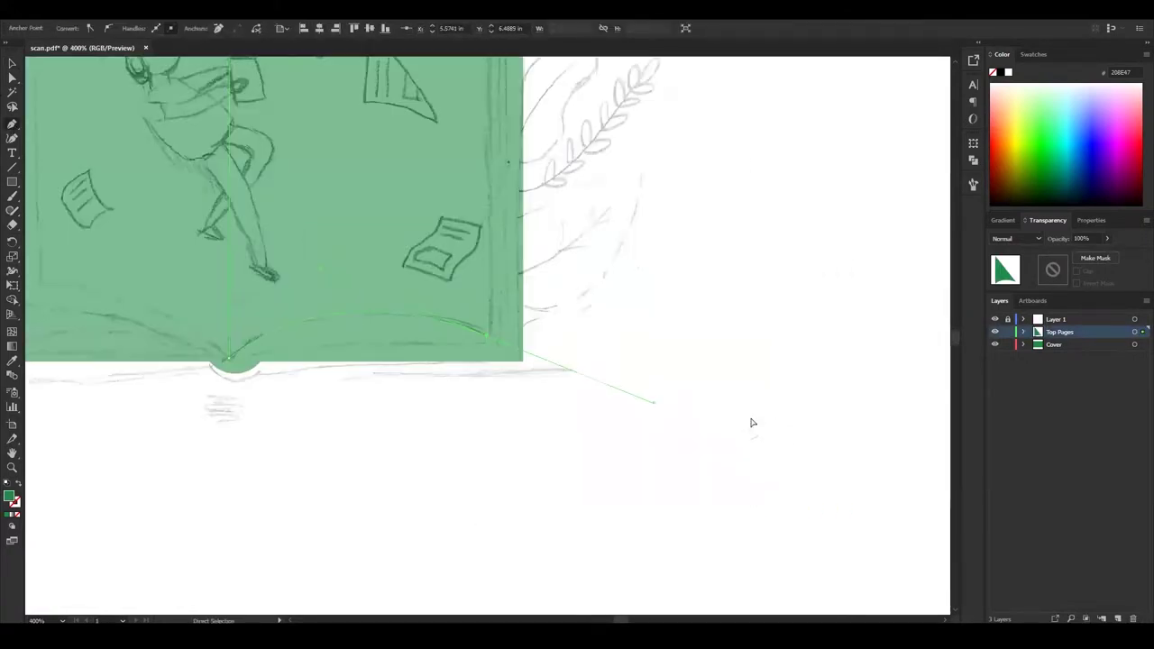
scroll(631, 315, "up", 3)
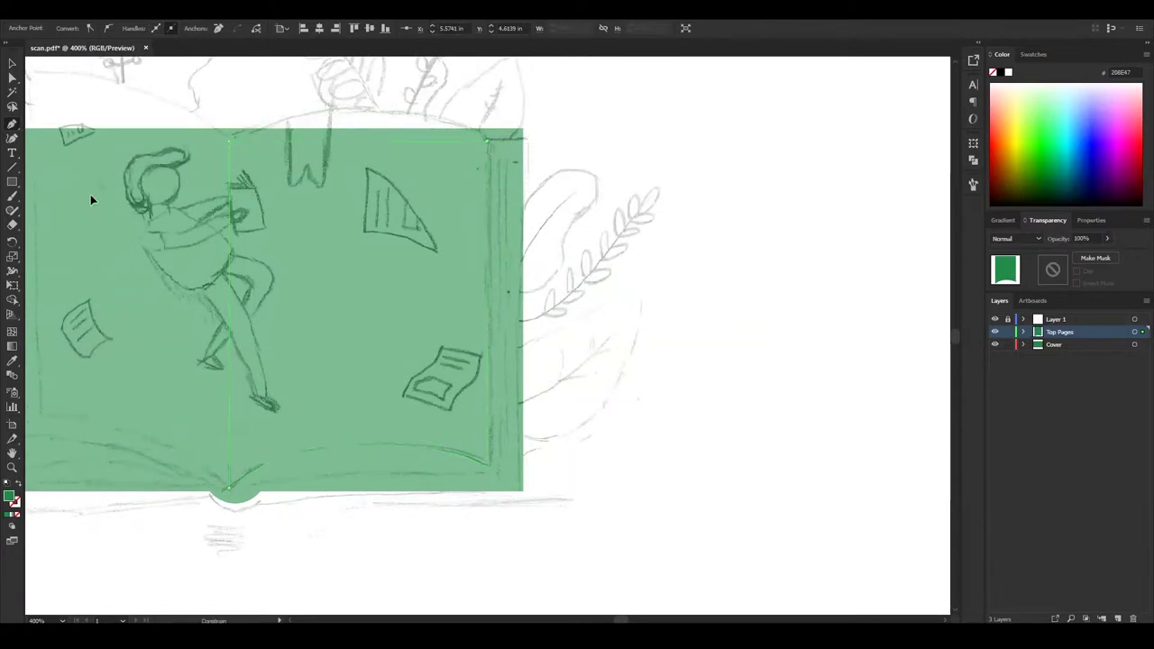
scroll(74, 211, "left", 5)
double_click(9, 495)
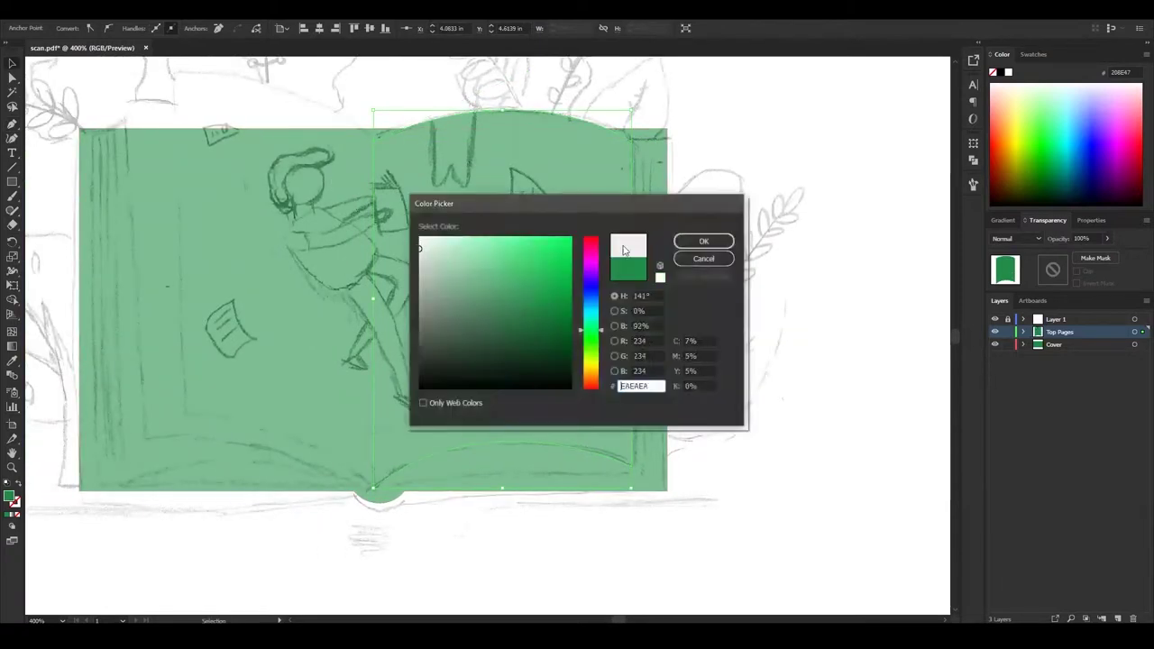
key("Return")
Trace the left page from the centre fold with a curved top edge.
scroll(721, 385, "left", 5)
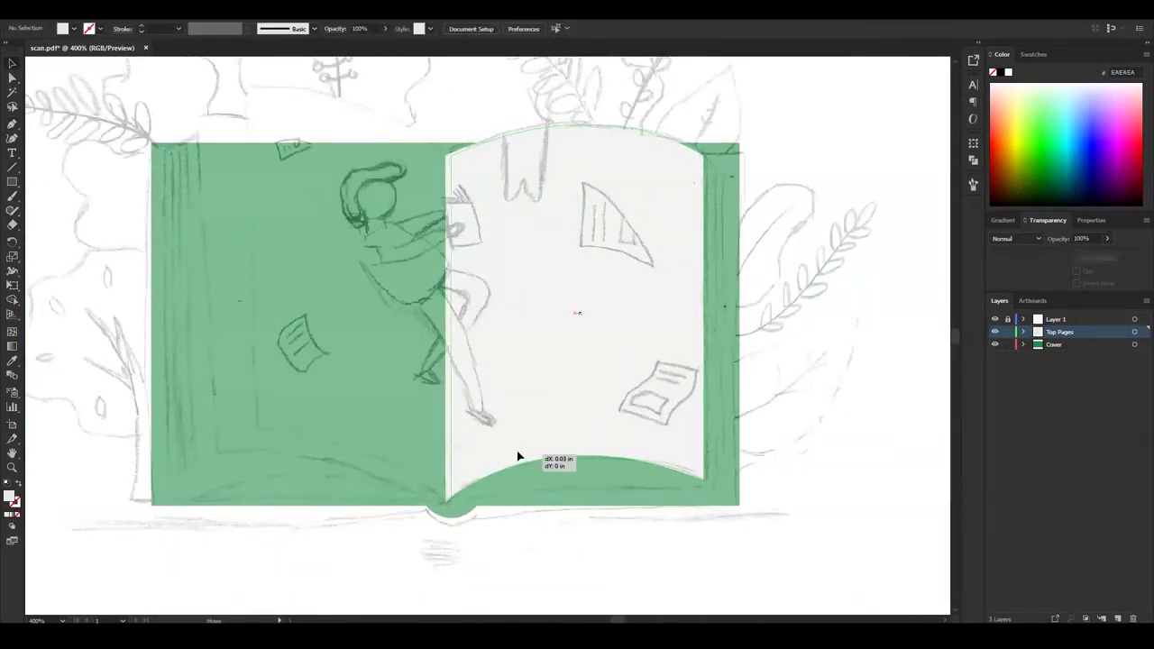
left_click_drag(519, 455, 524, 455)
scroll(554, 572, "down", 1)
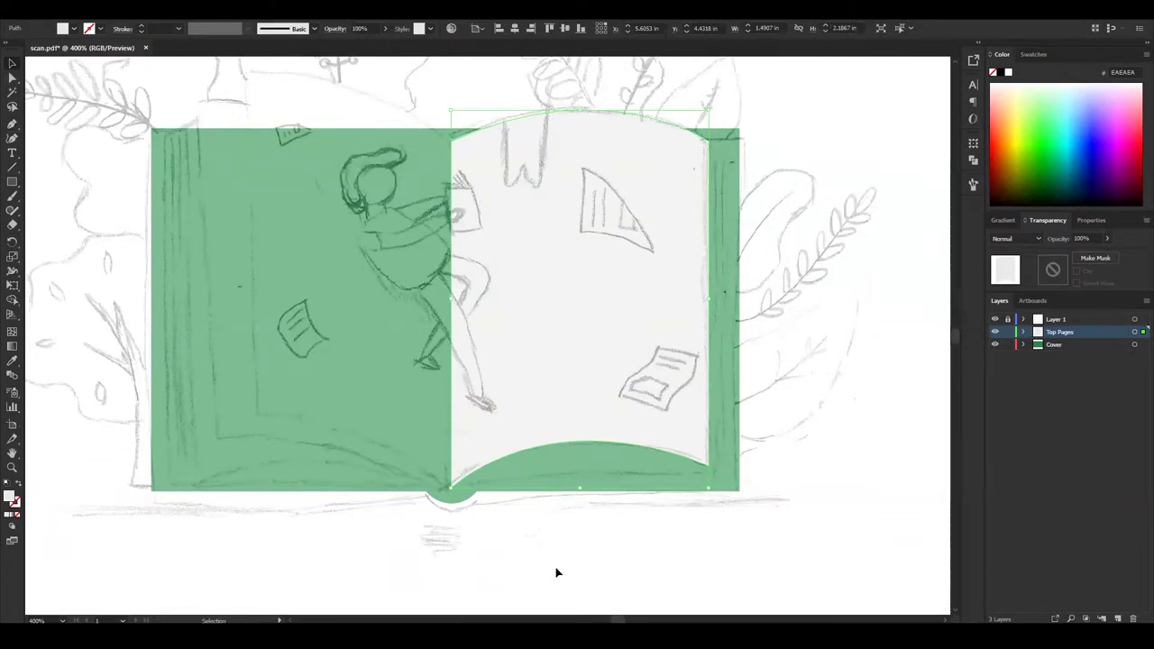
left_click(11, 123)
left_click(449, 137)
left_click_drag(245, 71, 303, 447)
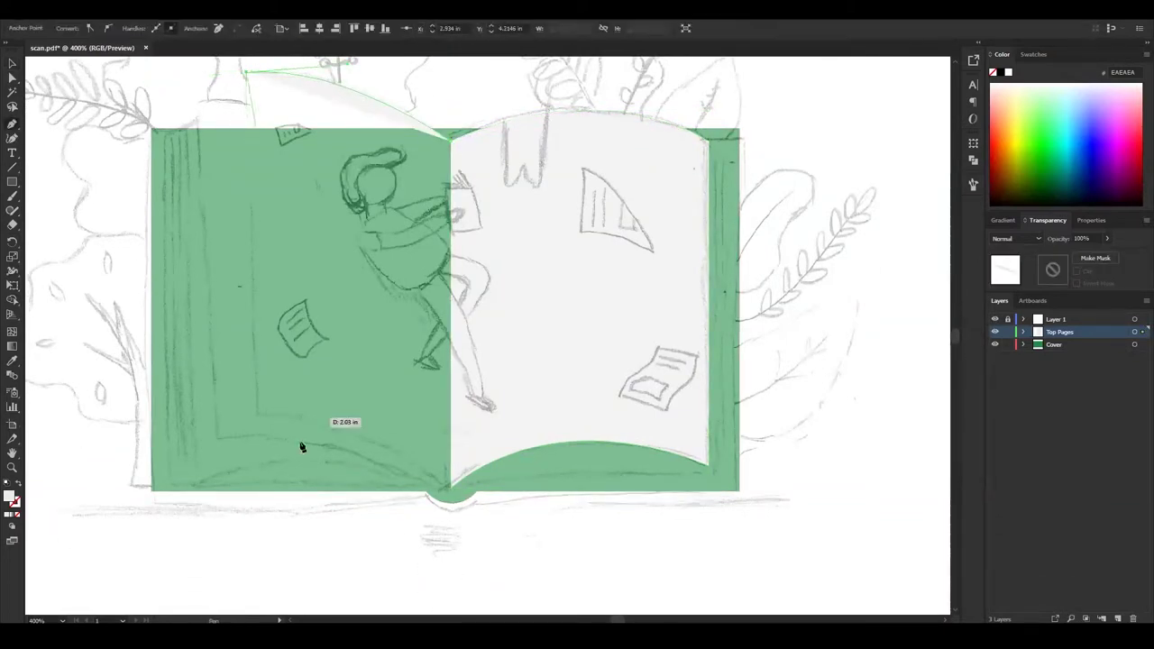
left_click(247, 415)
left_click(450, 137)
Adjust the page shapes with the Selection tool, then deselect them.
key("v")
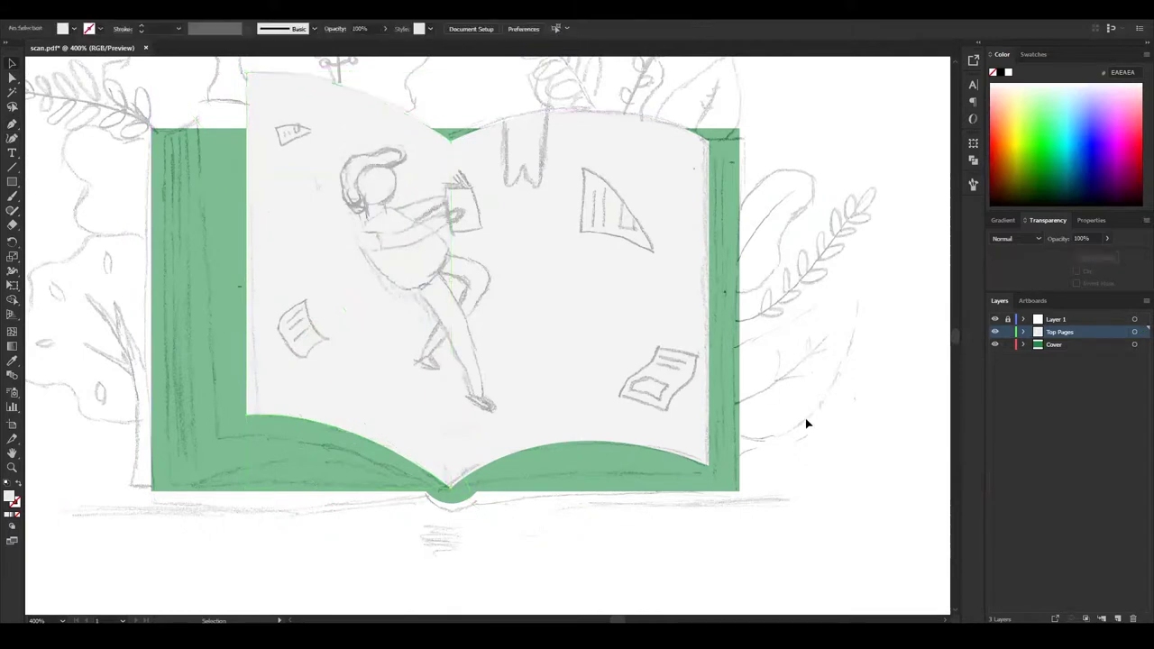
scroll(806, 421, "up", 5)
left_click_drag(480, 145, 480, 142)
left_click(799, 354)
left_click(448, 234)
scroll(838, 350, "down", 3)
left_click(577, 569)
scroll(755, 399, "down", 5)
scroll(754, 399, "up", 4)
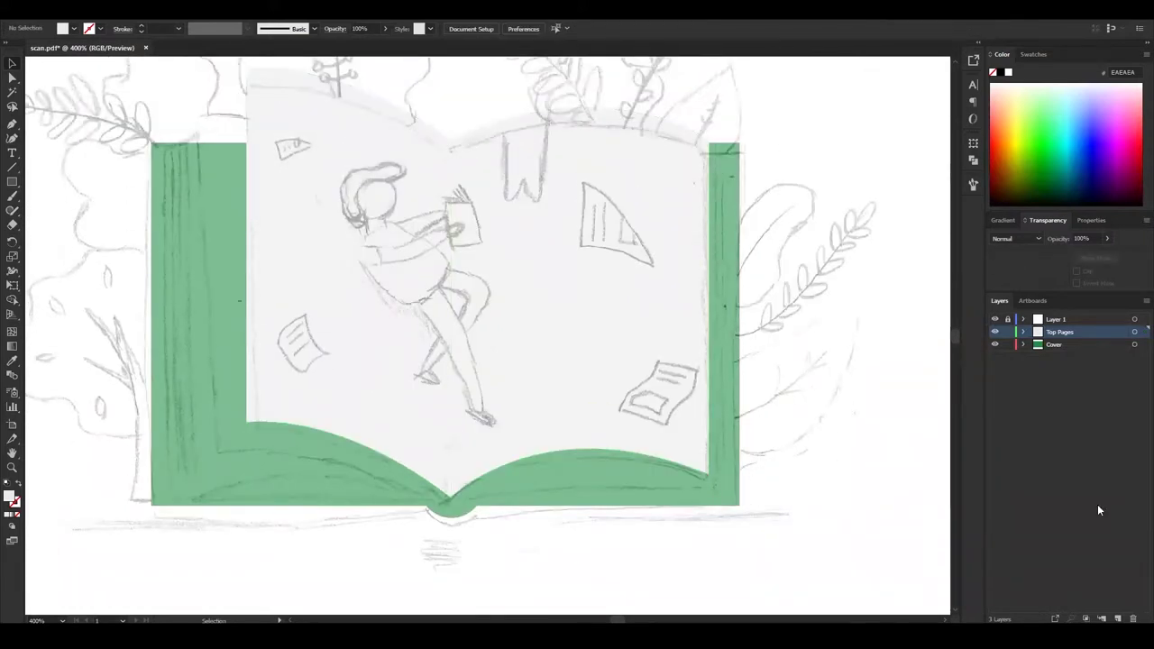
Name the new layer Lower Pages and select the left page shape.
type("es")
key("Return")
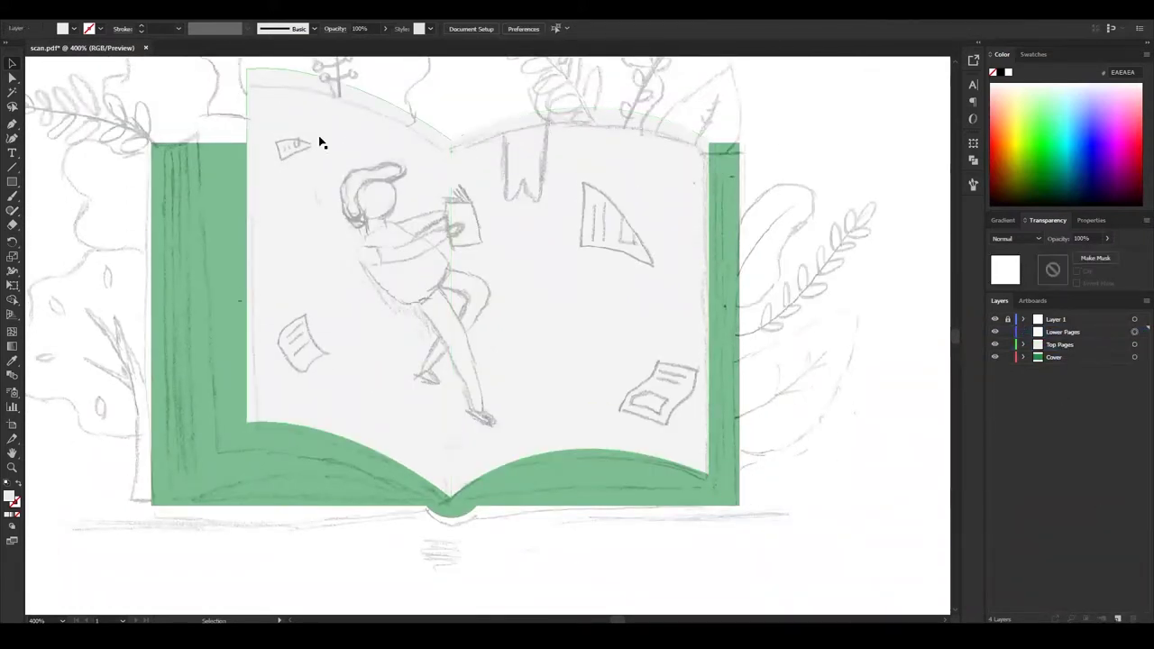
left_click(253, 120)
Place Pen anchors along the lower page edge down to the centre fold.
key("p")
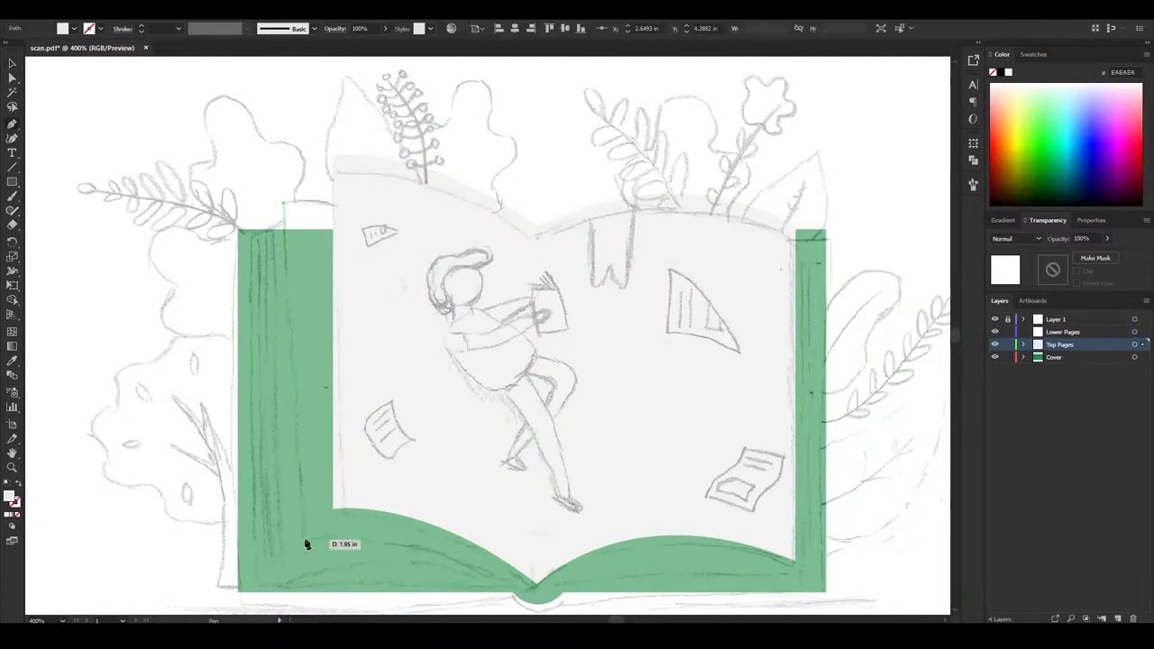
left_click(304, 539)
left_click(534, 588)
scroll(683, 405, "down", 5)
left_click(539, 350)
scroll(534, 325, "up", 5)
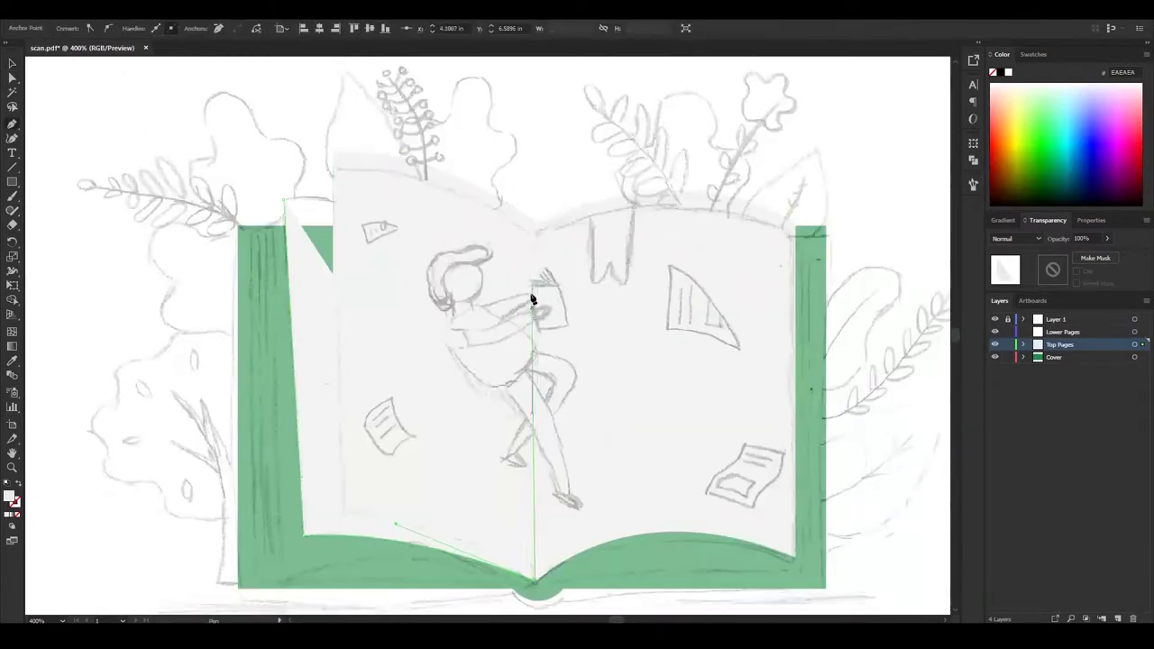
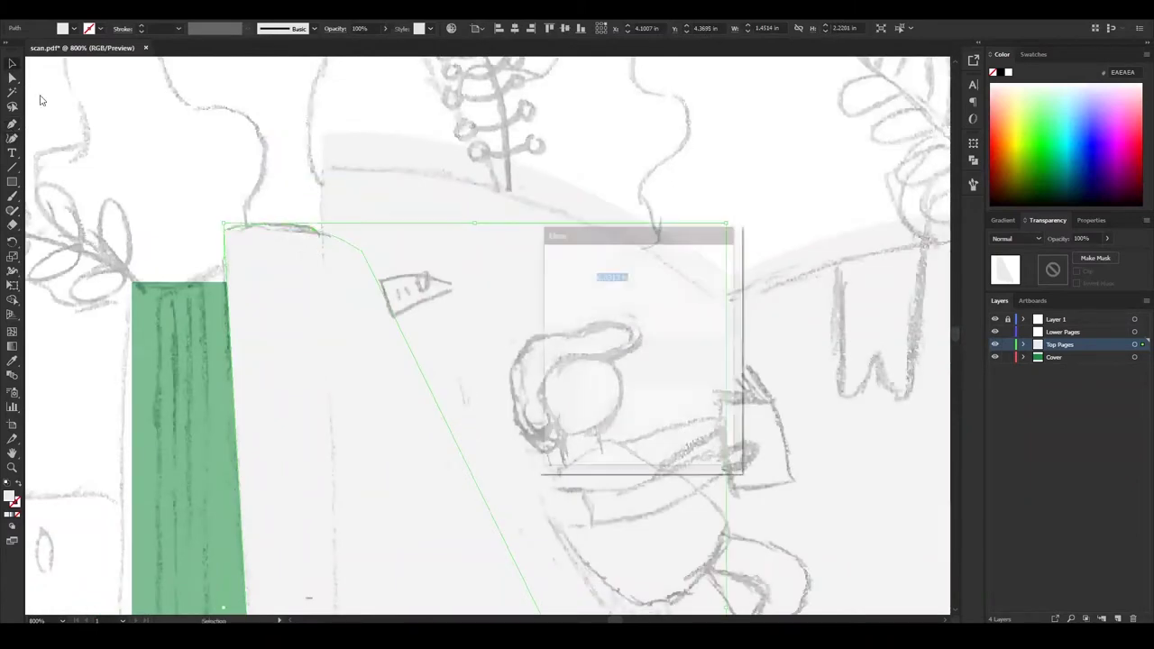
Close the page outline with a light grey fill and move Lower Pages beneath Top Pages.
left_click(694, 239)
key("v")
key("ctrl+minus")
key("ctrl+minus")
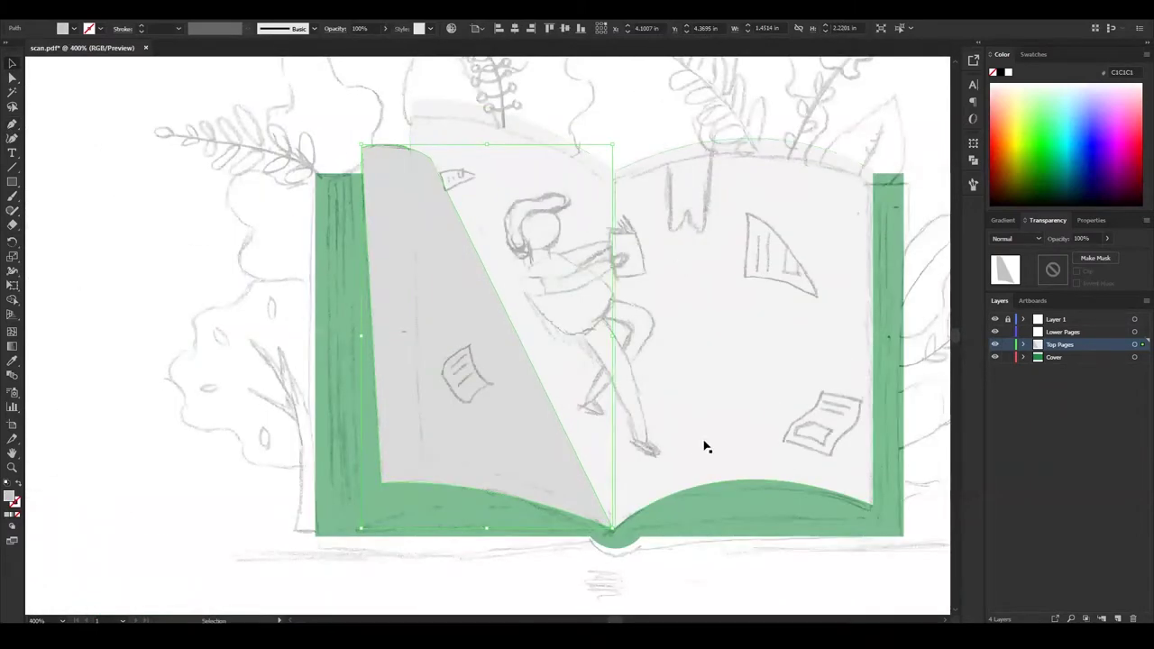
mouse_move(1098, 364)
left_mouse_down()
mouse_move(1068, 333)
mouse_move(1077, 353)
left_mouse_up()
left_click(162, 352)
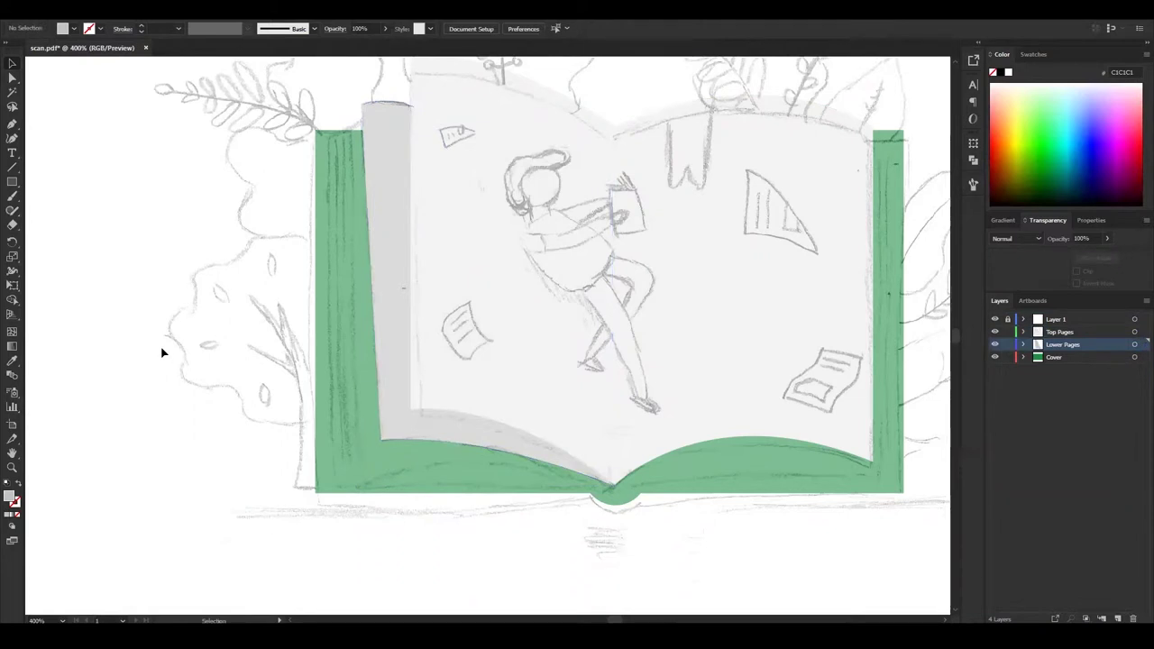
Pen-draw a new curved left-page shape and fill it light grey.
left_click(11, 126)
left_click(364, 163)
left_click(343, 173)
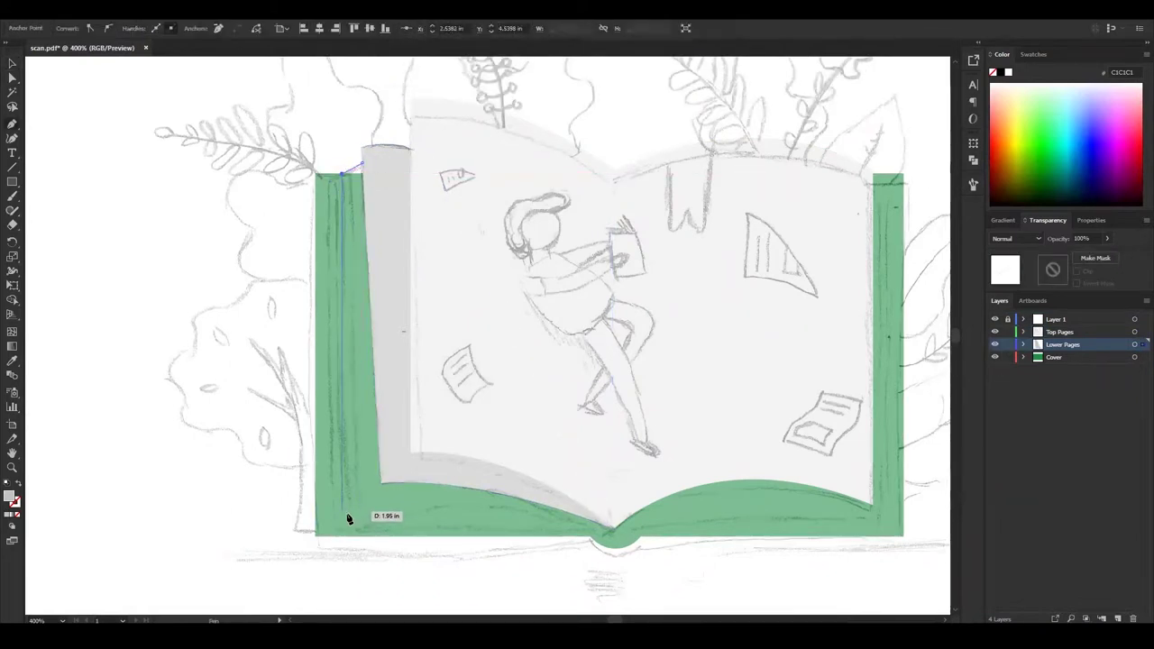
left_click(363, 524)
left_click_drag(607, 530, 712, 579)
left_click_drag(643, 314, 635, 424)
left_click(450, 163)
key("v")
double_click(9, 495)
left_click(681, 245)
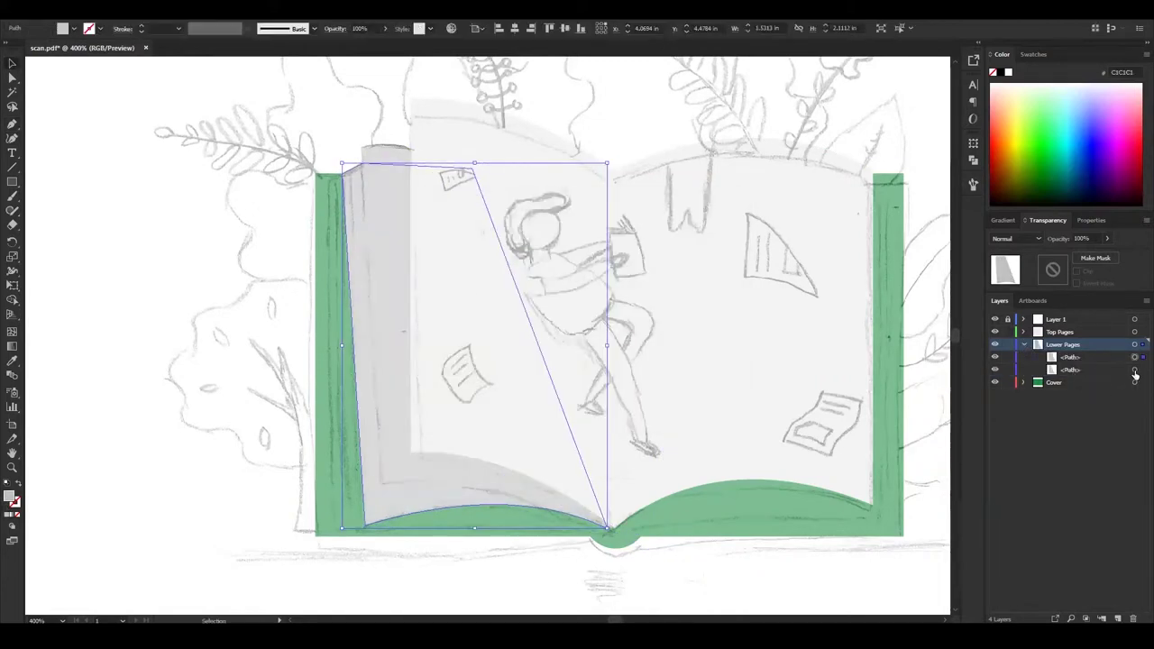
Fill the second page path grey and move its bottom-right corner to the spine.
left_click(1134, 357)
double_click(9, 495)
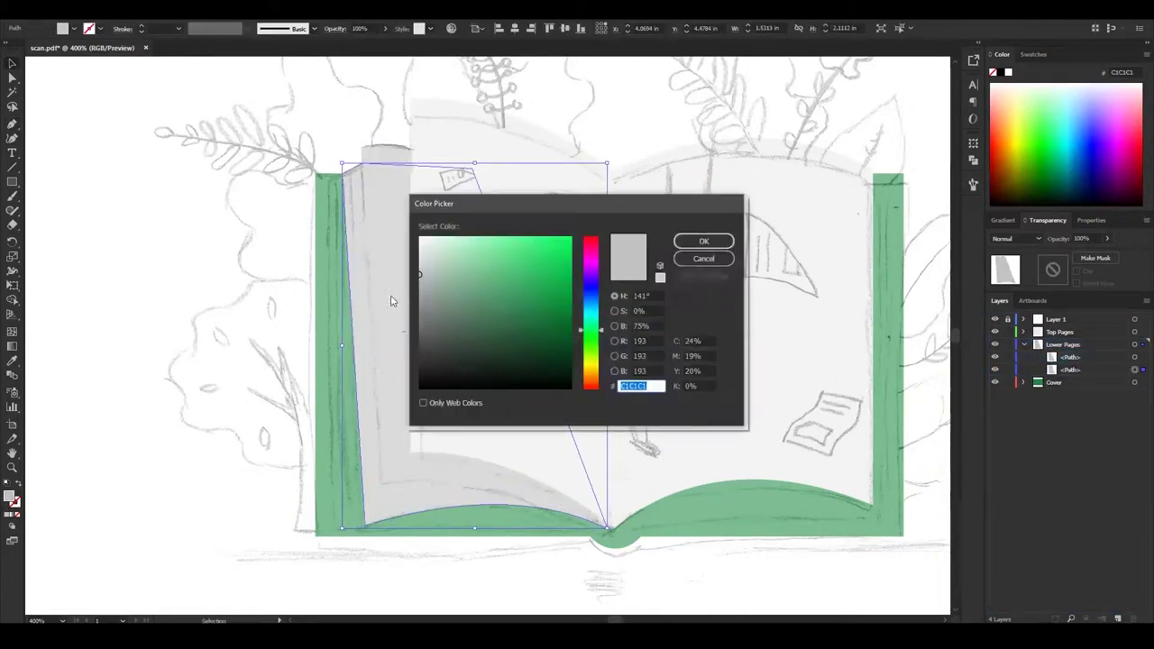
left_click(703, 241)
scroll(665, 587, "down", 2)
scroll(299, 186, "up", 1)
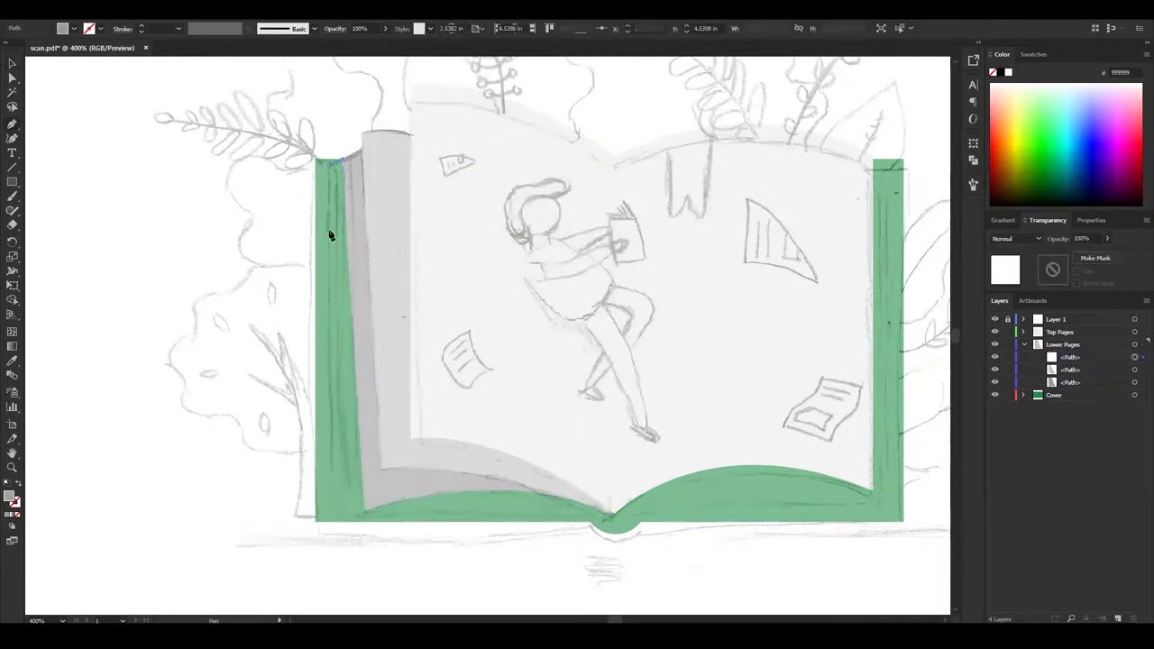
left_click_drag(583, 532, 613, 515)
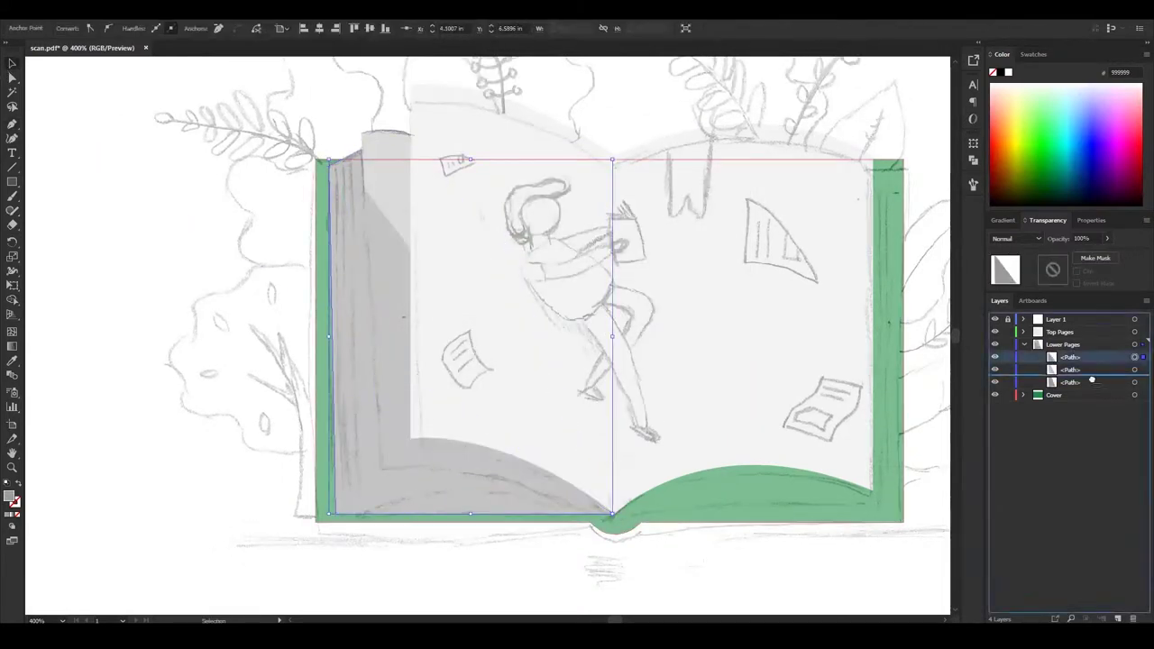
Give the third page path a darker grey stripe fill, then select the bottom page path.
left_click(1134, 382)
double_click(9, 495)
left_click(701, 239)
left_click(224, 276)
scroll(420, 571, "down", 2)
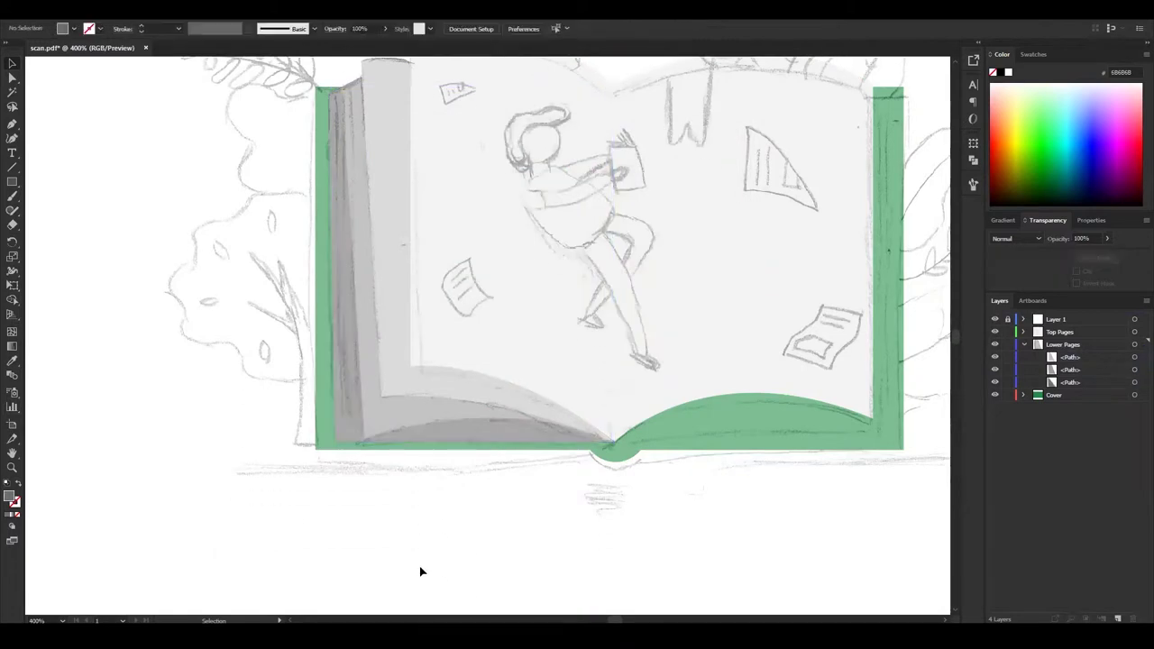
scroll(523, 538, "right", 5)
scroll(172, 301, "right", 3)
left_click(608, 317)
scroll(608, 317, "down", 1)
Pen-draw a page shape under the right page and fill it dark grey.
key("p")
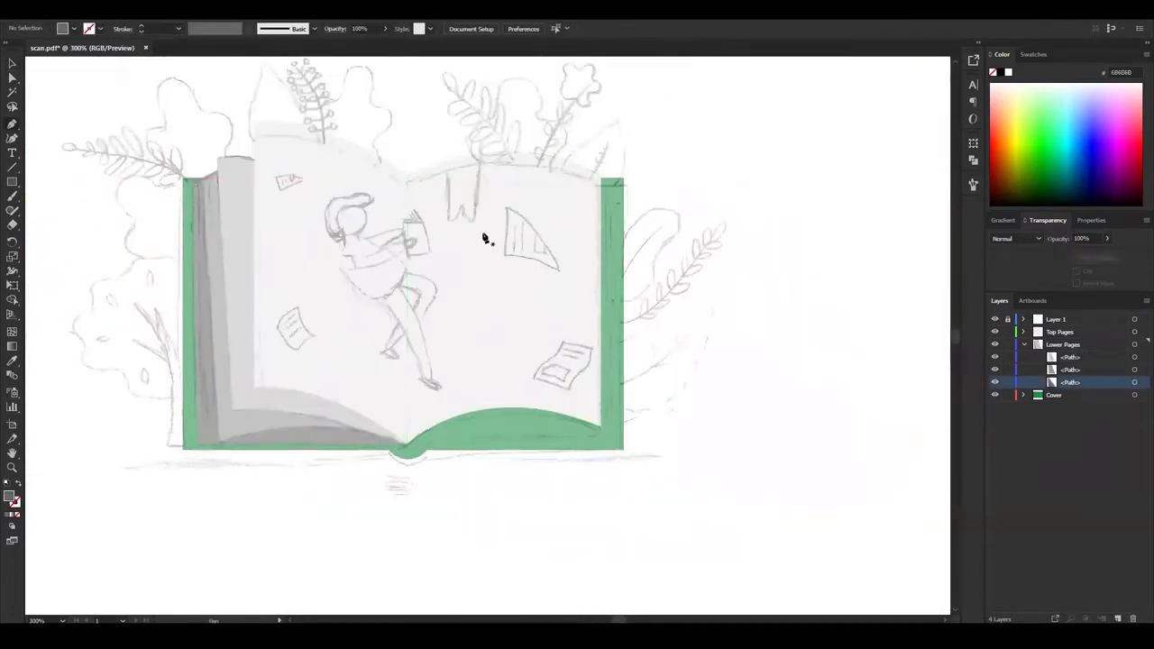
key("ctrl+plus")
left_click(622, 141)
left_click(369, 478)
left_click(56, 160, "ctrl")
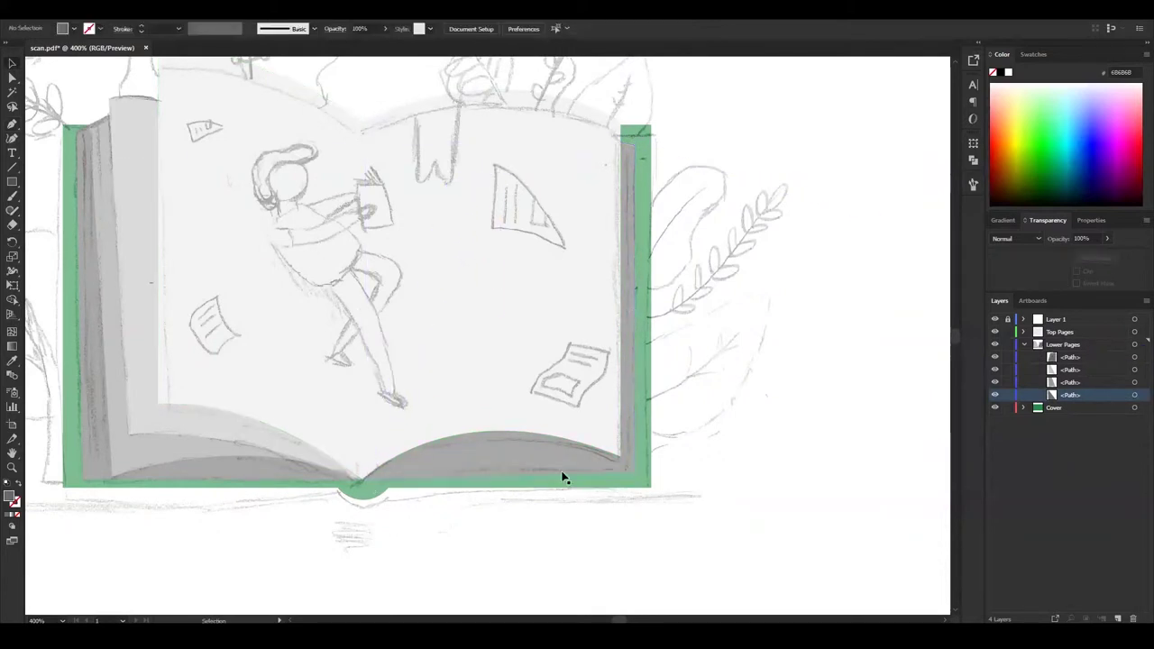
left_click(562, 477, "ctrl")
double_click(9, 498)
left_click(703, 240)
Set the left page path's fill to mid grey 727272.
left_click(227, 483, "ctrl")
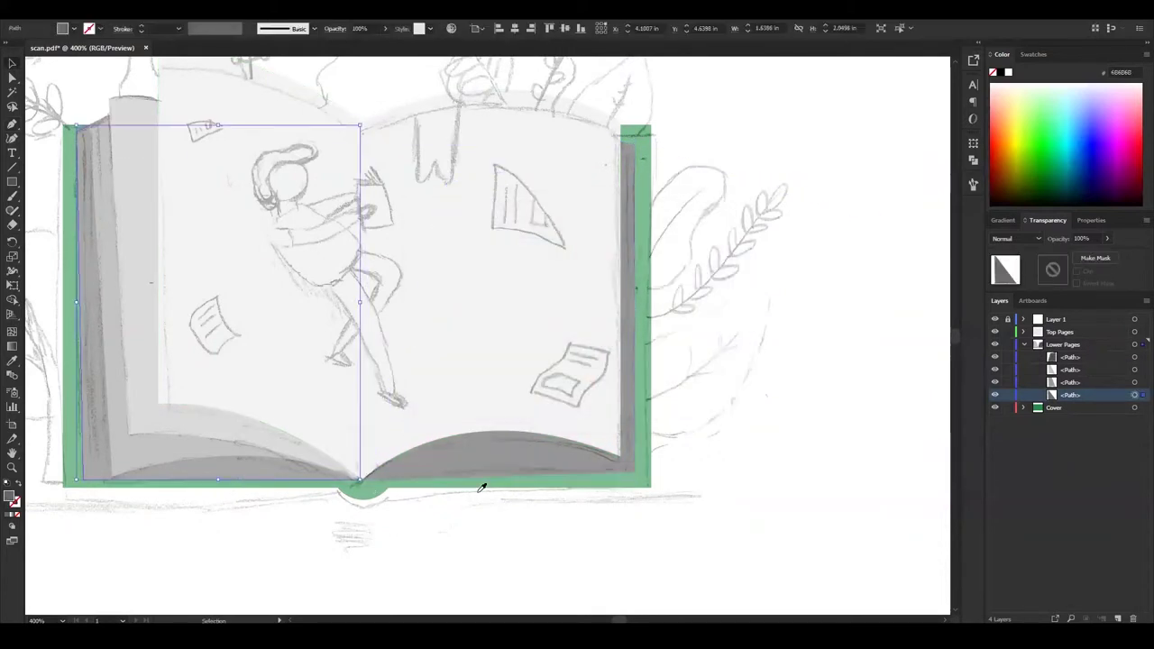
key("i")
left_click(545, 456)
double_click(9, 496)
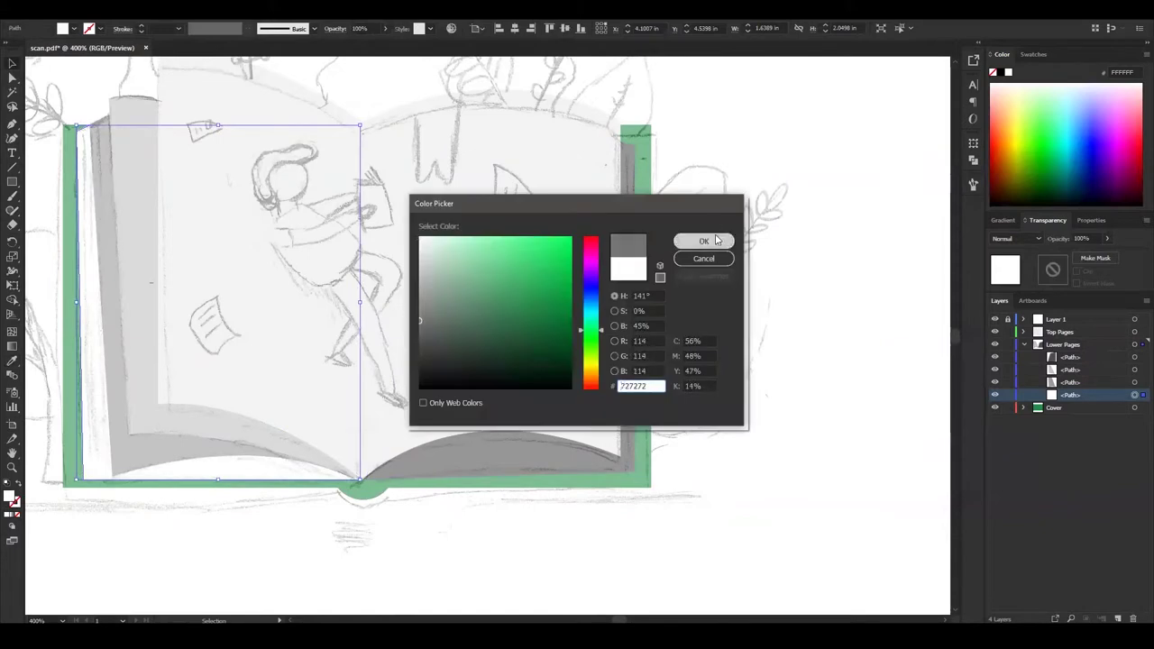
left_click(703, 242)
key("ctrl+minus")
left_click(598, 582)
With the sketch hidden, align the left stack's bottom-left anchor with the cover edge.
key("ctrl+shift+w")
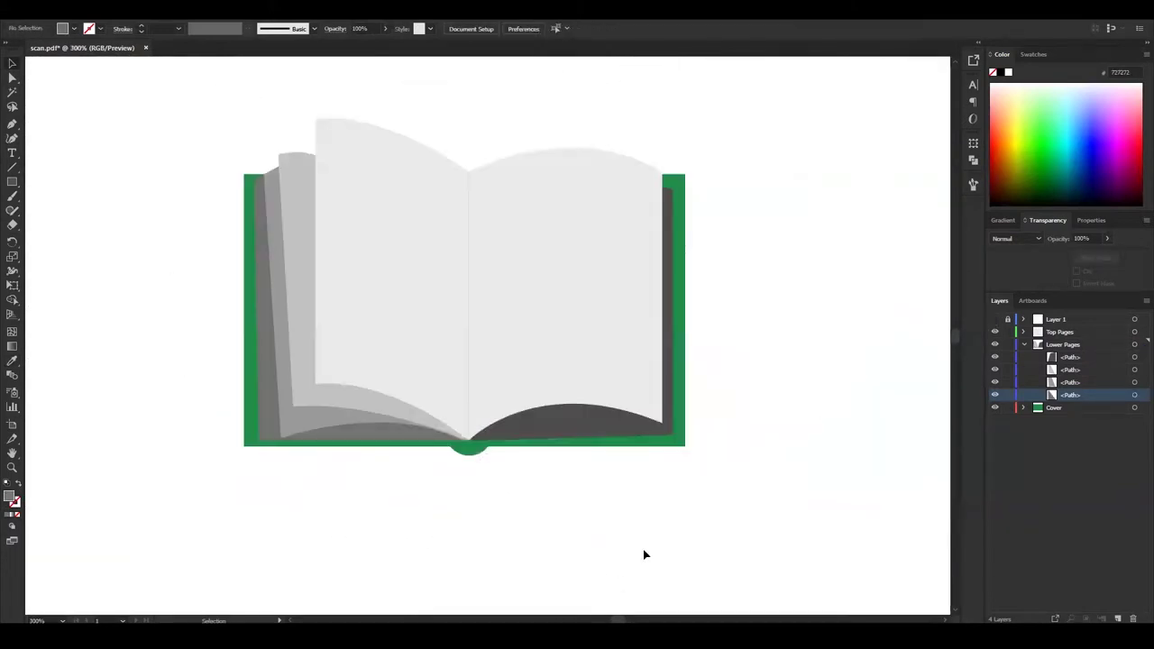
key("ctrl+plus")
key("ctrl+plus")
scroll(285, 514, "down", 3)
key("a")
left_click_drag(269, 420, 251, 421)
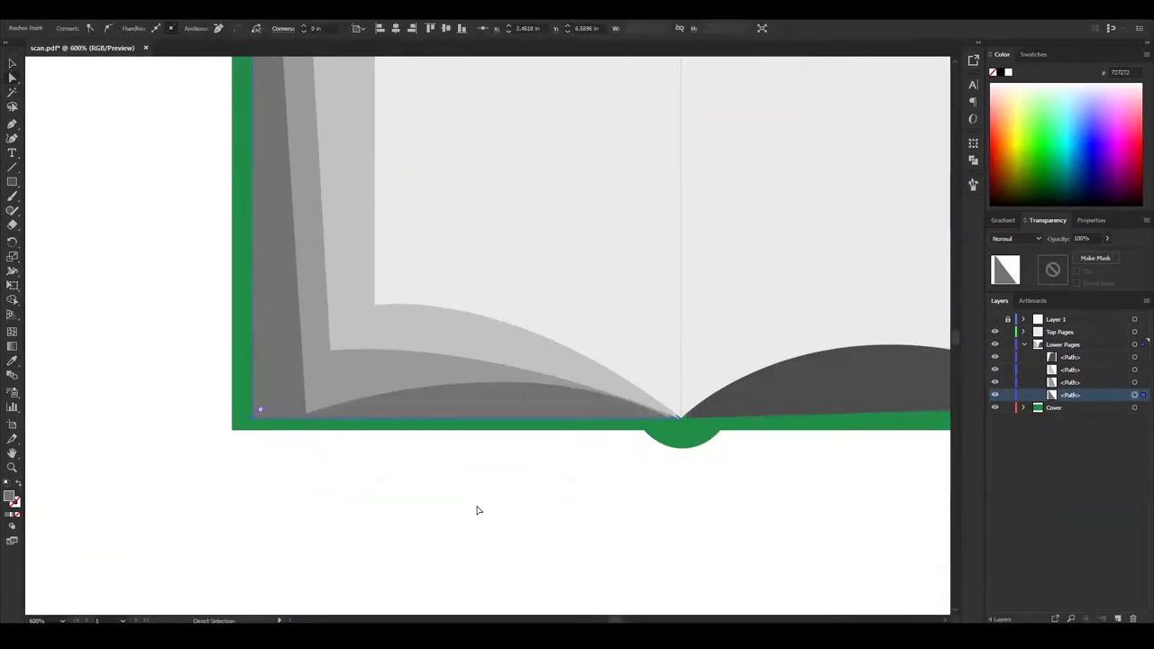
key("ctrl+minus")
key("ctrl+minus")
left_click(103, 108)
key("ctrl+shift+w")
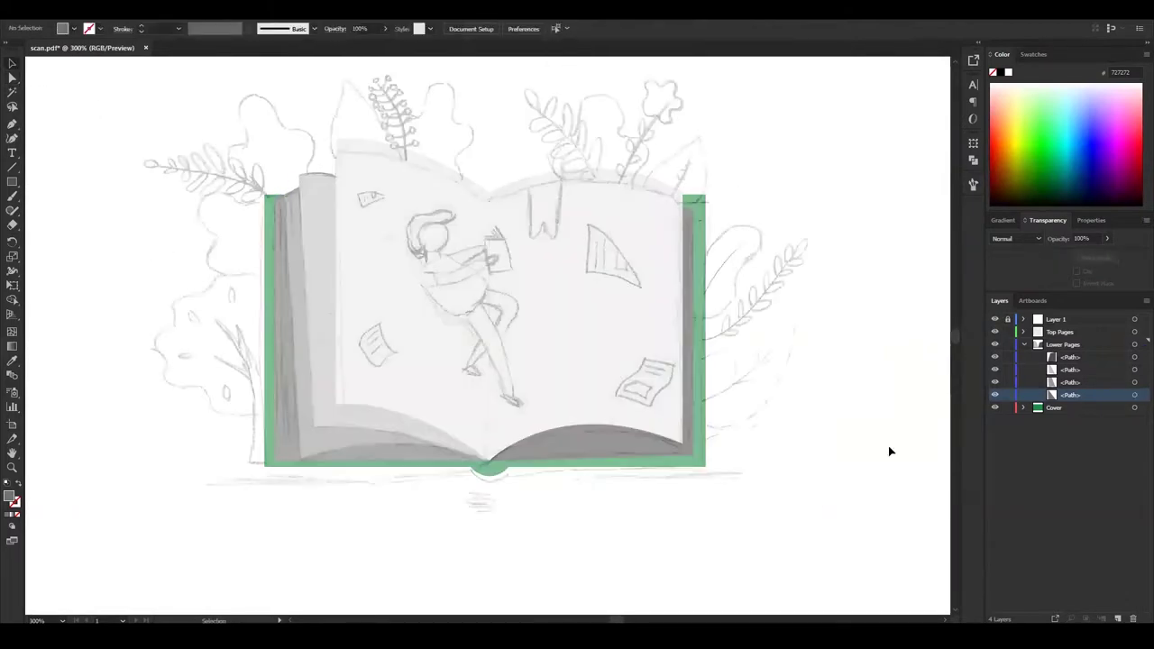
Lock the Top Pages and Lower Pages layers, then trace the triangular flying page in light grey.
left_click(1023, 344)
mouse_move(1008, 332)
left_mouse_down()
mouse_move(1008, 344)
mouse_move(1057, 333)
left_mouse_up()
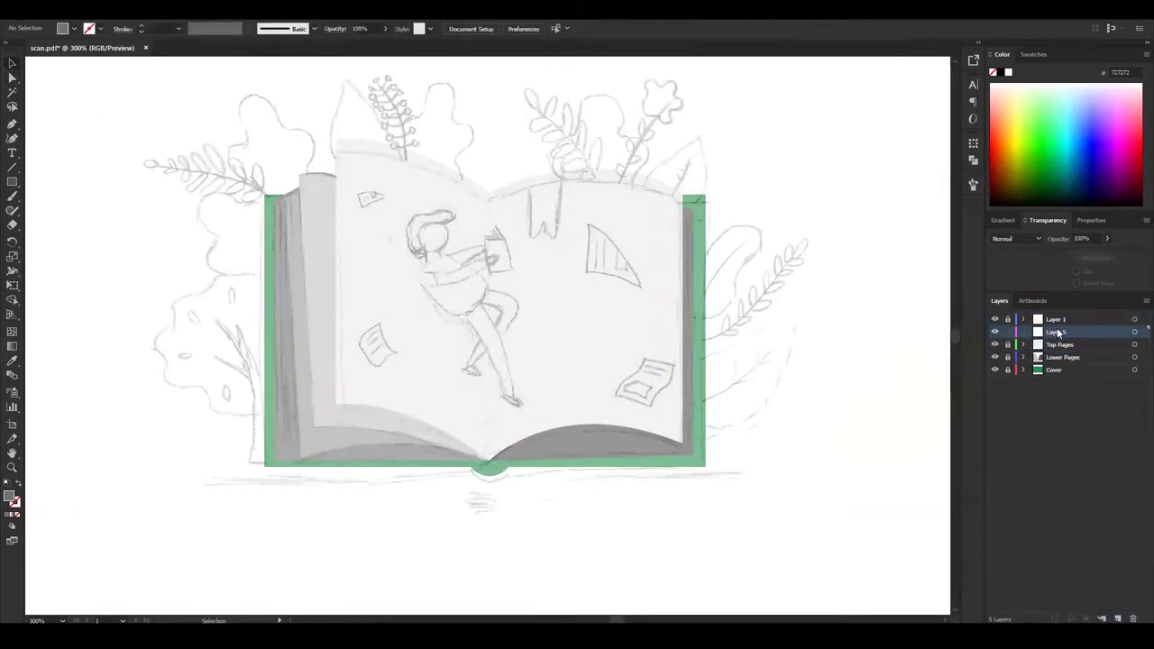
left_click(12, 121)
key("ctrl+equal")
key("ctrl+equal")
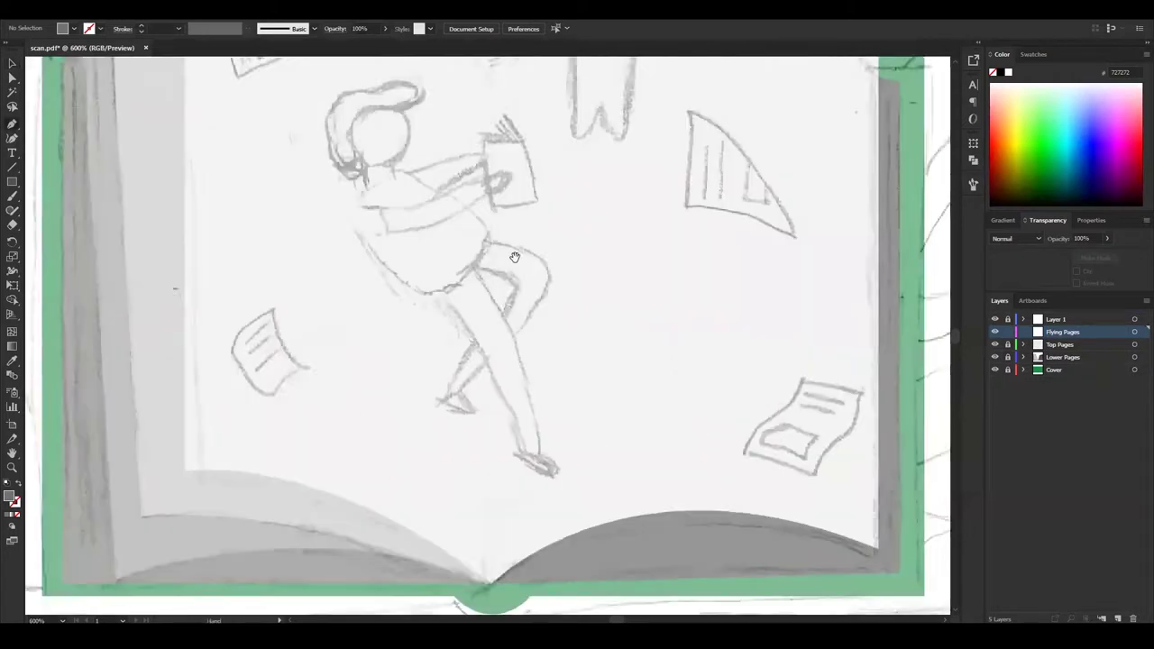
left_click(501, 214)
left_click(499, 308)
left_click_drag(607, 338, 620, 350)
left_click_drag(502, 213, 486, 200)
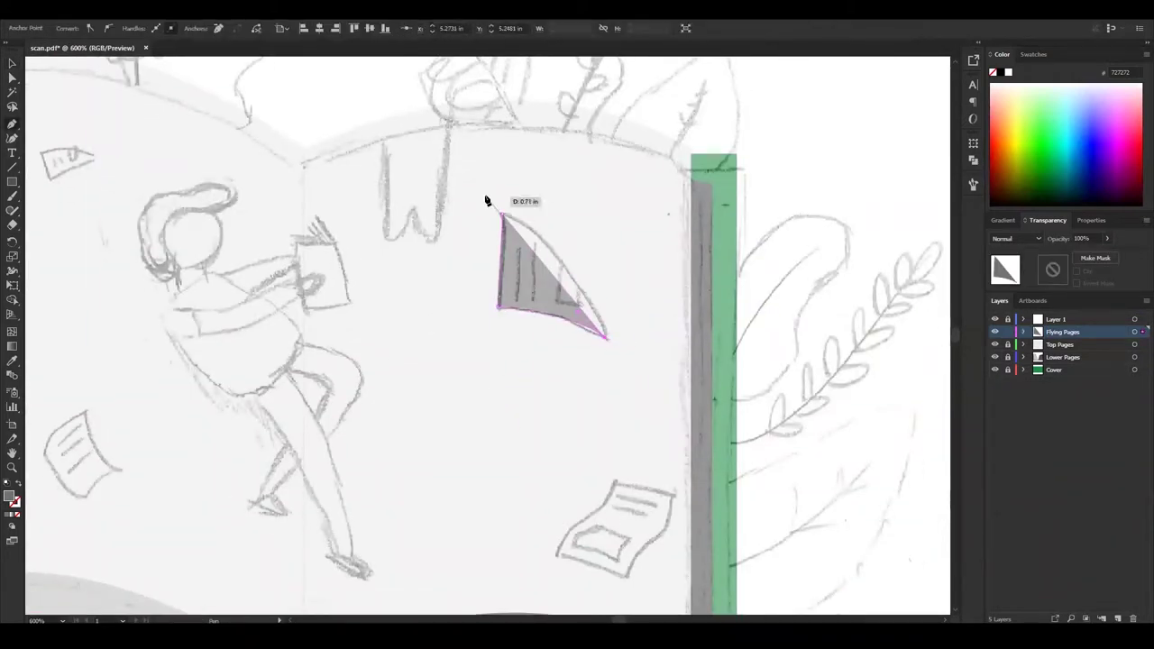
double_click(10, 495)
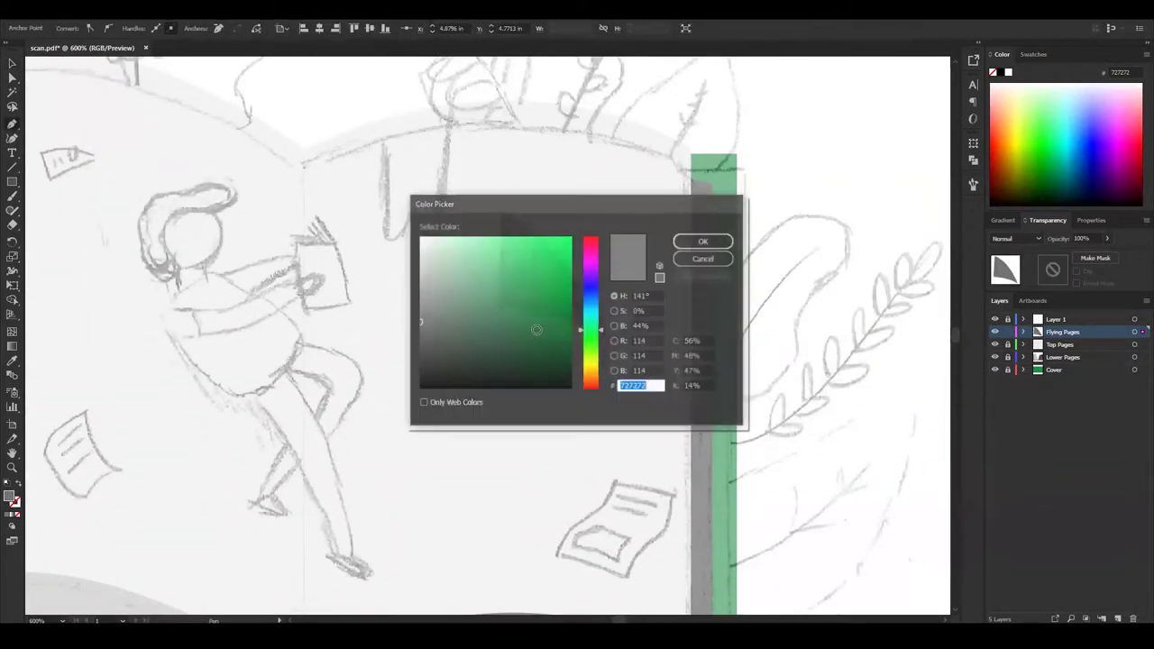
left_click(614, 320)
Trace the small loose pages at bottom right and on the left as shapes.
left_click(673, 335)
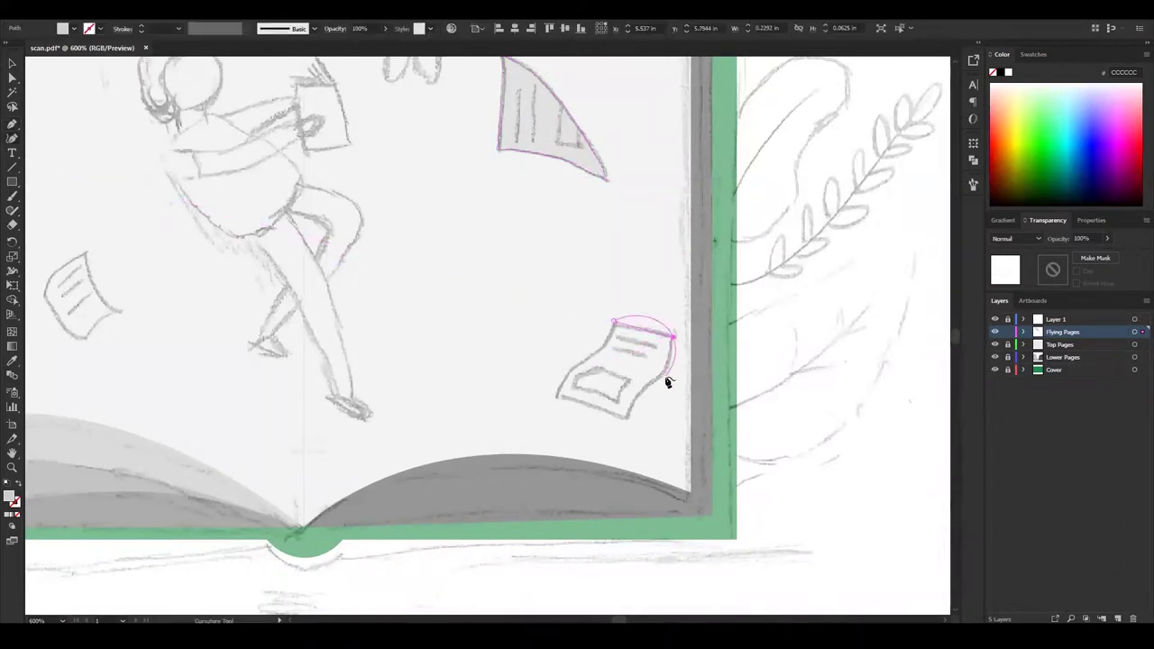
left_click(593, 373)
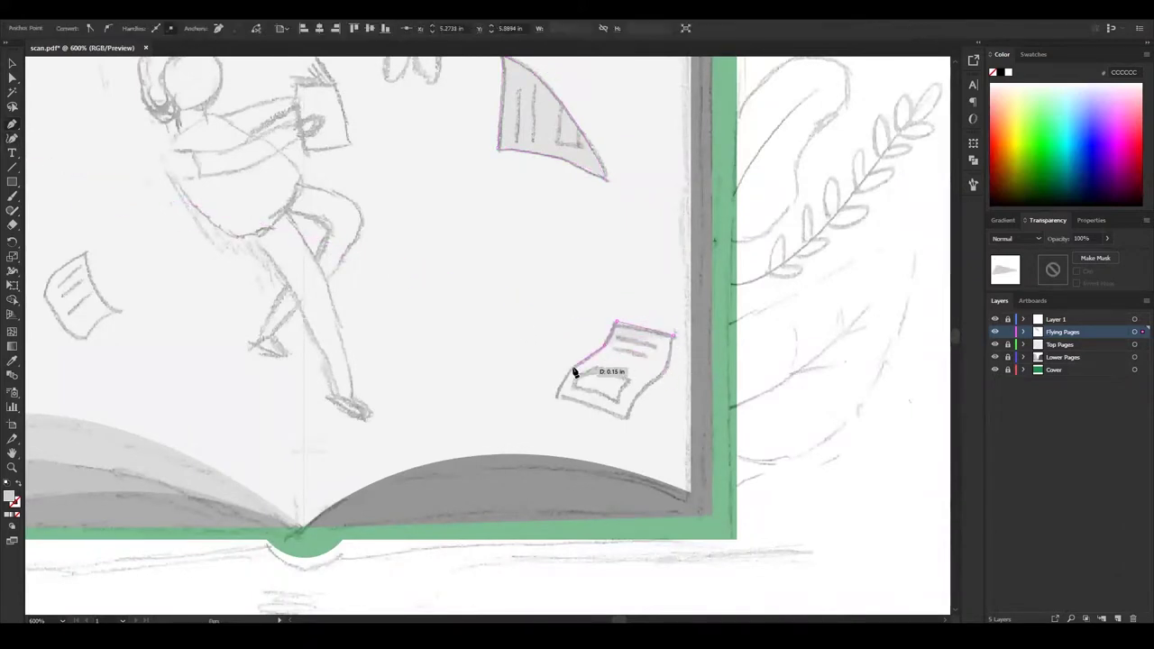
left_click(672, 340)
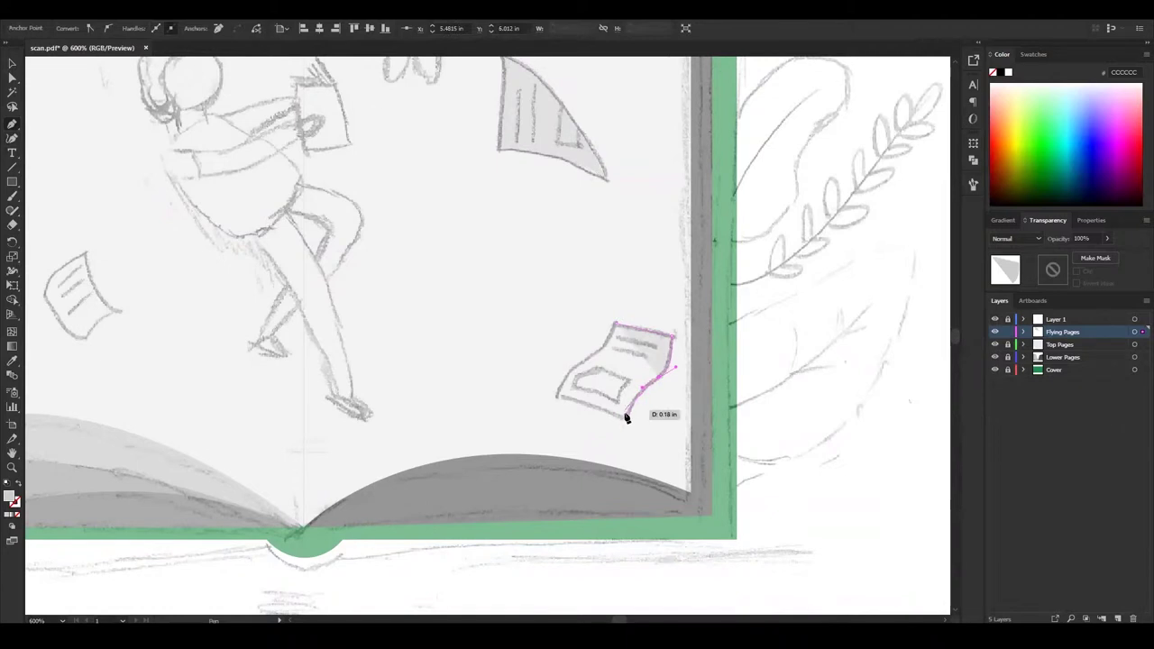
left_click(627, 417)
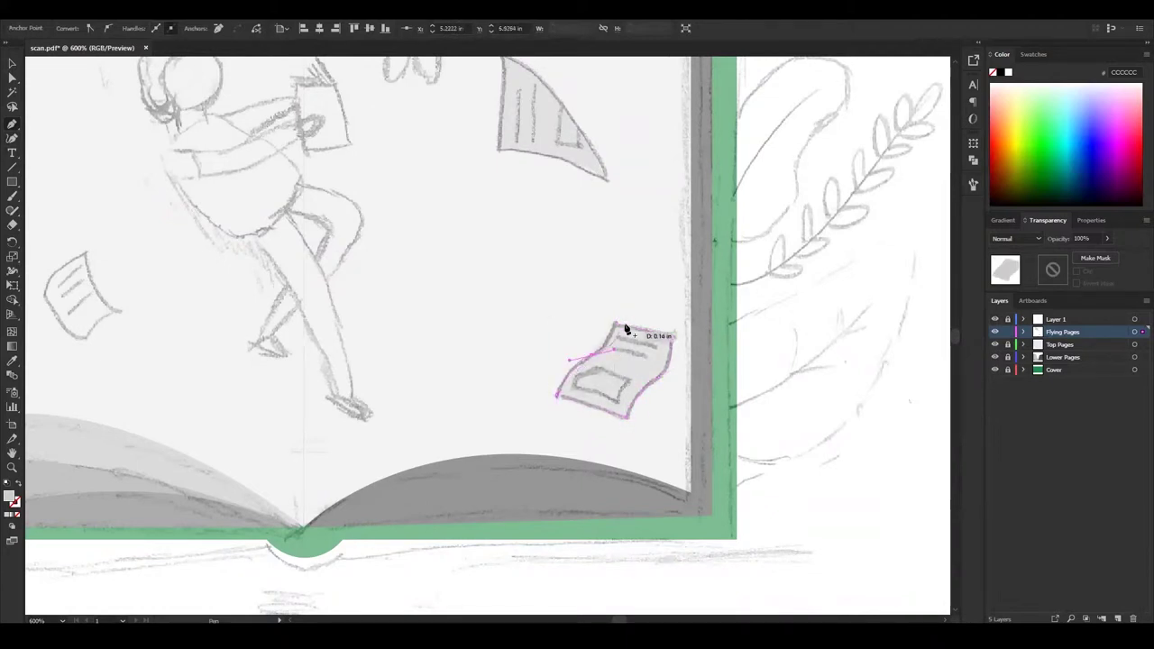
scroll(635, 375, "left", 5)
left_click(323, 291)
left_click(365, 249)
left_click_drag(395, 309, 435, 334)
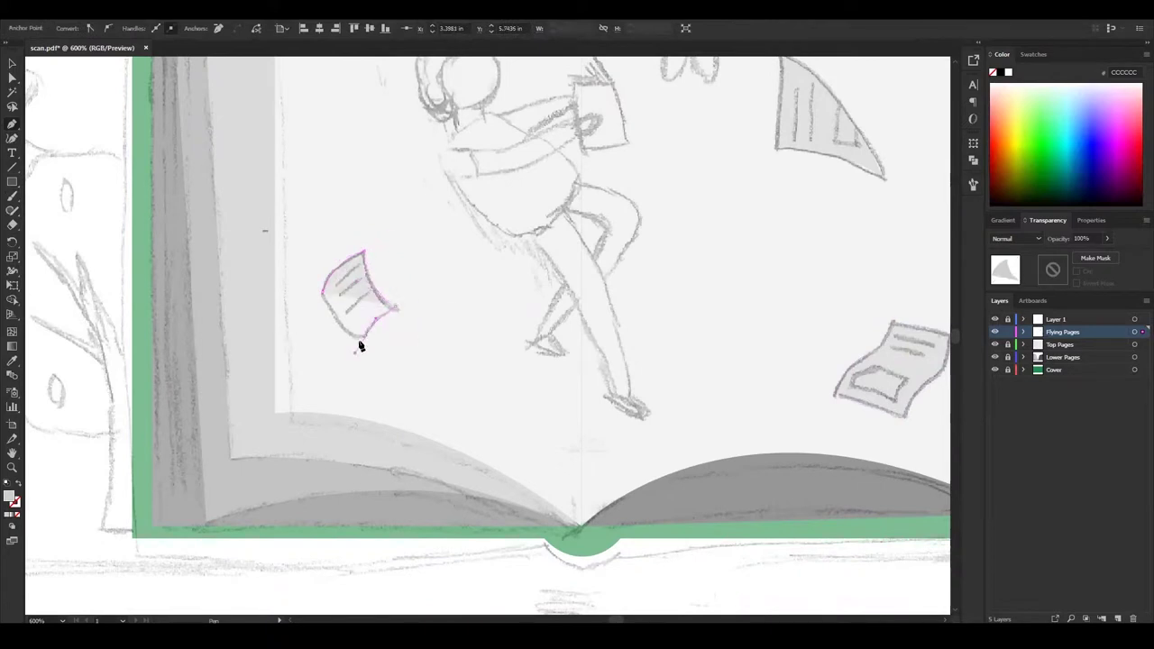
left_click(9, 61)
scroll(238, 265, "up", 5)
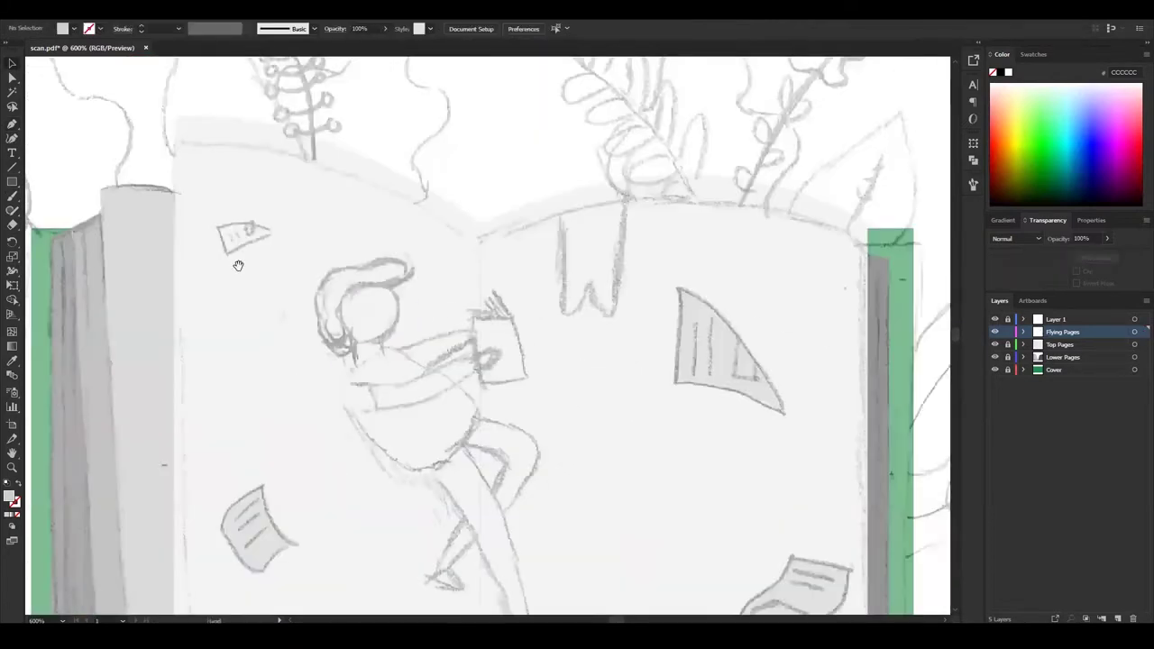
left_click(219, 228)
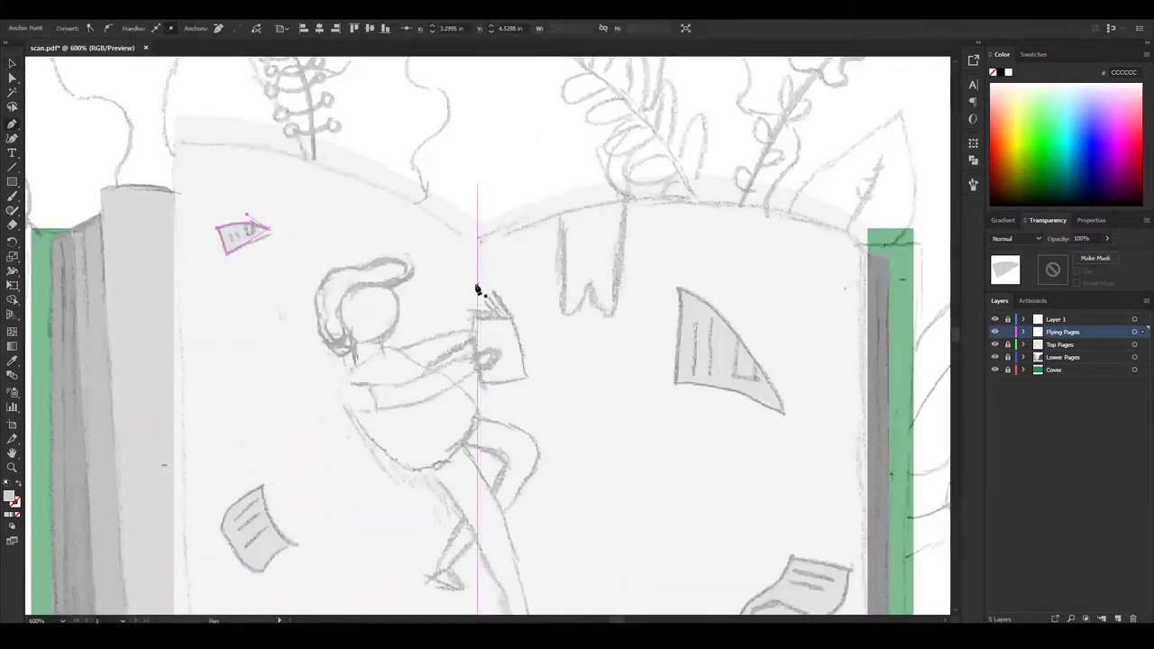
left_click(563, 373, "ctrl")
Draw a stripe line inside the triangle flying page with a dark grey stroke.
key("h")
key("p")
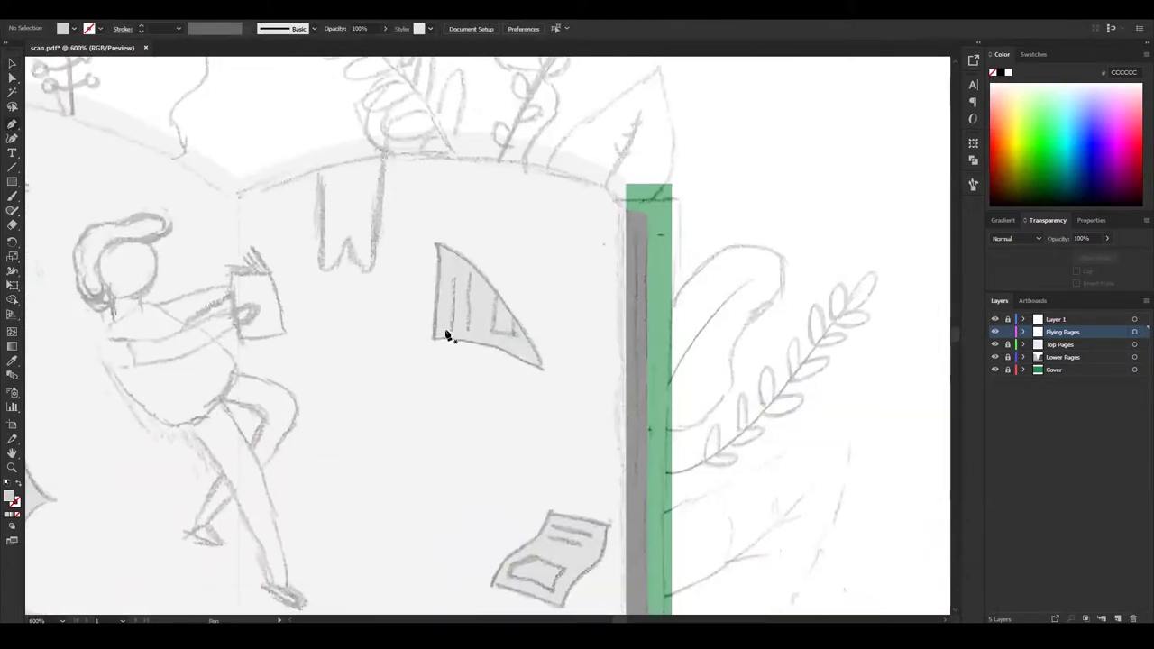
left_click(449, 329)
left_click(450, 279)
left_click(516, 336)
left_click(12, 63)
left_click(456, 304)
double_click(11, 496)
key("Return")
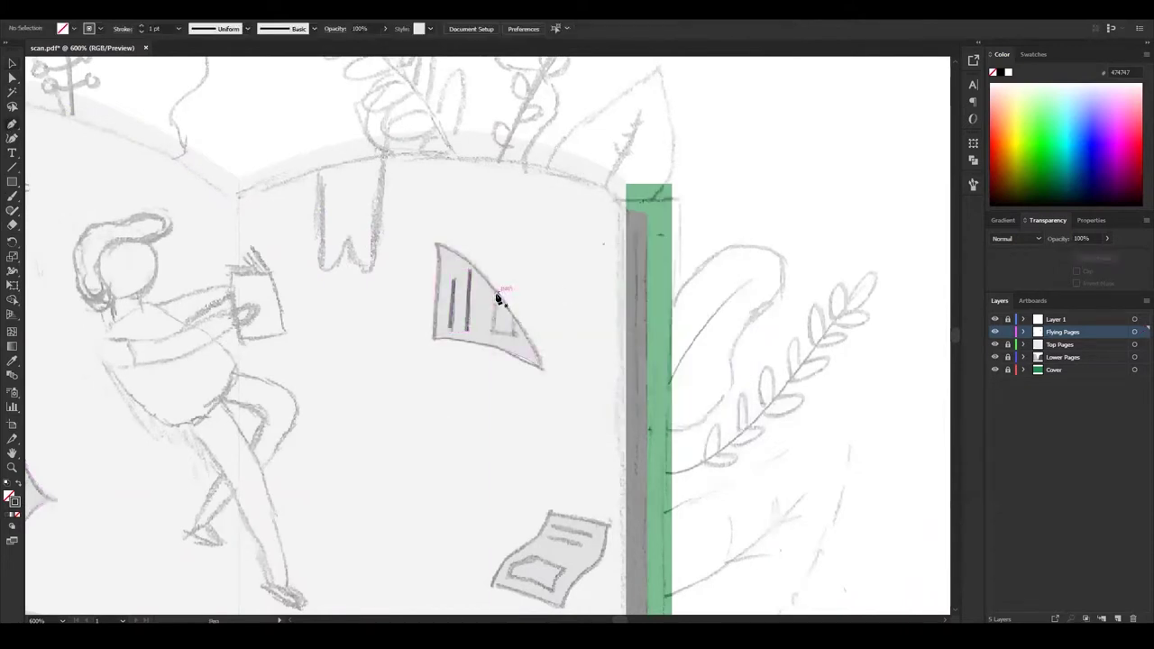
Add a dark grey L-stroke line on the triangle page and start a text line on the curled page.
left_click(497, 299)
left_click(495, 332)
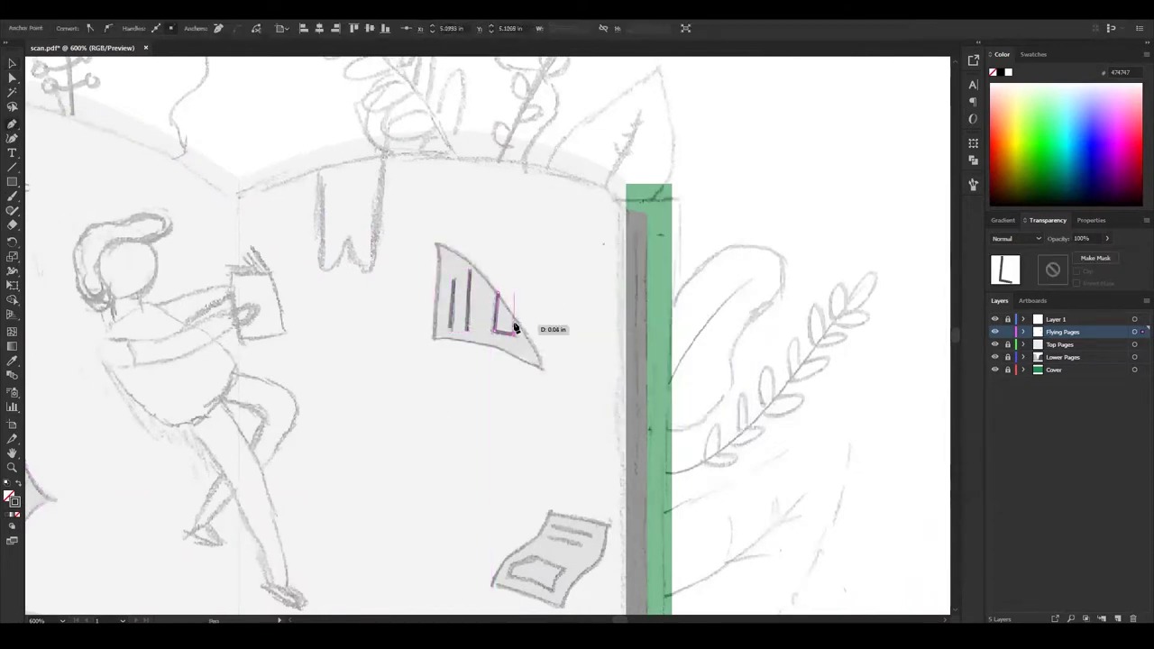
left_click(19, 484)
scroll(479, 405, "down", 2)
scroll(479, 404, "down", 3)
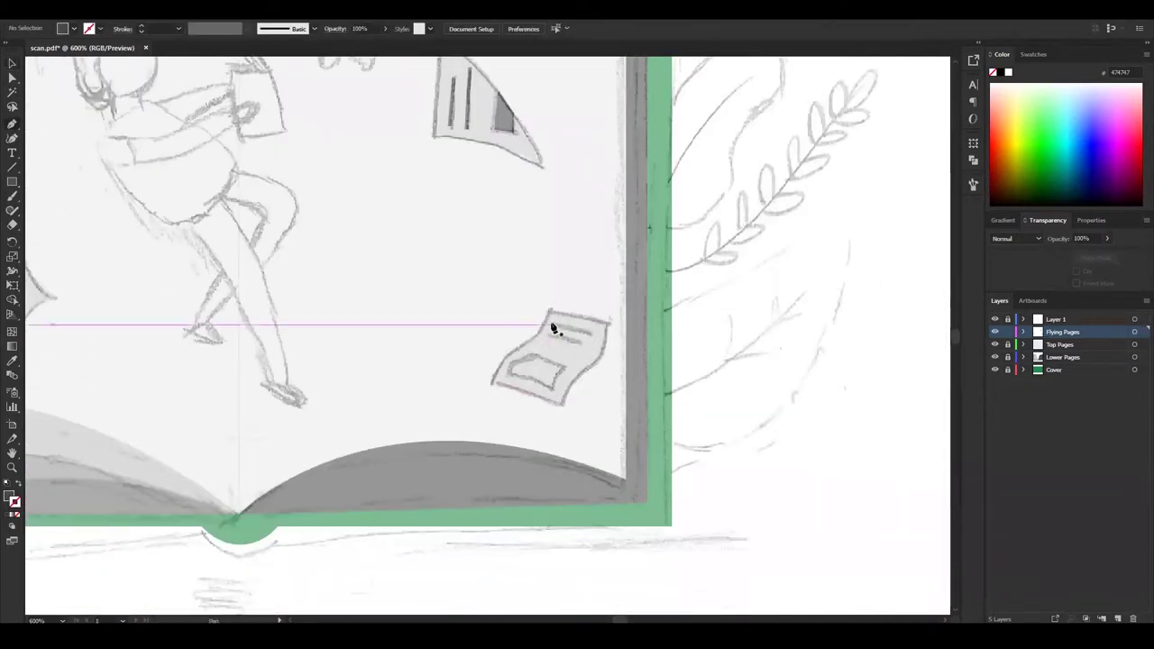
left_click(554, 328)
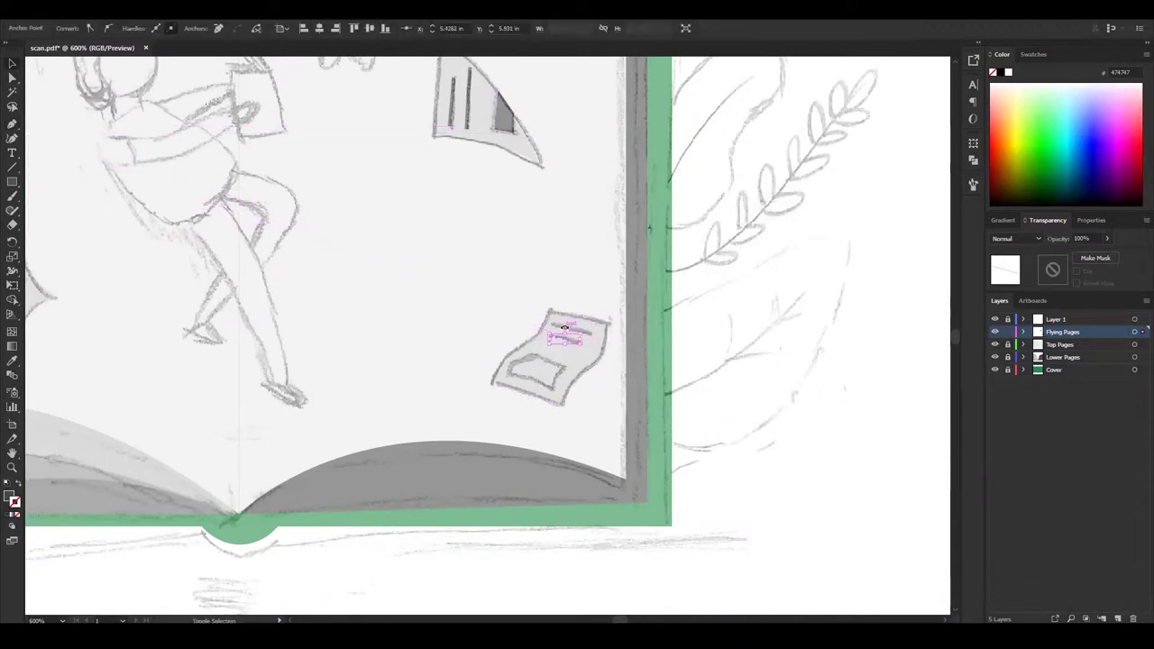
key("v")
Draw a filled dark block on the curled flying page.
left_click(384, 418)
key("p")
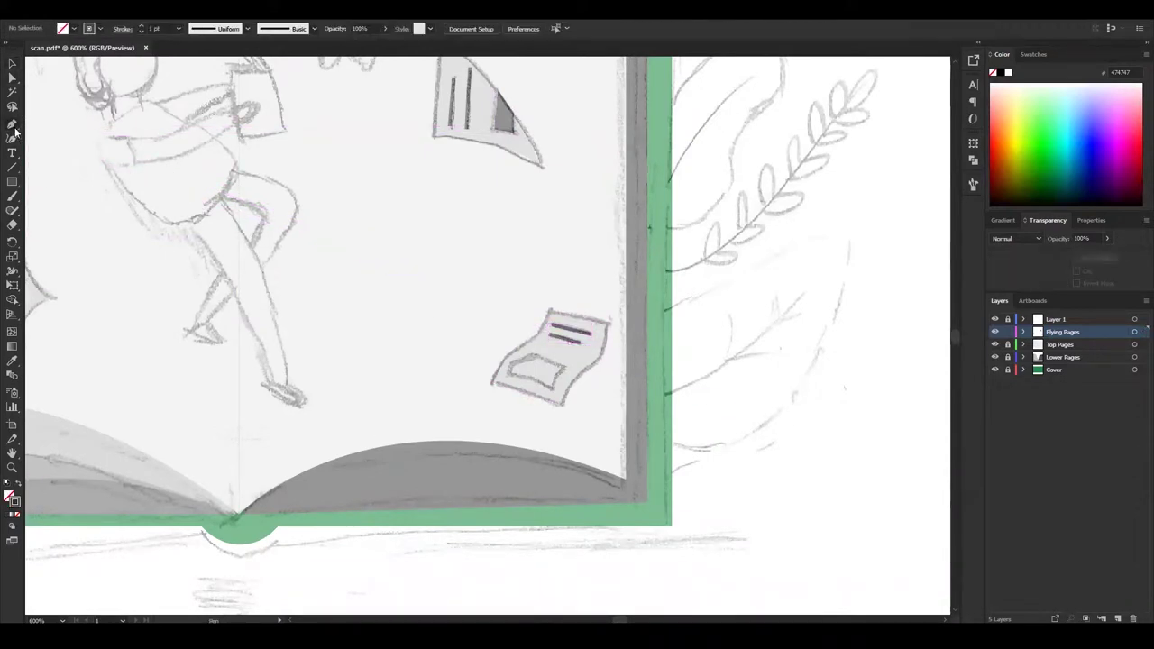
left_click(552, 369)
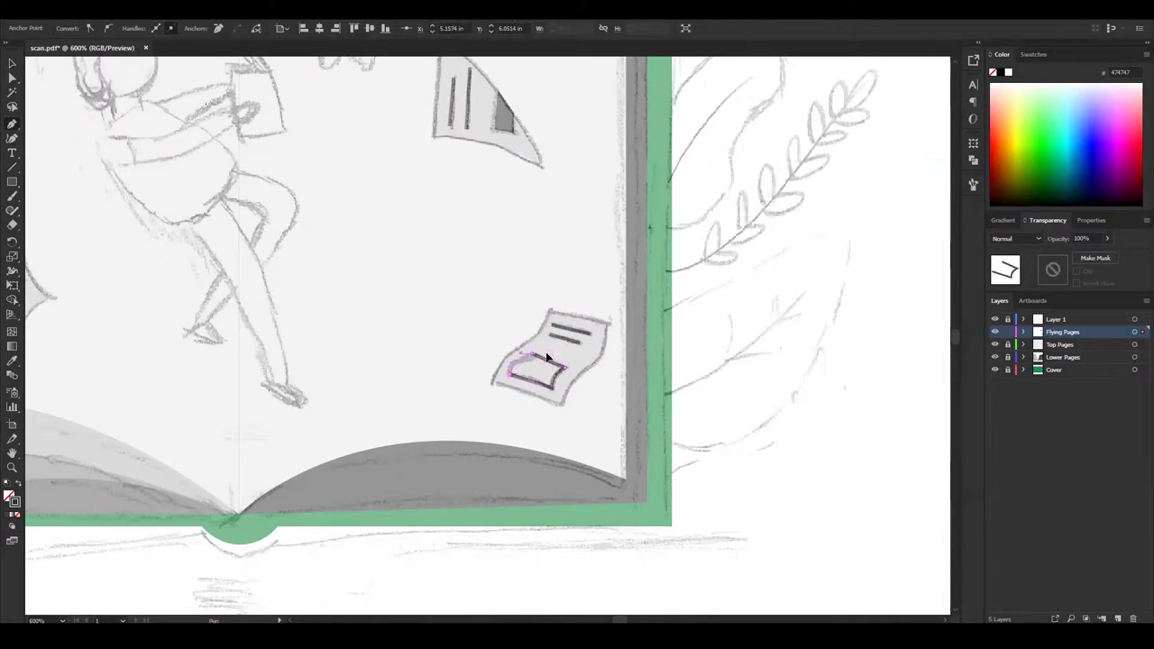
key("ctrl+shift+a")
scroll(477, 250, "down", 5)
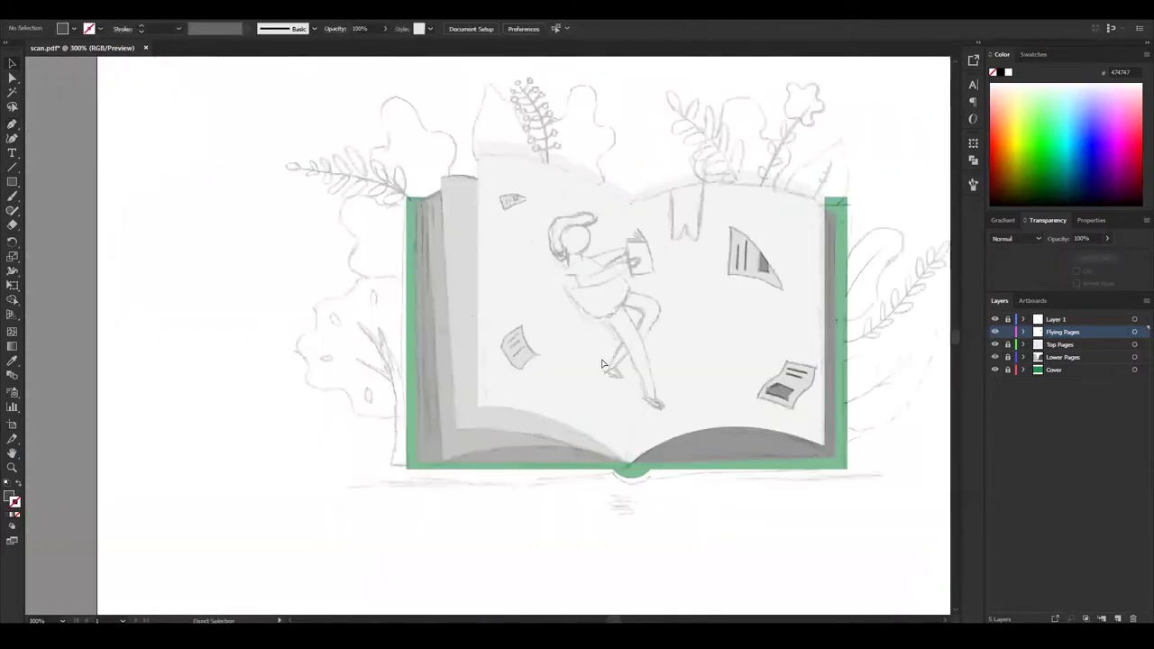
scroll(451, 334, "up", 8)
scroll(451, 335, "right", 1)
Nudge the left flying page's text lines into place with dark grey strokes, checking without the sketch.
key("v")
left_click_drag(399, 314, 478, 386)
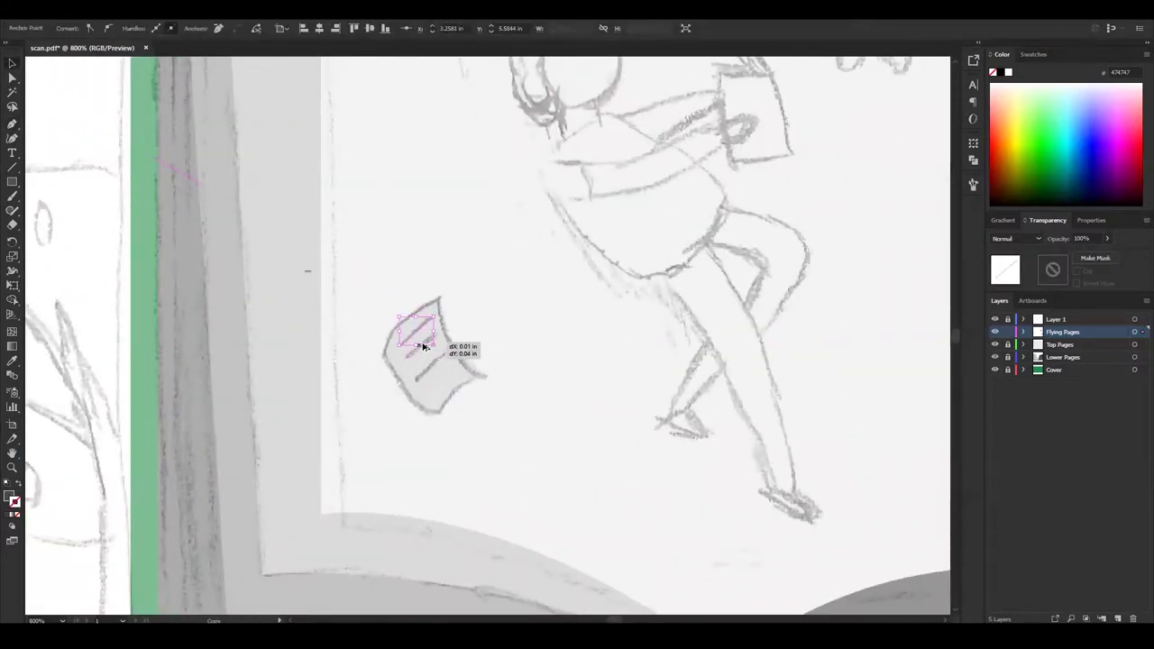
left_click_drag(423, 346, 420, 330)
left_click(14, 484)
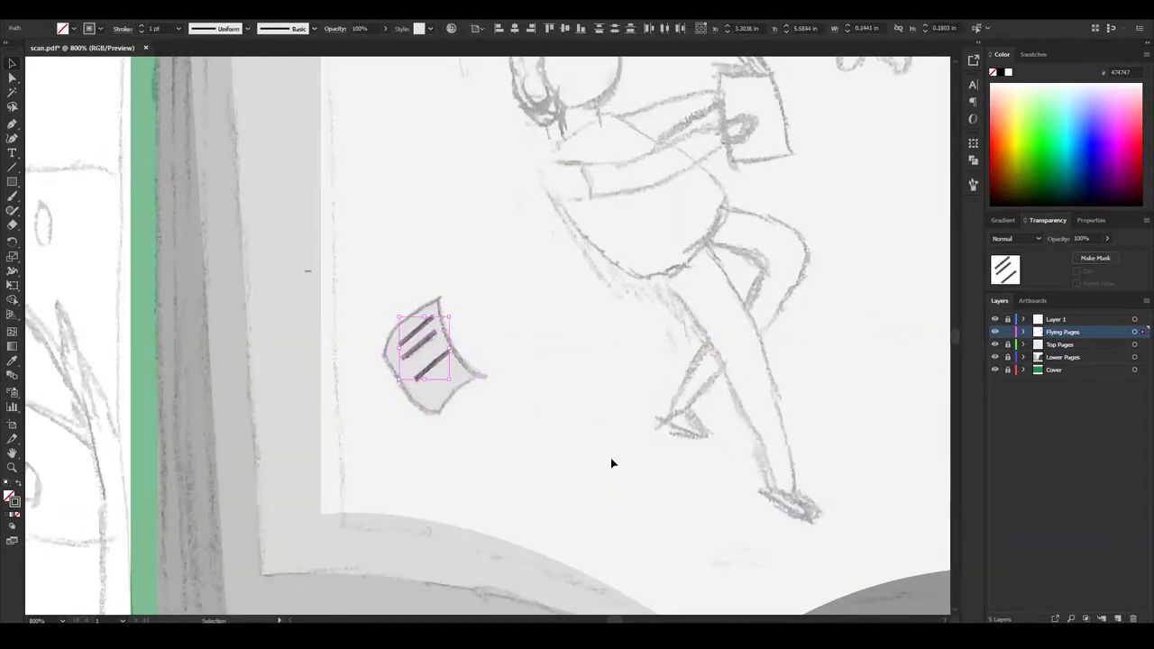
key("ctrl+shift+a")
key("ctrl+0")
left_click(995, 319)
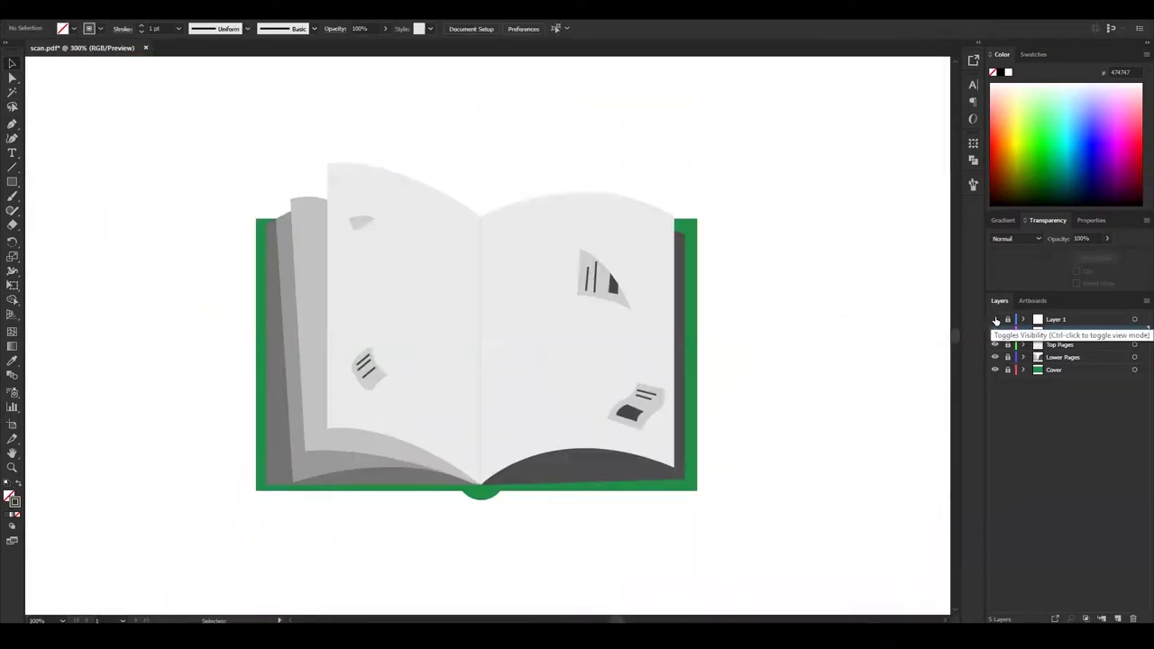
left_click(995, 319)
scroll(623, 304, "up", 5)
scroll(415, 450, "up", 3)
Draw a dark line on the small top-left flying page and preview the clean artwork.
key("p")
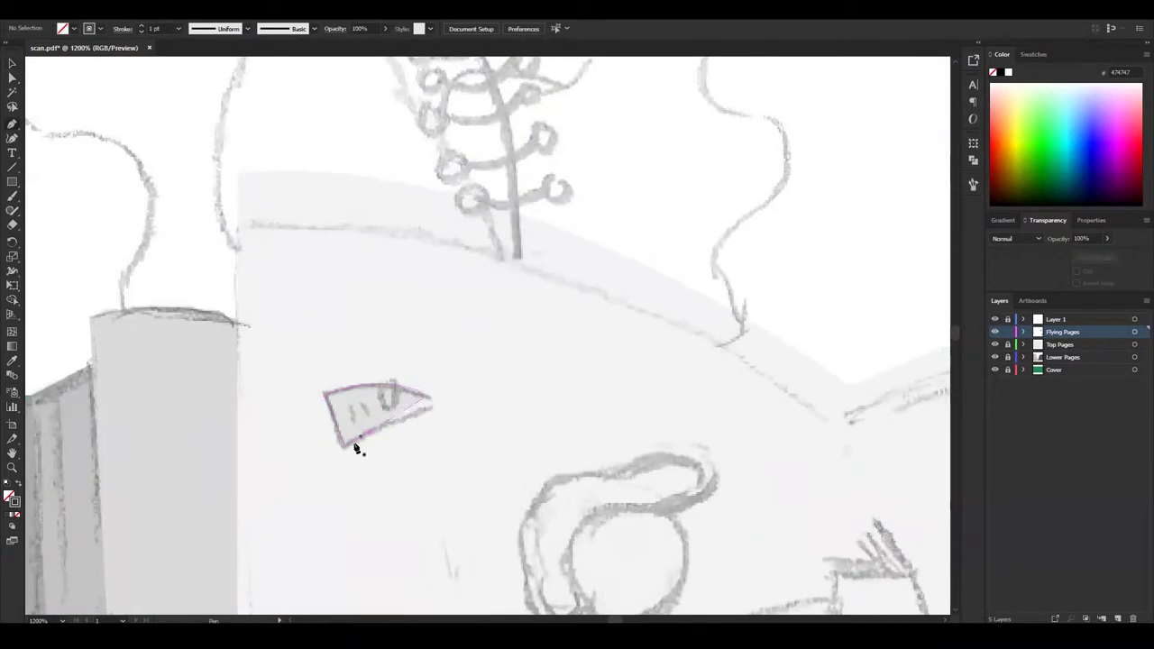
left_click(353, 421)
left_click_drag(343, 397, 362, 395)
key("a")
left_click(322, 316)
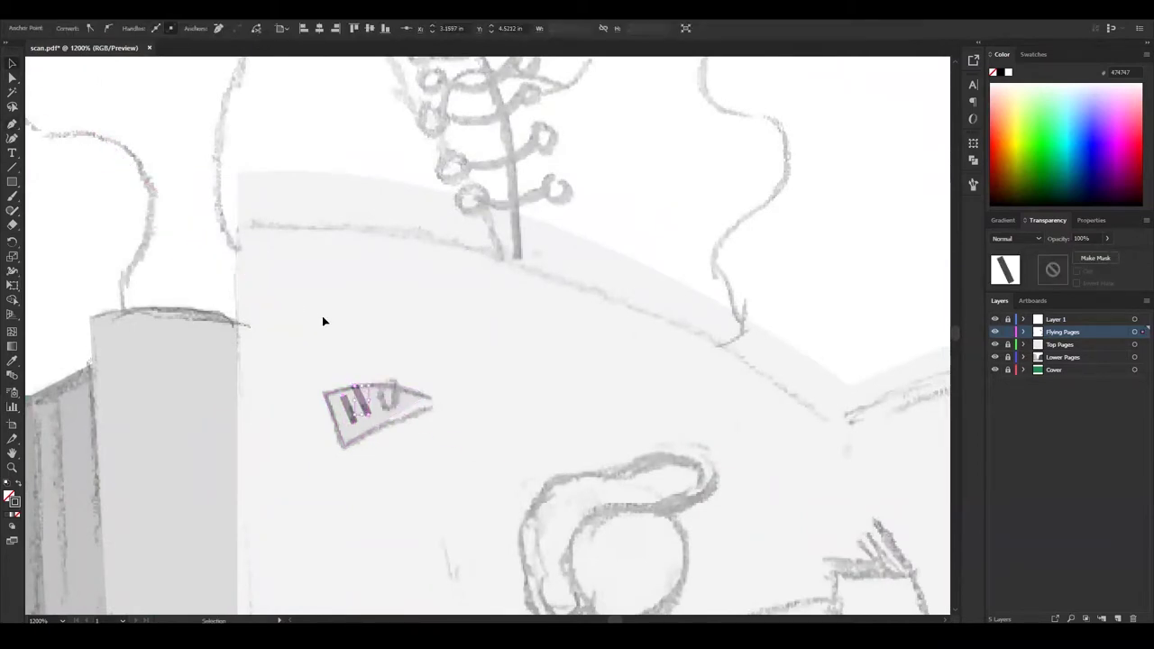
scroll(487, 394, "down", 3)
scroll(488, 395, "down", 3)
scroll(488, 396, "right", 3)
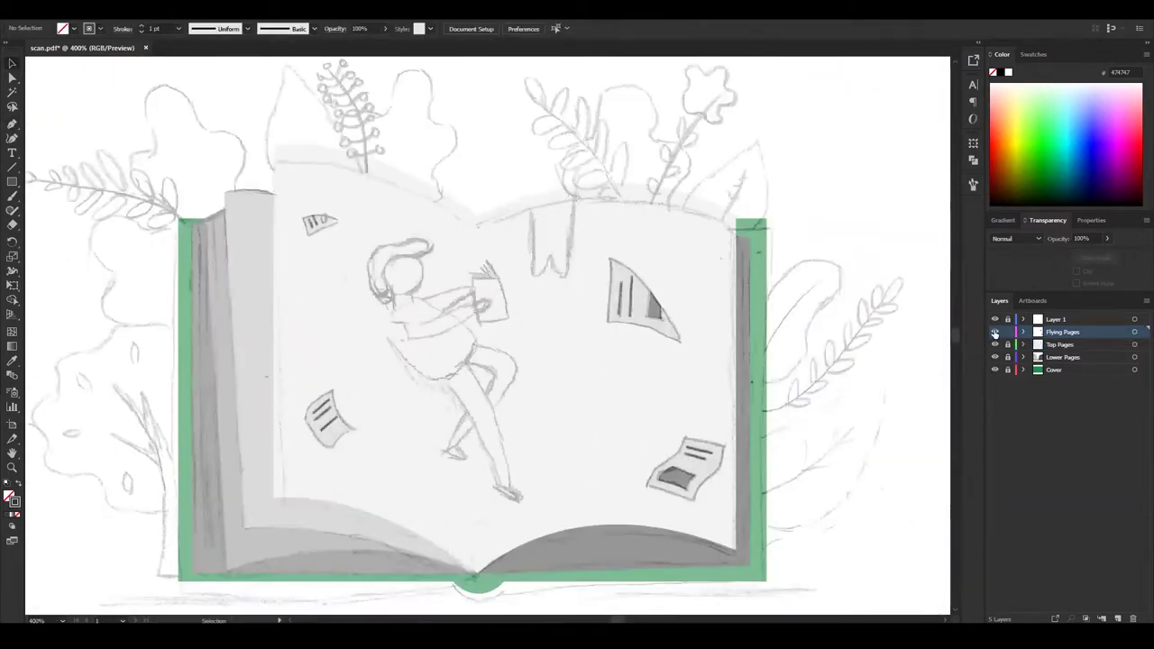
left_click(996, 332)
Show the sketch again and add a new layer named Bookmark above Flying Pages.
left_click(995, 332)
key("ctrl+l")
double_click(1056, 332)
key("Return")
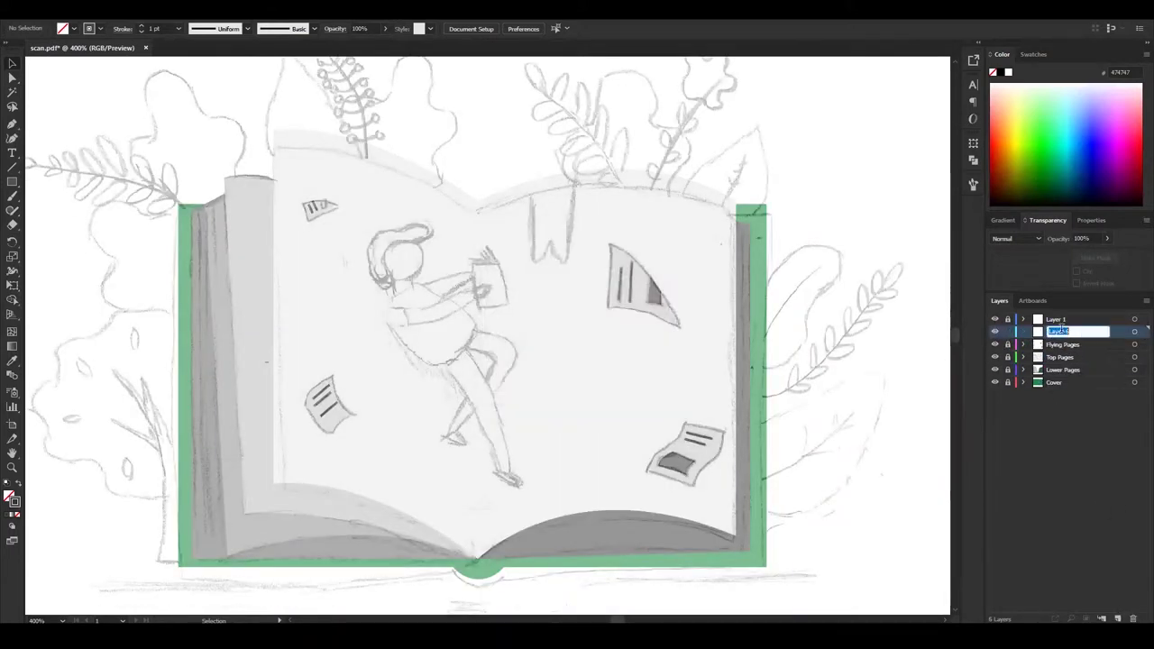
type("Bookmark")
Pen-draw the notched bookmark outline at the top of the right page and curve its top edge.
left_click(532, 185)
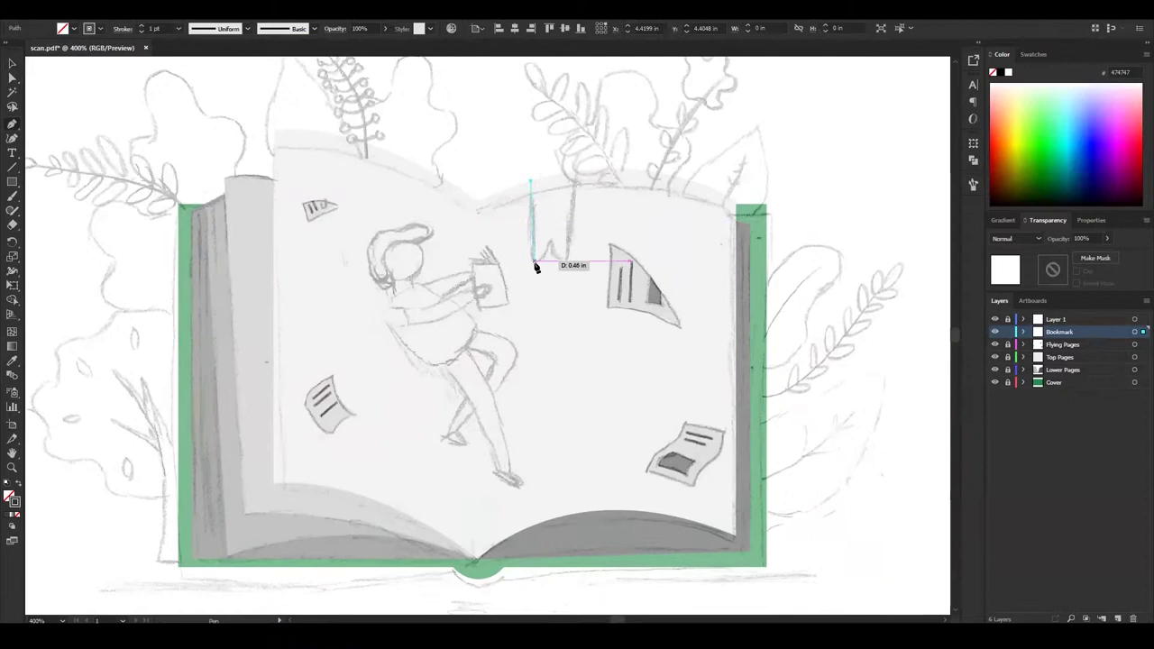
left_click(535, 260)
left_click(573, 185)
left_click(531, 183)
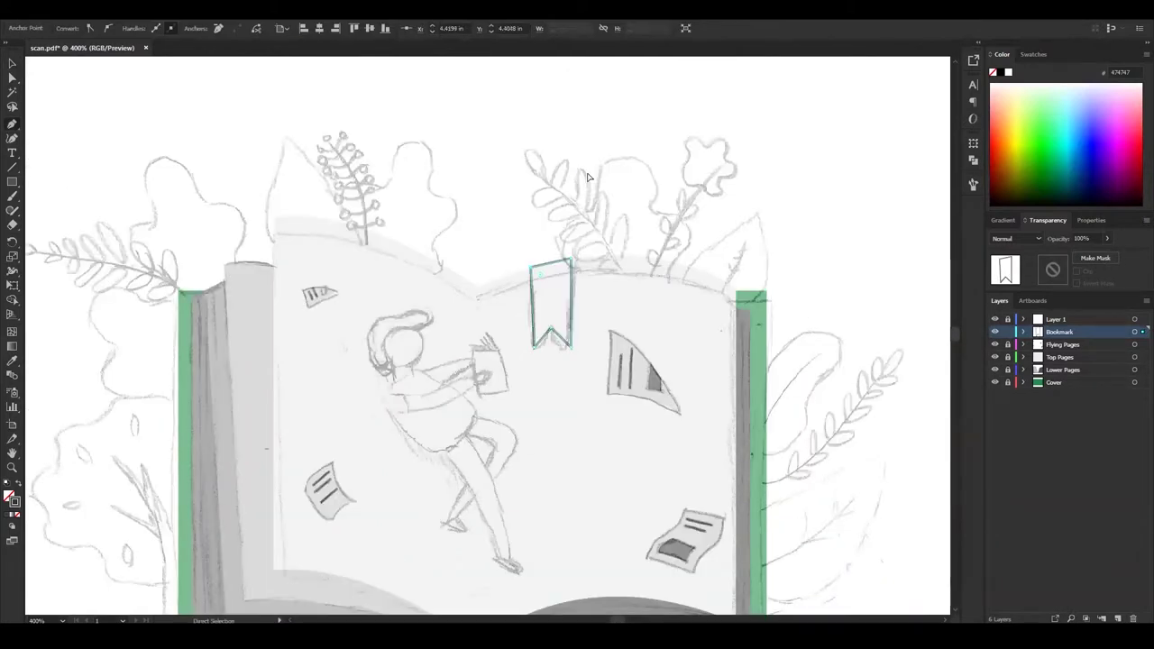
key("ctrl+equal")
key("ctrl+equal")
key("ctrl+equal")
key("shift+grave")
left_click_drag(547, 324, 542, 315)
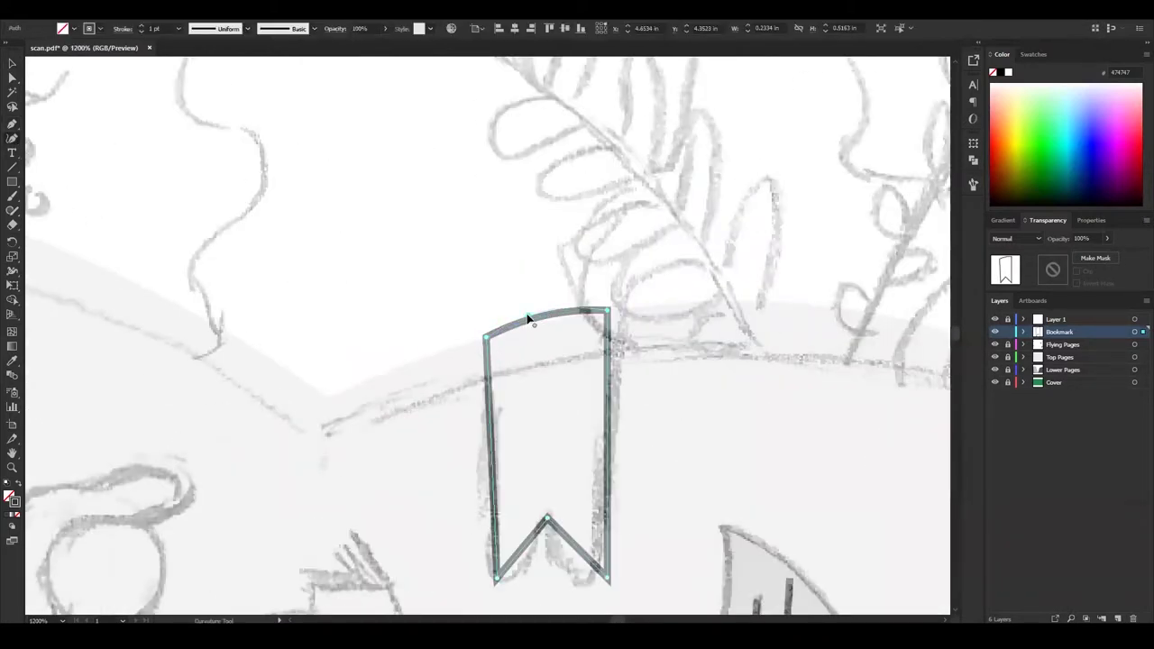
key("a")
scroll(423, 364, "down", 2)
scroll(469, 383, "down", 2)
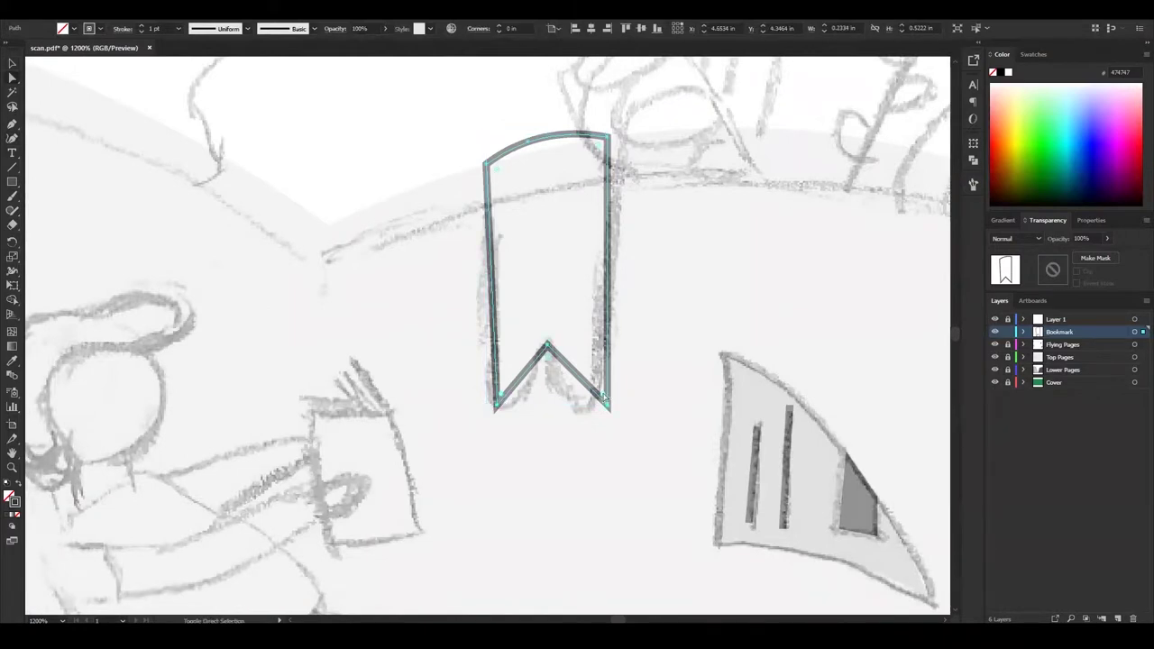
Fill the bookmark with dark grey 282828 and check it against the sketch.
key("shift+x")
key("ctrl+minus")
key("ctrl+minus")
key("ctrl+minus")
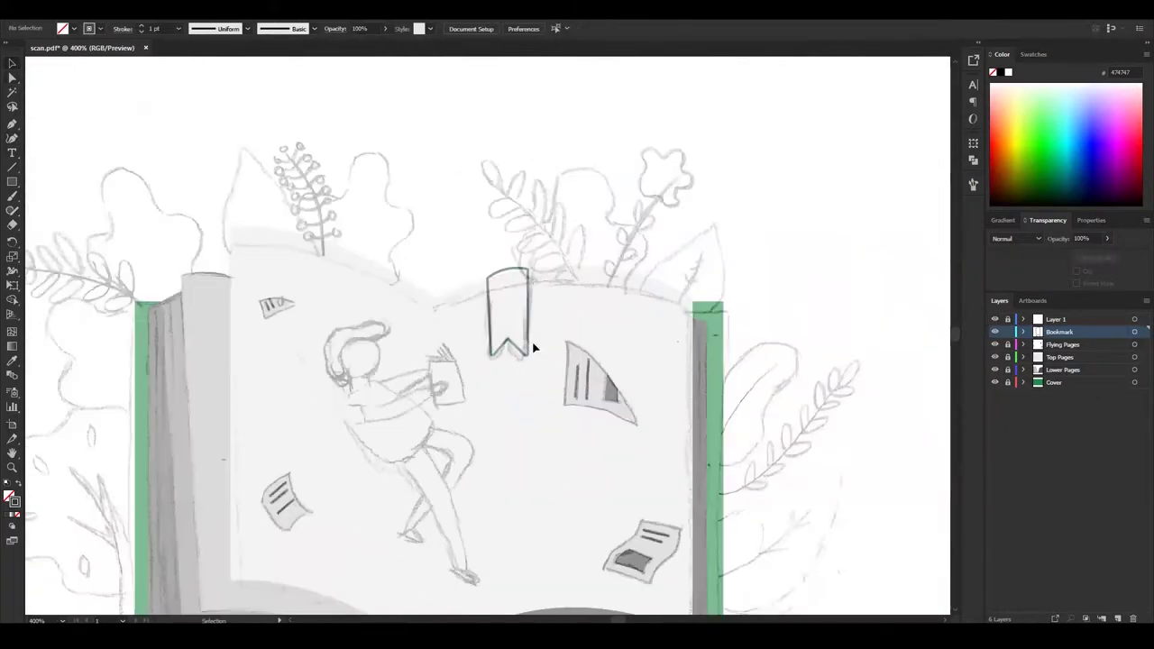
double_click(9, 495)
key("Return")
key("ctrl+shift+a")
scroll(857, 288, "down", 2)
left_click(995, 319)
left_click_drag(852, 533, 908, 469)
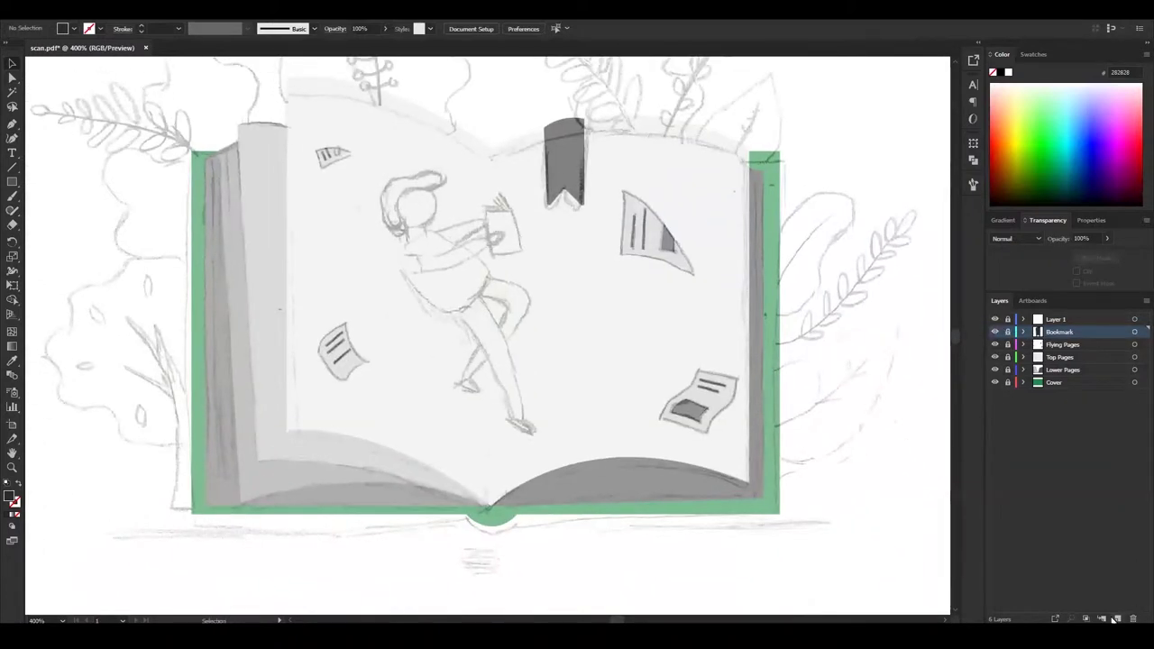
Pen-draw the first leg from hip to foot and name its layer Right Leg.
key("ctrl+plus")
key("ctrl+plus")
key("ctrl+plus")
key("p")
left_click(433, 288)
left_click_drag(545, 498, 549, 495)
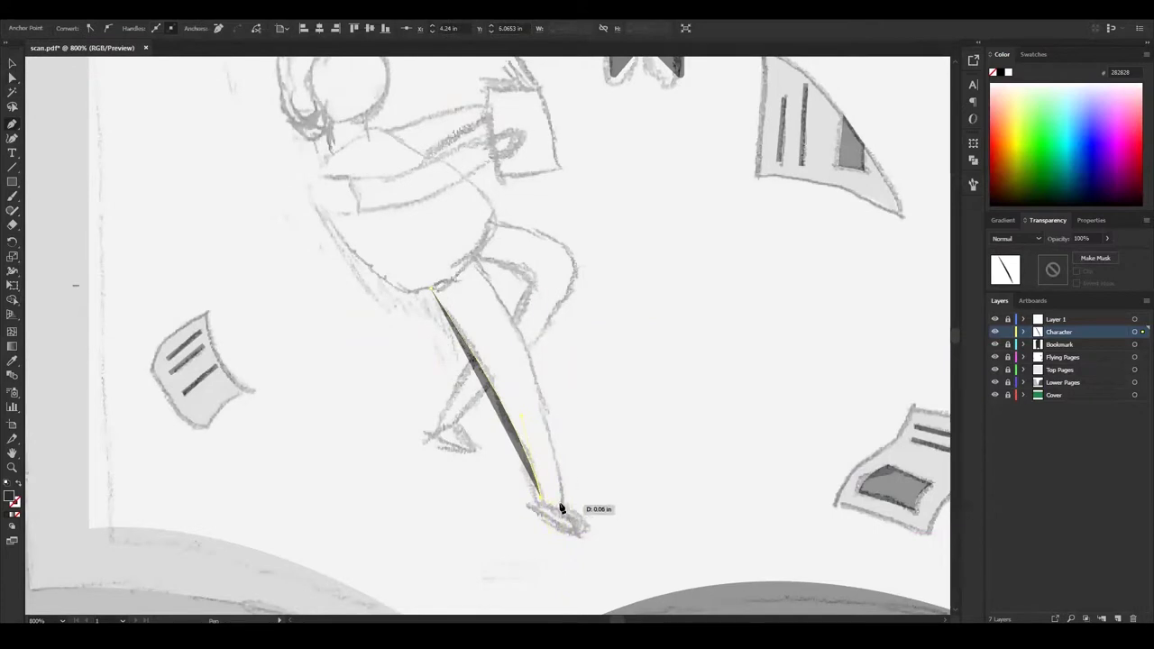
left_click(476, 262)
left_click(433, 289)
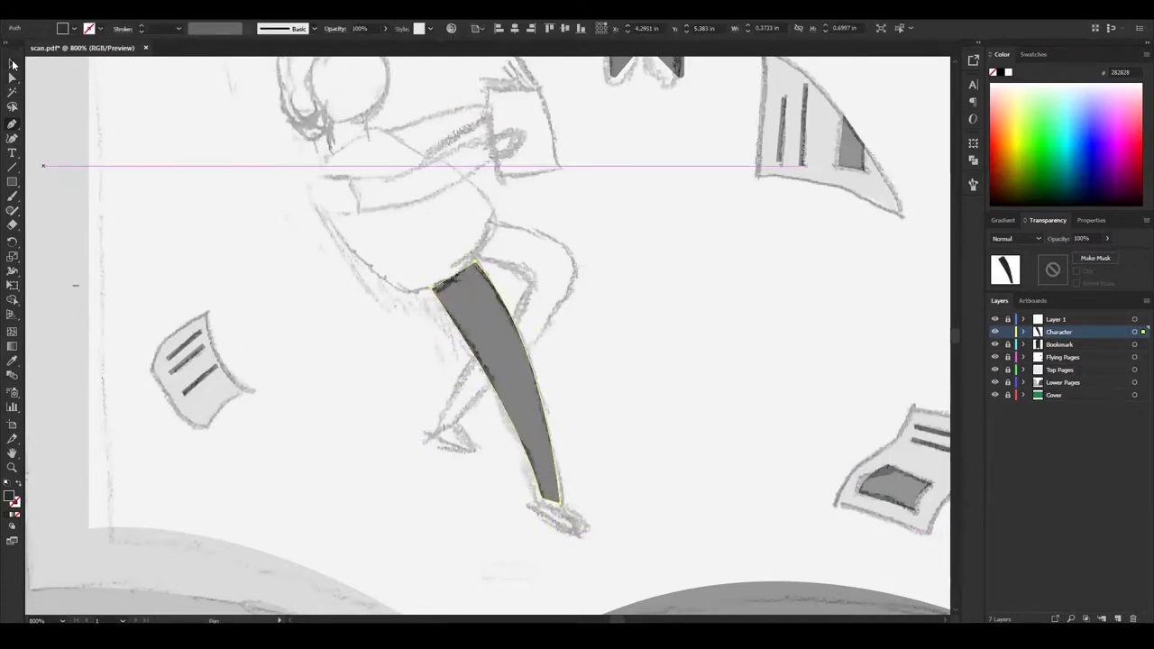
left_click(1023, 332)
double_click(1069, 344)
type("Righ")
type("p")
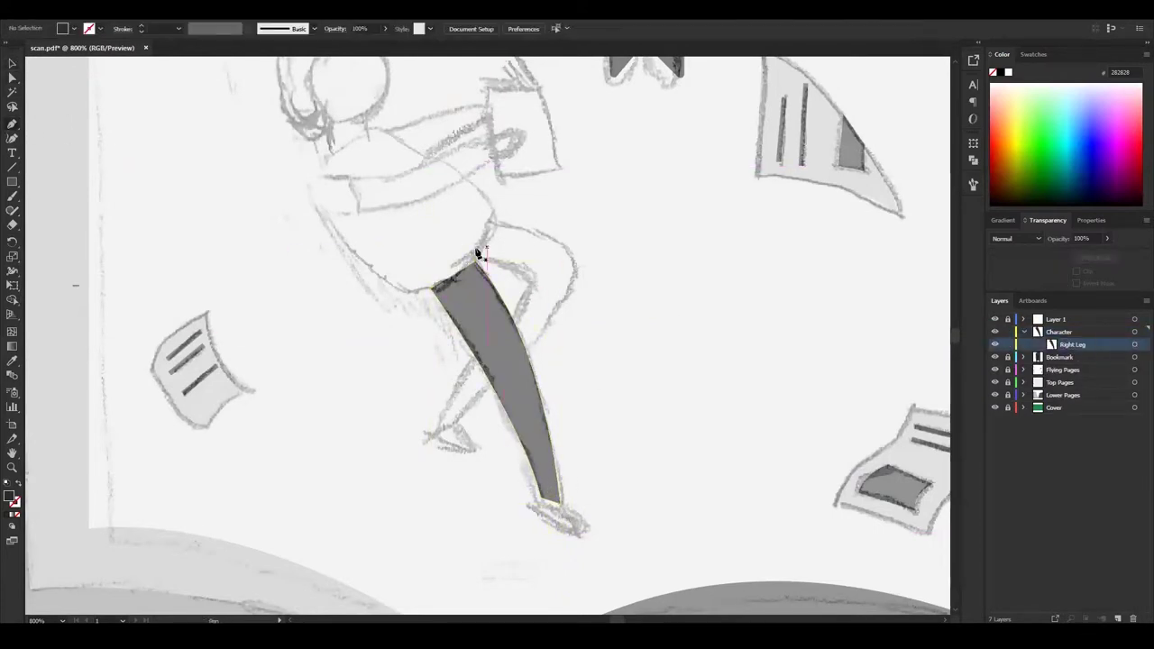
Draw the second, bent leg with a knee anchor and name its layer Left Leg.
left_click(476, 259)
left_click(530, 275)
left_click(512, 320)
left_click(456, 419)
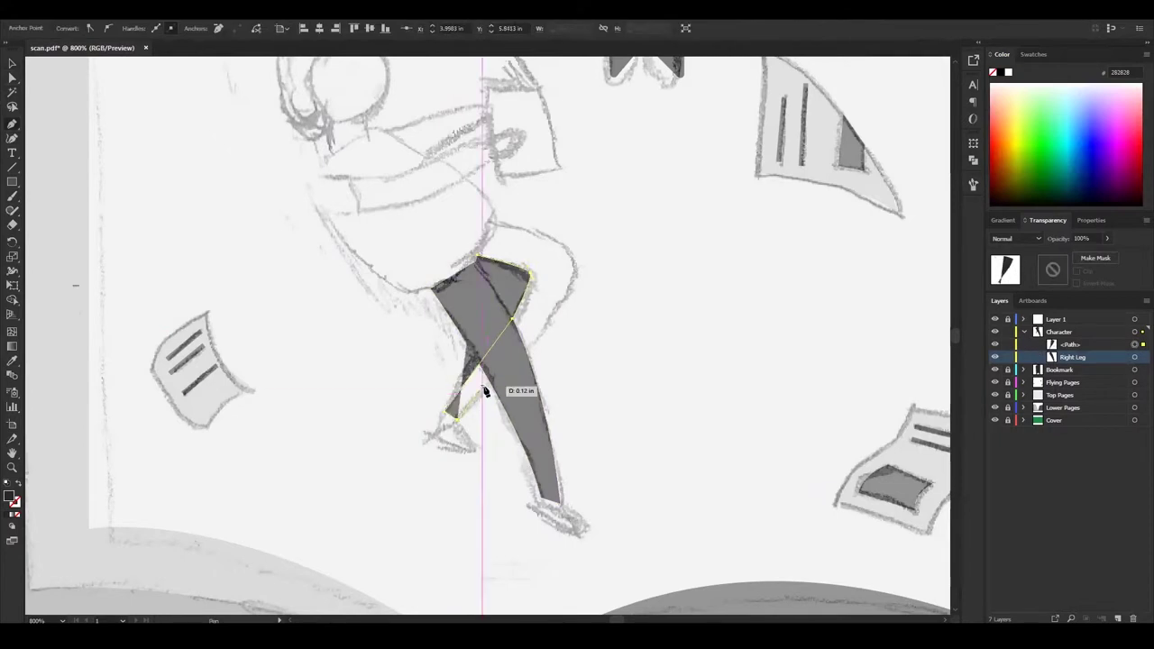
left_click(550, 320)
left_click(570, 260)
left_click(492, 222)
left_click(476, 258)
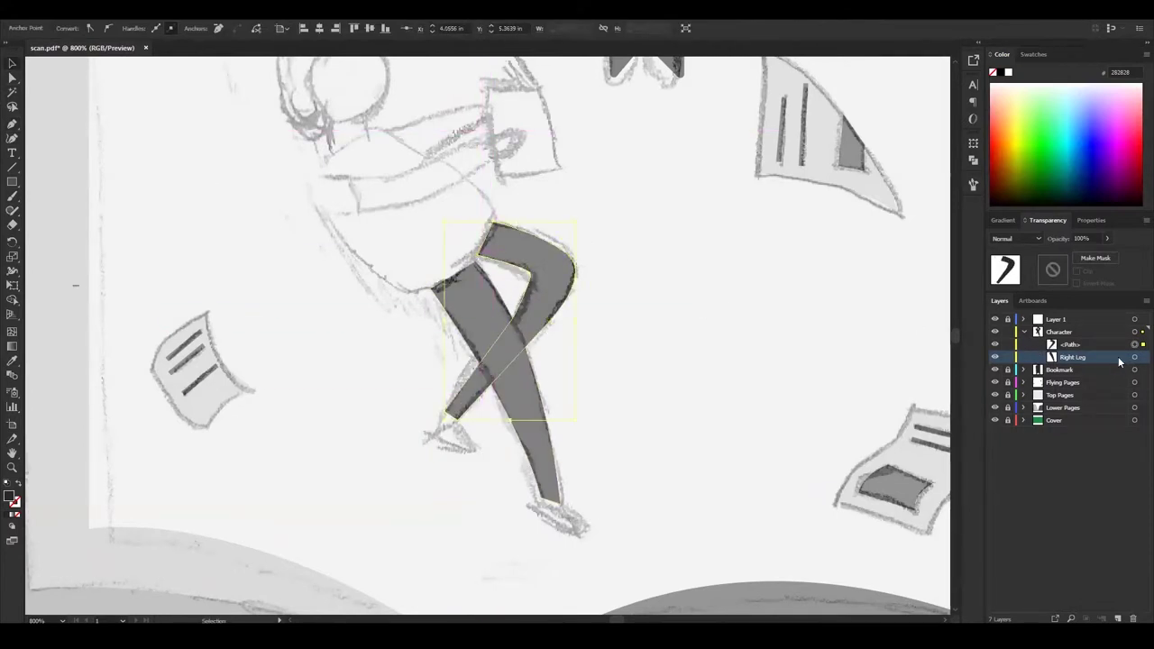
double_click(1069, 345)
type("g")
key("Return")
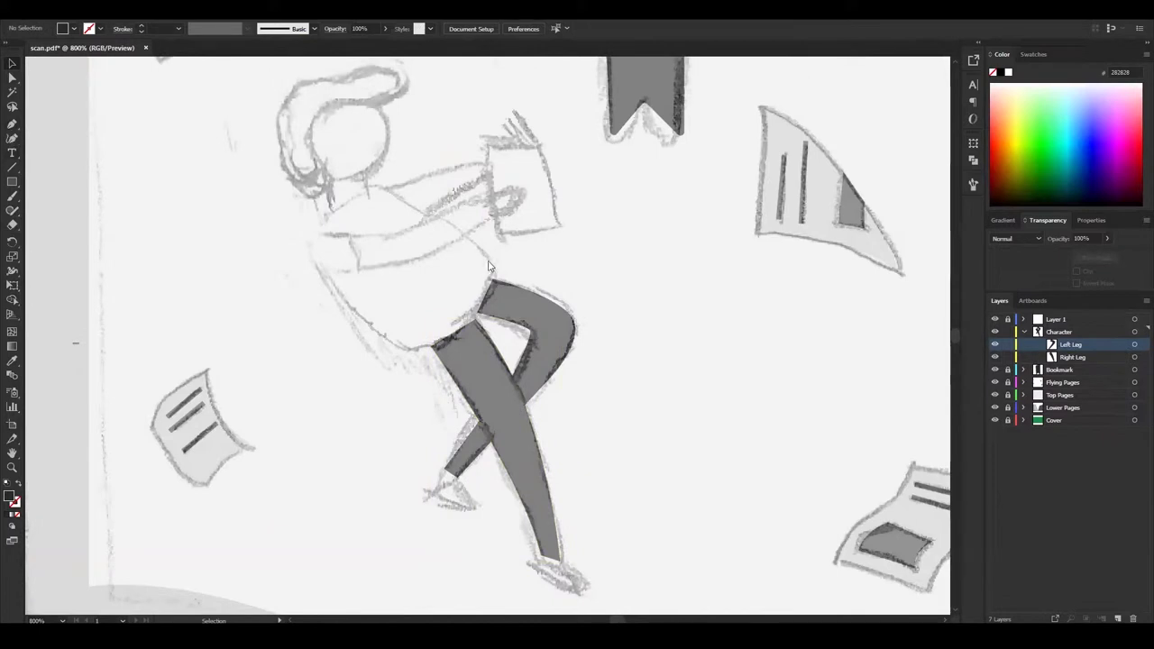
Draw the shirt shape from waist to shoulders and give it a darker fill.
left_click(478, 255)
left_click(416, 346)
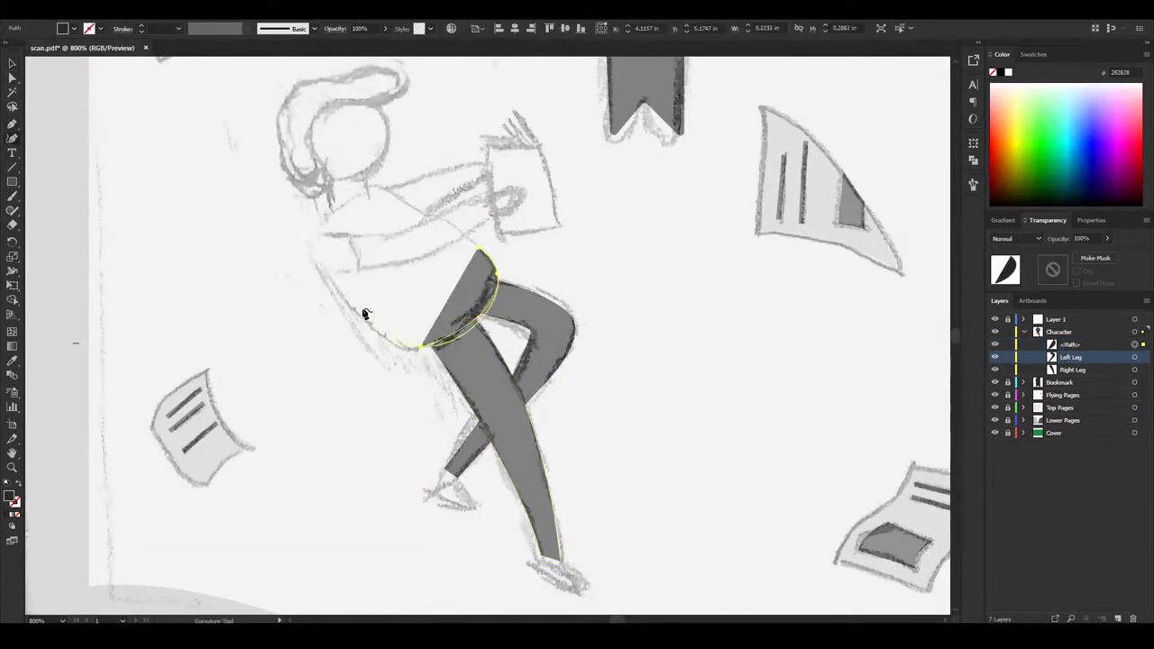
left_click(311, 248)
left_click(335, 212)
left_click(373, 188)
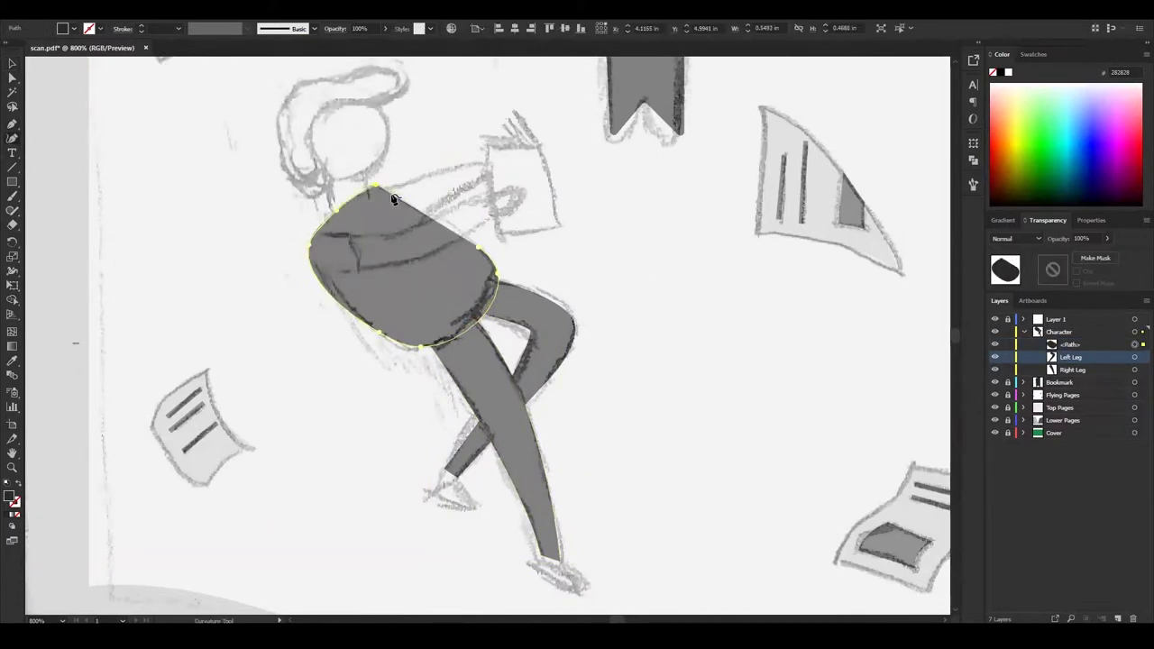
double_click(10, 495)
left_click(700, 239)
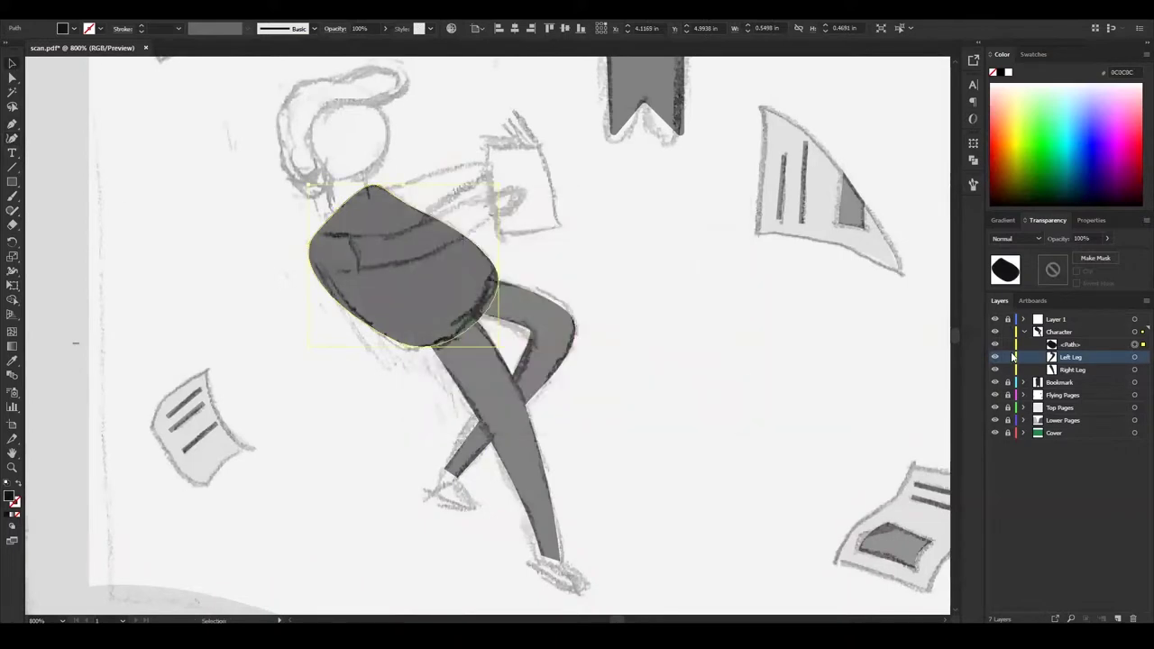
Name the shirt layer Shirt, apply the 606060 grey fill, and deselect.
double_click(1070, 345)
type("Shirt")
key("Return")
scroll(694, 410, "up", 2)
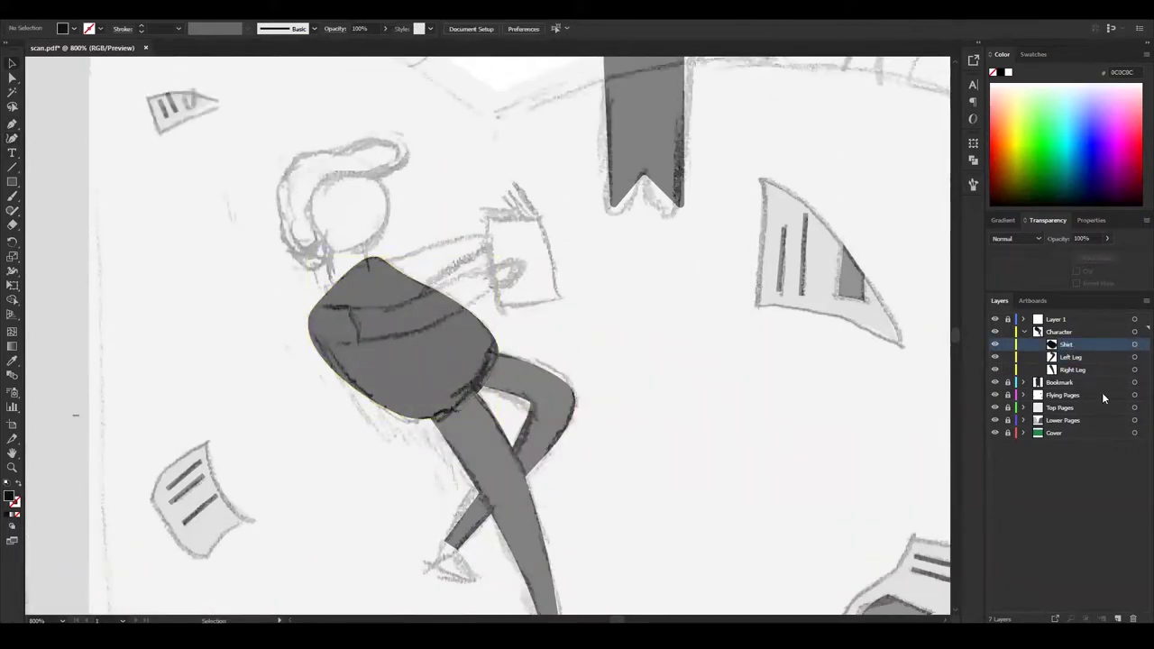
key("ctrl+alt+bracketleft")
double_click(10, 495)
left_click(701, 239)
left_click(676, 398)
scroll(675, 399, "down", 3)
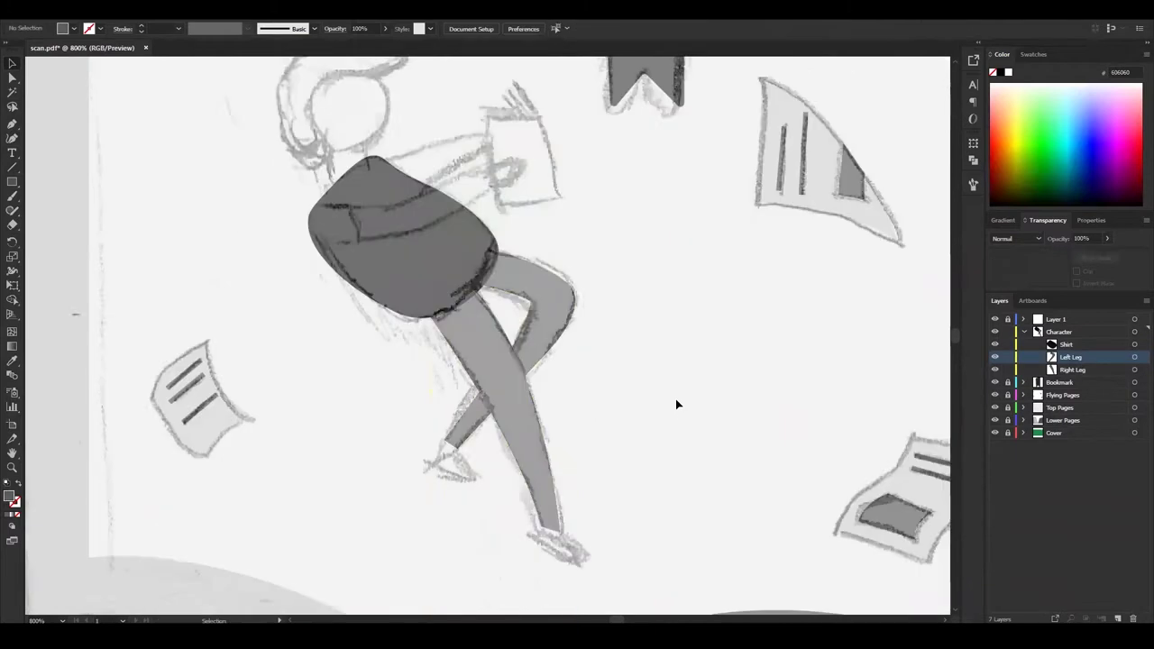
scroll(676, 399, "down", 3)
Draw a small dark triangular shoe at the tip of the back leg.
key("p")
left_click(458, 335)
left_click(431, 350)
left_click(471, 365)
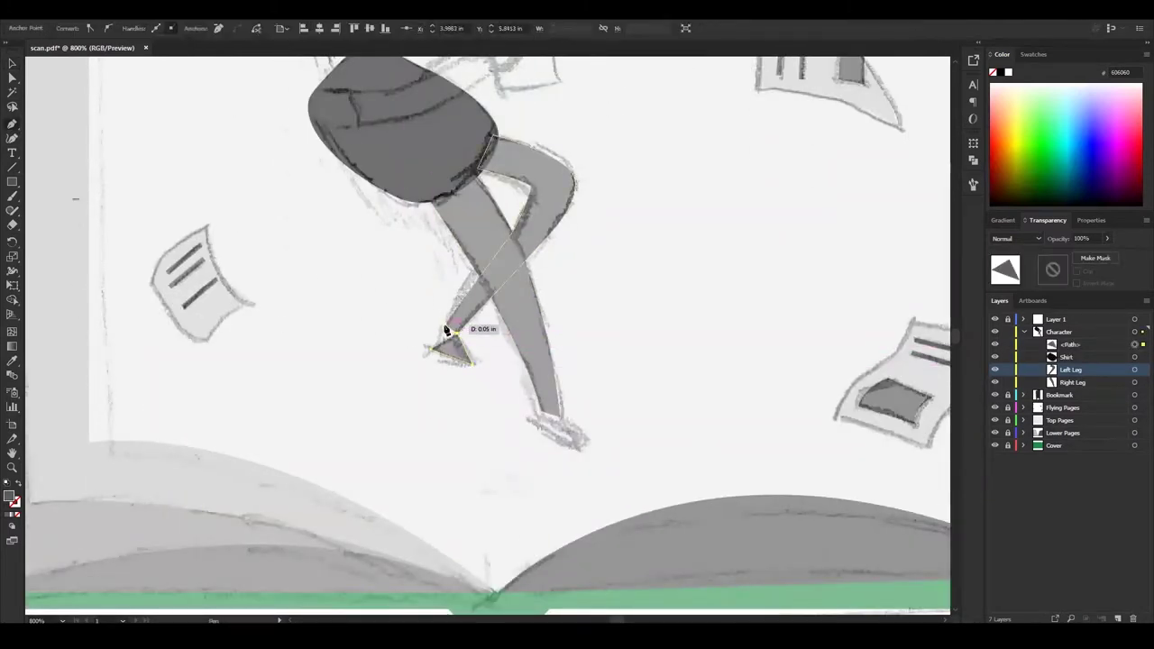
key("ctrl+shift+a")
Draw a second triangular shoe at the front leg's foot tip, nudging one corner.
key("shift+asciitilde")
left_click(546, 397)
left_click(541, 420)
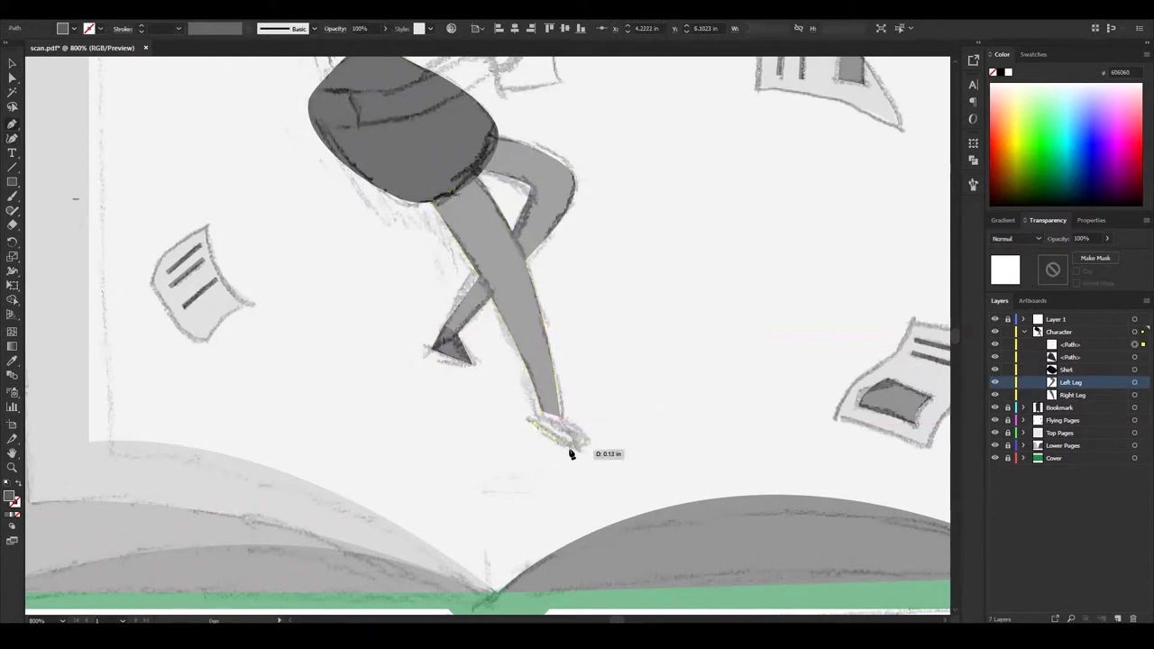
left_click(572, 450)
left_click(549, 413)
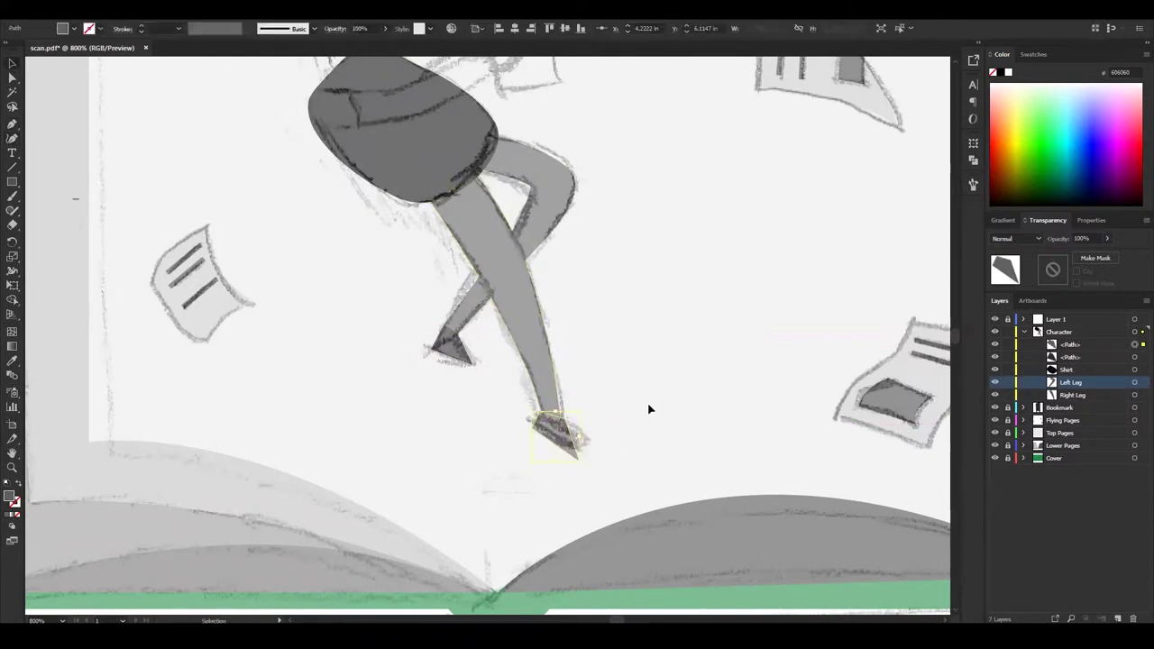
scroll(648, 410, "down", 3)
scroll(644, 433, "up", 5)
left_click_drag(633, 418, 637, 420)
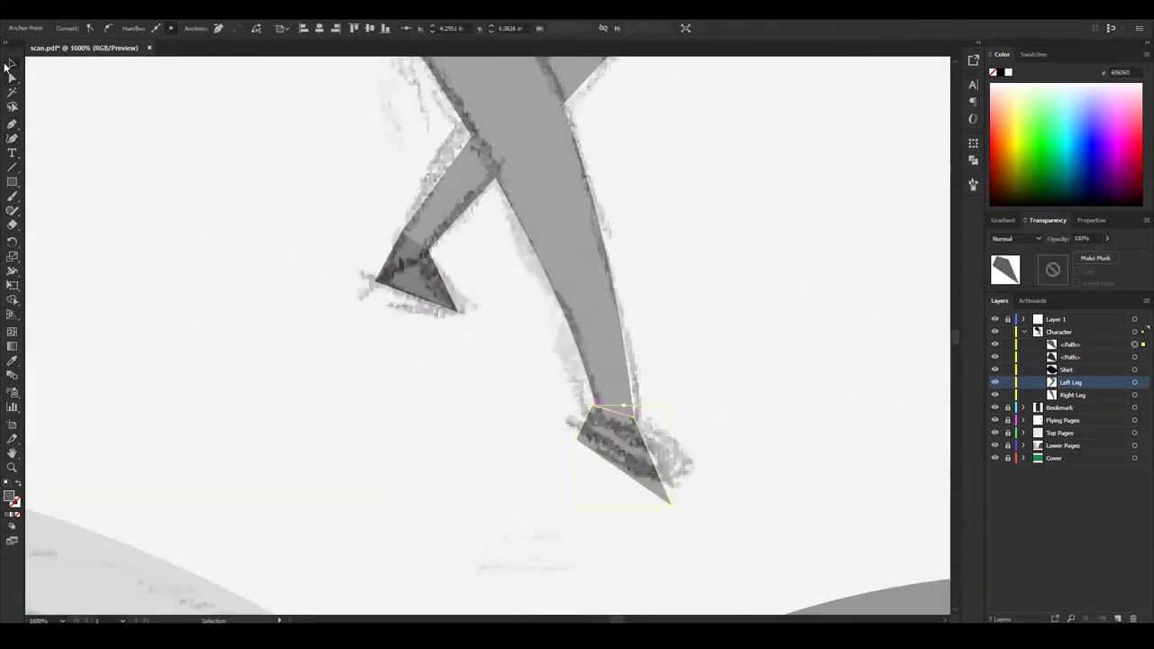
scroll(505, 469, "down", 4)
key("ctrl+shift+a")
Hide Layer 1's sketch to preview the artwork and select the first shoe's layer.
left_click(996, 319)
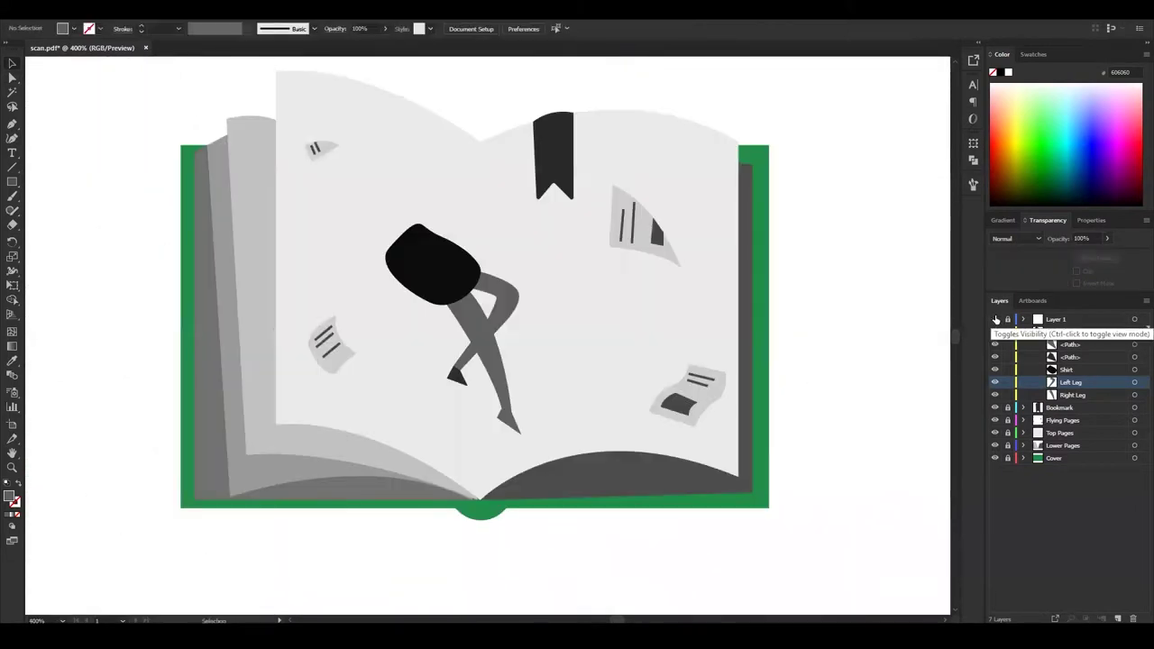
scroll(342, 229, "up", 2)
left_click_drag(343, 229, 245, 310)
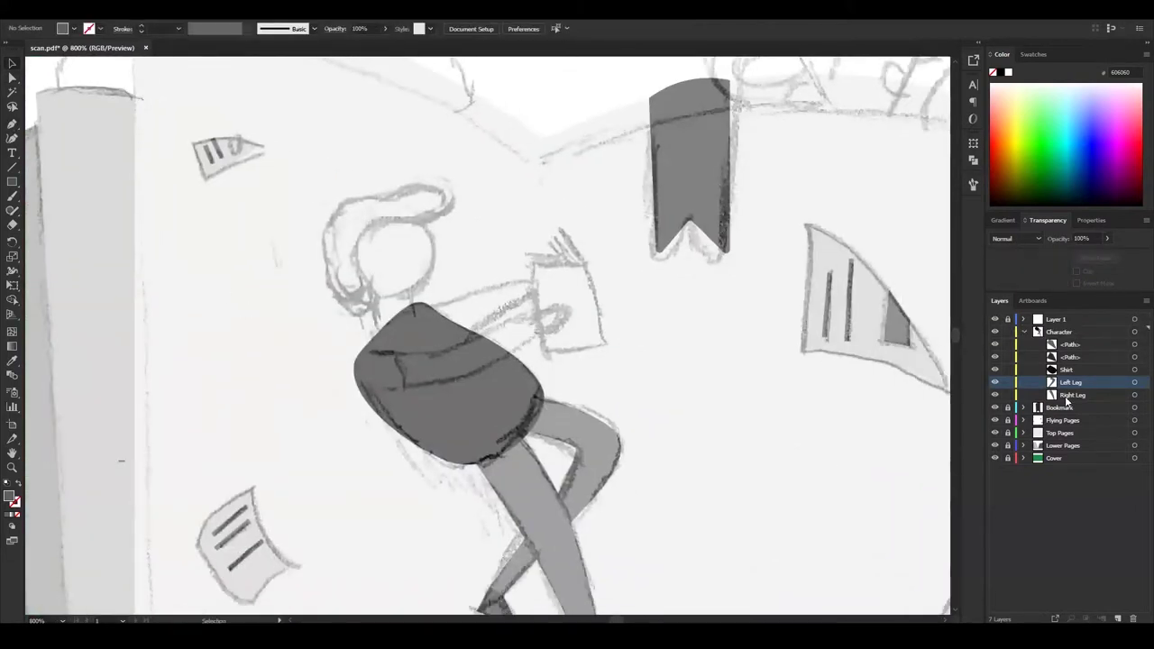
left_click(1071, 346)
Name the shoe layer Shoe, then draw a grey circle for the head named Head.
double_click(1072, 356)
type("Shoe")
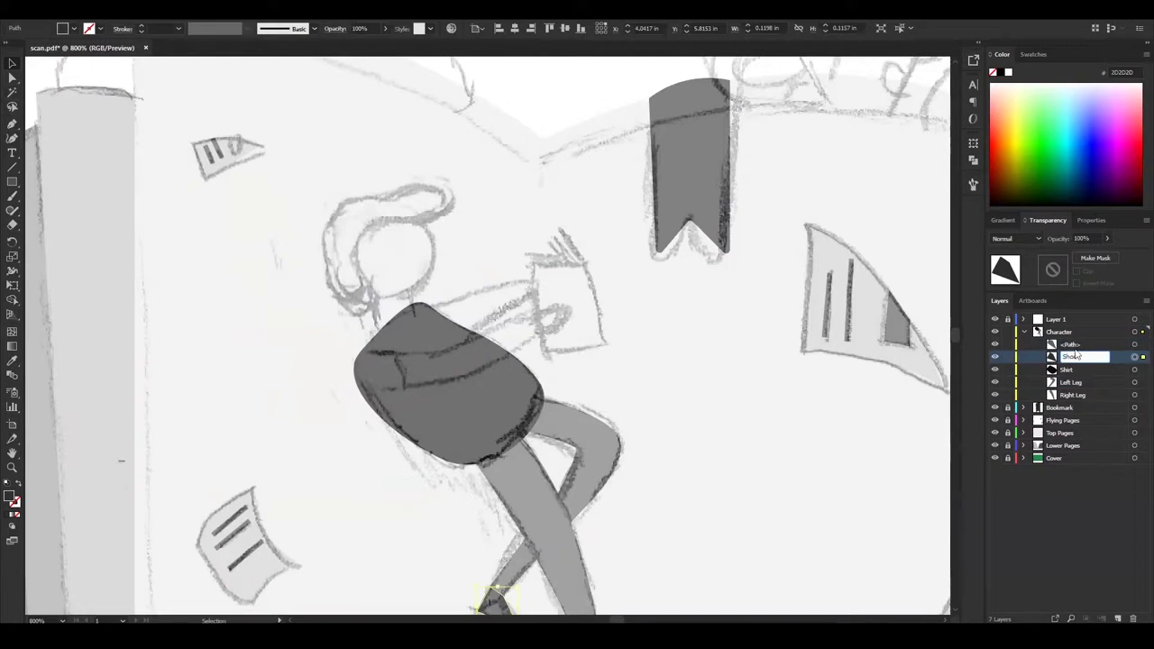
left_click(77, 224)
left_click_drag(12, 181, 81, 224)
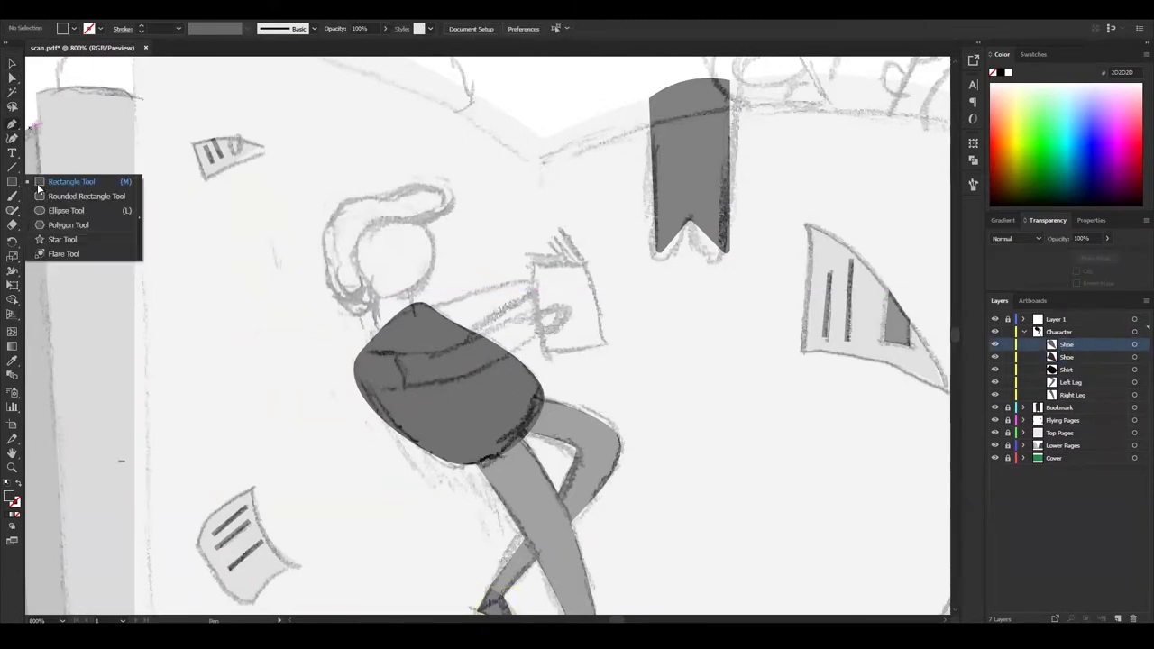
left_click_drag(362, 225, 431, 295)
left_click_drag(431, 242, 429, 256)
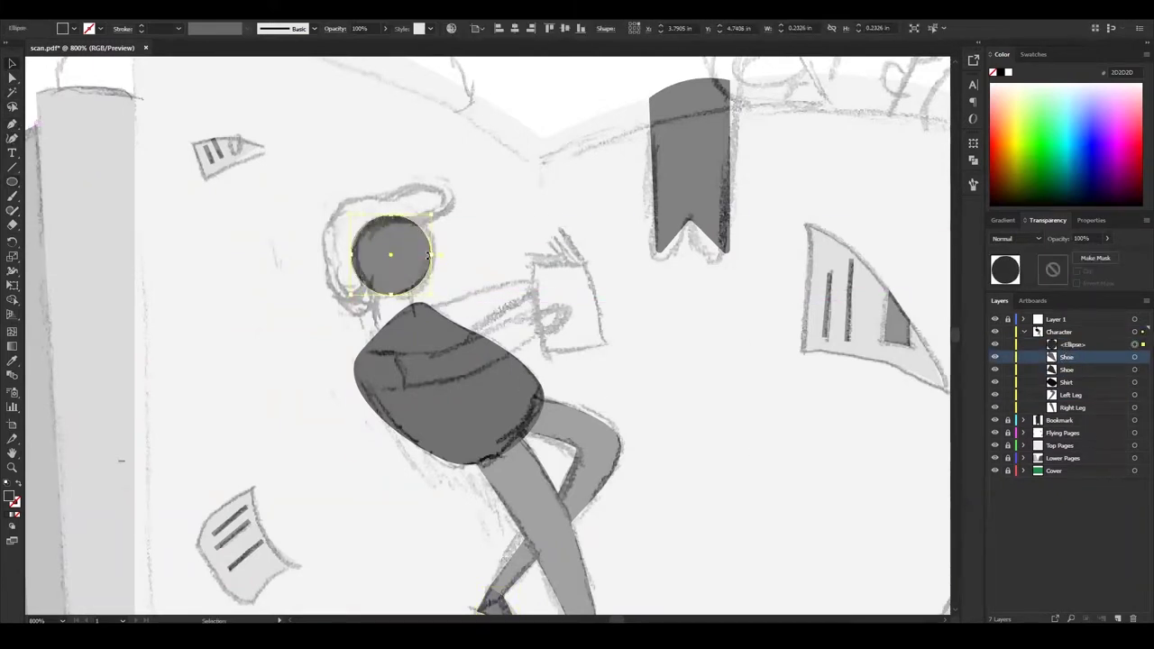
left_click(472, 137)
double_click(1084, 344)
key("Escape")
type("Head")
Draw swept hair over the top of the head and fill it dark grey.
left_click(341, 301)
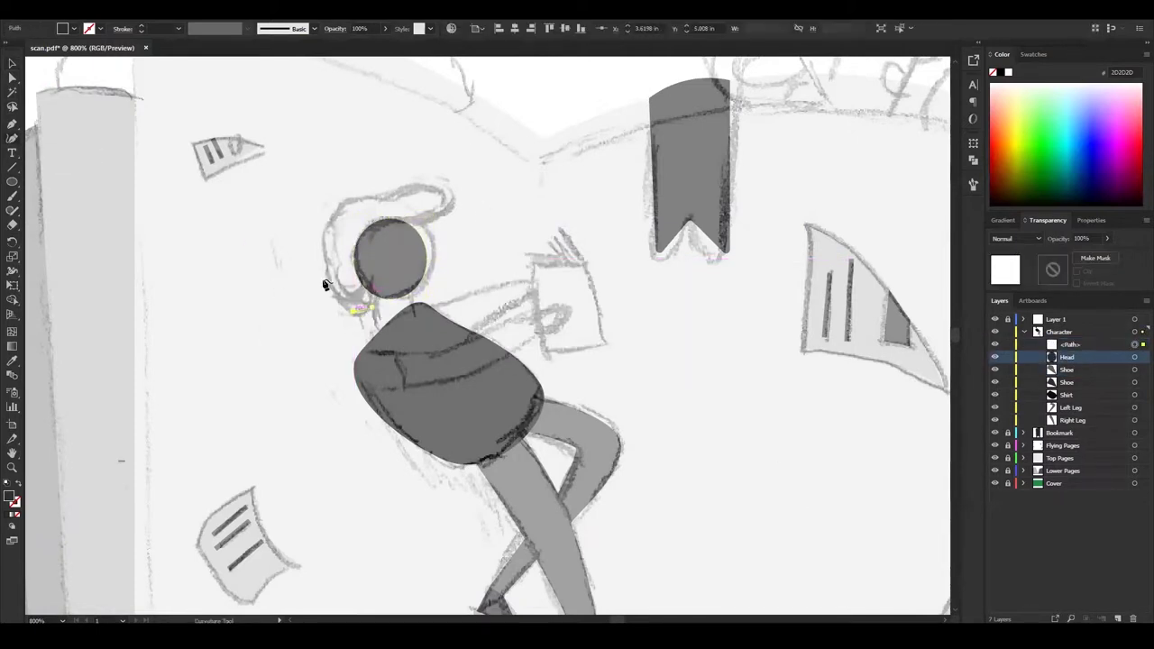
left_click(338, 213)
left_click(366, 200)
left_click(413, 192)
left_click(438, 199)
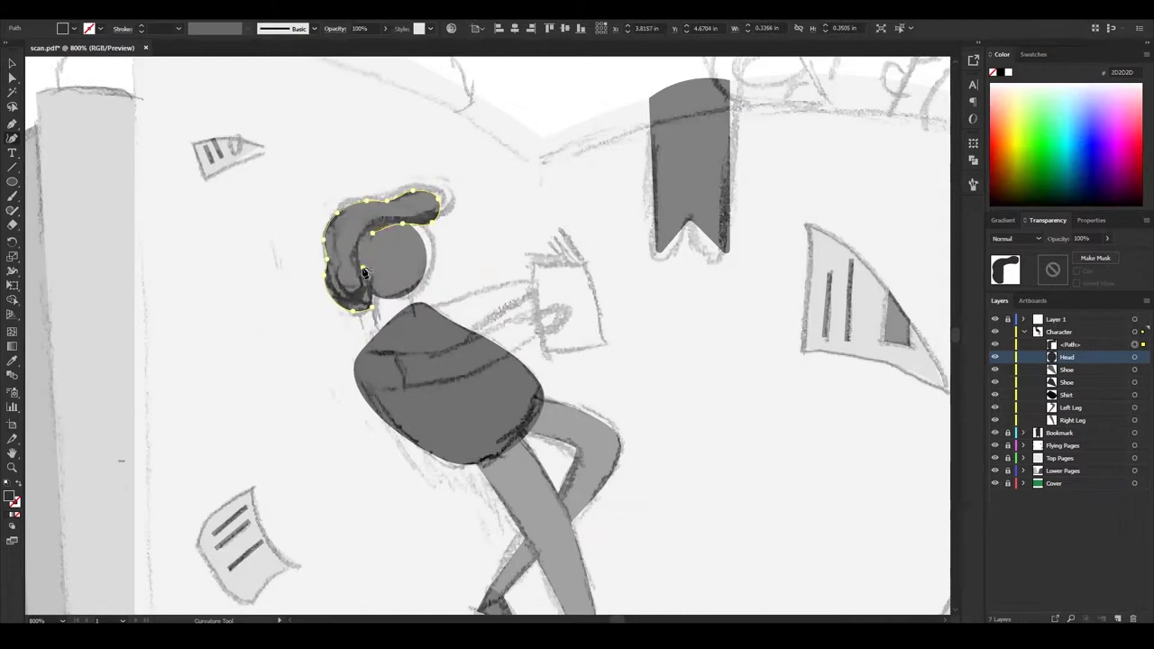
left_click(374, 308)
double_click(10, 495)
left_click(701, 240)
Draw a circle over the head and give it a lighter grey fill.
key("l")
left_click_drag(393, 259, 437, 259)
left_click(487, 316)
scroll(481, 236, "down", 2)
left_click(388, 203)
double_click(10, 495)
left_click(700, 240)
left_click(217, 258)
scroll(379, 267, "up", 1)
Draw a four-corner neck under the head and move its layer below Head.
key("p")
left_click(373, 261)
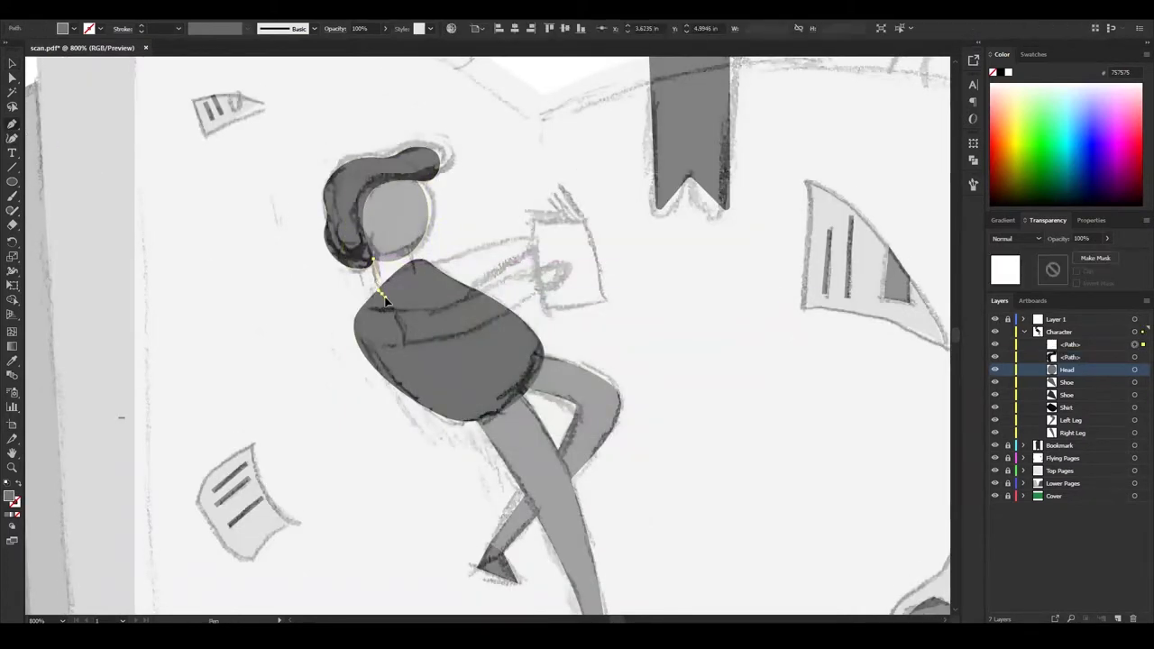
left_click(381, 289)
left_click(420, 278)
left_click(407, 248)
left_click(373, 260)
left_click_drag(1070, 345, 1073, 376)
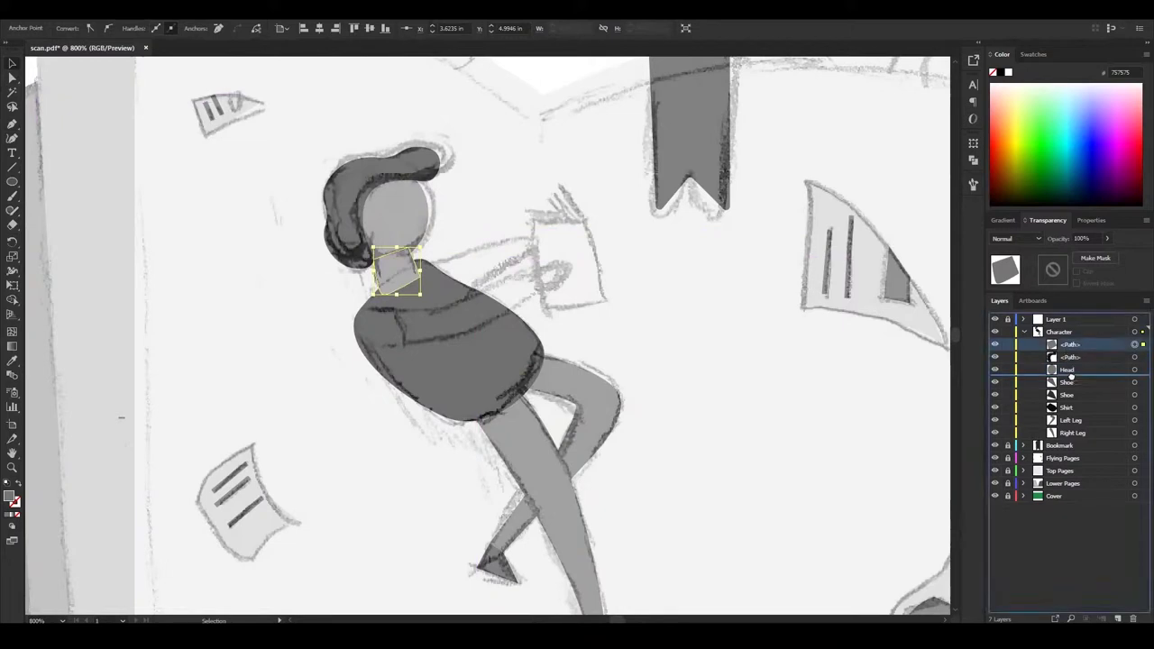
scroll(708, 355, "down", 1)
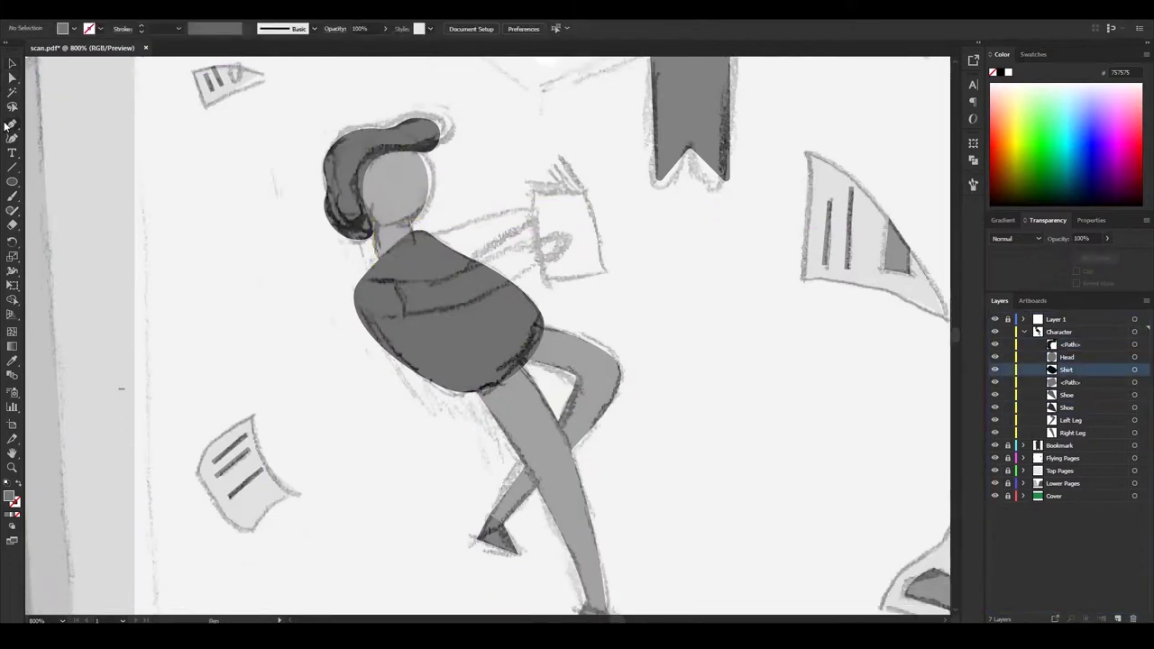
Draw the right arm reaching toward the book and name its layer Right Arm.
left_click(397, 282)
left_click(436, 282)
left_click(466, 269)
left_click_drag(553, 237, 567, 242)
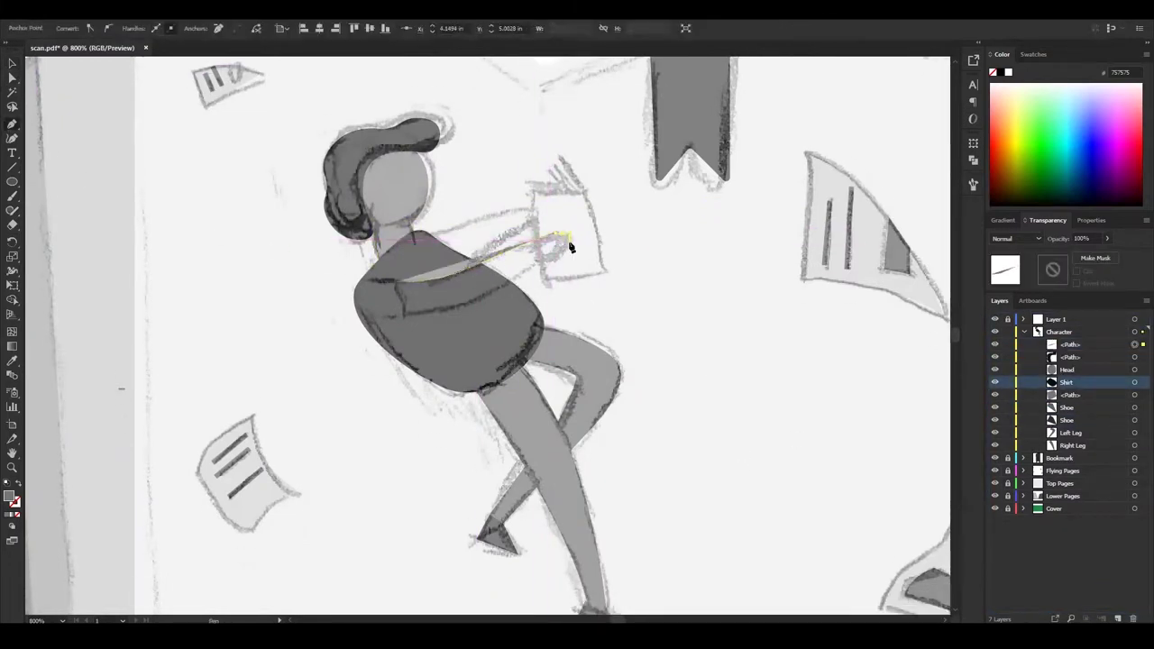
key("ctrl+equal")
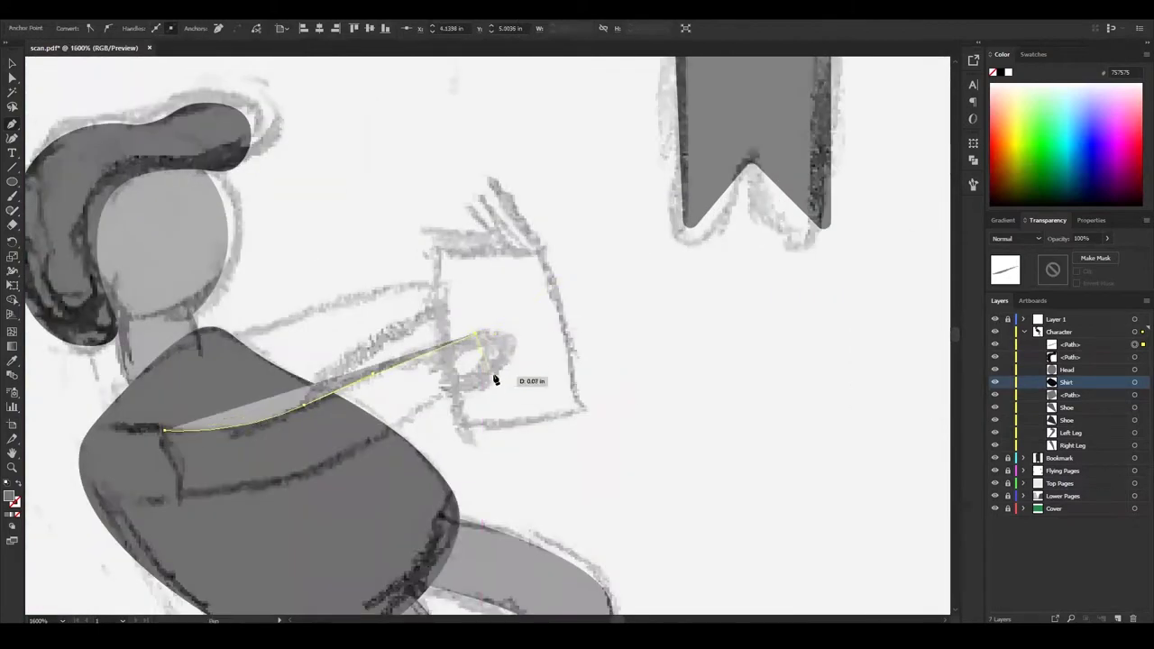
left_click_drag(435, 397, 489, 379)
left_click_drag(304, 472, 360, 472)
mouse_move(182, 496)
left_mouse_down()
mouse_move(226, 502)
mouse_move(287, 422)
left_mouse_up()
left_click(166, 433)
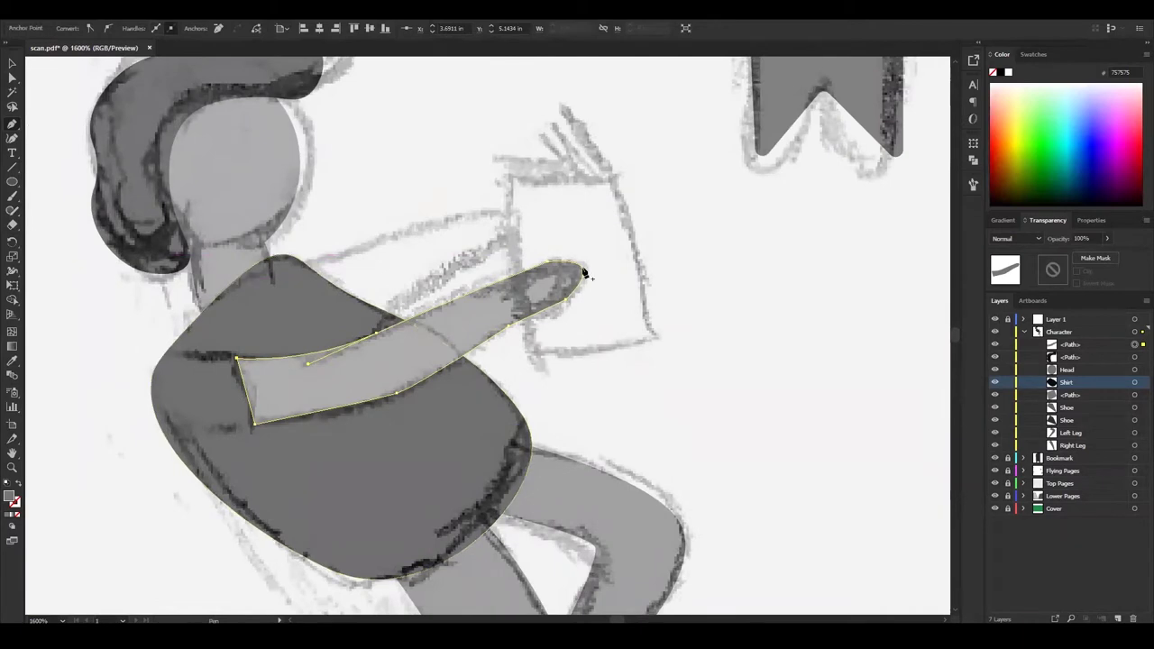
left_click(1070, 345)
key("Return")
Draw the second arm and narrow its lower edge with Direct Selection.
key("p")
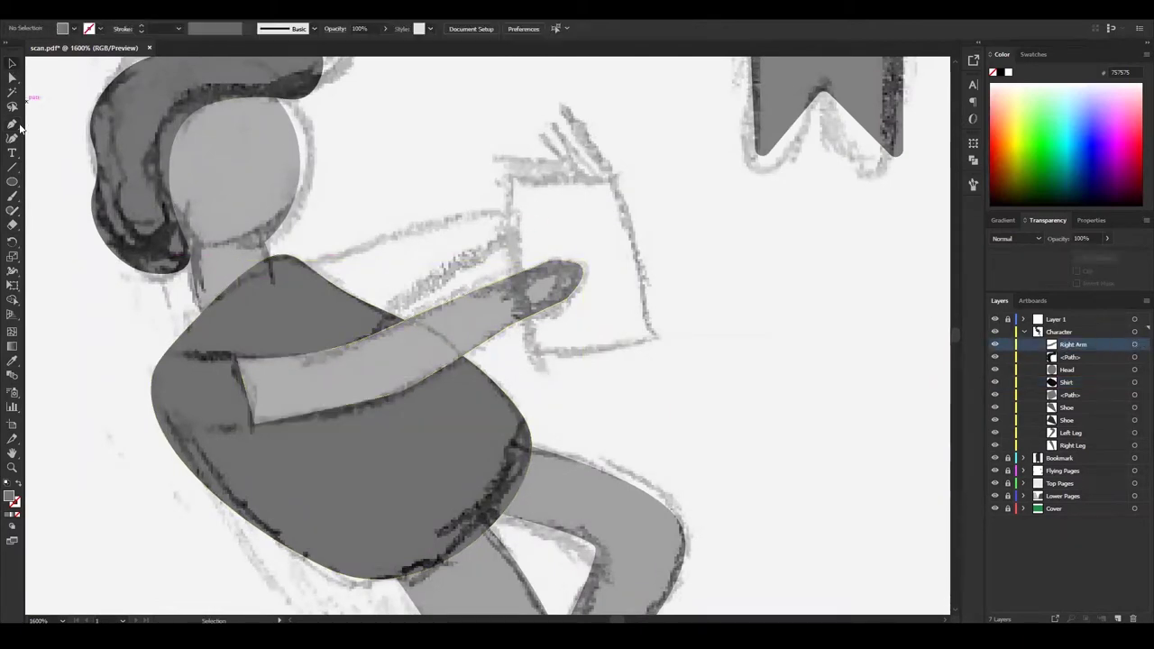
left_click(304, 263)
left_click(519, 220)
left_click(443, 258)
left_click(386, 310)
key("a")
left_click(380, 306)
left_click_drag(379, 307, 445, 273)
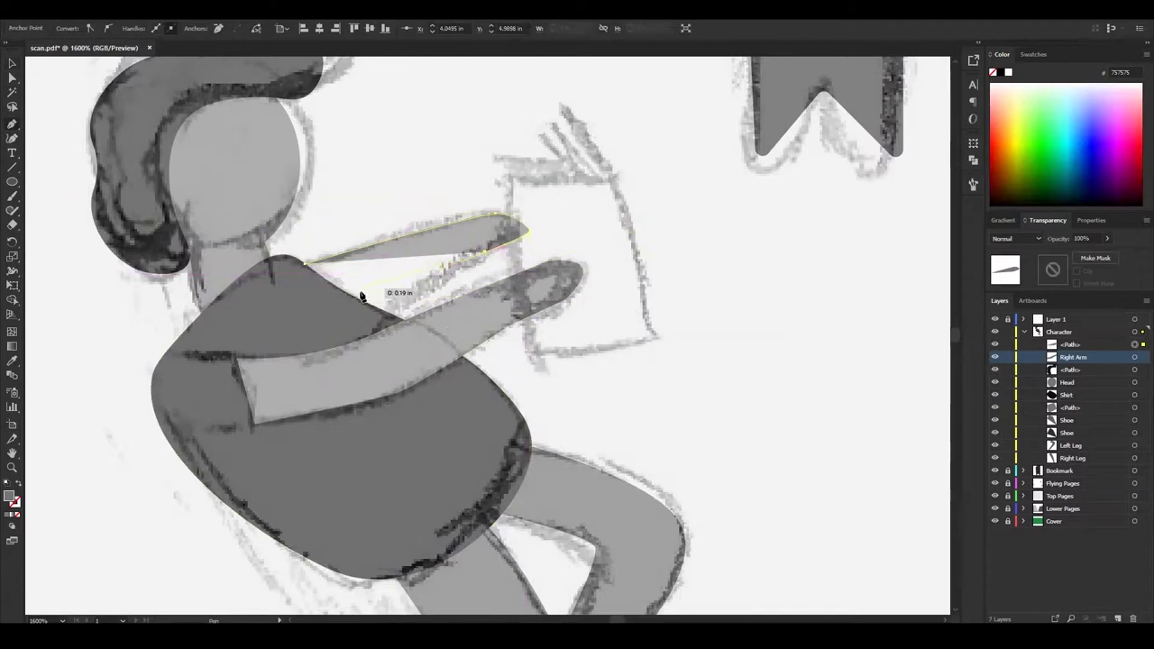
left_click_drag(362, 298, 307, 268)
Name the second arm's layer Left Arm and move it behind the shirt.
double_click(1070, 344)
type("Left Arm")
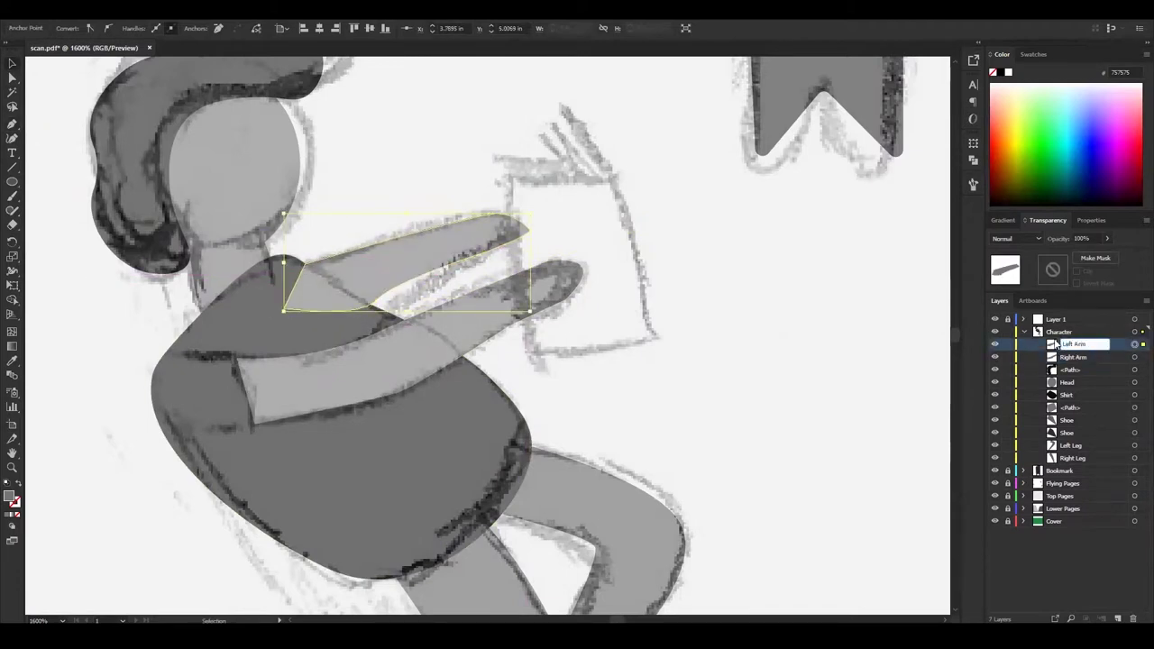
key("Return")
left_click_drag(1073, 345, 1073, 413)
scroll(541, 315, "up", 1)
Pen-draw the rectangular book in the reader's hands and fill it a darker grey.
key("p")
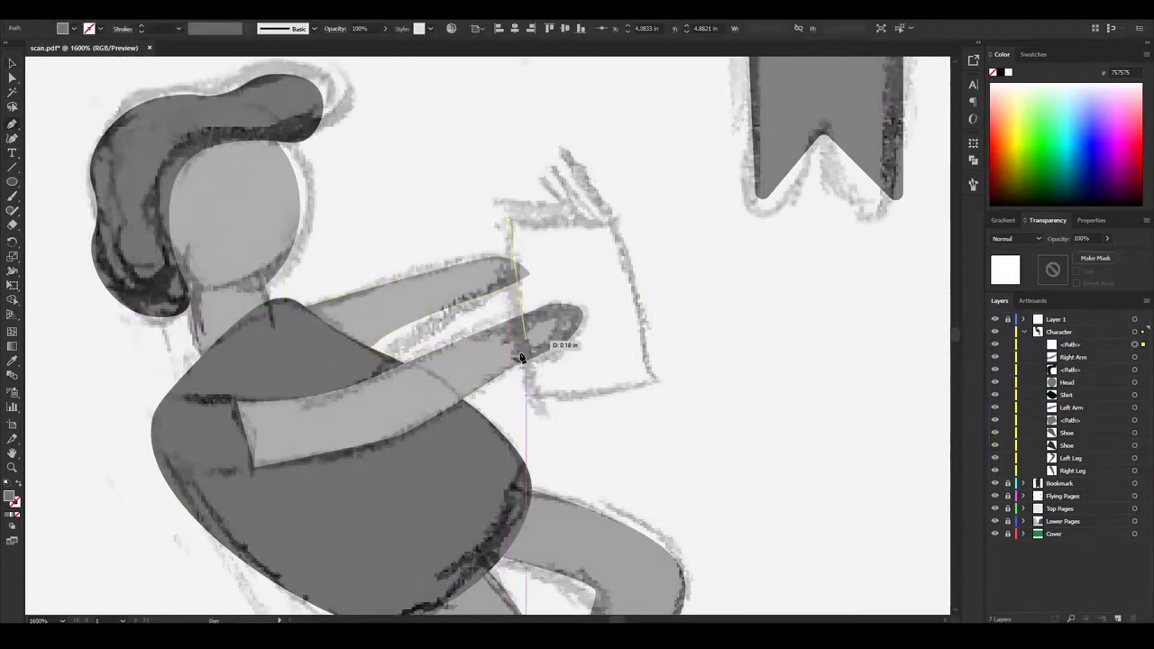
left_click(528, 395)
left_click(628, 221)
left_click(519, 222)
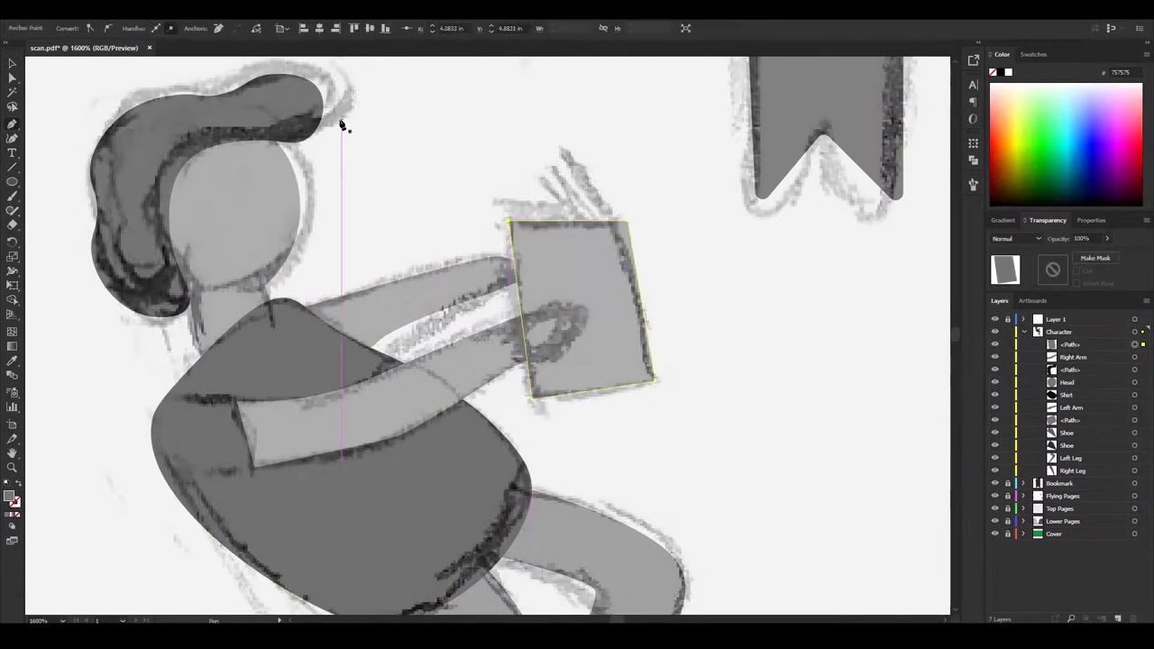
double_click(10, 497)
left_click(700, 243)
left_click(499, 259, "ctrl")
left_click(742, 314)
Draw a thin book edge shape beside the book and nudge its top corner left.
scroll(587, 258, "up", 2)
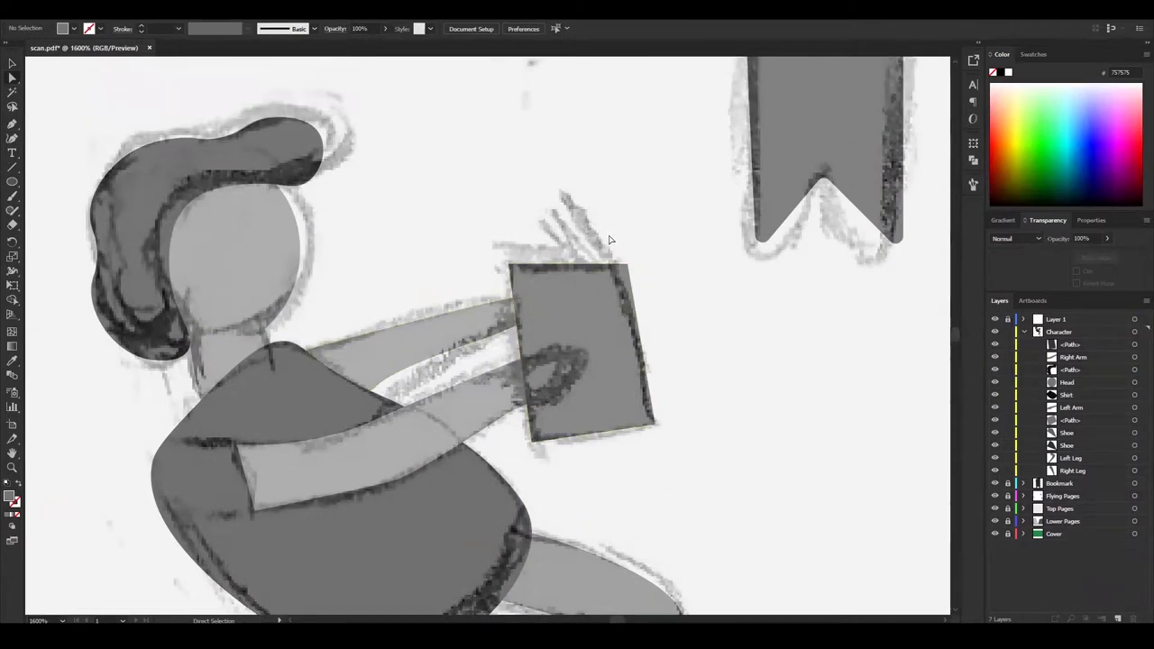
key("p")
left_click(598, 258)
left_click(564, 194)
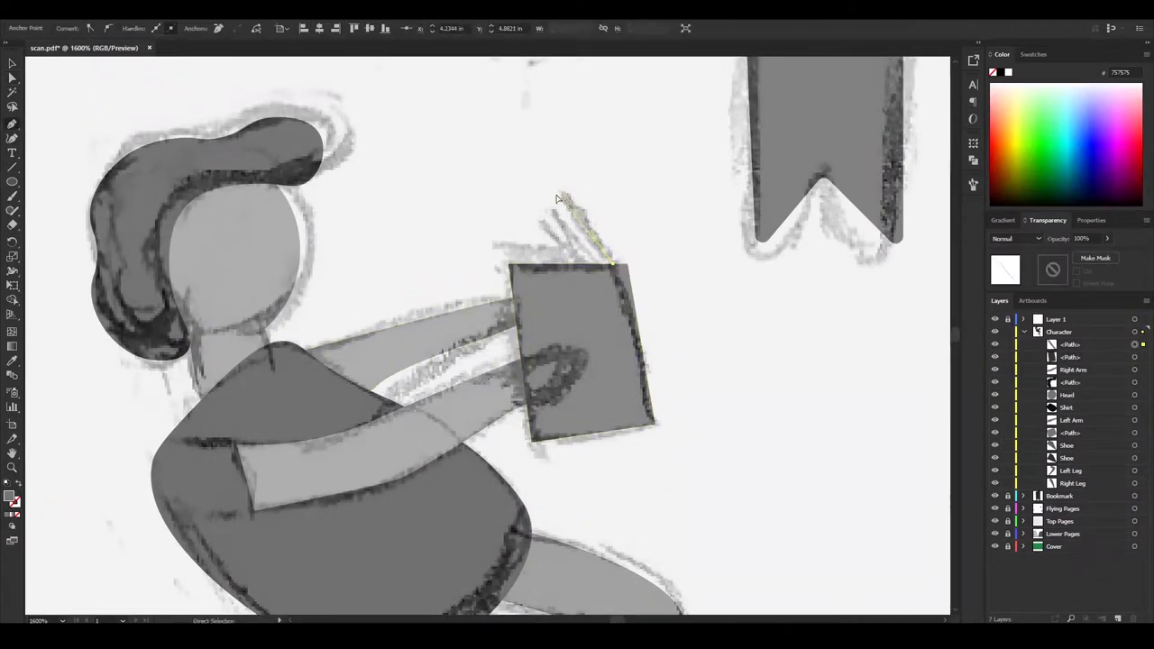
left_click(624, 264)
scroll(586, 270, "down", 1)
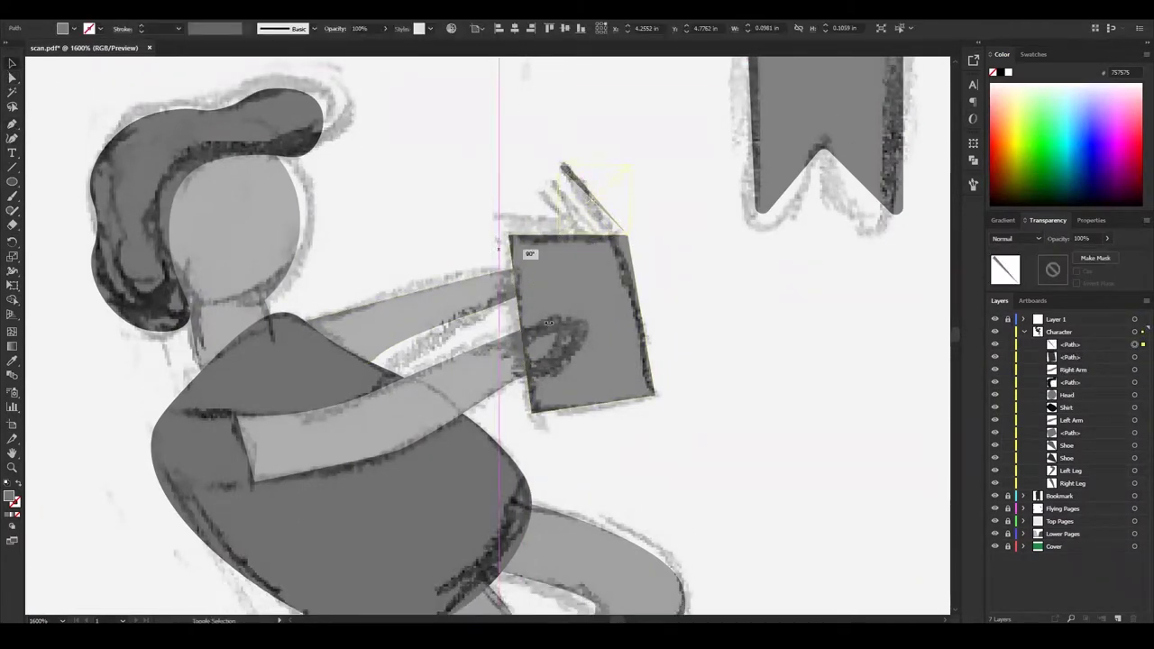
scroll(676, 262, "up", 1)
key("a")
left_click_drag(600, 219, 590, 212)
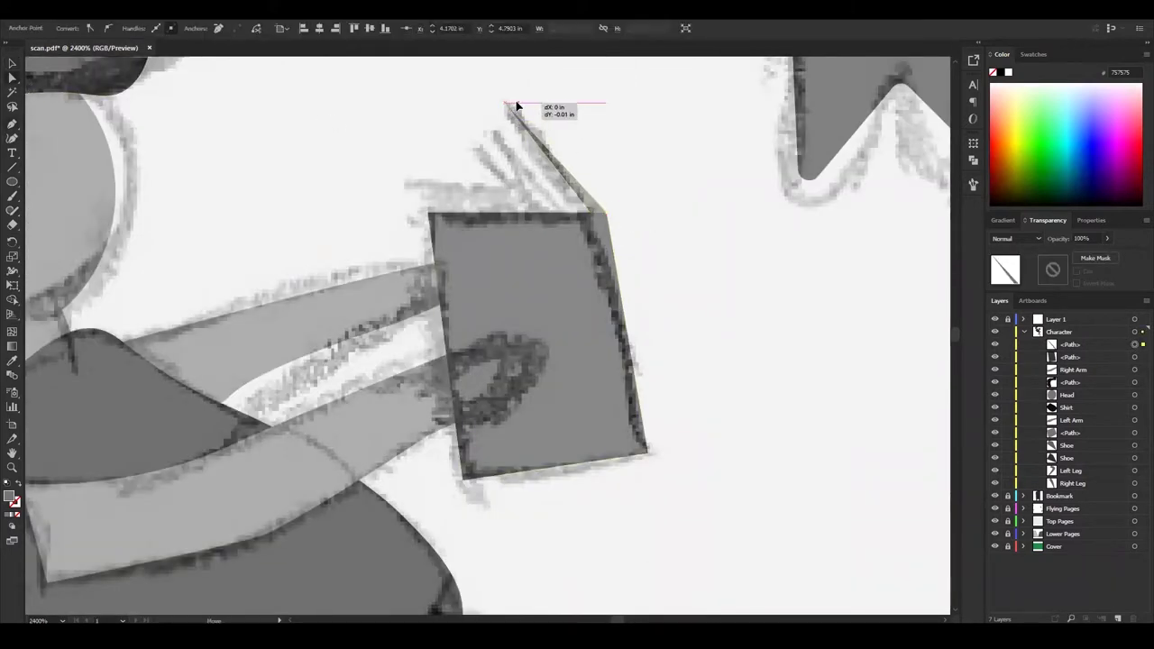
left_click(659, 186)
Rename the new unnamed path sublayers in the Character layer to Book Cover and Book.
scroll(659, 185, "down", 1)
scroll(658, 185, "down", 1)
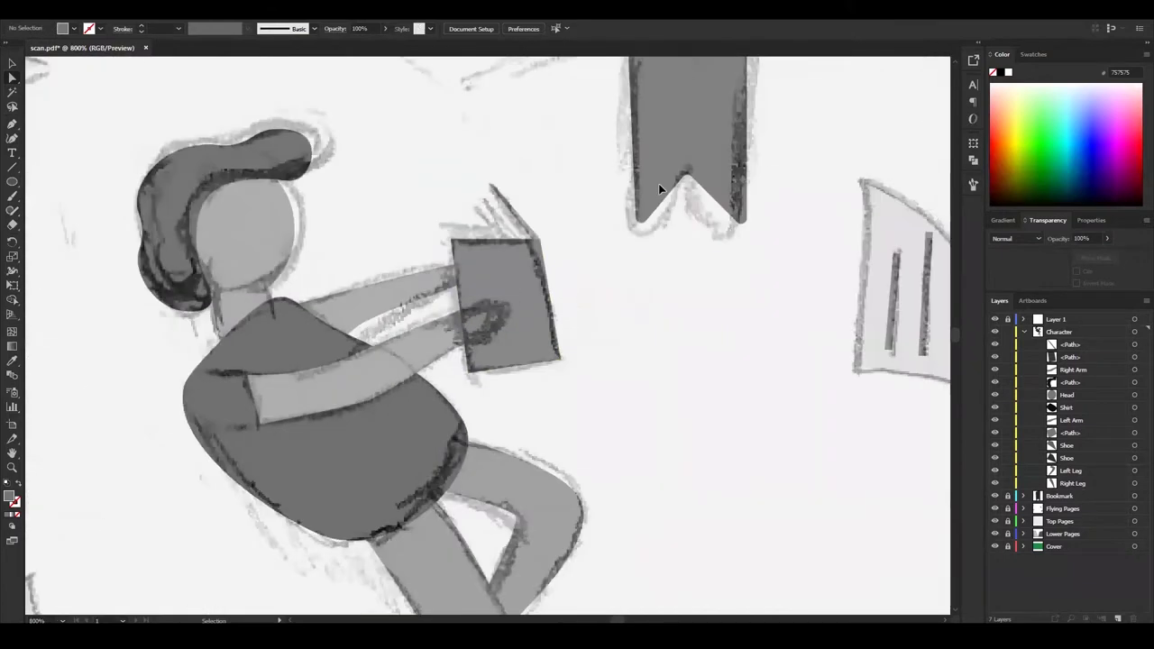
scroll(658, 281, "down", 1)
scroll(658, 282, "down", 1)
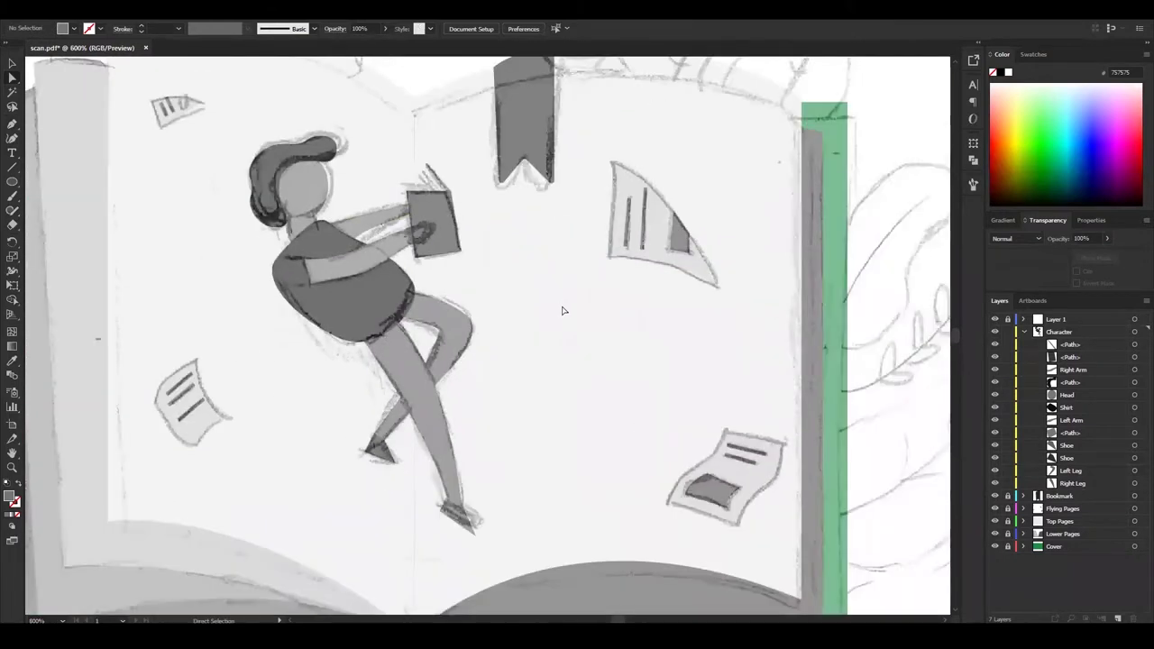
left_click(1137, 348)
double_click(1073, 345)
left_click(631, 368)
double_click(1071, 345)
type("over")
key("Tab")
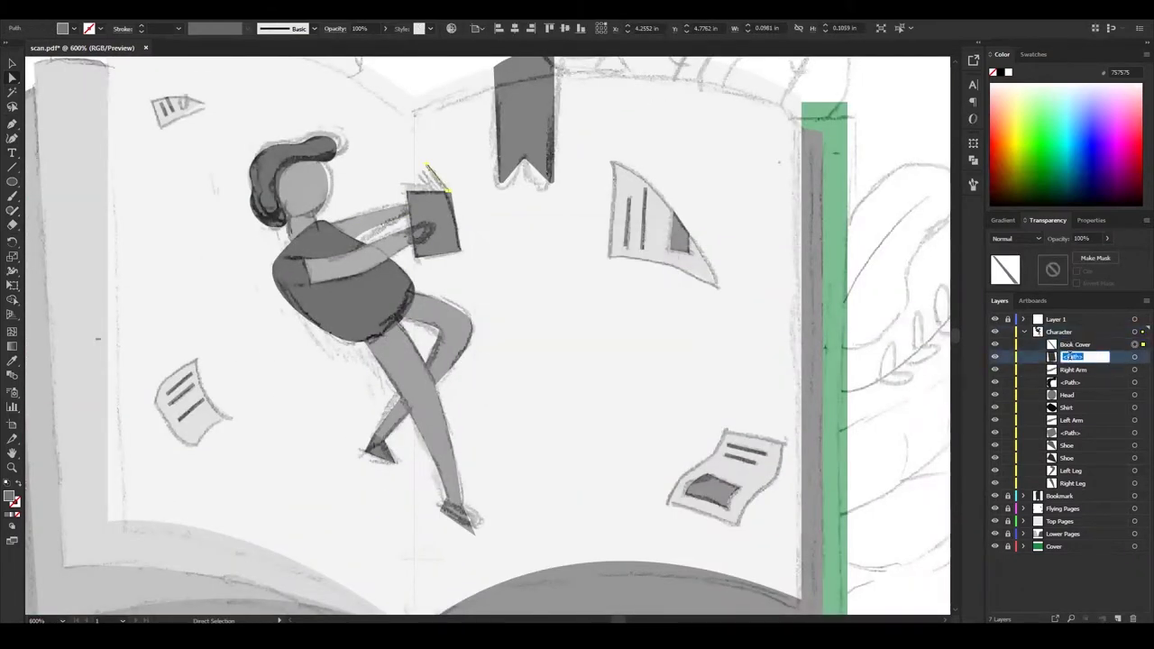
scroll(693, 378, "down", 2)
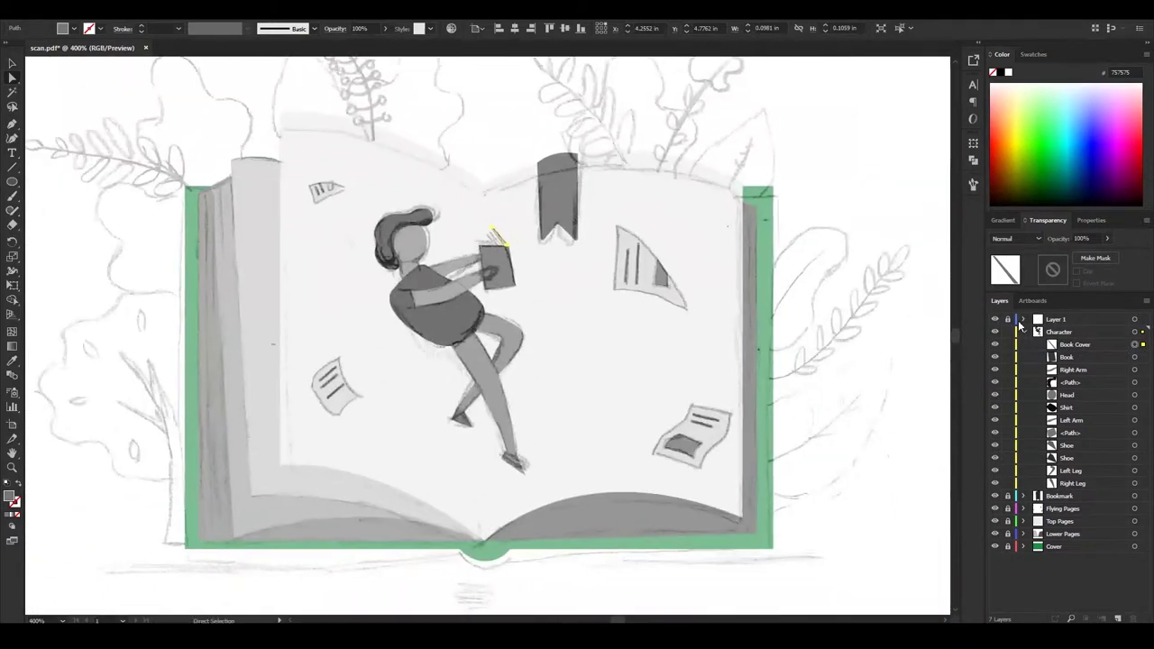
Collapse the Character layer and hide the sketch layer to preview the flat grey artwork.
left_click(994, 319)
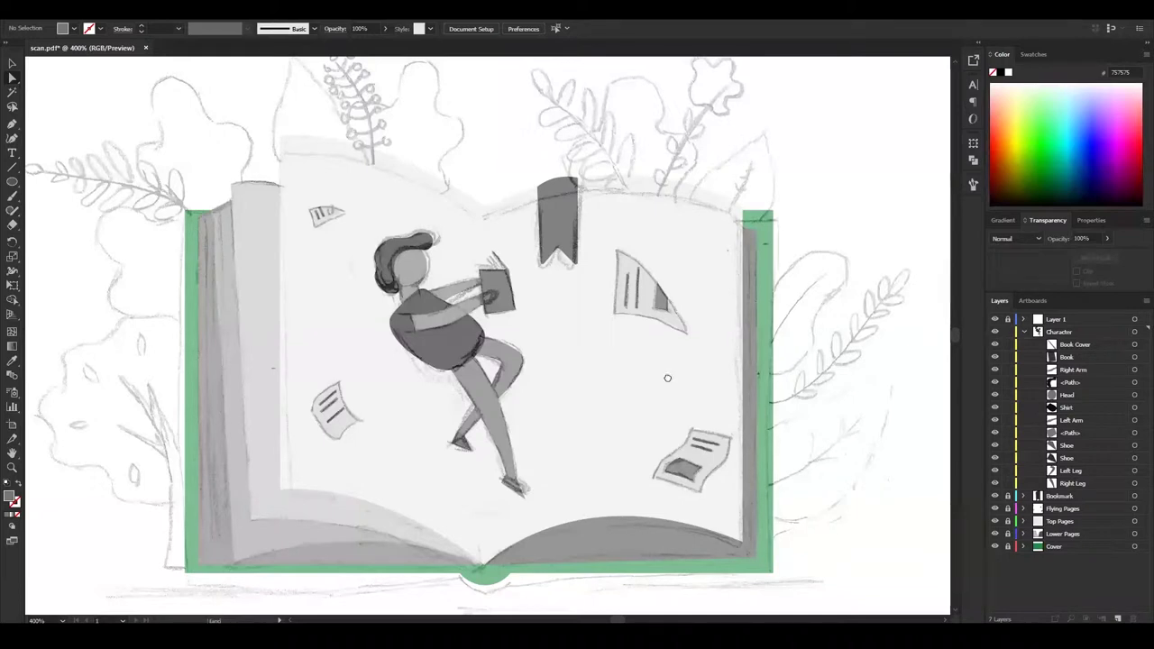
scroll(667, 378, "down", 2)
scroll(668, 377, "right", 3)
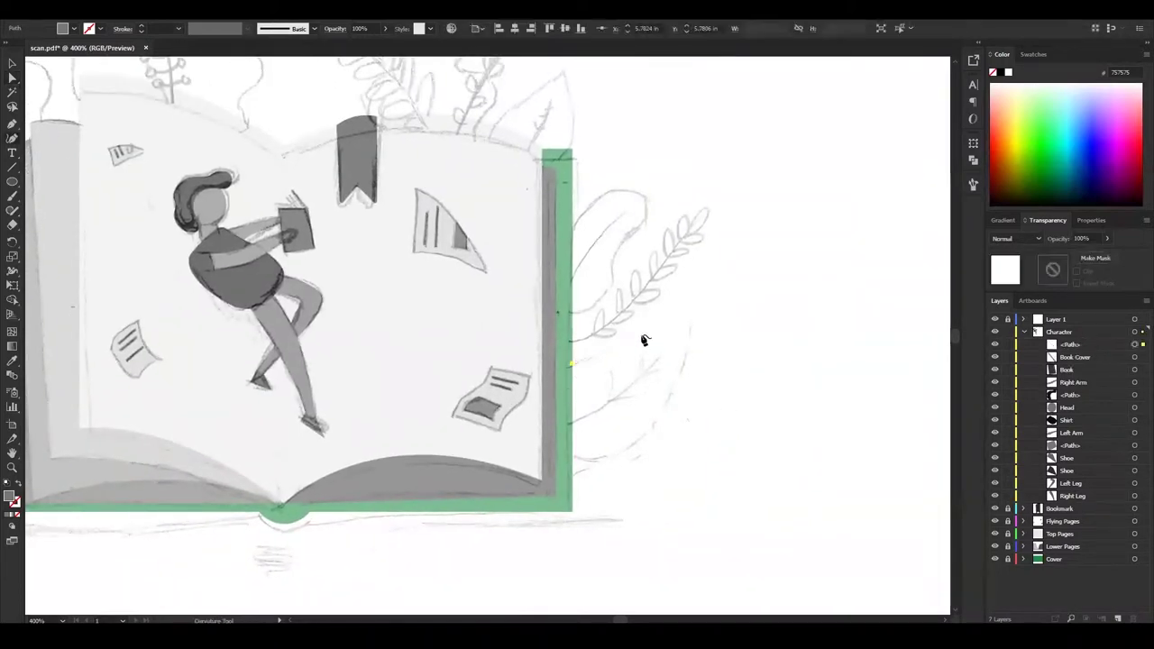
scroll(685, 337, "left", 5)
left_click(1024, 331)
left_click(995, 319)
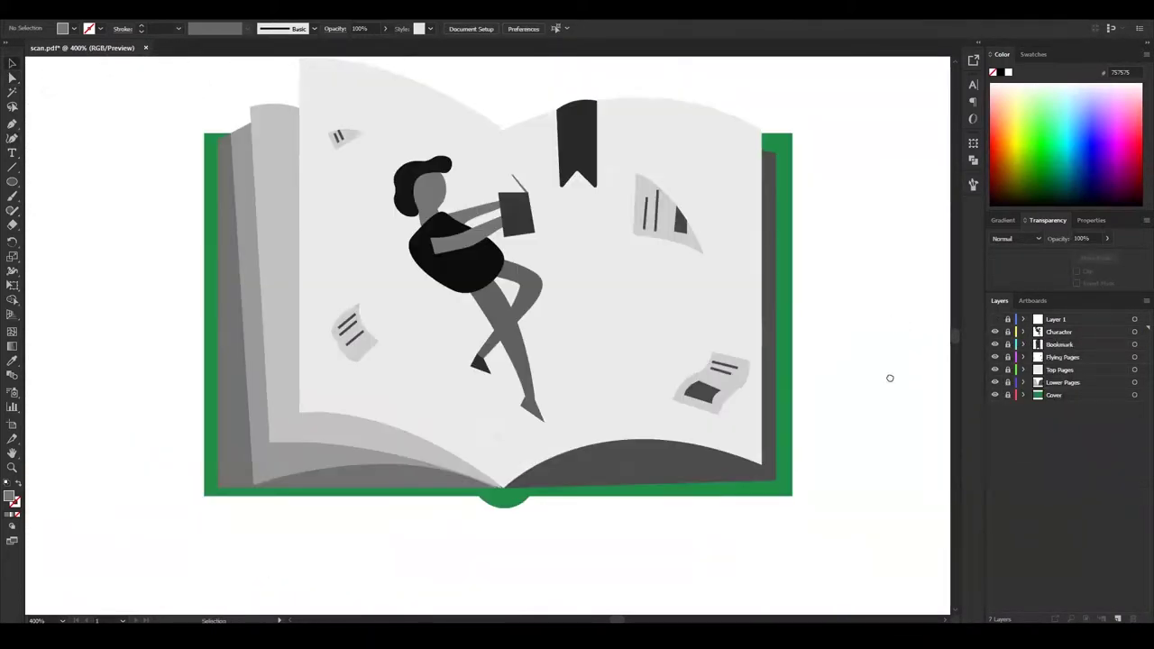
scroll(891, 375, "up", 1)
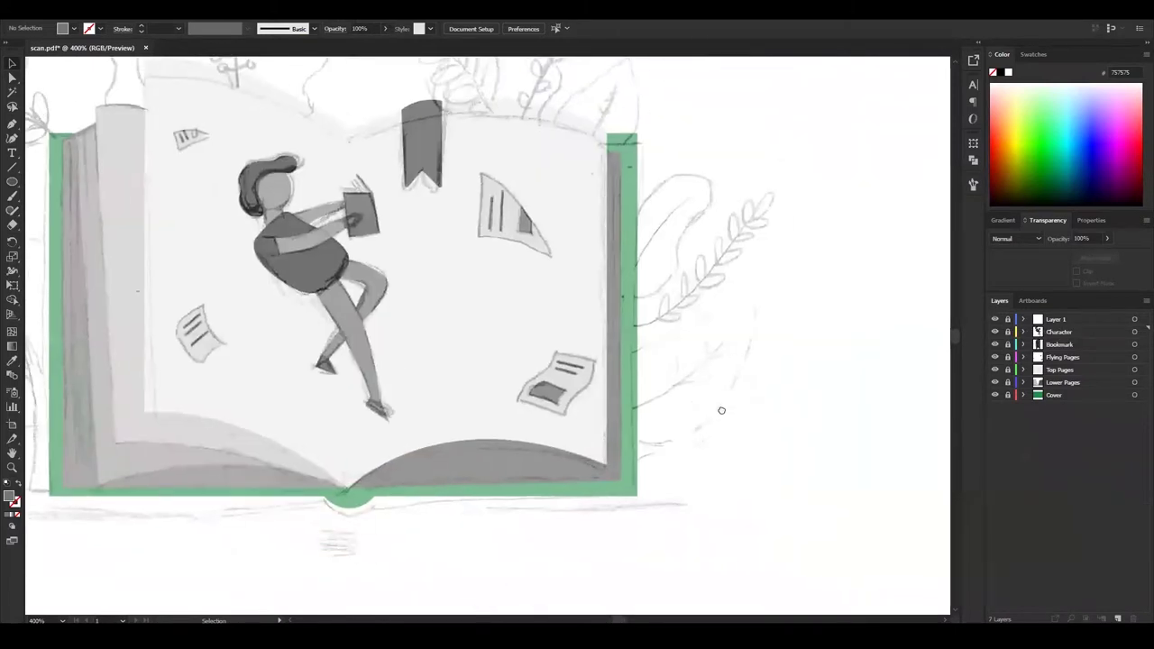
Create a Foliage layer, pen-draw a grey leaf beside the book, and move the layer to the bottom.
left_click(1123, 618)
double_click(1059, 332)
type("Foliage")
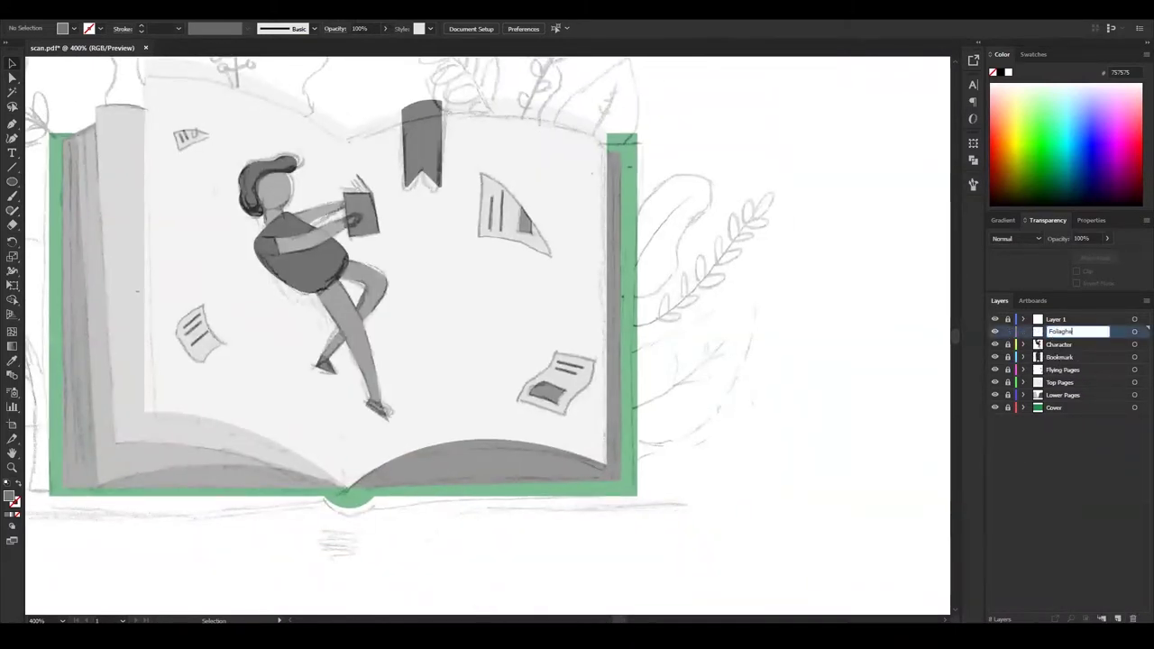
left_click(629, 354)
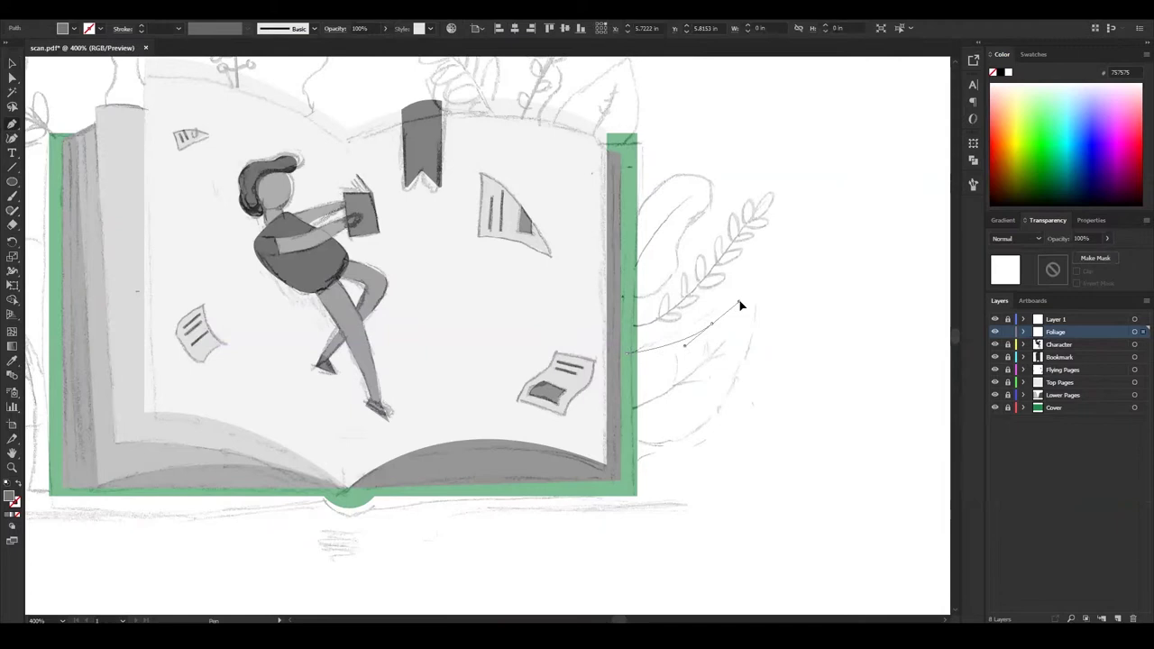
left_click(754, 305)
left_click(663, 446)
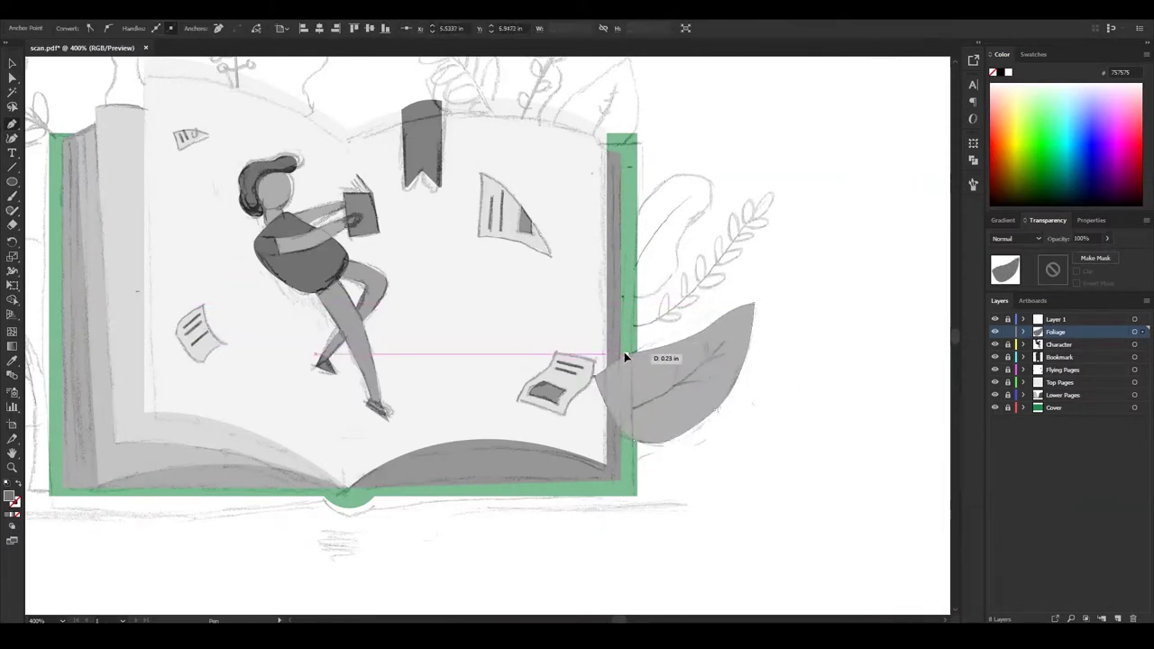
left_click(624, 358)
scroll(830, 487, "up", 3)
left_click_drag(1055, 332, 1055, 411)
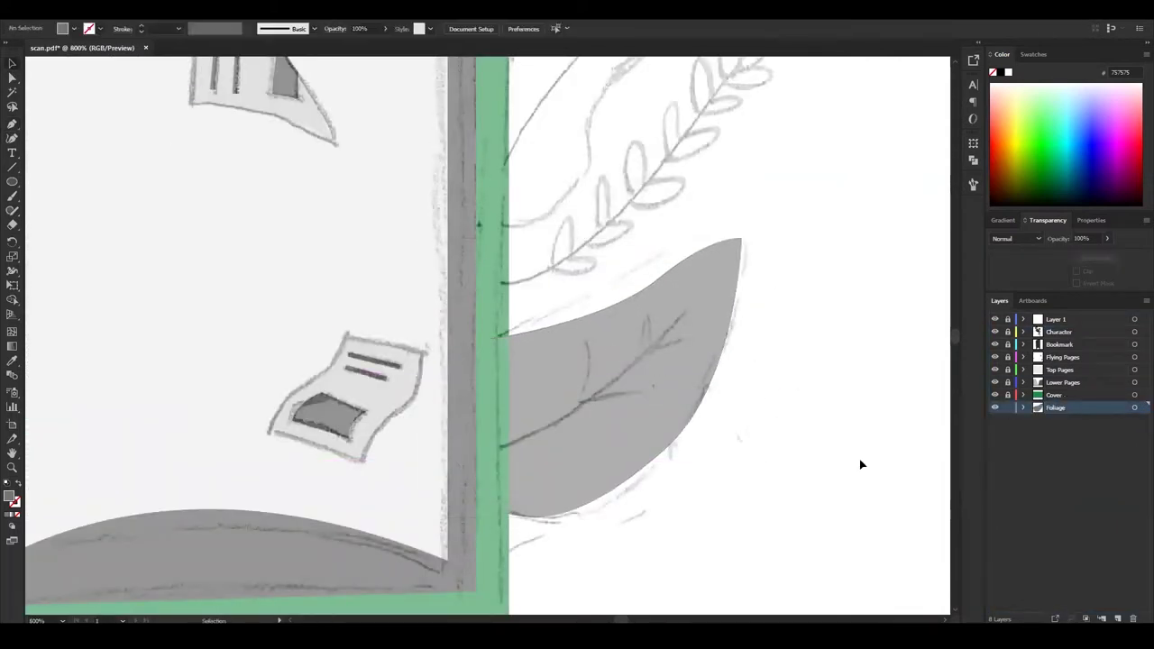
scroll(860, 464, "down", 2)
Add darker 4F4F4F vein lines to the leaf and start a fern stem at the book's edge.
left_click(726, 185)
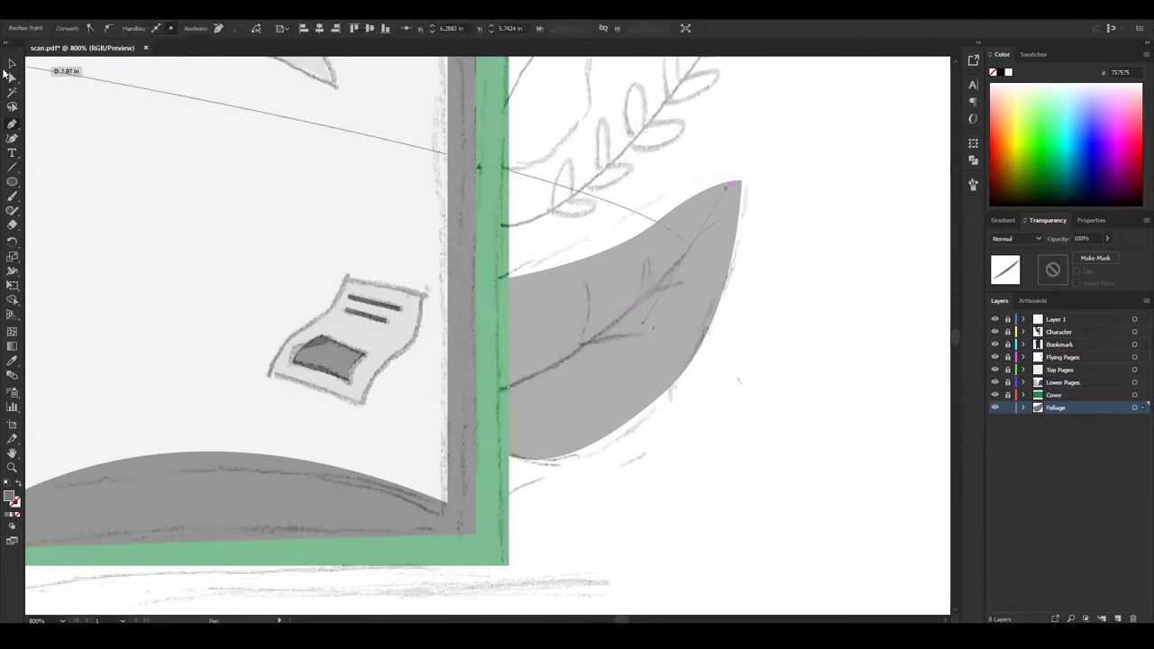
double_click(10, 496)
left_click(697, 260)
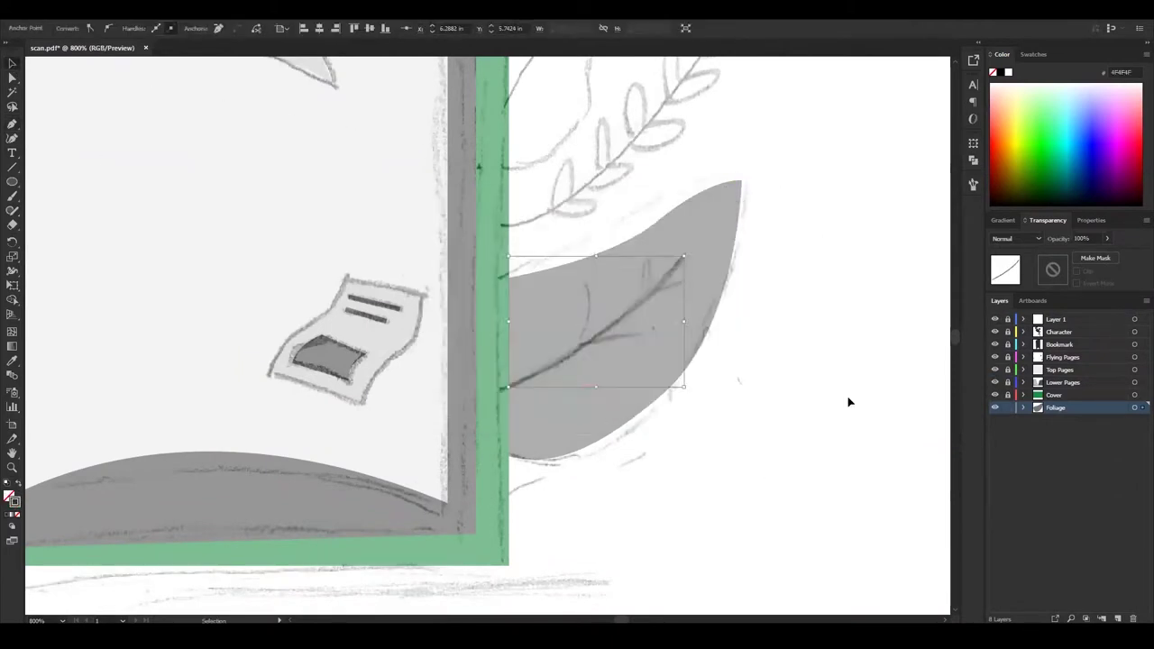
left_click(847, 399)
left_click(9, 131)
key("v")
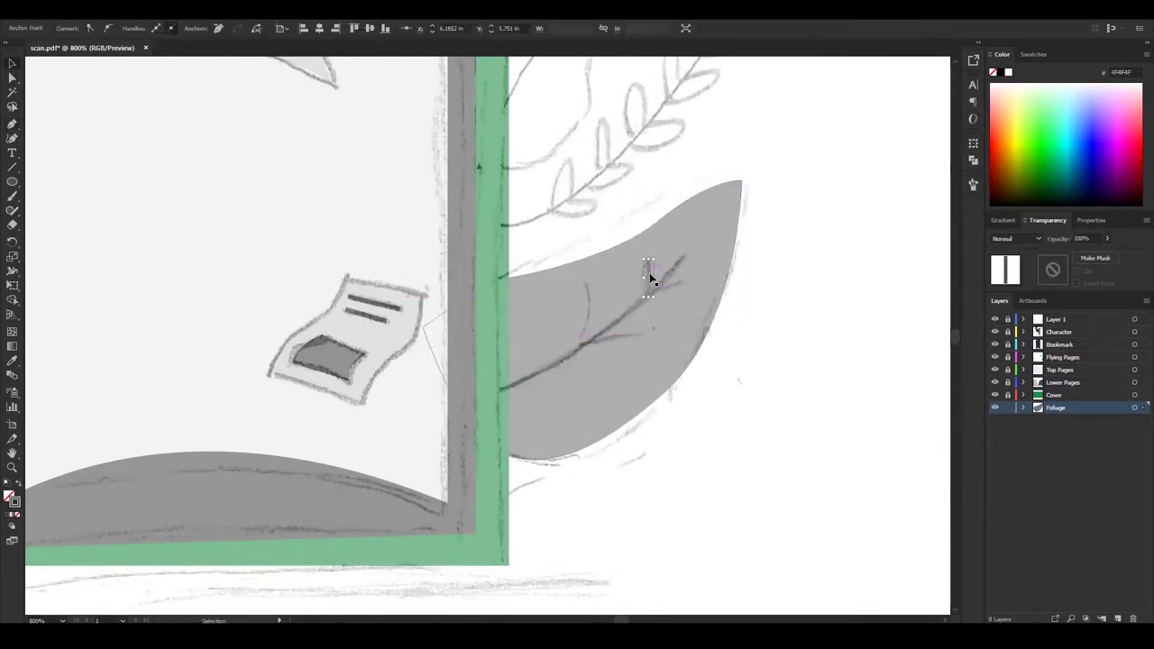
left_click(667, 320)
left_click_drag(735, 311, 577, 345)
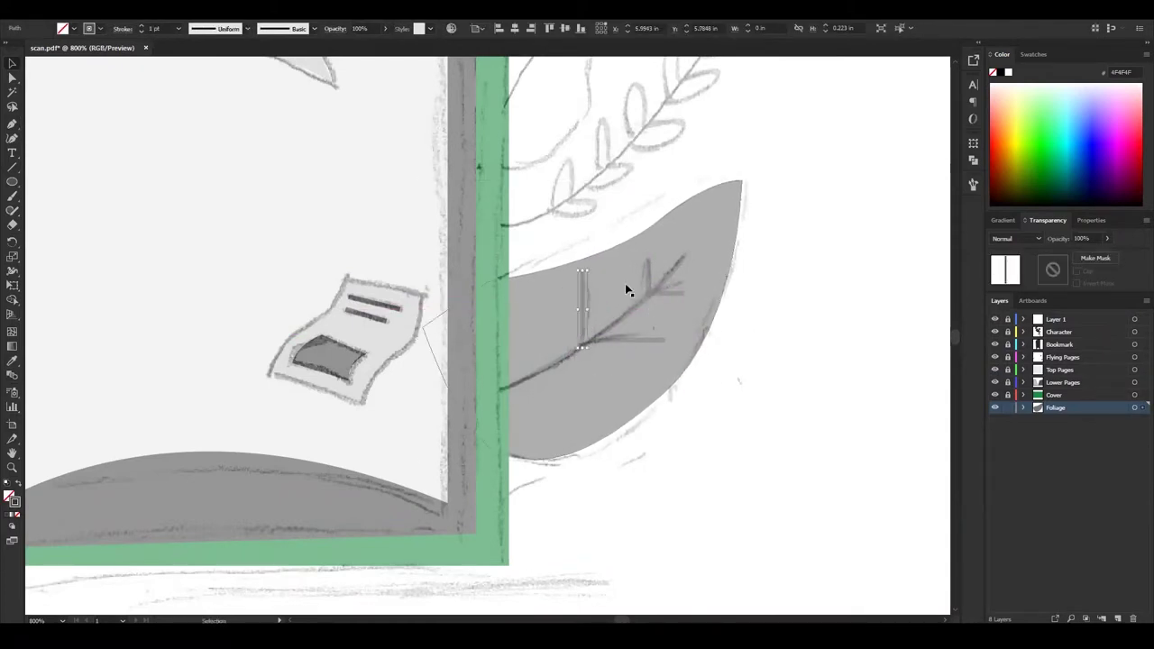
left_click(803, 361)
scroll(804, 361, "up", 5)
key("p")
left_click(505, 412)
Draw the curved grey branch stem rising up to the right.
left_click_drag(752, 182, 790, 89)
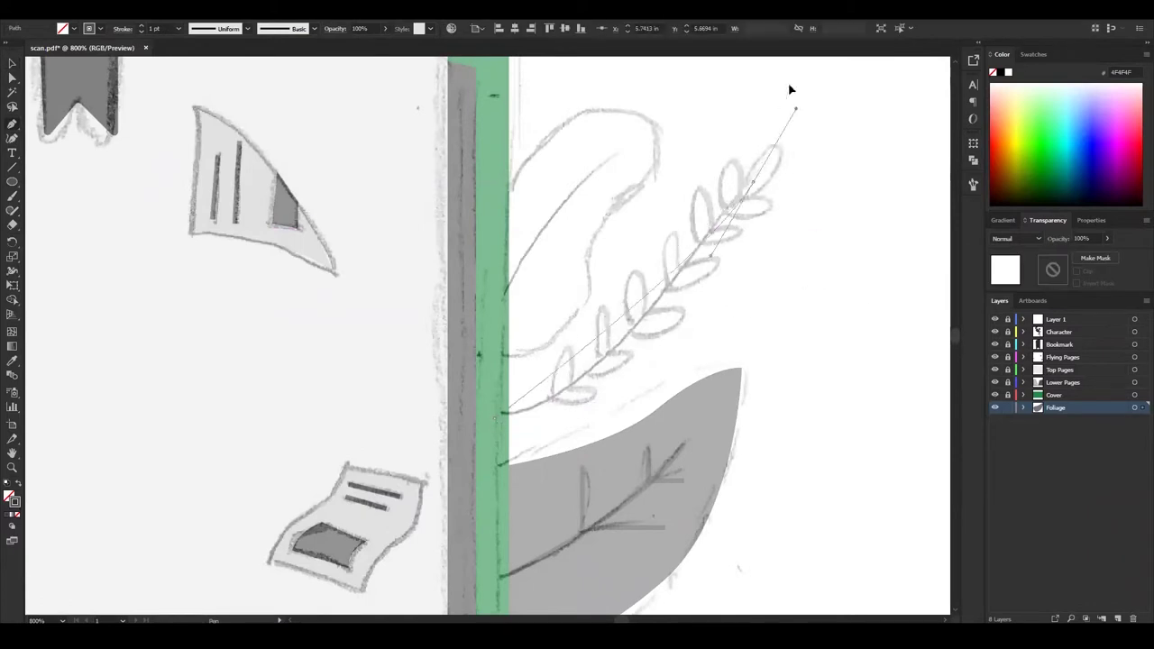
scroll(790, 89, "down", 3)
scroll(695, 291, "up", 3)
mouse_move(598, 332)
left_mouse_down()
mouse_move(705, 215)
mouse_move(742, 221)
mouse_move(725, 242)
left_mouse_up()
key("v")
key("ctrl+shift+a")
Draw a tilted oval leaf at the branch tip and copy it further down the stem.
mouse_move(732, 197)
left_mouse_down()
mouse_move(667, 266)
mouse_move(715, 246)
mouse_move(696, 227)
mouse_move(689, 265)
mouse_move(626, 338)
left_mouse_up()
mouse_move(626, 338)
left_mouse_down()
mouse_move(596, 383)
mouse_move(597, 369)
left_mouse_up()
scroll(658, 315, "down", 3)
mouse_move(596, 268)
left_mouse_down()
mouse_move(580, 297)
mouse_move(567, 258)
left_mouse_up()
Reflect the leaf row horizontally with a copy to line the stem's other side.
left_click(99, 7)
left_click(163, 91)
key("Return")
left_click(291, 68)
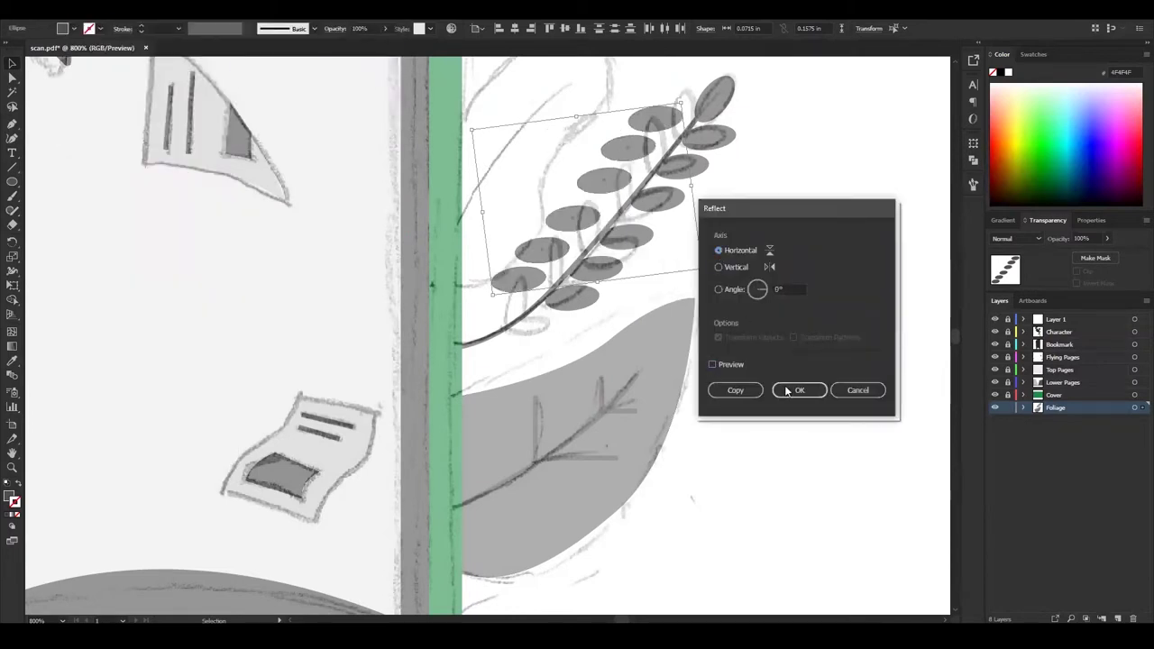
left_click(801, 389)
scroll(706, 345, "up", 2)
left_click(425, 314)
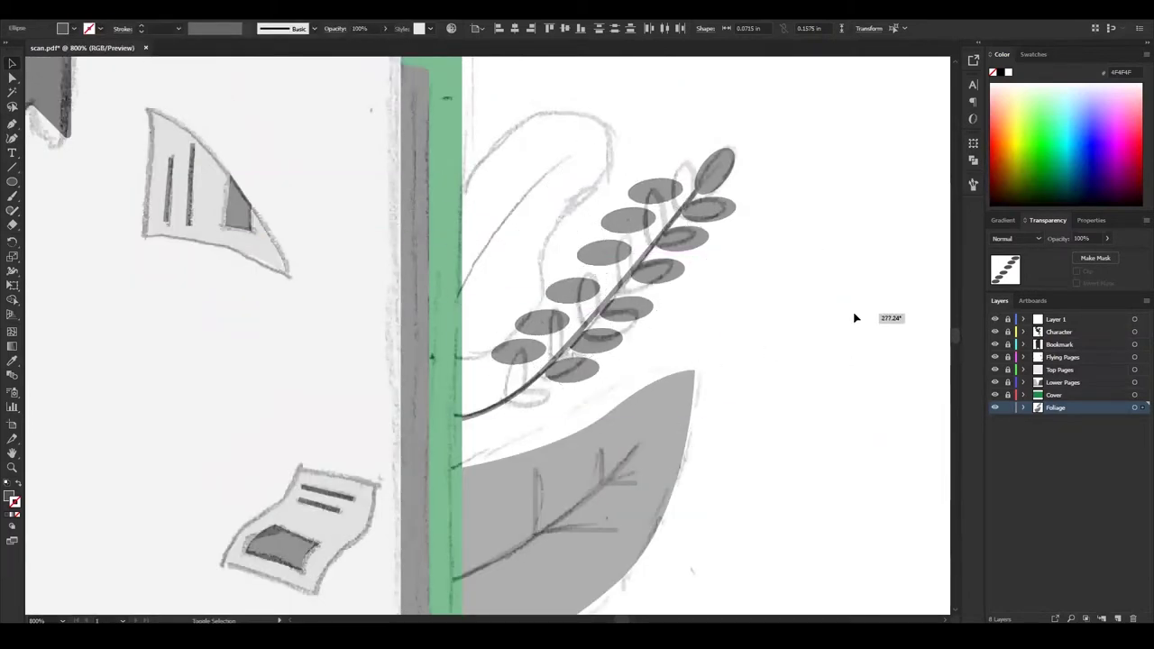
Rotate the upper leaves upright beside the top of the stem.
scroll(801, 325, "up", 1)
scroll(801, 324, "up", 1)
mouse_move(541, 219)
left_mouse_down()
mouse_move(618, 247)
mouse_move(553, 227)
mouse_move(554, 252)
mouse_move(448, 231)
left_mouse_up()
left_click(536, 285)
left_click(721, 328)
scroll(505, 271, "down", 1)
left_click(508, 247)
scroll(494, 232, "down", 1)
Turn more leaves upright and move one leaf lower-left along the stem.
left_click(494, 233)
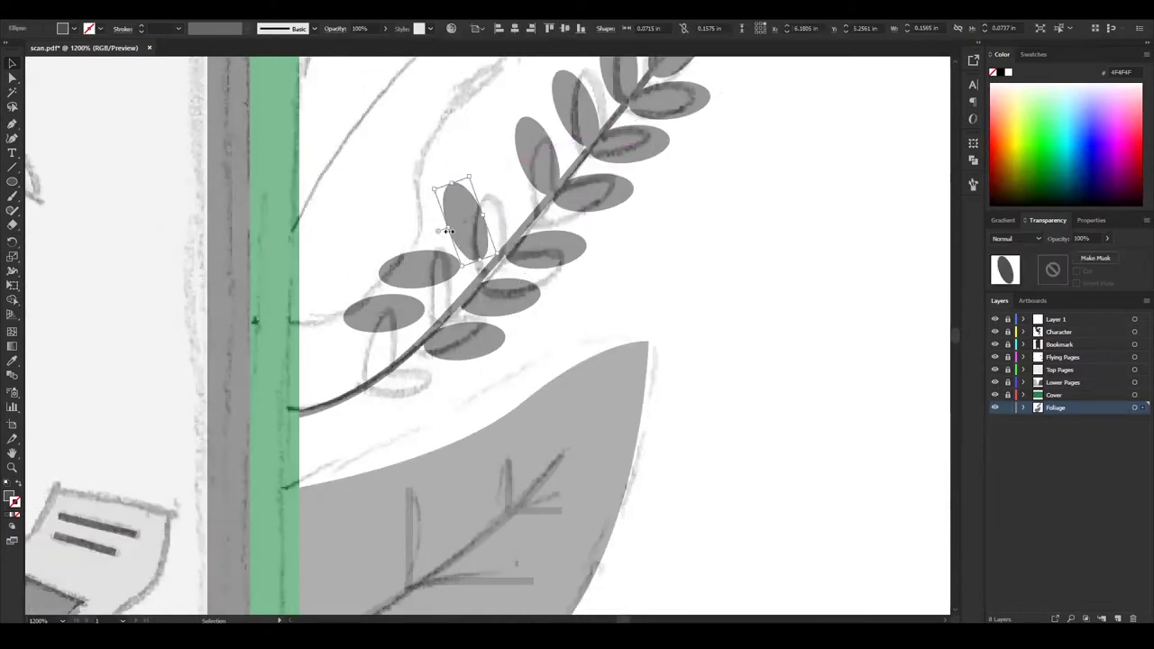
scroll(505, 262, "down", 1)
left_click(412, 193)
mouse_move(446, 180)
left_mouse_down()
mouse_move(424, 158)
mouse_move(357, 254)
mouse_move(424, 185)
left_mouse_up()
scroll(641, 234, "down", 1)
left_click(397, 171)
left_click(786, 315)
scroll(785, 315, "up", 3)
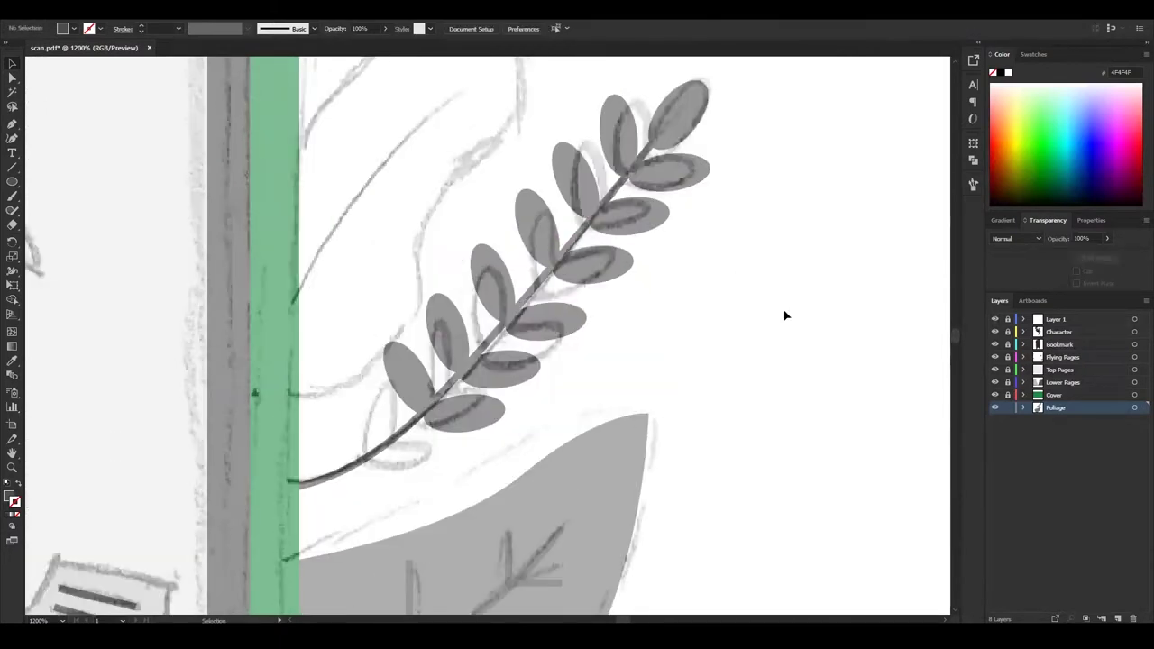
scroll(483, 287, "down", 2)
mouse_move(484, 287)
left_mouse_down()
mouse_move(460, 328)
mouse_move(365, 270)
mouse_move(369, 223)
left_mouse_up()
left_click_drag(381, 293, 378, 291)
Trace a large leaf outline behind the branch with the Curvature tool.
scroll(698, 322, "up", 2)
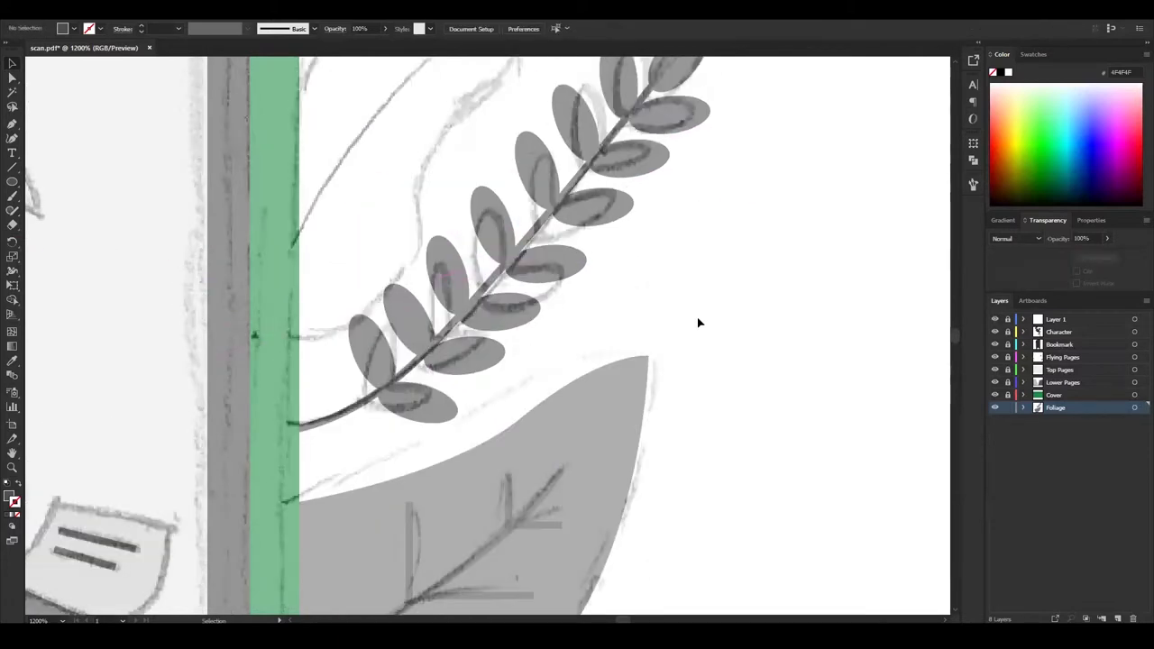
scroll(698, 322, "up", 3)
key("shift+grave")
left_click(274, 229)
left_click(376, 108)
left_click(431, 83)
left_click(516, 104)
left_click(502, 191)
left_click(457, 227)
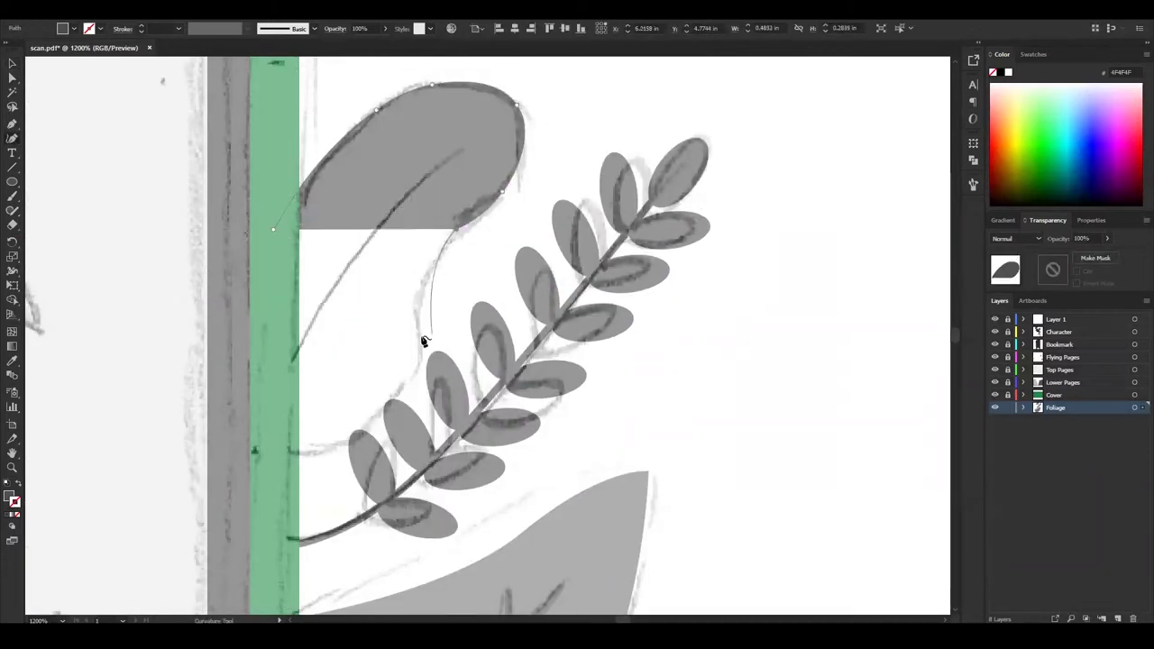
left_click(422, 361)
left_click(194, 487)
left_click(273, 229)
scroll(283, 271, "down", 2)
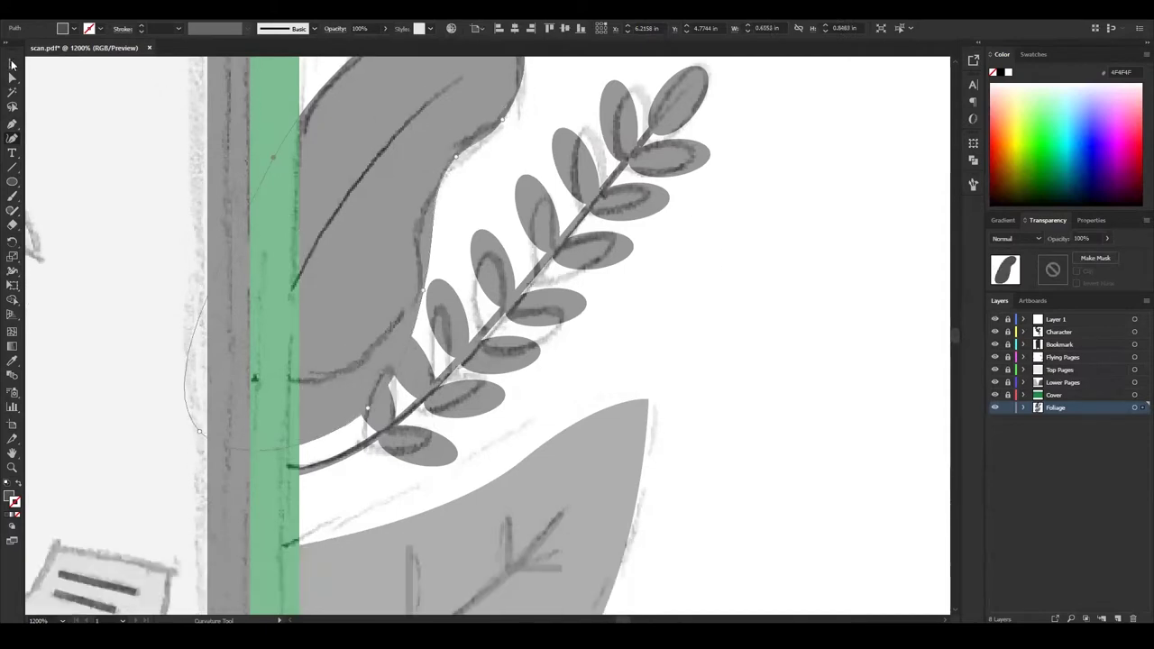
Group the branch's leaf ovals and rename the group 'Leaves'.
key("v")
left_click(1023, 407)
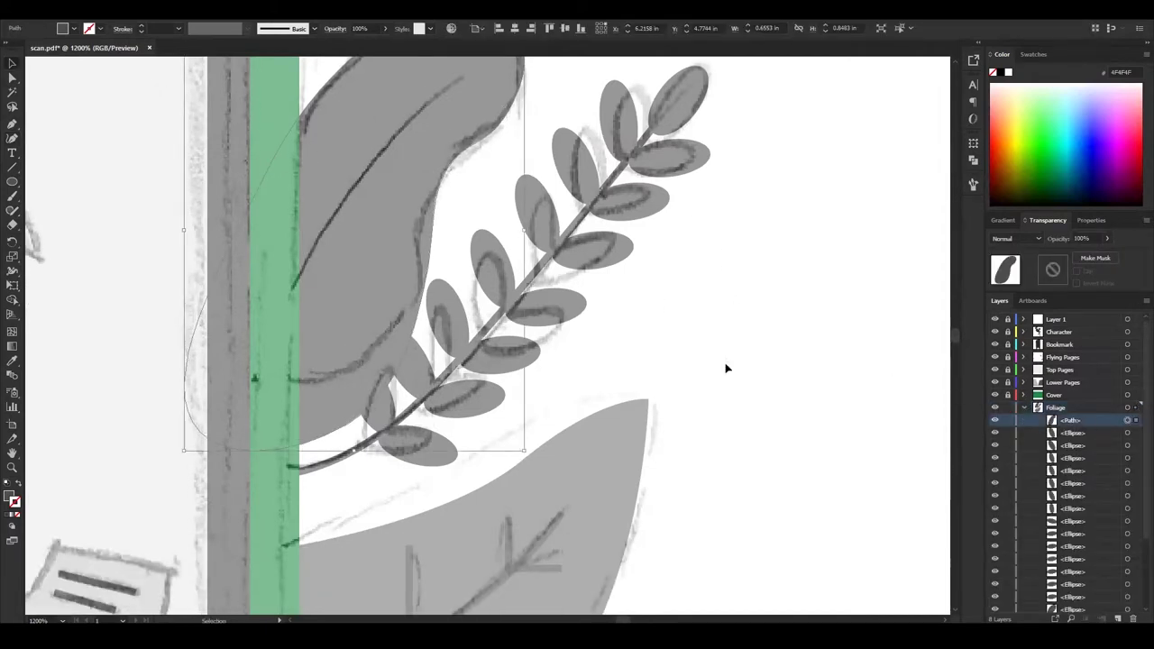
left_click(667, 151)
left_click(532, 212, "shift")
left_click(591, 250, "shift")
left_click(494, 271, "shift")
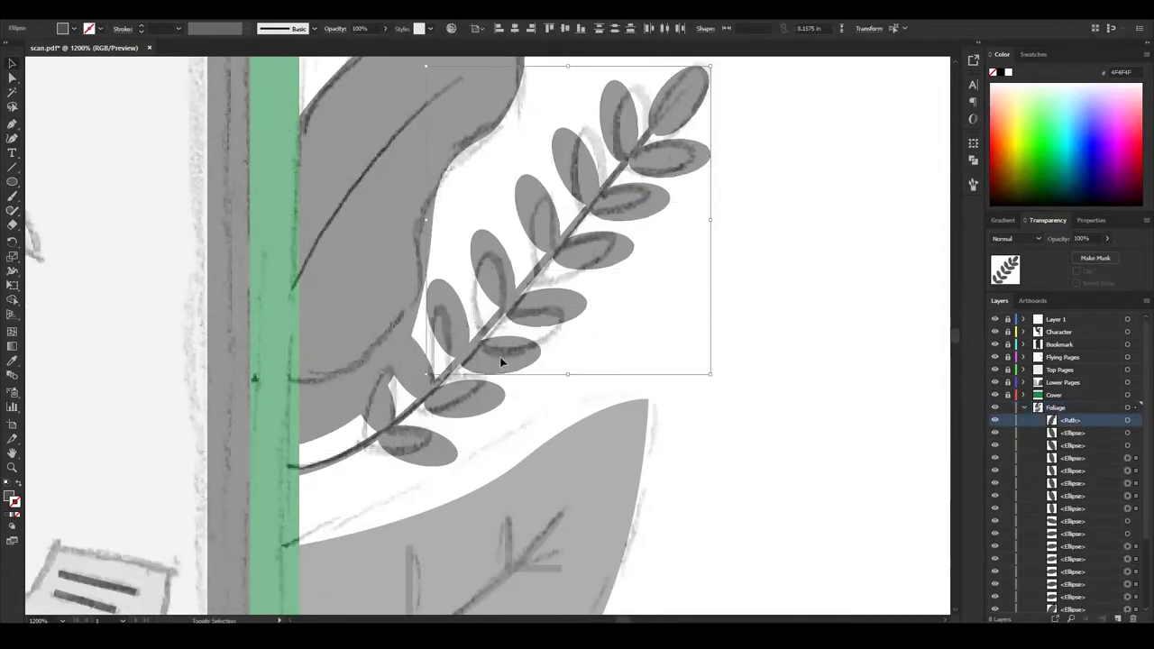
key("ctrl+g")
double_click(1070, 432)
type("Leaves")
key("Return")
left_click(816, 451)
Fill the large leaf behind the branch with light grey A8A8A8.
left_click(185, 421)
double_click(10, 499)
left_click(703, 242)
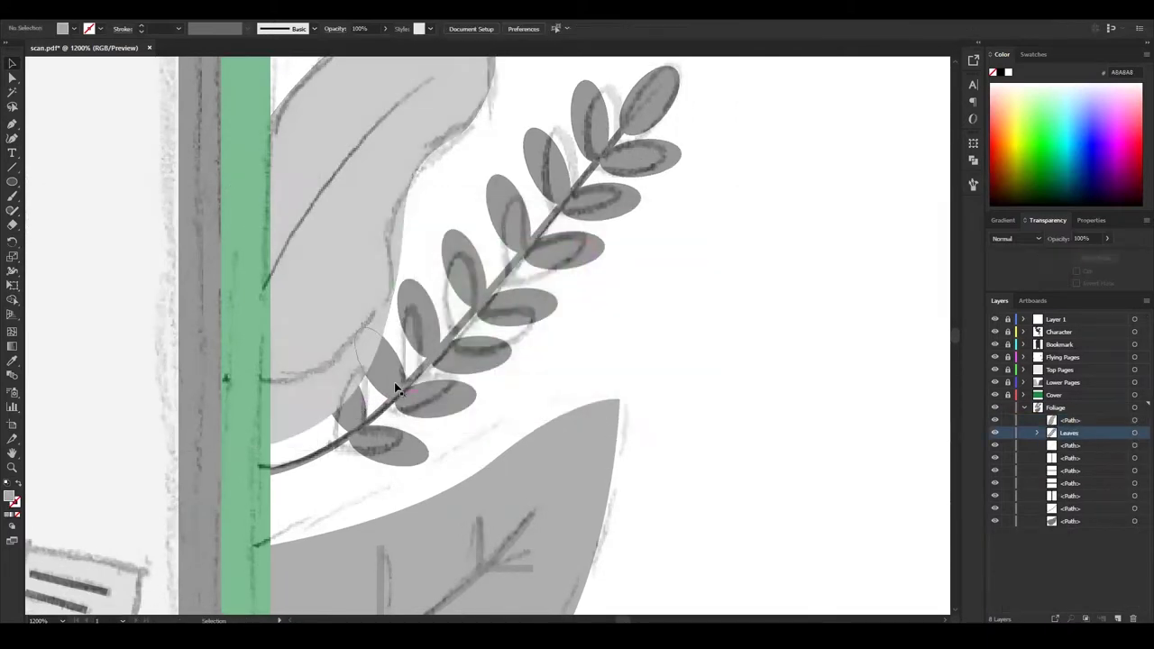
left_click_drag(1070, 420, 1070, 440)
scroll(865, 436, "down", 5)
key("ctrl+minus")
scroll(863, 432, "up", 5)
scroll(863, 433, "left", 3)
Pen-draw a pointed leaf above the book's top corner.
key("p")
left_click(406, 246)
left_click_drag(471, 183, 509, 171)
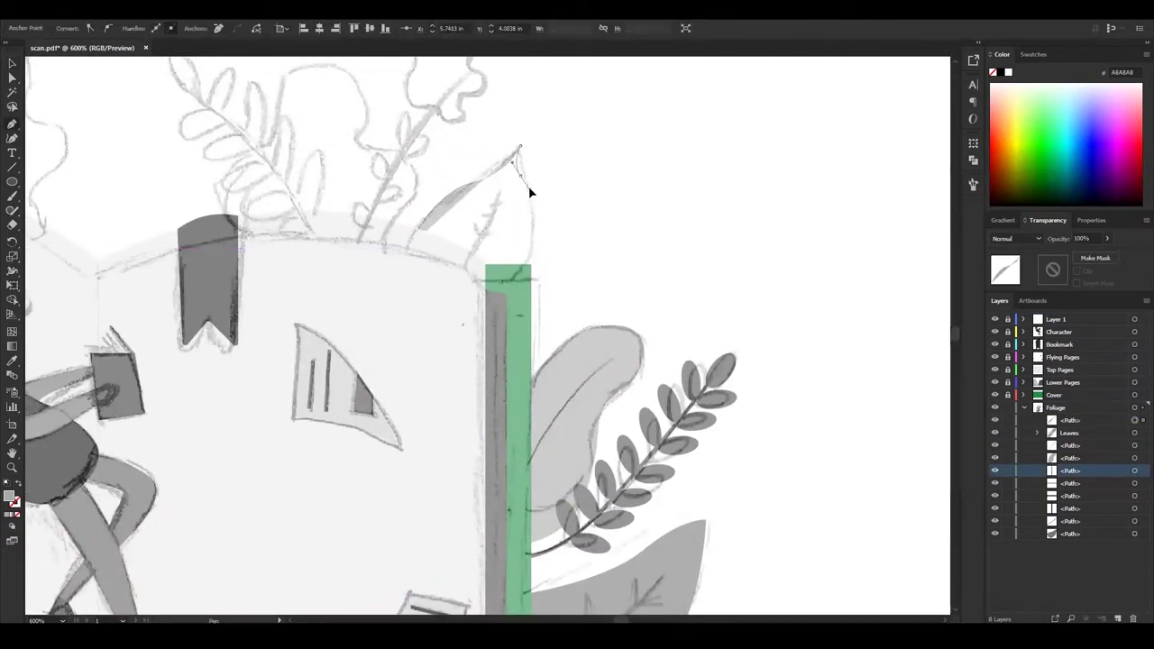
left_click(532, 259)
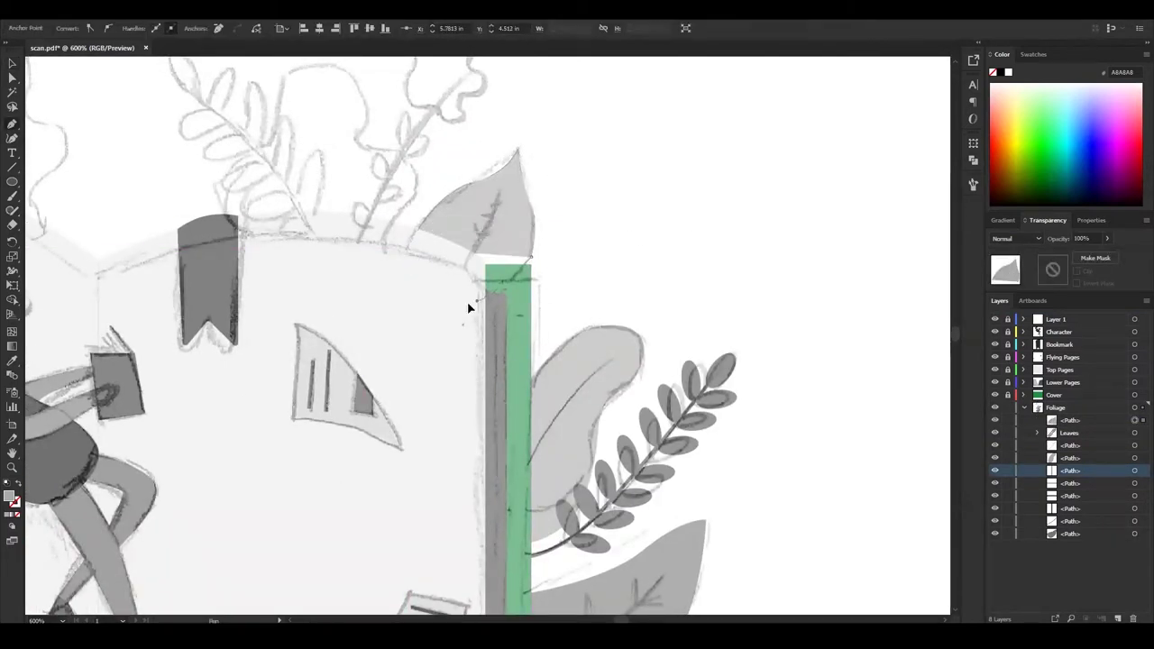
key("ctrl+equal")
scroll(458, 283, "down", 1)
key("v")
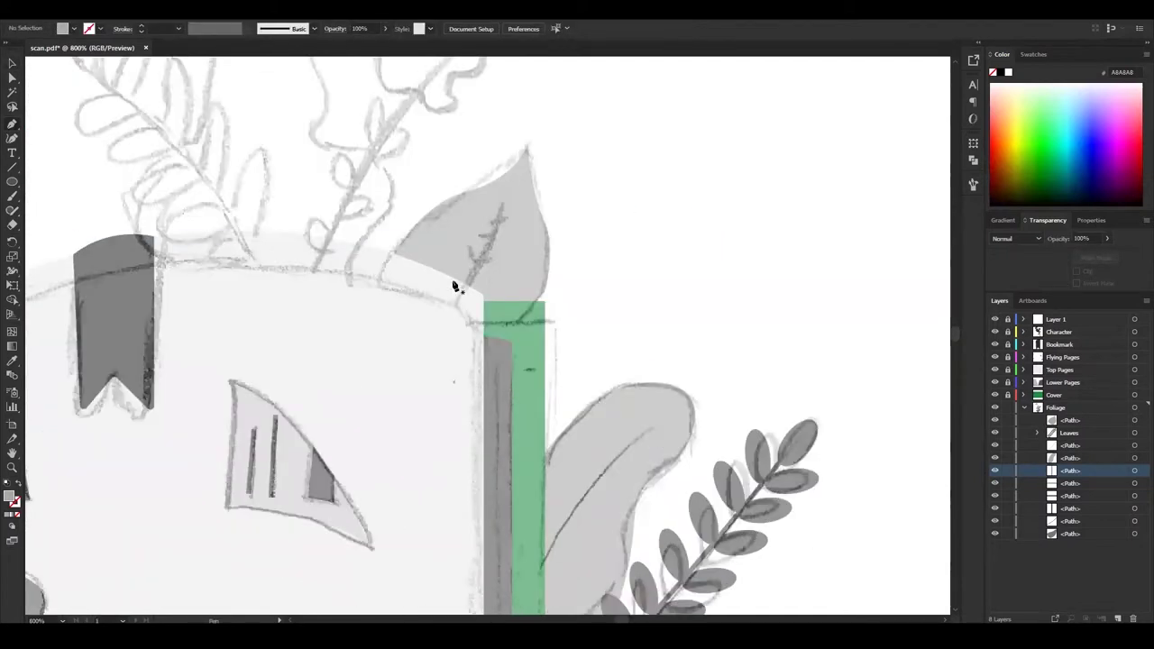
Colour the vein dark grey 565656 and draw a vein across the upper leaf.
left_click(460, 281)
double_click(16, 487)
key("Return")
scroll(49, 136, "up", 2)
key("p")
mouse_move(502, 294)
left_mouse_down()
mouse_move(484, 332)
mouse_move(495, 331)
left_mouse_up()
left_click(688, 261, "ctrl")
scroll(644, 335, "up", 1)
Trace the light grey bush behind the flower and set its fill.
scroll(125, 195, "left", 2)
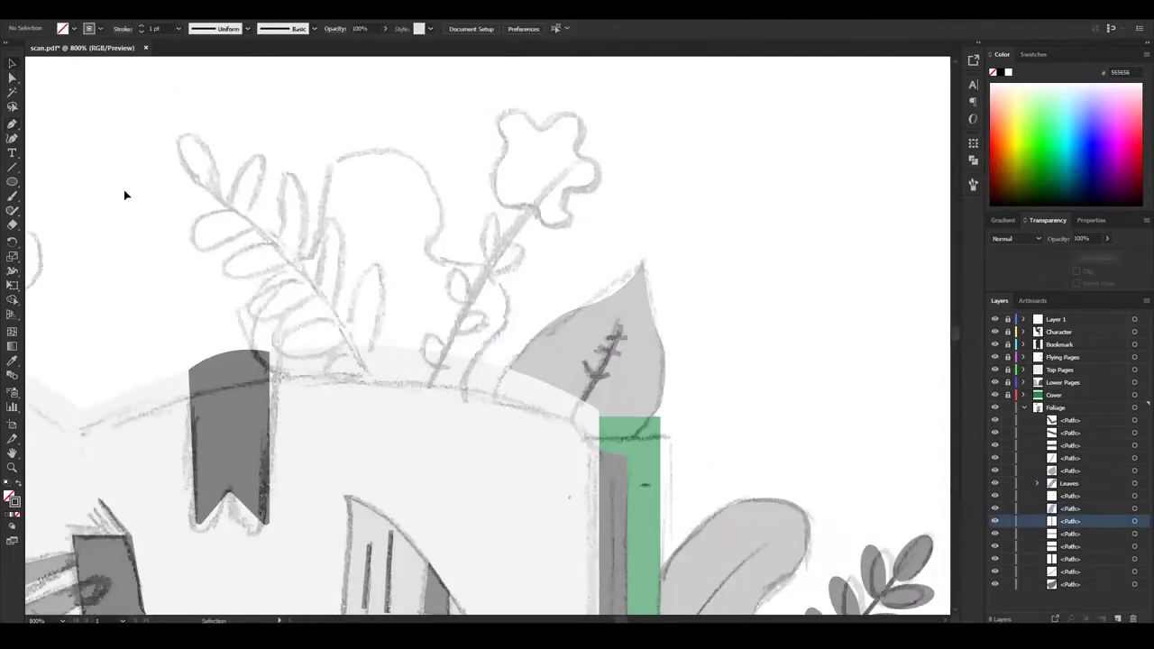
left_click(299, 396)
left_click(326, 190)
left_click(388, 151)
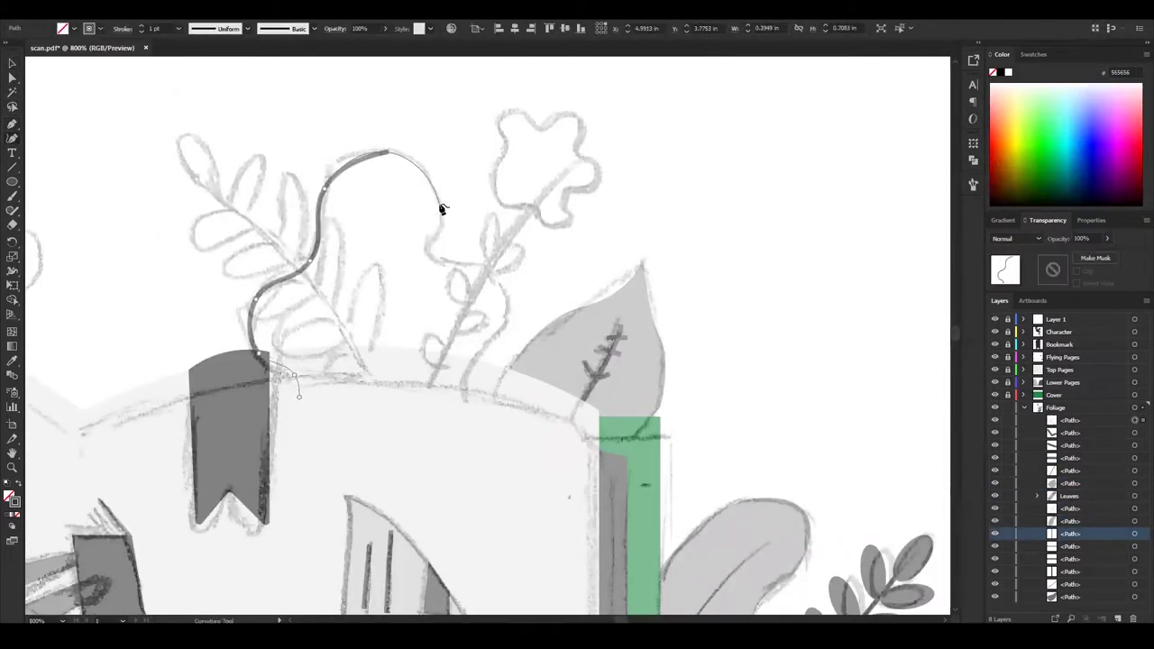
left_click(11, 63)
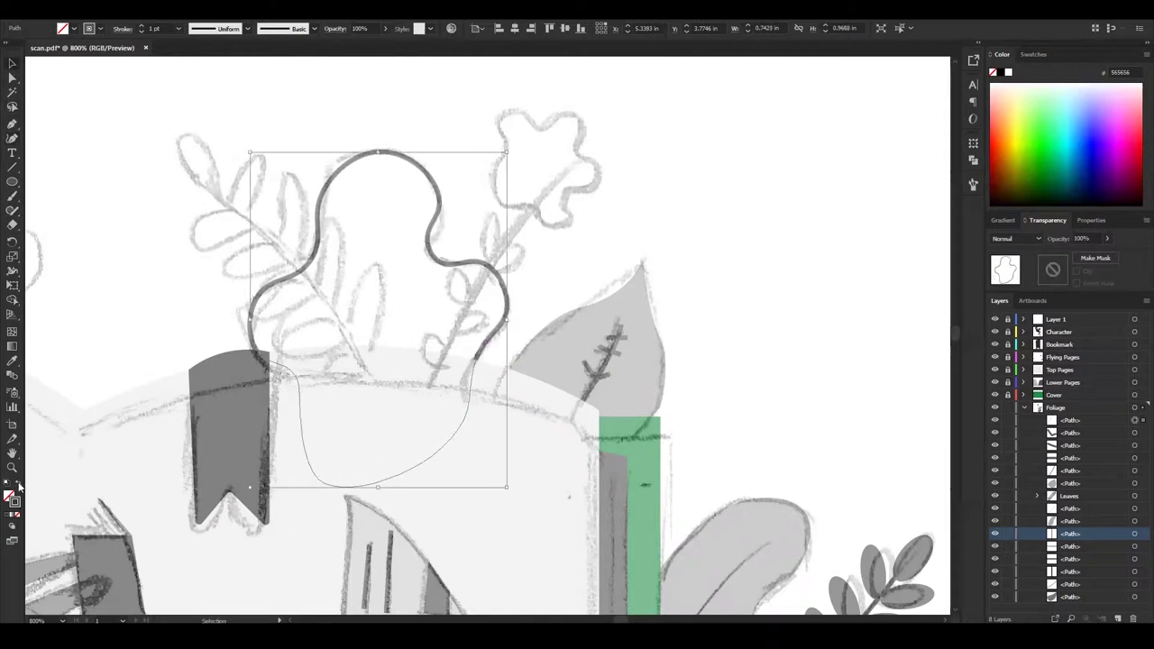
key("shift+x")
double_click(9, 496)
left_click(700, 240)
left_click(834, 240)
scroll(835, 240, "down", 1)
Draw the flower stem along the sketch and give it a dark colour.
left_click(430, 354)
left_click(570, 132)
left_click(430, 354)
double_click(13, 500)
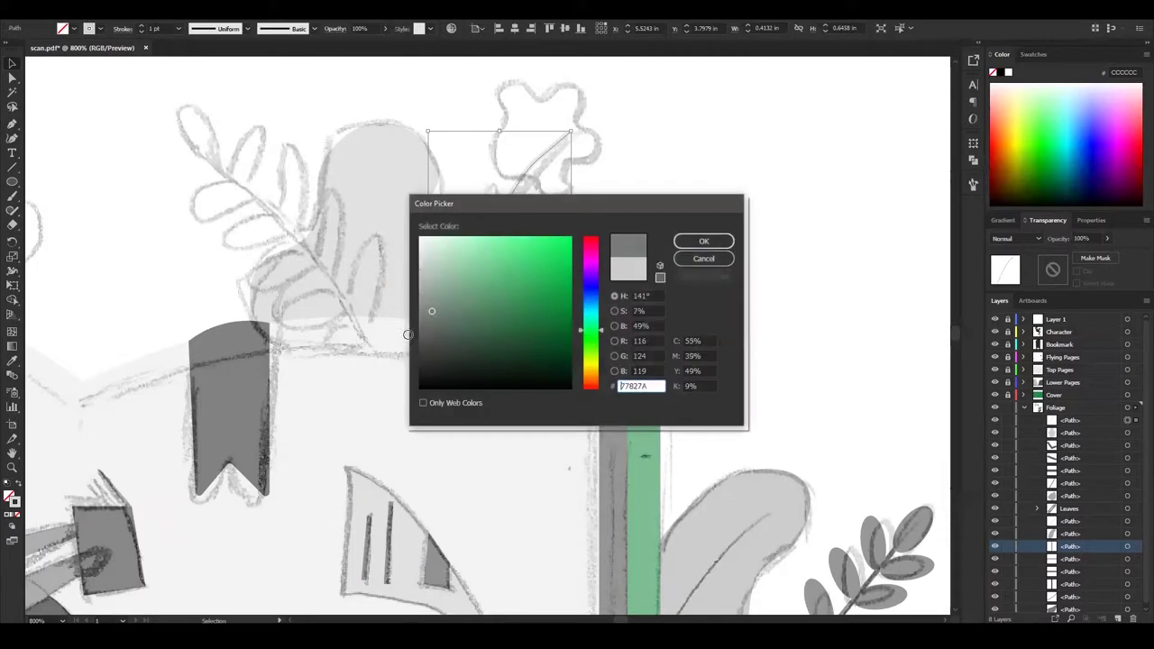
left_click(690, 240)
left_click(812, 240)
scroll(811, 240, "up", 1)
Add small grey-filled ellipse leaves along the stem, copying one lower down.
mouse_move(629, 275)
left_mouse_down()
mouse_move(494, 279)
mouse_move(439, 378)
left_mouse_up()
left_click(21, 485)
key("v")
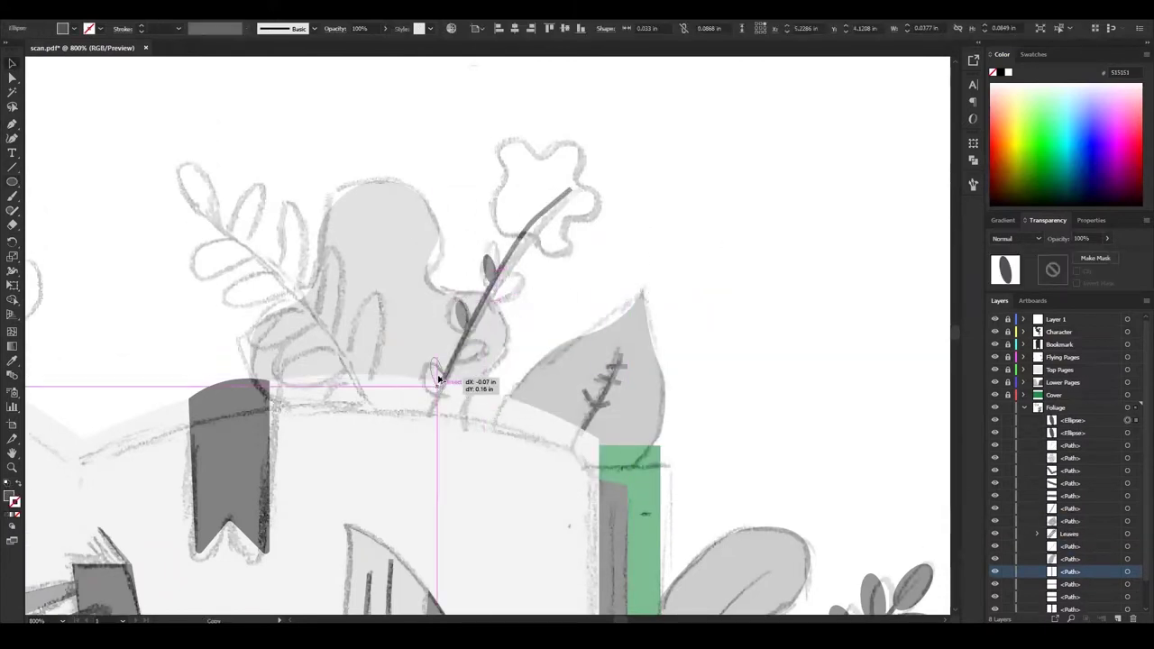
mouse_move(487, 267)
left_mouse_down("alt")
mouse_move(503, 282)
mouse_move(504, 321)
mouse_move(475, 352)
left_mouse_up("alt")
left_click(668, 258)
scroll(701, 247, "down", 2)
scroll(550, 144, "up", 3)
Trace the five-lobed flower head and fill it near-black #1C1C1C.
key("shift+grave")
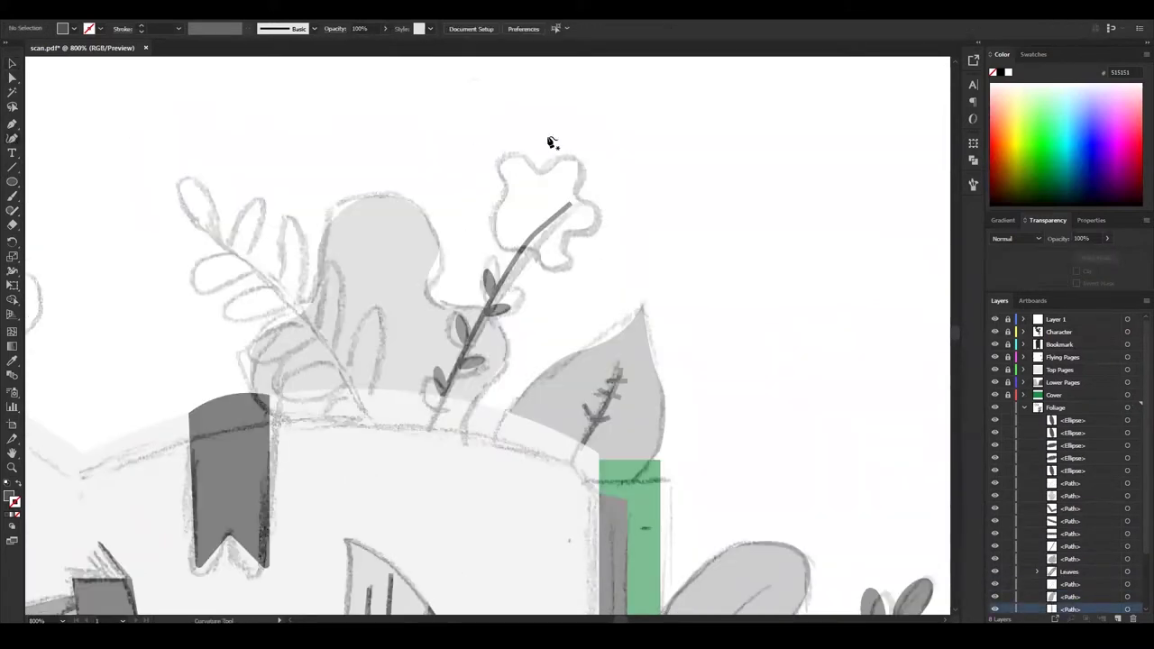
left_click(509, 154)
left_click(539, 171)
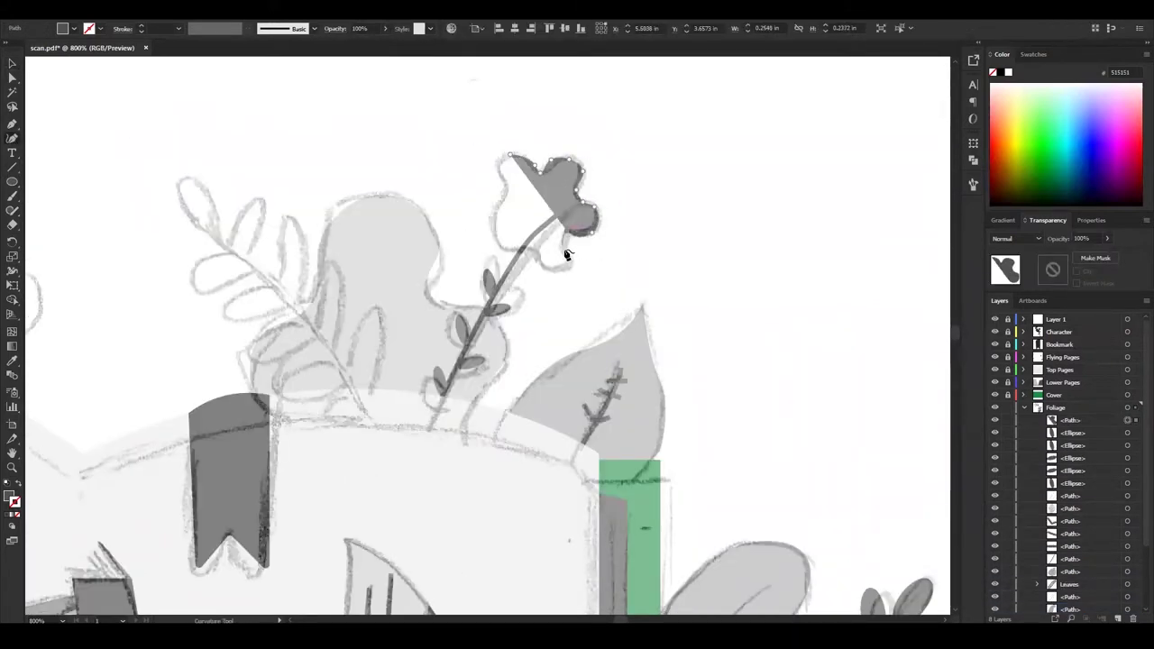
scroll(493, 200, "down", 1)
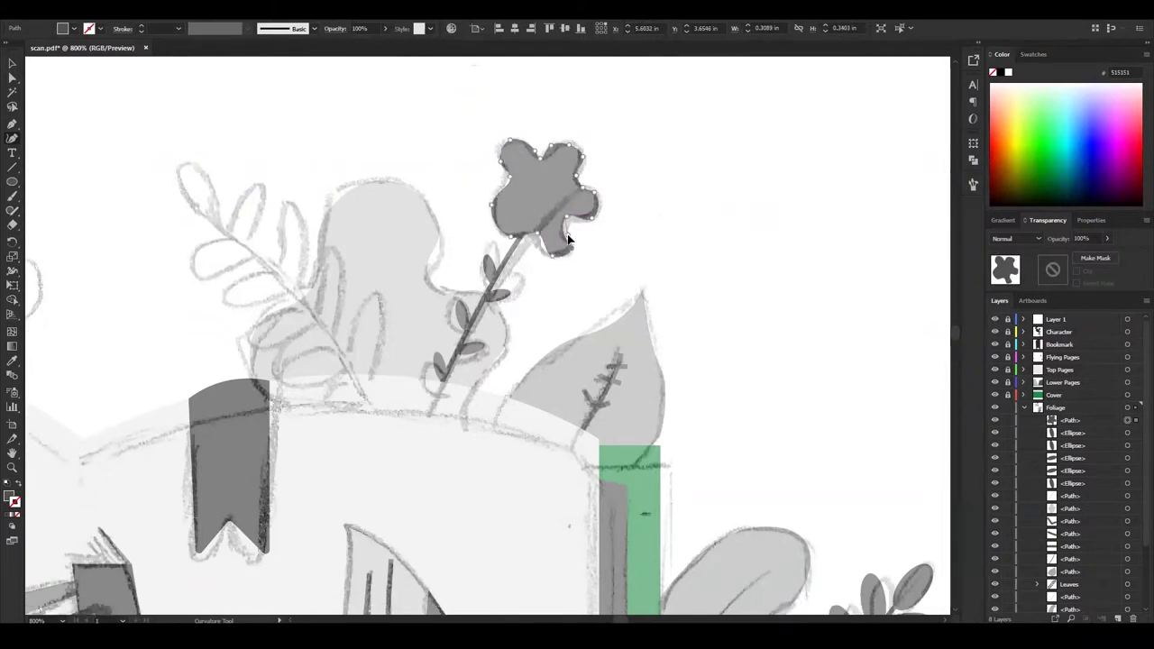
double_click(10, 494)
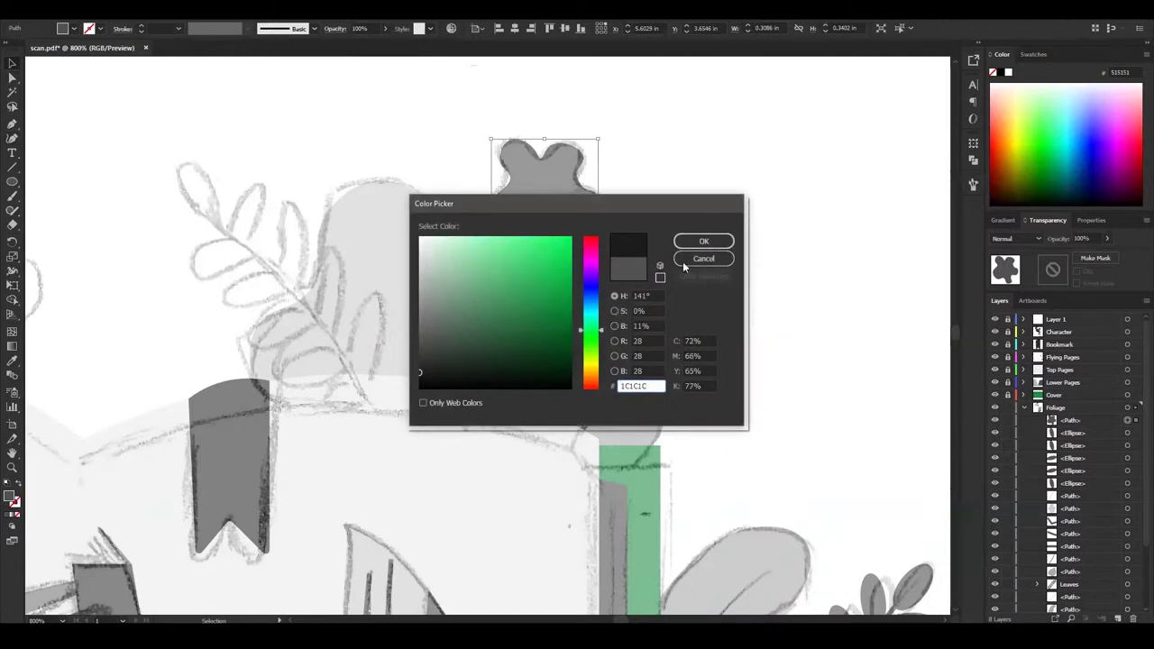
left_click(703, 240)
left_click(652, 232)
left_click(994, 319)
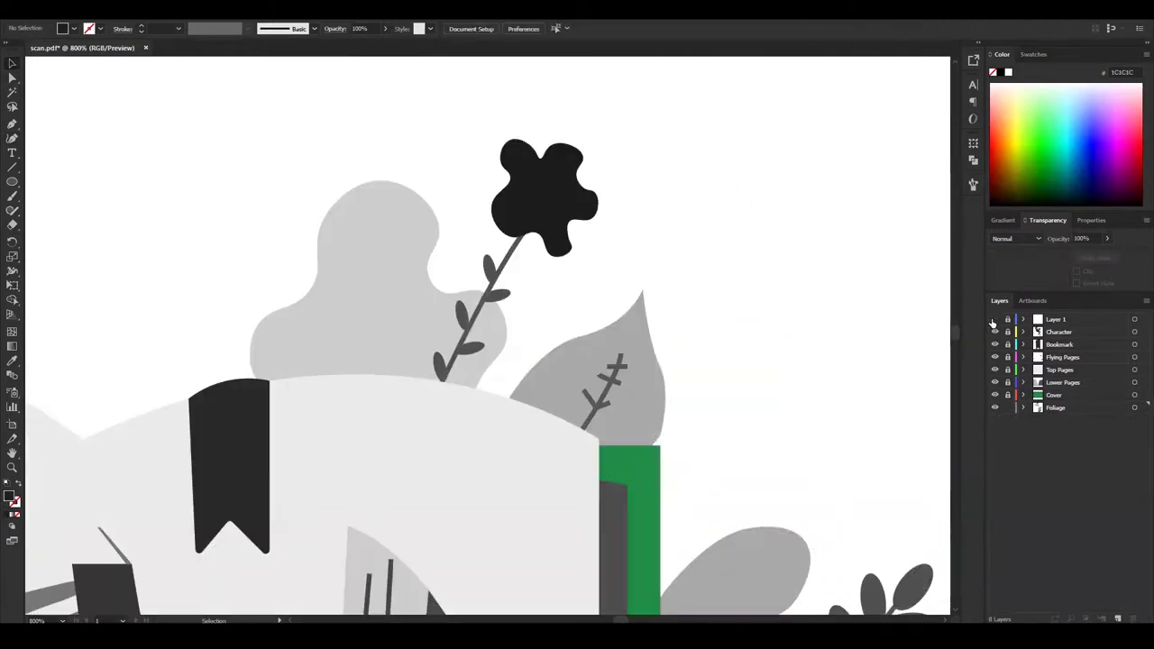
Add a small dark dot at the flower's centre.
left_click_drag(535, 189, 559, 217)
double_click(11, 493)
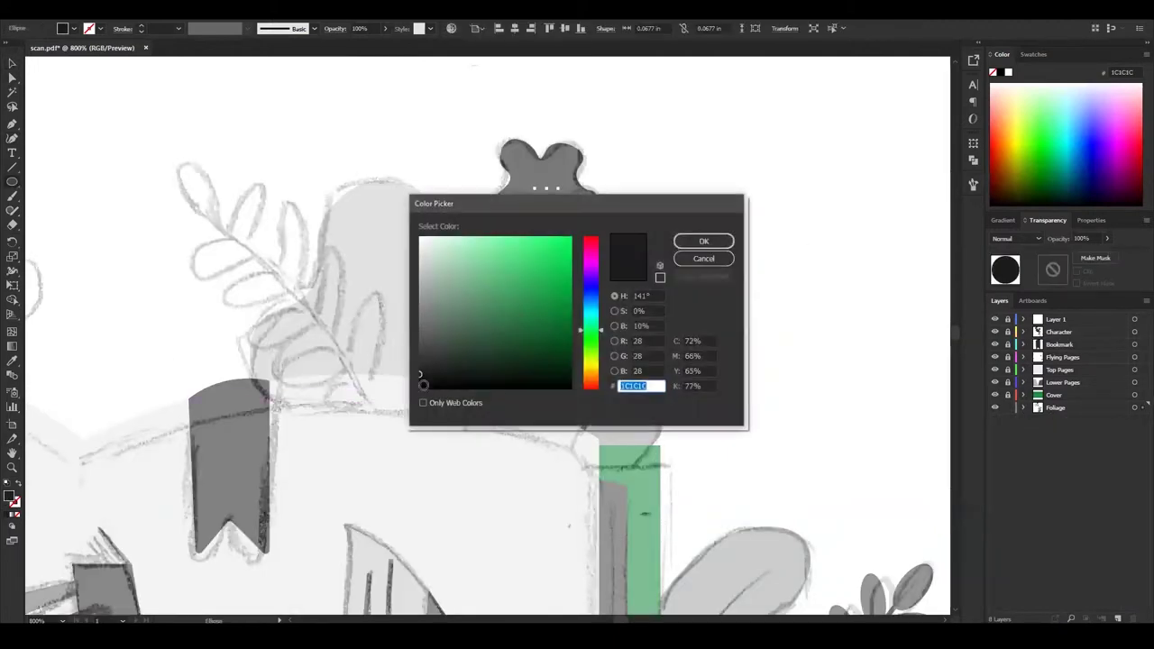
left_click(704, 240)
Move and rotate the leafy sprig onto the sketched branch.
key("ctrl+minus")
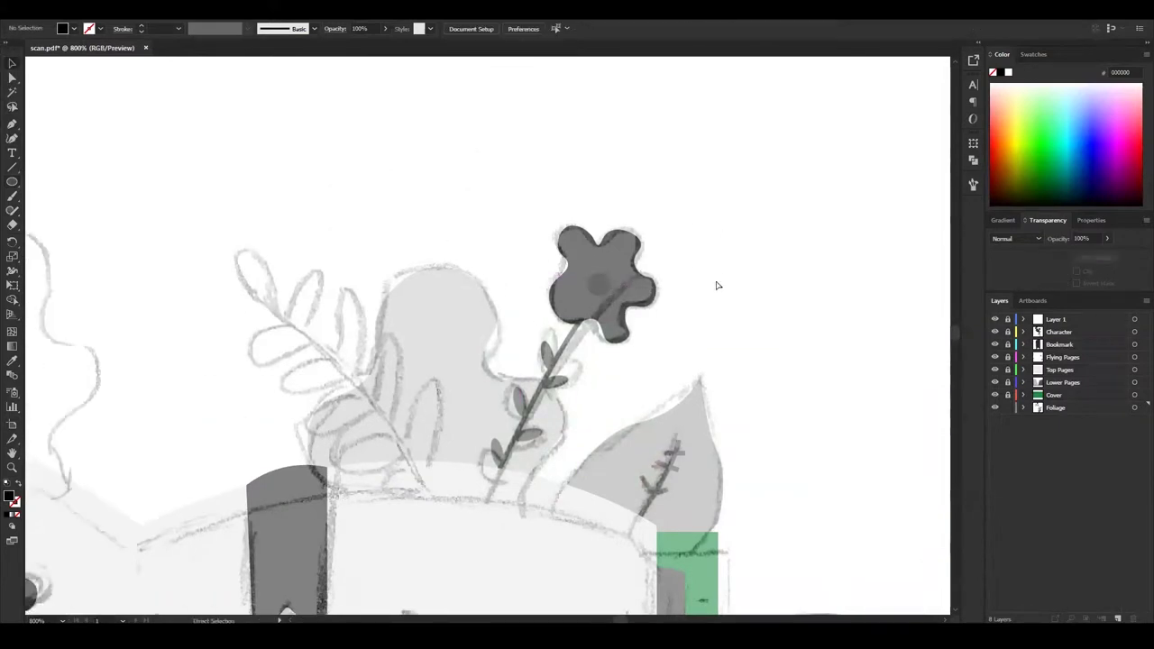
scroll(631, 360, "down", 5)
left_click(596, 405)
left_click_drag(596, 405, 760, 230)
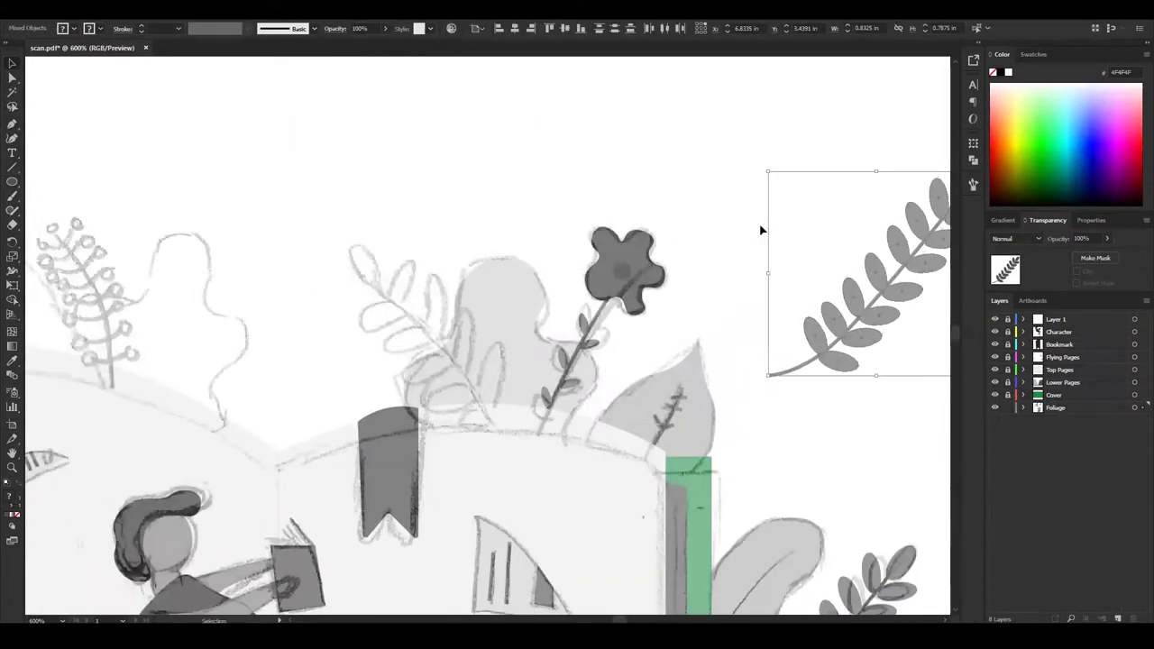
left_click_drag(763, 166, 528, 412)
left_click_drag(504, 298, 379, 297)
left_click(833, 319)
Trace a second light grey bush behind the fern on the left page.
left_click(1022, 408)
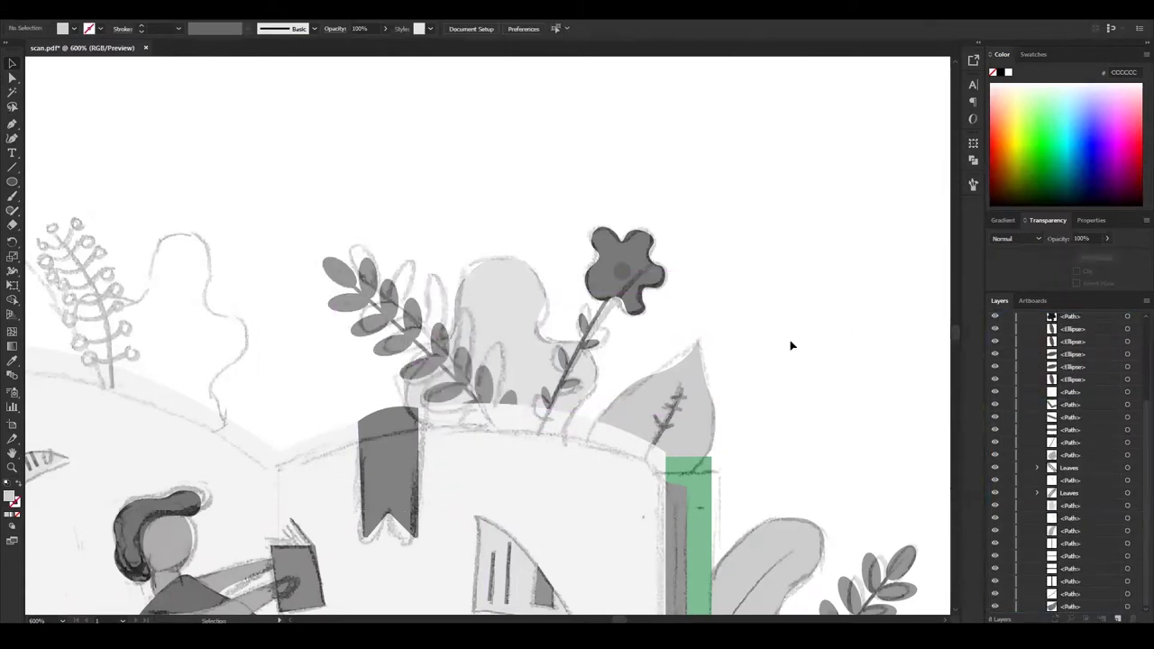
left_click_drag(119, 162, 415, 131)
left_click(497, 414)
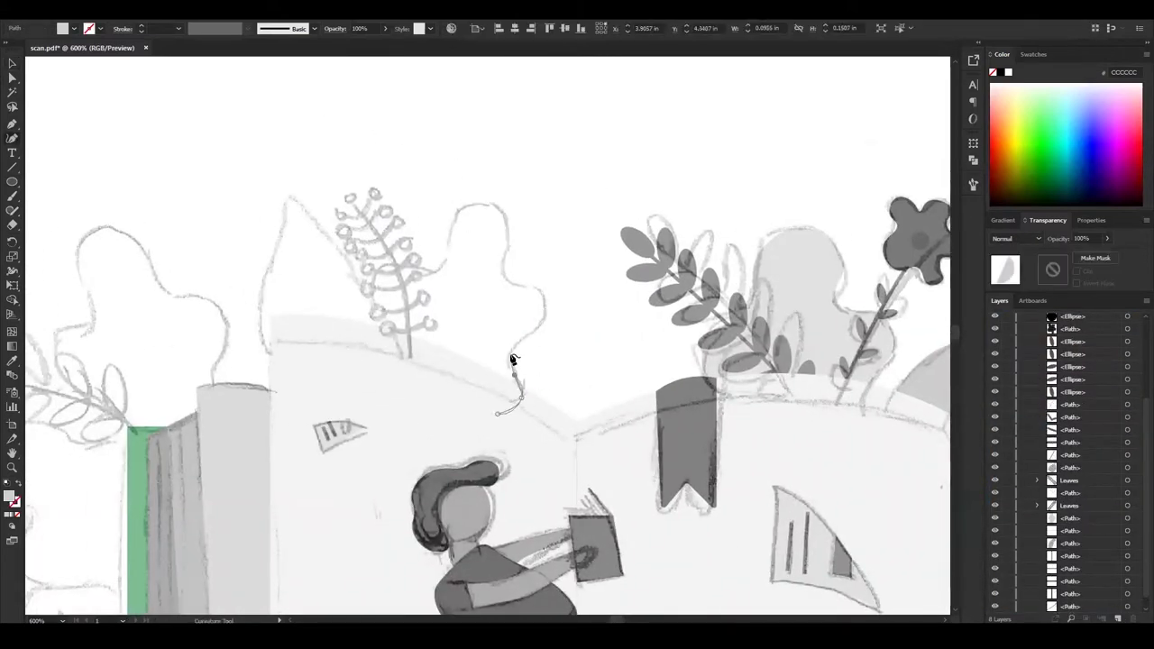
left_click(507, 215)
left_click(456, 213)
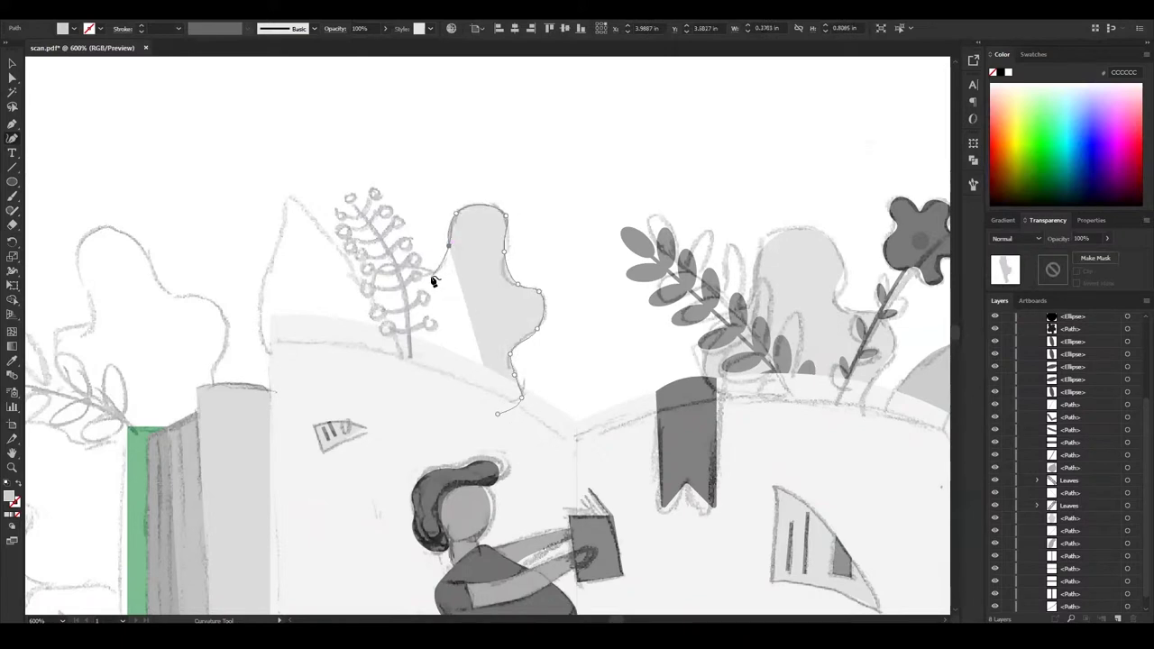
left_click(387, 266)
left_click(373, 294)
left_click(376, 193, "ctrl")
scroll(376, 193, "left", 3)
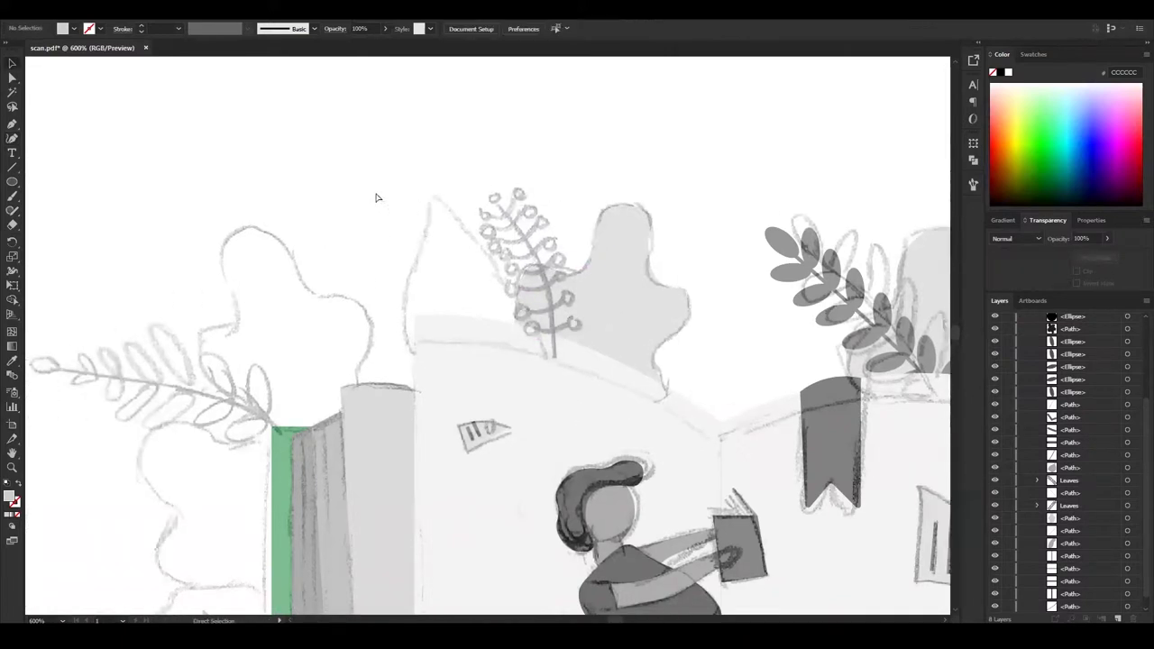
scroll(376, 193, "down", 2)
scroll(376, 193, "down", 2)
Draw the curved fern stem and set its stroke to #161616.
scroll(376, 190, "up", 3)
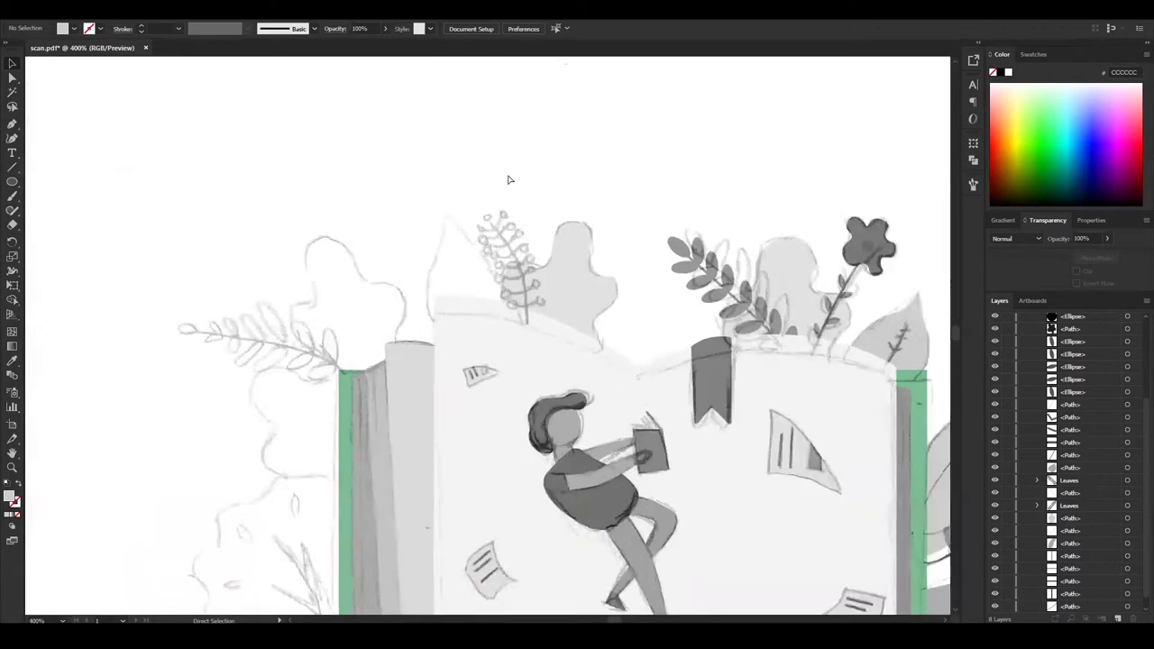
left_click(14, 127)
left_click(471, 186)
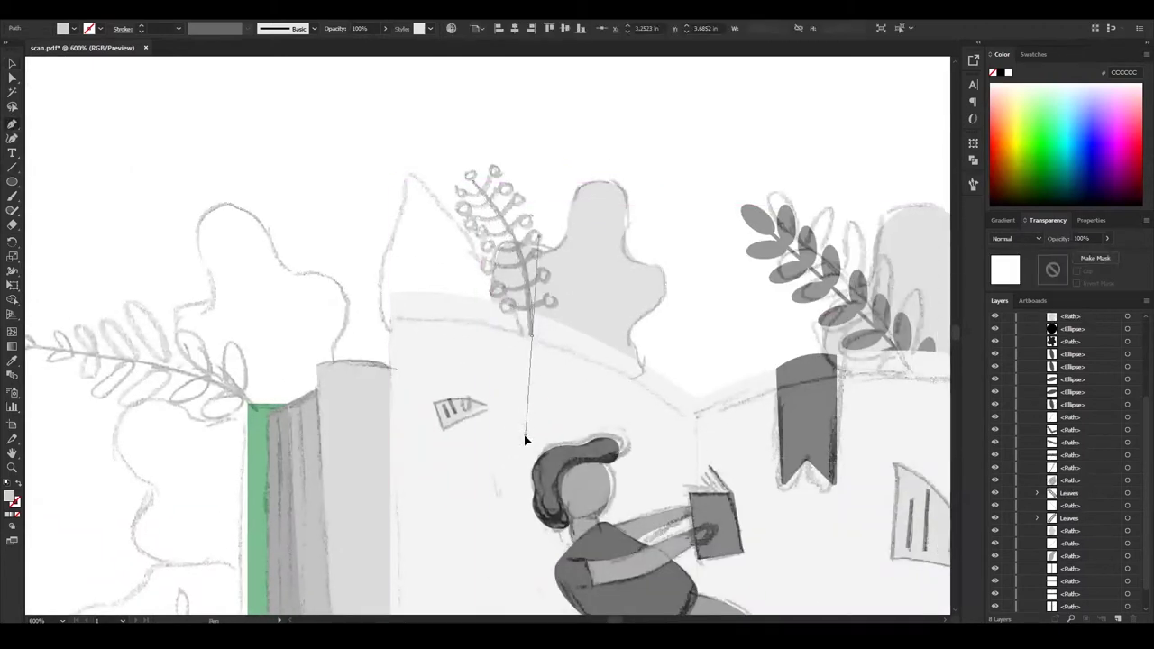
left_click(530, 315)
double_click(10, 496)
key("Return")
scroll(490, 165, "up", 1)
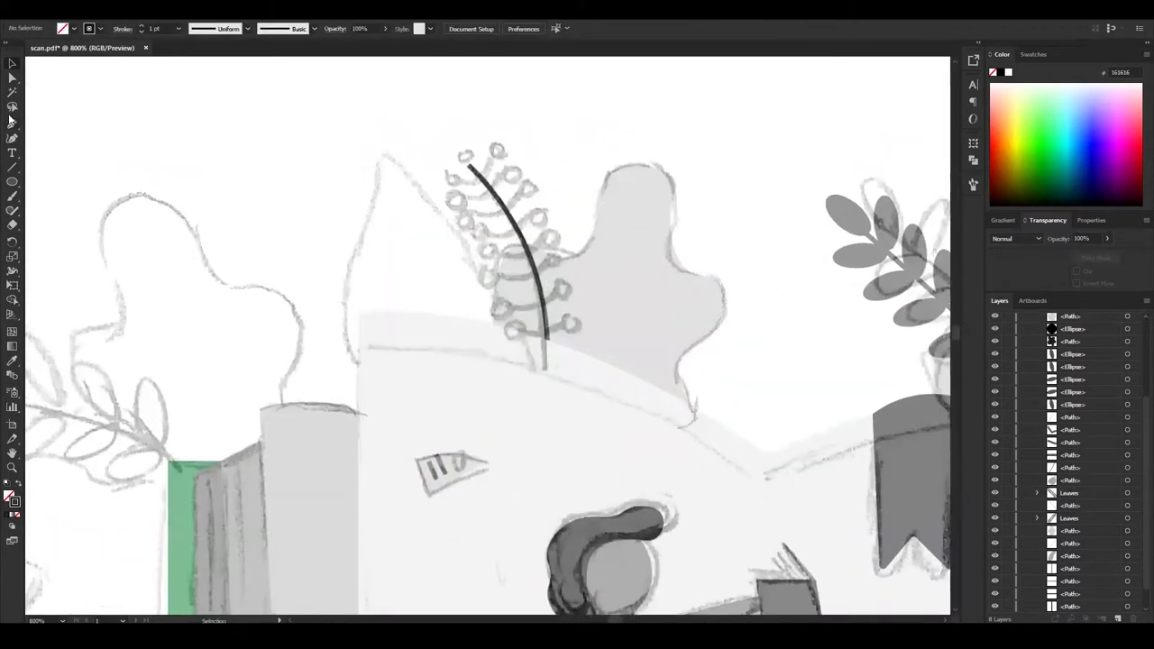
Add four arching side branches near the top of the fern.
left_click(13, 63)
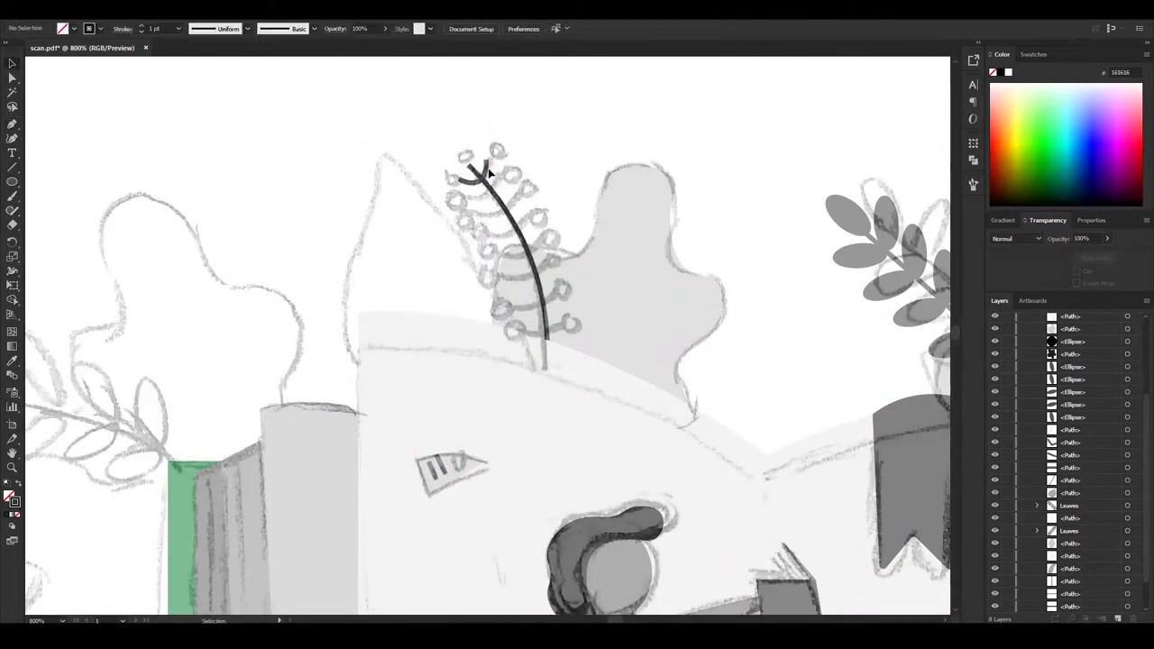
left_click(496, 173)
scroll(529, 173, "up", 2)
left_click_drag(496, 230, 506, 221)
key("shift+grave")
left_click(463, 253)
left_click(496, 241)
left_click(528, 235)
key("shift+grave")
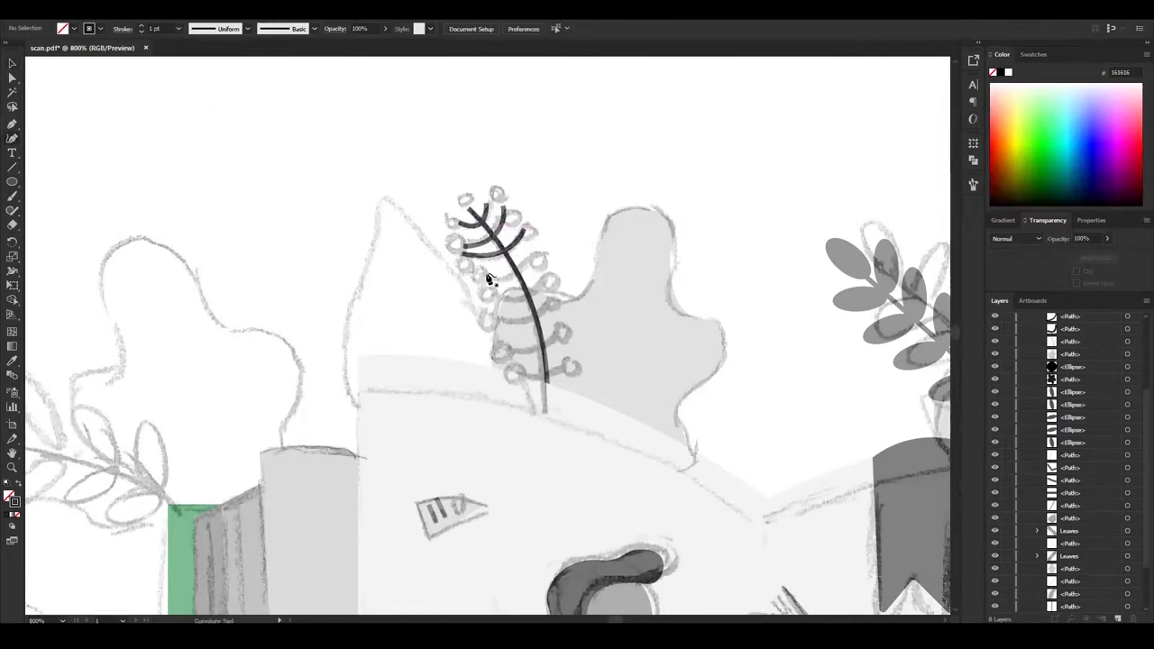
left_click(485, 273)
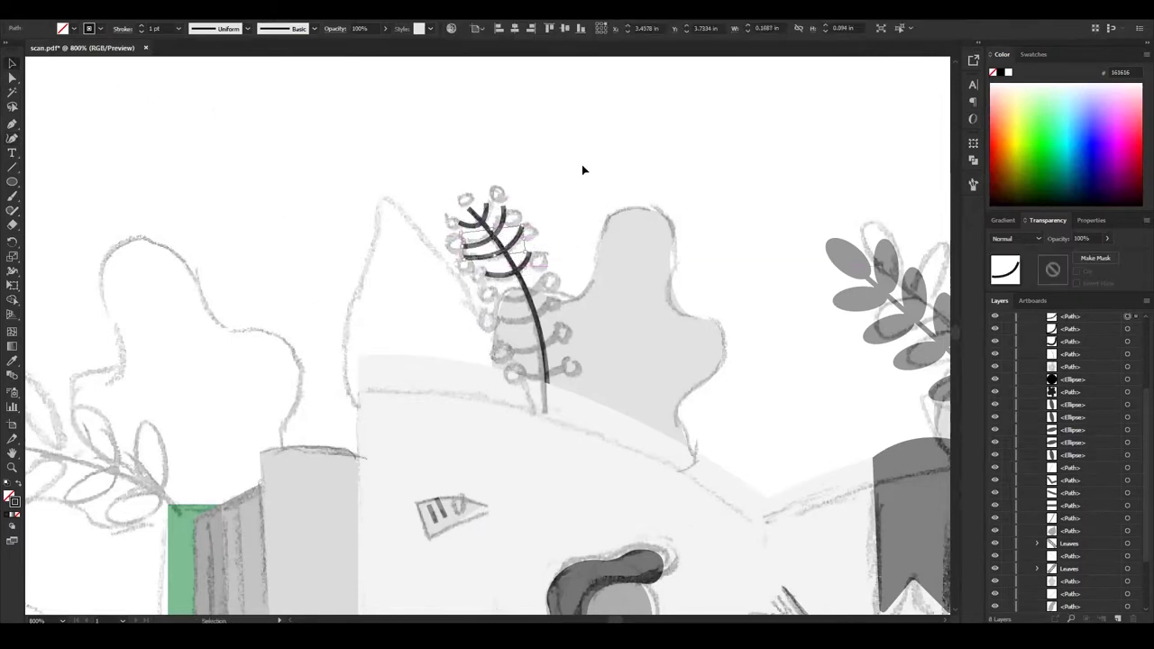
left_click_drag(576, 205, 523, 233)
Add more curved fern branches down the stem toward its base.
scroll(546, 225, "down", 2)
key("shift+grave")
left_click(494, 251)
key("Escape")
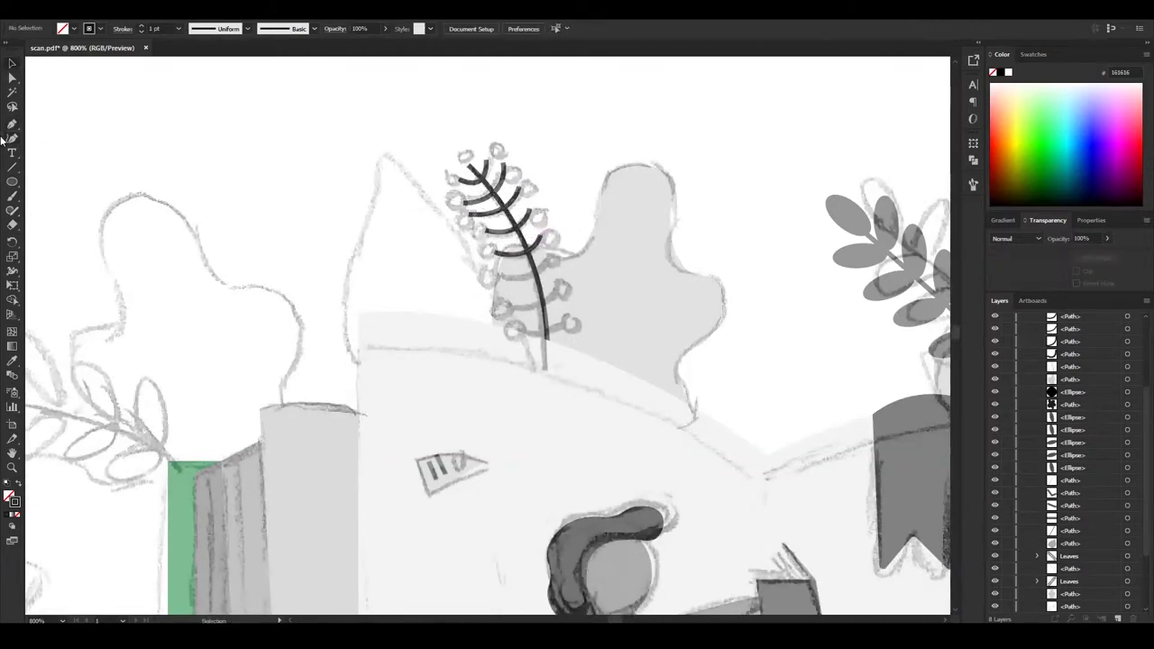
key("v")
key("ctrl+shift+a")
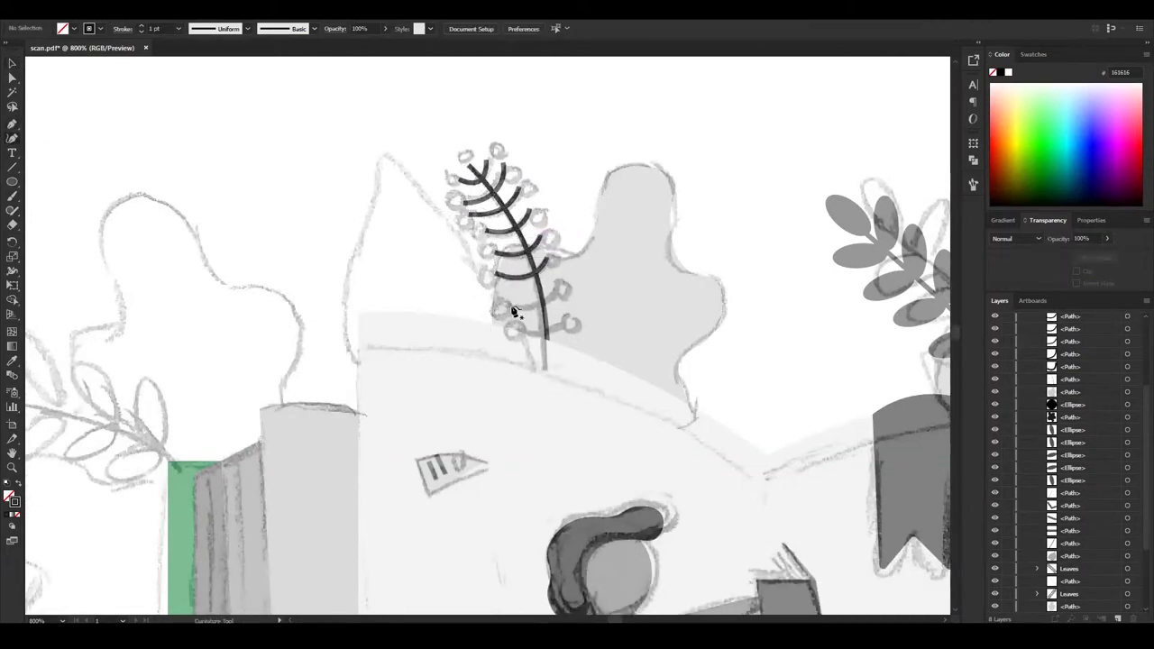
left_click(514, 311)
left_click_drag(577, 317, 548, 332)
Draw a small dark round berry and copy it onto each branch tip.
key("l")
mouse_move(240, 135)
left_mouse_down()
mouse_move(261, 157)
mouse_move(545, 152)
mouse_move(509, 165)
mouse_move(521, 186)
left_mouse_up()
double_click(9, 496)
key("Return")
left_click_drag(521, 187, 531, 210)
mouse_move(545, 260)
left_mouse_down()
mouse_move(565, 320)
mouse_move(505, 306)
mouse_move(494, 249)
mouse_move(471, 219)
mouse_move(540, 144)
left_mouse_up()
left_click_drag(458, 184, 459, 179)
scroll(577, 131, "down", 1)
key("shift+grave")
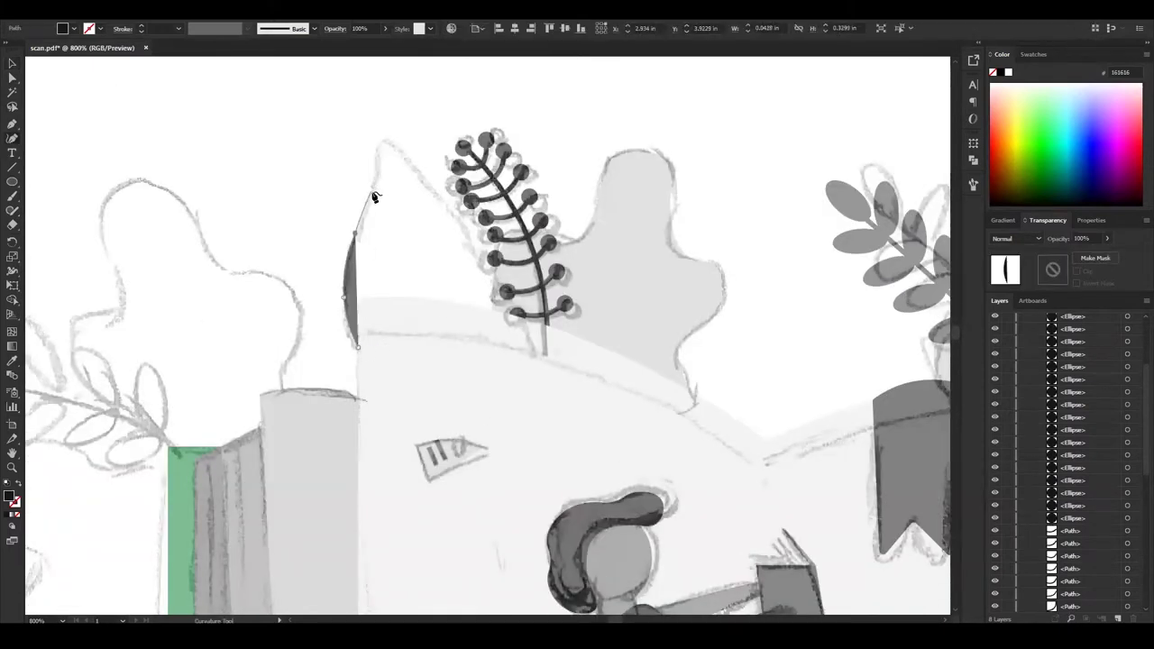
Trace a leaf edge beside the fern, then delete the unwanted leaf shape.
left_click(386, 142)
left_click(417, 178)
left_click(462, 225)
left_click(532, 357)
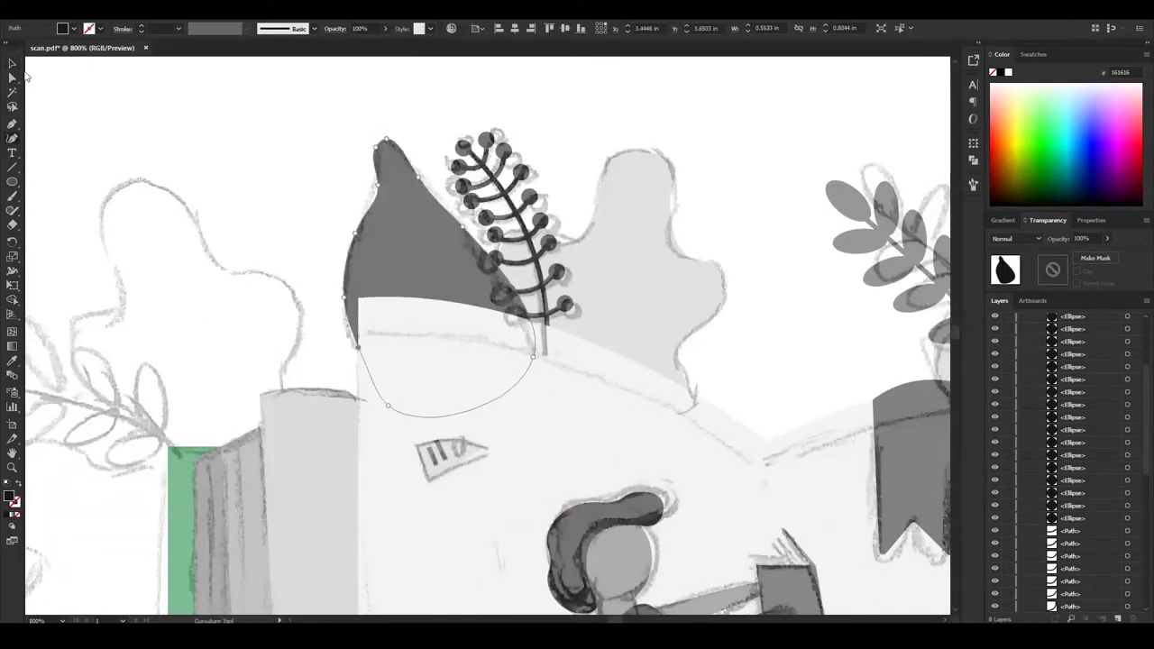
key("Delete")
Redraw the leaf outline beside the fern with the Pen tool, curving its edge.
key("p")
left_click(363, 350)
left_click_drag(351, 261, 376, 189)
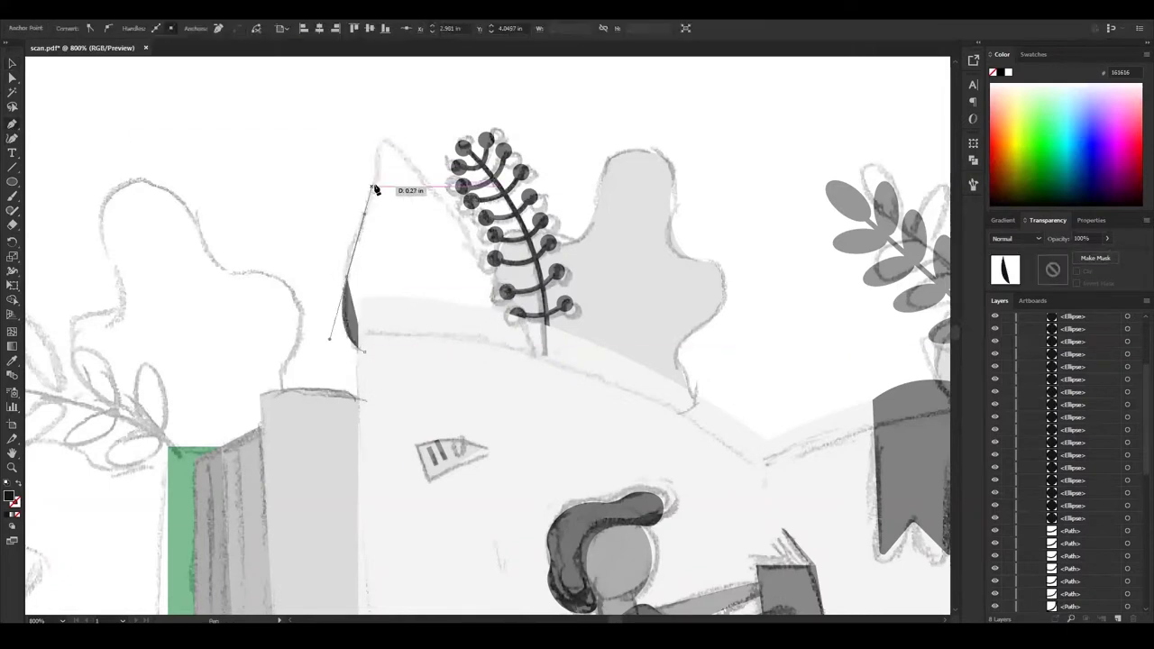
left_click_drag(526, 350, 536, 394)
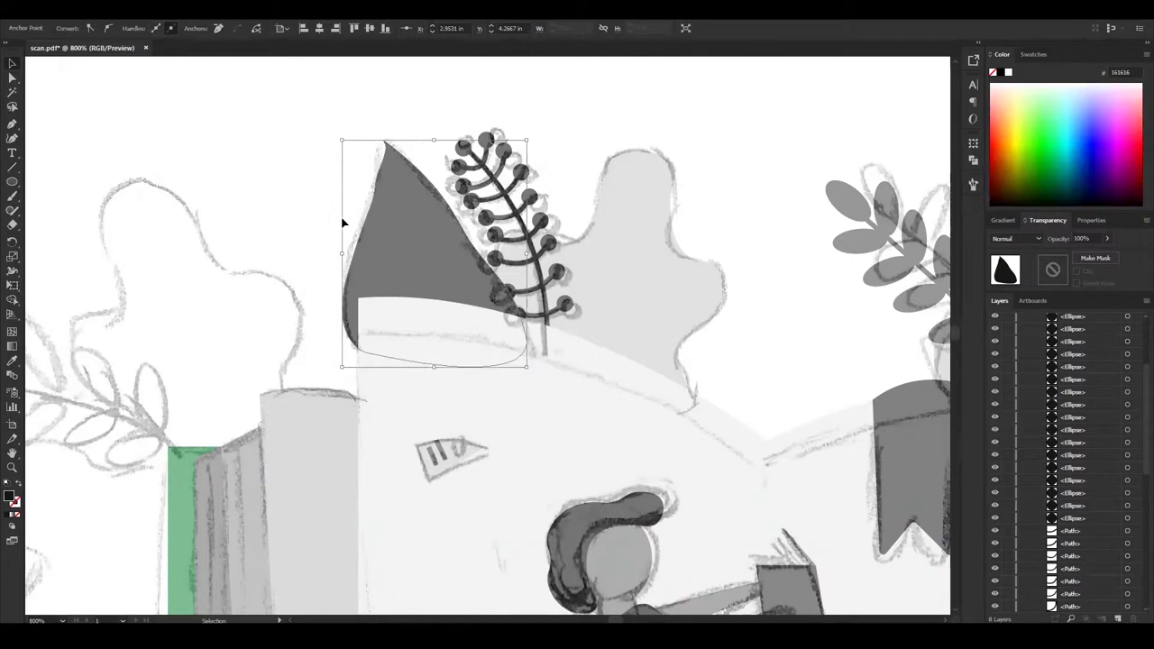
Select the fern's berry circles and group them, naming the group Berries.
scroll(1066, 494, "up", 10)
left_click(463, 172)
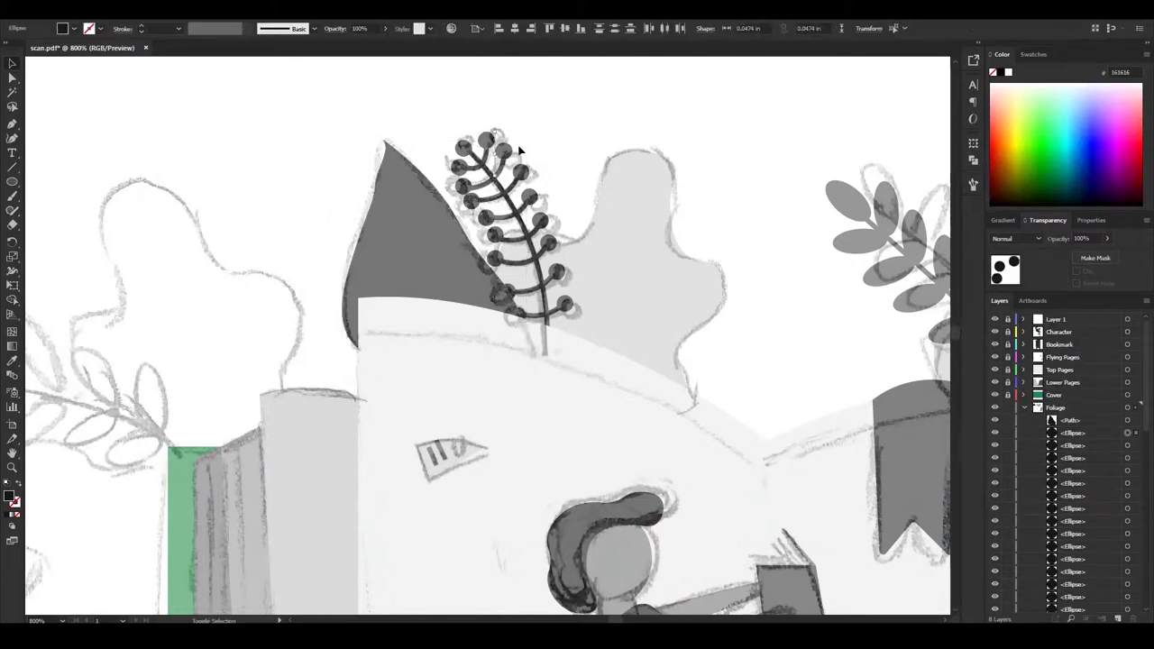
left_click_drag(448, 127, 523, 178)
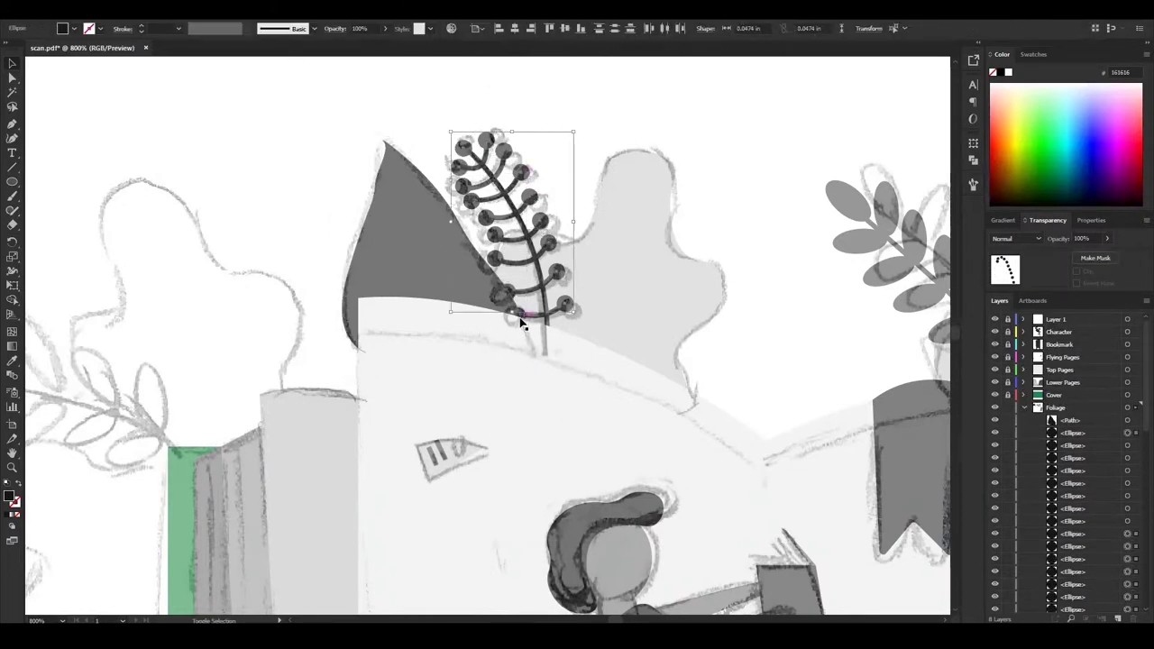
left_click(572, 149)
left_click(1127, 420)
scroll(1082, 469, "down", 1)
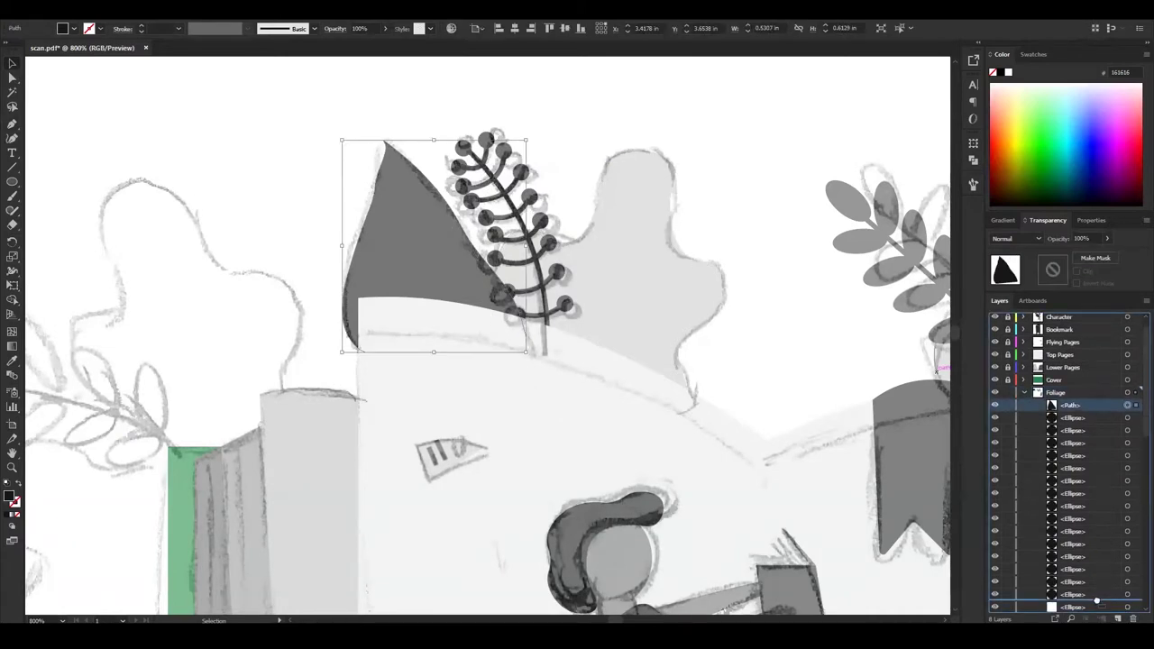
left_click(1127, 561)
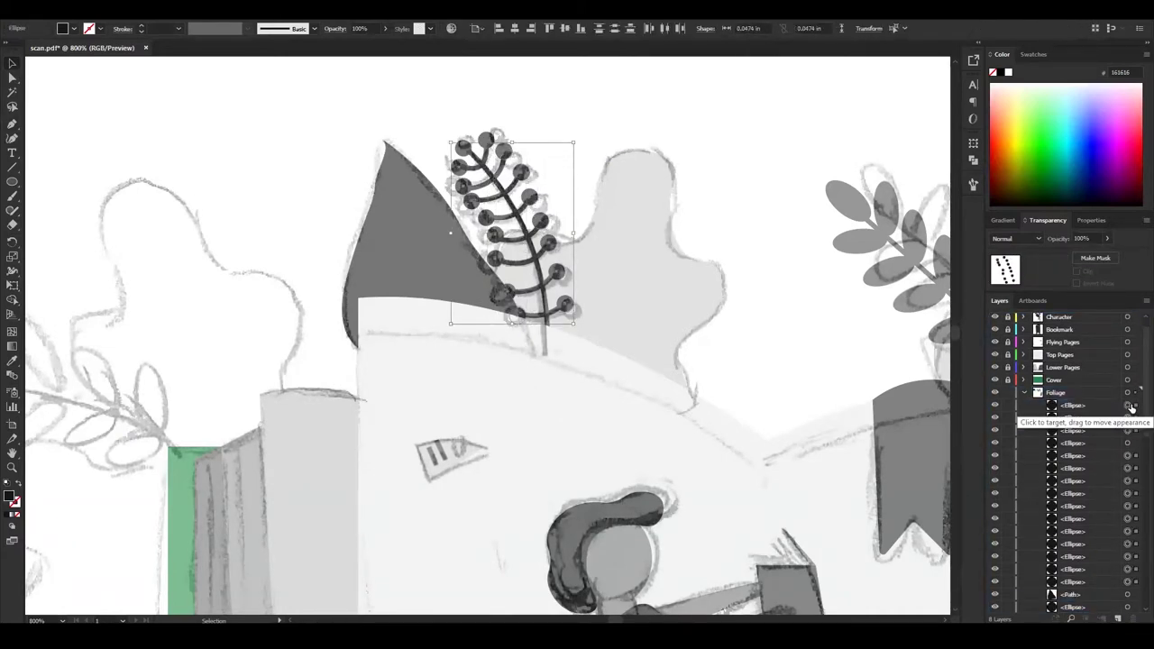
scroll(1084, 571, "down", 3)
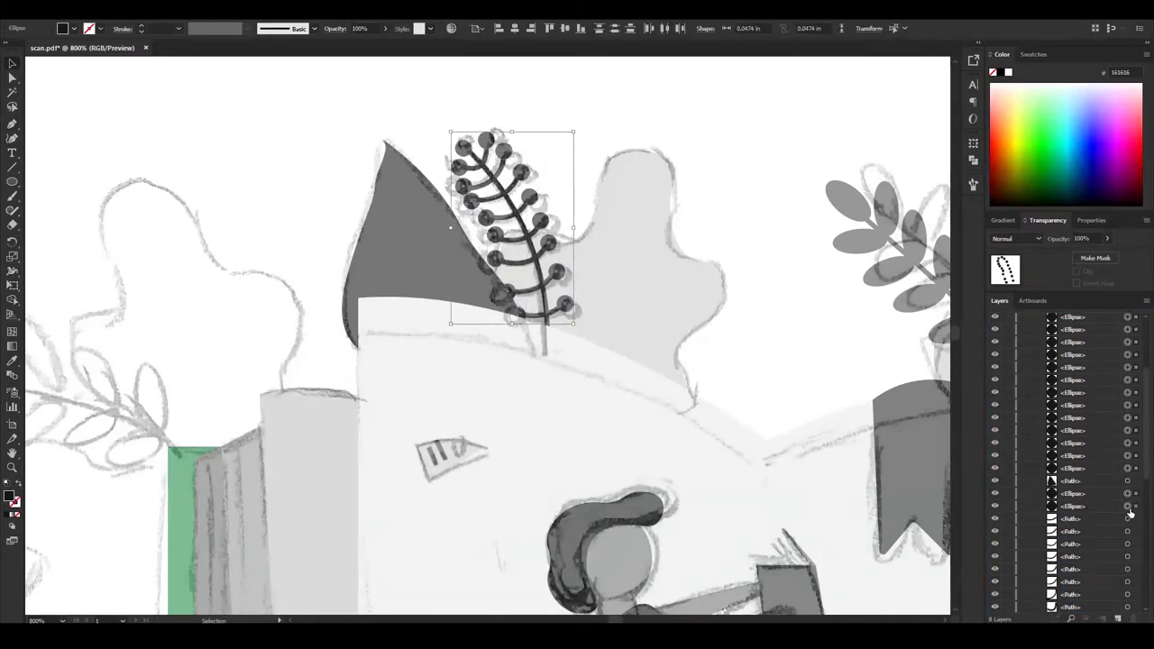
key("ctrl+g")
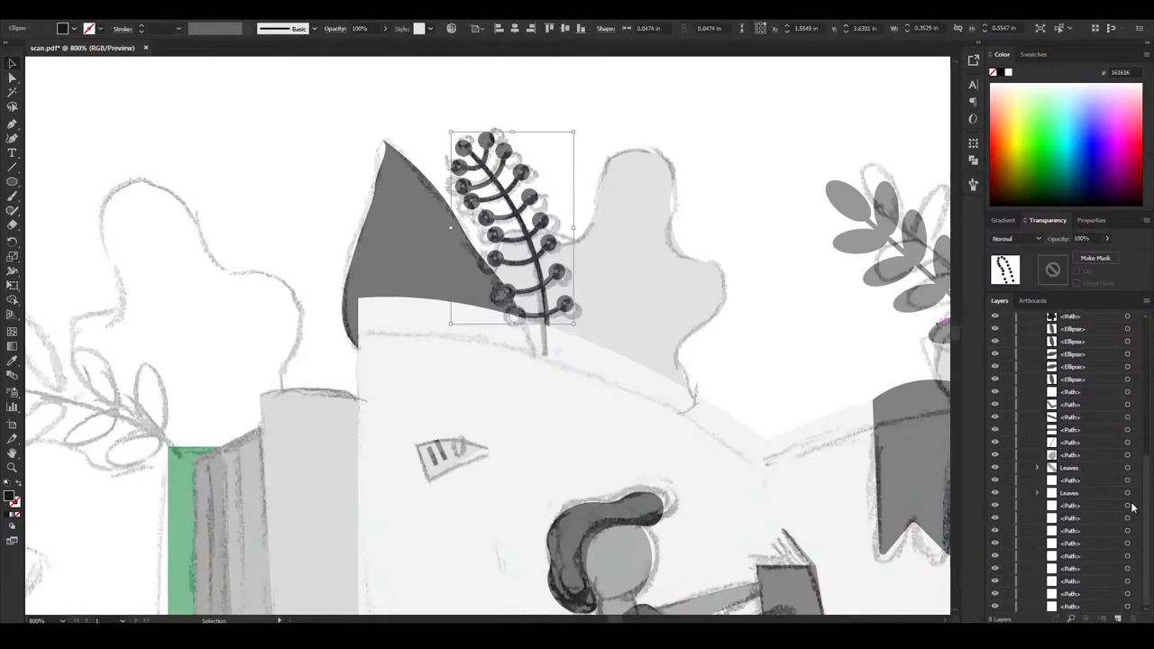
type("Berries")
left_click(735, 351)
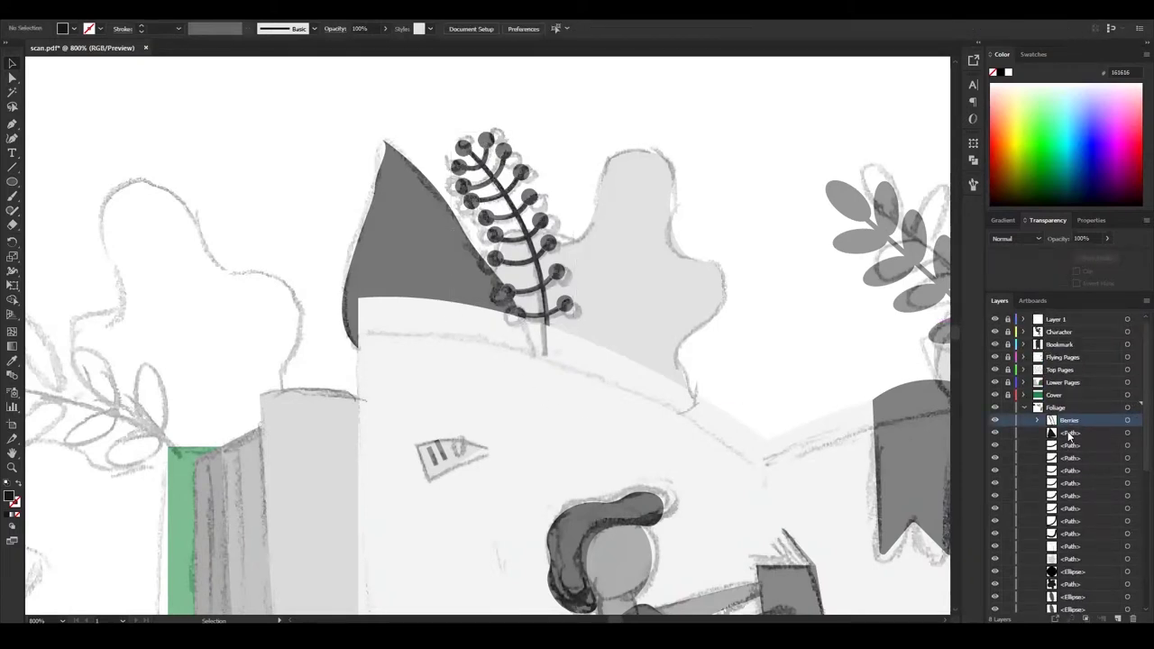
left_click(463, 296)
left_click(454, 276)
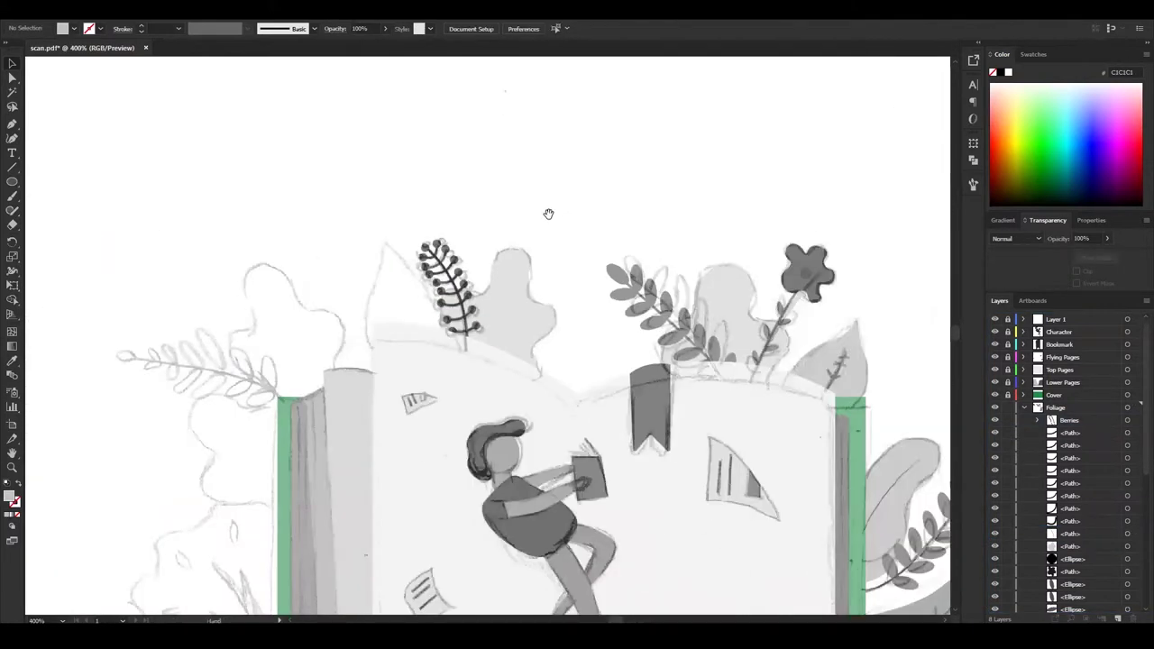
Transform the veined leaf and place it beside the fern.
left_click_drag(548, 214, 440, 151)
left_click(207, 163)
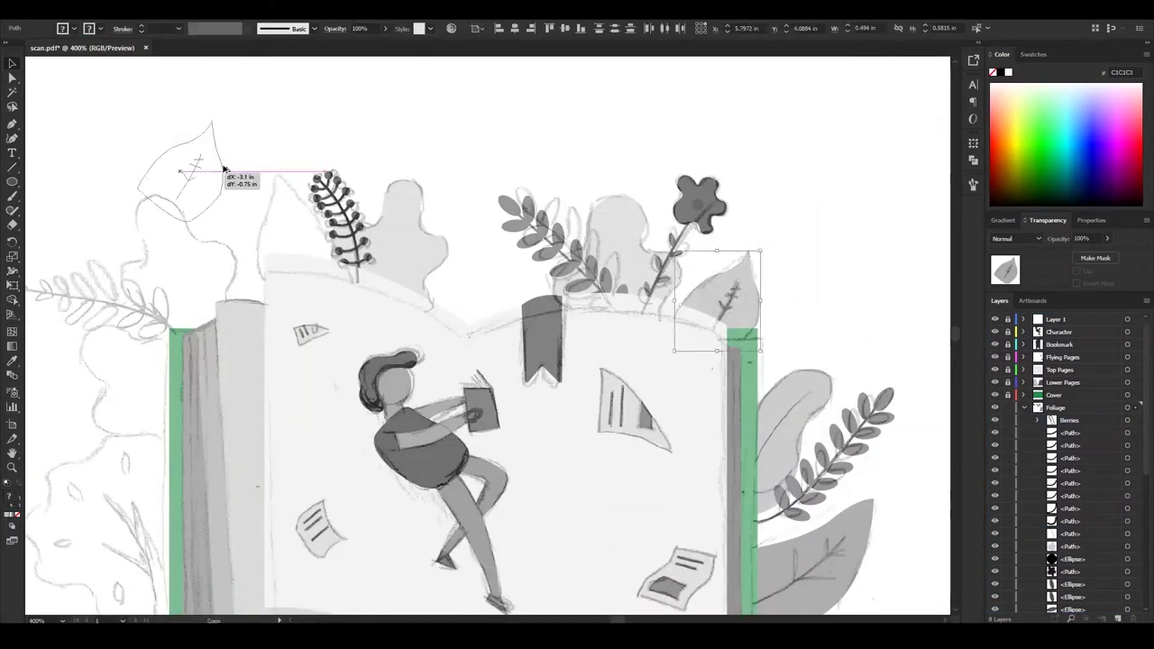
right_click(230, 172)
left_click(226, 136)
left_click_drag(225, 135, 288, 239)
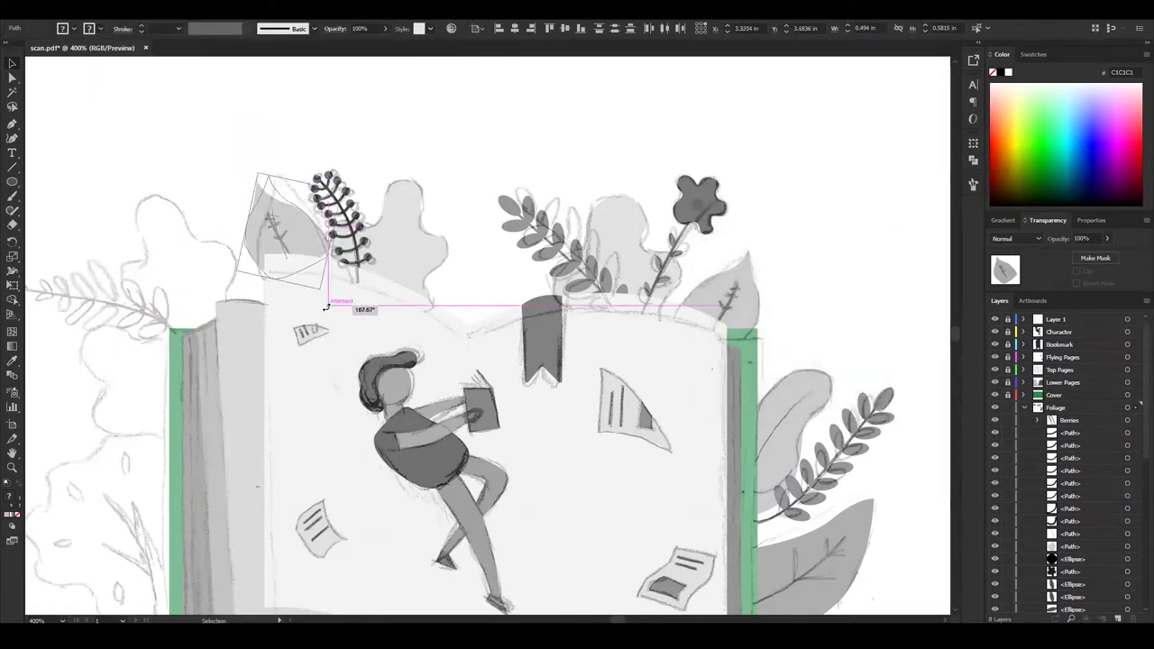
left_click(312, 150)
Trace a grey blob over the left cloud sketch with the Curvature tool.
key("ctrl+equal")
left_click_drag(334, 180, 493, 334)
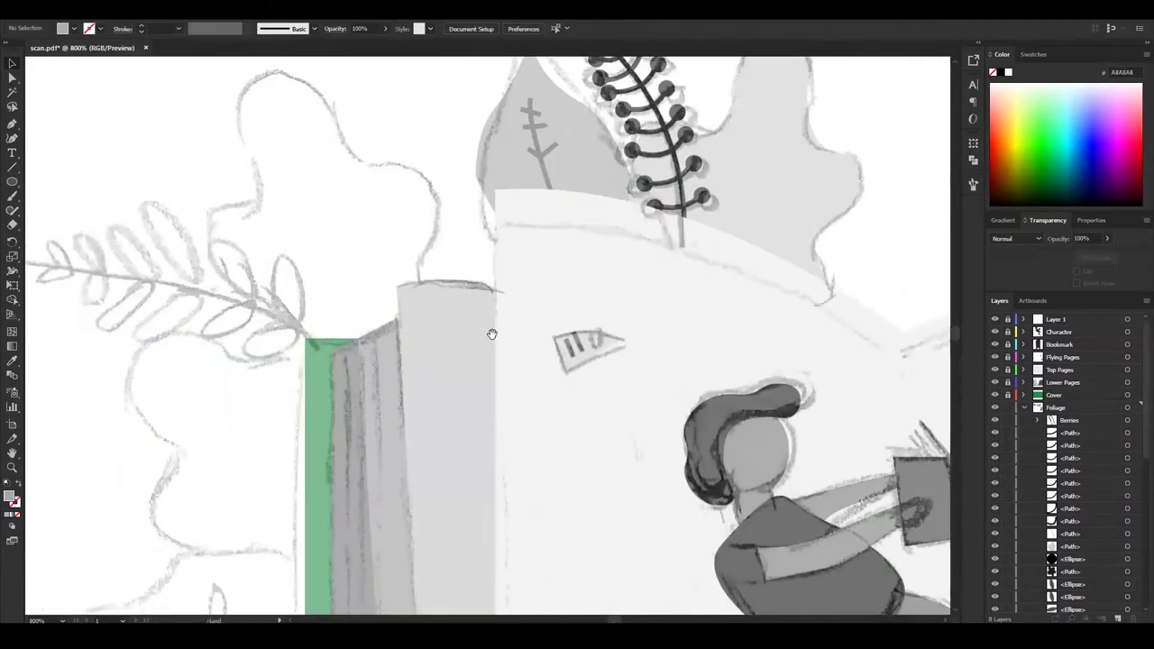
left_click(417, 281)
left_click(436, 217)
left_click(376, 167)
left_click(293, 74)
left_click(244, 145)
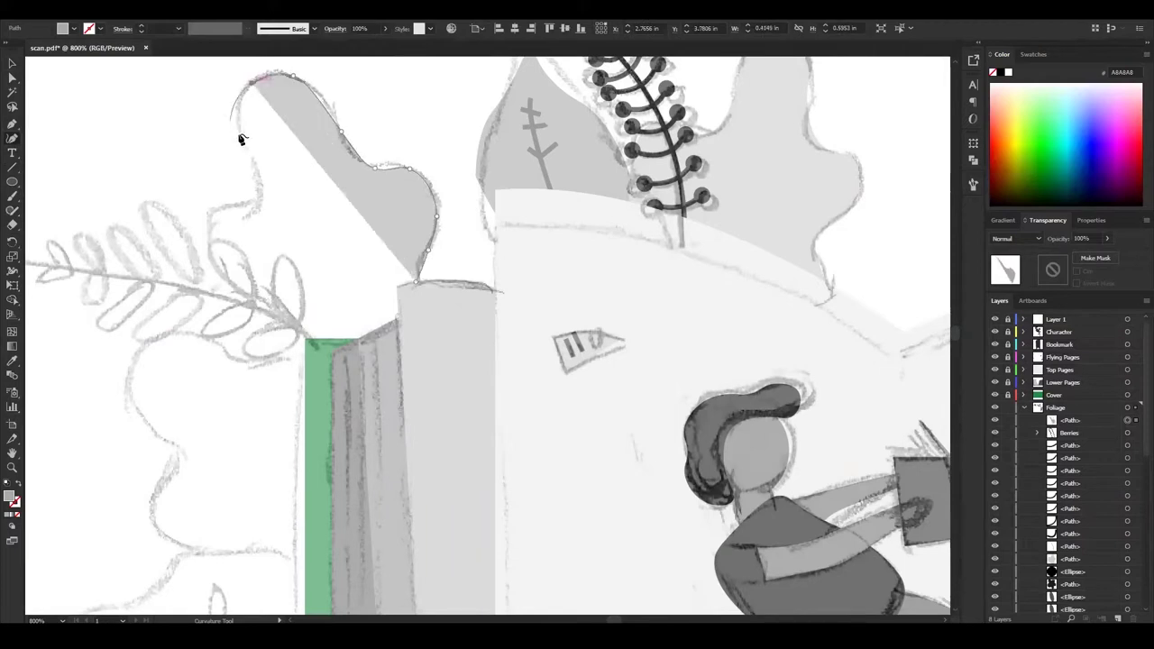
left_click(259, 174)
left_click(211, 211)
left_click(216, 263)
left_click(290, 335)
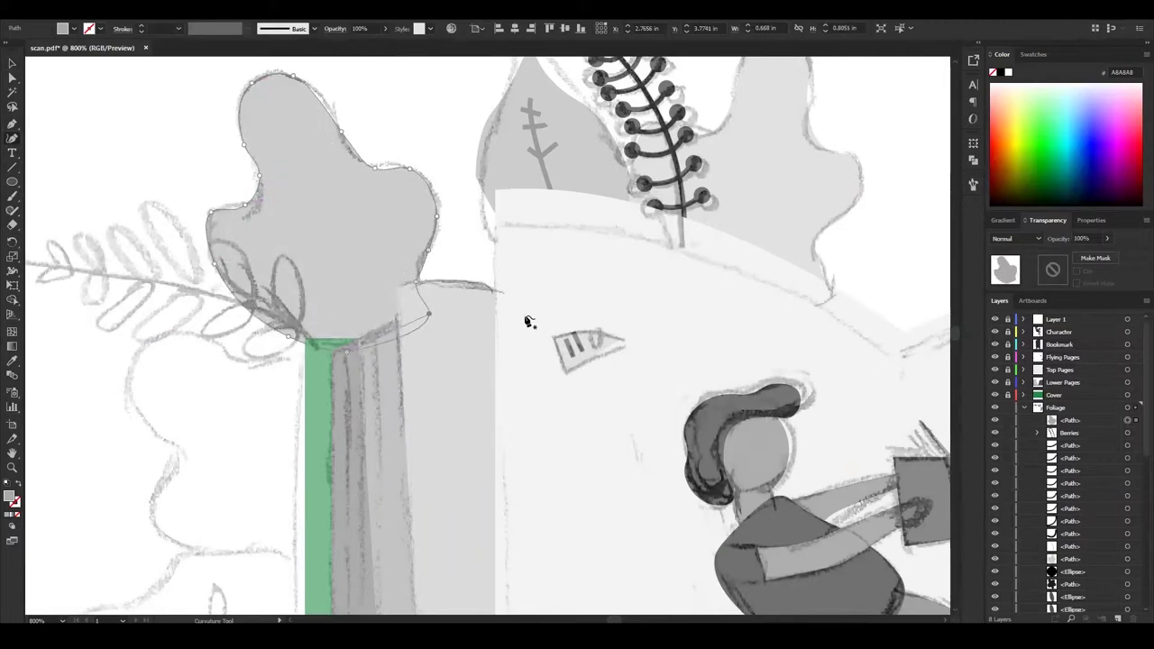
key("ctrl+minus")
key("ctrl+minus")
key("ctrl+minus")
Copy the leafy branch to the left and angle it diagonally over the grey blob.
scroll(402, 186, "down", 2)
left_click(744, 392, "ctrl")
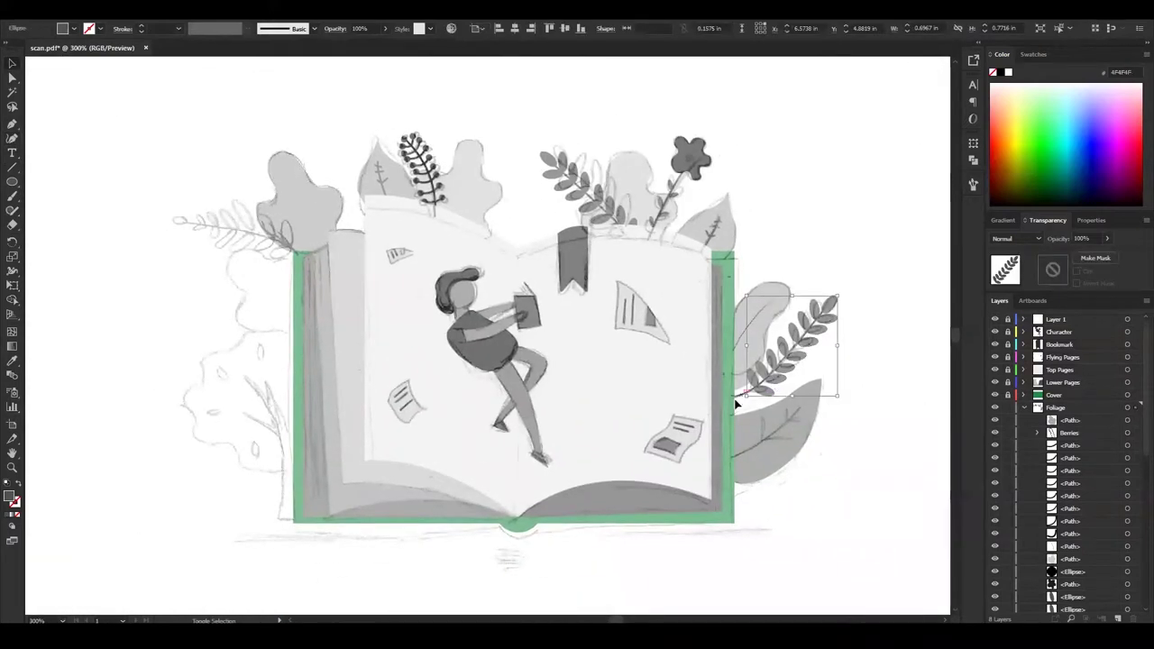
mouse_move(721, 354)
left_mouse_down()
mouse_move(184, 306)
mouse_move(72, 271)
left_mouse_up()
left_click_drag(198, 217, 220, 262)
key("ctrl+plus")
key("ctrl+plus")
mouse_move(207, 345)
left_mouse_down()
mouse_move(317, 387)
mouse_move(142, 335)
mouse_move(136, 309)
left_mouse_up()
Move the grey blob below the Berries group in the Layers panel.
left_click(1128, 420)
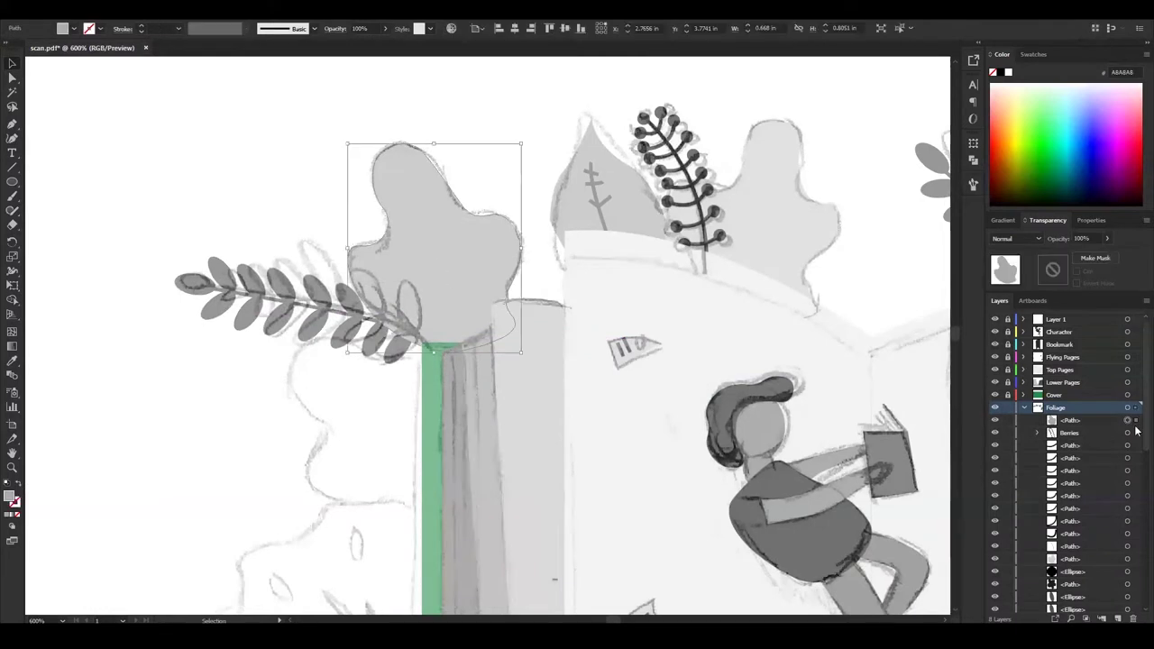
left_click_drag(1137, 431, 1136, 463)
scroll(1120, 485, "down", 2)
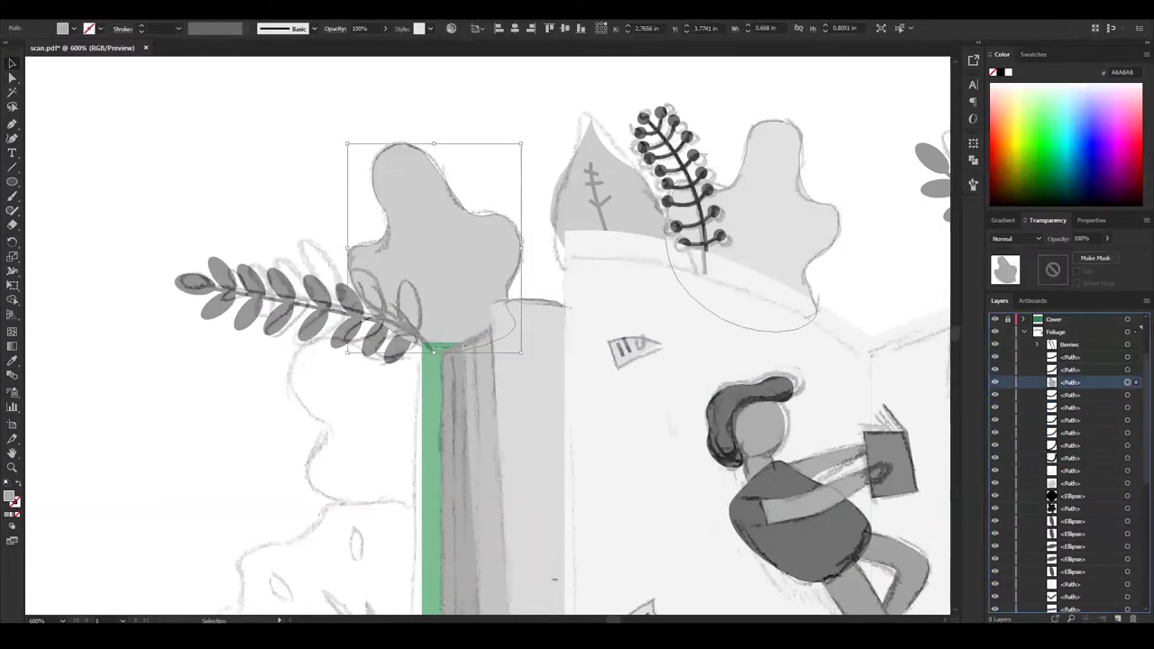
left_click(271, 162)
scroll(361, 271, "down", 3)
key("shift+grave")
Trace the grey tree crown left of the book with the Curvature tool.
scroll(397, 415, "down", 3)
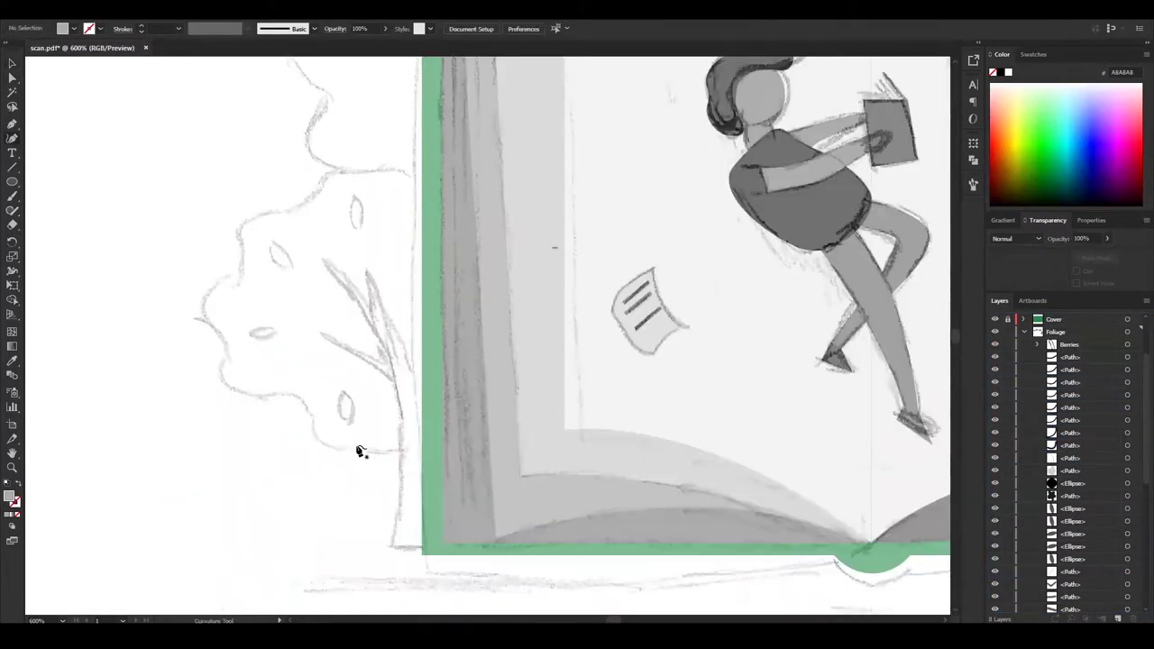
left_click(421, 443)
left_click(387, 451)
left_click(298, 398)
left_click(216, 369)
left_click(196, 319)
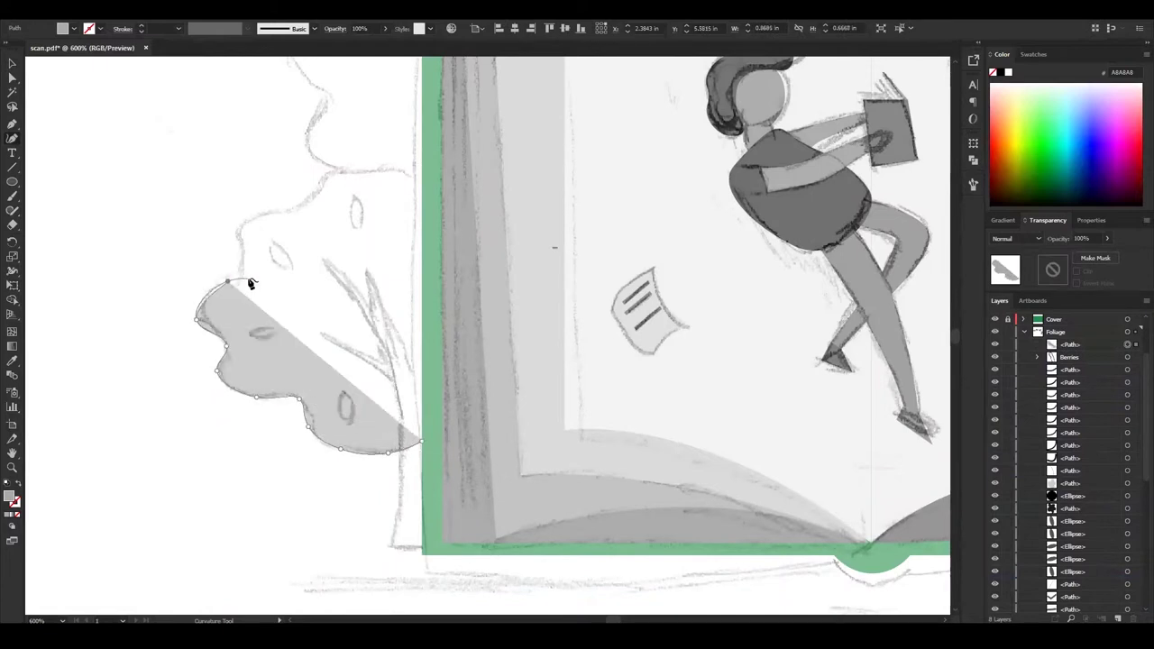
left_click(237, 226)
left_click(321, 175)
left_click(420, 181)
left_click(12, 63)
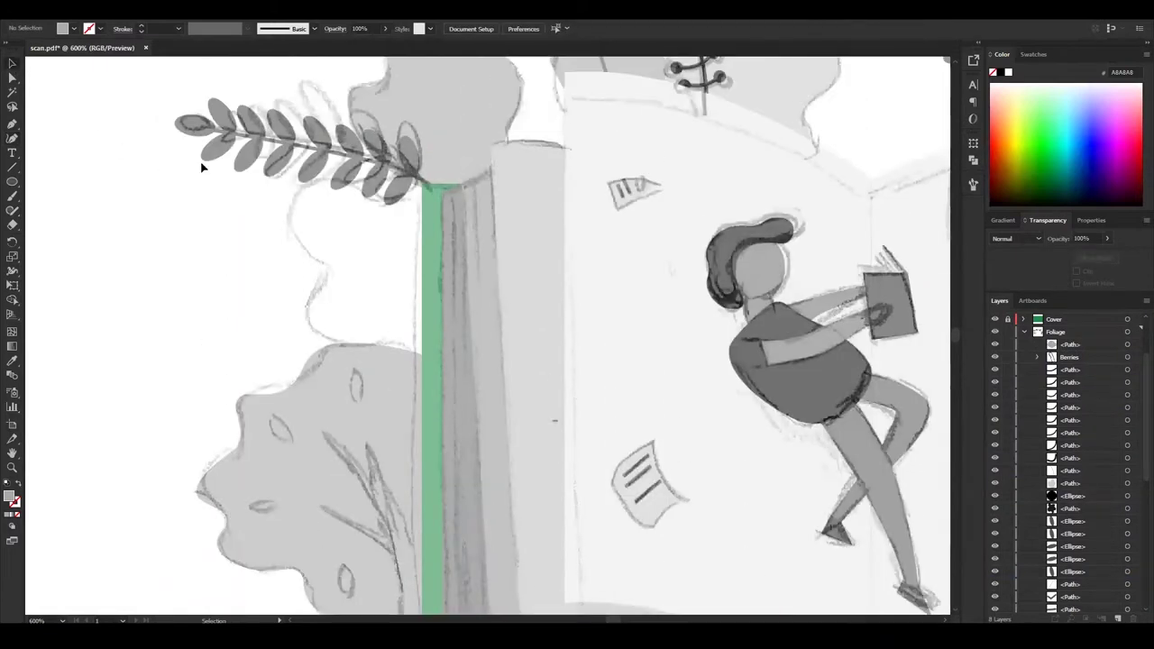
left_click(174, 236)
Draw the dark tree trunk with a side branch using the Pen tool.
left_click(13, 131)
scroll(390, 513, "down", 1)
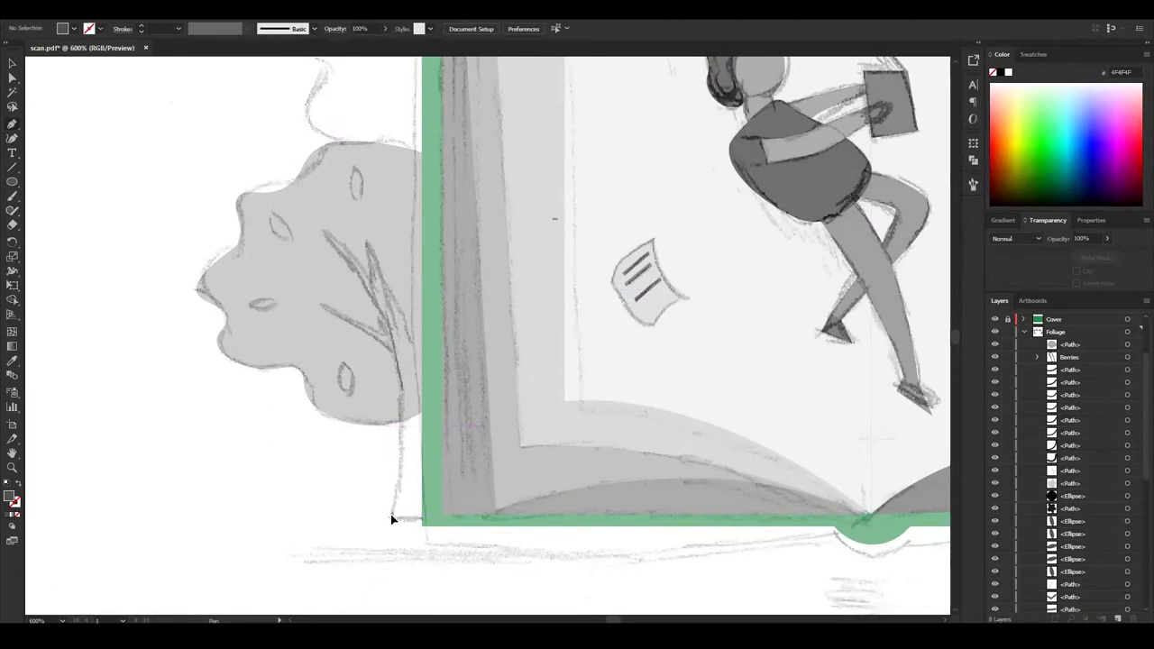
left_click(391, 516)
left_click(399, 419)
left_click(321, 305)
left_click_drag(365, 330, 353, 265)
left_click(370, 277)
left_click(404, 319)
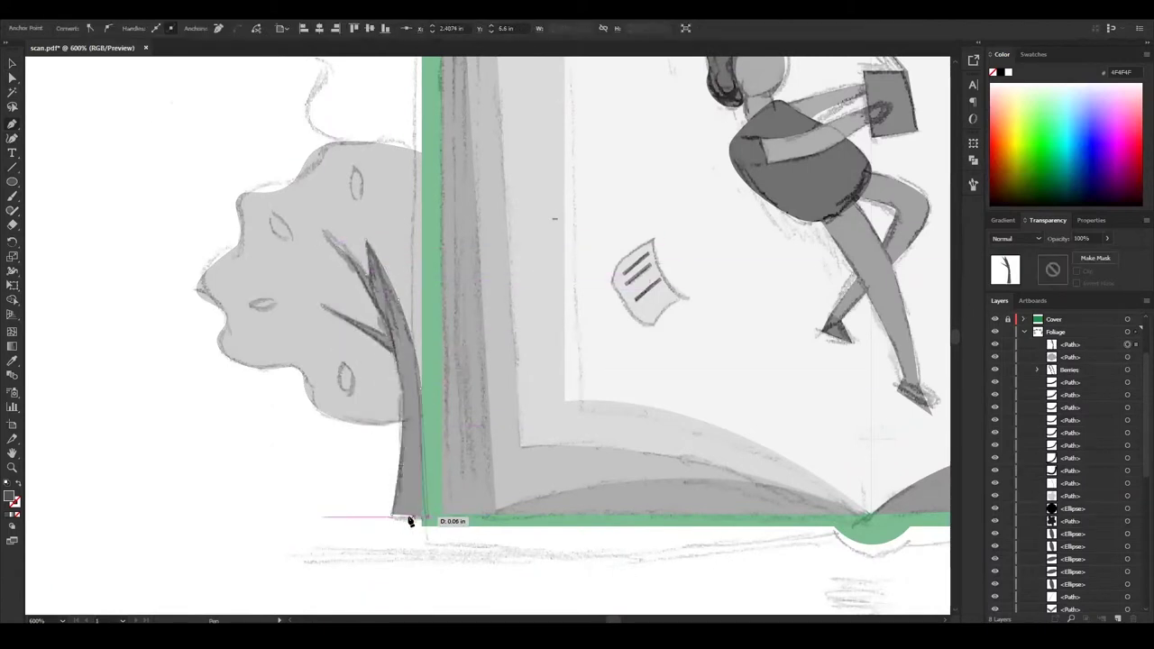
key("v")
Sharpen the trunk's branch tip by editing its anchor points.
key("ctrl+plus")
key("ctrl+plus")
key("a")
left_click_drag(394, 219, 395, 218)
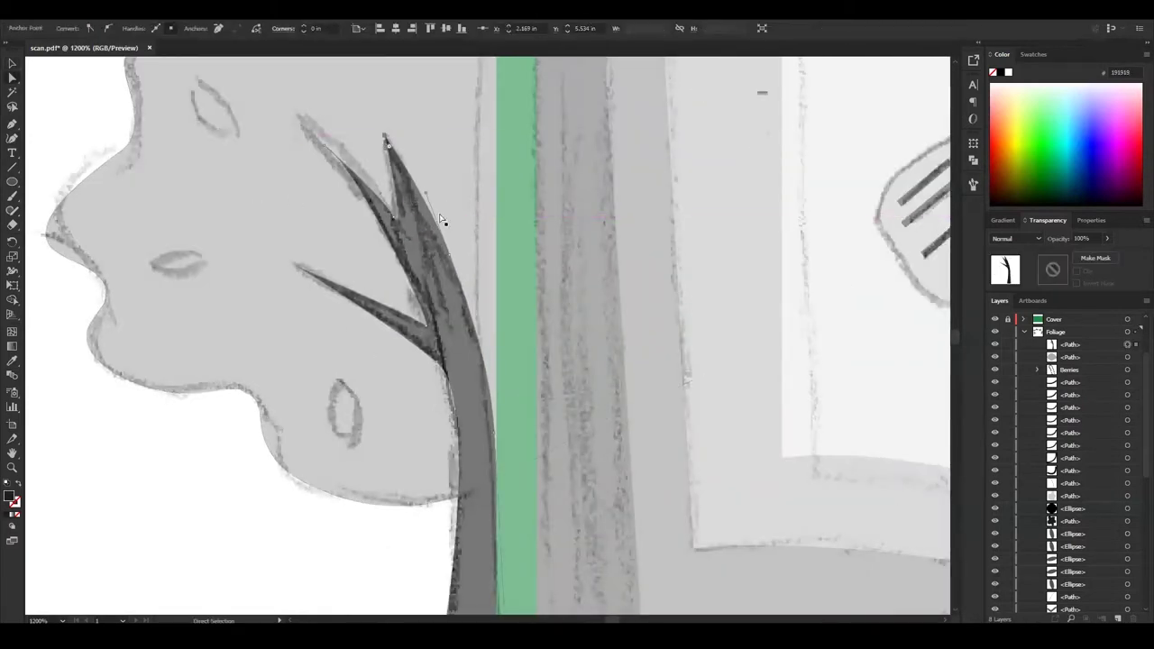
scroll(434, 259, "up", 3)
mouse_move(324, 260)
left_mouse_down()
mouse_move(333, 281)
mouse_move(412, 296)
left_mouse_up()
key("ctrl+shift+a")
scroll(487, 334, "left", 2)
Add dark grey ellipse leaf marks on the crown, copying and rotating them.
mouse_move(480, 149)
left_mouse_down()
mouse_move(450, 540)
mouse_move(282, 397)
mouse_move(334, 263)
left_mouse_up()
key("v")
double_click(16, 493)
left_click(700, 239)
mouse_move(284, 381)
left_mouse_down()
mouse_move(316, 224)
mouse_move(539, 225)
left_mouse_up()
left_click_drag(563, 207, 484, 256)
mouse_move(379, 349)
left_mouse_down()
mouse_move(396, 325)
mouse_move(338, 451)
mouse_move(394, 442)
left_mouse_up()
left_click(225, 592)
scroll(225, 591, "down", 5, "alt")
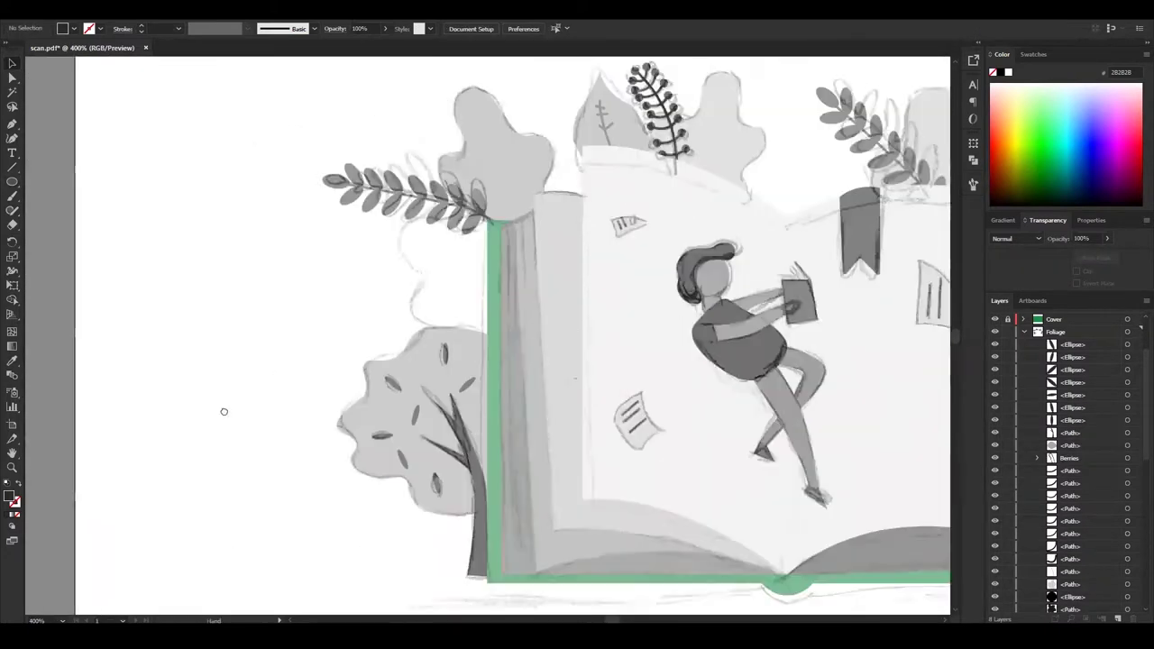
Trace the dark bush behind the book below the left leafy branch.
key("shift+grave")
left_click(411, 300, "ctrl")
scroll(389, 297, "up", 2, "alt")
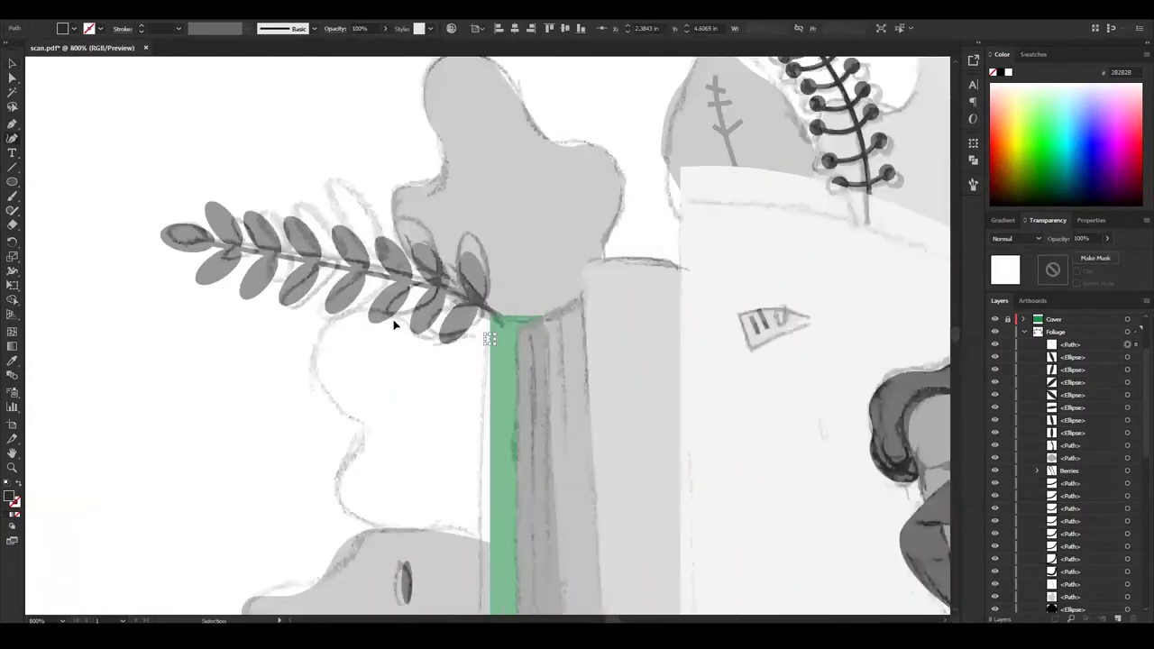
left_click(353, 310)
left_click(319, 345)
left_click(367, 431)
left_click(345, 461)
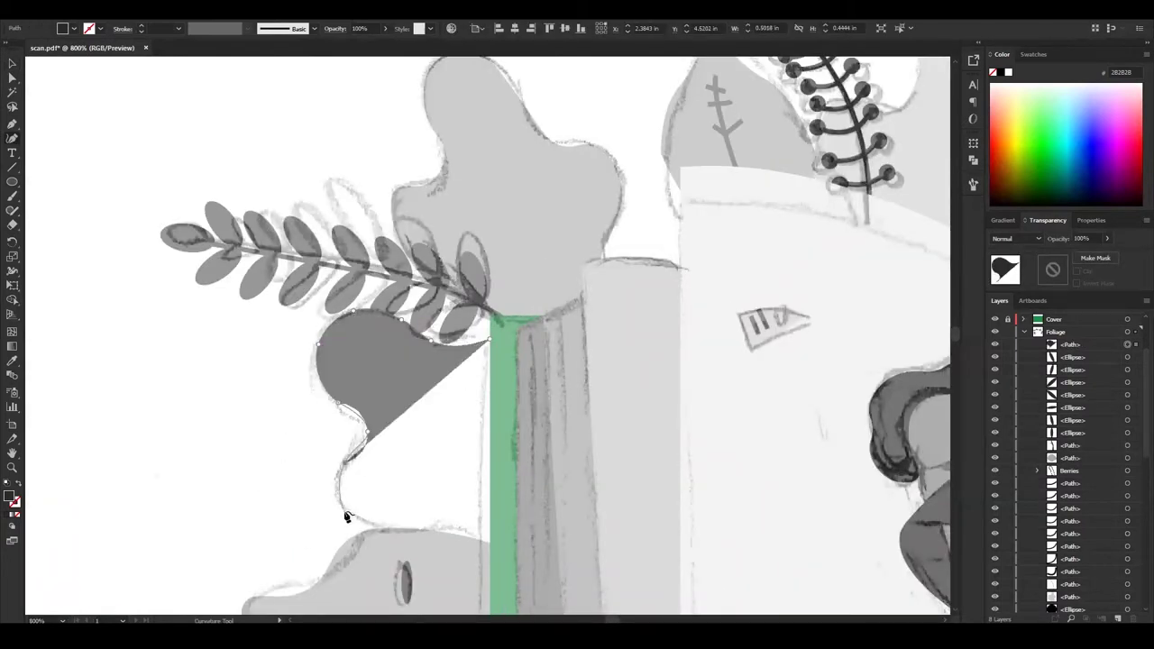
left_click(345, 513)
left_click(503, 538)
left_click_drag(1088, 349, 1073, 456)
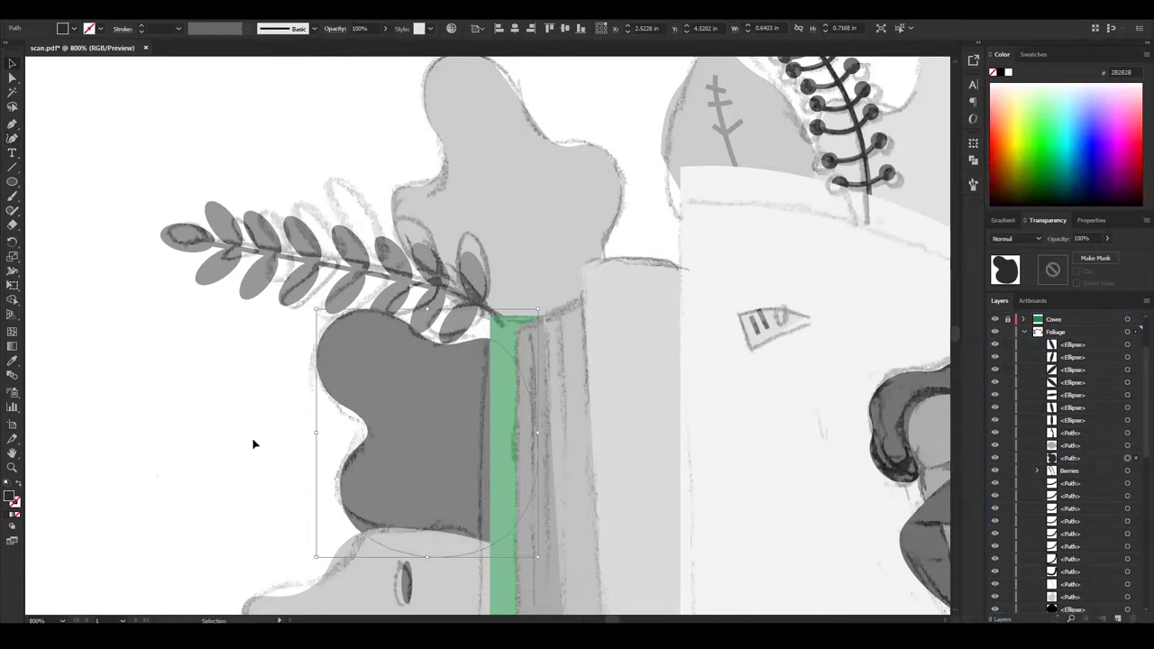
scroll(252, 442, "down", 3)
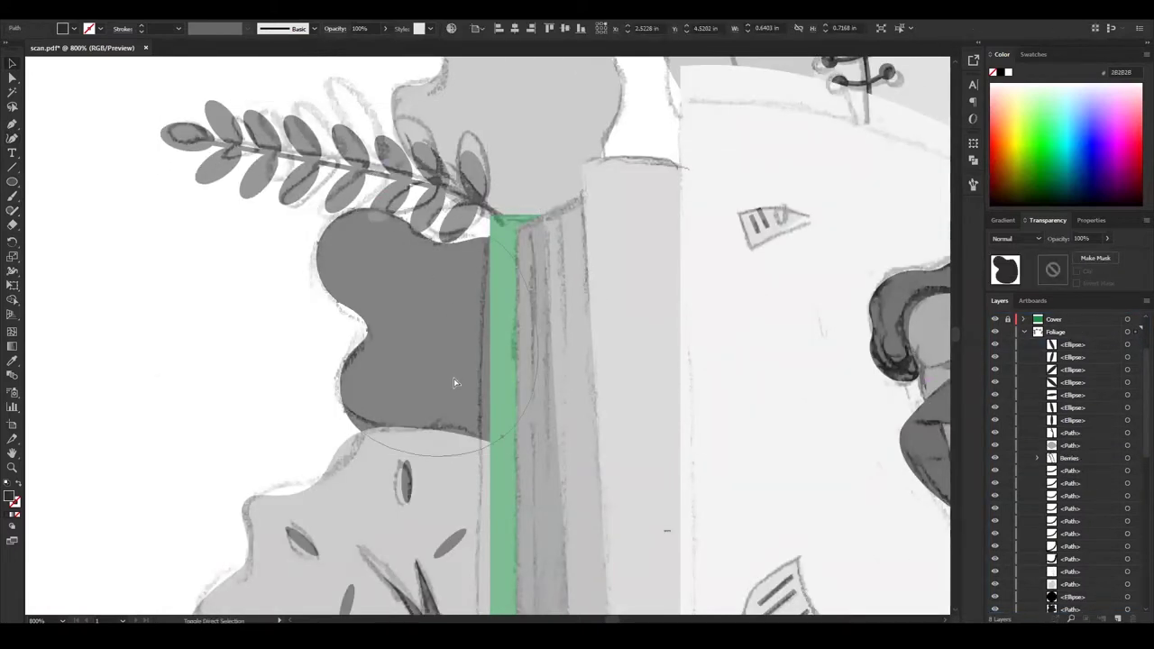
Zoom out, collapse the Foliage layer and hide the sketch layer.
key("ctrl+minus")
key("ctrl+minus")
key("ctrl+minus")
left_click(1025, 332)
left_click(995, 319)
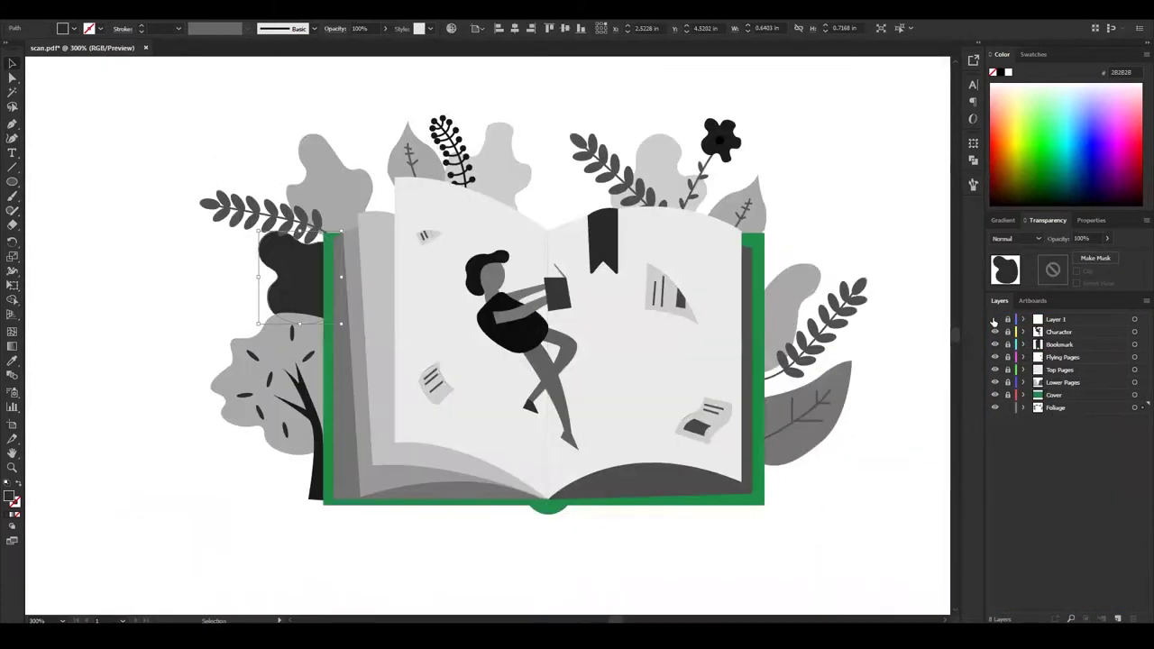
Enlarge the dark bush on the left of the book.
key("ctrl+equal")
left_click_drag(480, 322, 517, 344)
scroll(517, 343, "down", 2)
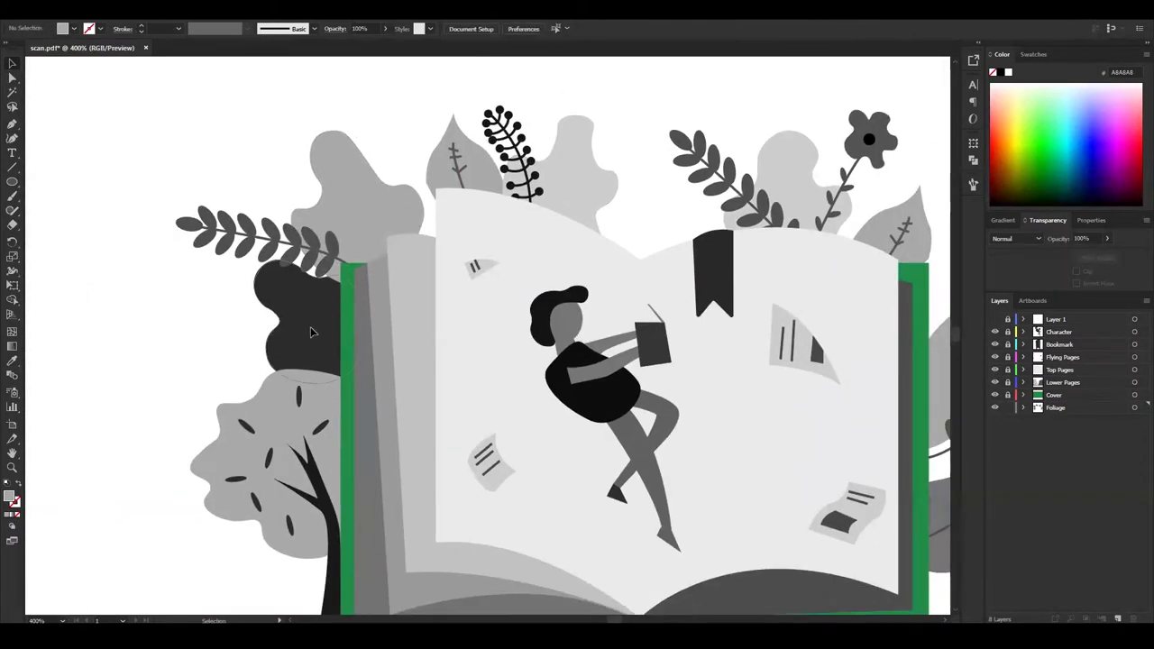
left_click(243, 262)
scroll(134, 296, "down", 2)
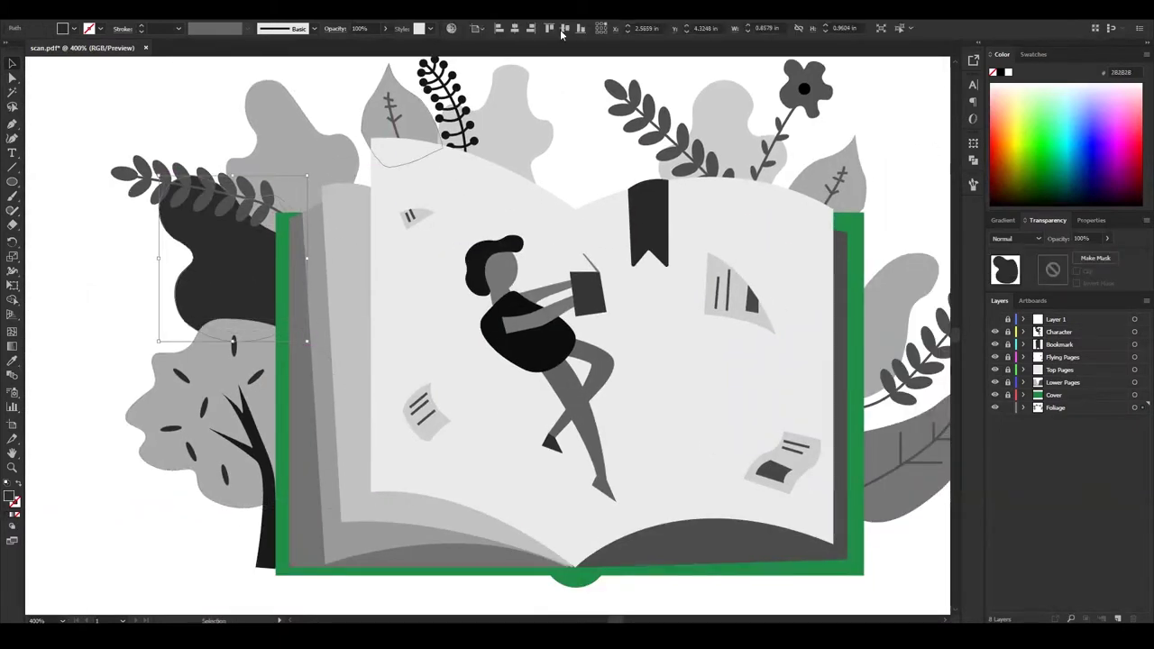
scroll(487, 333, "up", 2)
Inspect the top leaf and the grey leaf behind the fern branch.
key("ctrl+equal")
left_click(487, 316)
key("a")
key("v")
scroll(821, 273, "down", 5)
scroll(706, 306, "right", 5)
left_click(526, 432)
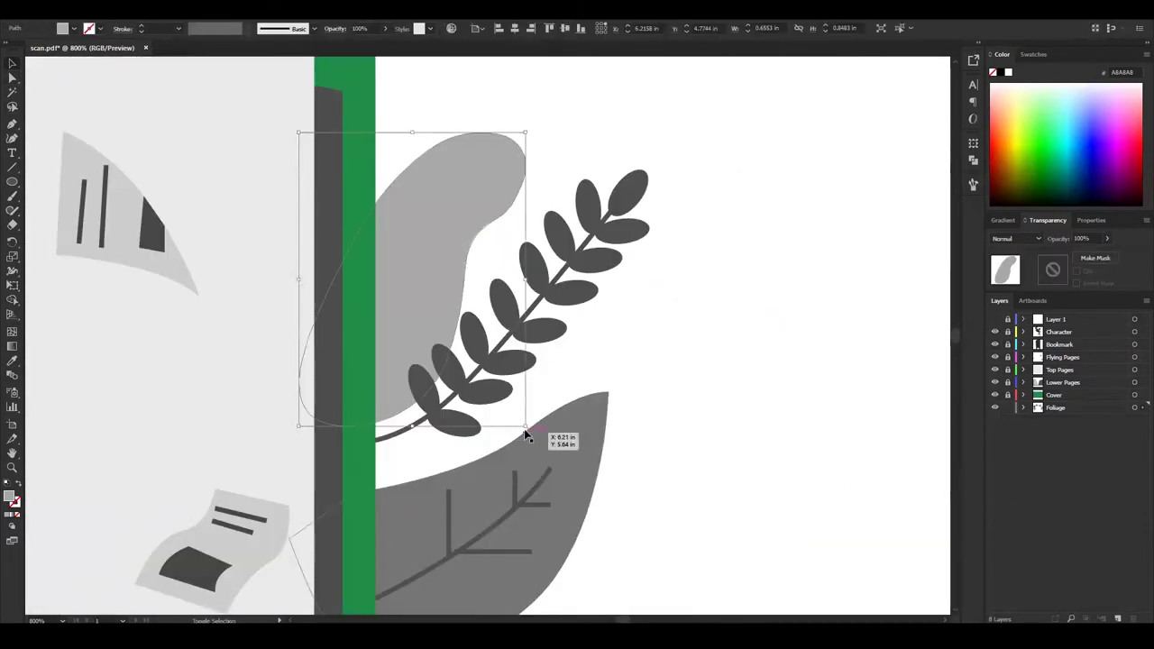
left_click(688, 369)
scroll(688, 369, "down", 2)
scroll(592, 399, "up", 3)
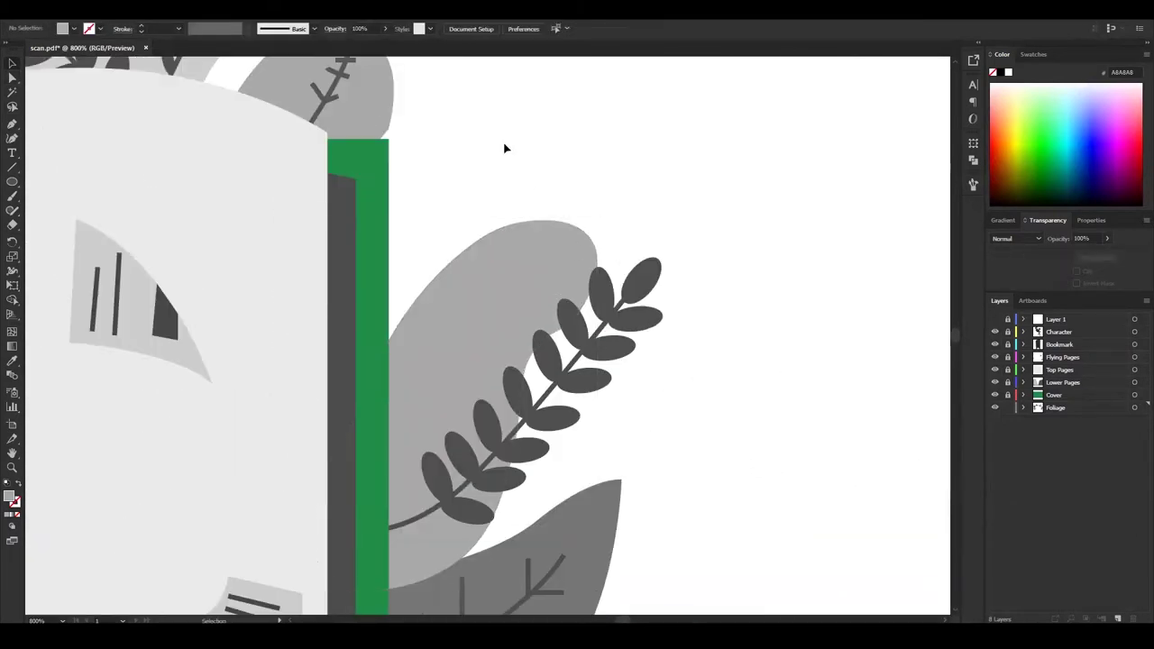
scroll(814, 487, "down", 2)
Check the leaf shape's anchor points, then zoom out to the whole page.
left_click(528, 381)
key("a")
left_click(735, 539)
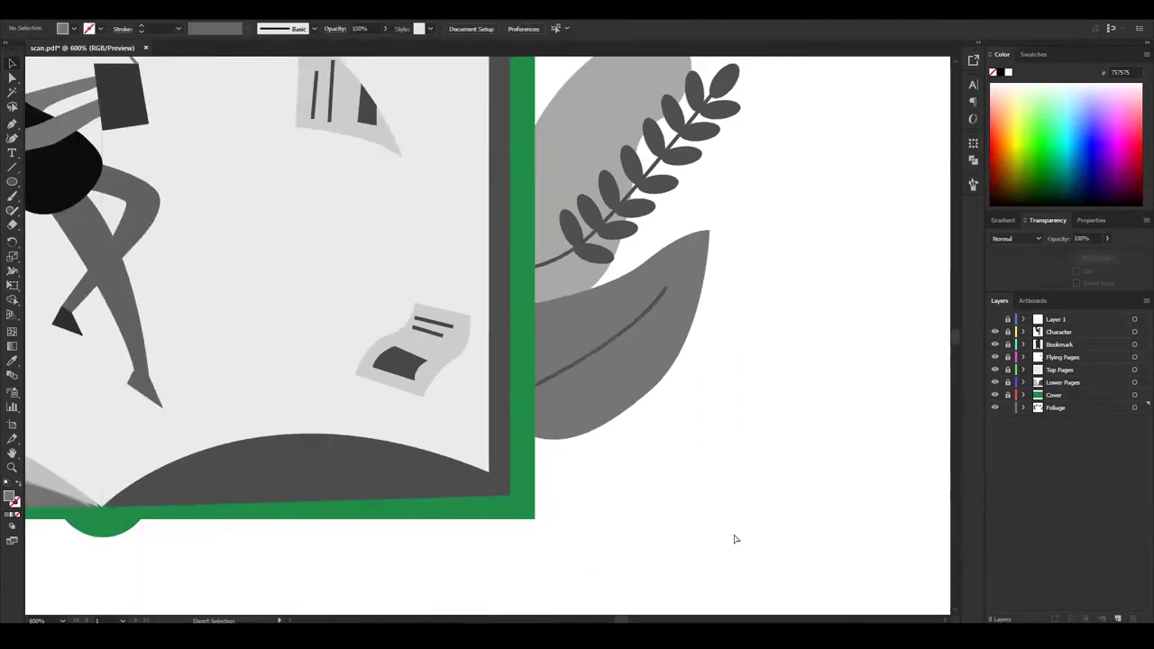
scroll(734, 539, "down", 3)
key("v")
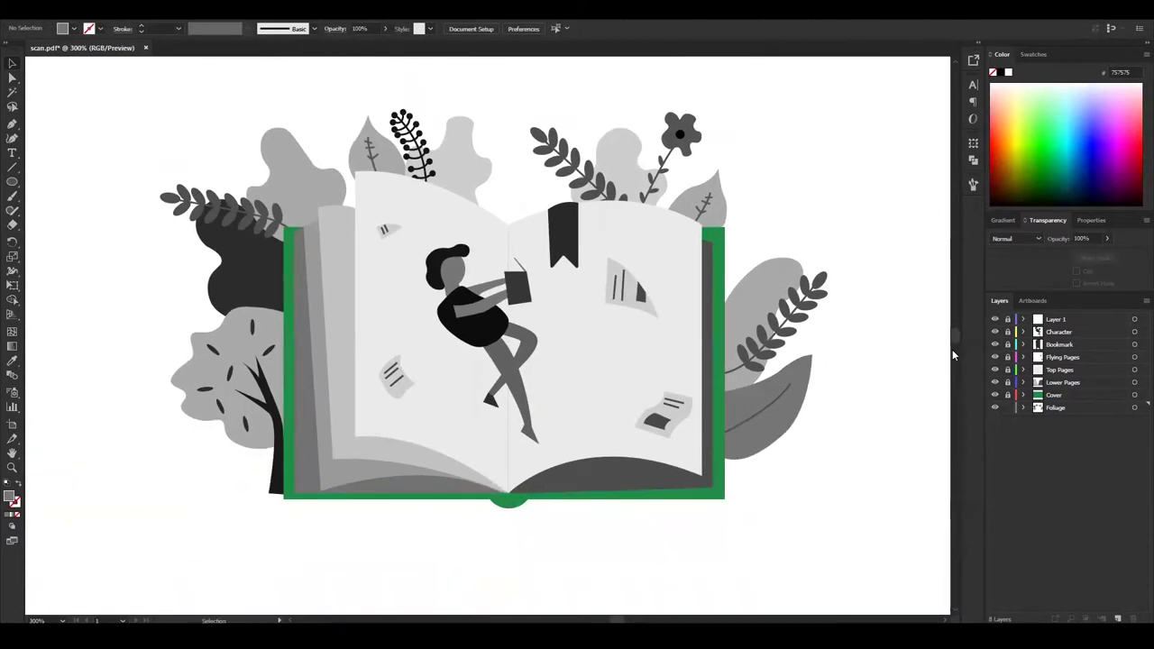
key("ctrl+minus")
On a new layer, start a curved blob outline up the left side and across the top.
key("ctrl+l")
left_click(452, 465)
left_click(314, 429)
left_click(298, 403)
left_click(294, 313)
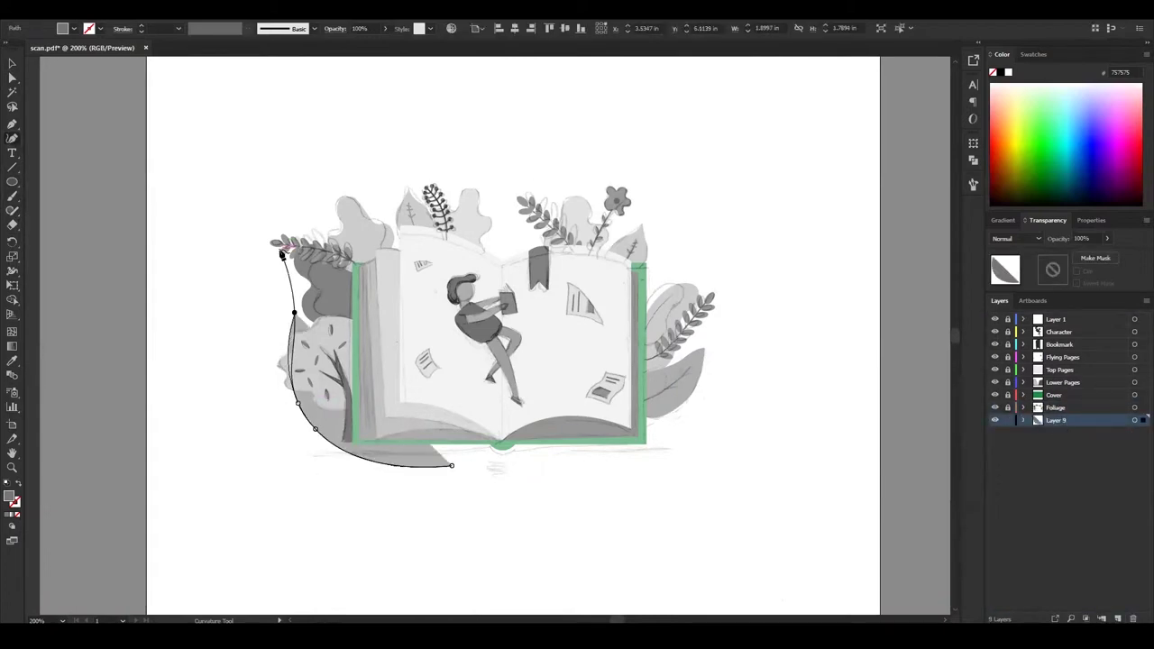
left_click(333, 163)
left_click(411, 155)
left_click(498, 114)
left_click(653, 156)
Continue the blob down the right and along the bottom, closing it and widening the lower-right curve.
left_click(677, 227)
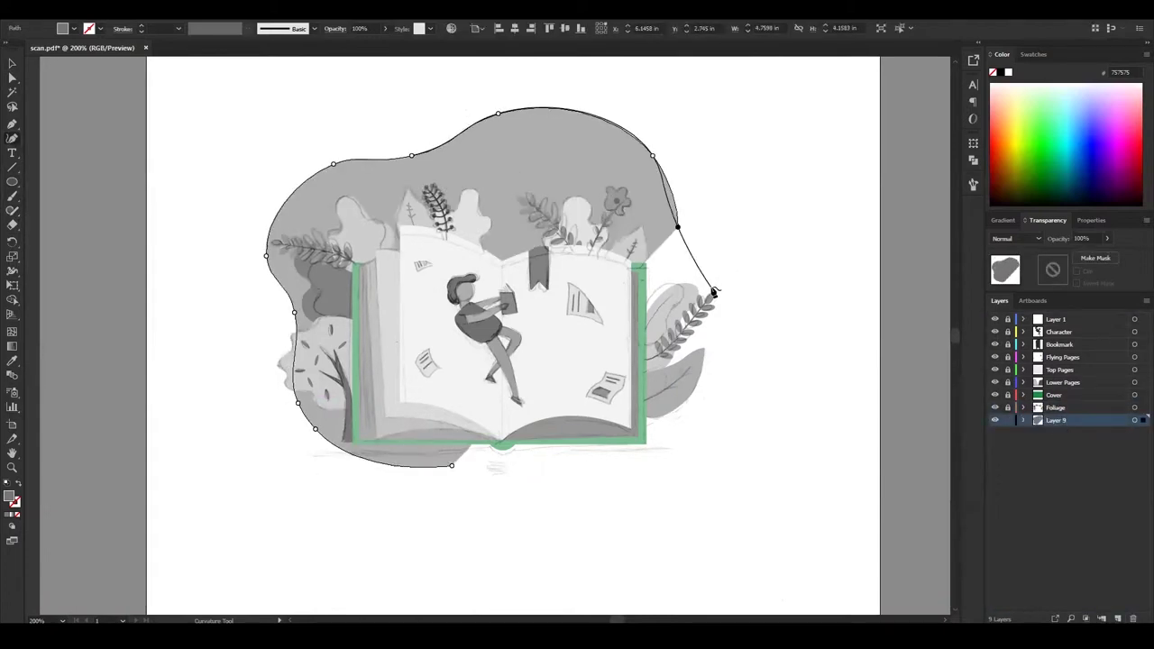
left_click(683, 266)
left_click(728, 342)
left_click(681, 438)
left_click(596, 411)
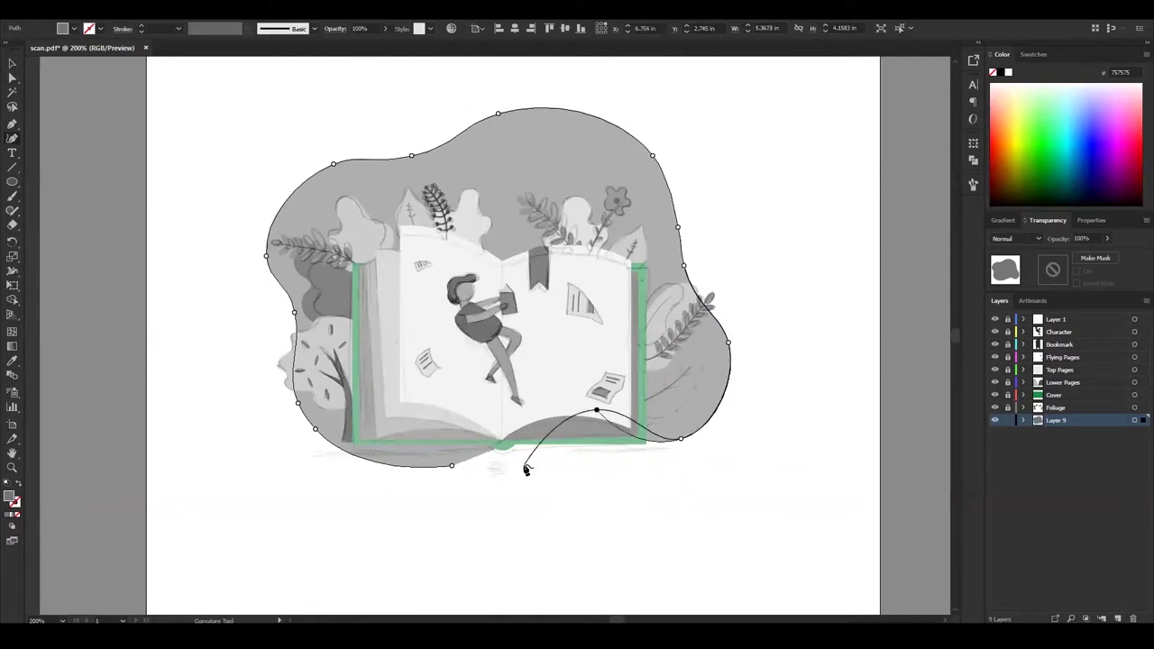
left_click(526, 468)
left_click(452, 466)
left_click_drag(667, 450, 684, 458)
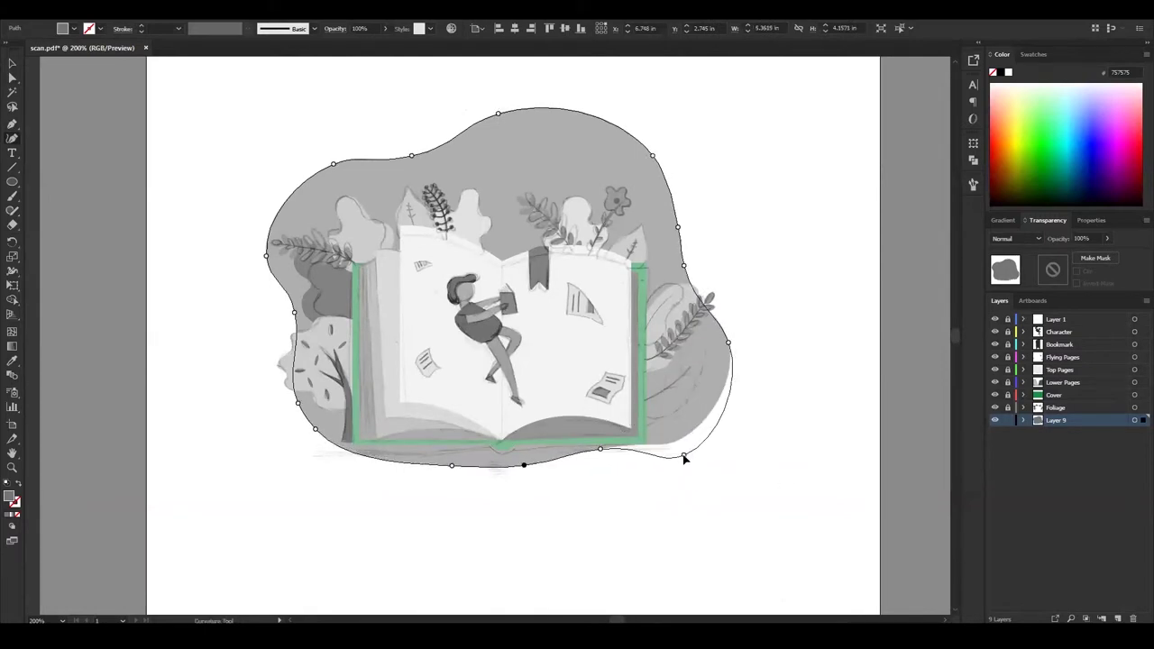
Fill the background blob with a light grey and deselect it.
key("v")
double_click(10, 496)
key("Return")
double_click(10, 497)
left_click(704, 240)
left_click(814, 468)
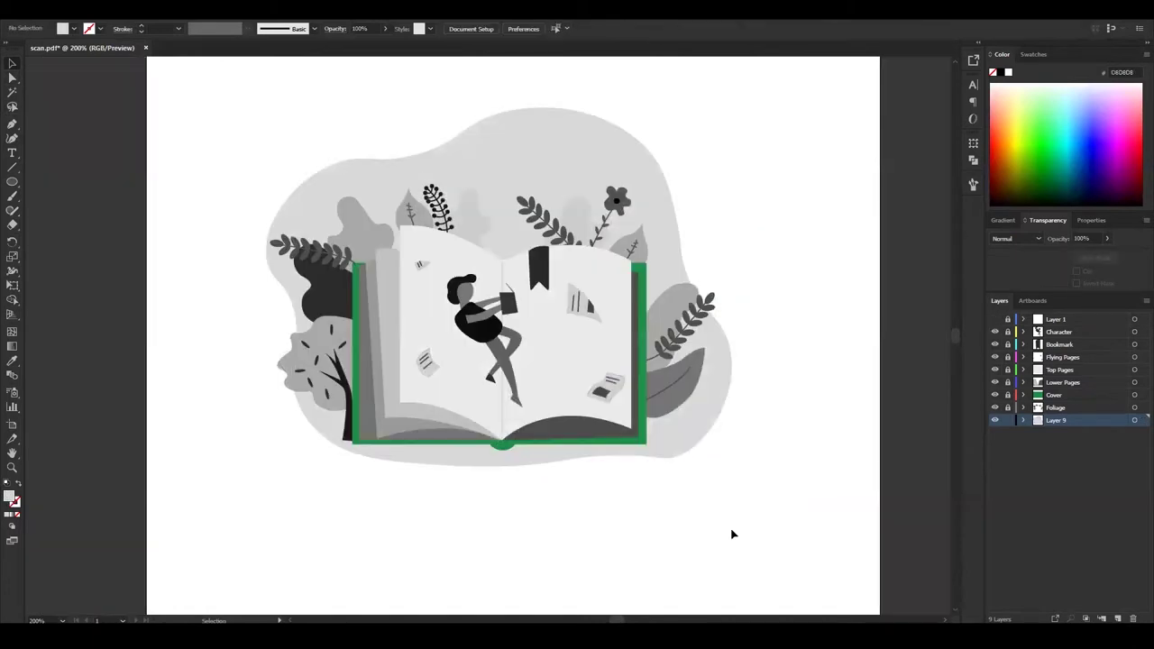
key("ctrl+equal")
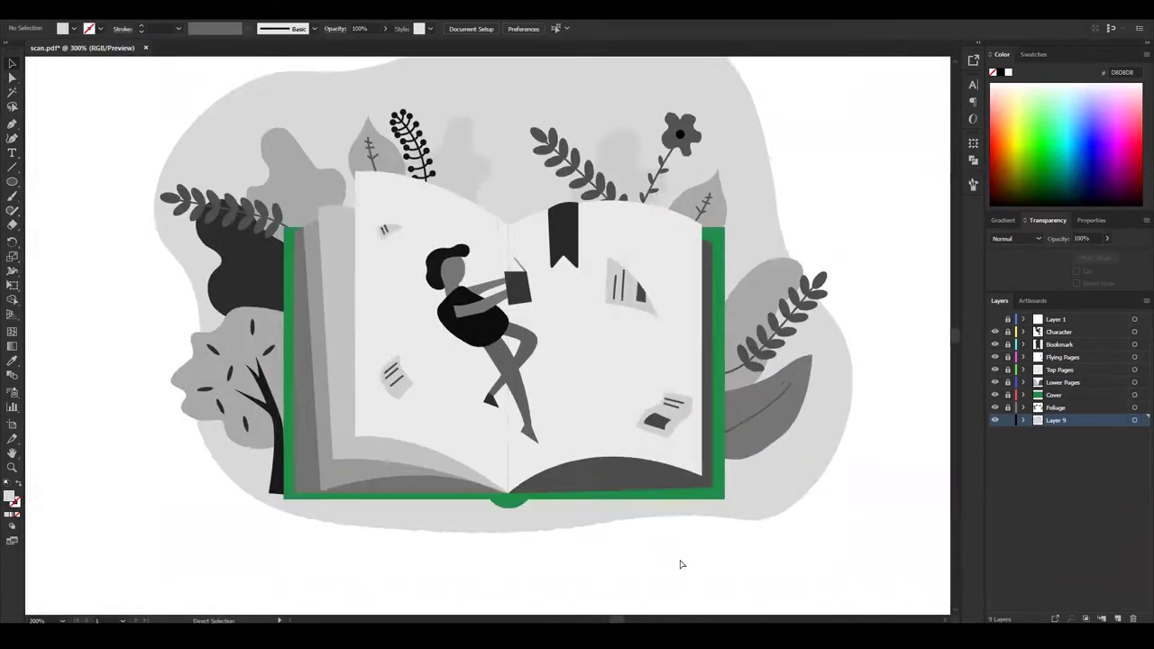
left_click_drag(710, 539, 727, 567)
Draw a small square below the illustration and move its Layer 10 to the top.
key("ctrl+minus")
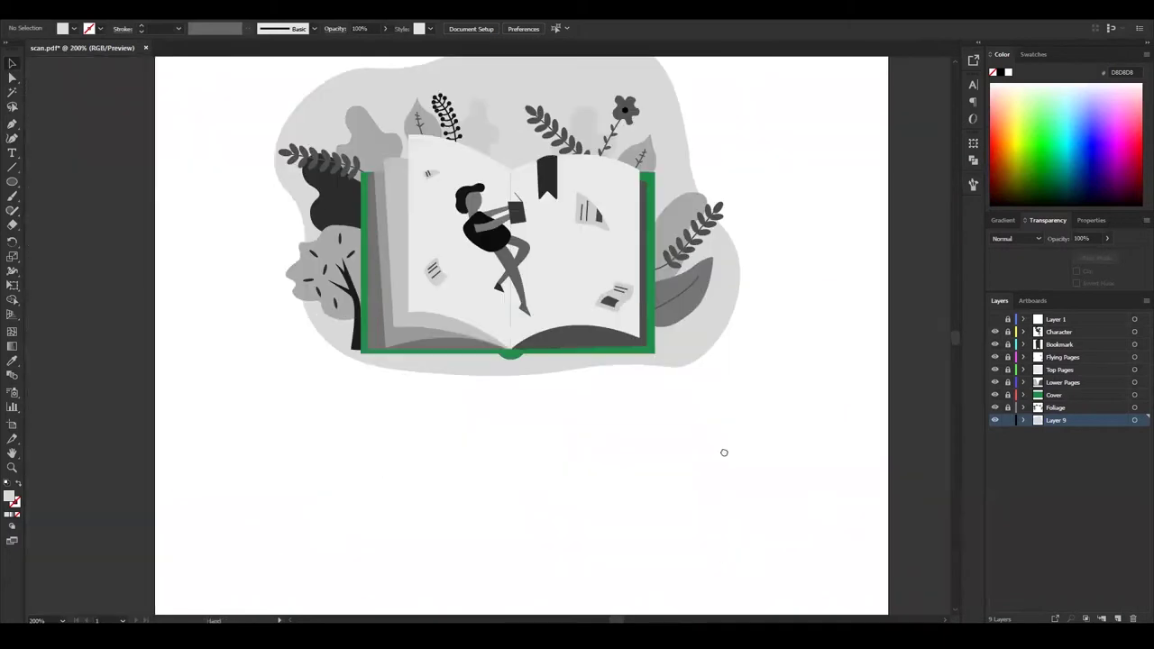
left_click_drag(373, 426, 413, 466)
left_click(397, 467)
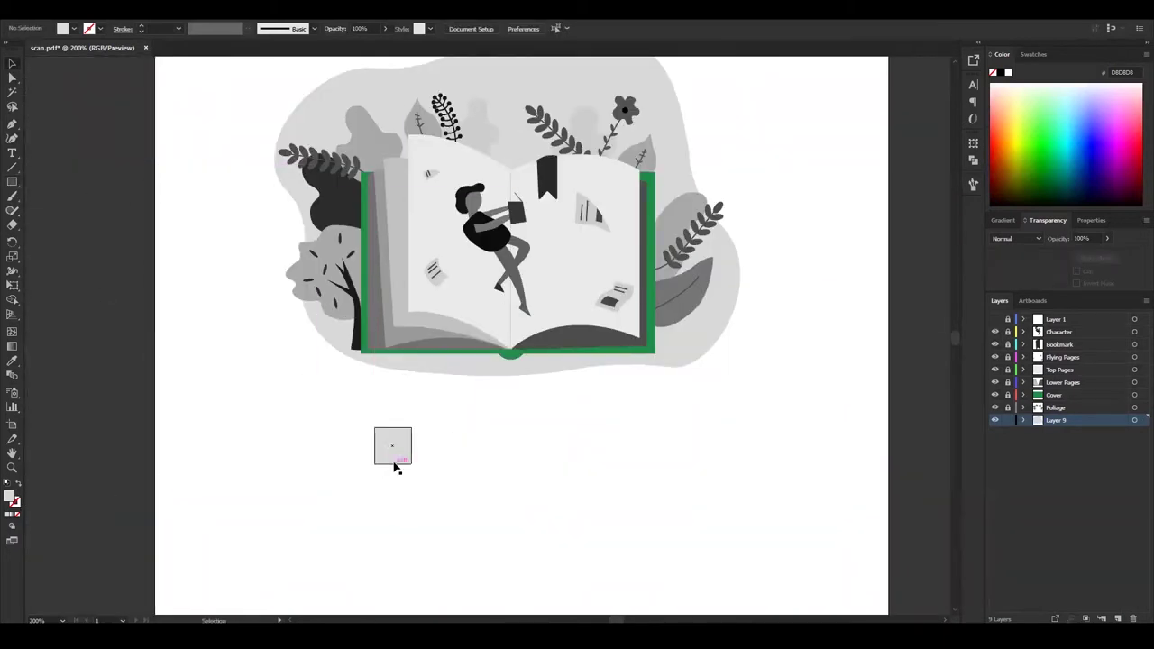
left_click_drag(1060, 432, 1059, 321)
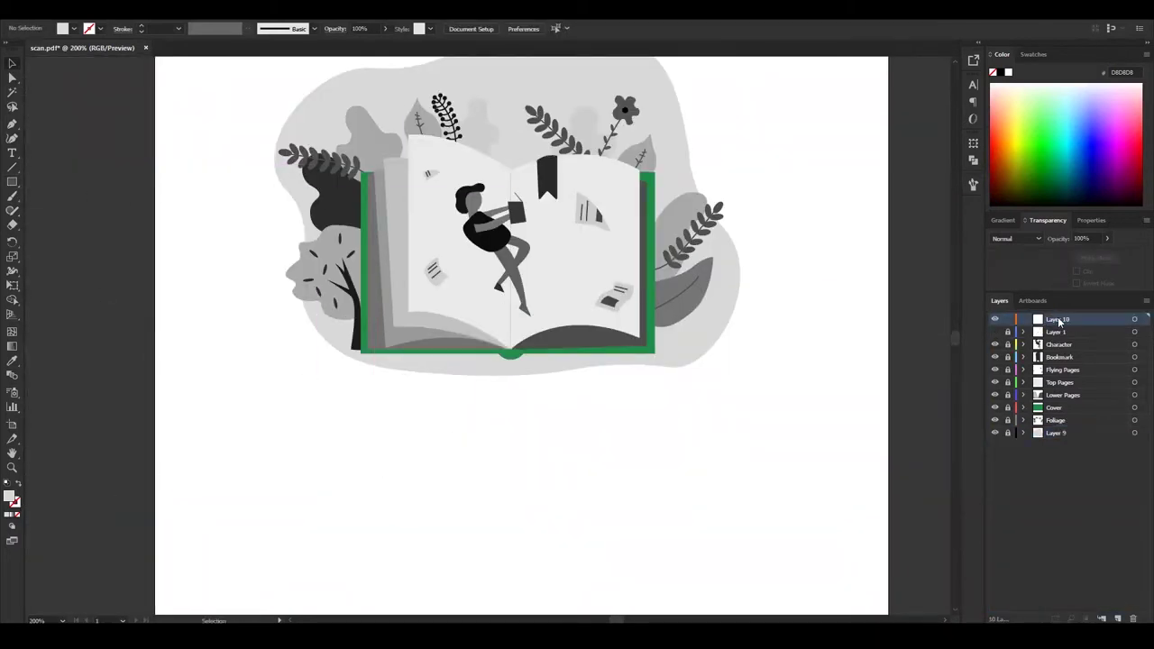
Duplicate the square into a row and give the first square a light grey fill.
left_click_drag(389, 466, 463, 466)
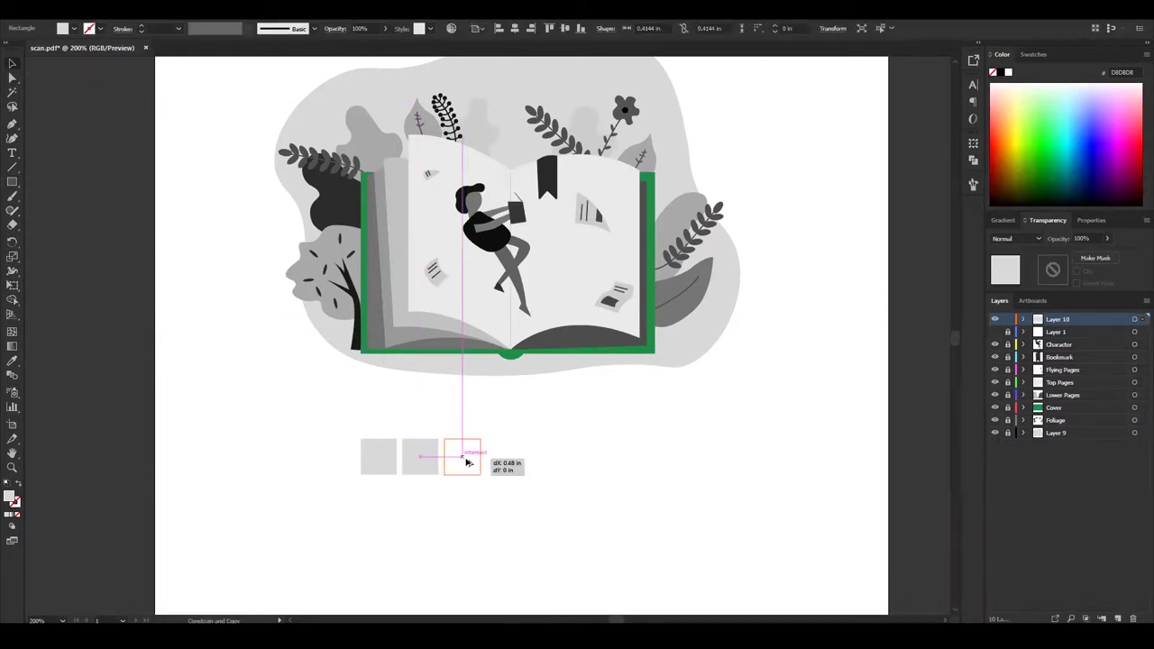
key("ctrl+d")
key("ctrl+d")
key("ctrl+d")
left_click_drag(674, 516, 561, 487)
left_click(276, 432)
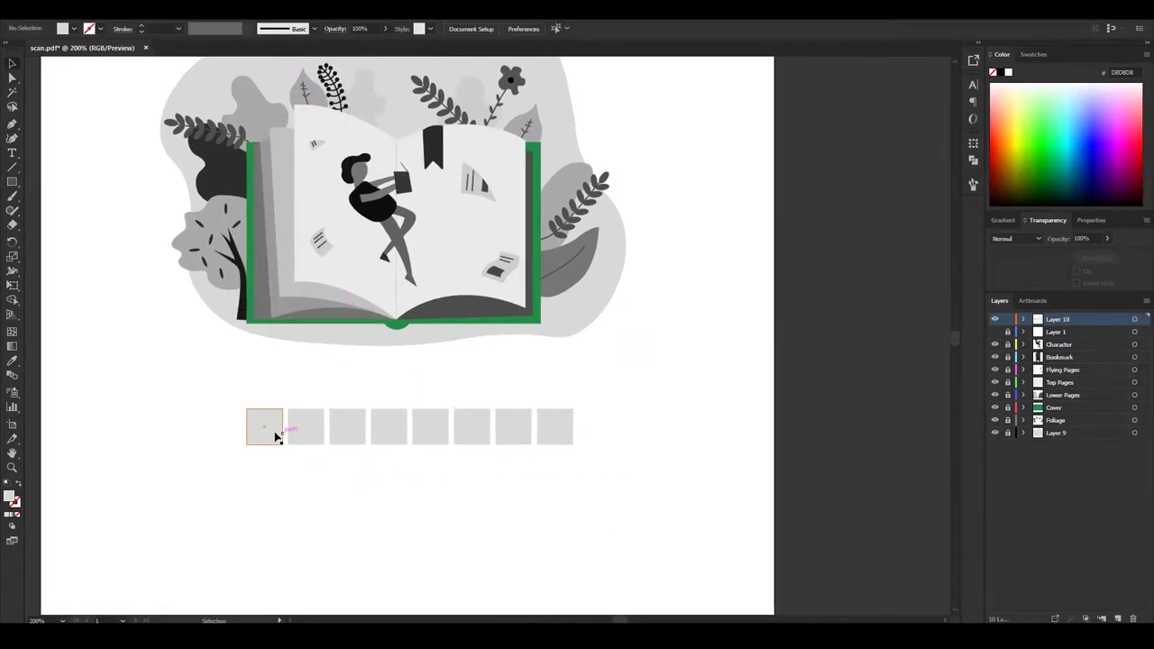
double_click(9, 496)
left_click(700, 259)
Fill the second, third and fourth squares with progressively darker greys.
left_click(306, 427)
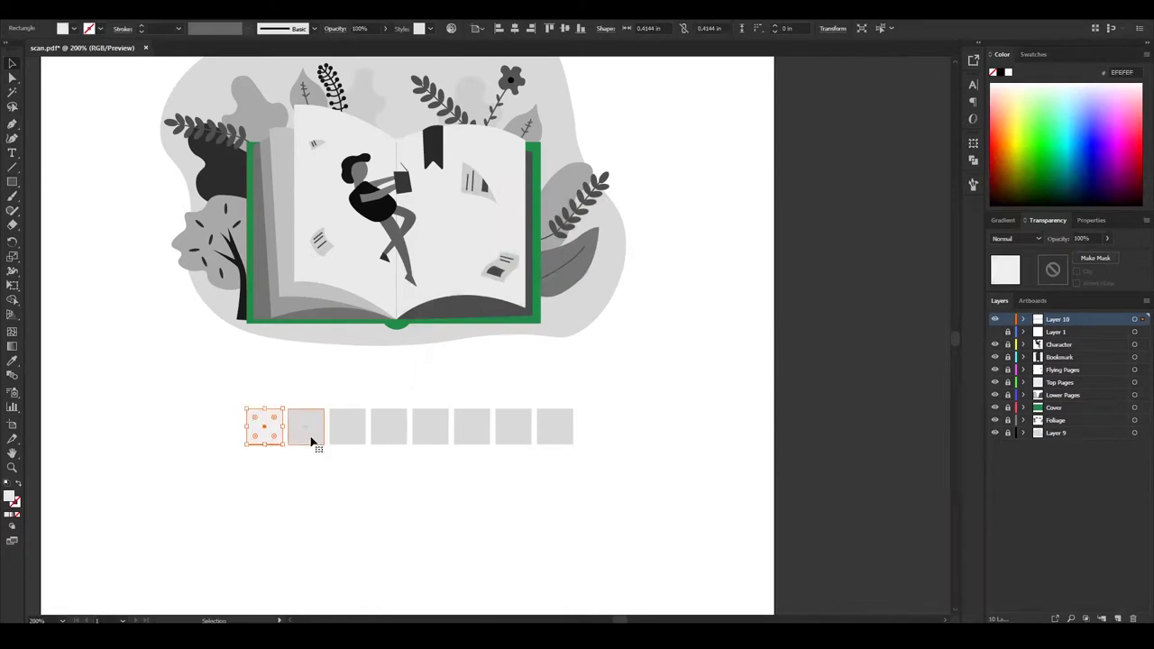
double_click(9, 496)
left_click(703, 241)
left_click(347, 426)
double_click(9, 496)
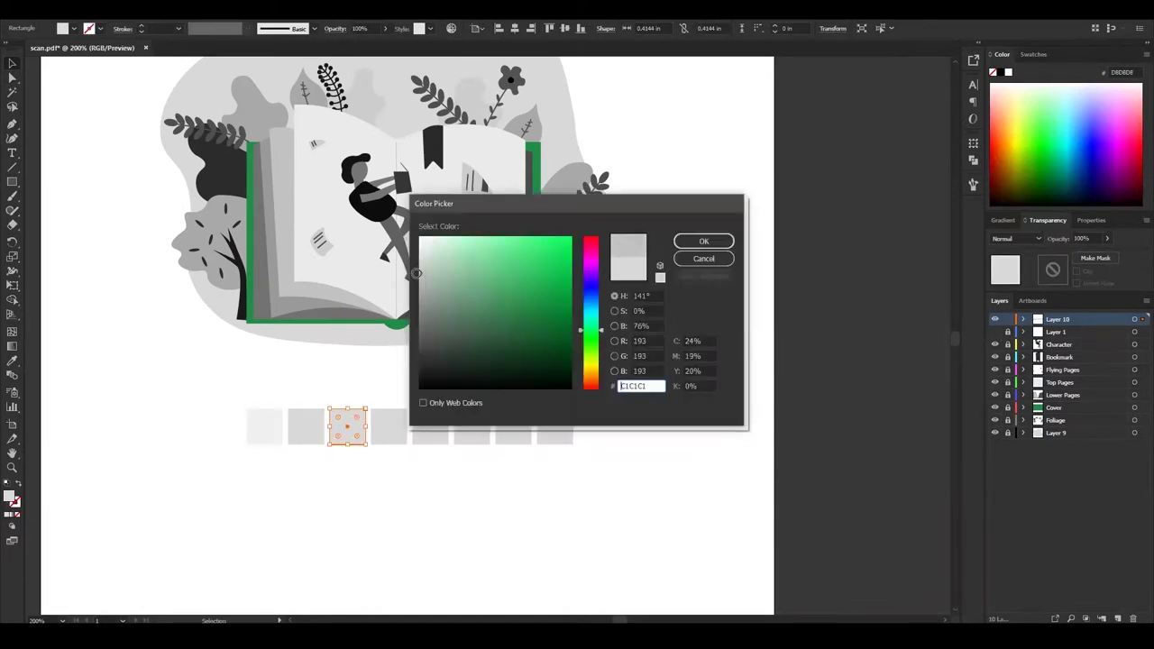
left_click(703, 241)
left_click(388, 426)
double_click(9, 496)
left_click(703, 241)
Set swatch fills to hex 989898 and give the fifth square 7C7C7C.
double_click(9, 496)
type("989898")
key("Return")
double_click(9, 496)
type("989898")
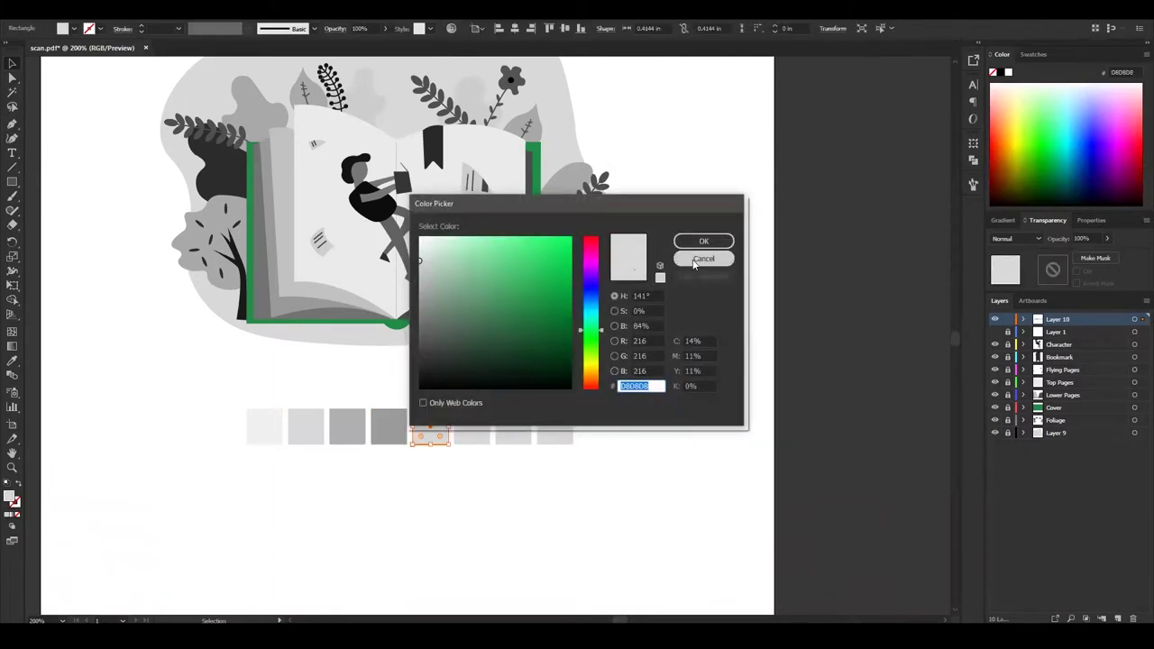
key("Return")
double_click(4, 499)
type("7C7C7C")
key("Return")
Fill the sixth square with 5E5E5E and the seventh with 3F3F3F.
left_click(472, 427)
double_click(9, 496)
type("5E5E5E")
key("Return")
left_click(513, 431)
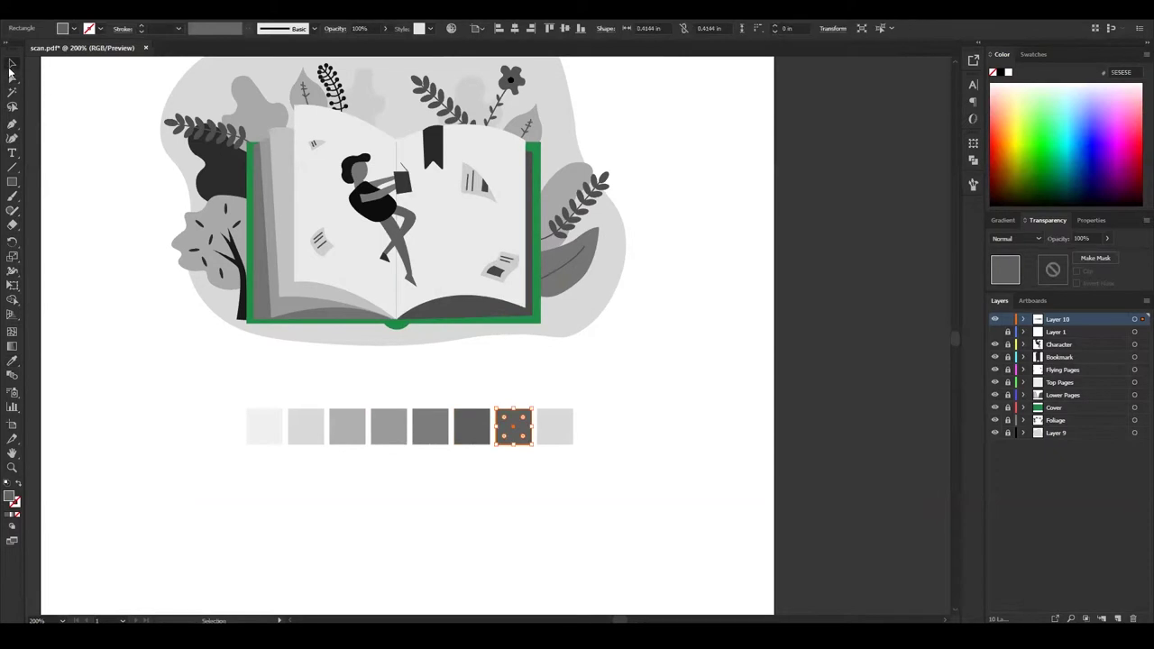
double_click(11, 497)
type("3F3F3F")
left_click(701, 241)
Fill the last square with 232323 and bring the swatch row into view.
double_click(14, 500)
type("232323")
key("Return")
left_click(319, 513)
left_click_drag(494, 305, 580, 382)
key("ctrl+equal")
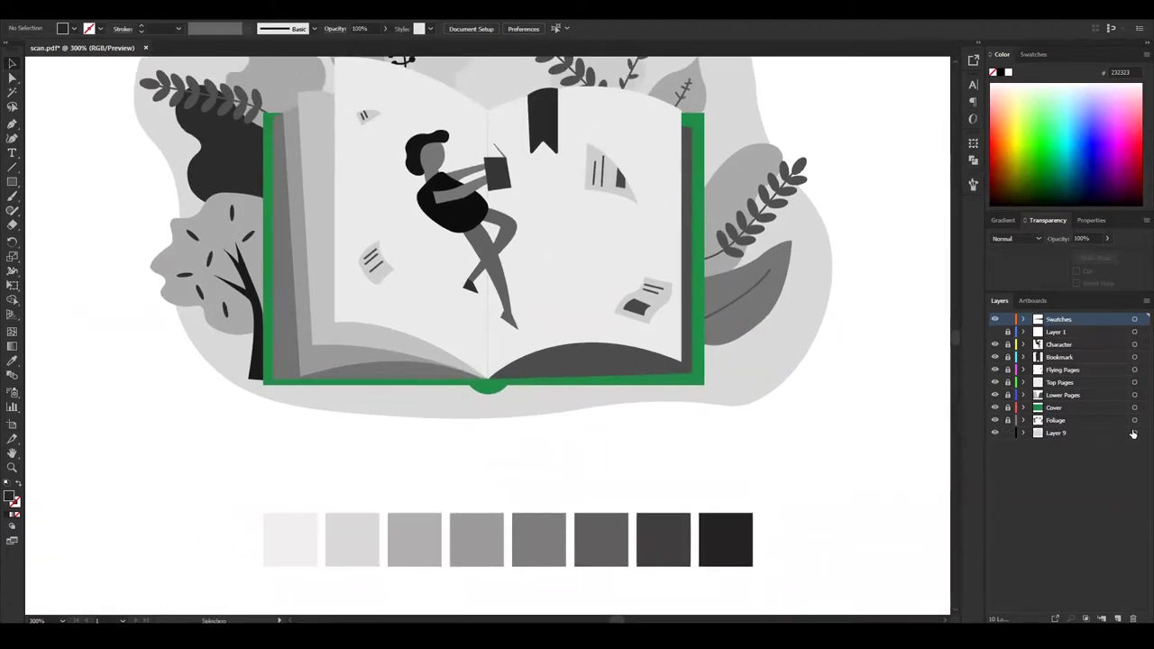
Recolour the large right leaf from the fourth swatch and the right fern dark grey.
left_click(1134, 433)
left_click(781, 485)
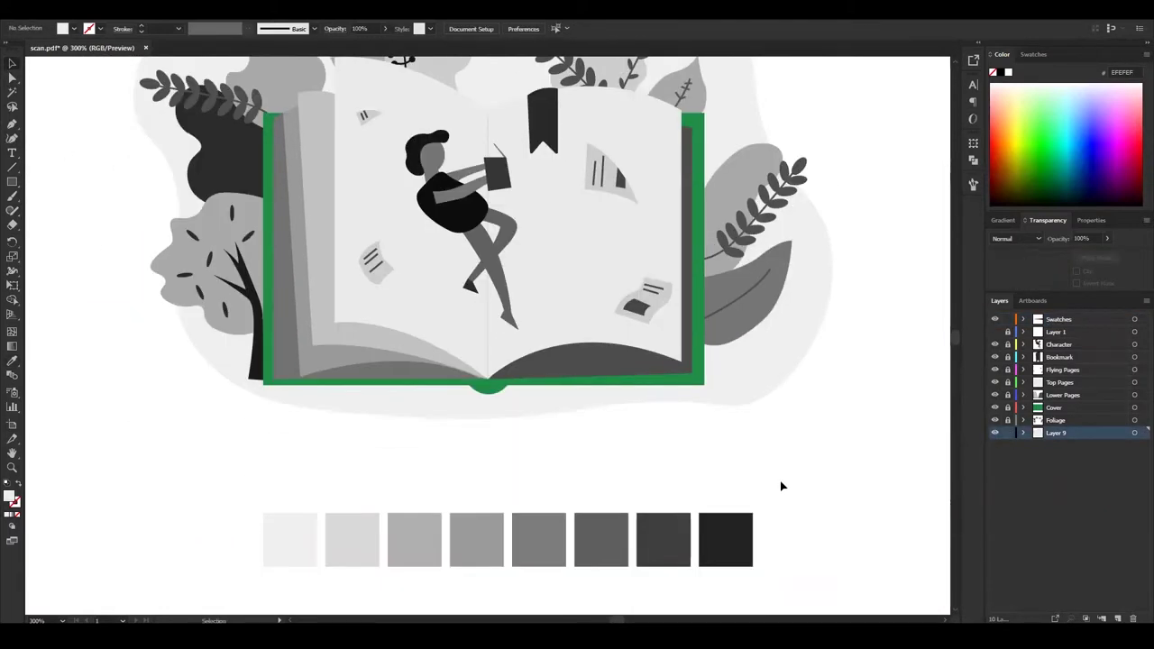
left_click(773, 342)
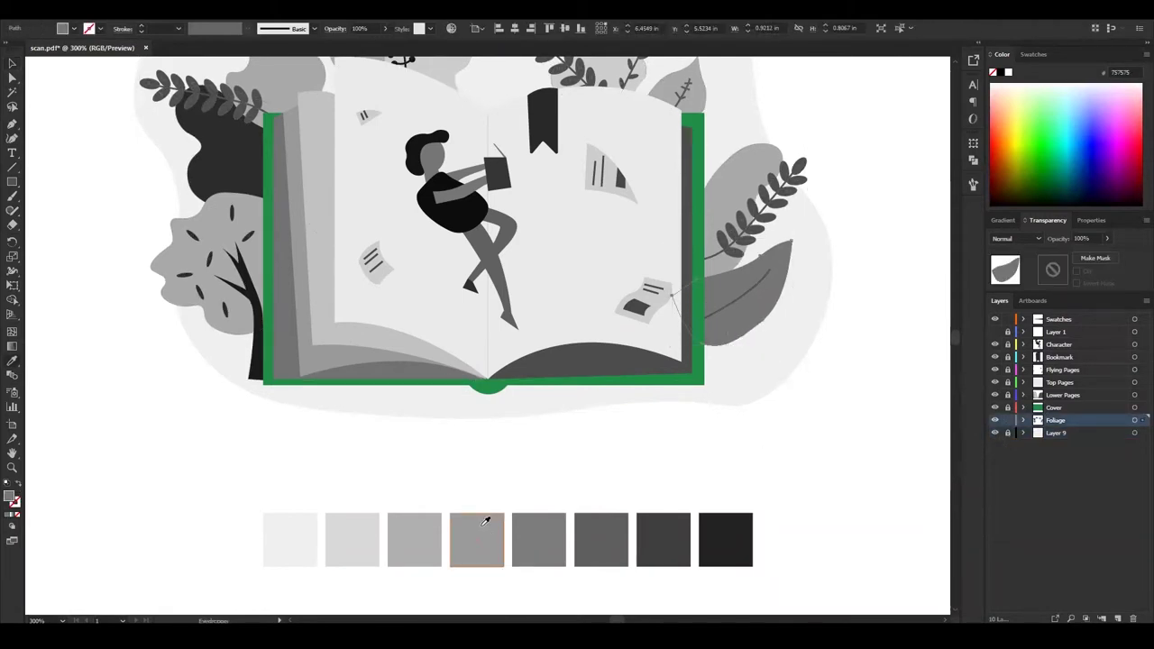
left_click(485, 521)
left_click(796, 174)
key("i")
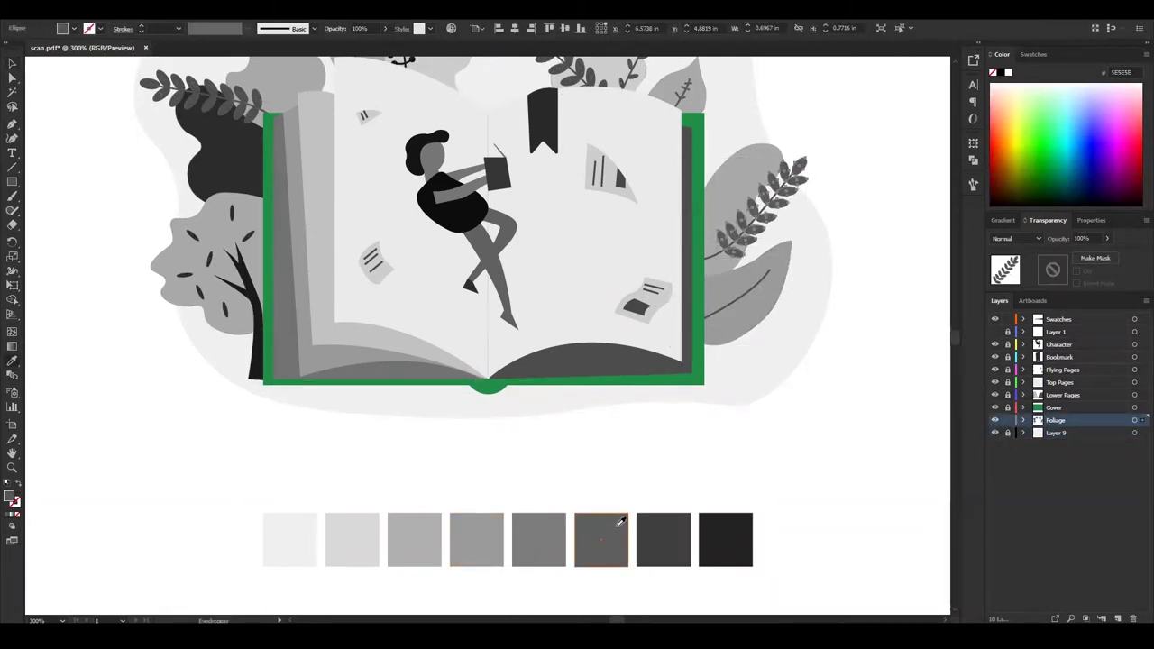
left_click(678, 537)
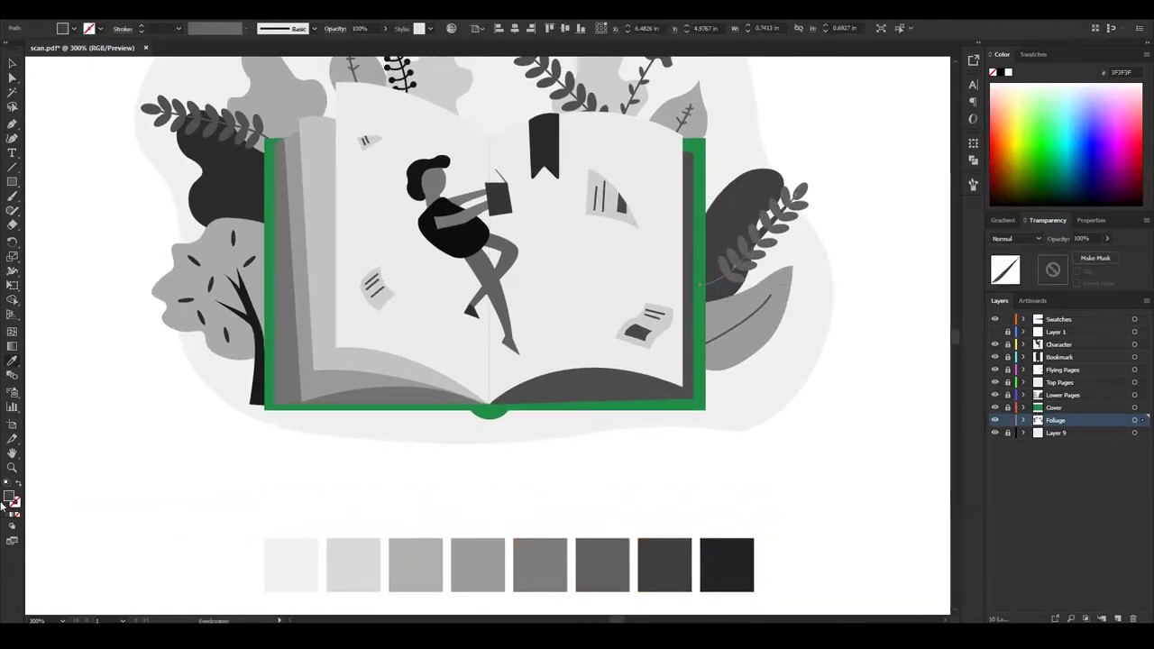
Fill the dark leaf behind the fern with the fifth swatch and the top-right leaf with the seventh.
left_click(762, 214)
key("i")
left_click(556, 549)
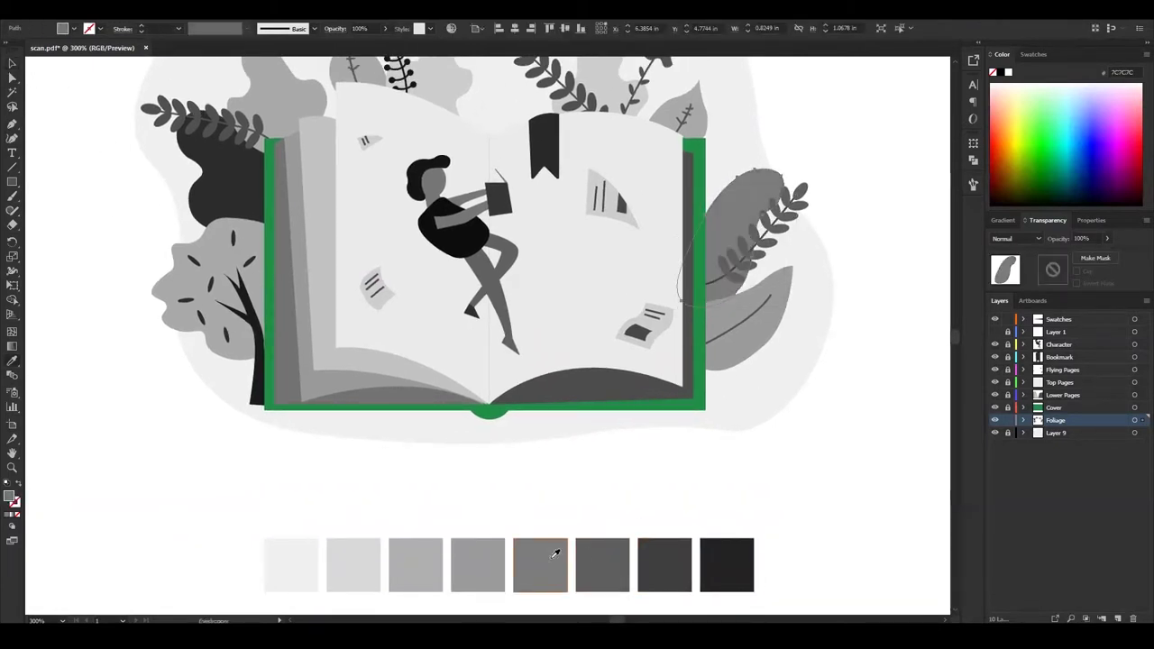
left_click(680, 115)
left_click(663, 546)
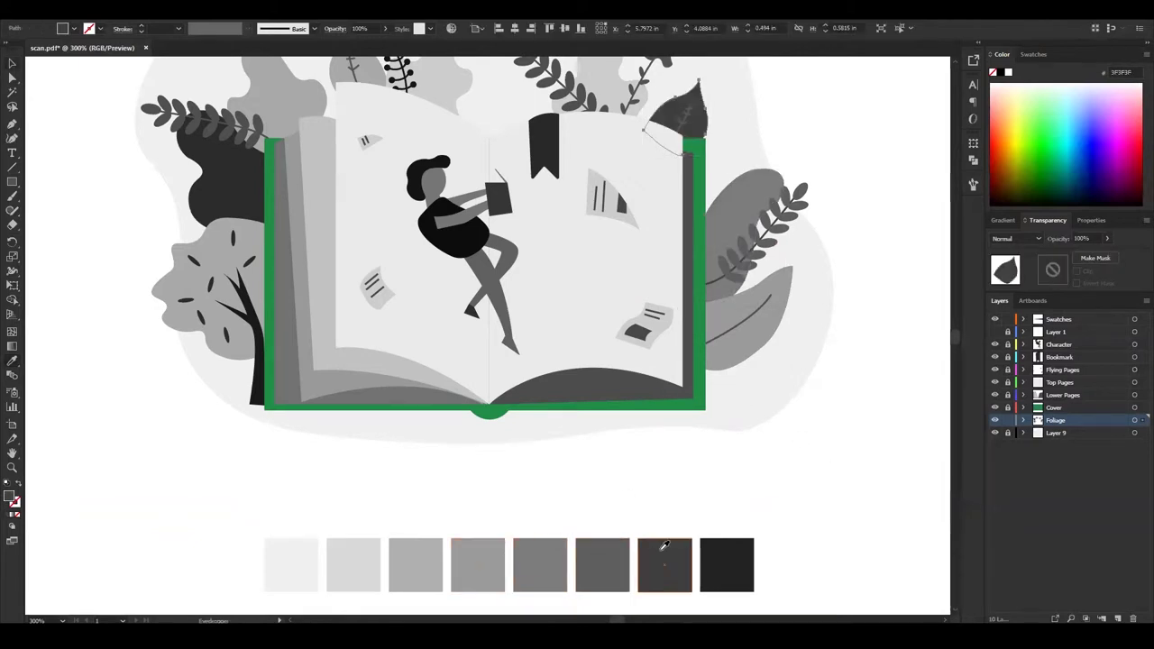
Colour the small vein on the top-right leaf from a light swatch.
scroll(699, 107, "up", 3)
left_click(490, 324)
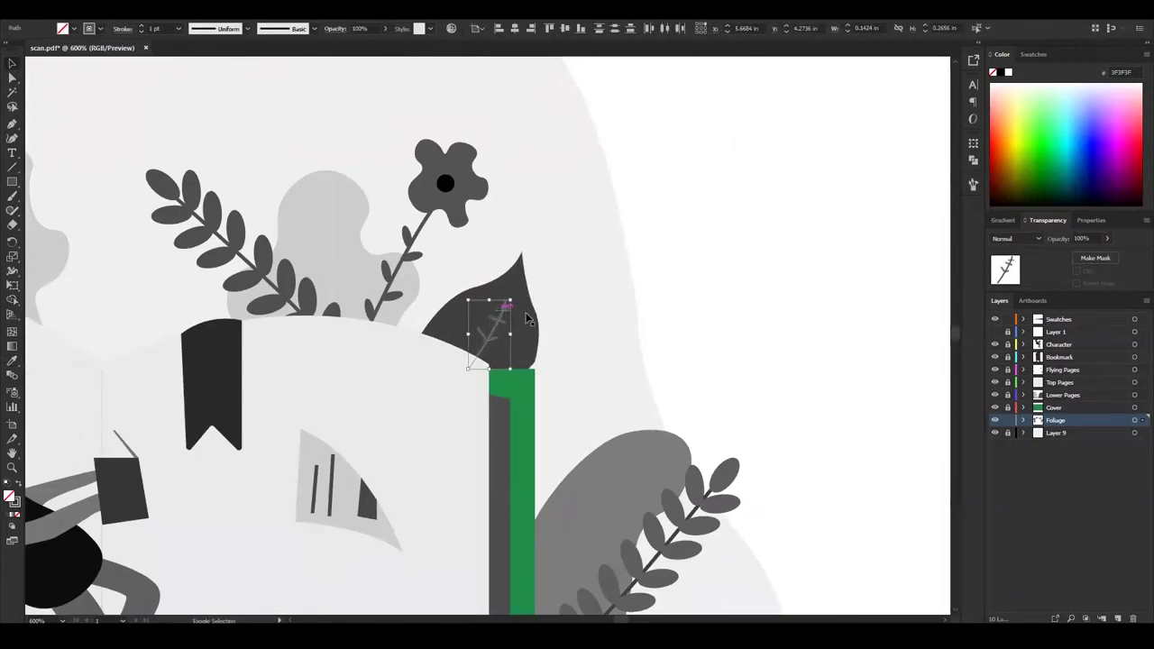
scroll(633, 189, "down", 1)
scroll(633, 190, "down", 5)
scroll(633, 189, "left", 3)
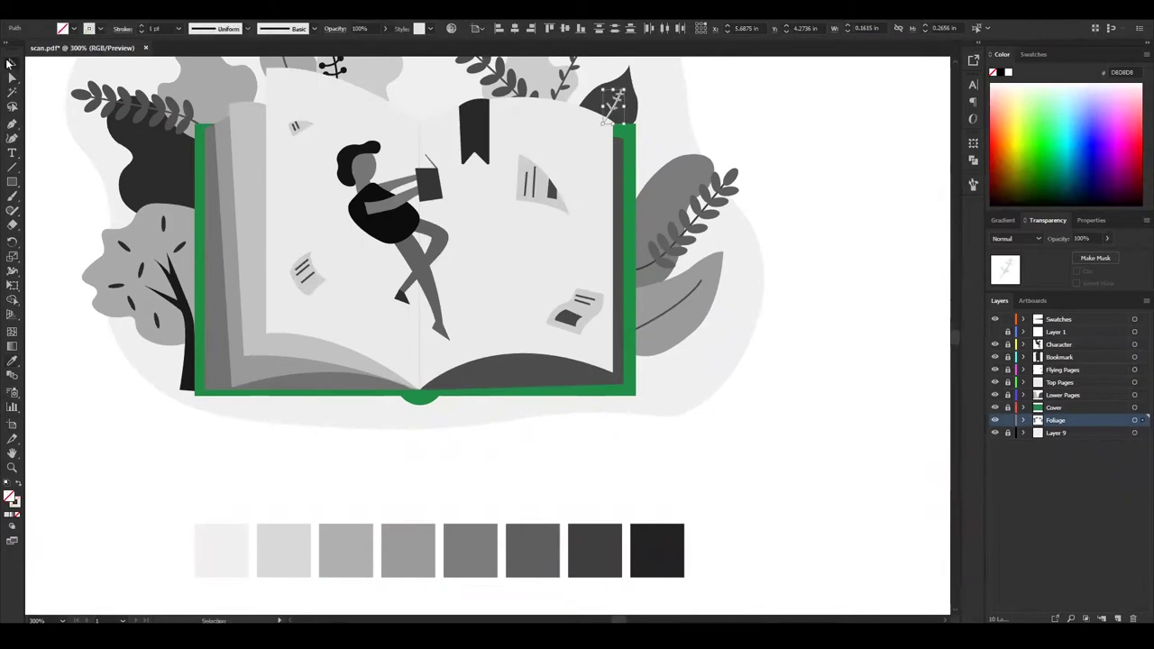
scroll(469, 361, "up", 2)
key("i")
left_click(469, 583)
Fill the grey leaf at the top centre with the darkest swatch grey.
left_click(13, 63)
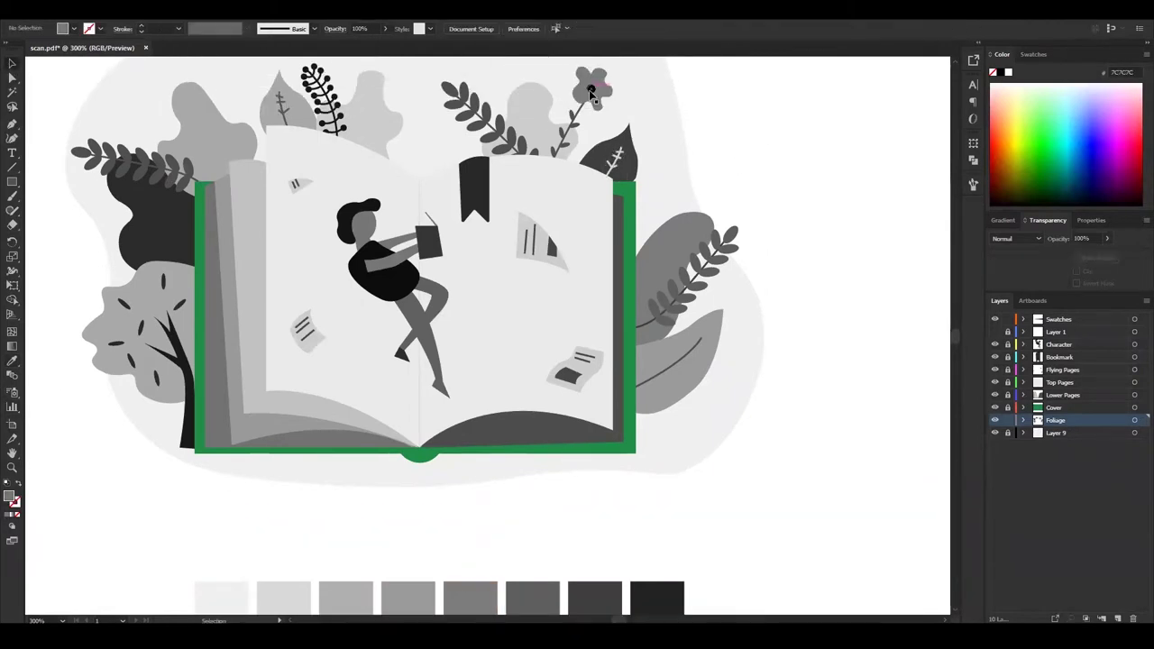
left_click(559, 185)
left_click(578, 120)
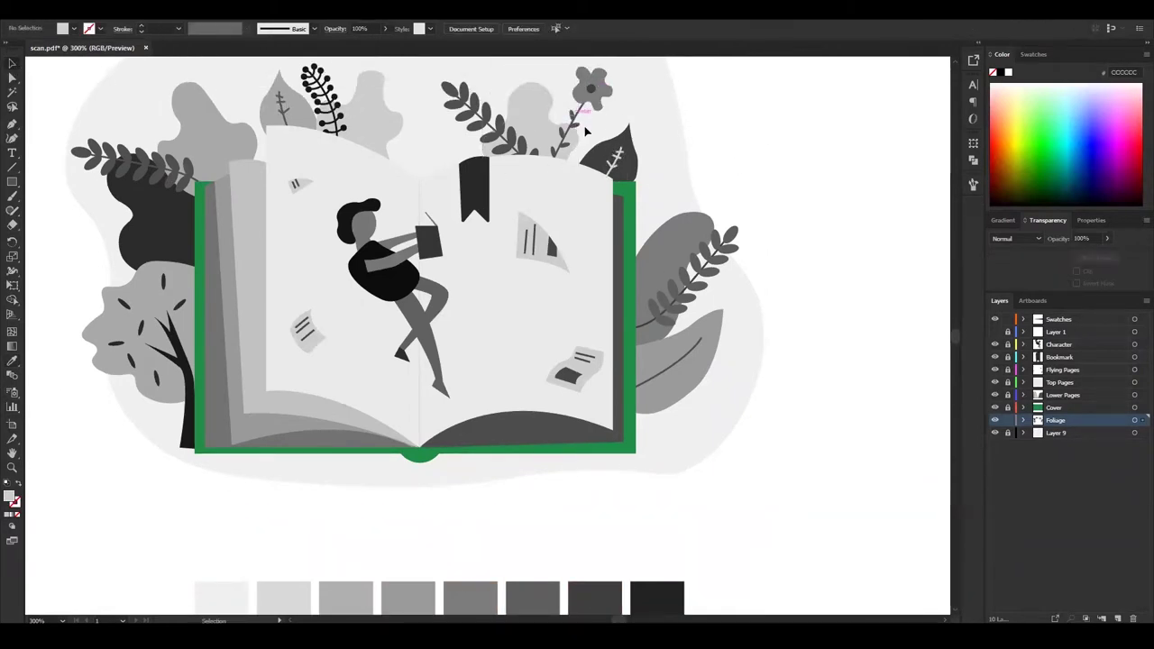
key("ctrl+plus")
key("ctrl+plus")
key("ctrl+plus")
key("ctrl+0")
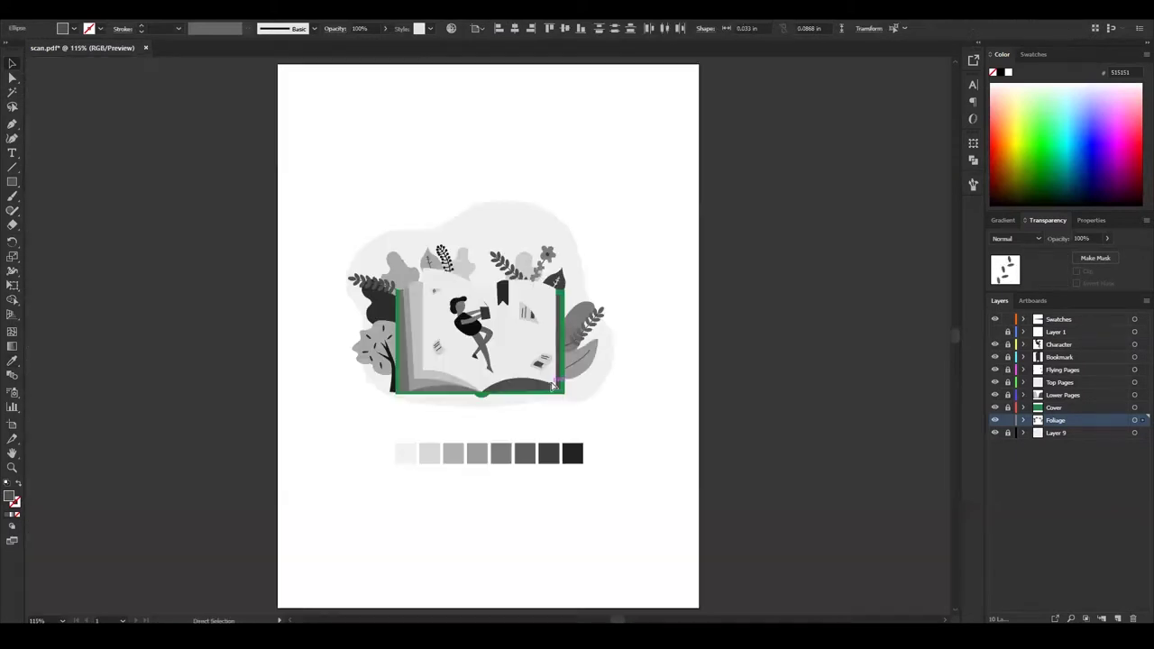
scroll(469, 270, "up", 3)
key("i")
left_click(8, 63)
left_click(538, 149)
key("i")
left_click(415, 123)
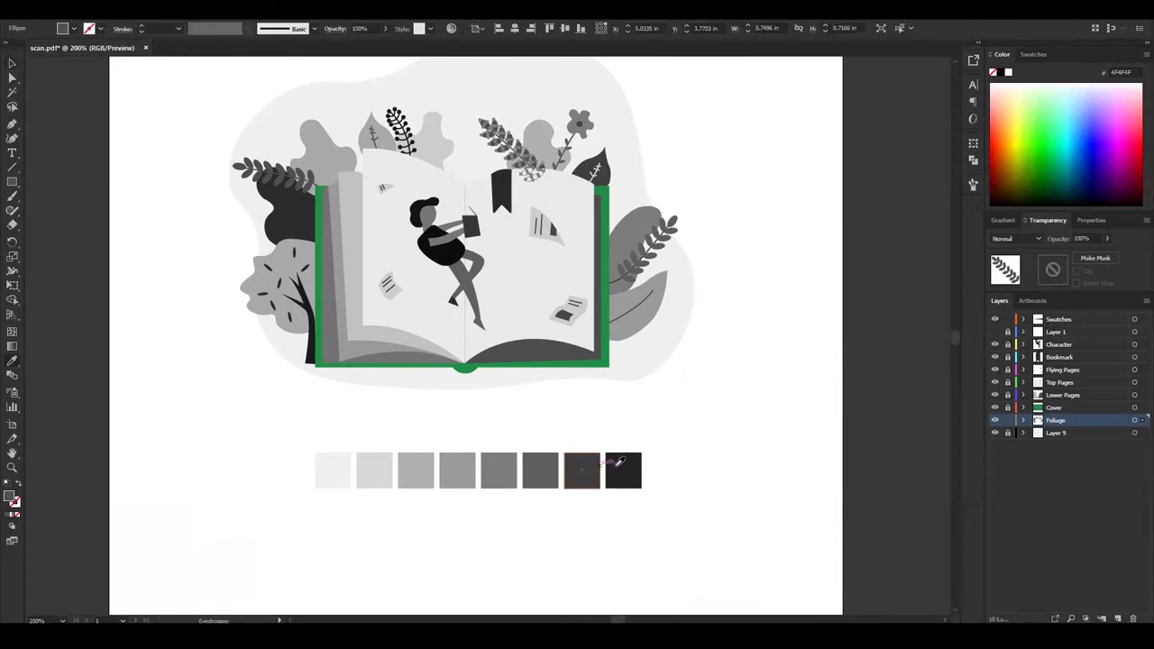
Recolour the top leaves: third swatch, light second swatch, and medium grey for the larger leaf behind.
scroll(432, 298, "up", 1)
left_click(377, 176)
left_click(407, 501)
key("ctrl+alt+bracketright")
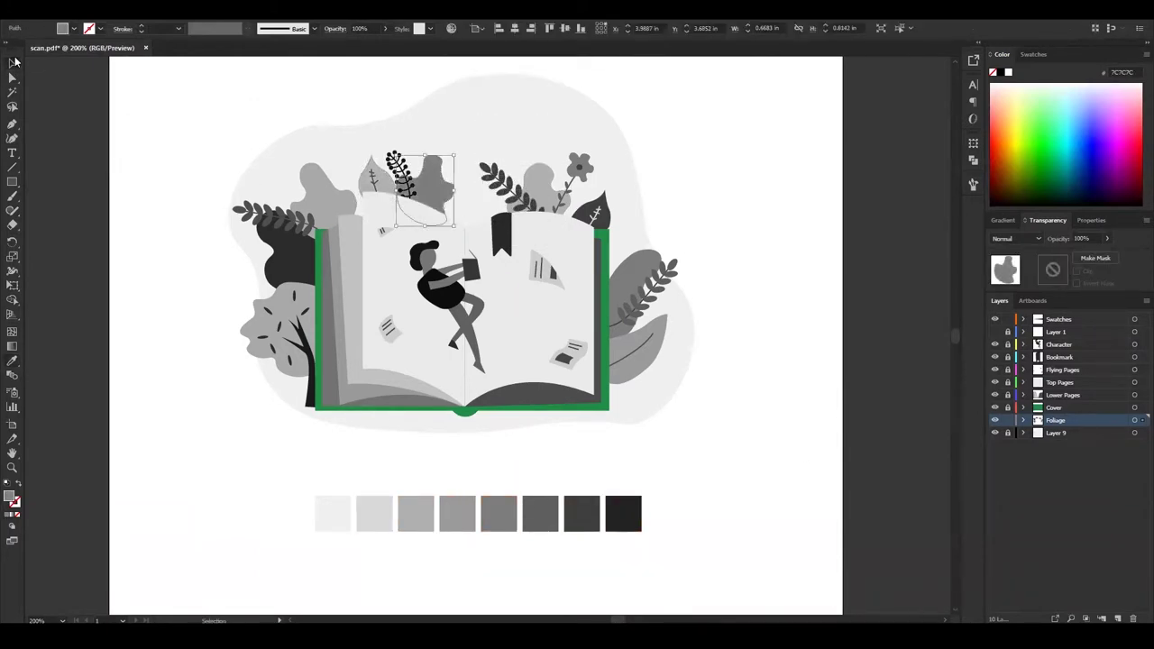
key("ctrl+equal")
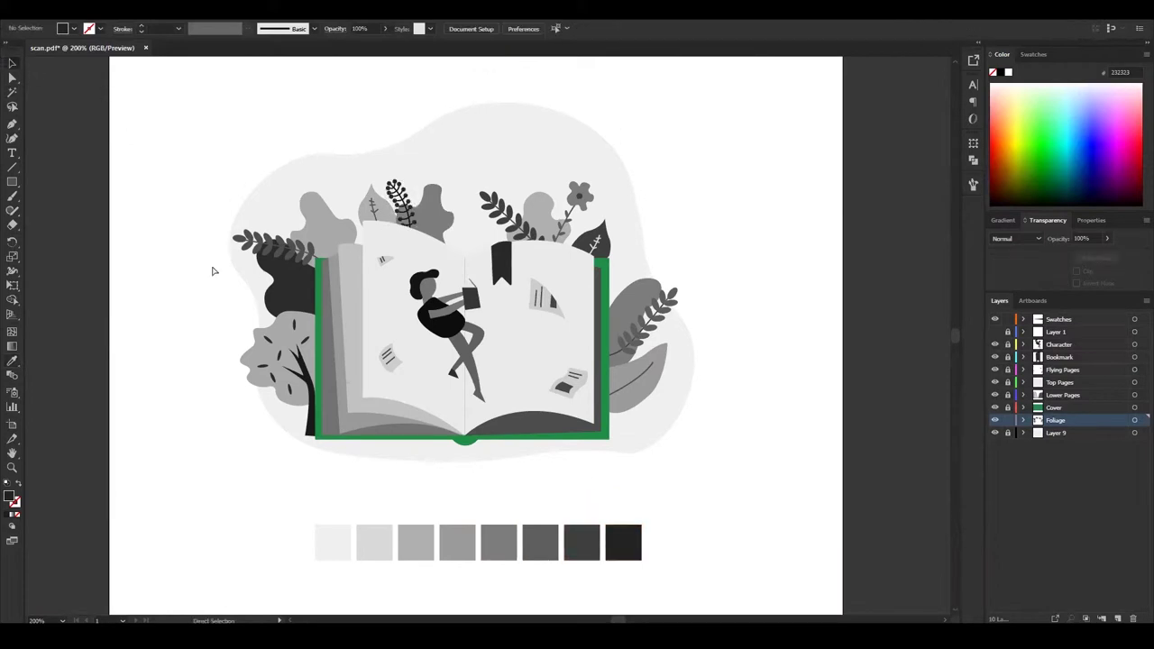
left_click(340, 105)
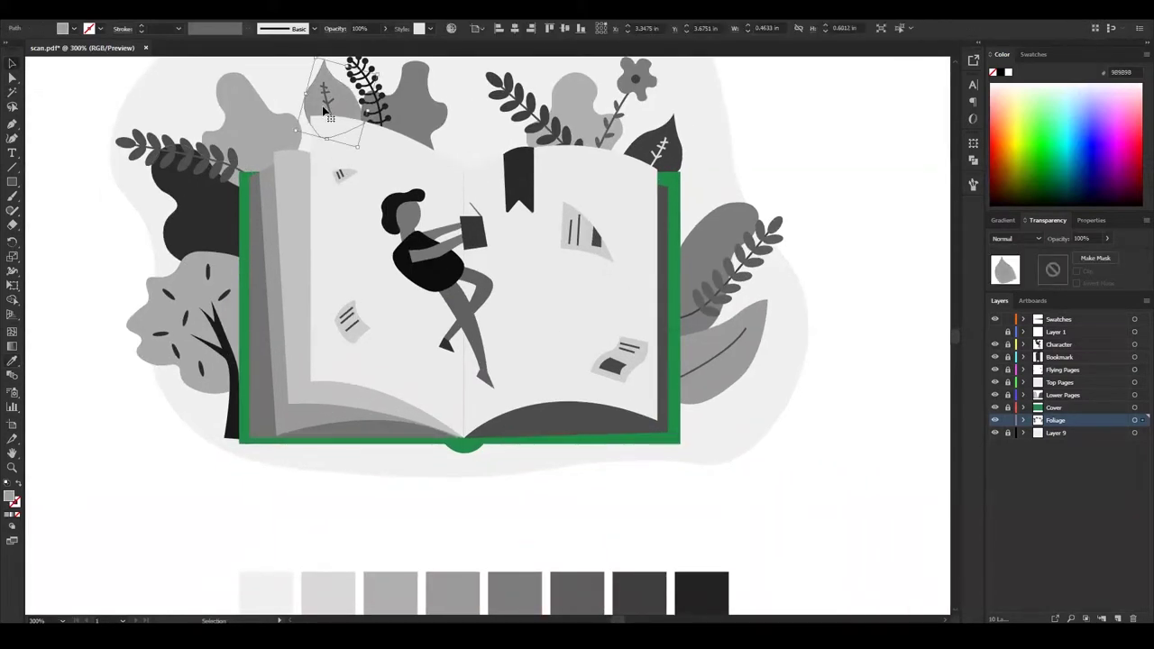
key("i")
left_click(331, 588)
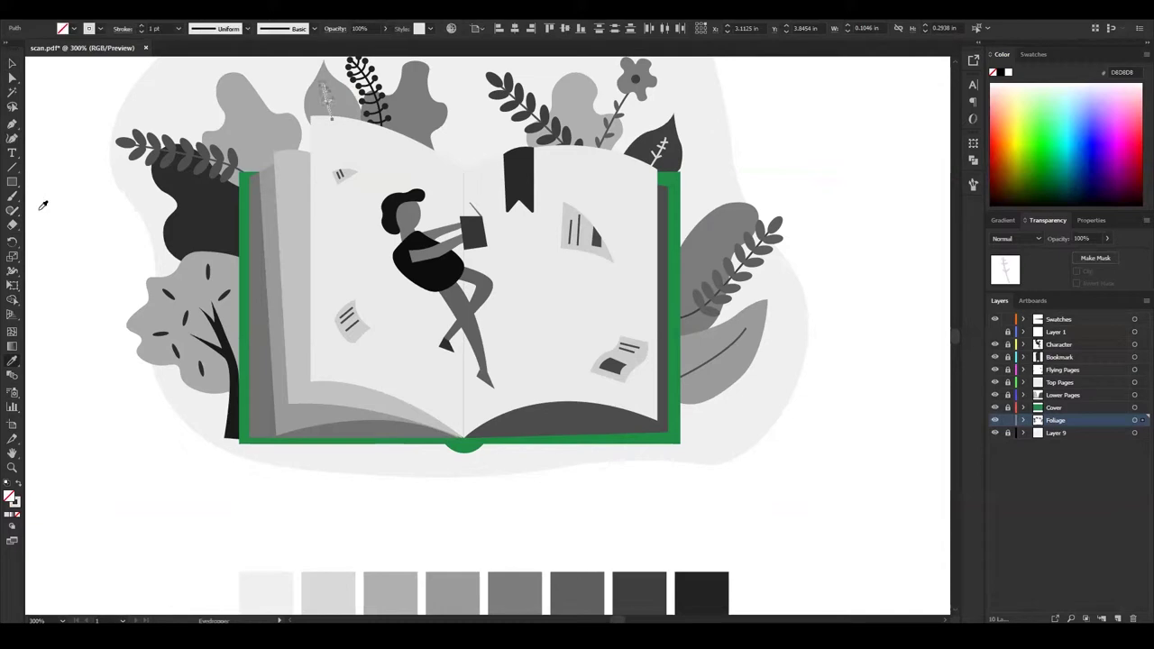
key("ctrl+alt+bracketleft")
left_click(577, 591)
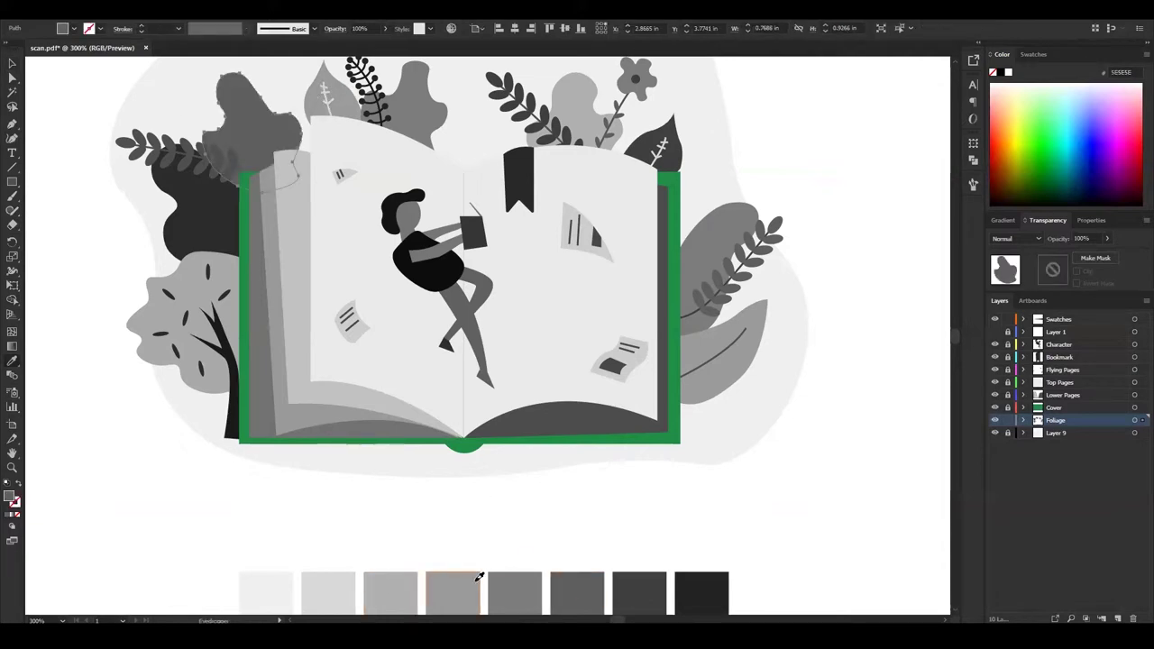
left_click(478, 577)
Fill the dark bush with the seventh swatch grey and apply a swatch grey to the tree crown.
key("v")
key("ctrl+shift+a")
left_click(244, 176)
key("i")
left_click(661, 587)
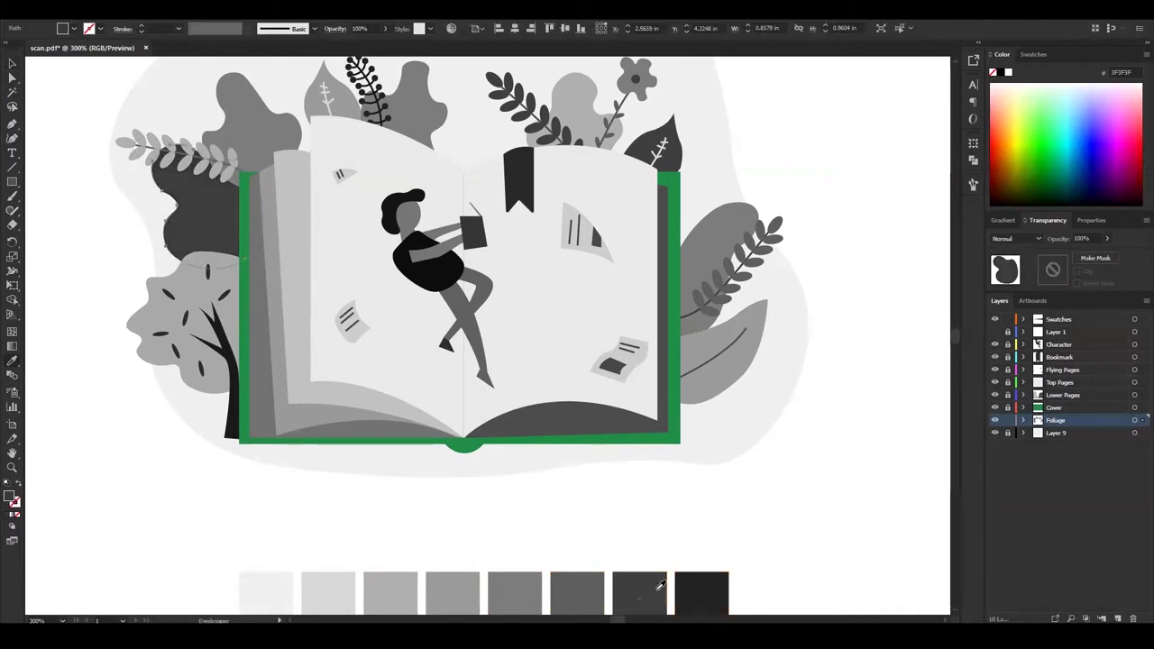
left_click(200, 289, "ctrl")
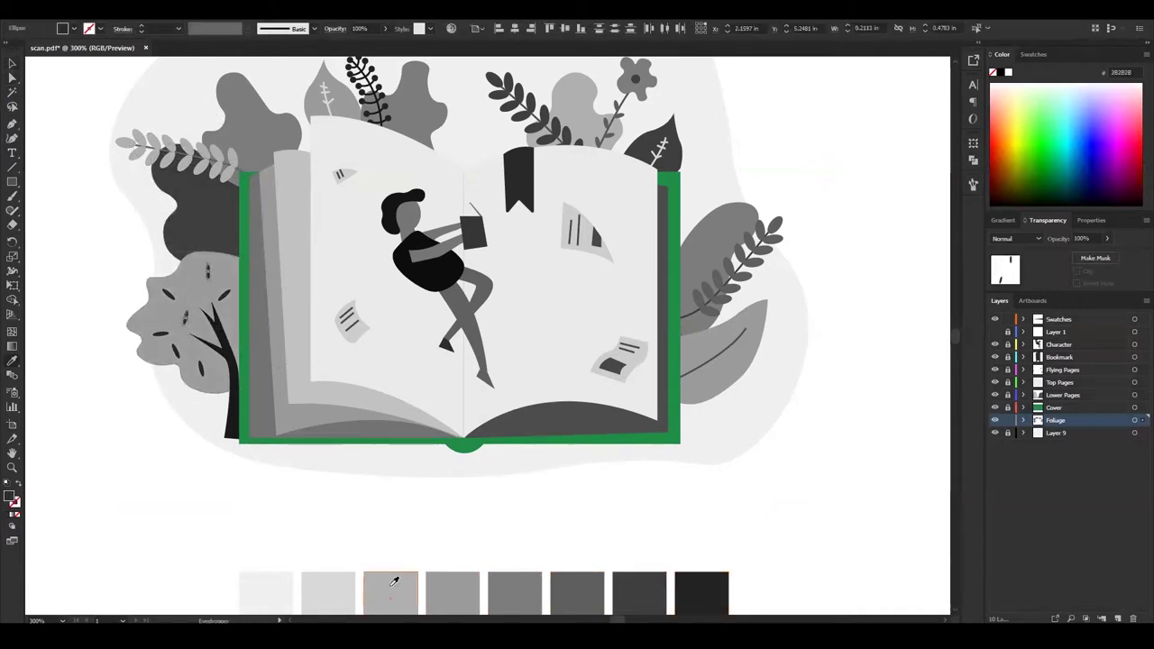
key("v")
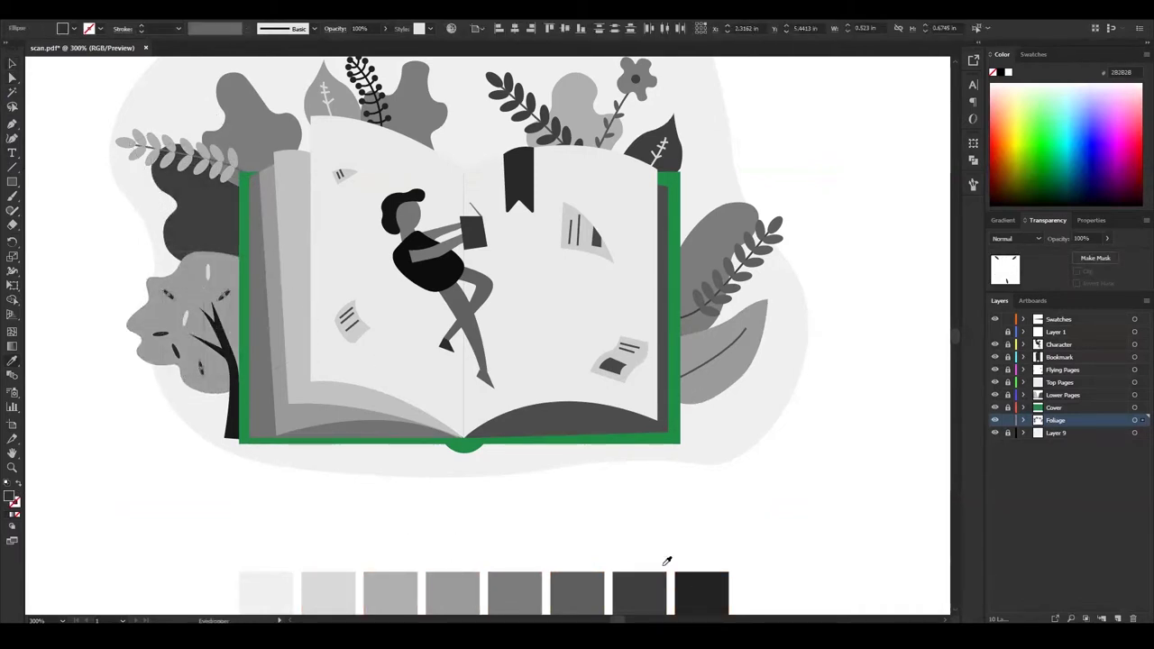
key("ctrl+shift+a")
left_click(165, 340)
key("i")
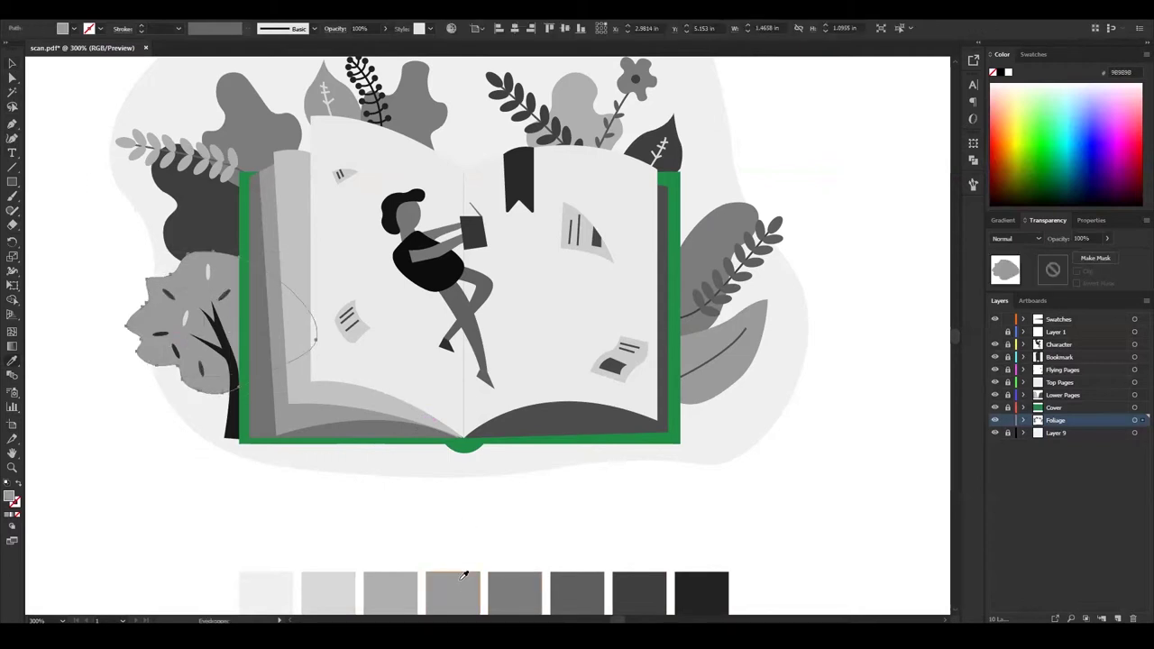
key("ctrl+shift+a")
left_click(708, 582)
Recolour the book cover a muted green after trying a dark swatch grey.
key("v")
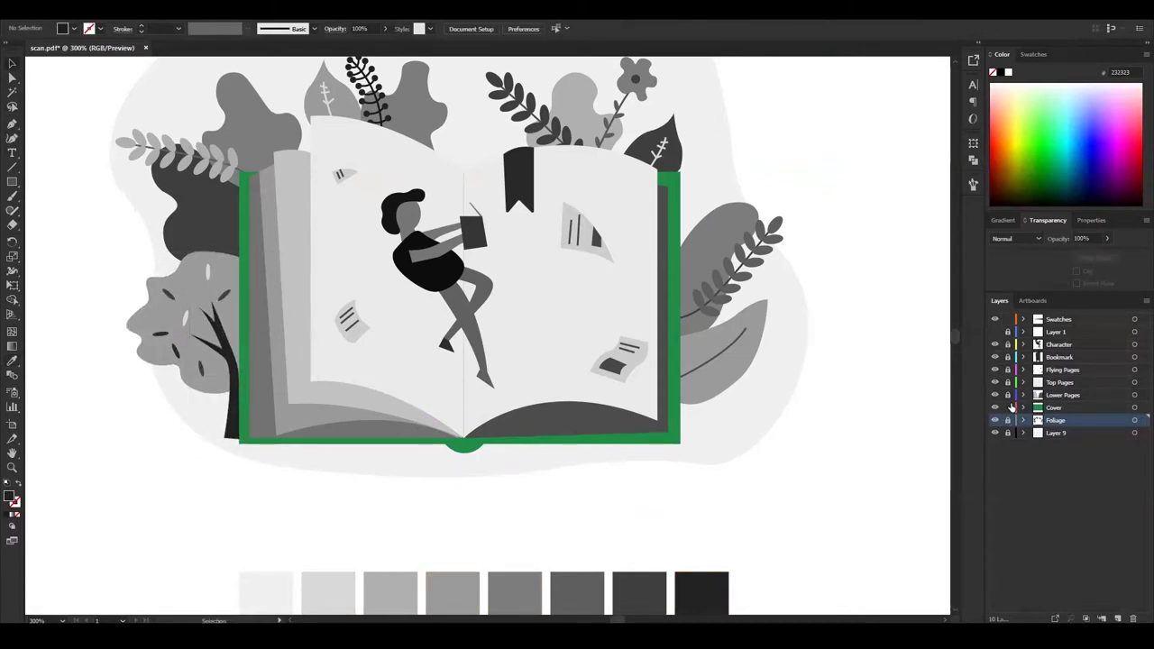
left_click(1135, 408)
key("i")
left_click(702, 578)
double_click(9, 499)
left_click(695, 240)
key("ctrl+shift+a")
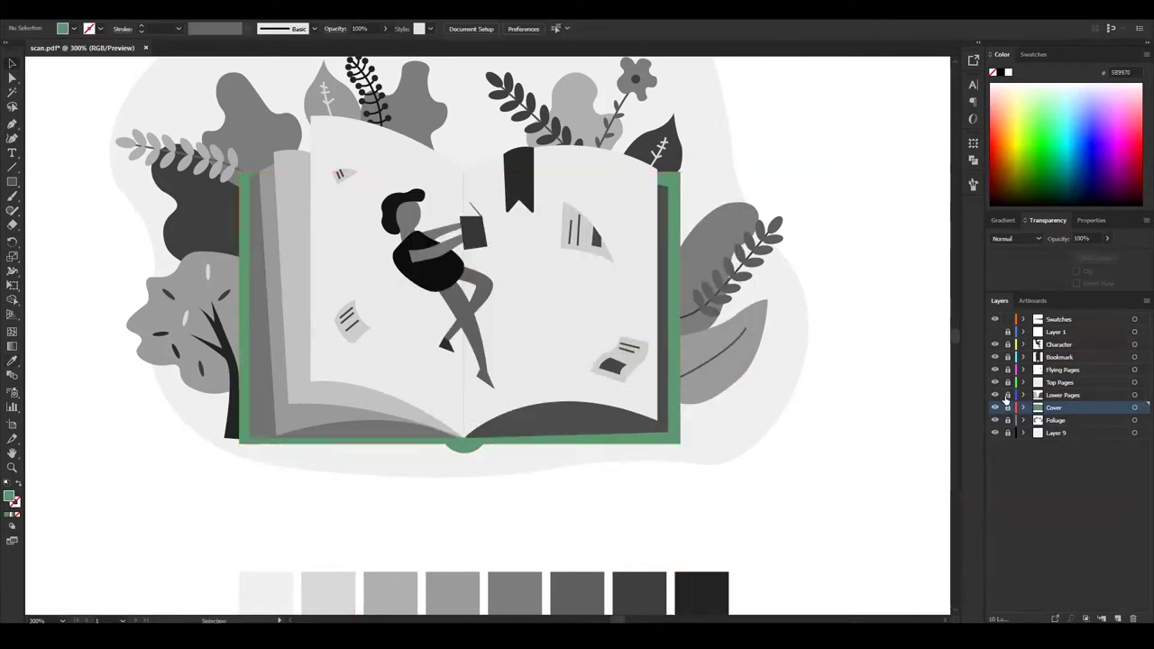
Inspect the Lower Pages layer contents and the bookmark artwork, leaving them unchanged.
left_click(1064, 397)
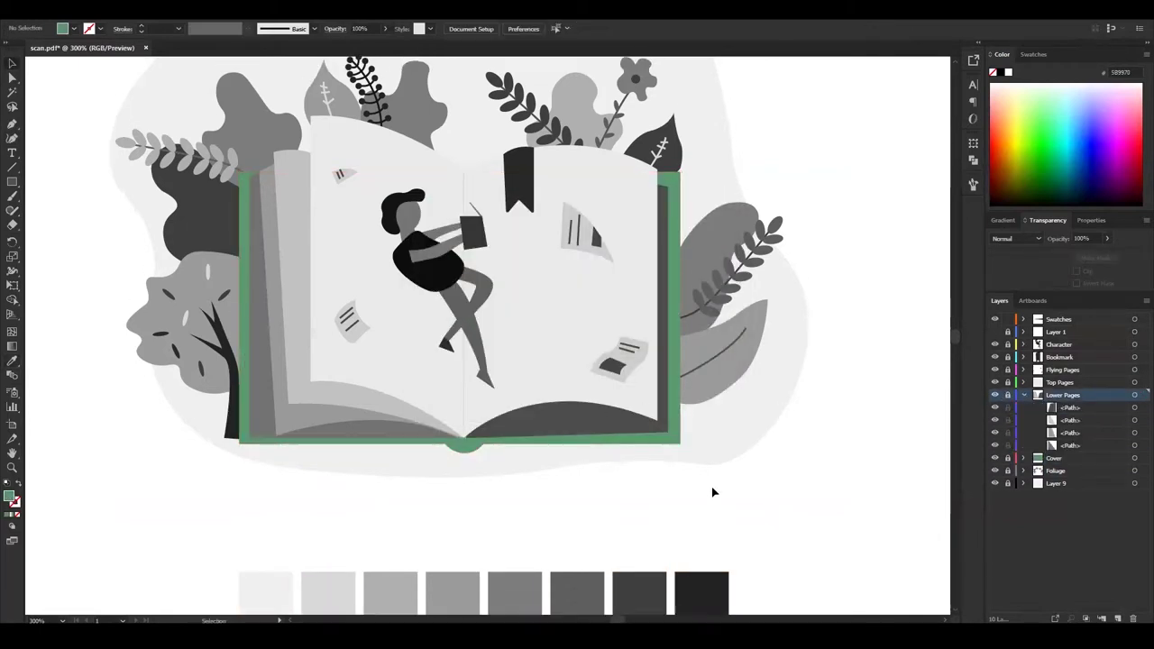
scroll(712, 493, "up", 1)
left_click(1022, 395)
left_click(1135, 357)
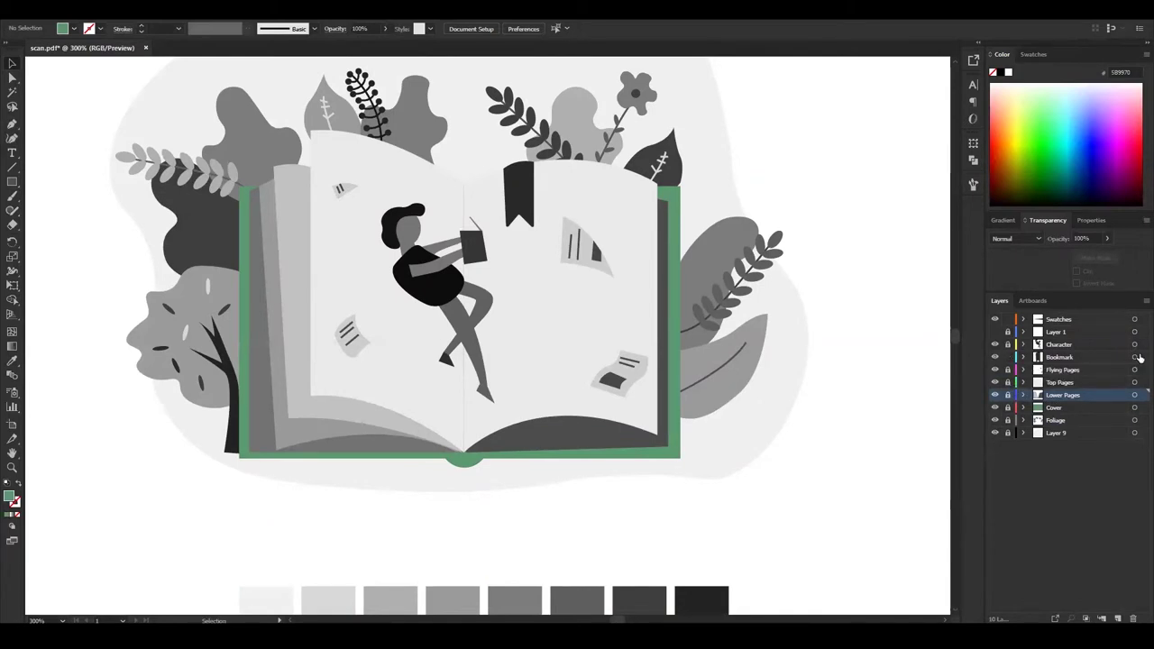
key("i")
key("ctrl+shift+a")
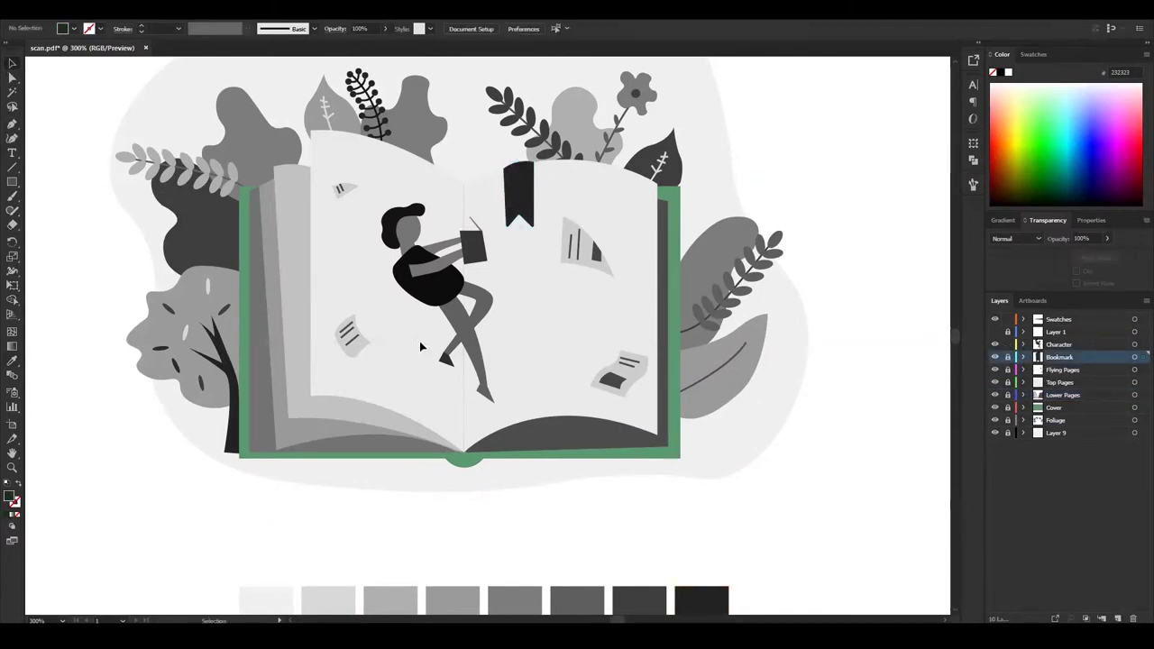
Fill the character's leg with the sixth swatch grey.
left_click(484, 393)
scroll(712, 497, "down", 3)
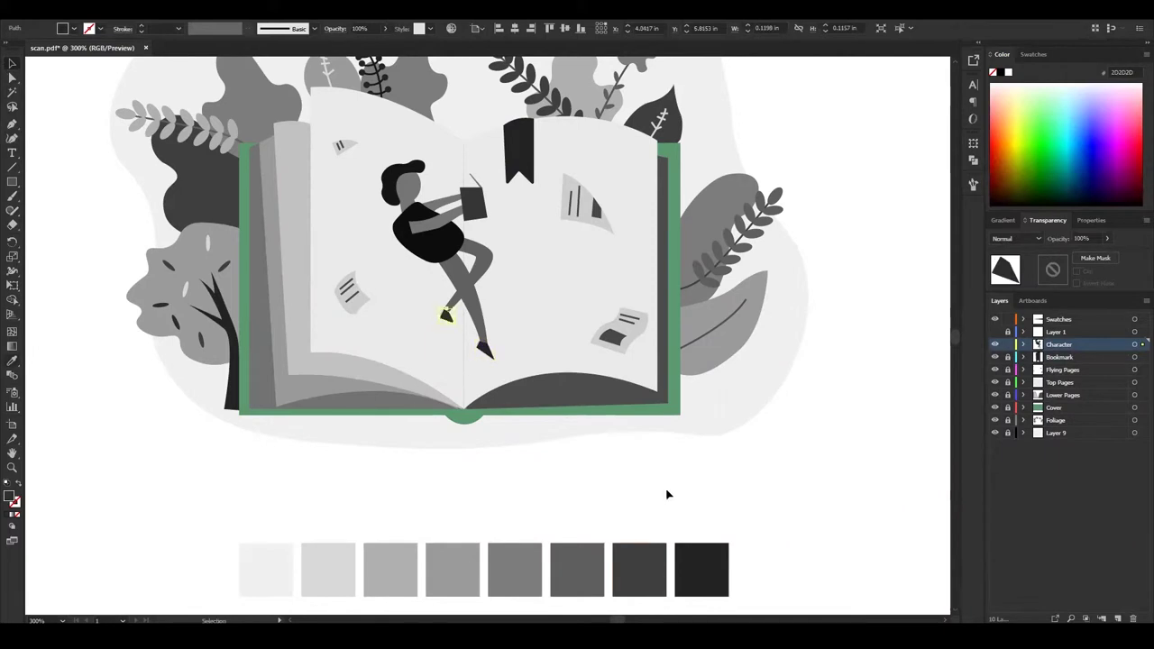
left_click(463, 308)
key("i")
left_click(586, 564)
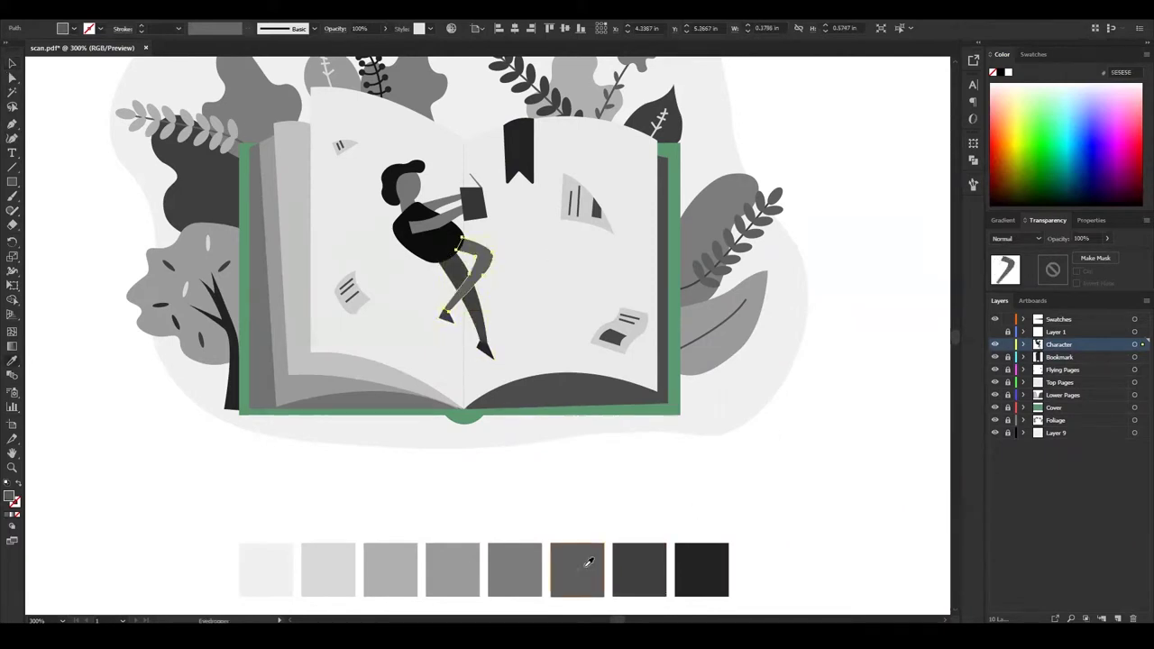
left_click(53, 94)
Fill the character's hair with the seventh swatch grey, then select the held book cover.
left_click(1023, 345)
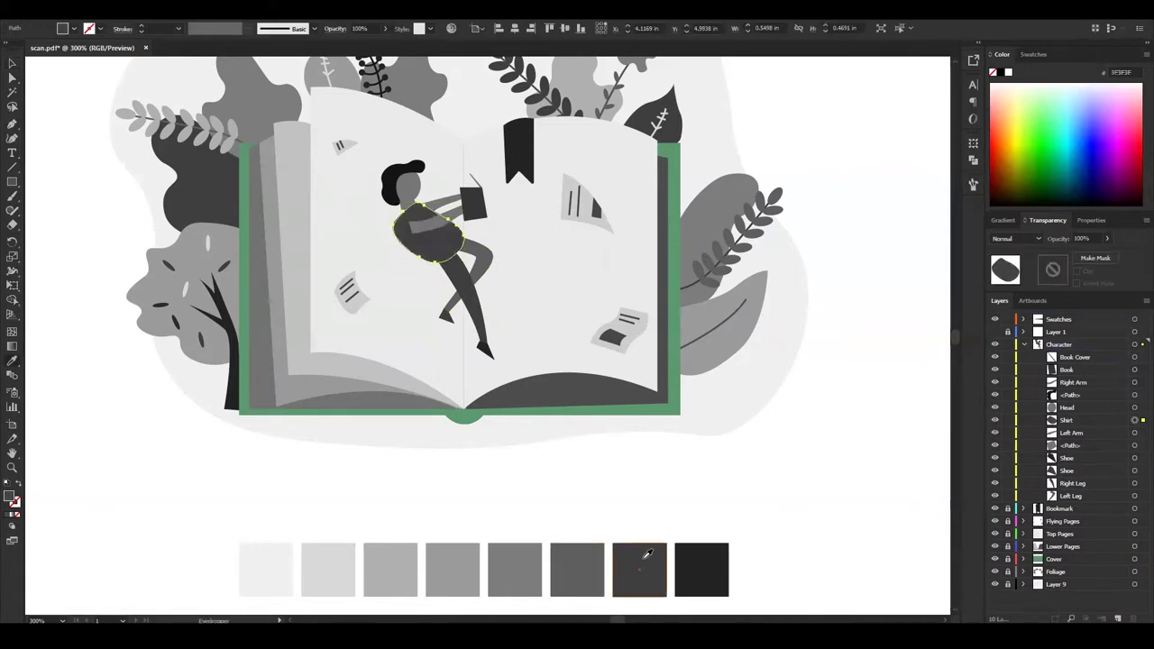
left_click(442, 207)
key("i")
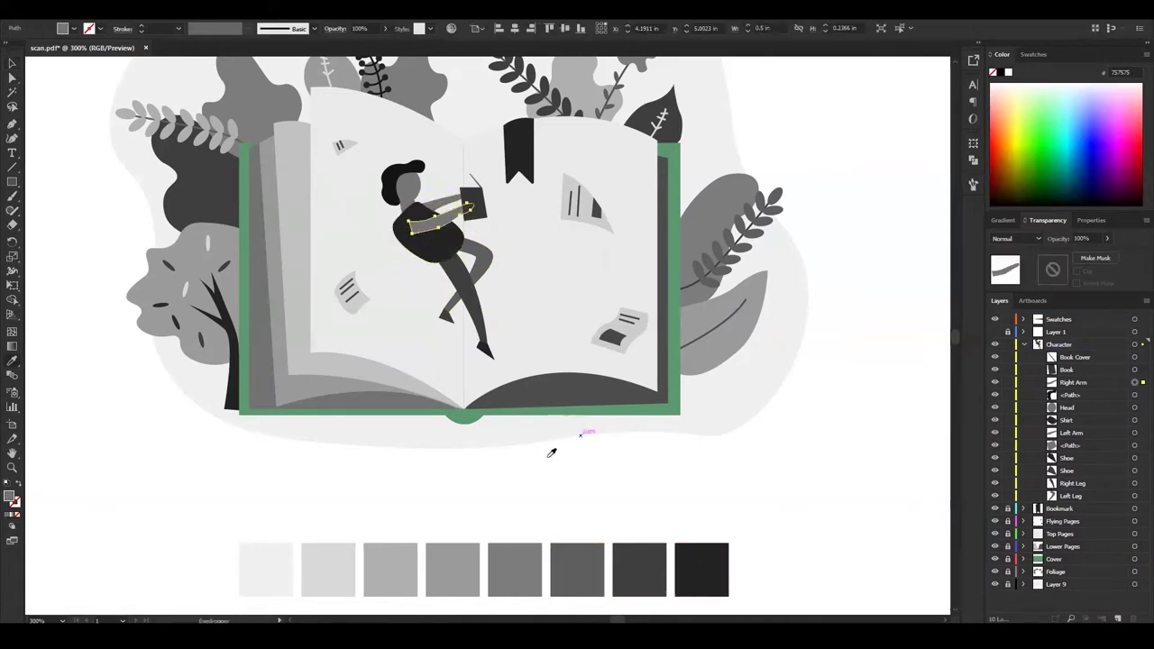
left_click(12, 64)
left_click(410, 206)
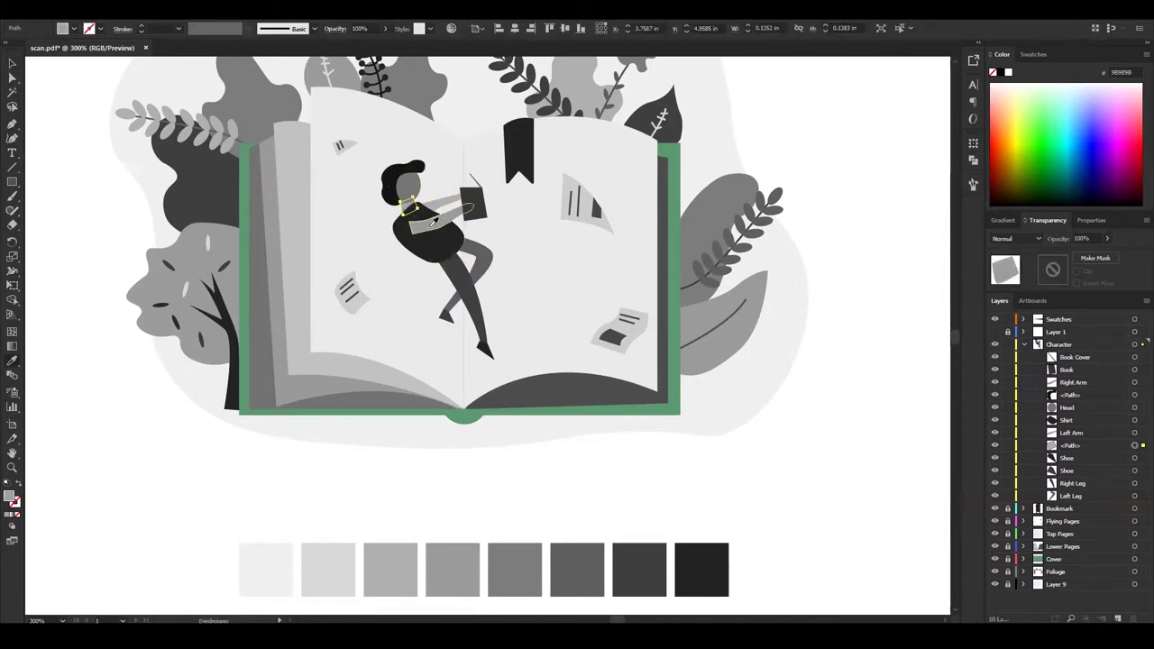
left_click(397, 176)
key("i")
left_click(639, 570)
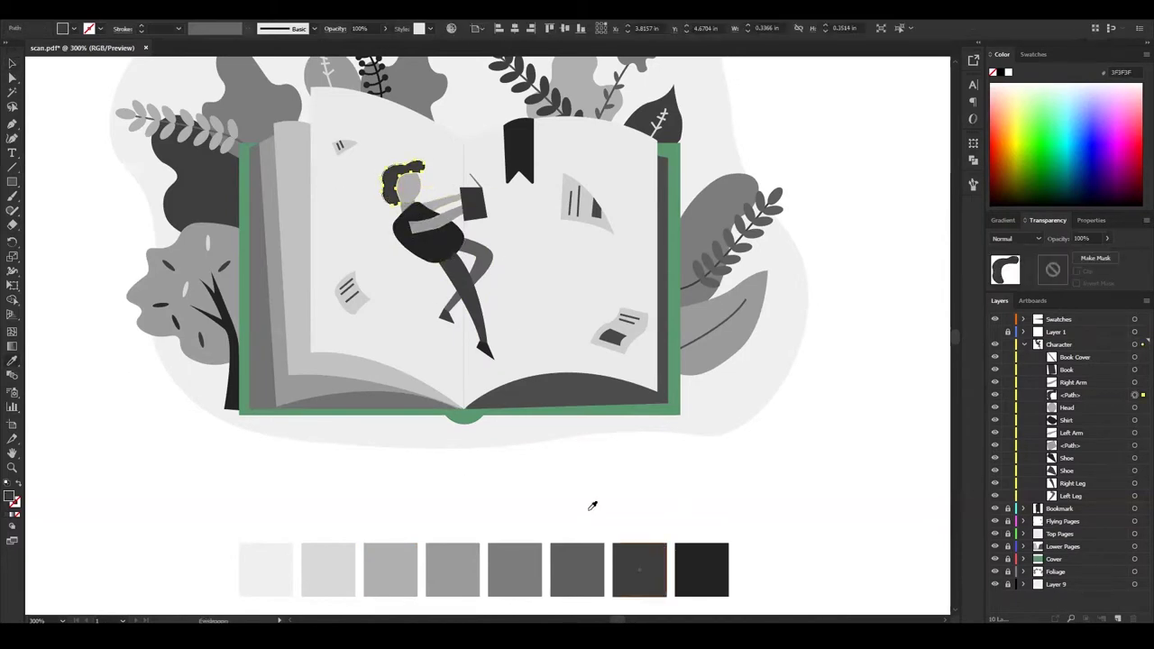
left_click(496, 215)
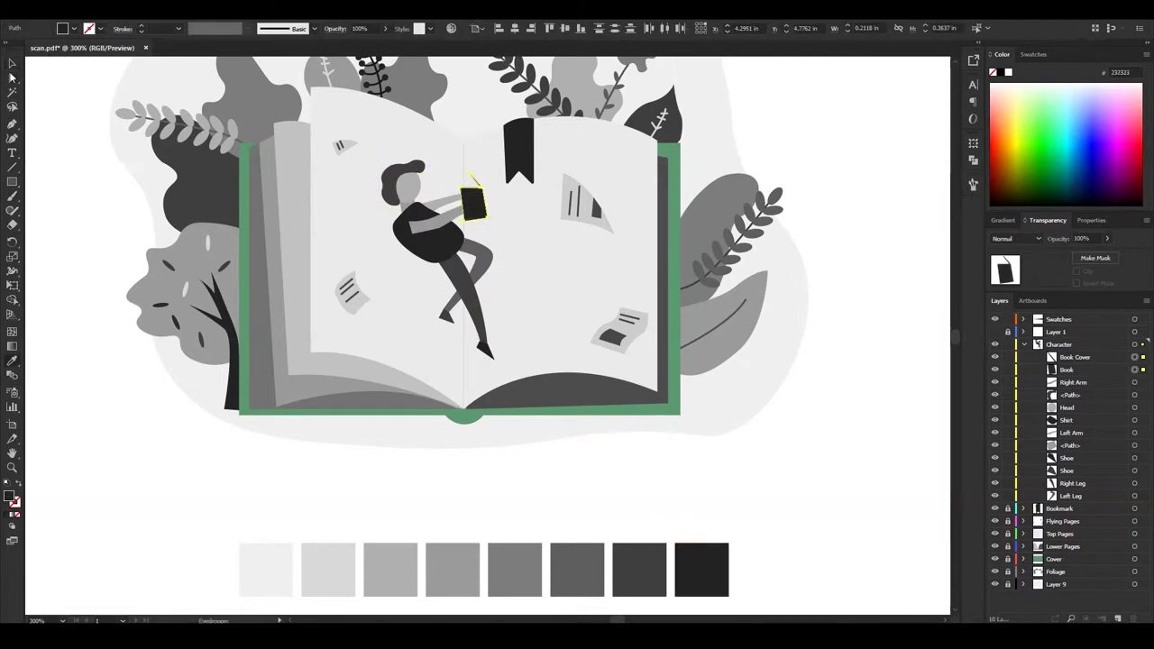
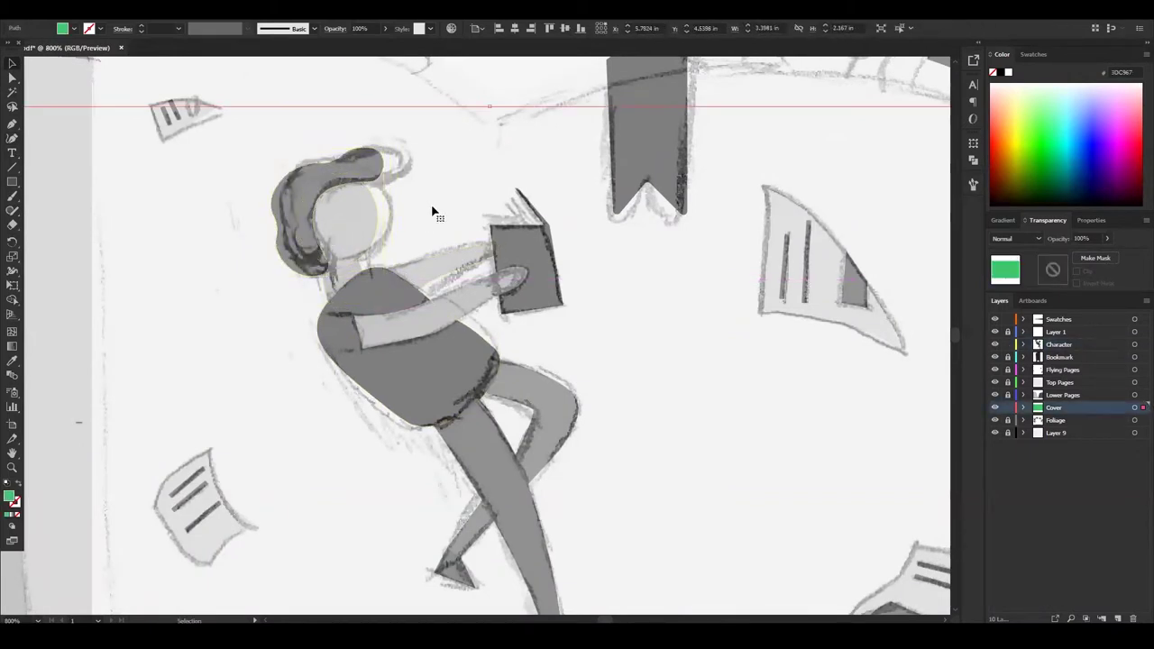
Hide the sketch layer and round out the torso's left and right edges with the Curvature Tool.
left_click(995, 332)
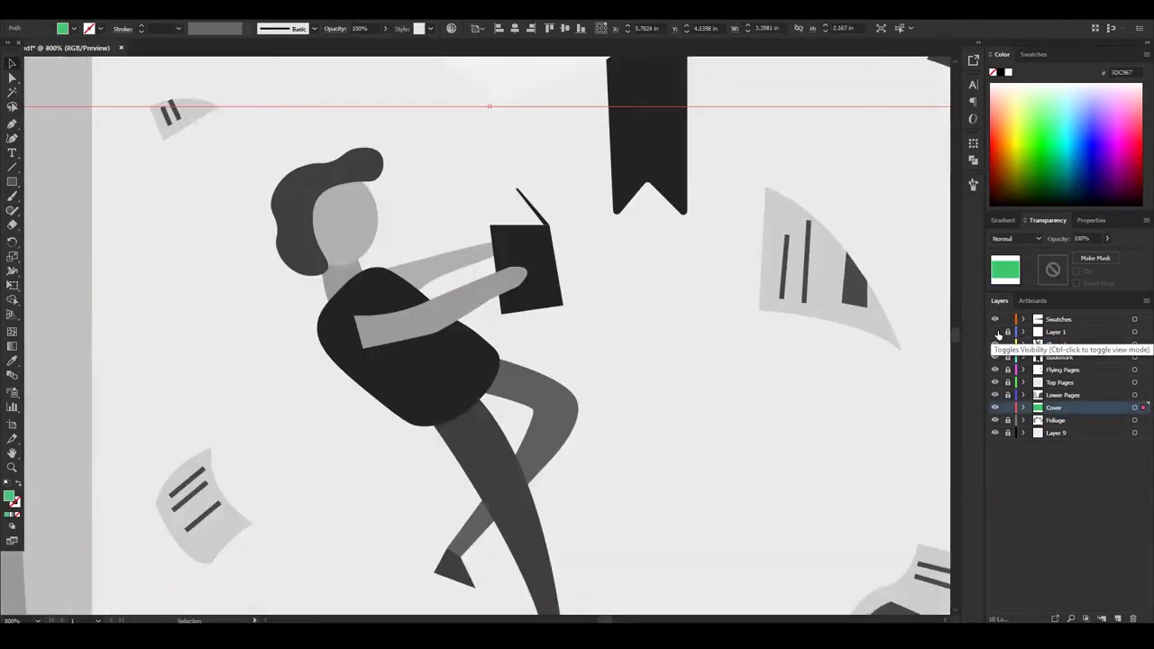
left_click(421, 368)
key("shift+grave")
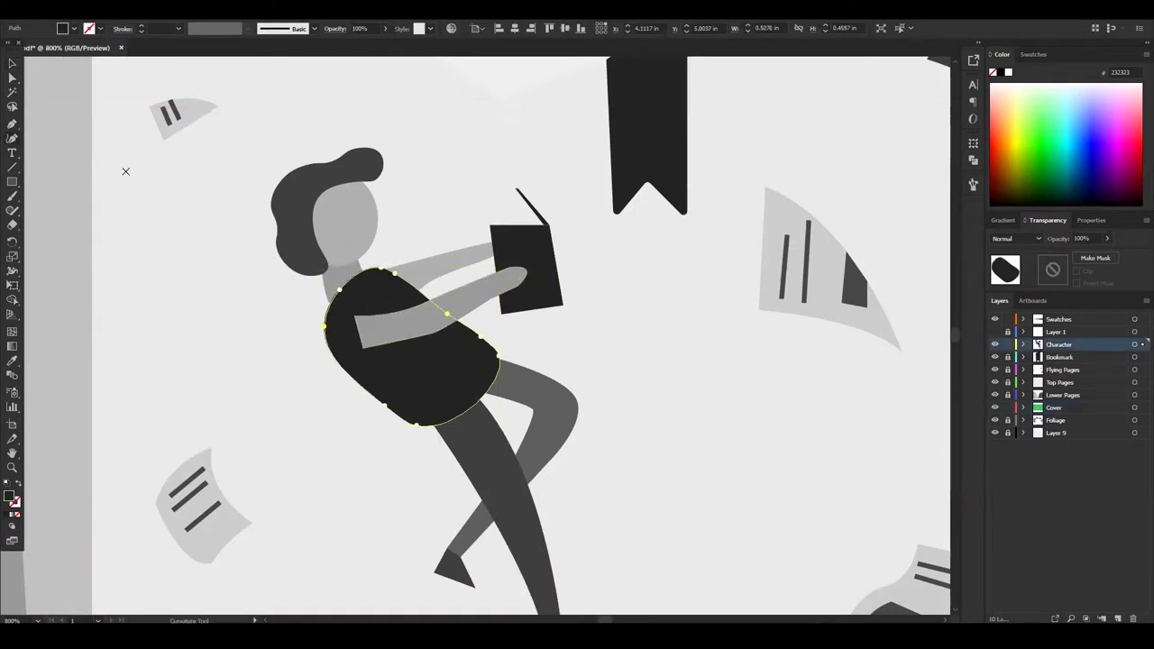
left_click(331, 303)
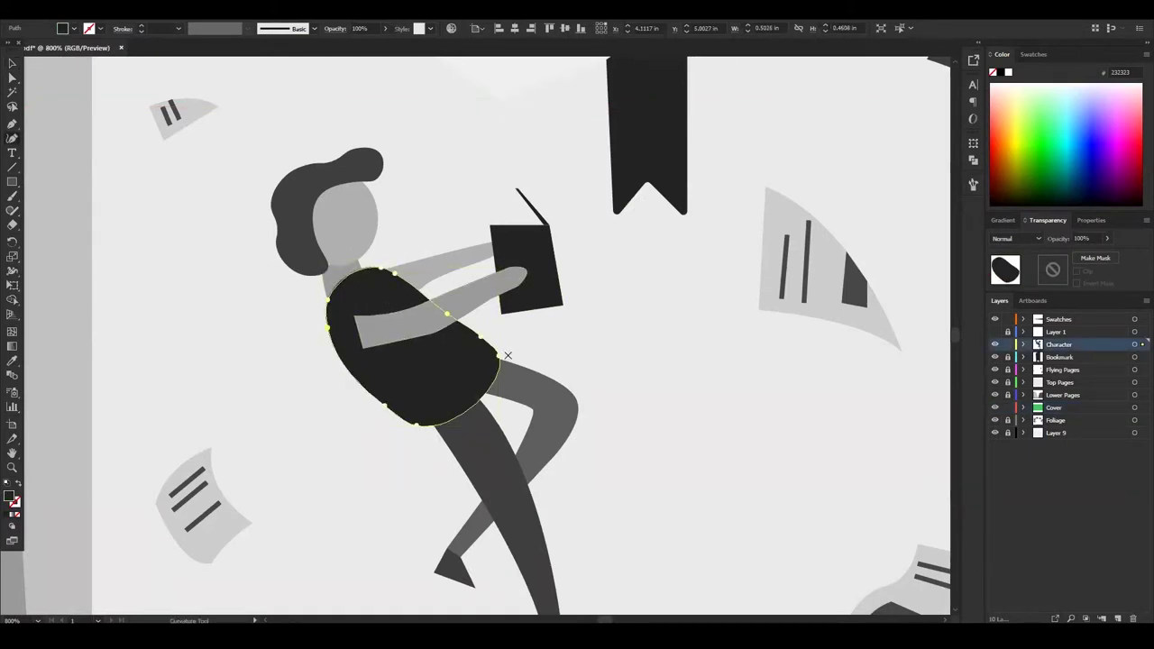
left_click(474, 333)
key("v")
left_click(598, 343)
scroll(248, 252, "up", 1)
Select the reader's head, neck and green book cover, bringing the figure back into view.
left_click(401, 203)
left_click(388, 288)
left_click(529, 227)
scroll(528, 226, "down", 2)
scroll(528, 219, "down", 2)
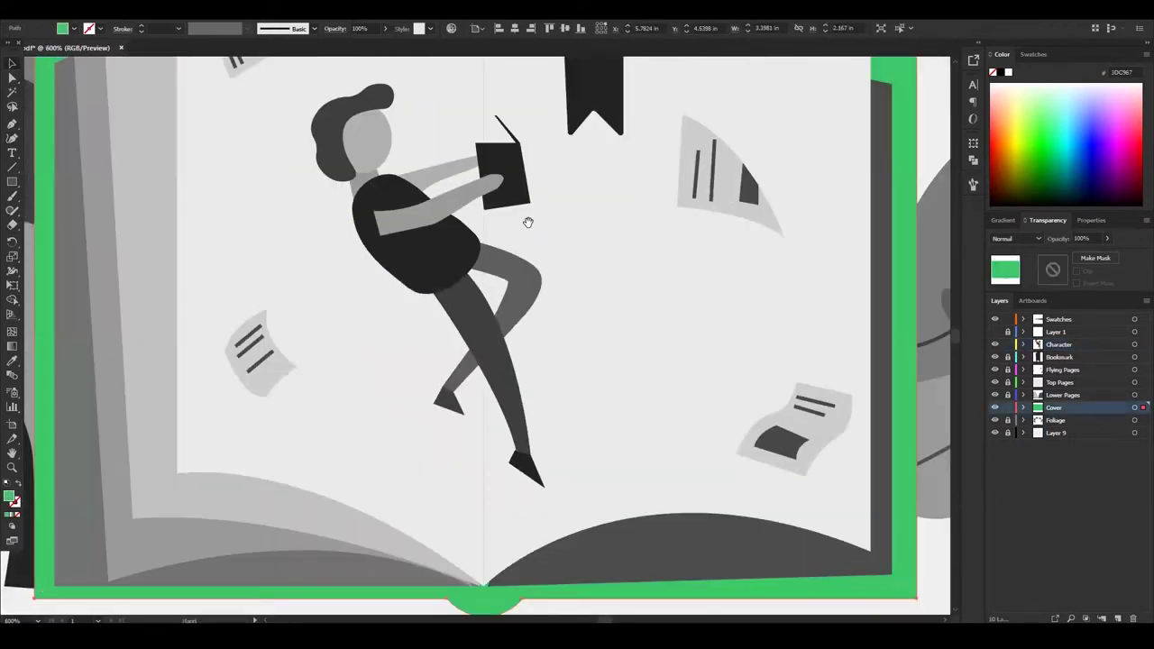
scroll(575, 270, "up", 2)
left_click_drag(574, 270, 585, 359)
scroll(585, 359, "up", 1)
Smooth the curve of the reader's arm with the Curvature Tool.
left_click(450, 202)
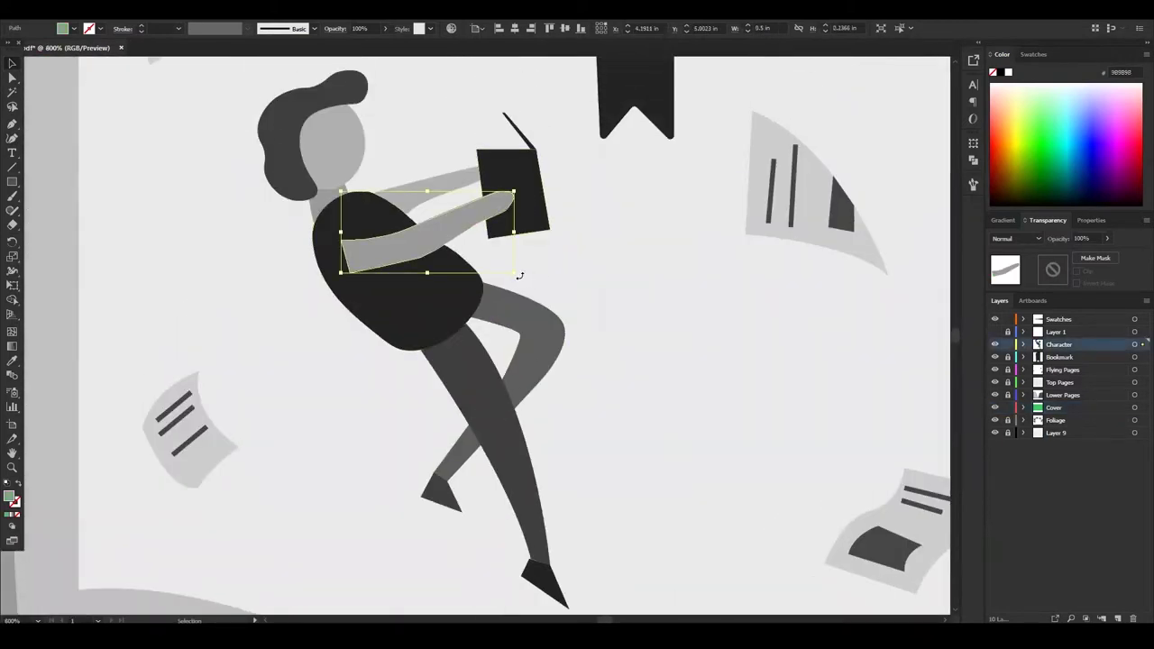
scroll(605, 269, "up", 2)
scroll(585, 281, "up", 1)
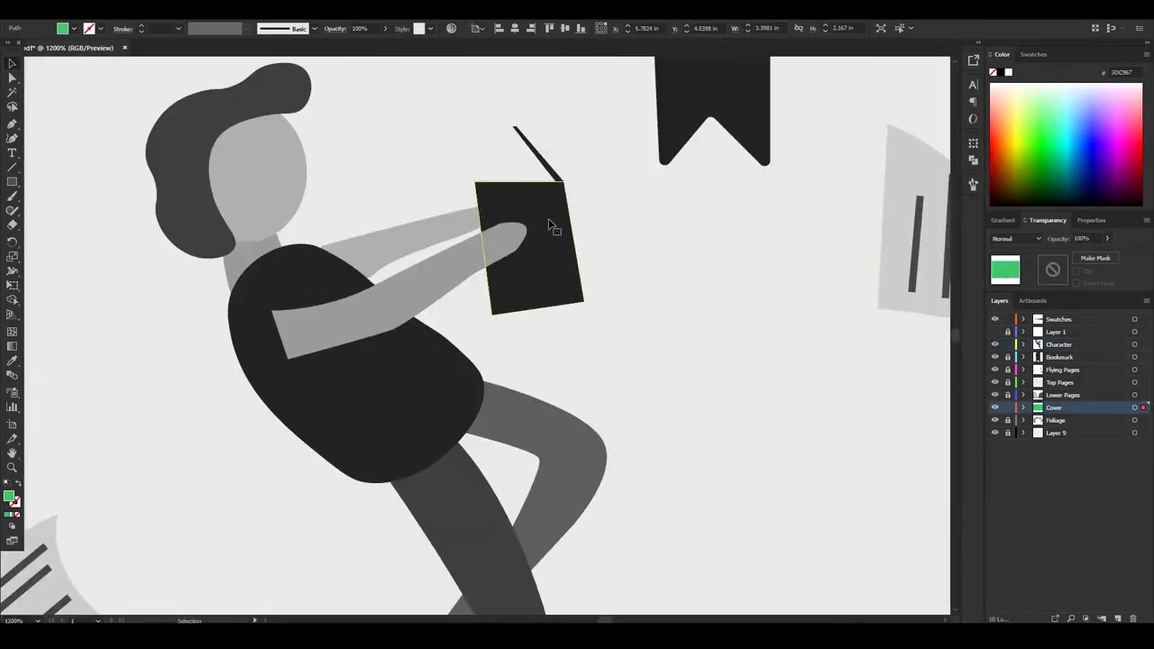
left_click(554, 226)
key("shift+grave")
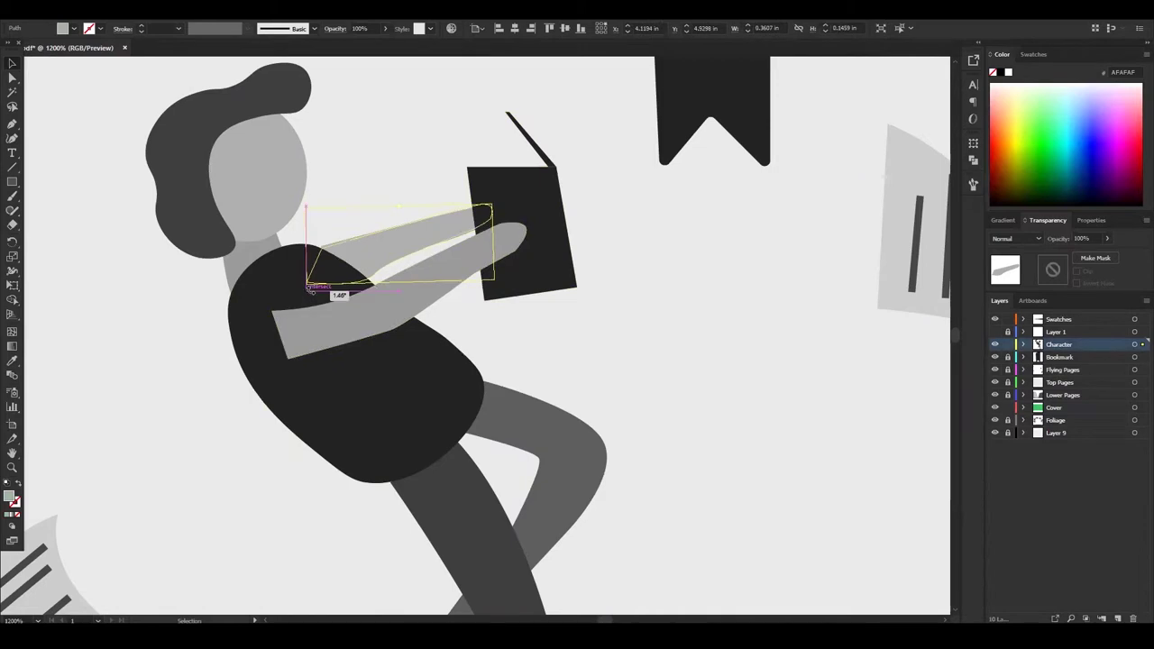
left_click(413, 271)
key("v")
left_click(700, 248)
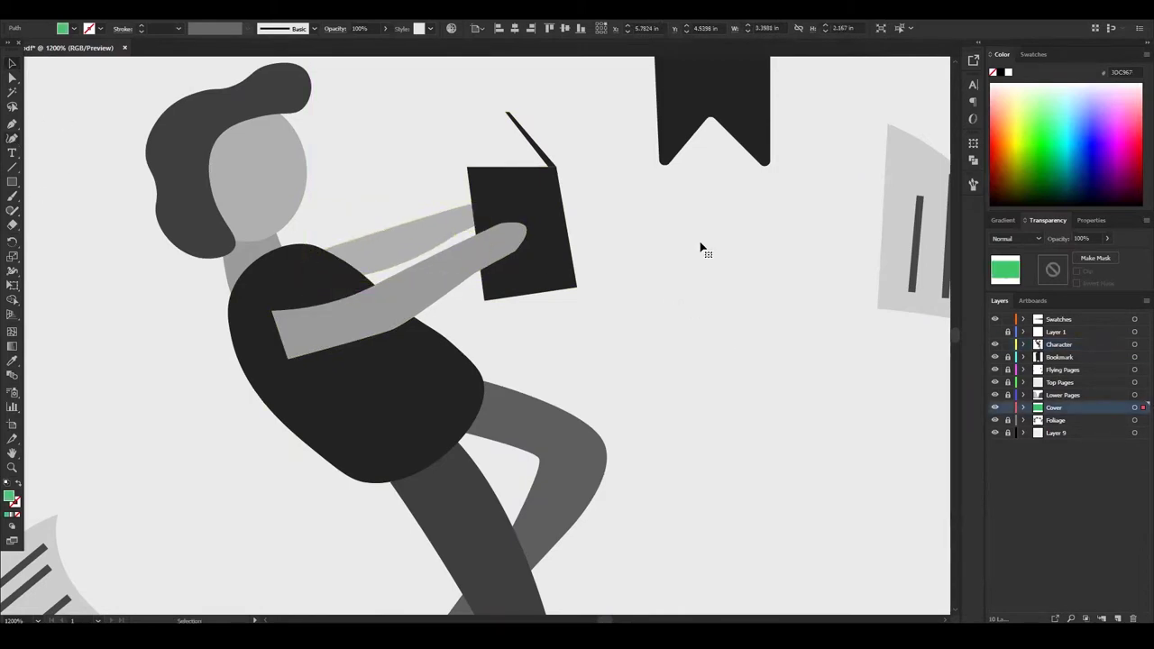
Zoom out to the whole artboard and keep the sketch overlay hidden.
scroll(476, 90, "down", 2)
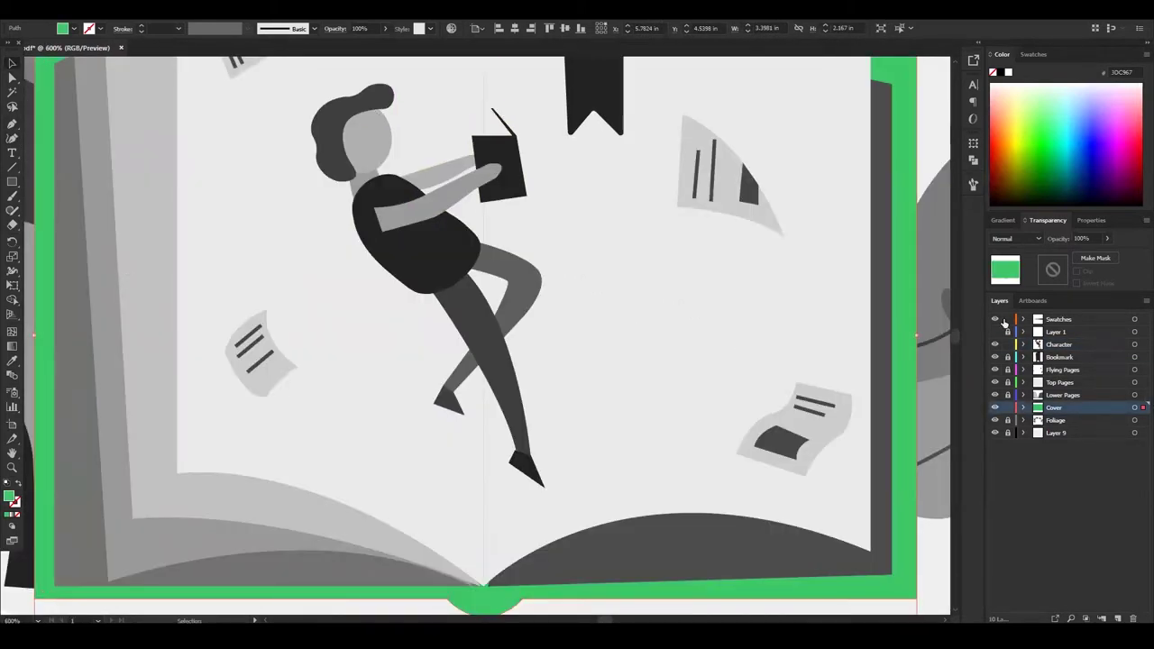
scroll(476, 90, "down", 2)
scroll(476, 90, "down", 1)
left_click_drag(761, 483, 743, 470)
key("ctrl+minus")
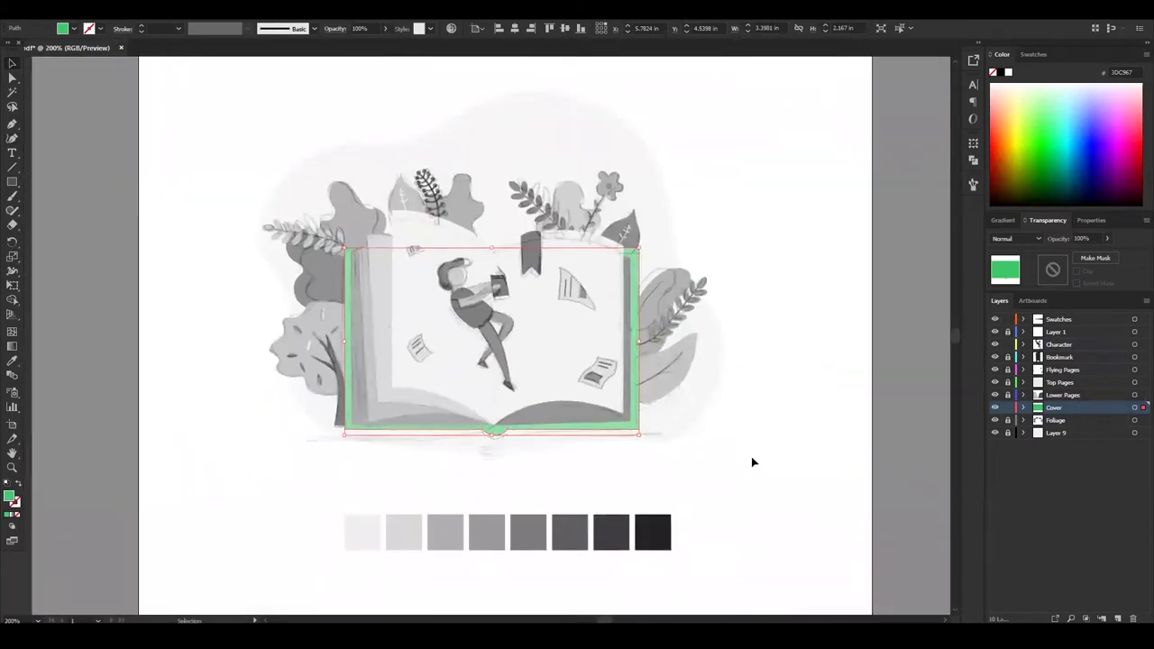
left_click(995, 332)
left_click(797, 470)
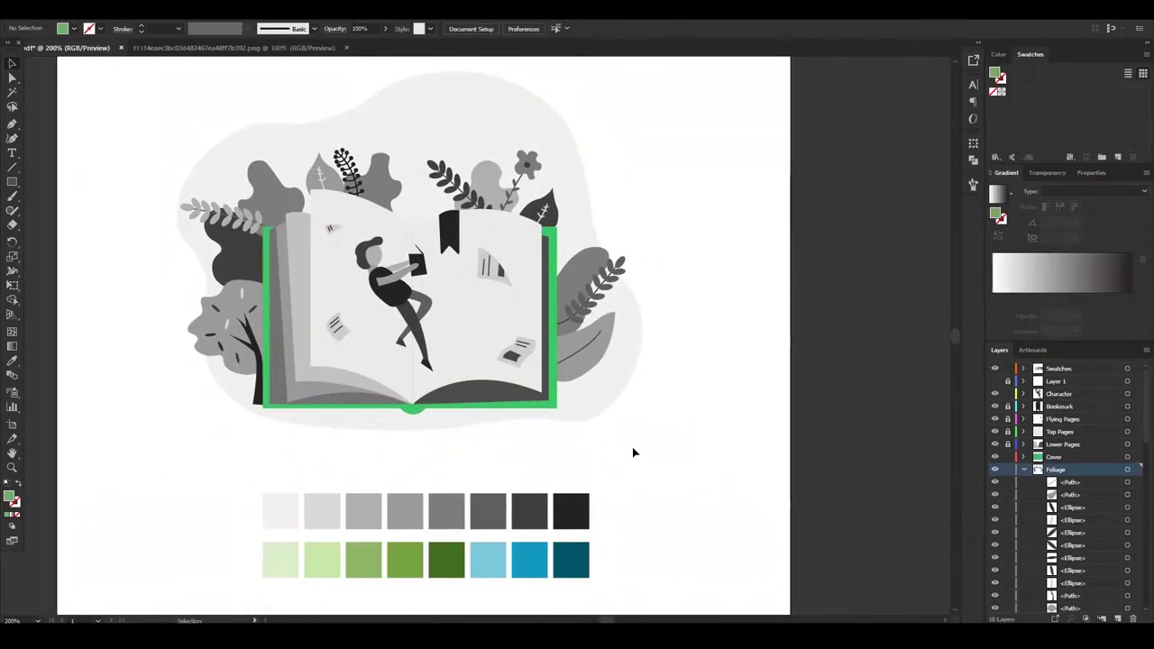
Save the light-blue and blue palette colours as swatches.
left_click(322, 560)
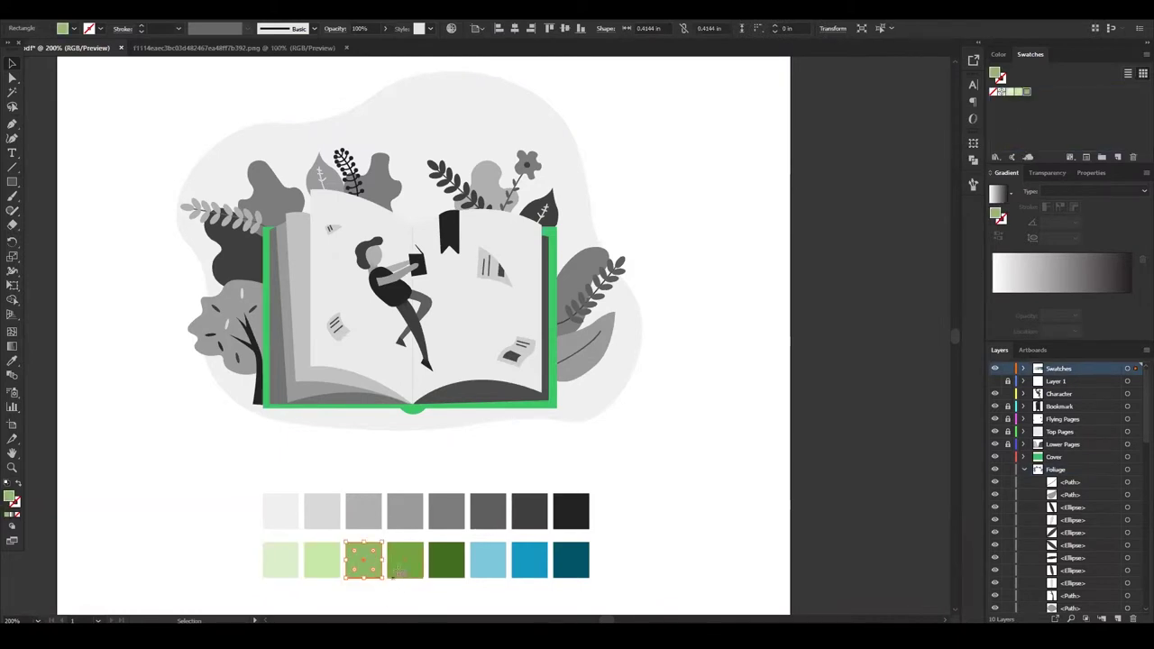
left_click(529, 560)
left_click_drag(1049, 112, 1082, 116)
left_click(571, 560)
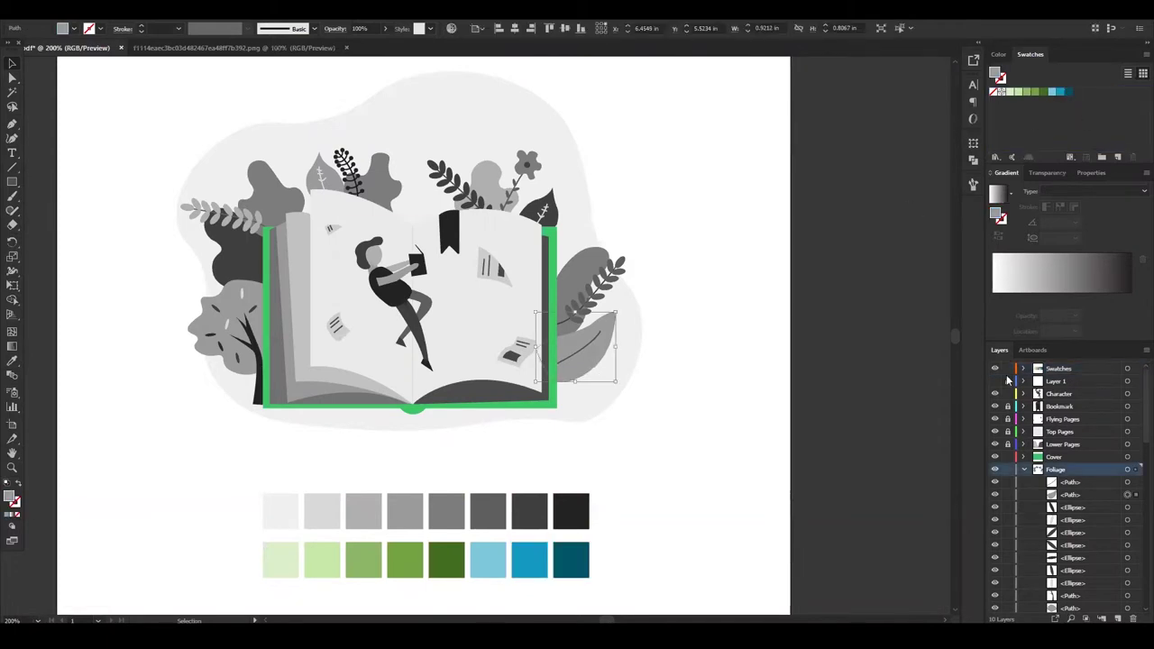
Fill the right leaf with a diagonal light-to-dark green linear gradient.
left_click(1014, 94)
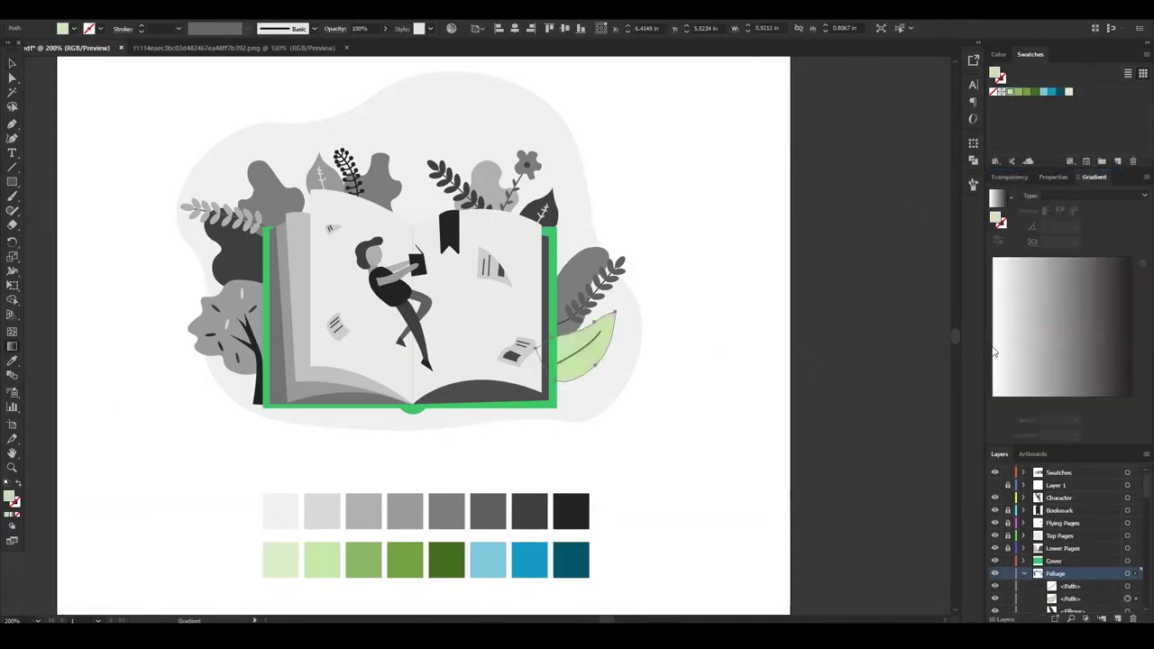
left_click(995, 351)
left_click_drag(1028, 91, 1102, 402)
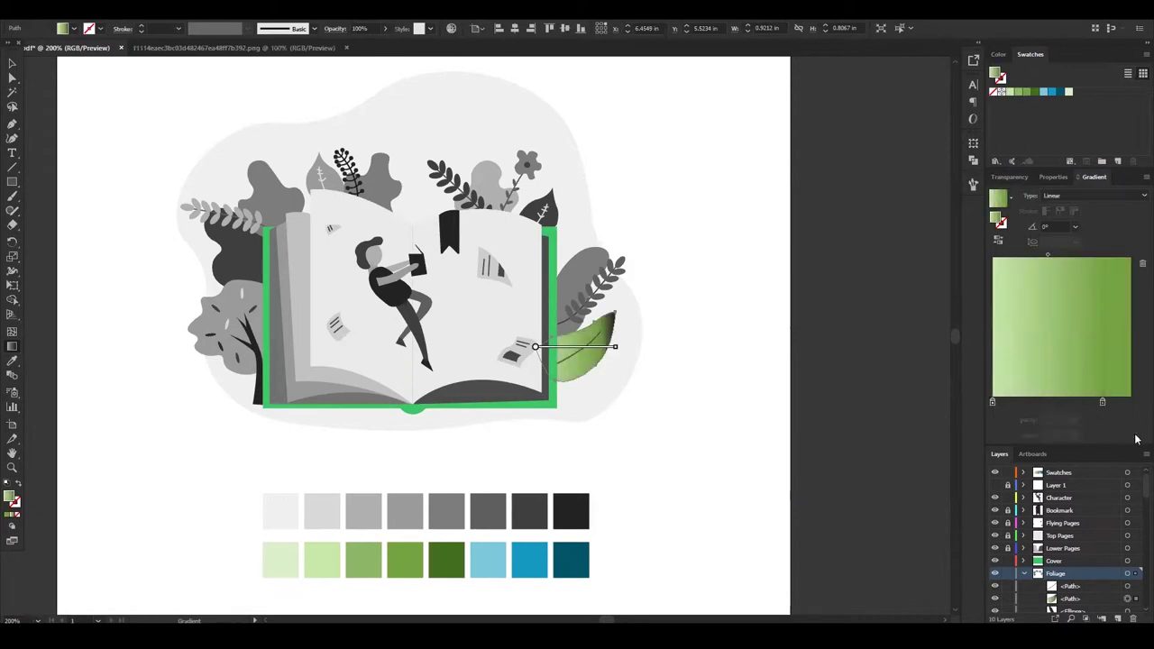
key("ctrl+plus")
mouse_move(438, 374)
left_mouse_down()
mouse_move(546, 258)
mouse_move(536, 285)
left_mouse_up()
left_click(585, 448)
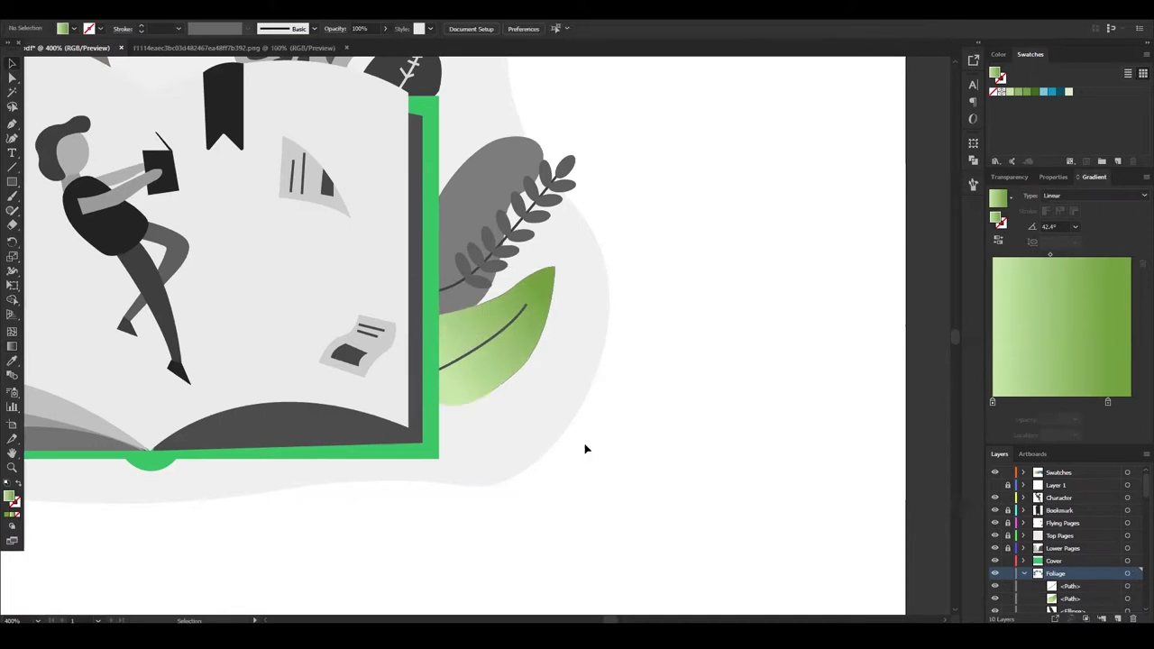
Apply a tapered width profile to the leaf's vein line.
left_click(485, 347)
left_click(123, 28)
left_click(150, 188)
left_click(69, 287)
left_click(681, 469)
Recolour the fern branch dark teal, including its stroke, with the Eyedropper.
scroll(550, 379, "down", 3)
scroll(613, 424, "down", 2)
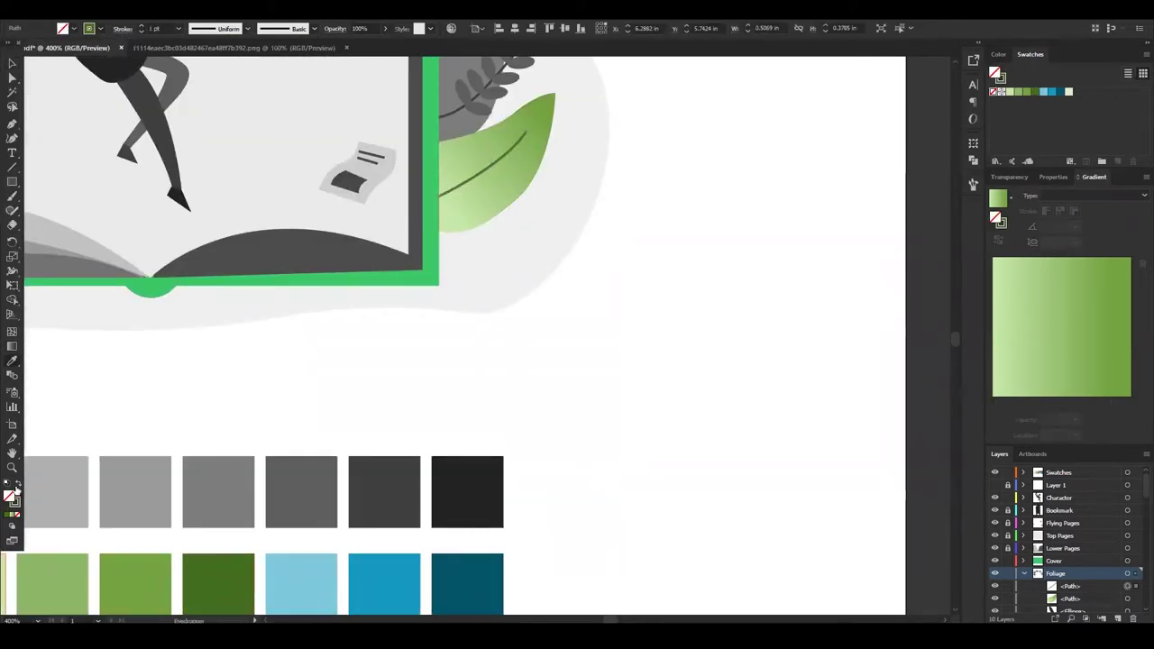
key("ctrl+minus")
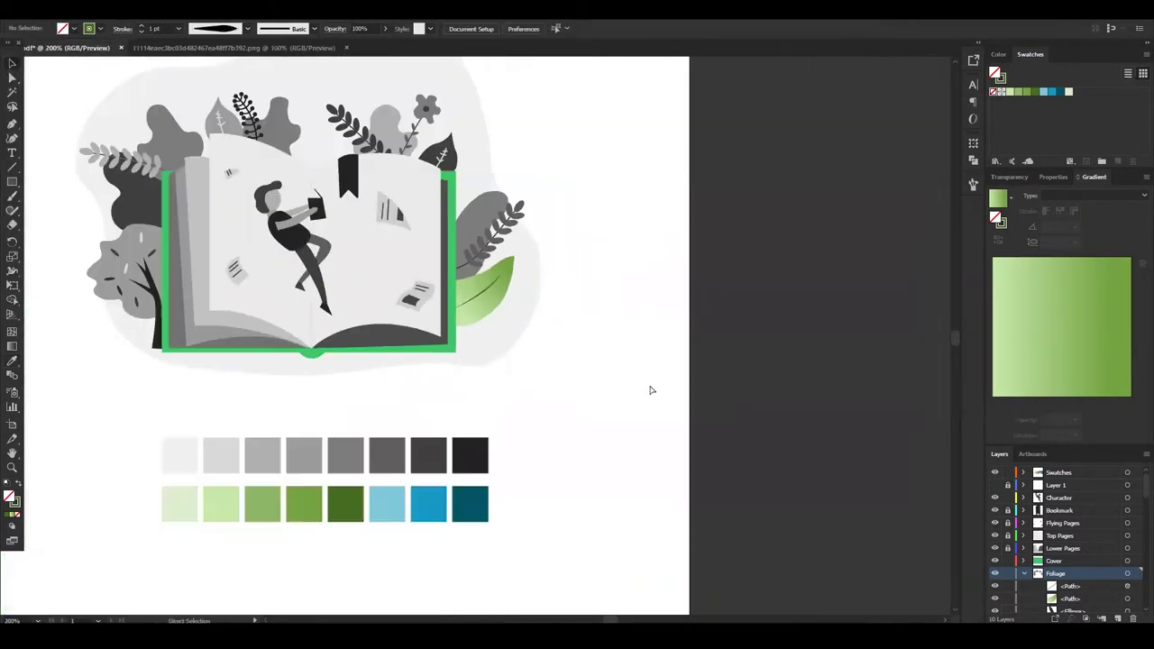
key("ctrl+plus")
left_click(539, 140)
key("i")
left_click(405, 586)
left_click(467, 586)
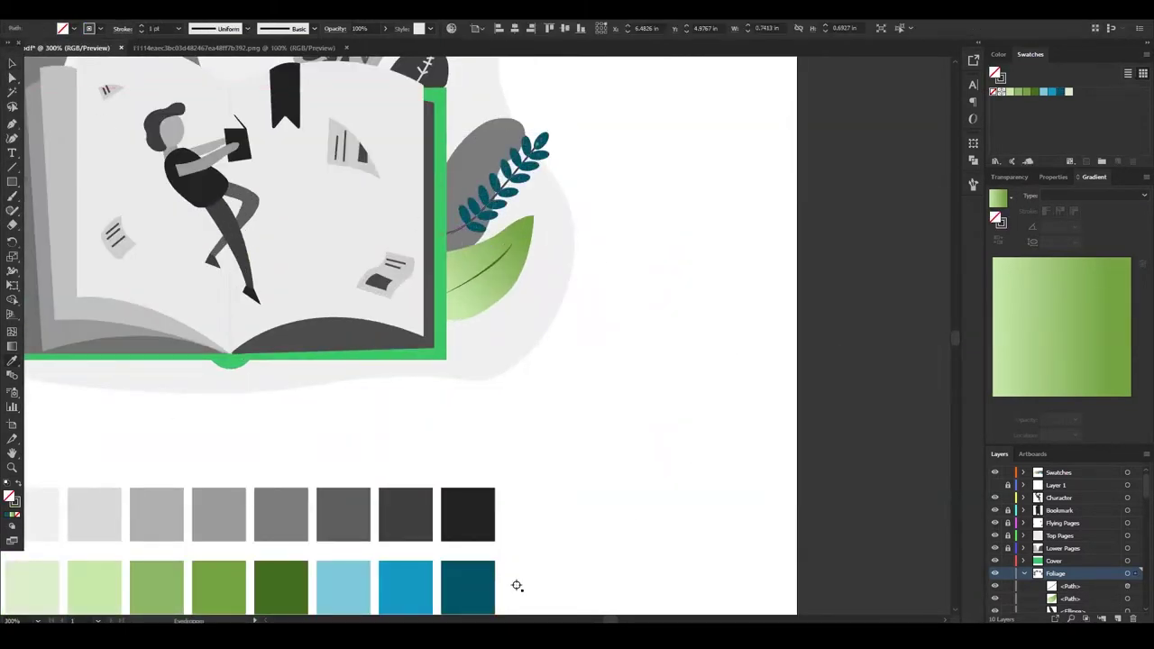
left_click(18, 484)
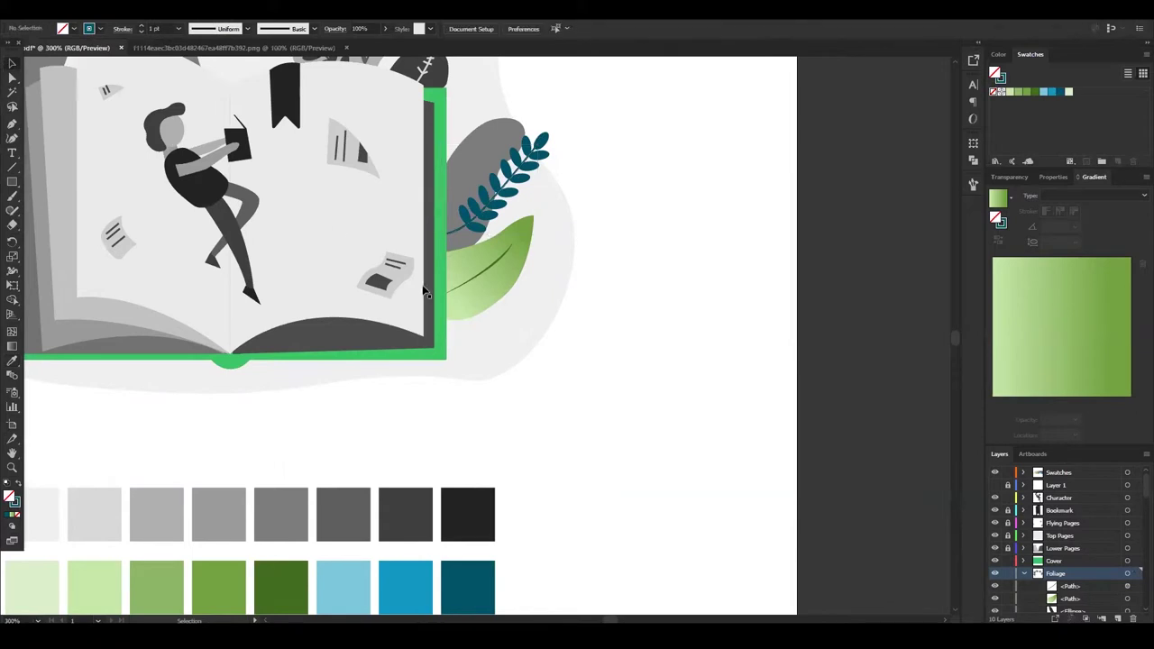
key("Return")
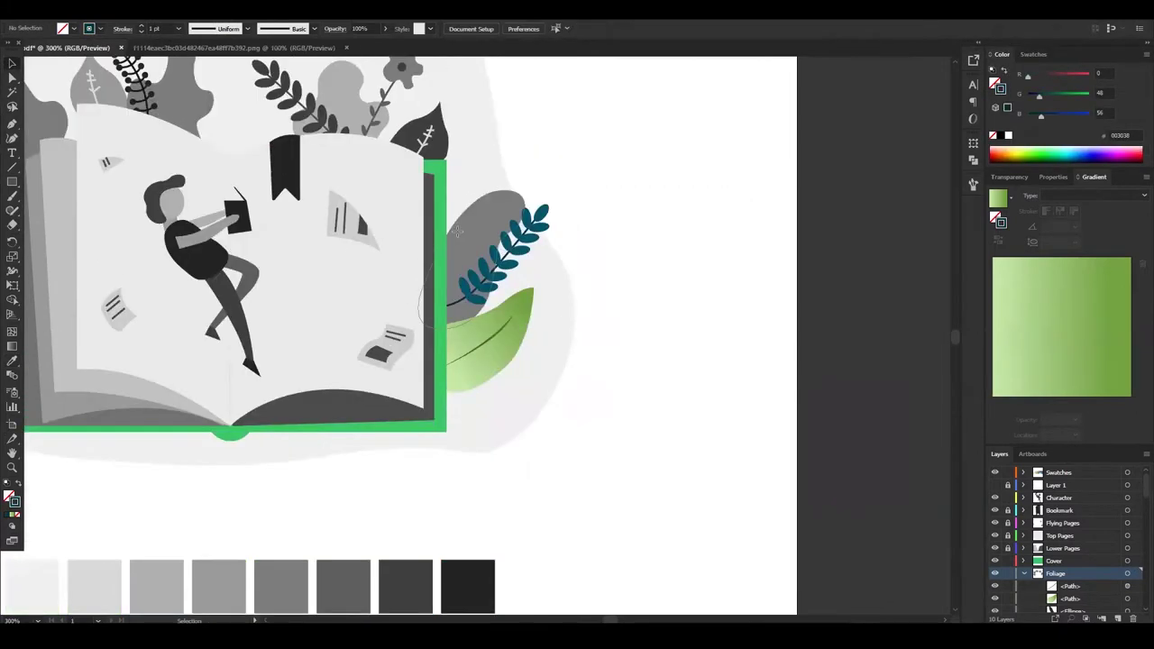
Give the grey leaf a gradient starting dark green and lightening toward the end.
scroll(279, 560, "down", 2)
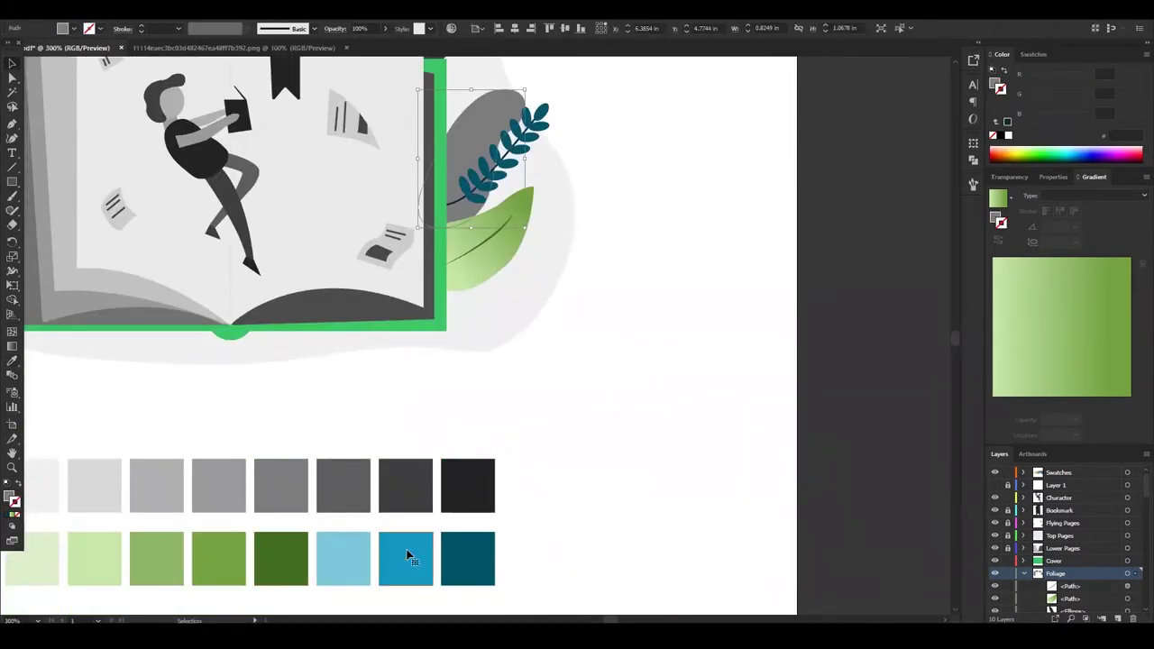
scroll(407, 557, "up", 3)
left_click(14, 515)
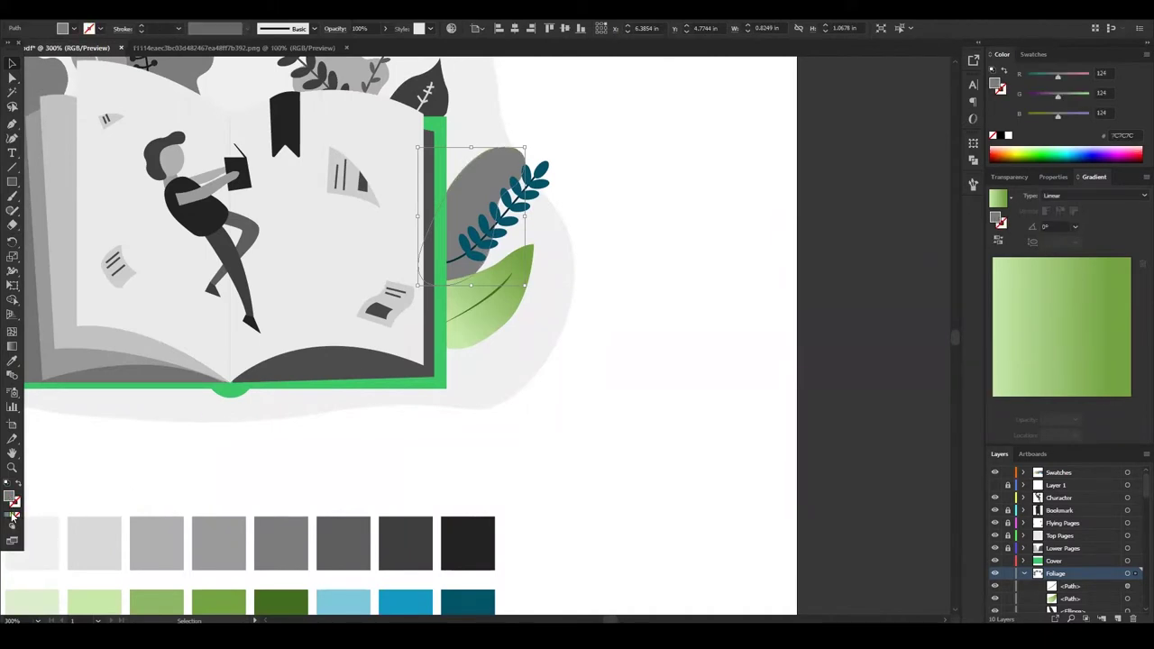
left_click(1031, 54)
mouse_move(1011, 91)
left_mouse_down()
mouse_move(1021, 402)
mouse_move(1003, 417)
mouse_move(1078, 401)
left_mouse_up()
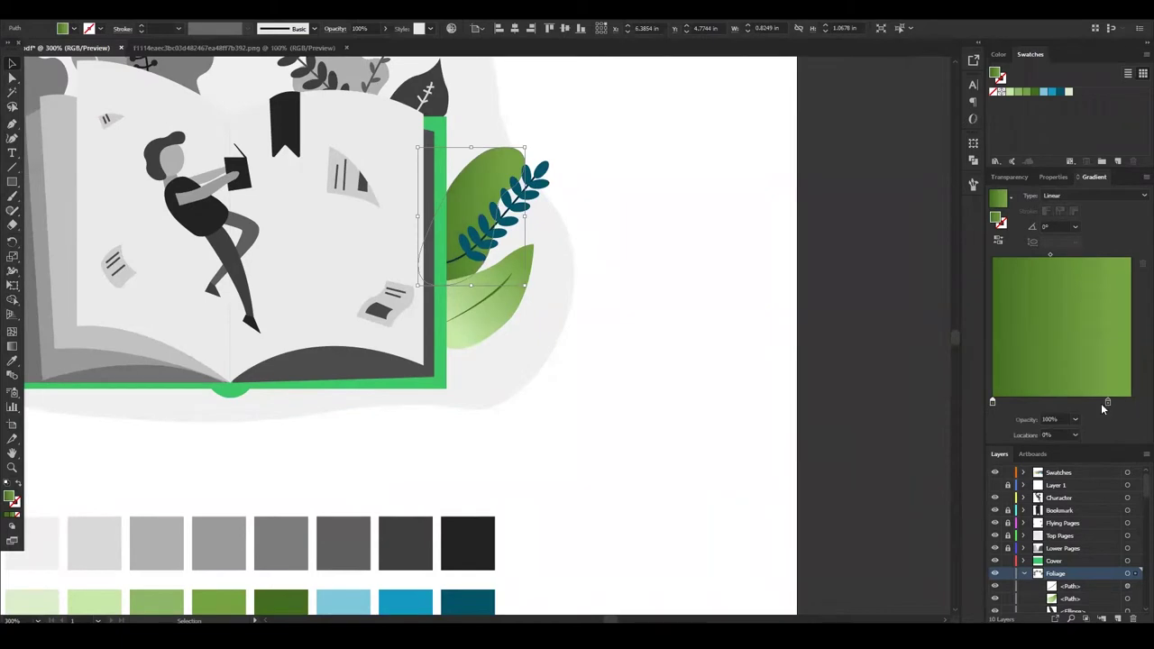
left_click(694, 399)
key("ctrl+minus")
key("ctrl+plus")
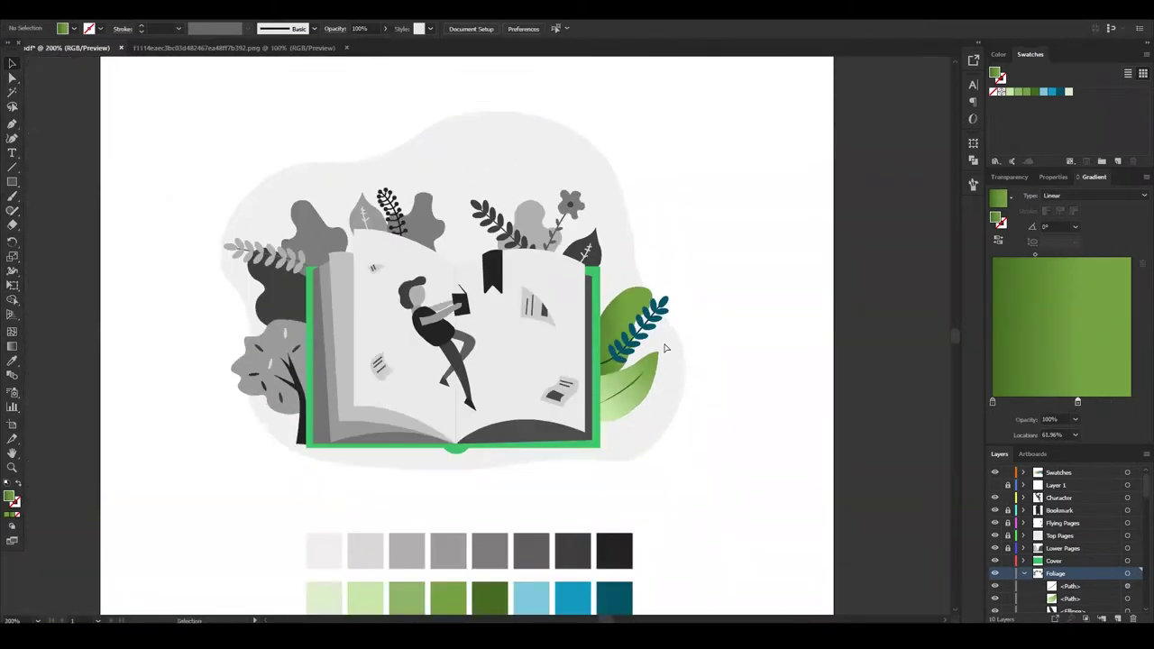
Fill the top-right leaf with a diagonal green-to-light-blue gradient.
scroll(785, 340, "down", 3)
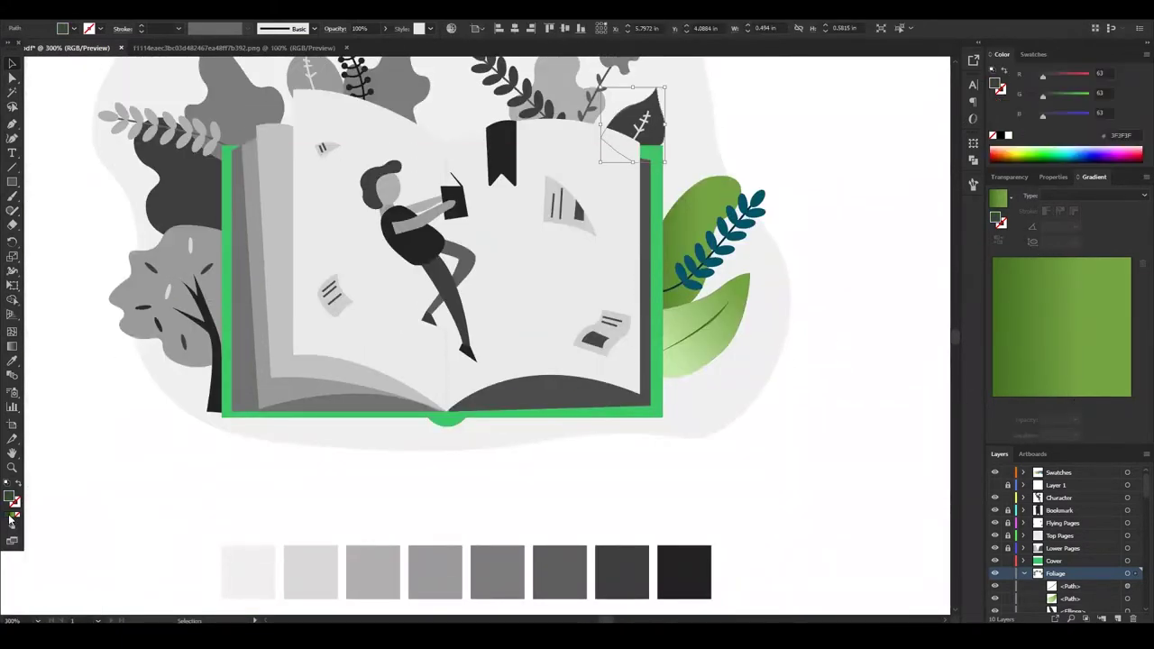
key(".")
scroll(533, 550, "down", 2)
key("i")
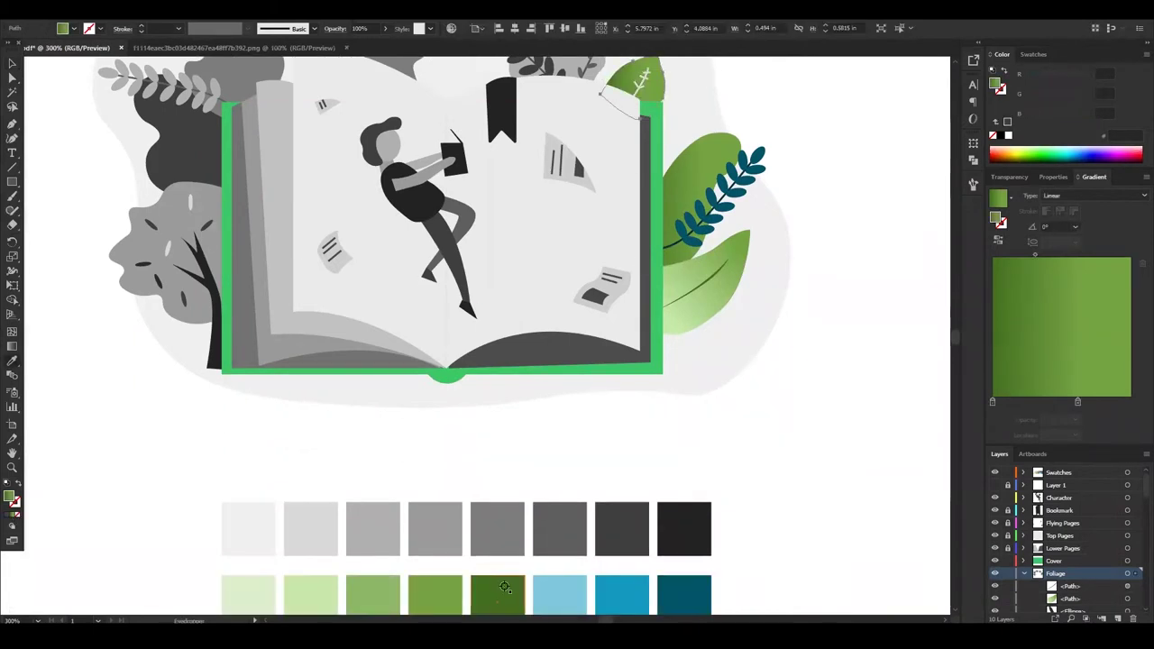
left_click(1034, 54)
mouse_move(1053, 92)
left_mouse_down()
mouse_move(1109, 402)
mouse_move(1135, 408)
left_mouse_up()
scroll(881, 337, "up", 4)
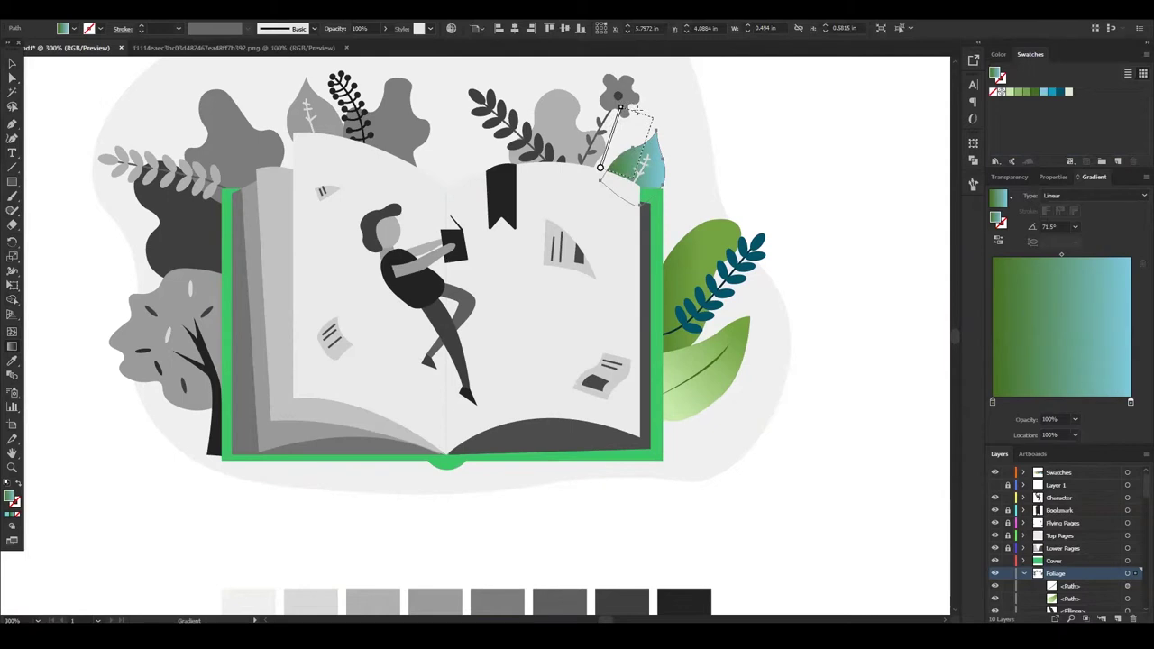
left_click_drag(633, 178, 650, 131)
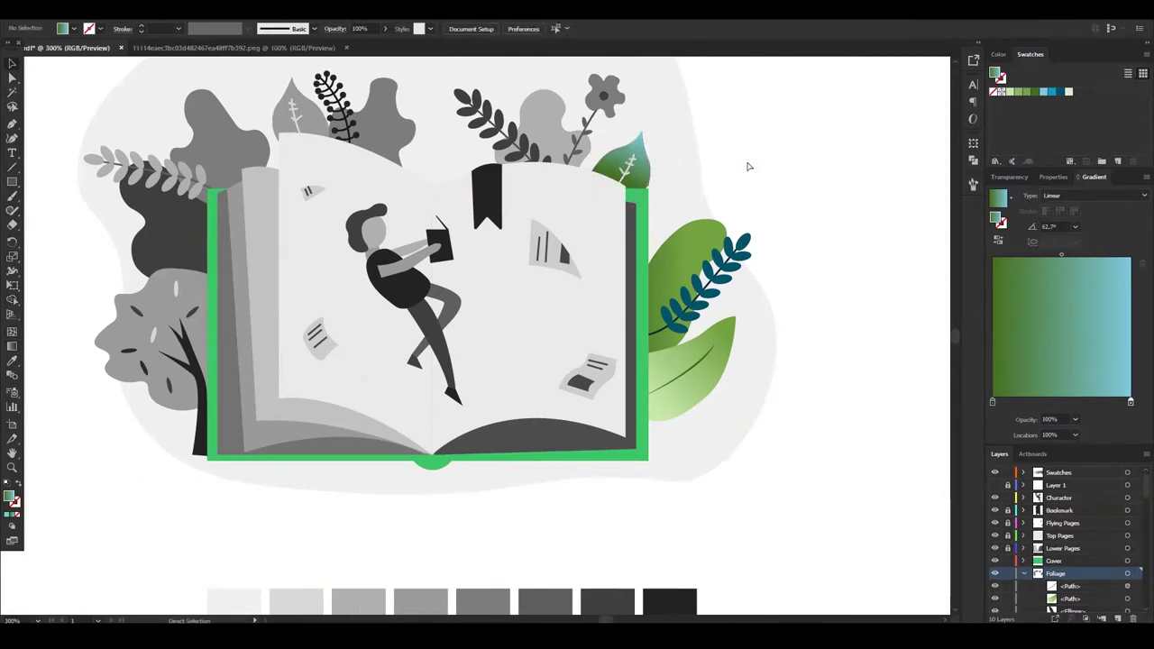
scroll(748, 168, "up", 2)
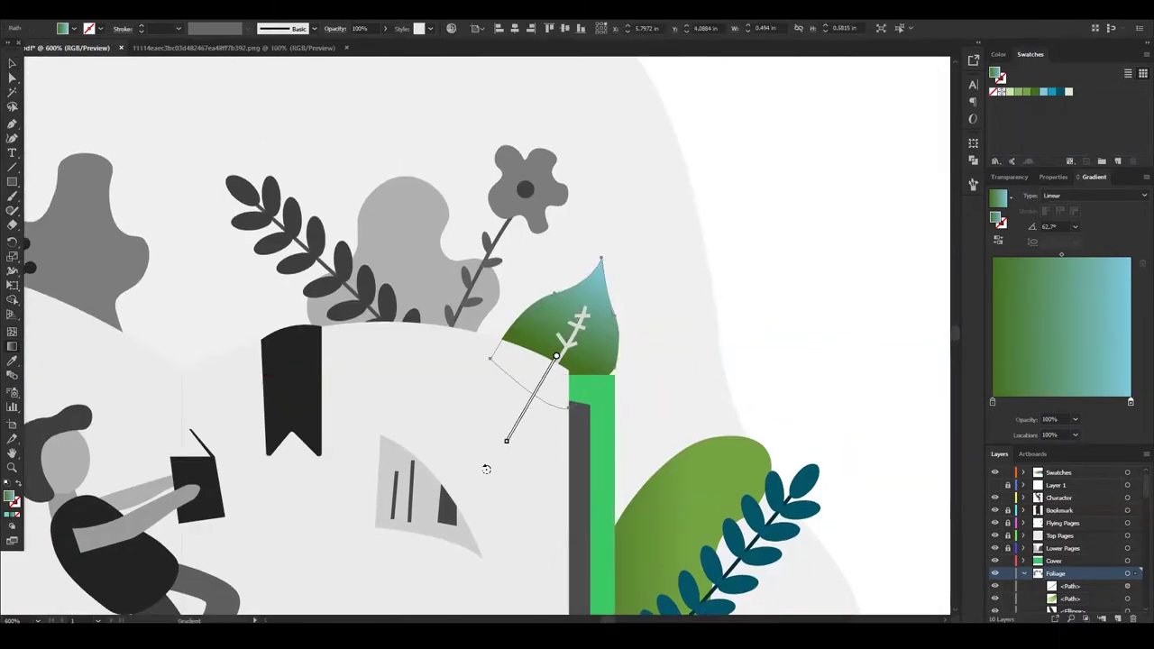
left_click_drag(599, 269, 559, 353)
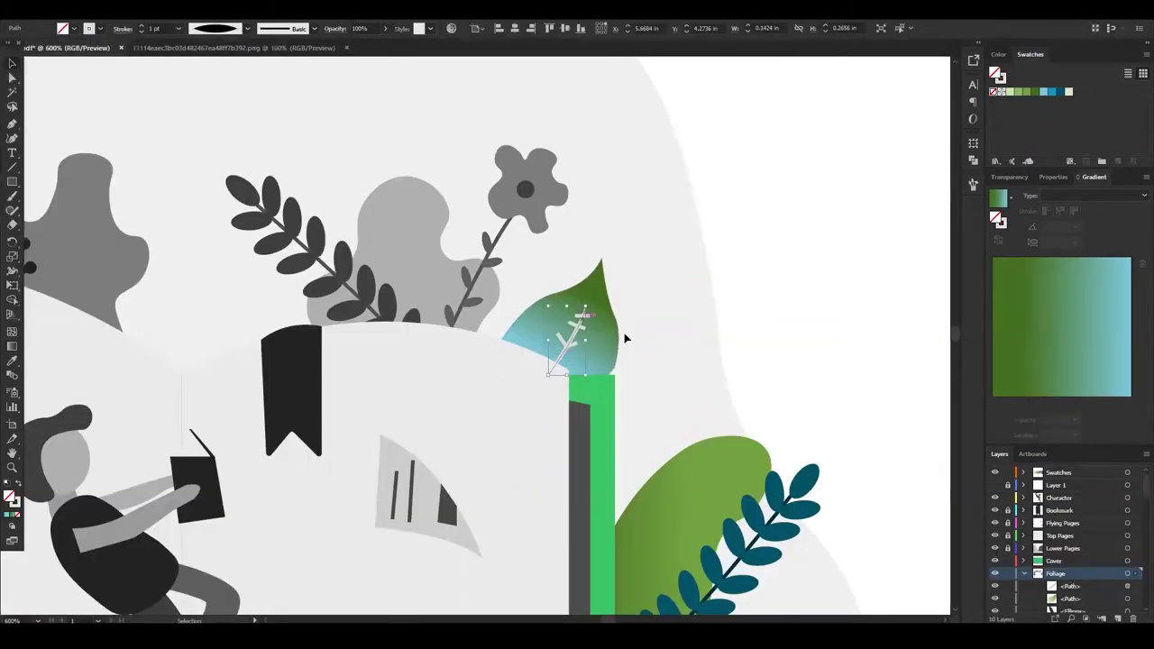
Check the upper vein's stroke settings, then deselect and fit the artboard in view.
left_click(581, 324)
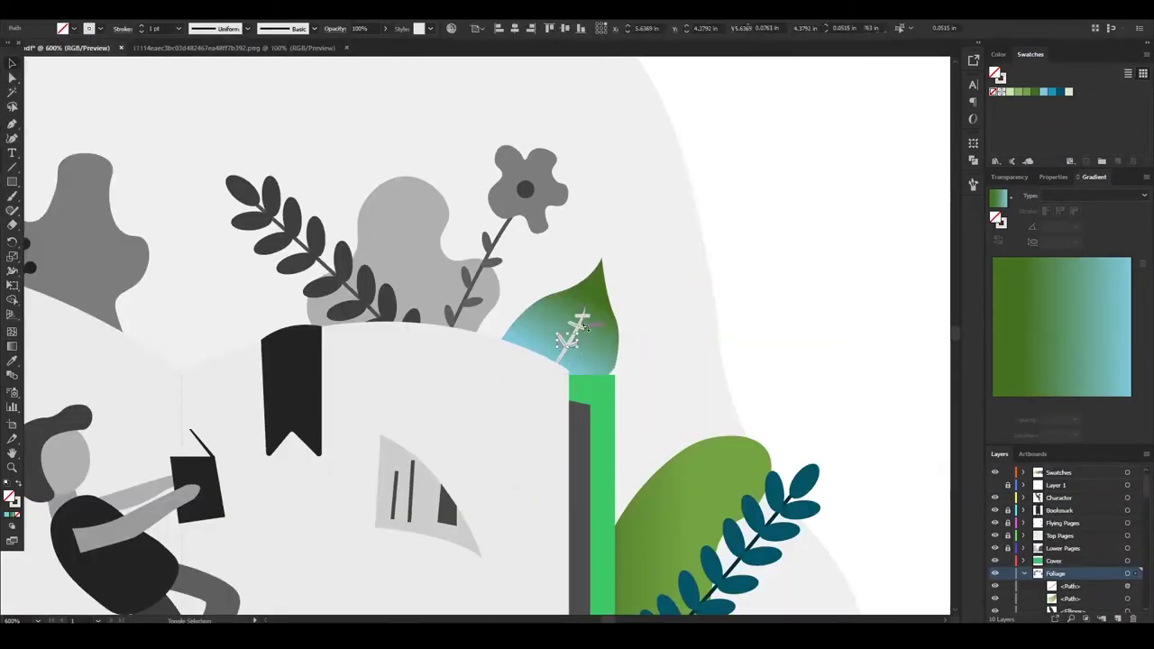
left_click(575, 346, "shift")
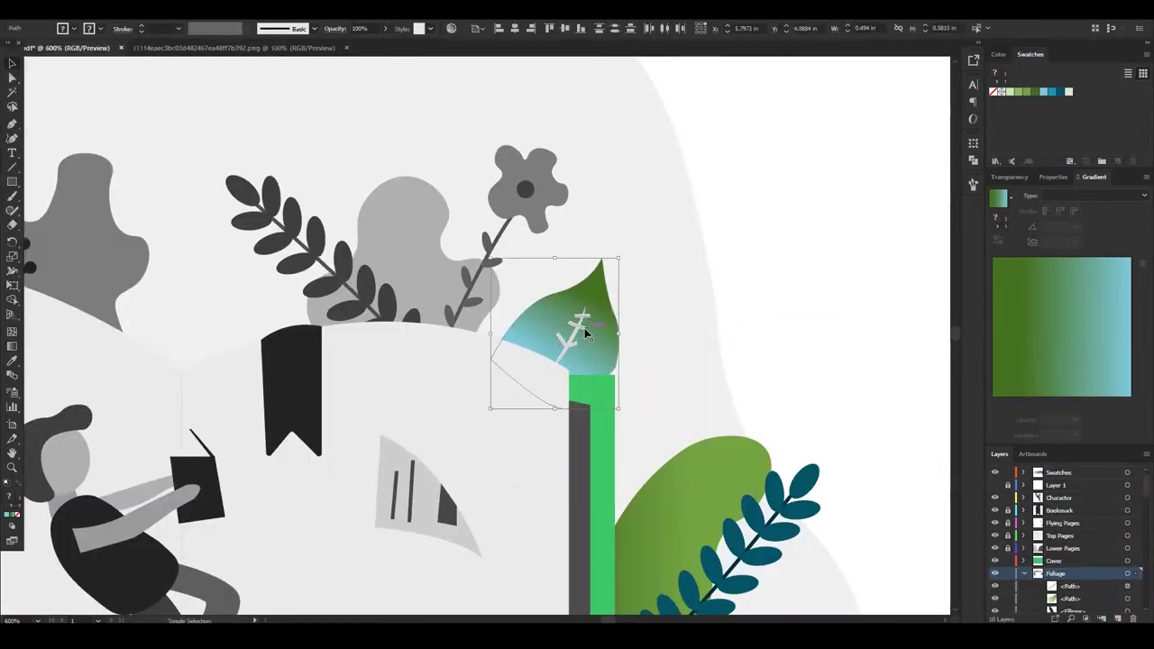
left_click(121, 29)
left_click(741, 240)
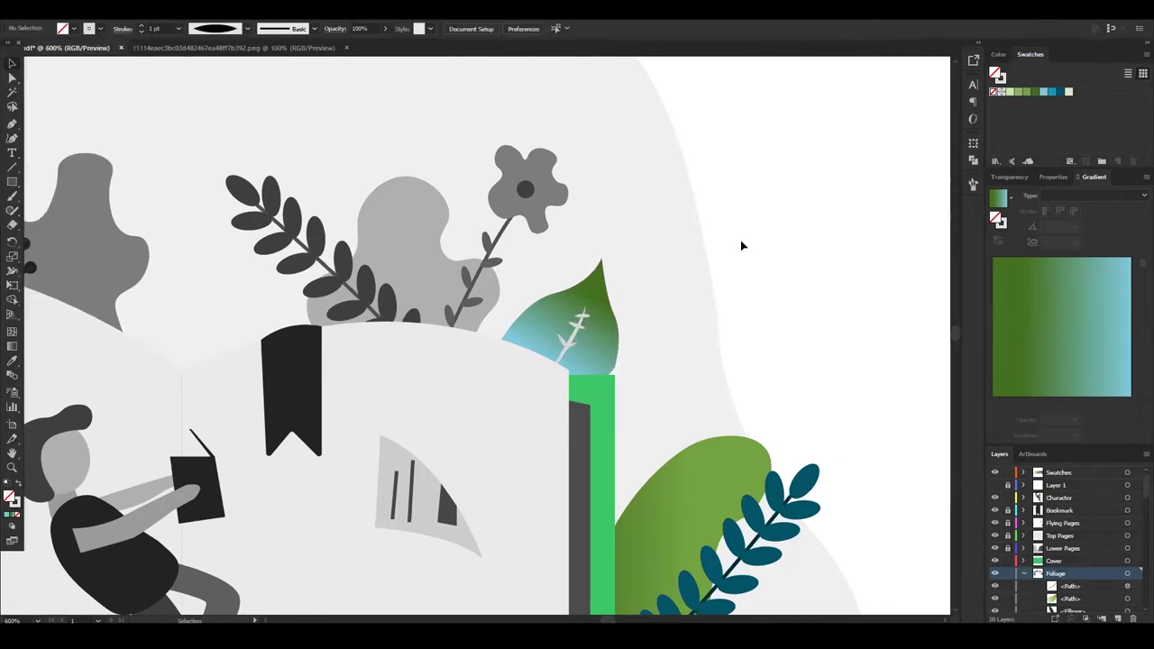
key("ctrl+0")
left_click_drag(574, 239, 625, 223)
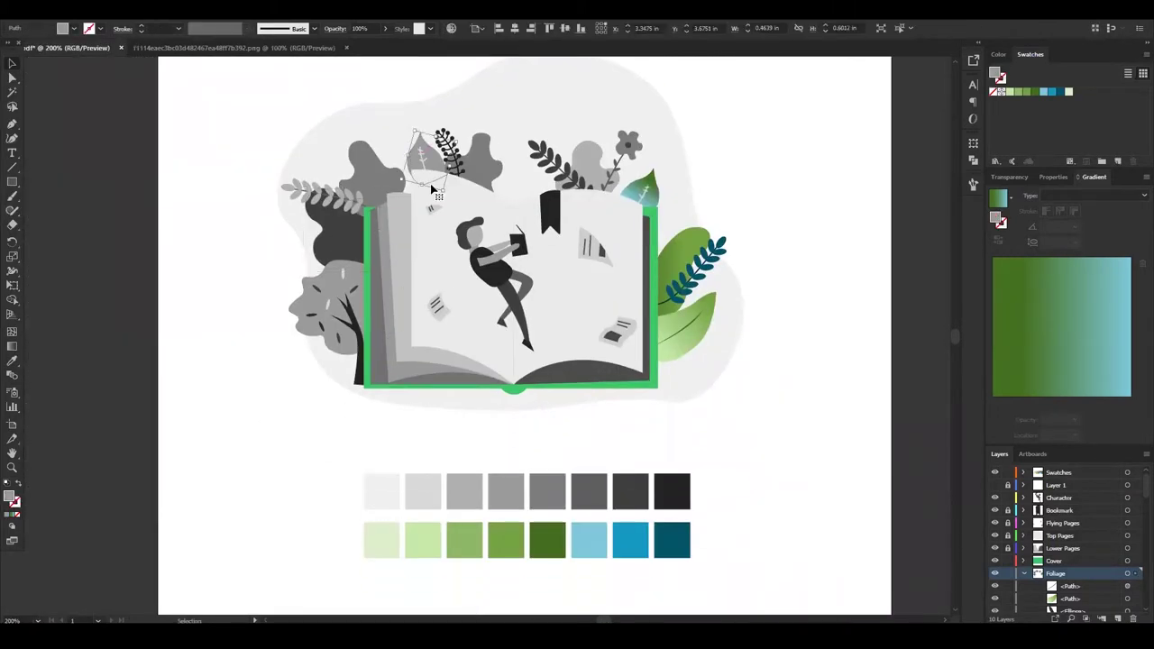
Fill the grey bush with a linear gradient, adding a middle stop and blue end.
left_click(586, 212)
left_click(11, 521)
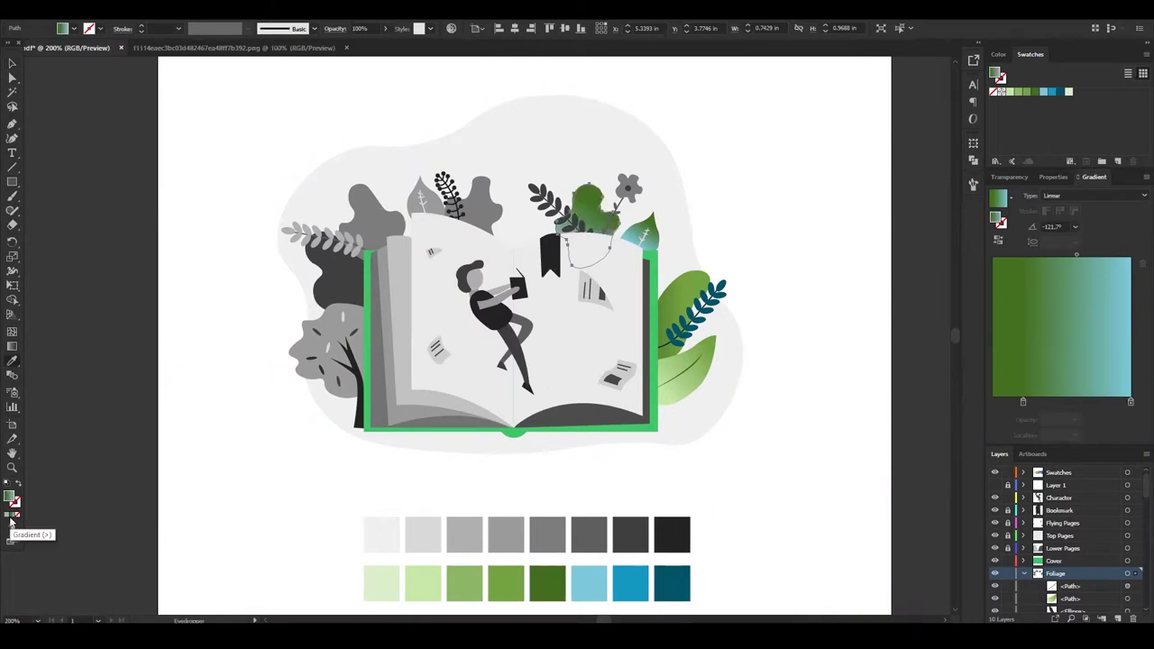
left_click_drag(1023, 401, 982, 403)
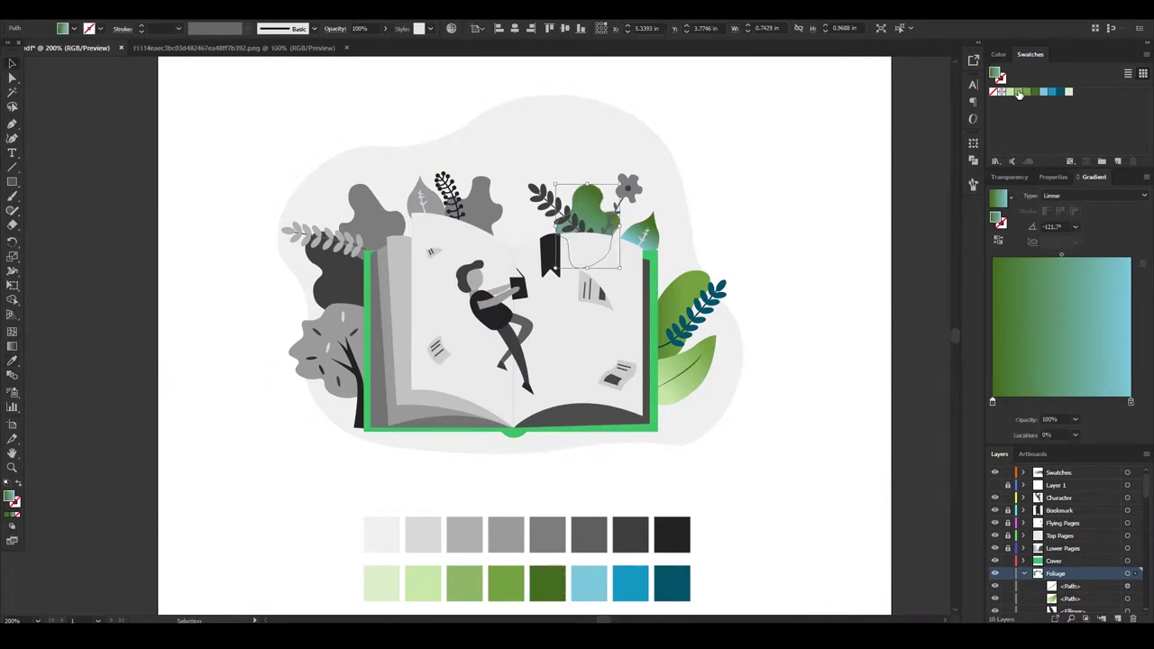
left_click_drag(1020, 94, 1061, 403)
left_click_drag(1131, 402, 642, 597)
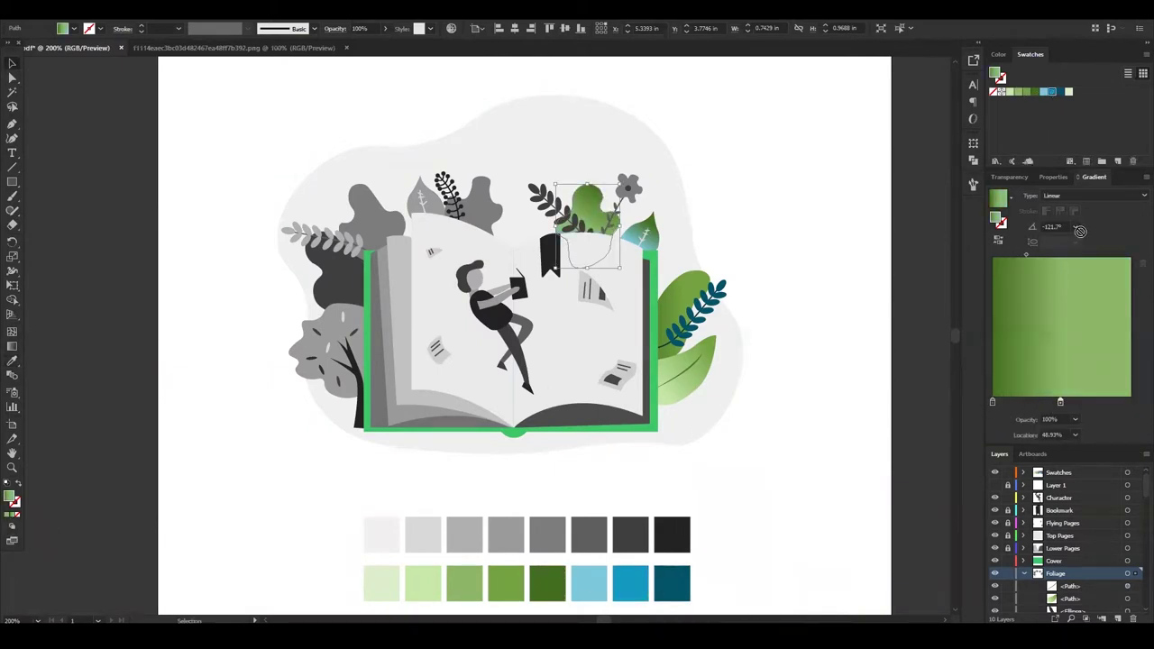
left_click_drag(1080, 231, 1133, 403)
Redraw the bush gradient diagonally and add a dark green stop near its start.
left_click(11, 346)
left_click_drag(574, 248, 618, 179)
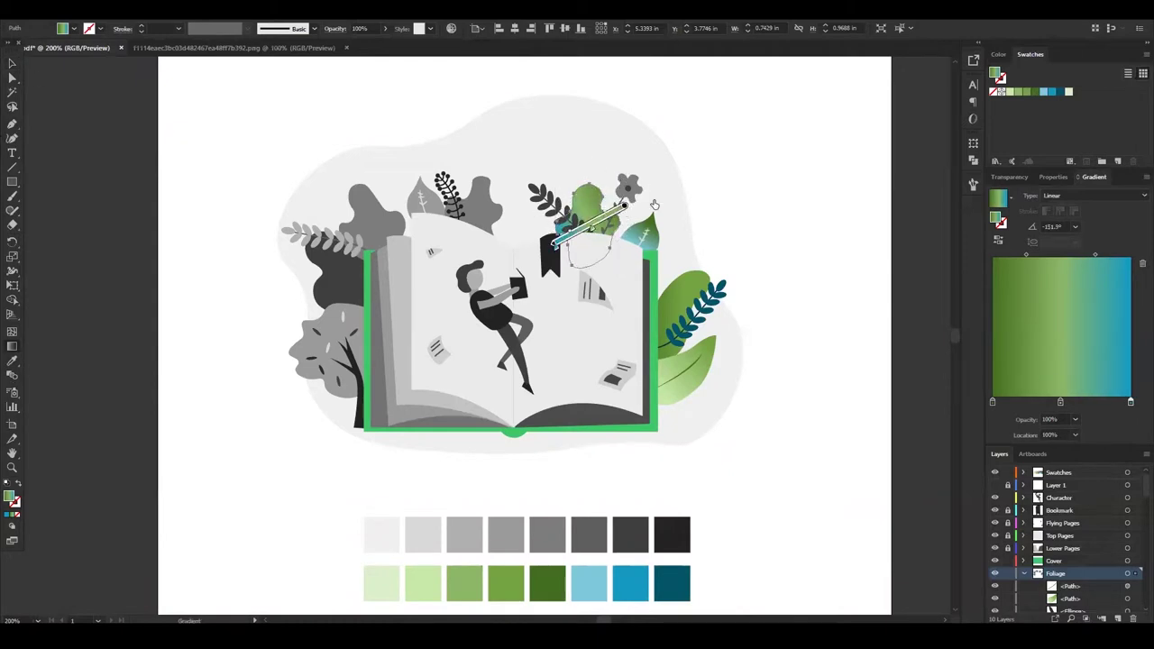
left_click_drag(520, 261, 659, 187)
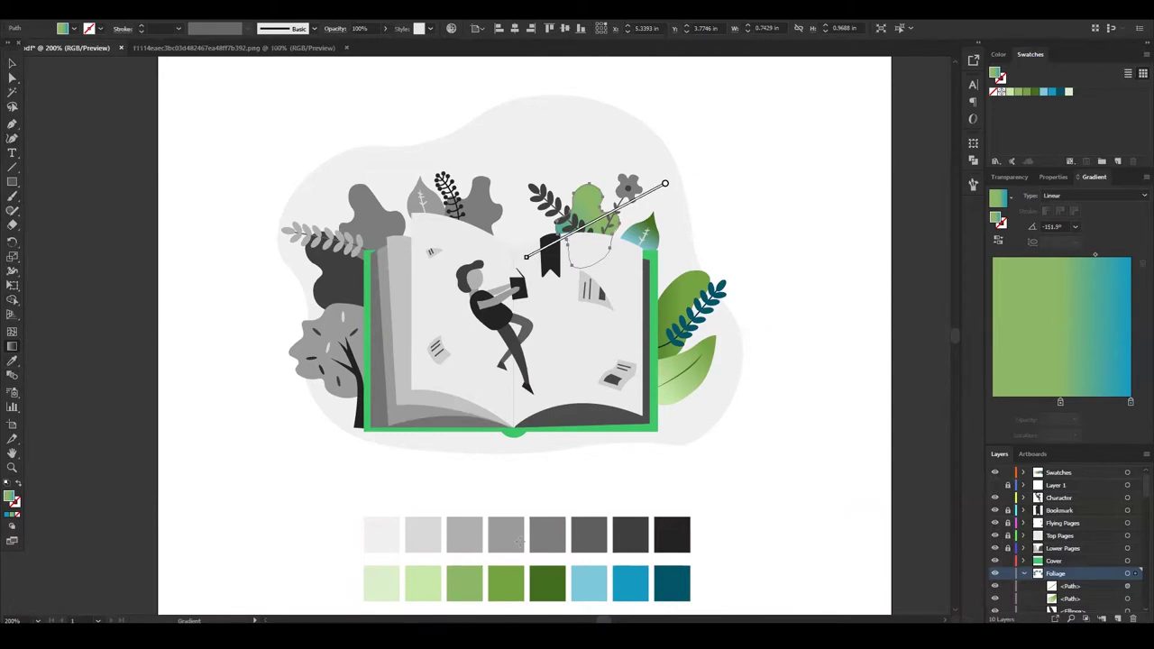
mouse_move(1033, 91)
left_mouse_down()
mouse_move(1009, 402)
mouse_move(1027, 403)
left_mouse_up()
key("v")
left_click(830, 257)
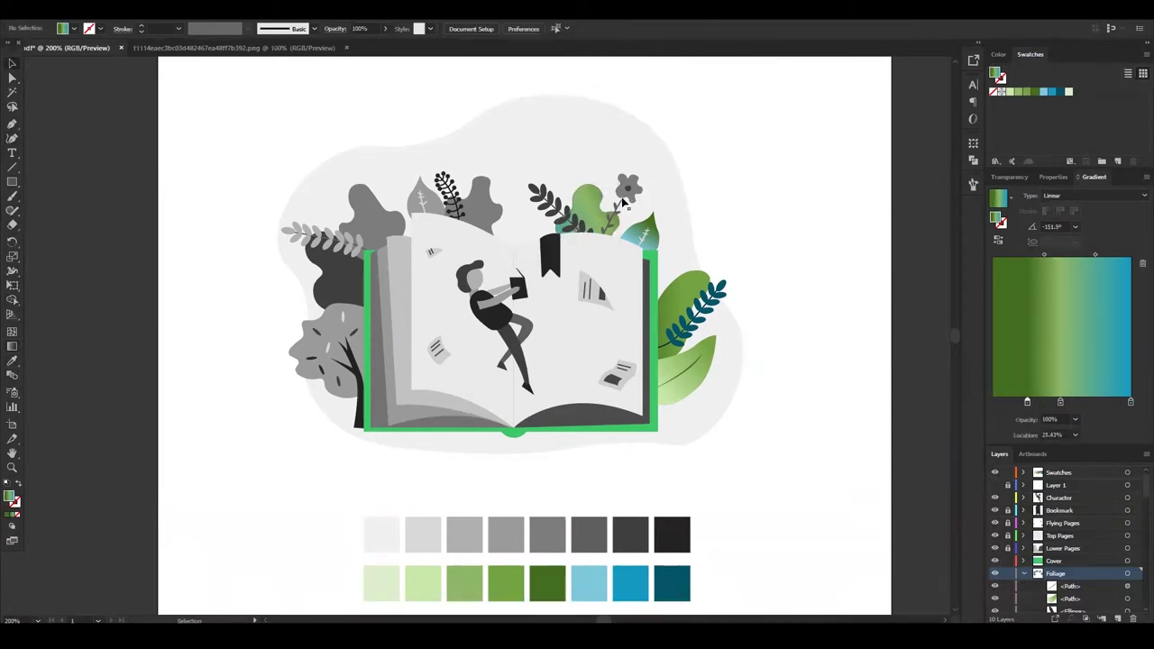
Select the flower head and ready the Eyedropper over the colour swatches.
scroll(650, 406, "down", 2)
left_click(673, 469)
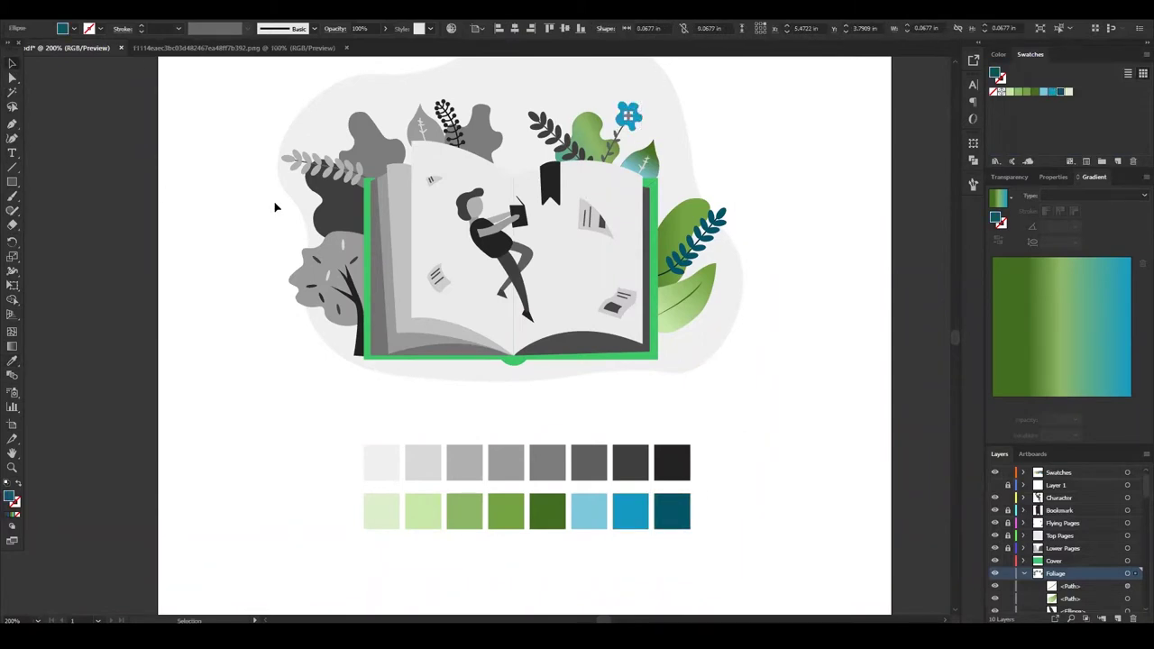
key("ctrl+plus")
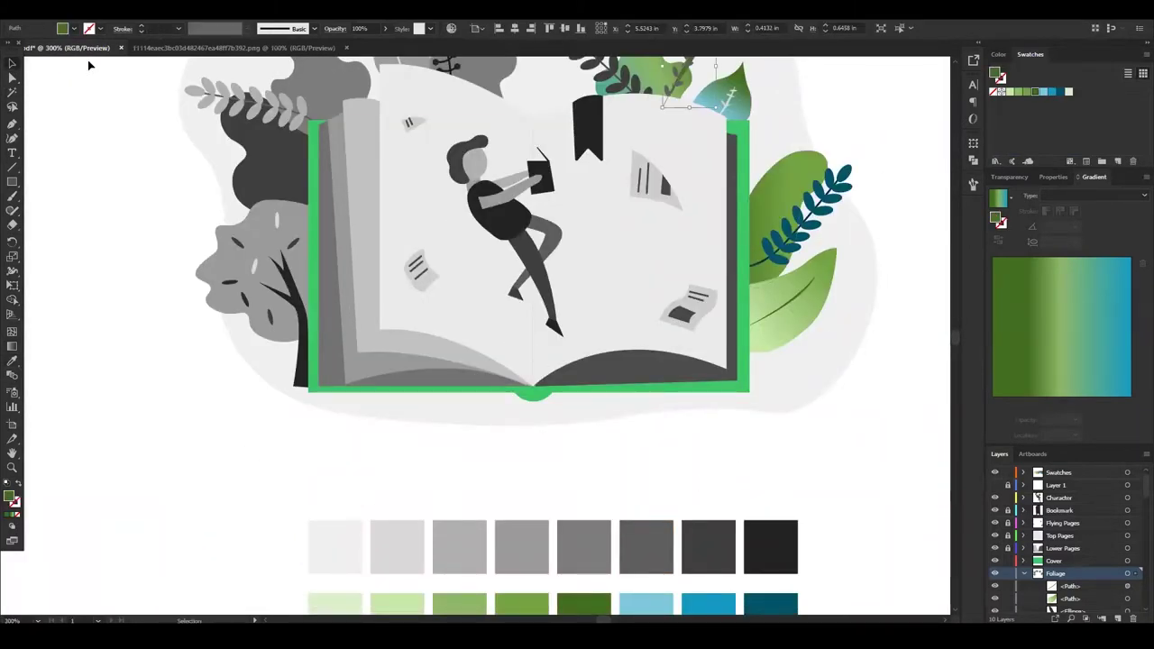
scroll(691, 477, "up", 3)
left_click(746, 180)
left_click_drag(746, 180, 469, 360)
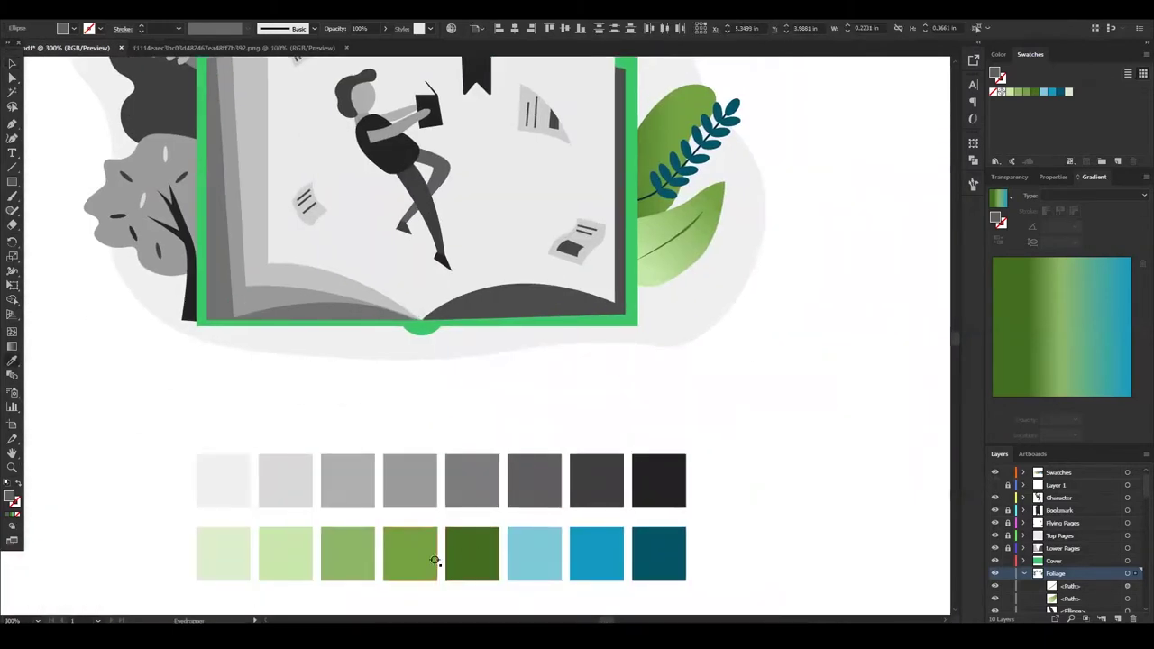
key("i")
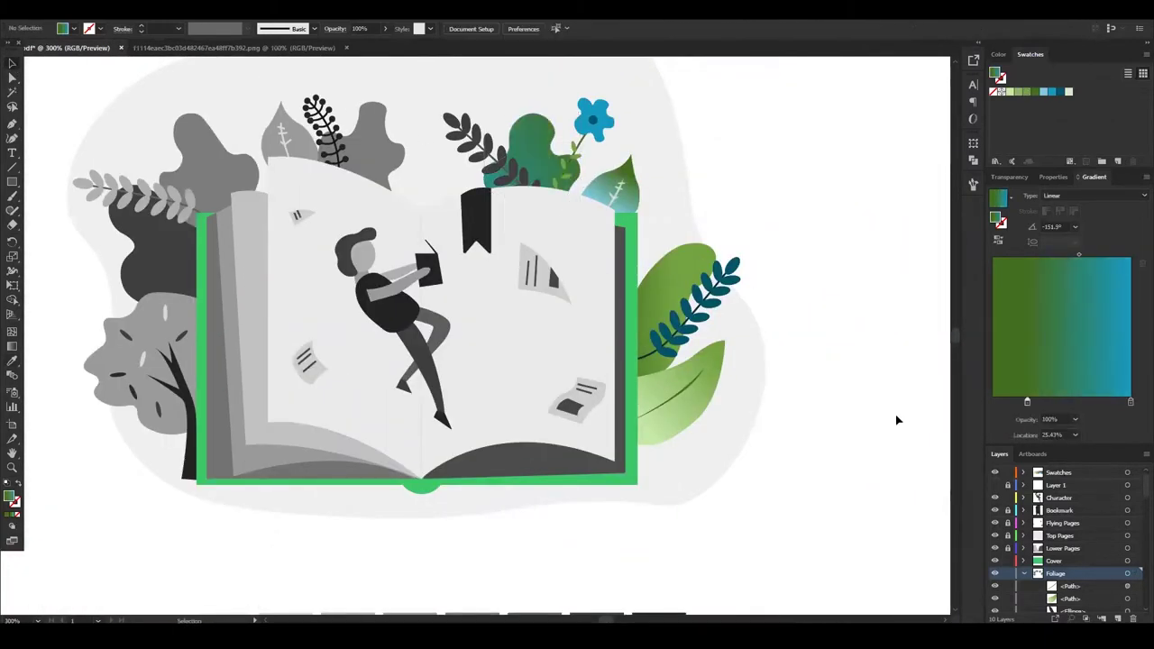
scroll(793, 345, "down", 3)
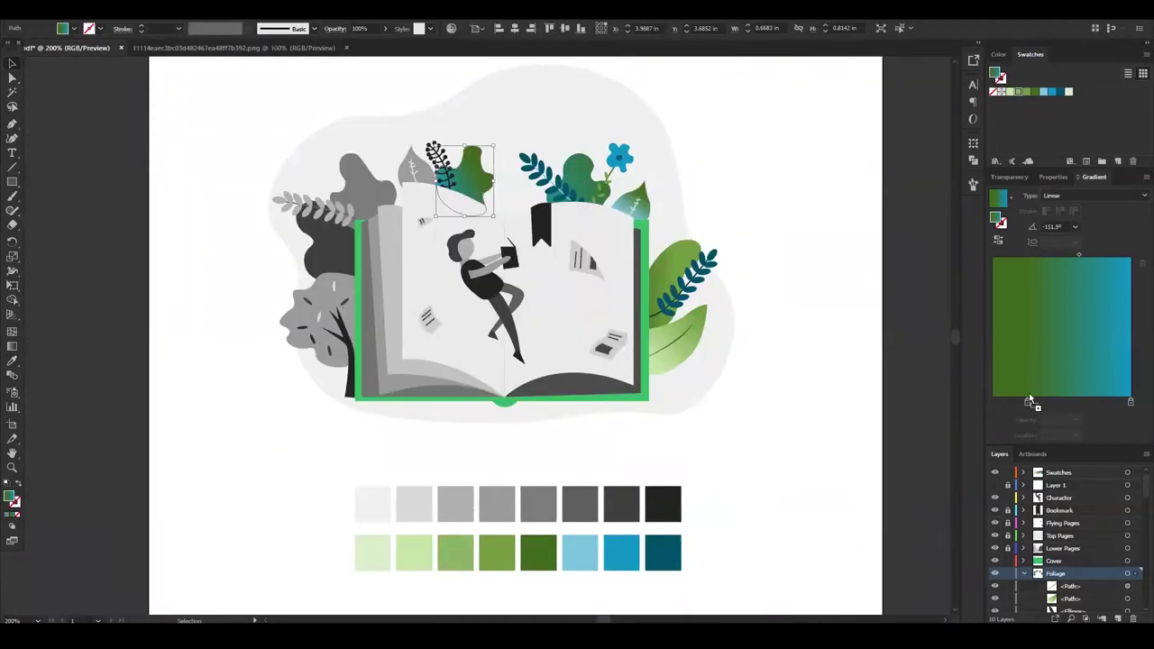
Set the bush gradient from light green to dark teal, angled upward.
left_click(1031, 400)
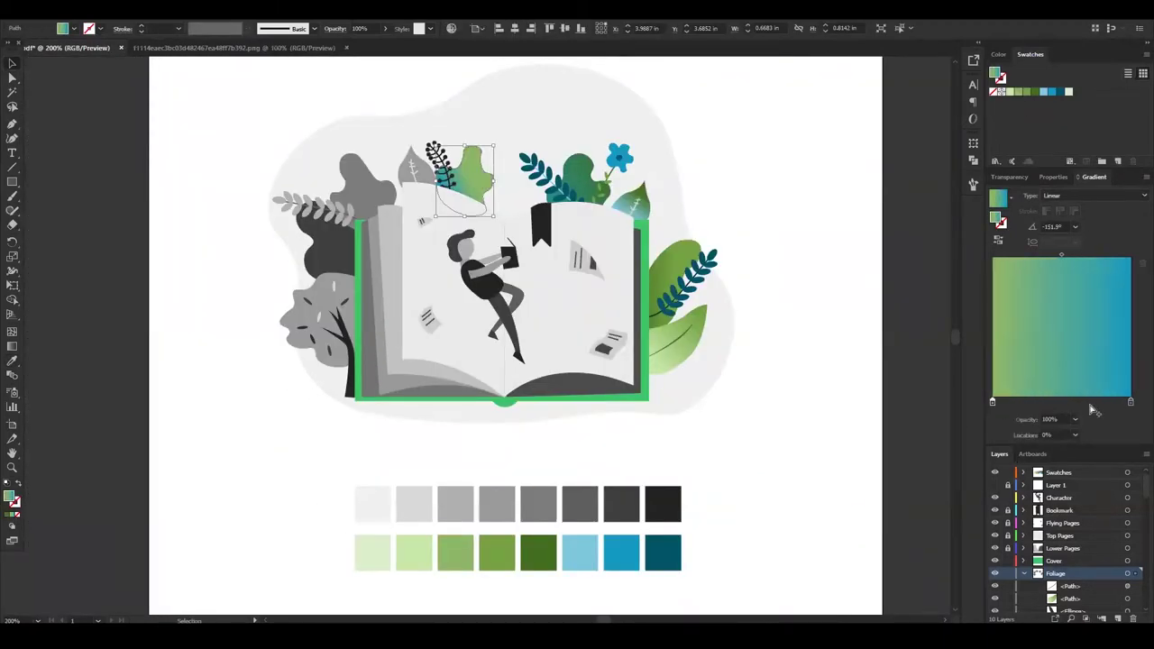
left_click_drag(1057, 91, 1131, 401)
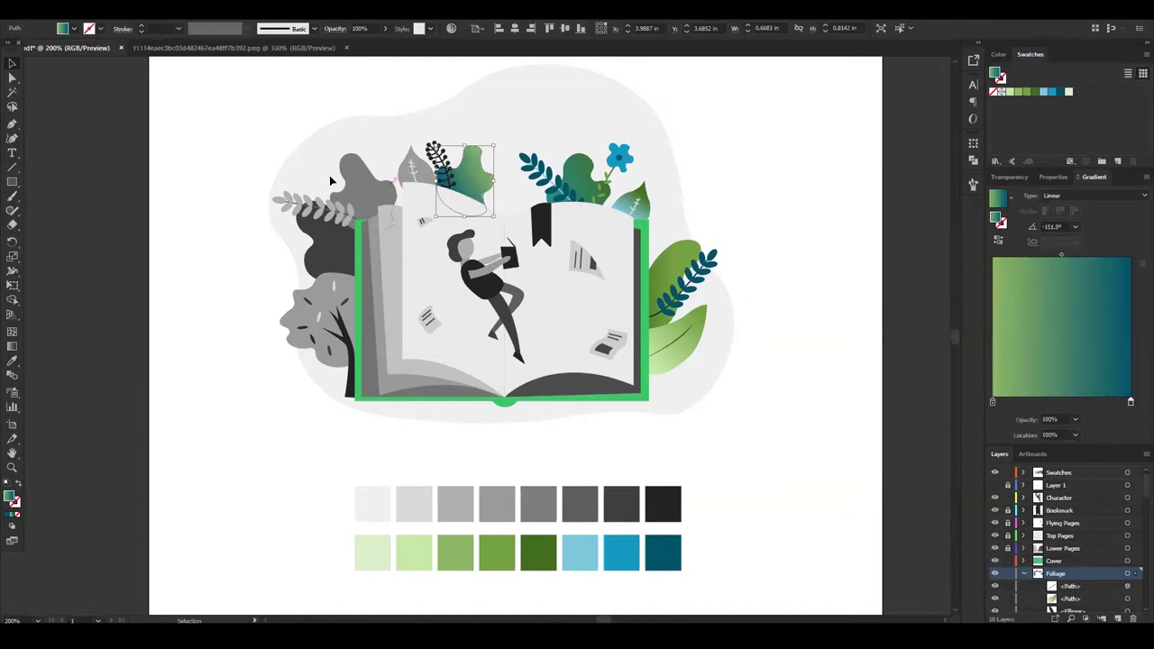
left_click_drag(487, 209, 434, 142)
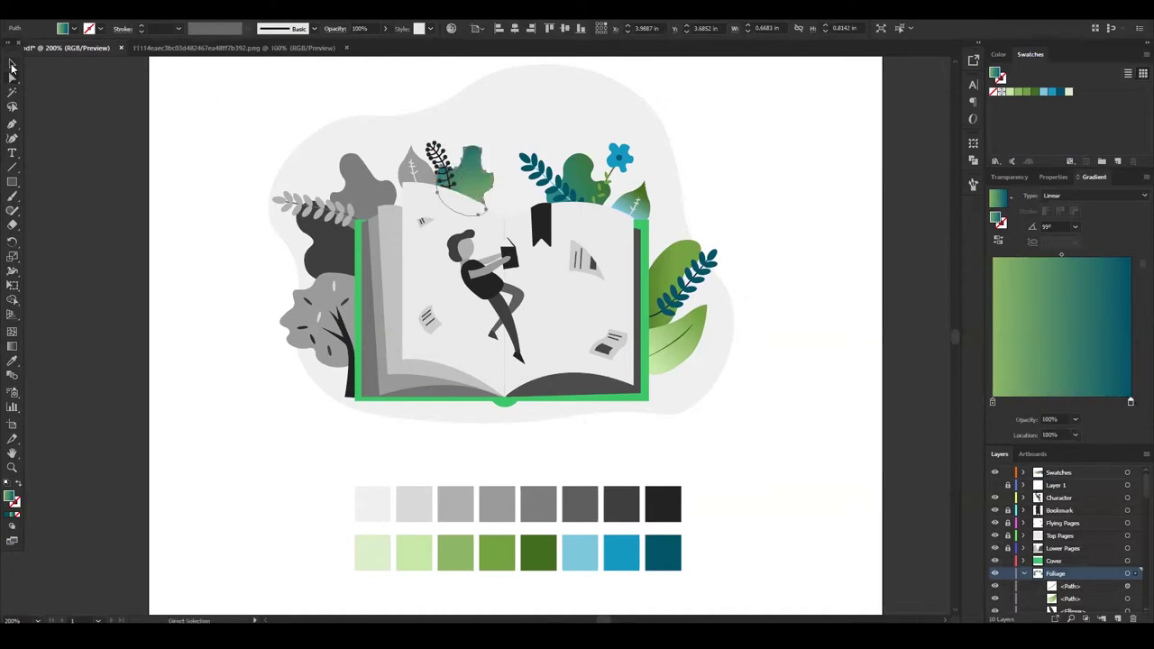
key("ctrl+equal")
Select the dark berry sprig and add a colour stop at the gradient's right end.
left_click(422, 230)
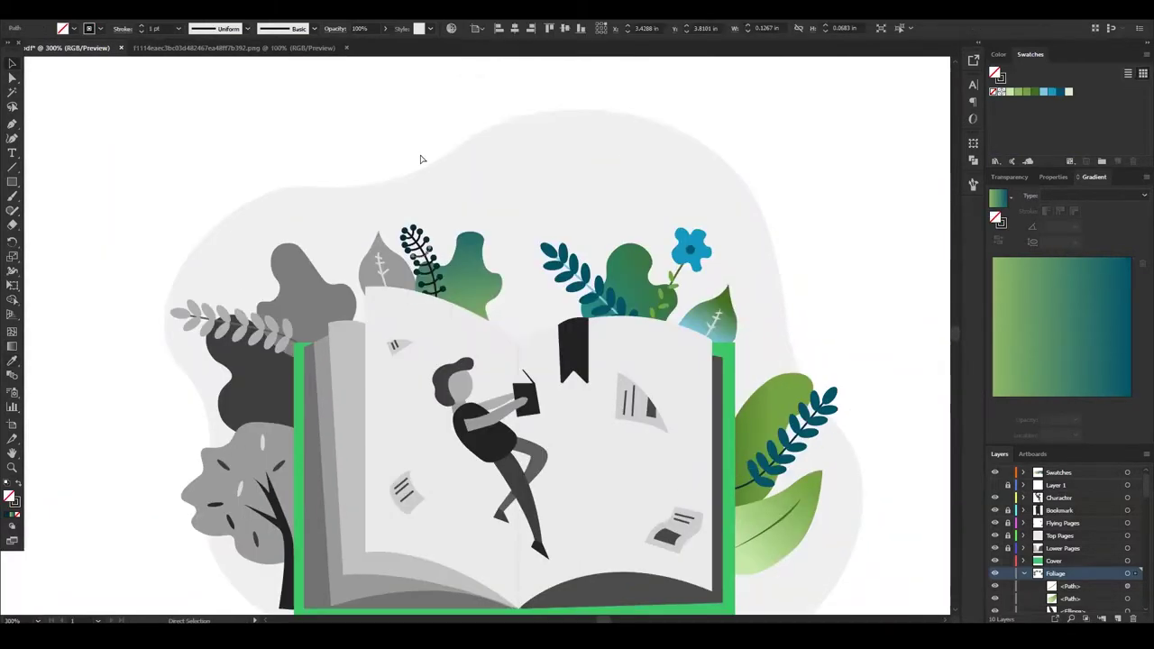
scroll(379, 167, "up", 3)
left_click(478, 323)
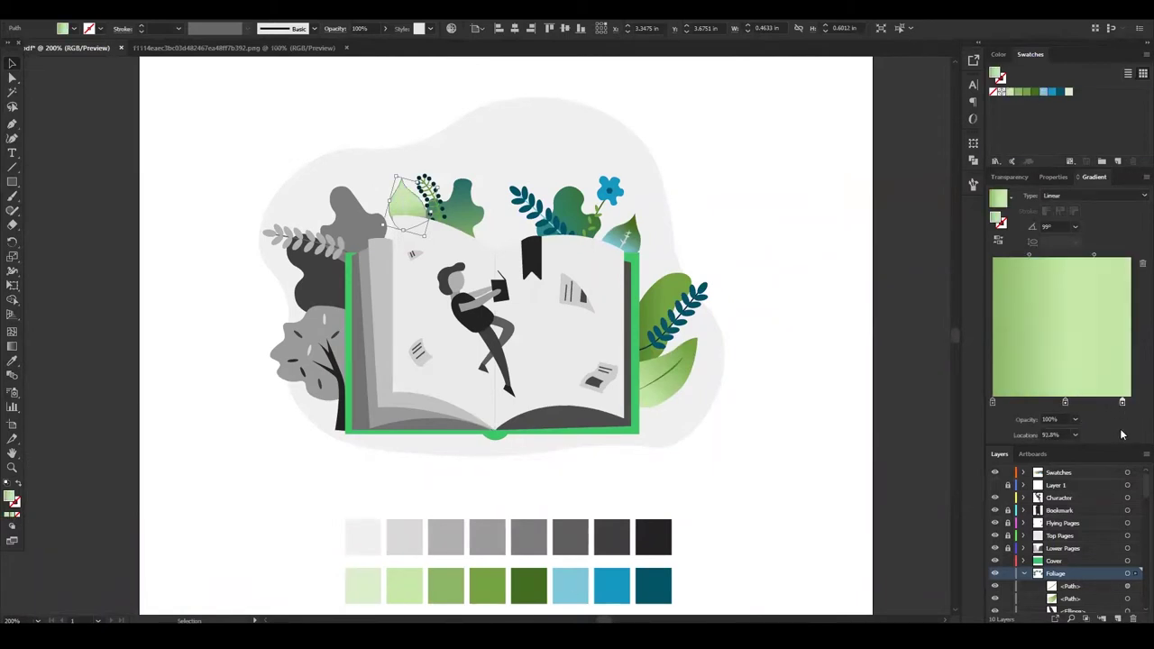
left_click(1104, 403)
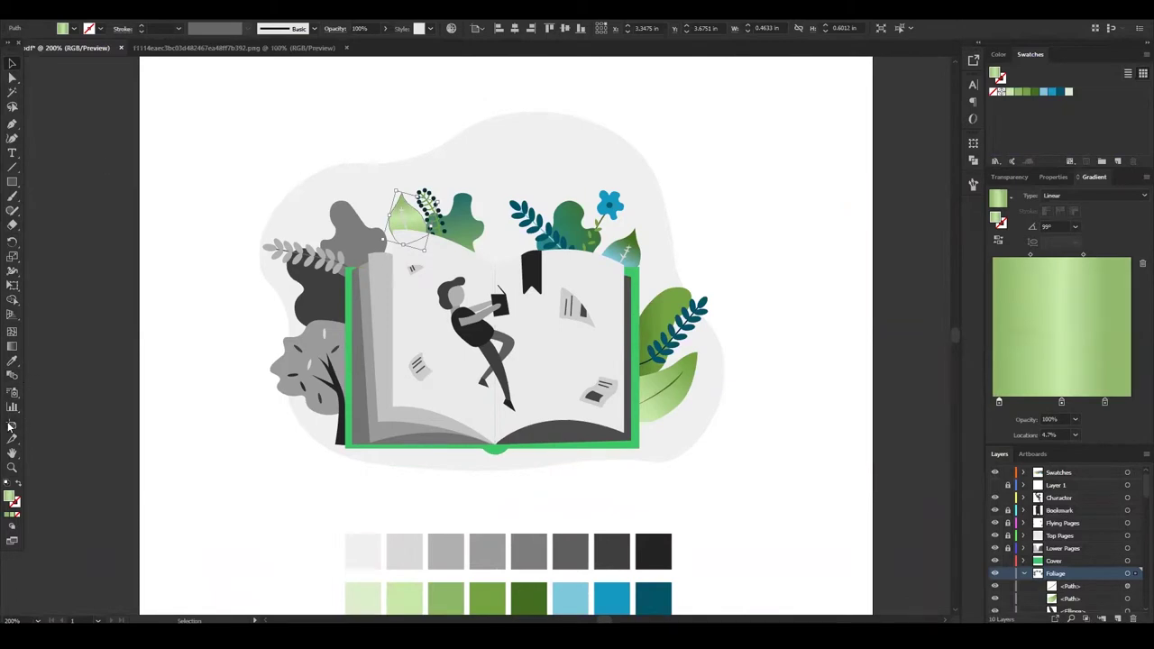
Lay the veined leaf's gradient horizontally and shift it down-left.
key("ctrl+equal")
key("ctrl+equal")
key("g")
left_click_drag(479, 336, 586, 336)
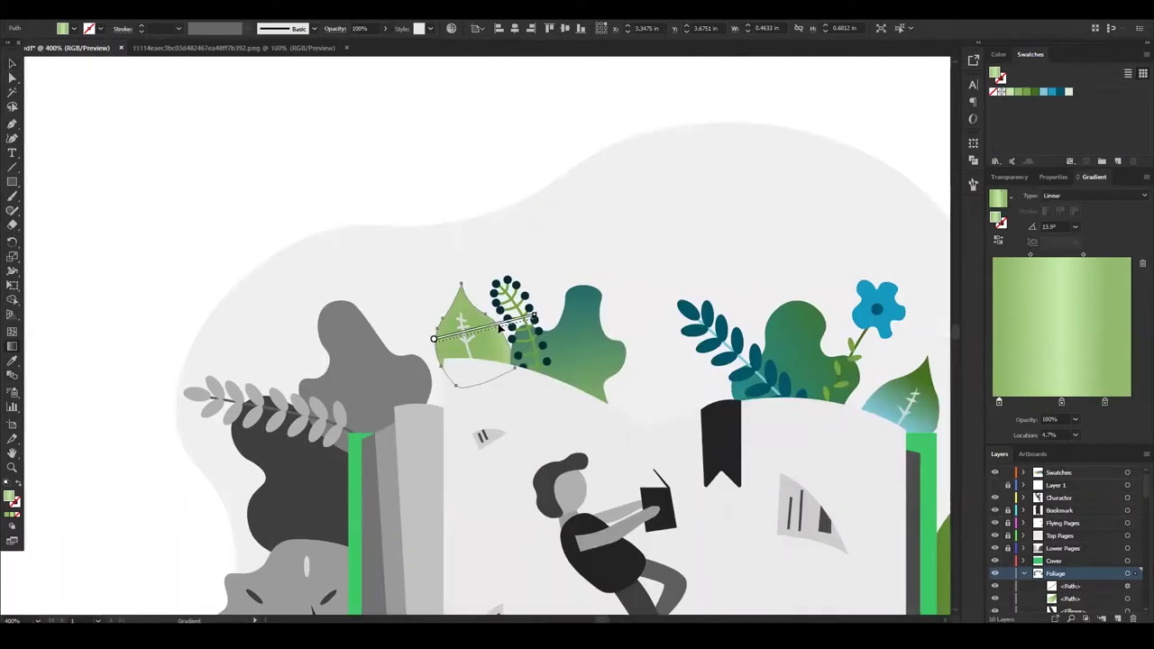
left_click_drag(501, 329, 468, 344)
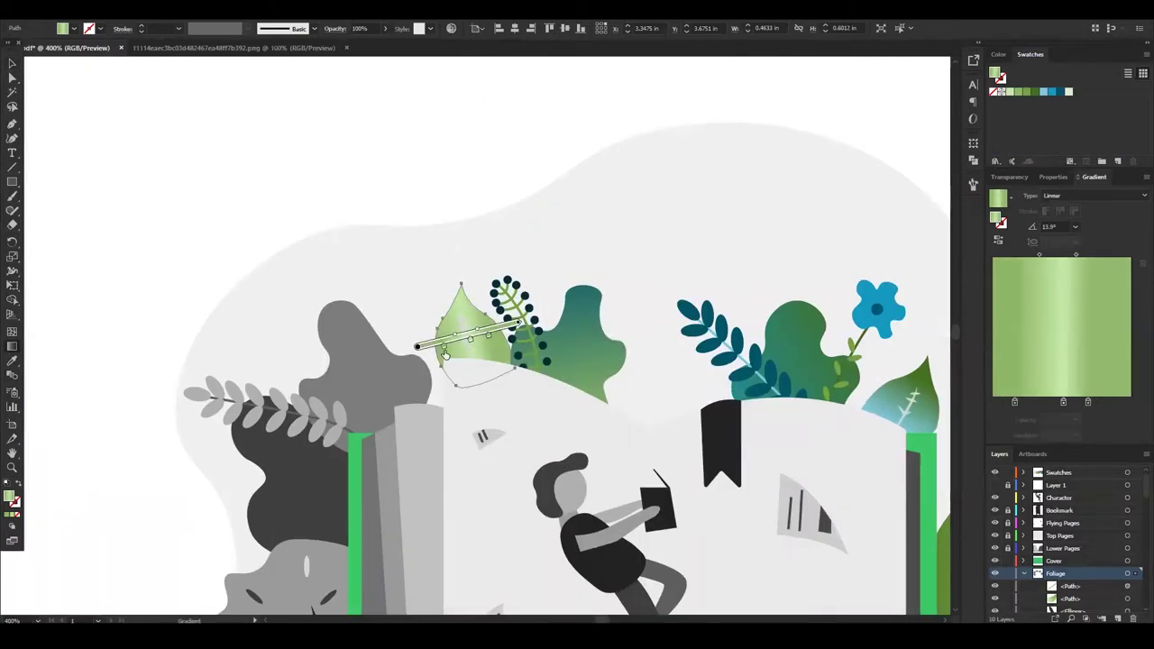
key("v")
left_click(250, 127)
Check the leaf vein's stroke settings, then give the far-left grey bush the green gradient.
left_click(469, 366)
key("ctrl+equal")
left_click(490, 367)
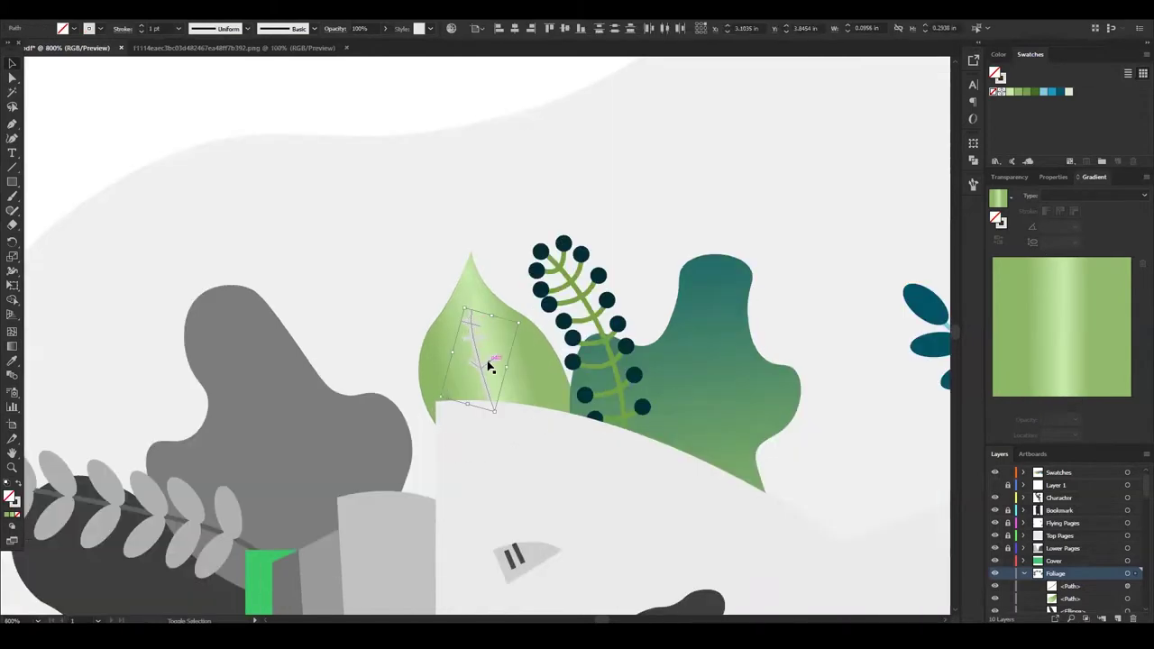
key("ctrl+minus")
scroll(541, 270, "up", 3)
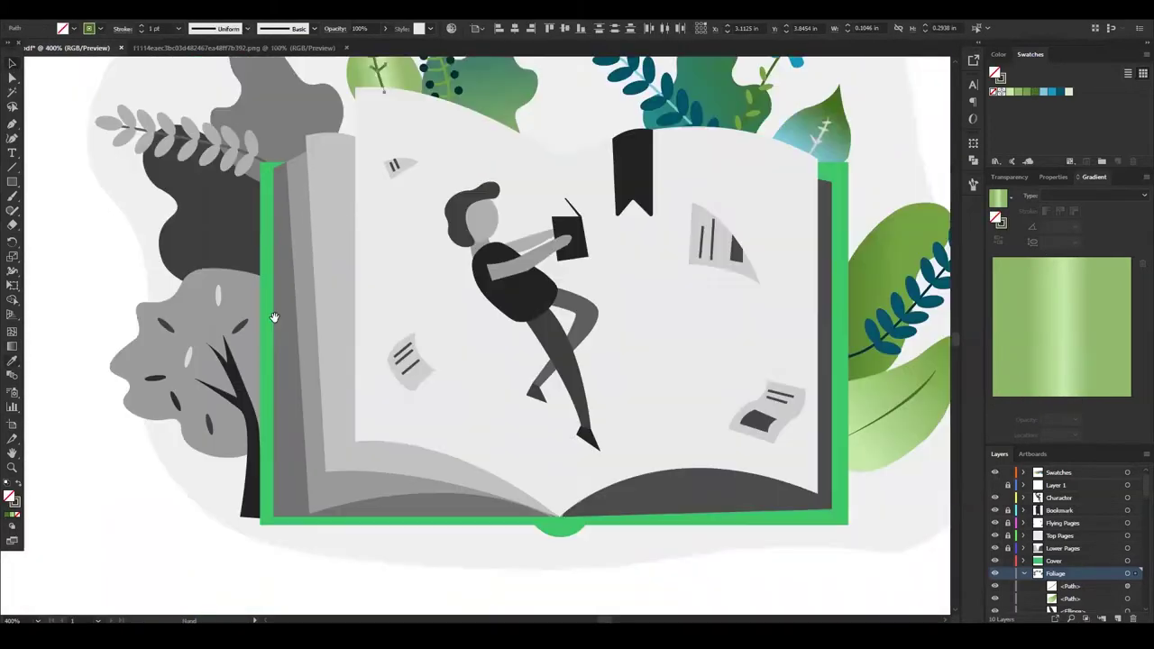
left_click(122, 28)
left_click(547, 134)
key("ctrl+minus")
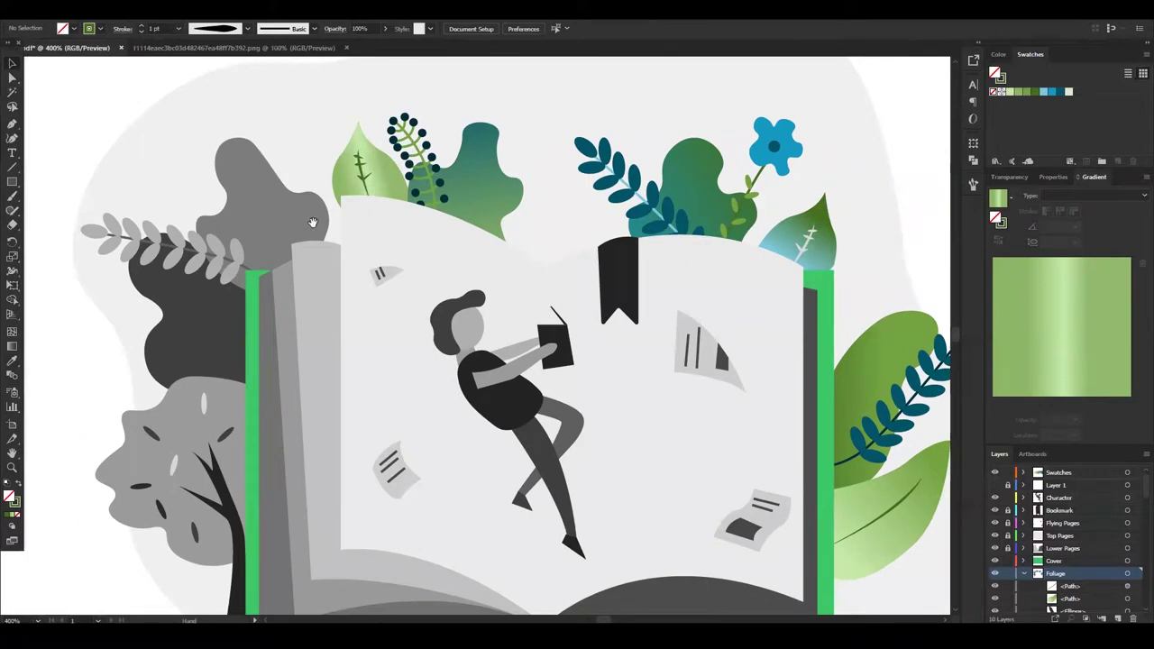
left_click(312, 222)
key("period")
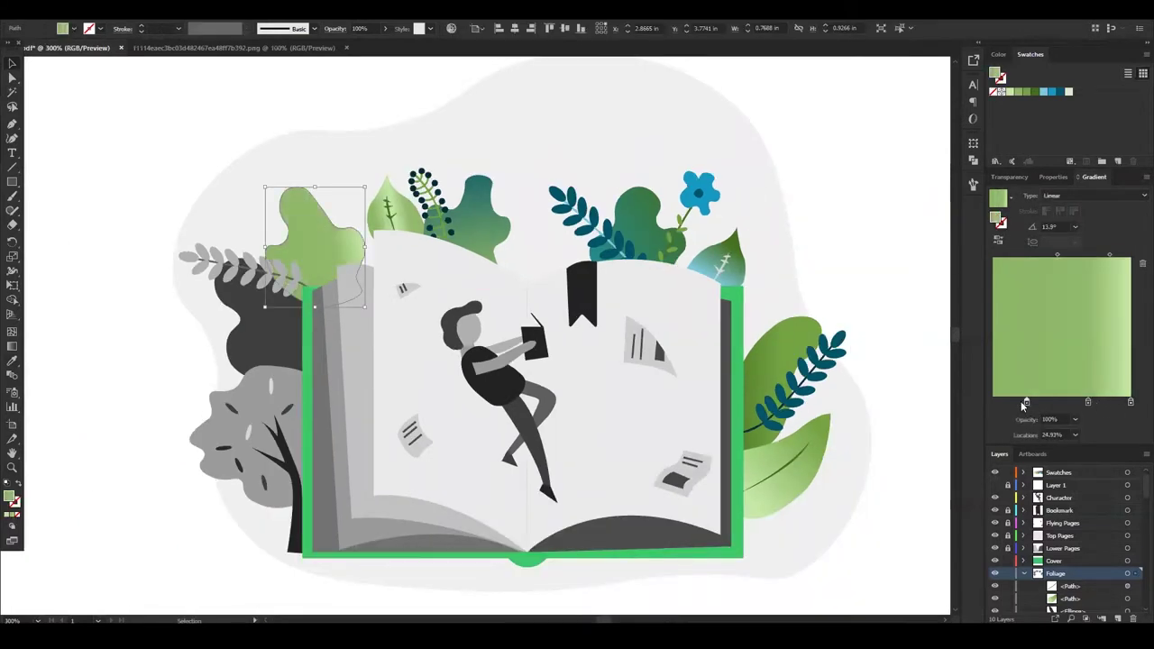
Finish the bush gradient by moving a stop to about 61% and angling it diagonally downward.
scroll(634, 592, "down", 5)
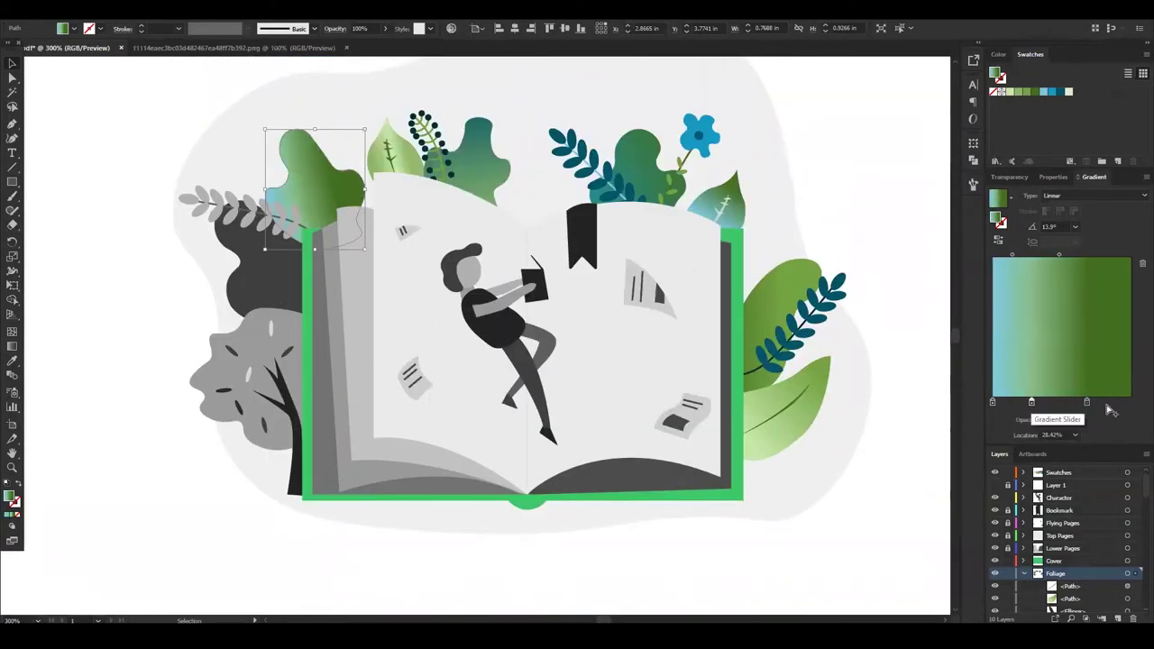
left_click_drag(1087, 402, 1077, 402)
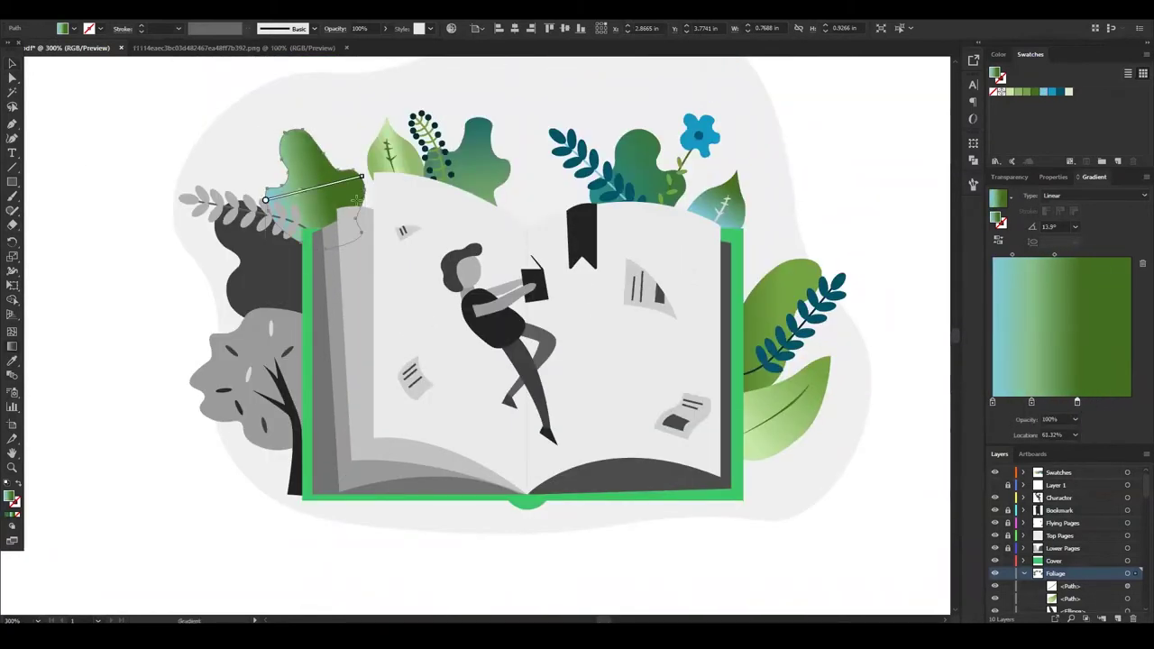
left_click_drag(257, 137, 367, 253)
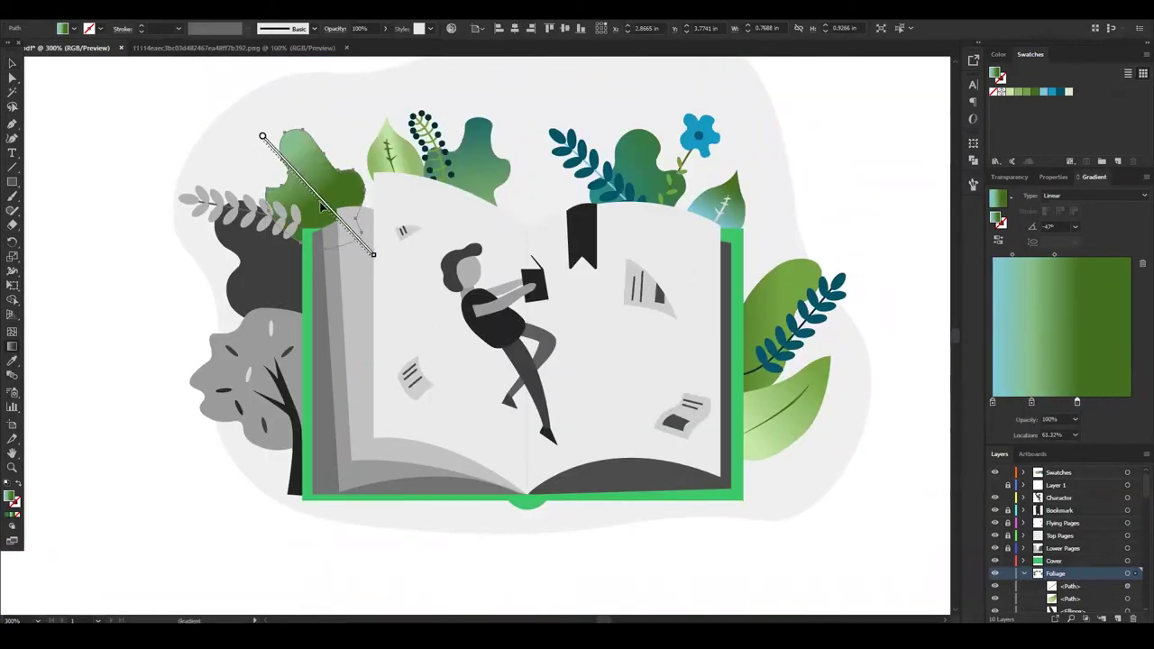
key("v")
left_click(139, 117)
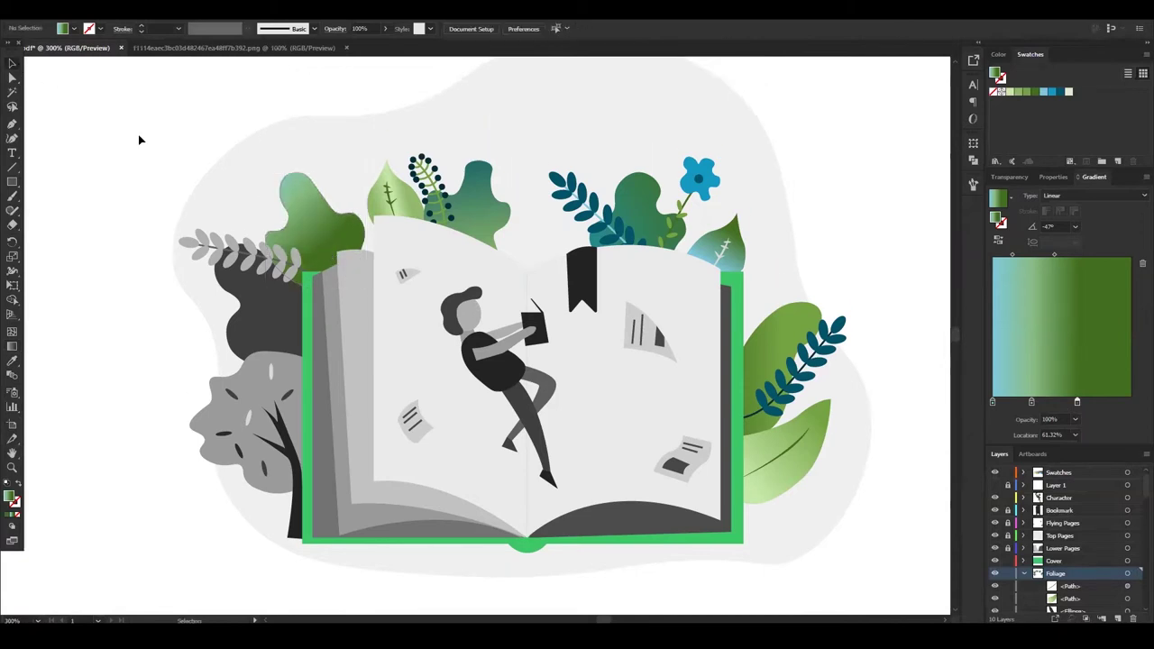
scroll(194, 208, "down", 5)
scroll(203, 193, "up", 3)
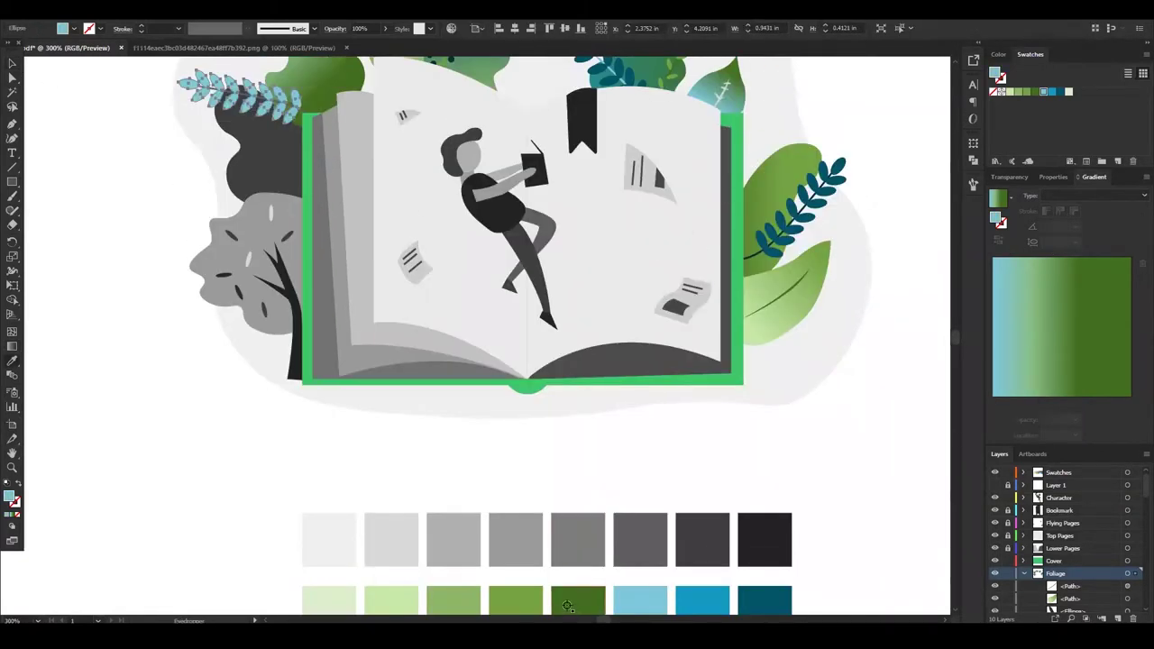
scroll(207, 181, "up", 2)
scroll(212, 179, "down", 4)
scroll(582, 528, "up", 3)
Give the dark left leaf a sampled-teal linear gradient, remove its middle stop and reposition it.
left_click(311, 104)
key("i")
scroll(857, 481, "down", 3)
left_click(765, 599)
scroll(704, 541, "up", 3)
left_click(14, 517)
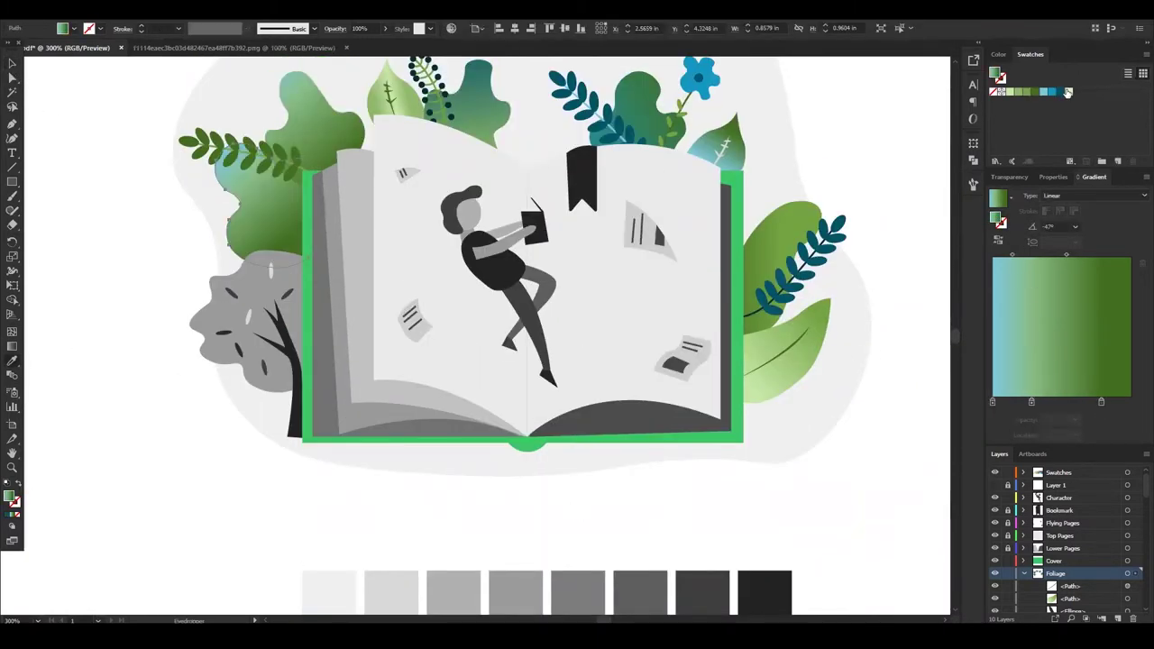
left_click(1125, 402)
key("g")
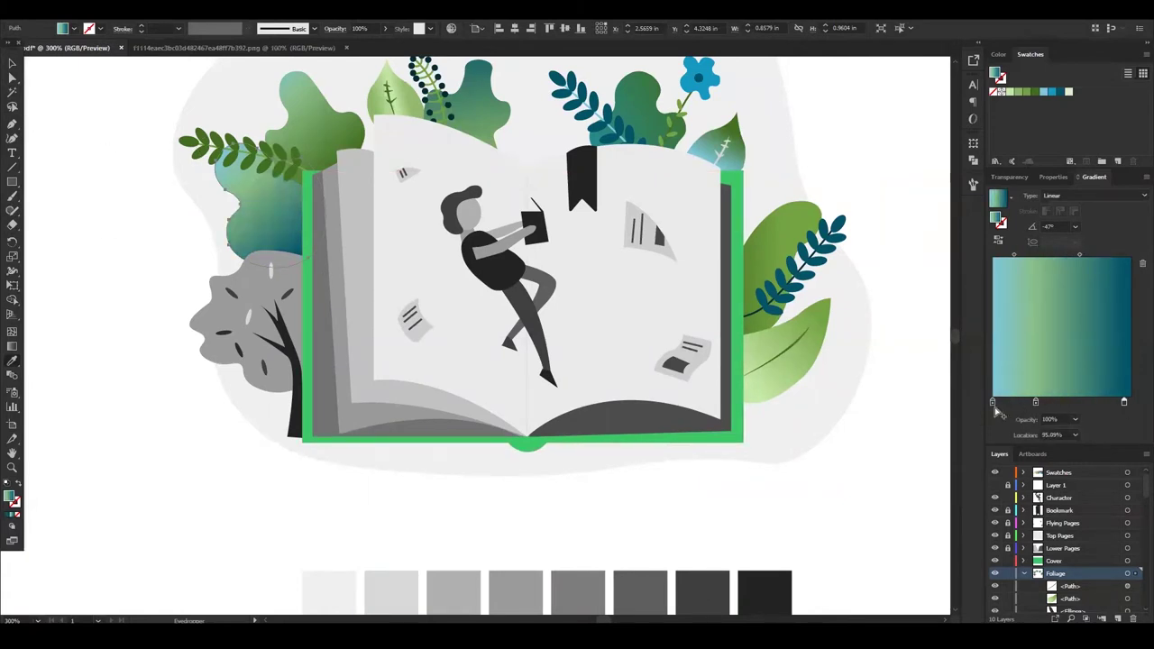
left_click_drag(1035, 402, 1131, 402)
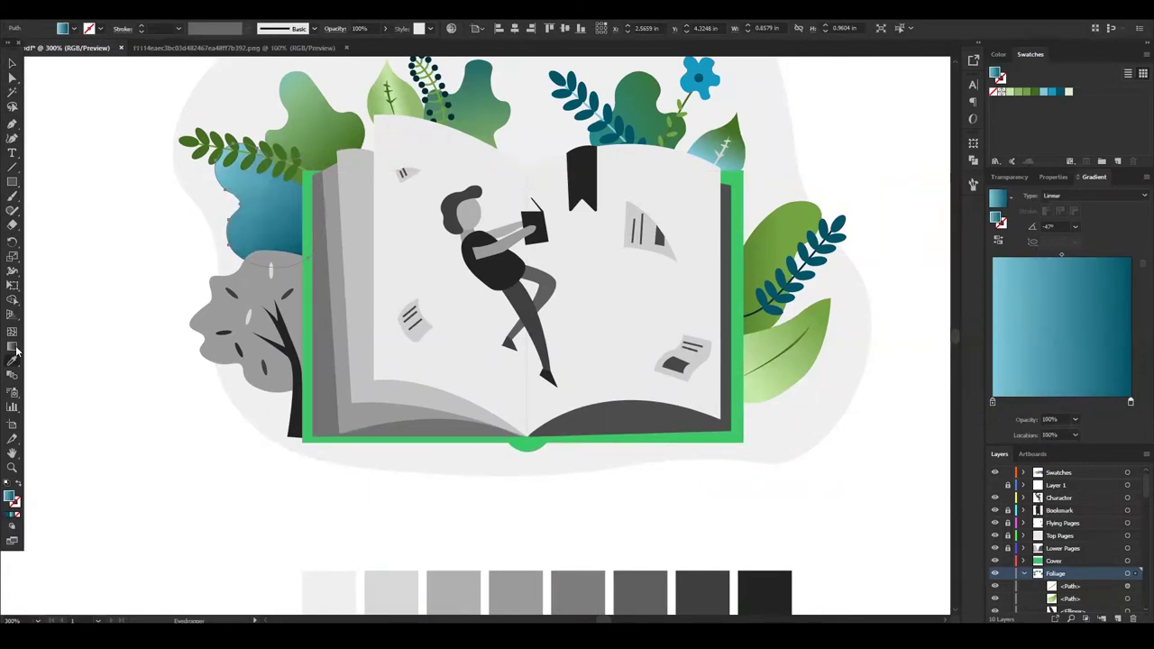
left_click_drag(314, 249, 292, 224)
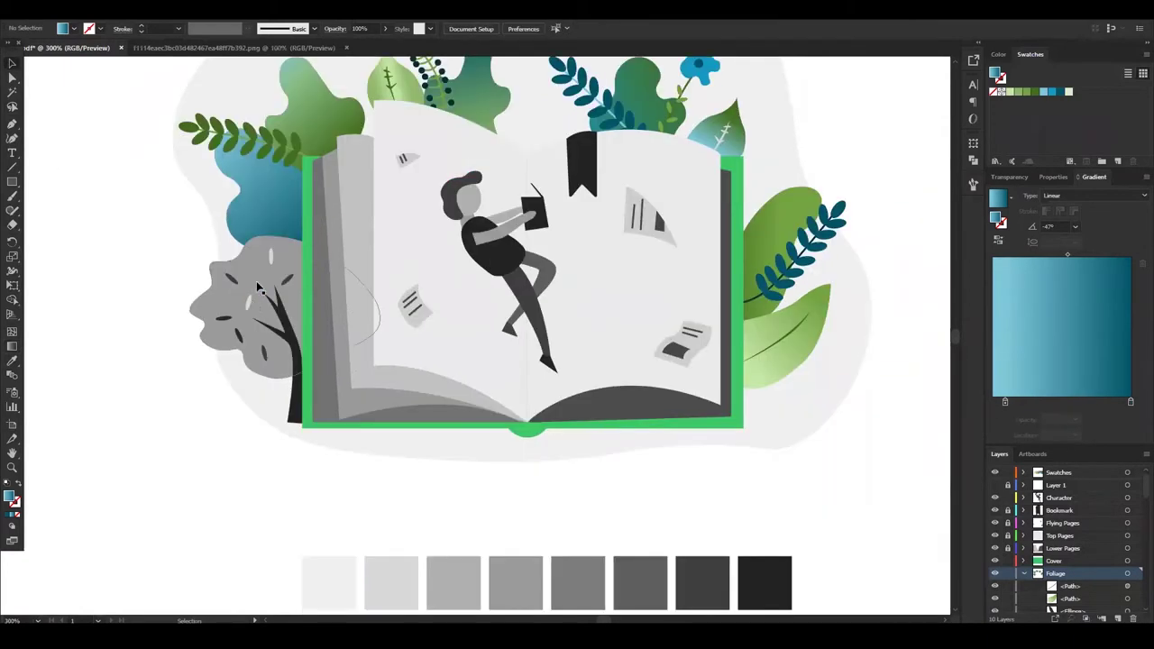
Fill the grey tree with a green-to-light-blue linear gradient.
scroll(354, 369, "down", 5)
key("i")
left_click(516, 499)
scroll(792, 512, "up", 3)
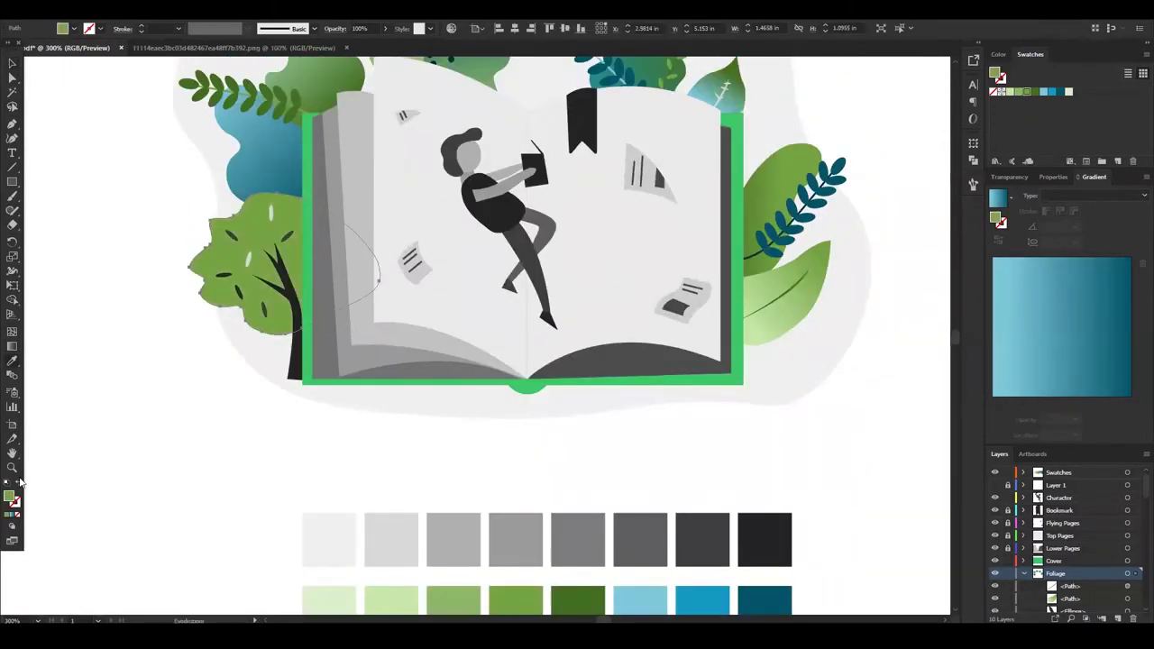
left_click(12, 514)
left_click_drag(1055, 413, 993, 402)
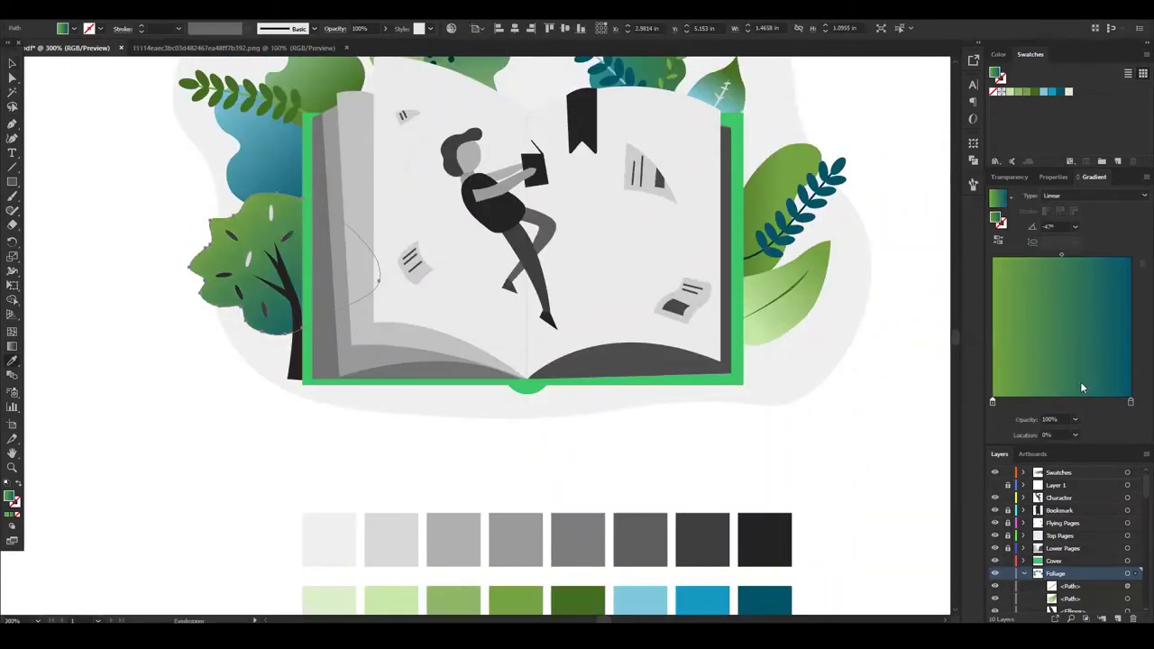
left_click_drag(1111, 415, 1131, 402)
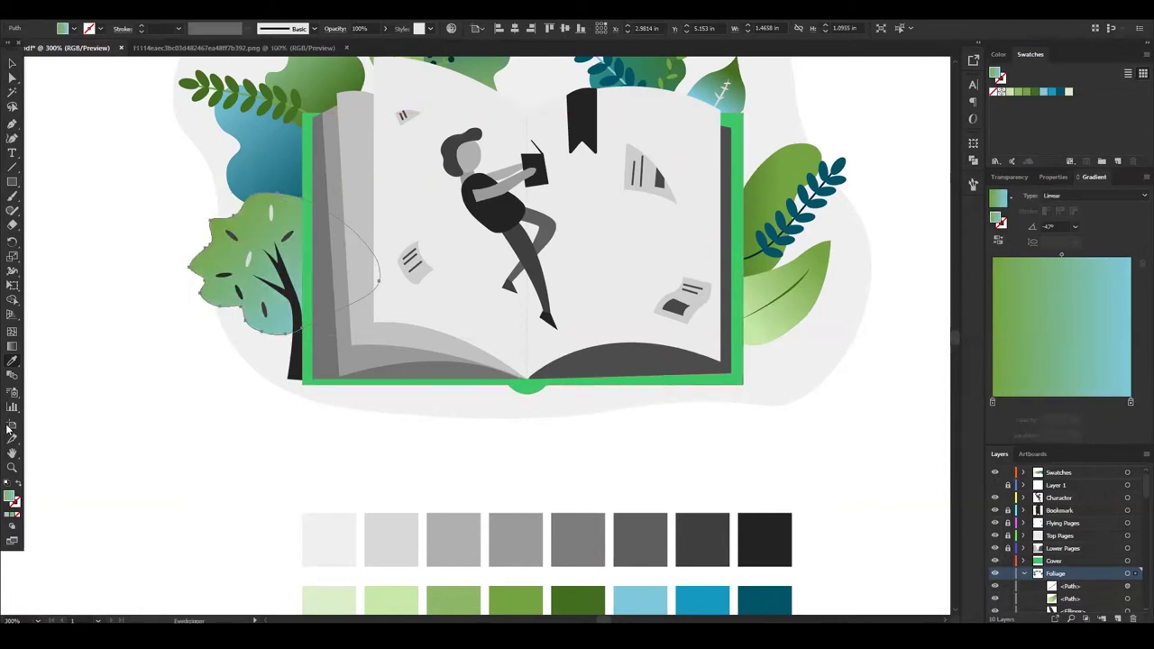
key("v")
Recolour the tree's small spots a lighter green.
scroll(464, 433, "down", 2)
left_click(246, 221)
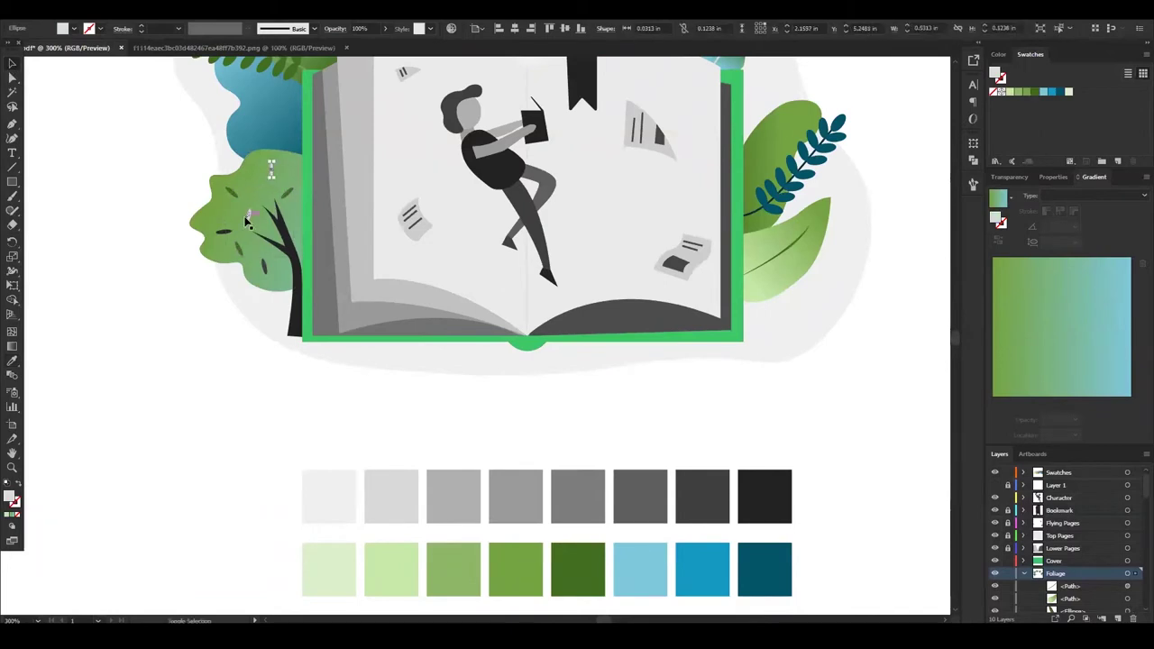
left_click(454, 570)
left_click(157, 330)
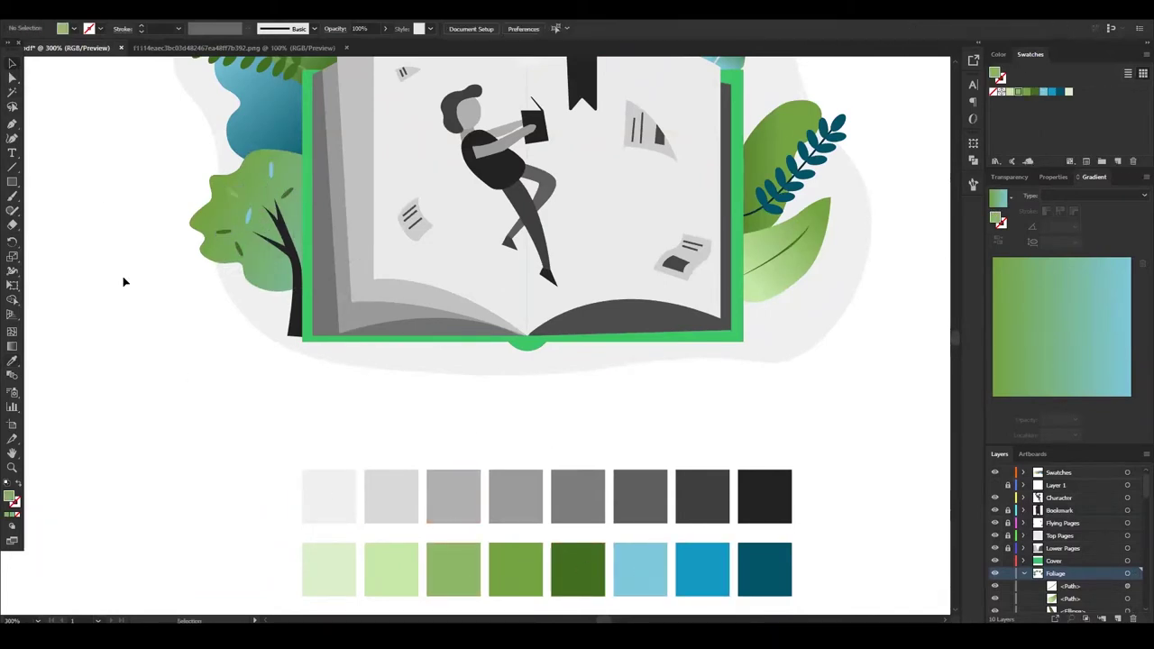
Set the tree trunk fill to dark olive 3D3C0A.
scroll(125, 283, "up", 2)
left_click(287, 315)
double_click(9, 496)
left_click(704, 240)
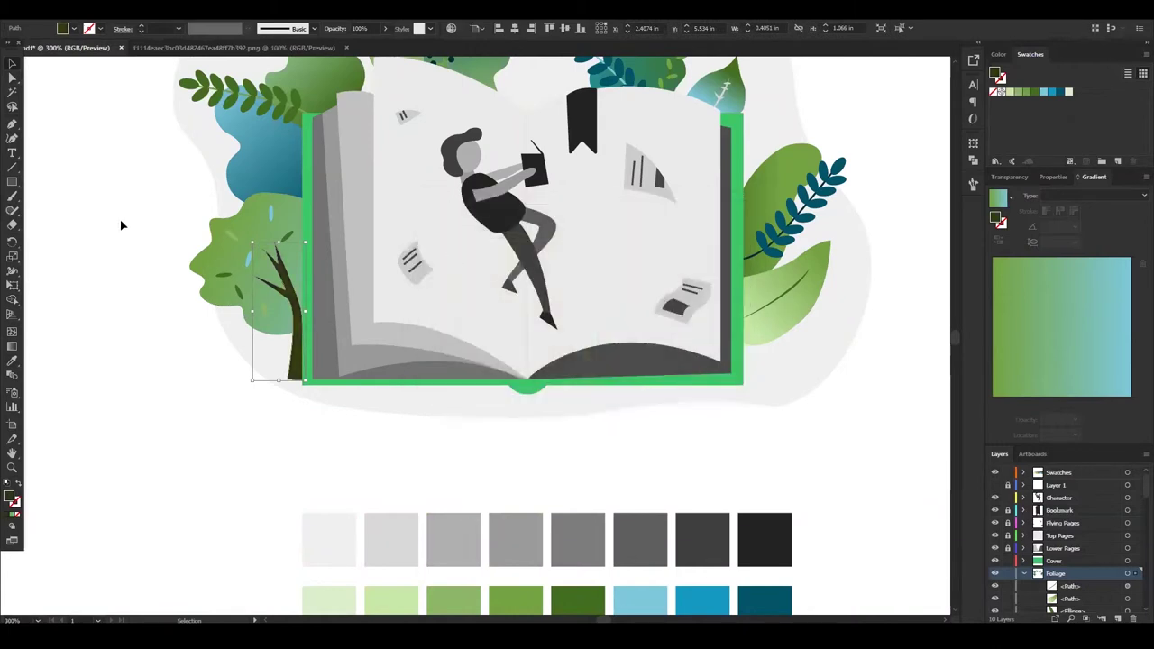
Eyedrop blue onto the vein of the large leaf right of the book.
key("ctrl+minus")
left_click(562, 200)
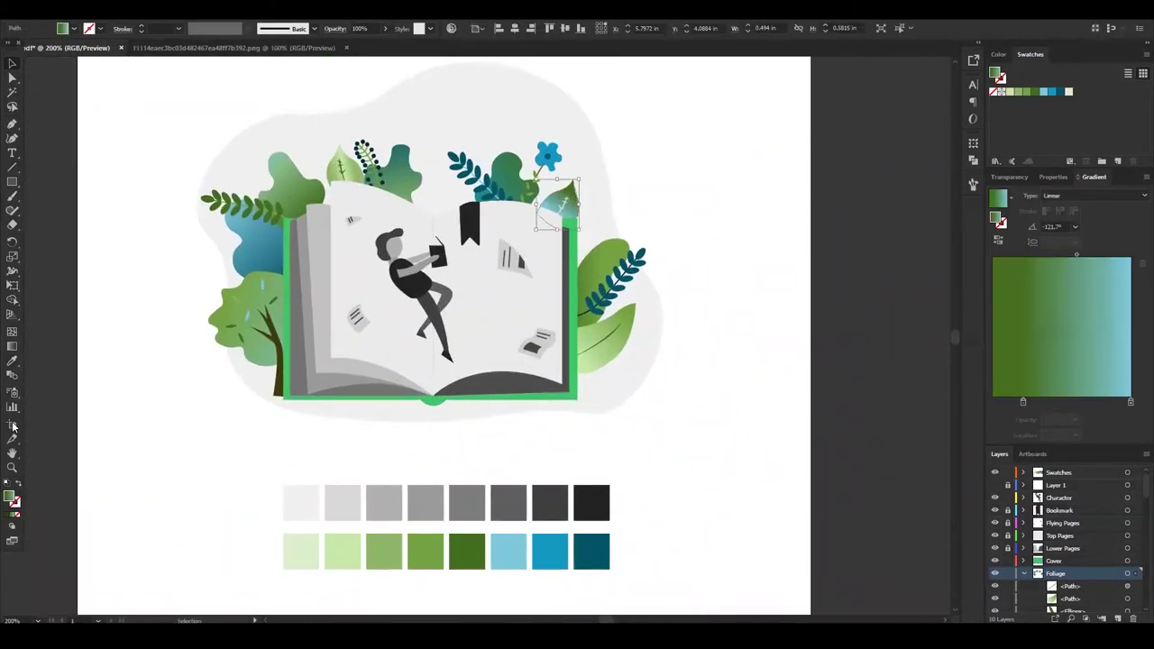
key("ctrl+plus")
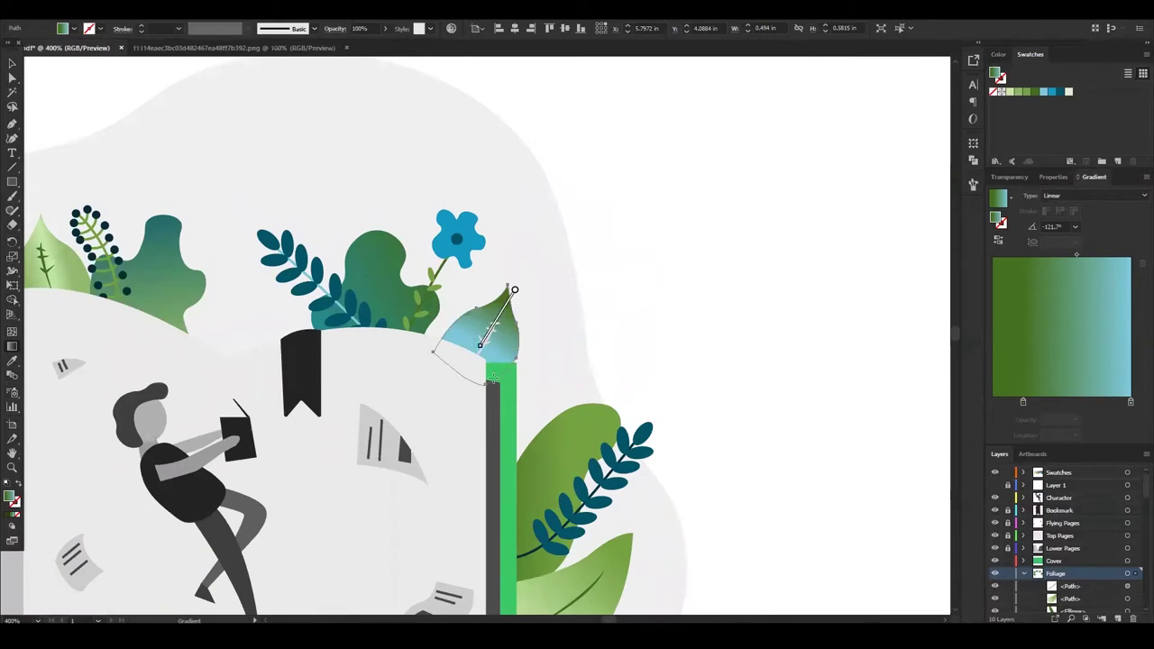
key("ctrl+shift+a")
key("ctrl+minus")
key("ctrl+minus")
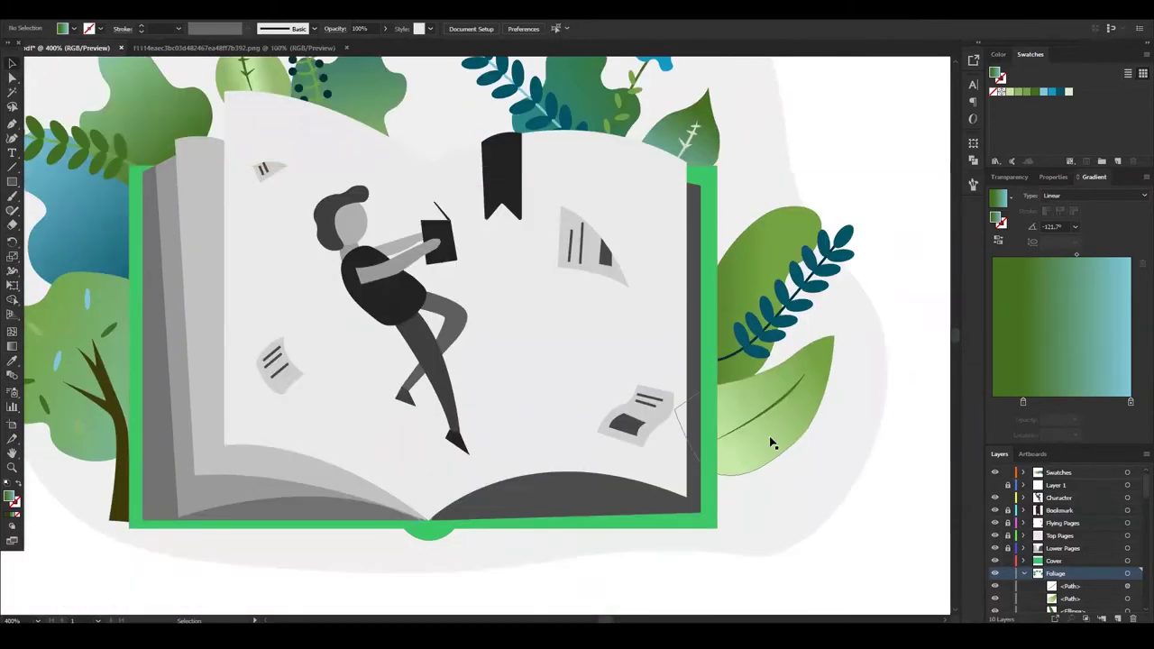
left_click(771, 440)
scroll(732, 461, "down", 5)
key("i")
left_click(662, 591)
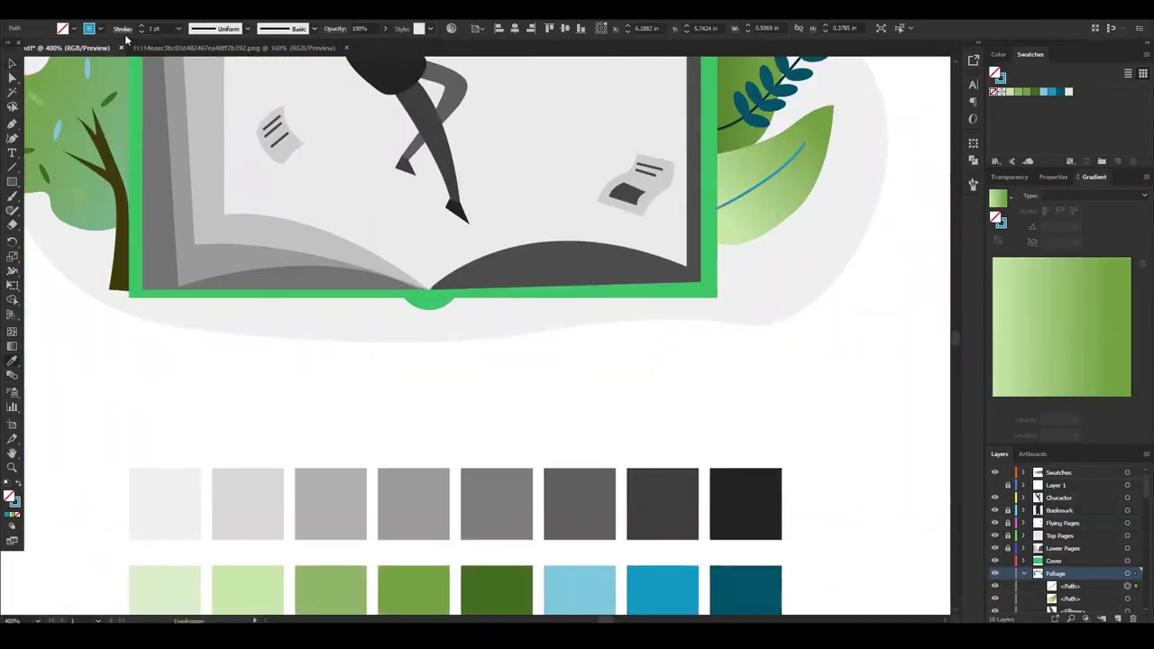
key("ctrl+minus")
key("ctrl+minus")
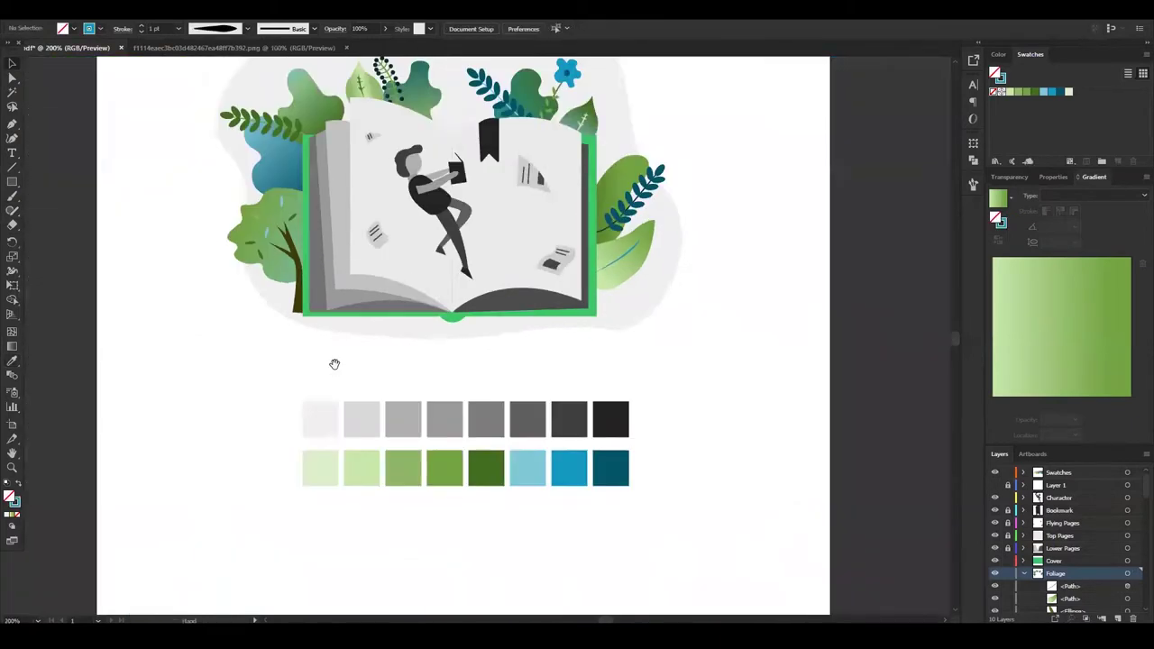
key("ctrl+shift+a")
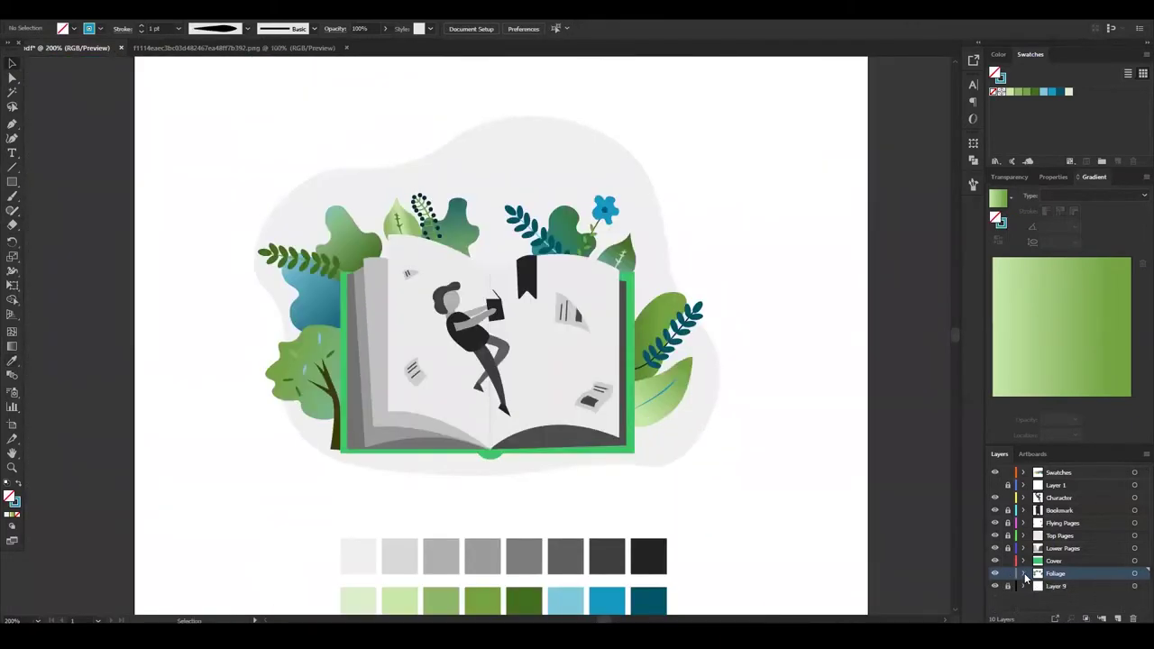
scroll(657, 418, "down", 2)
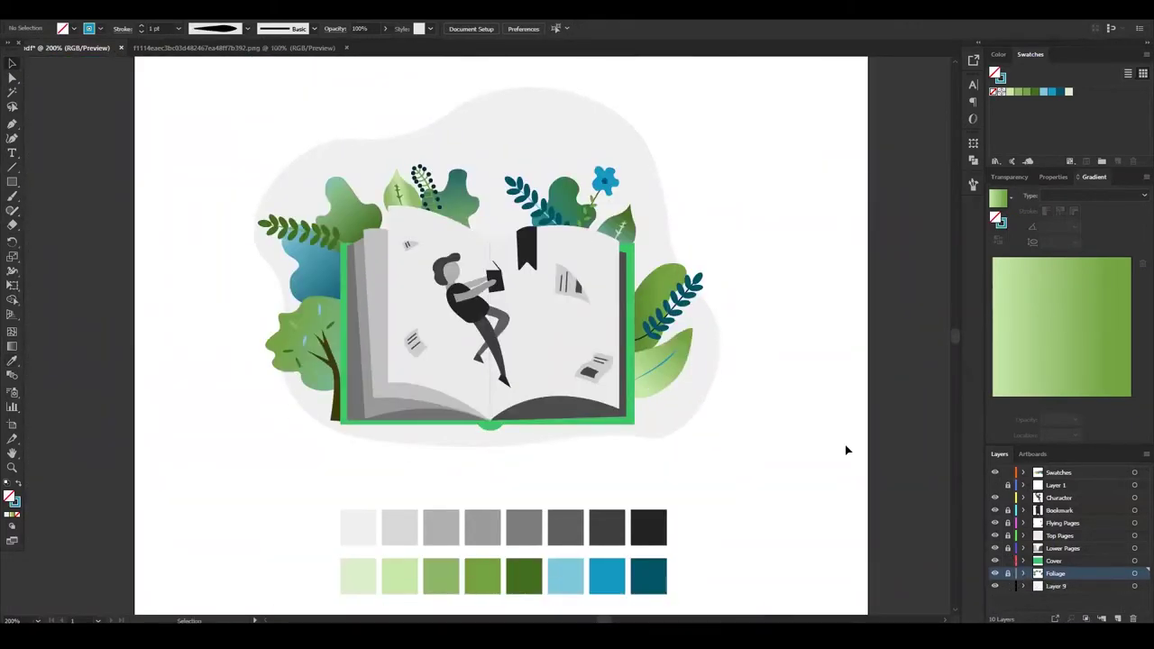
Fill the background blob with a pale-green-to-light-blue gradient running lower left to upper right.
left_click(687, 419)
scroll(363, 556, "down", 1)
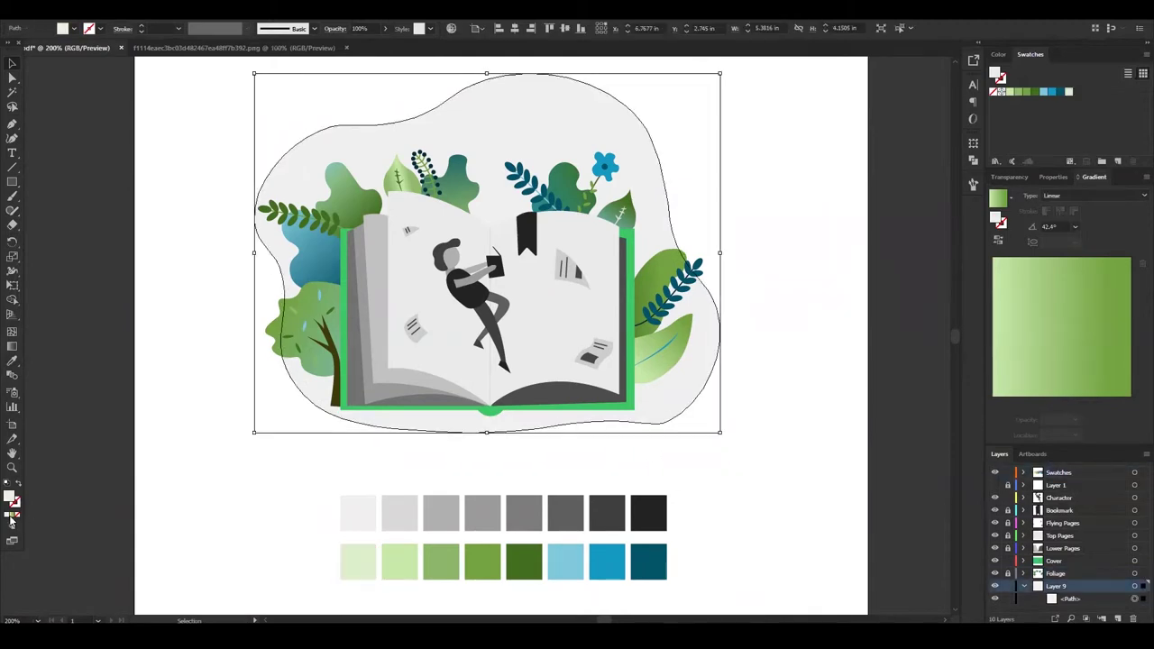
key("i")
left_click(344, 566)
key("v")
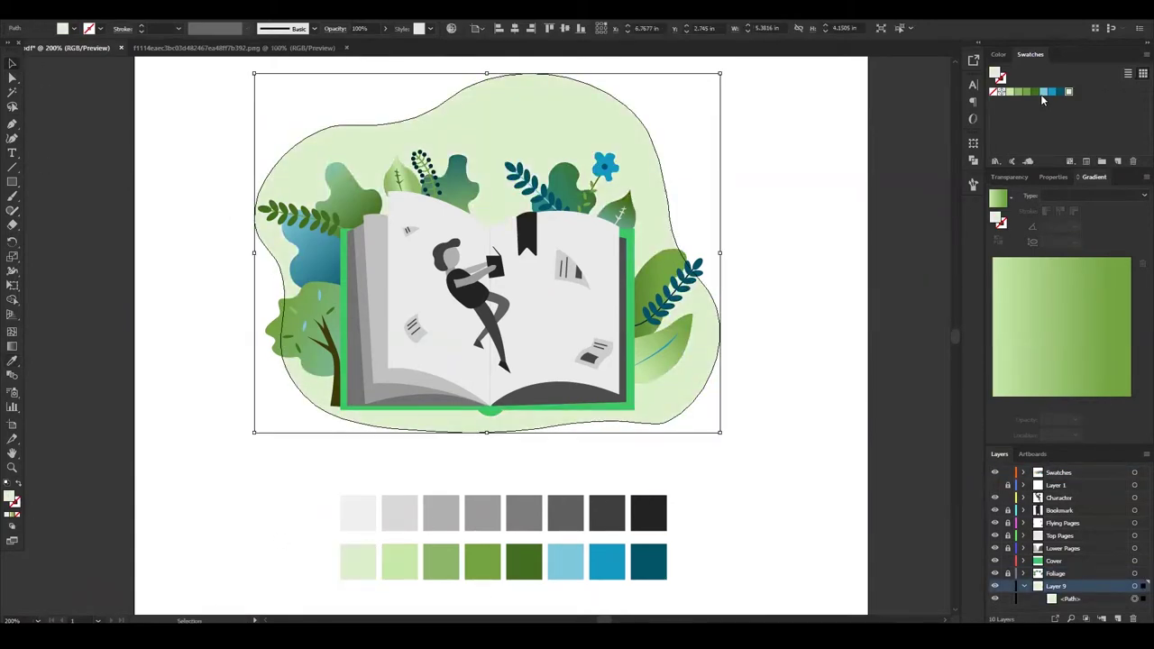
left_click_drag(1032, 86, 1110, 406)
key("g")
left_click_drag(302, 379, 713, 158)
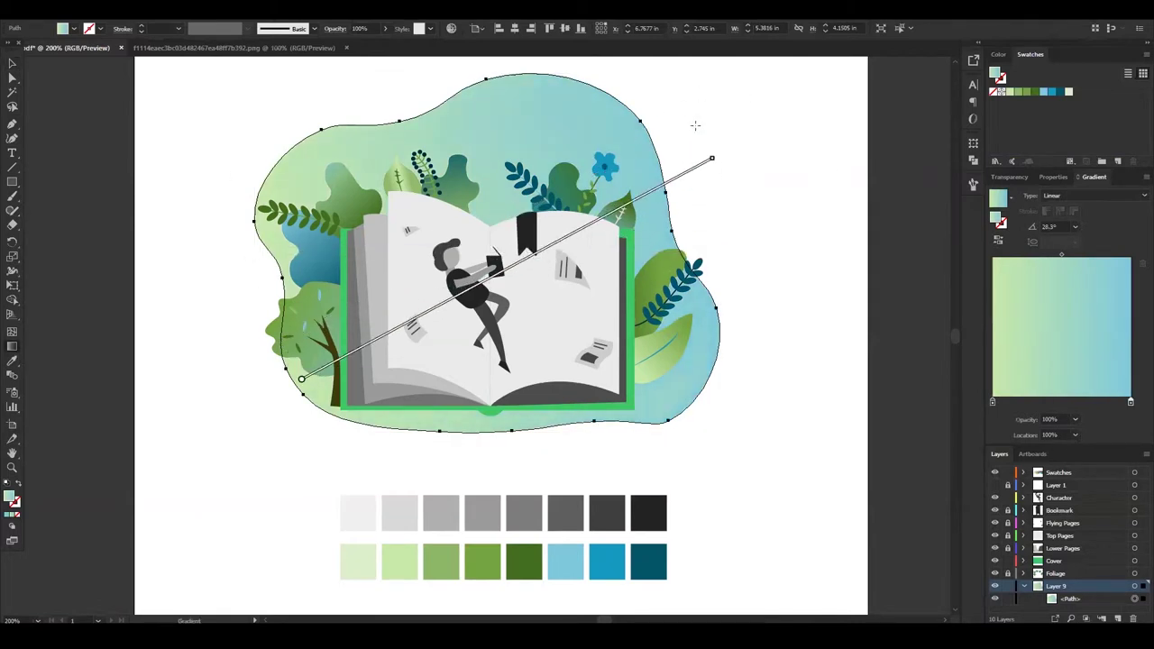
Set the gradient stop opacity to 30% and the blob's opacity to 52%.
key("v")
left_click(1050, 419)
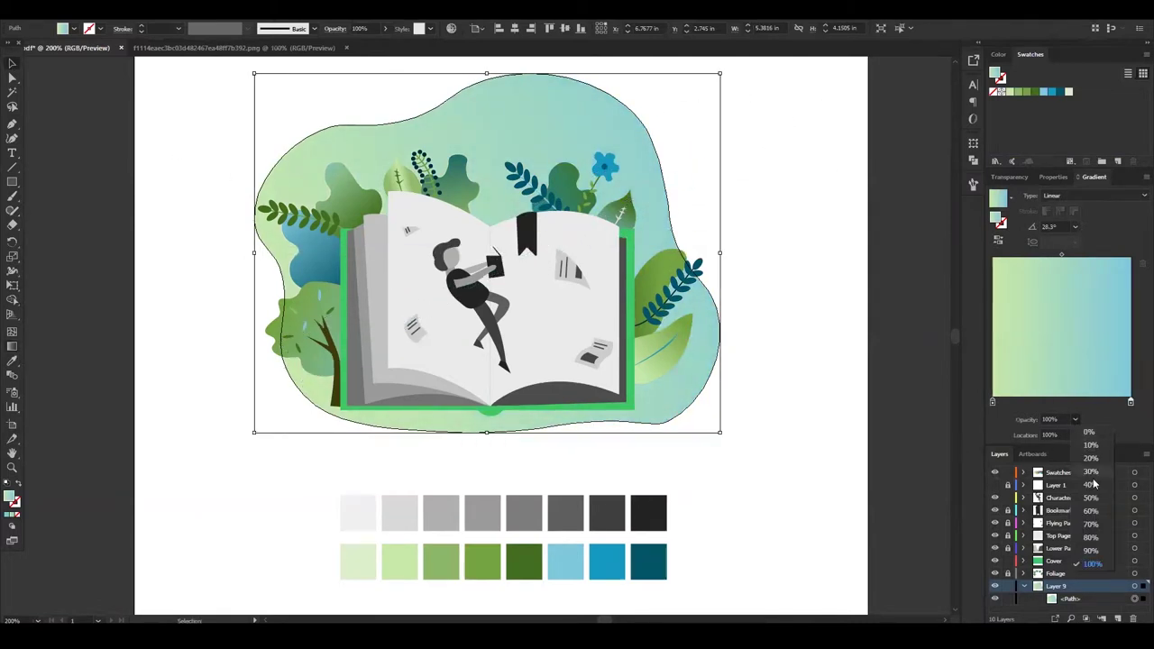
type("30")
key("Return")
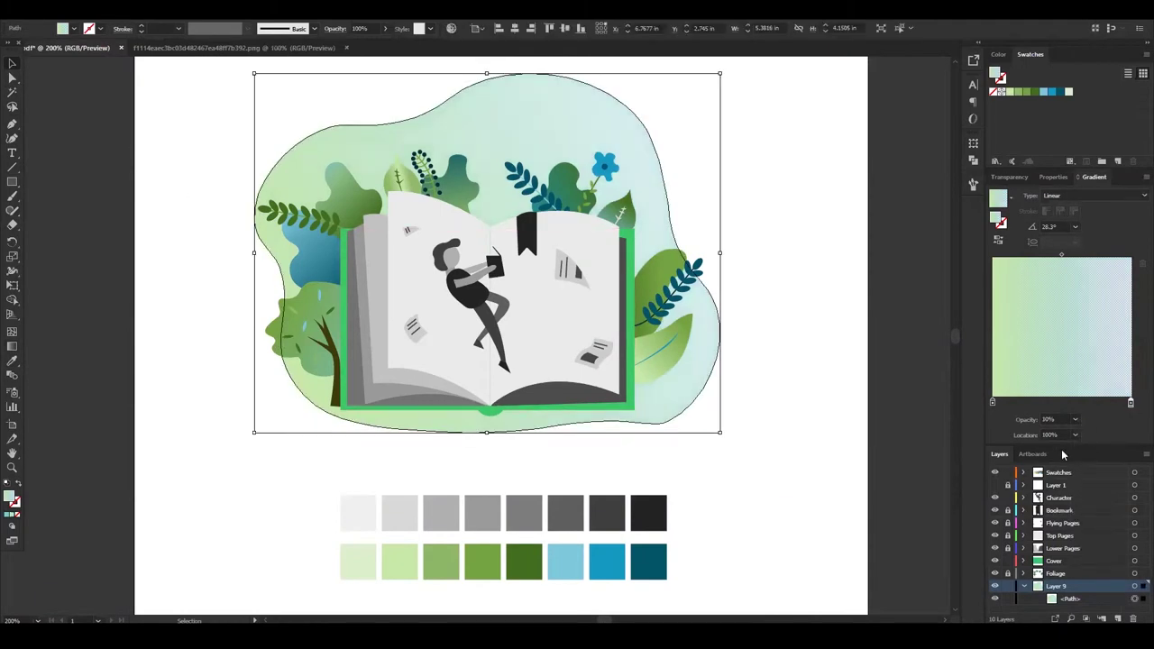
left_click(1009, 177)
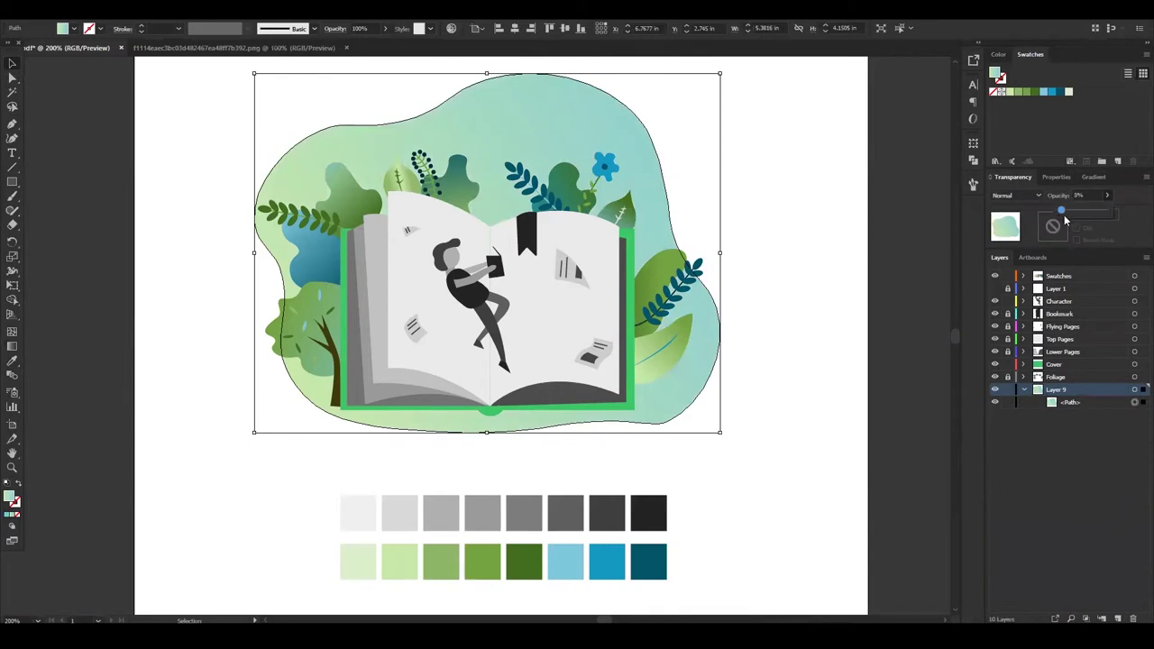
left_click_drag(1063, 217, 1090, 211)
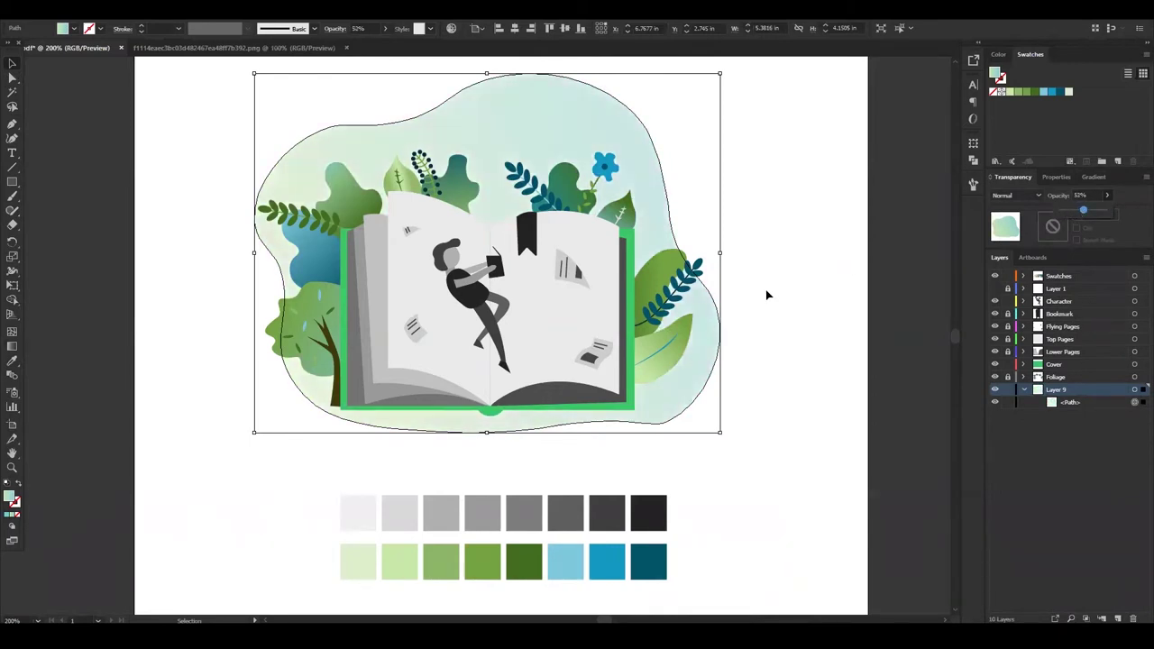
left_click(765, 294)
Redirect the blob's gradient to run vertically upward from the book's bottom.
scroll(756, 443, "up", 3)
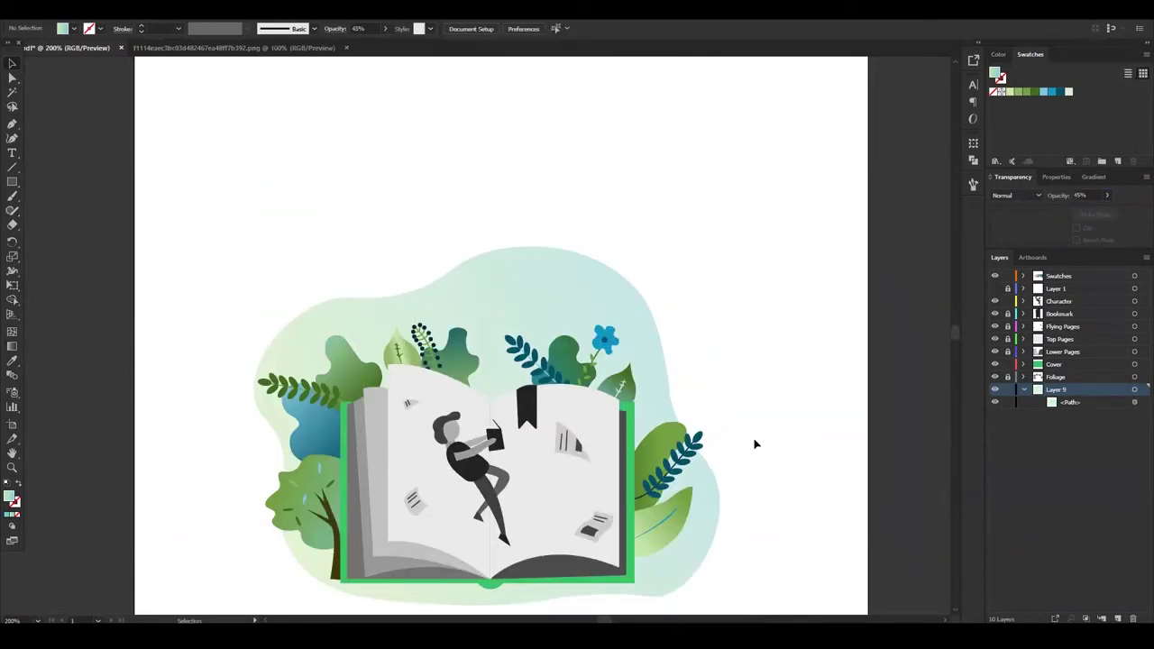
scroll(756, 444, "down", 3)
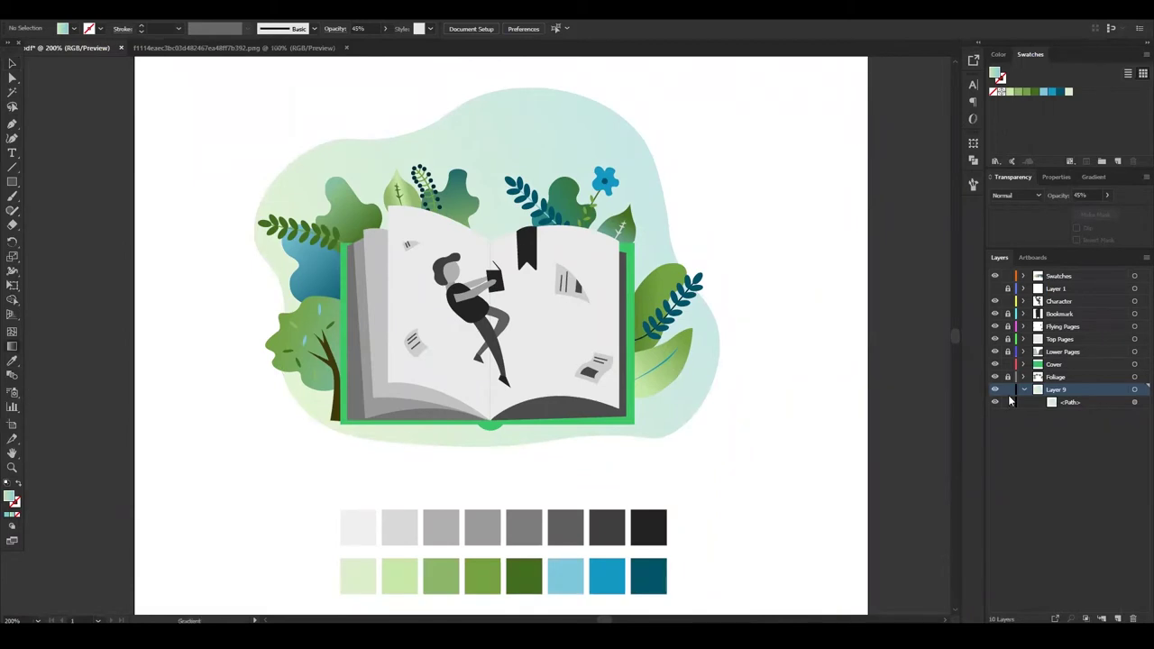
key("ctrl+a")
key("ctrl+minus")
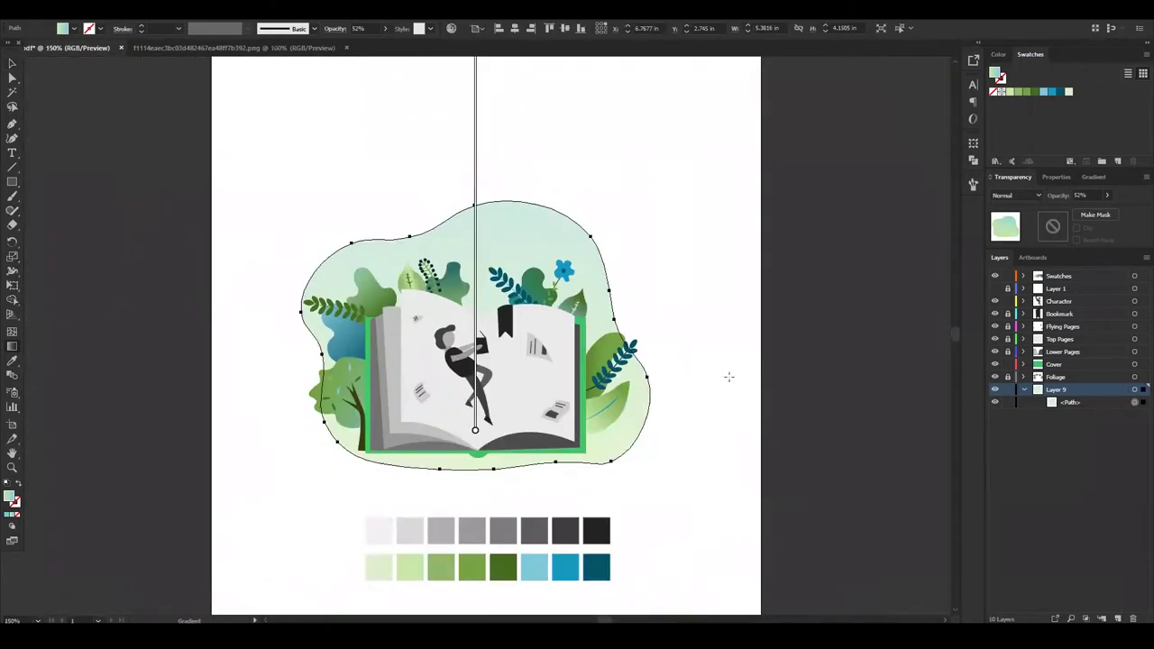
left_click_drag(475, 445, 476, 118)
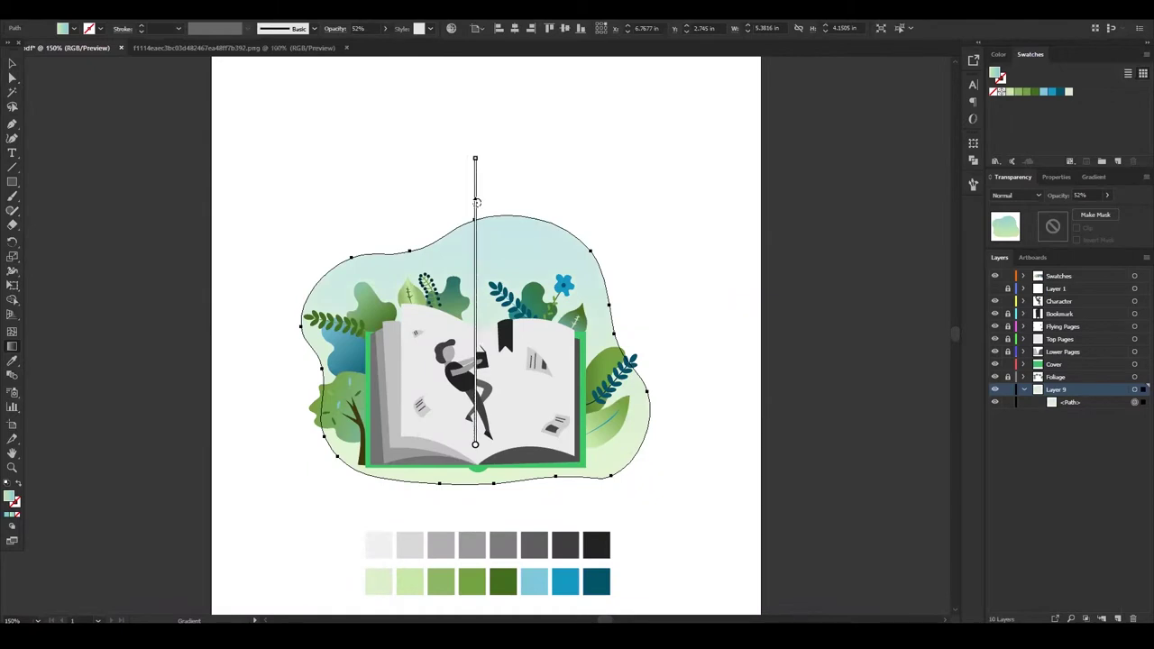
left_click(767, 364)
scroll(767, 363, "up", 2)
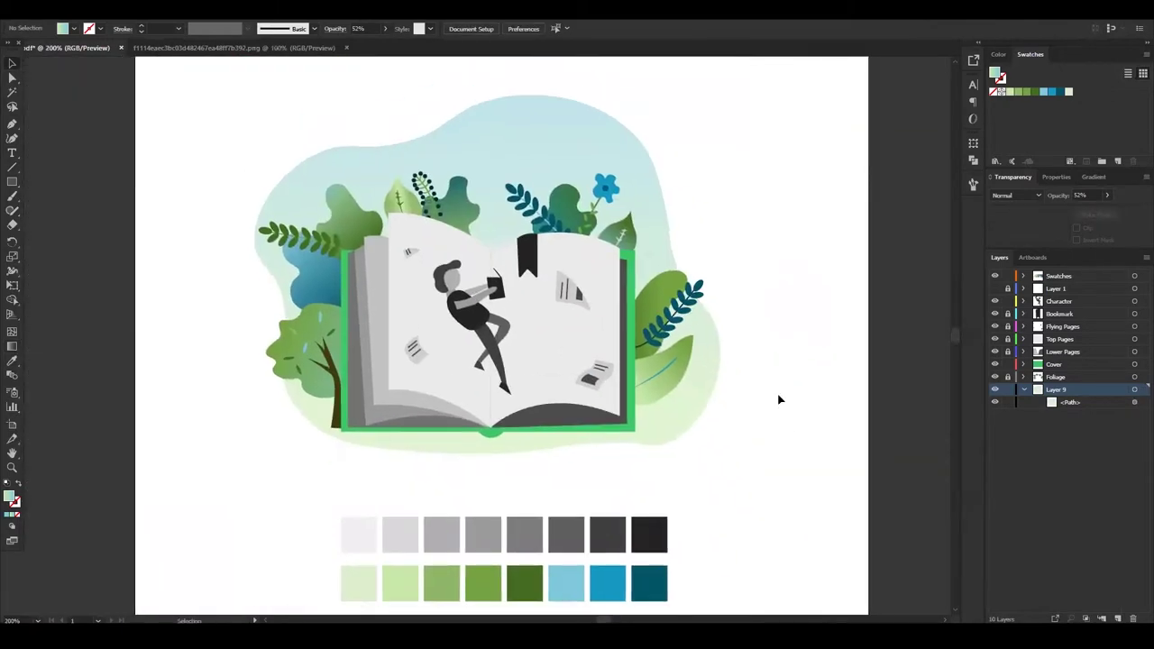
Unlock the Cover layer, lock Layer 9, and try a darker olive on the book cover.
key("ctrl+plus")
left_click(1023, 389)
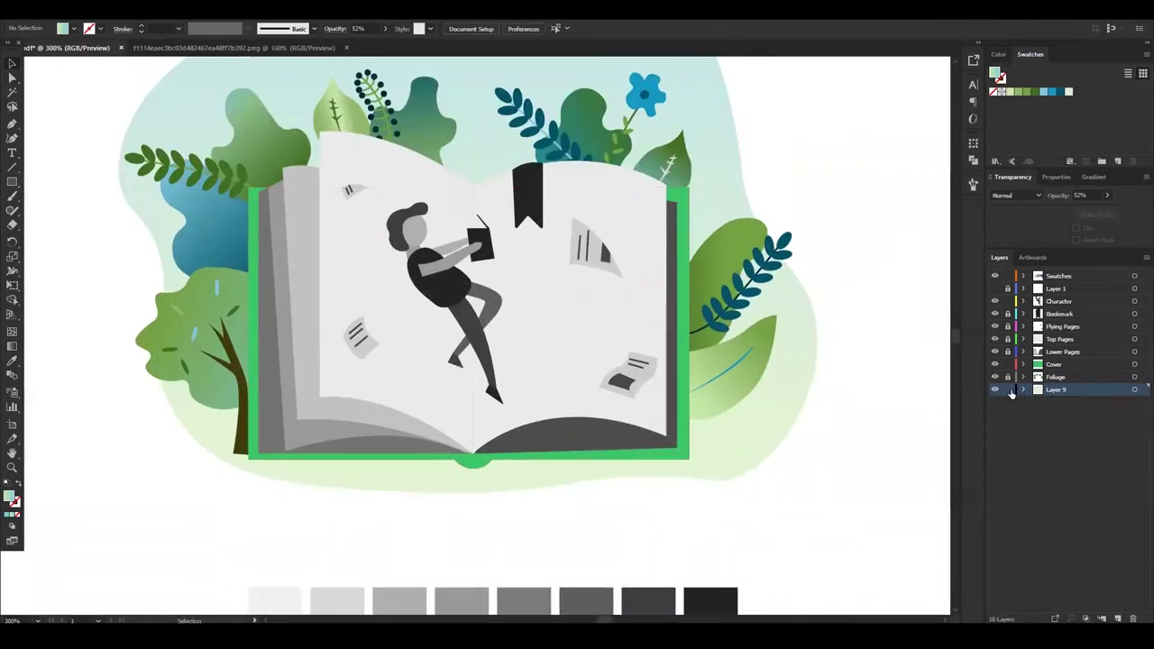
left_click(1134, 363)
scroll(545, 537, "down", 3)
key("i")
left_click(545, 536)
double_click(9, 495)
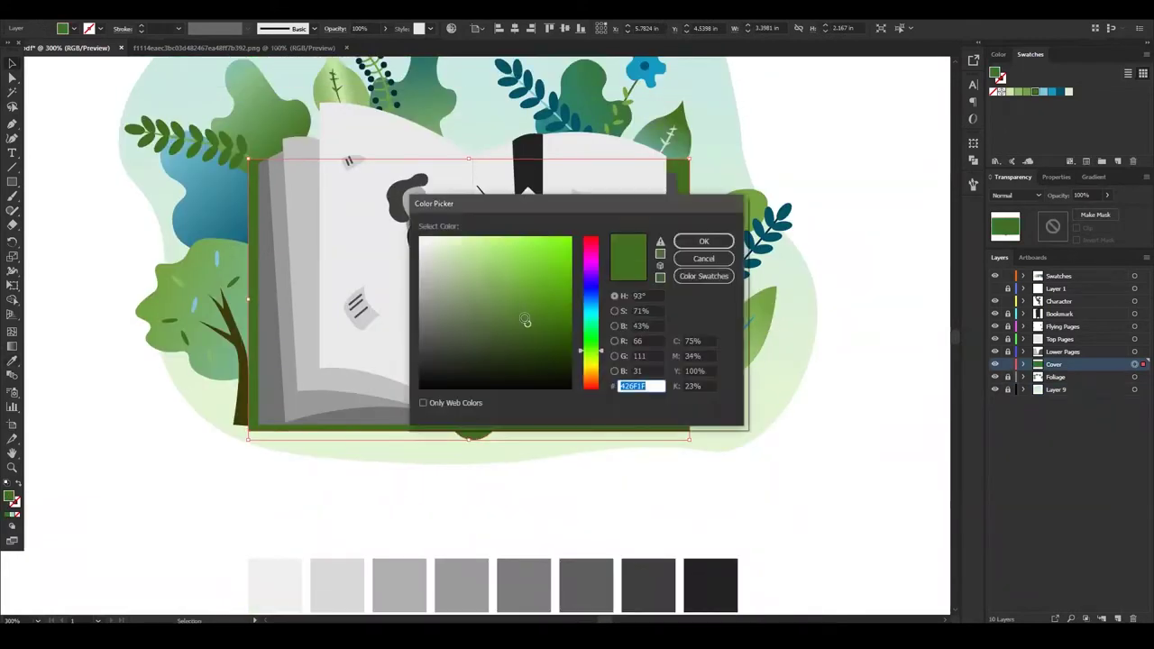
left_click(699, 241)
Try a darker blue fill on the book cover.
left_click(664, 536)
scroll(664, 536, "up", 2)
double_click(9, 495)
left_click(548, 304)
left_click(703, 240)
left_click(819, 453)
Recolour the book cover purple, settling on a lighter purple shade.
scroll(819, 452, "up", 3)
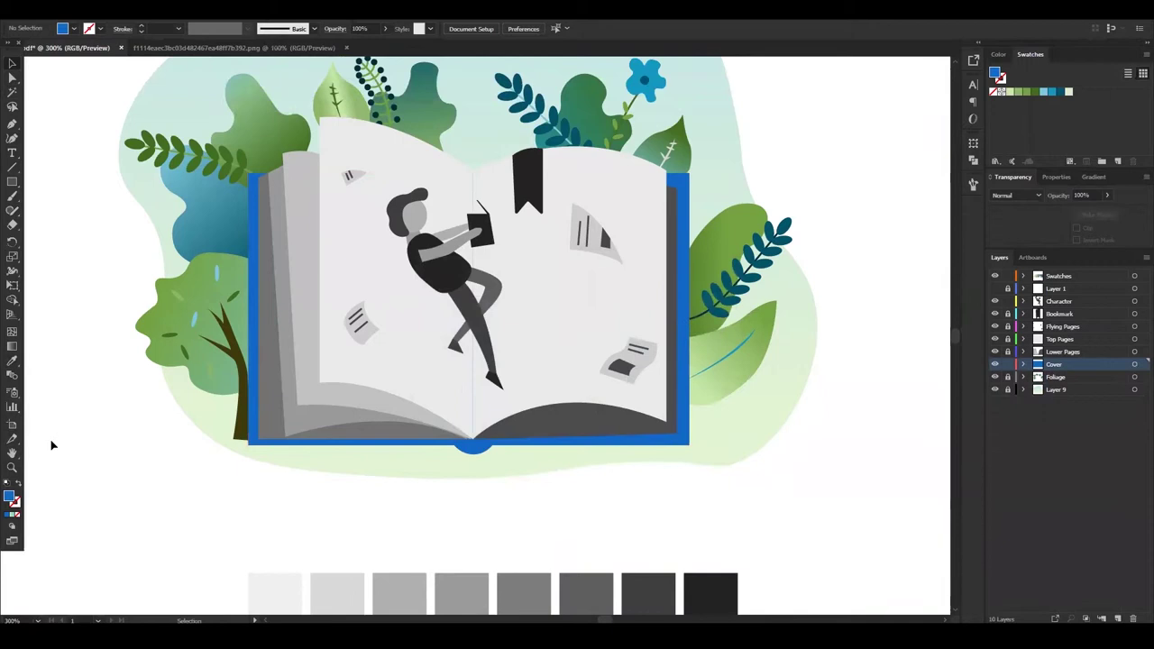
double_click(9, 495)
left_click(590, 282)
left_click(703, 241)
double_click(9, 495)
left_click(513, 281)
left_click(703, 241)
scroll(813, 469, "down", 2)
double_click(9, 495)
left_click(515, 283)
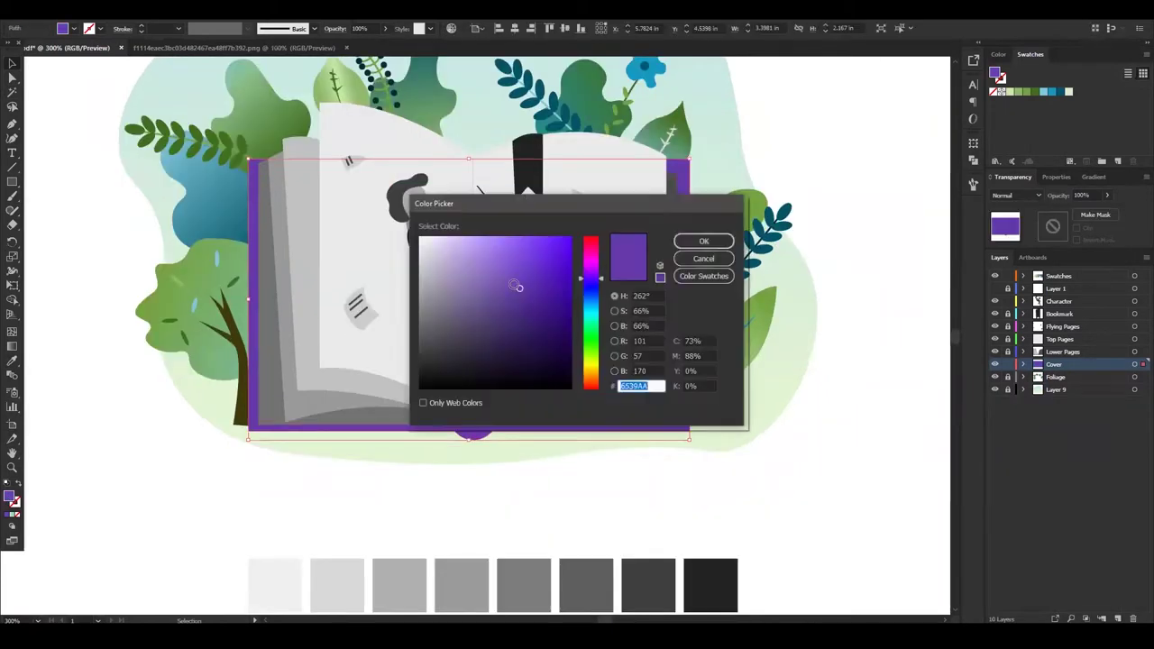
left_click(703, 240)
Select the character's lower leg for recolouring.
scroll(719, 420, "down", 2)
left_click(490, 204)
key("ctrl+alt+[")
double_click(11, 498)
Give the leg a plain khaki fill, undoing a trial gradient.
left_click(590, 357)
left_click(459, 274)
left_click(705, 241)
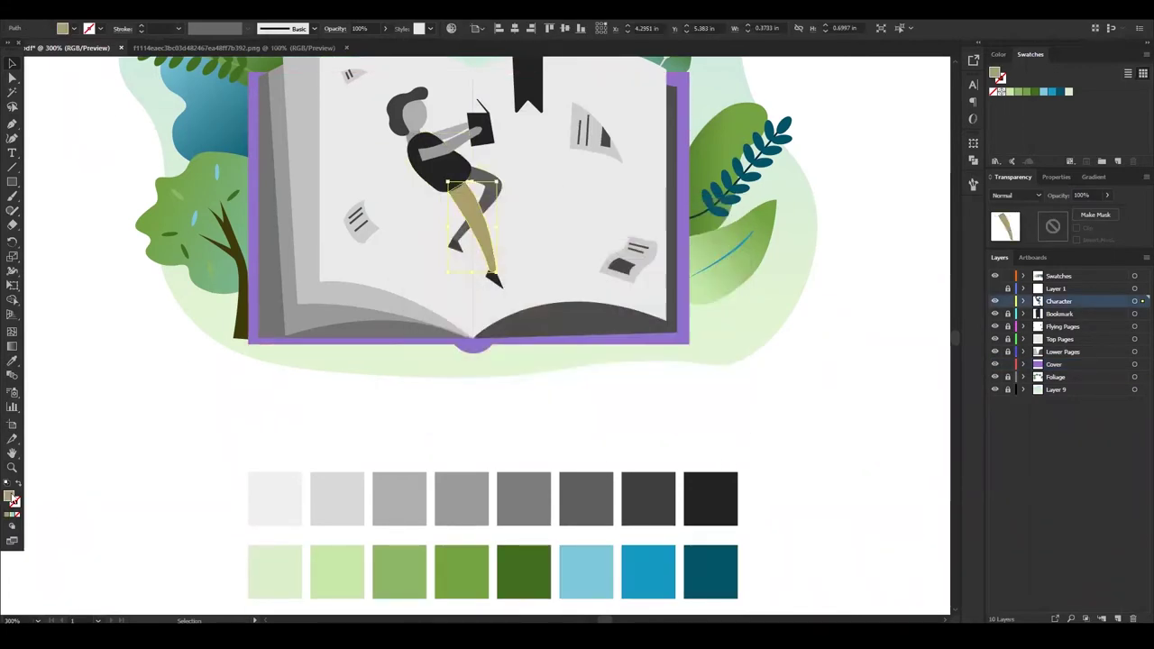
key("period")
key("ctrl+z")
Apply a khaki-to-dark-olive gradient to the leg, angled diagonally down its length.
double_click(11, 499)
left_click(530, 343)
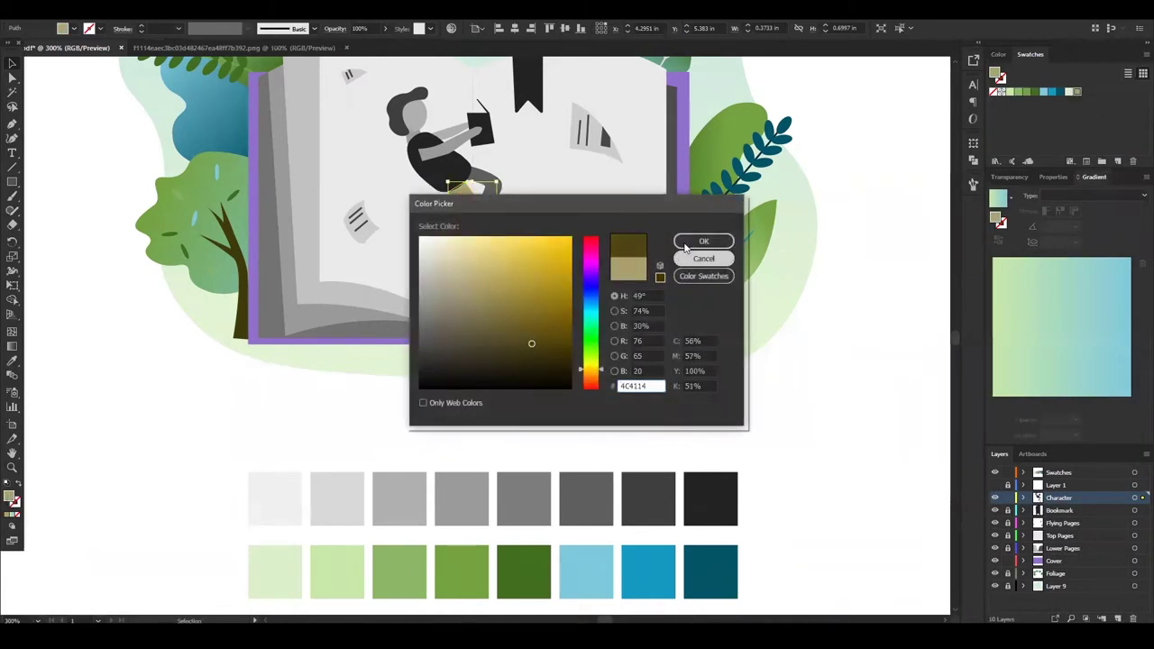
left_click(704, 241)
left_click_drag(1058, 322, 1013, 402)
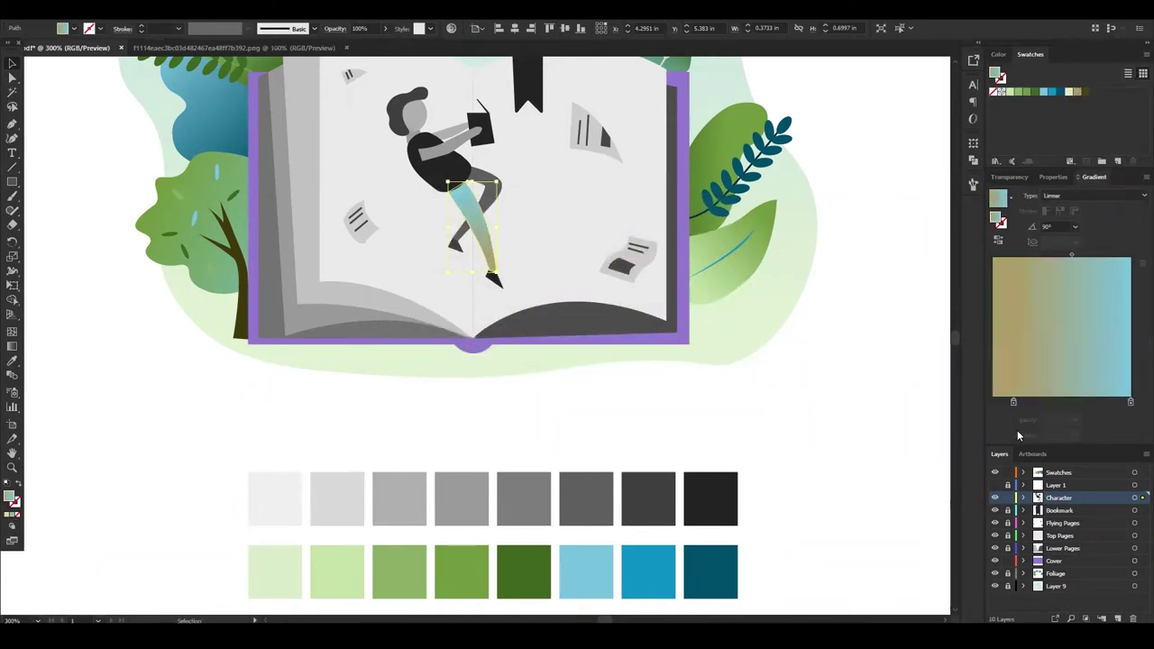
left_click_drag(1085, 94, 1131, 402)
left_click_drag(1013, 402, 993, 402)
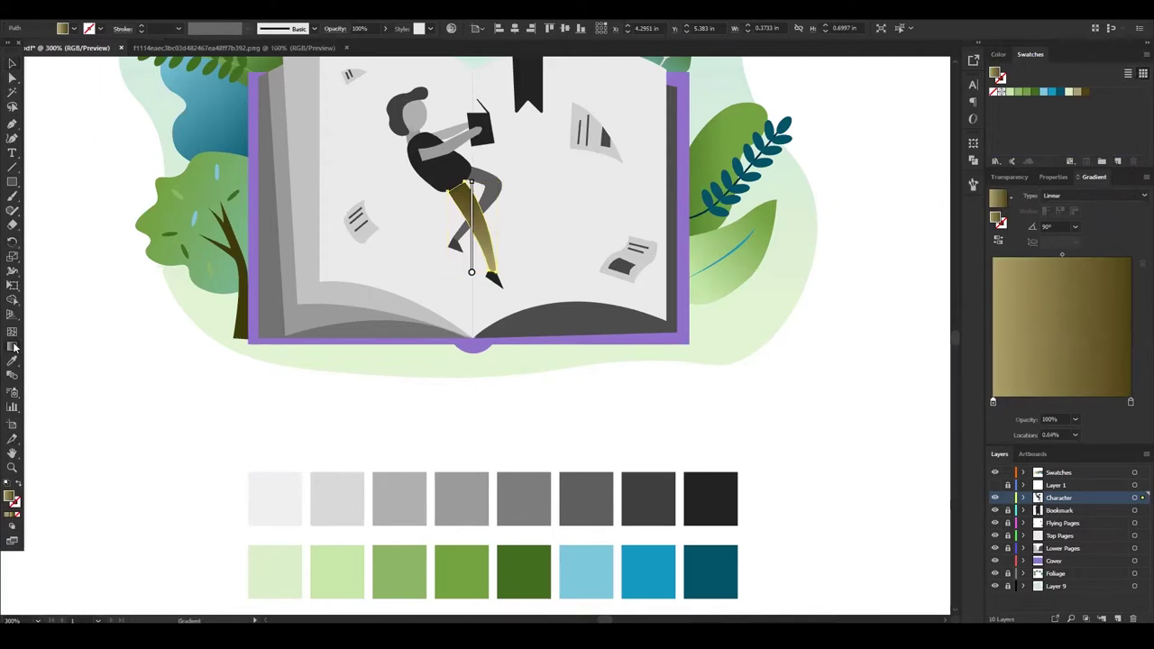
left_click_drag(493, 264, 519, 325)
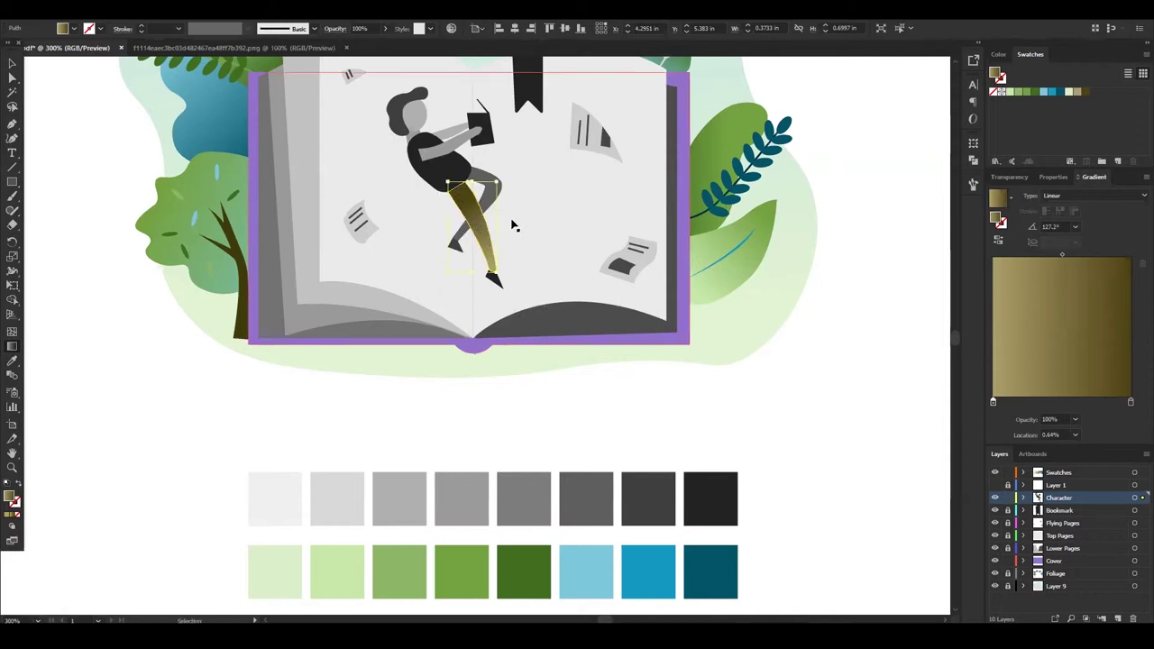
key("v")
scroll(808, 472, "up", 2)
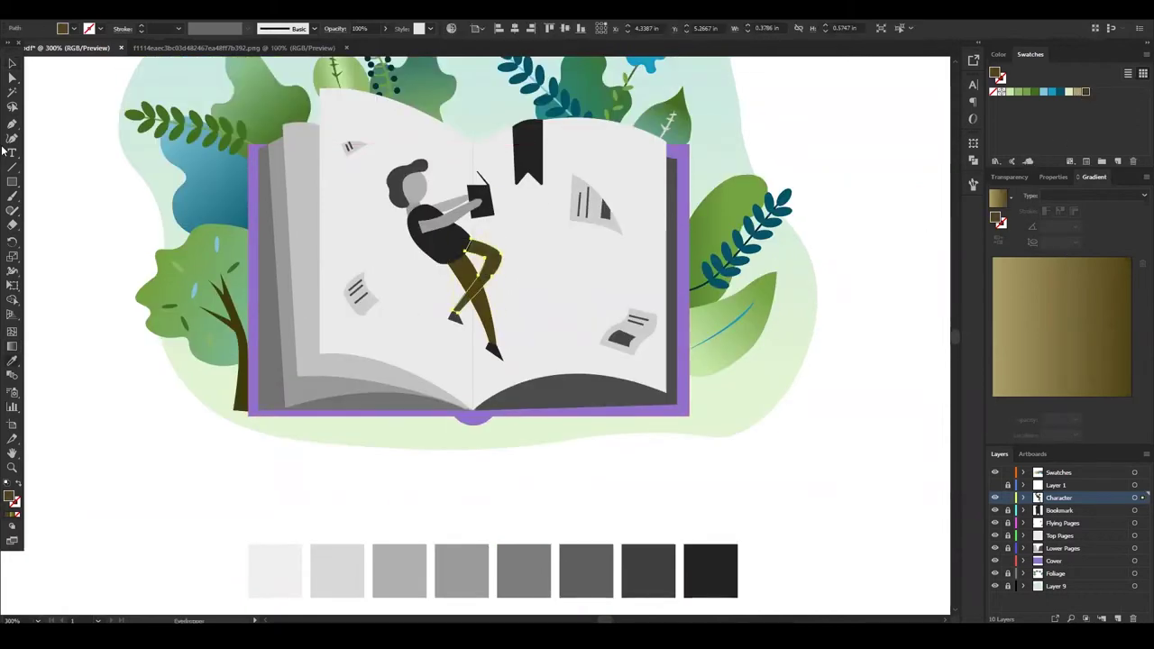
Inspect the current fill colours of the character's legs and feet.
double_click(11, 496)
left_click(704, 240)
double_click(9, 499)
left_click(703, 239)
scroll(529, 369, "up", 1)
double_click(9, 499)
key("Return")
key("ctrl+plus")
double_click(9, 499)
left_click(709, 240)
left_click(448, 348, "shift")
double_click(9, 499)
left_click(704, 240)
scroll(541, 433, "down", 1)
scroll(515, 433, "up", 2)
Try orange, muted orange and yellow fills on the character's torso.
left_click(428, 275)
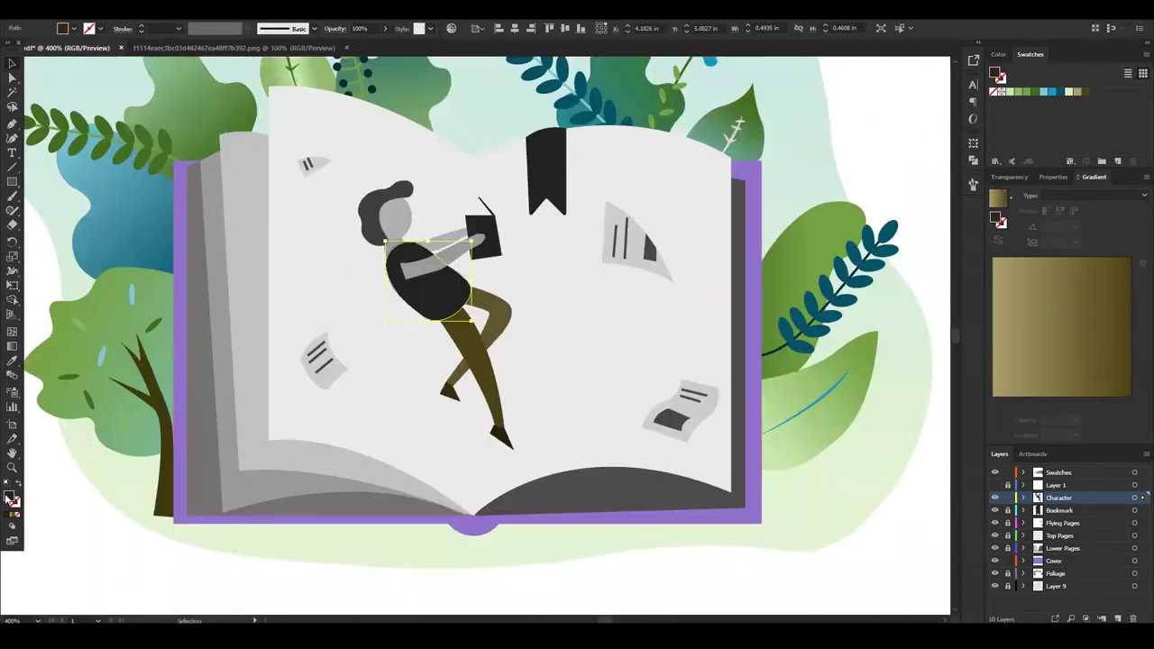
double_click(9, 498)
left_click(587, 372)
left_click(702, 240)
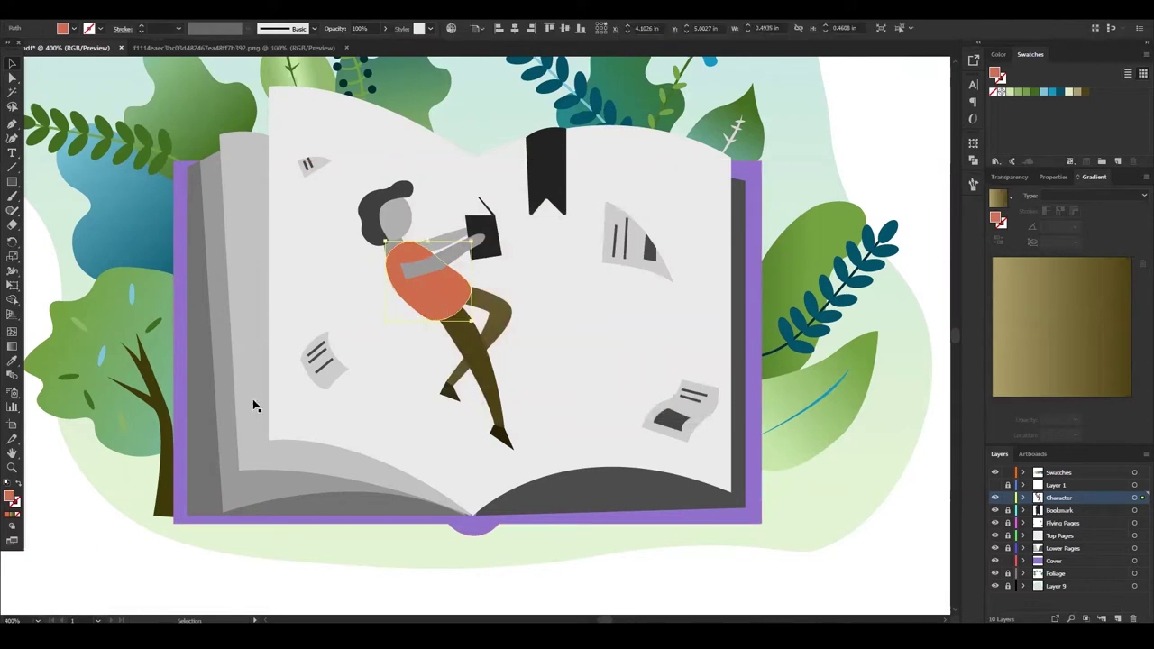
double_click(10, 501)
left_click(704, 241)
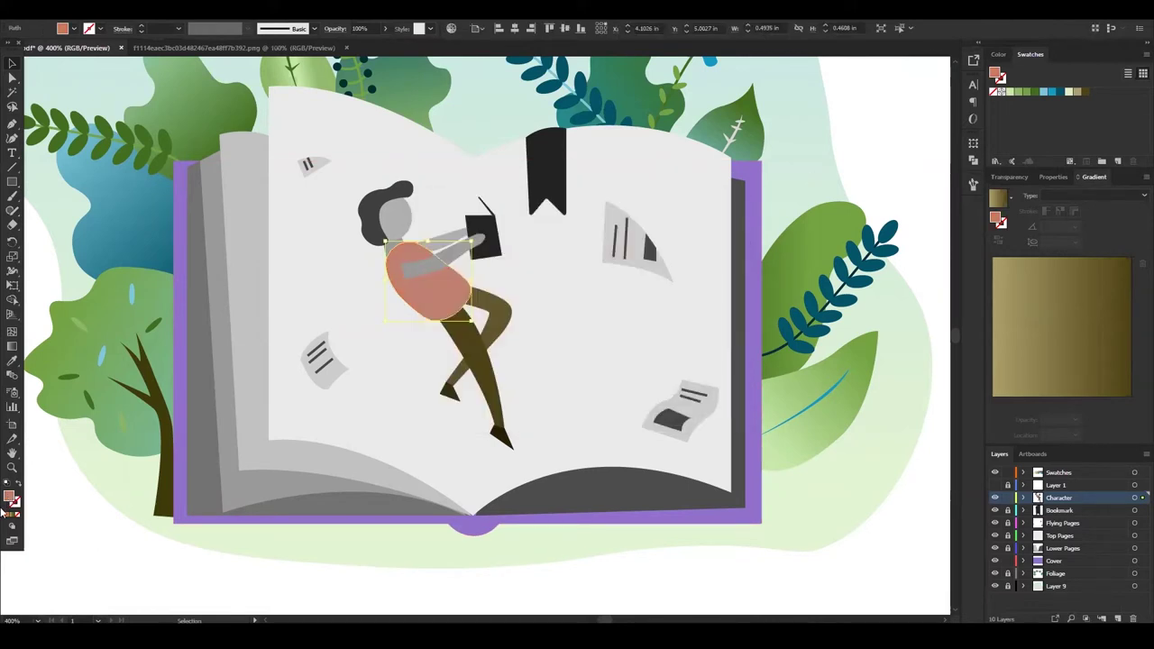
double_click(9, 499)
left_click(594, 311)
left_click_drag(603, 336, 597, 367)
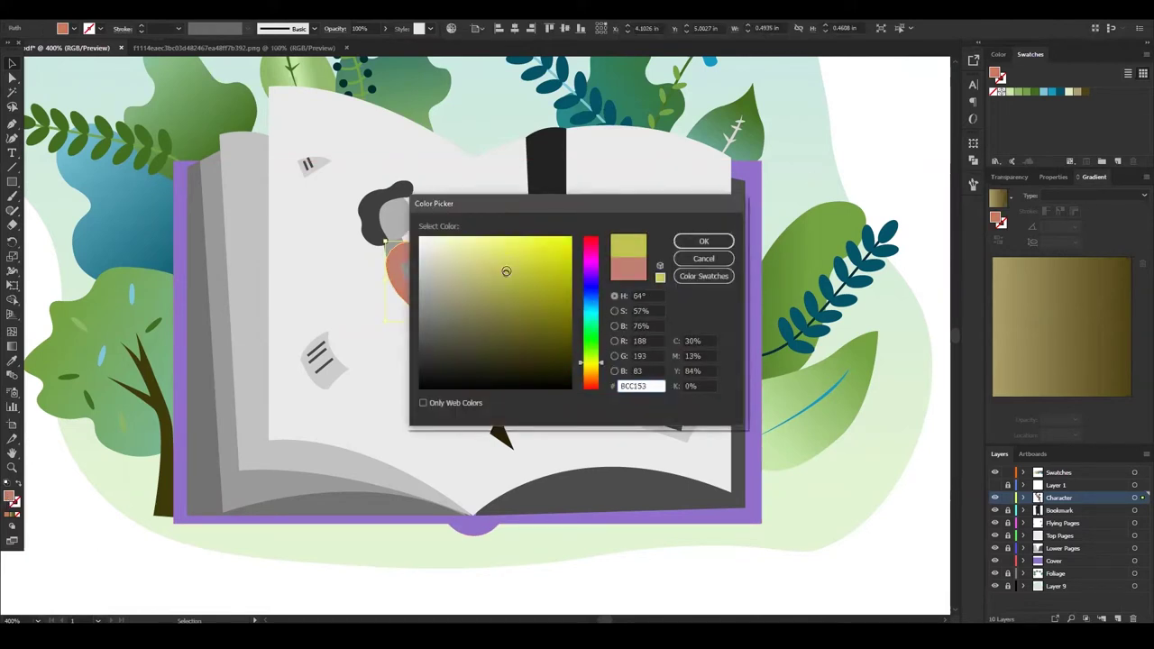
left_click(703, 241)
Fill all the leg pieces with dark navy blue.
left_click(464, 325)
double_click(9, 499)
left_click(533, 343)
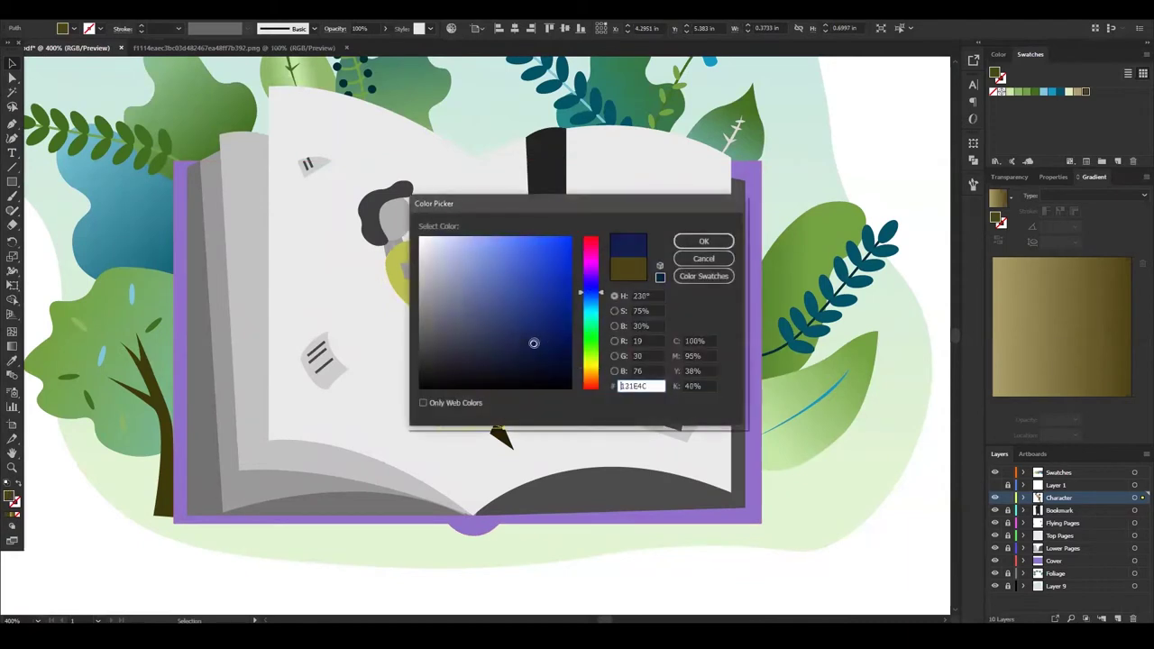
left_click(703, 240)
left_click(478, 343)
double_click(9, 499)
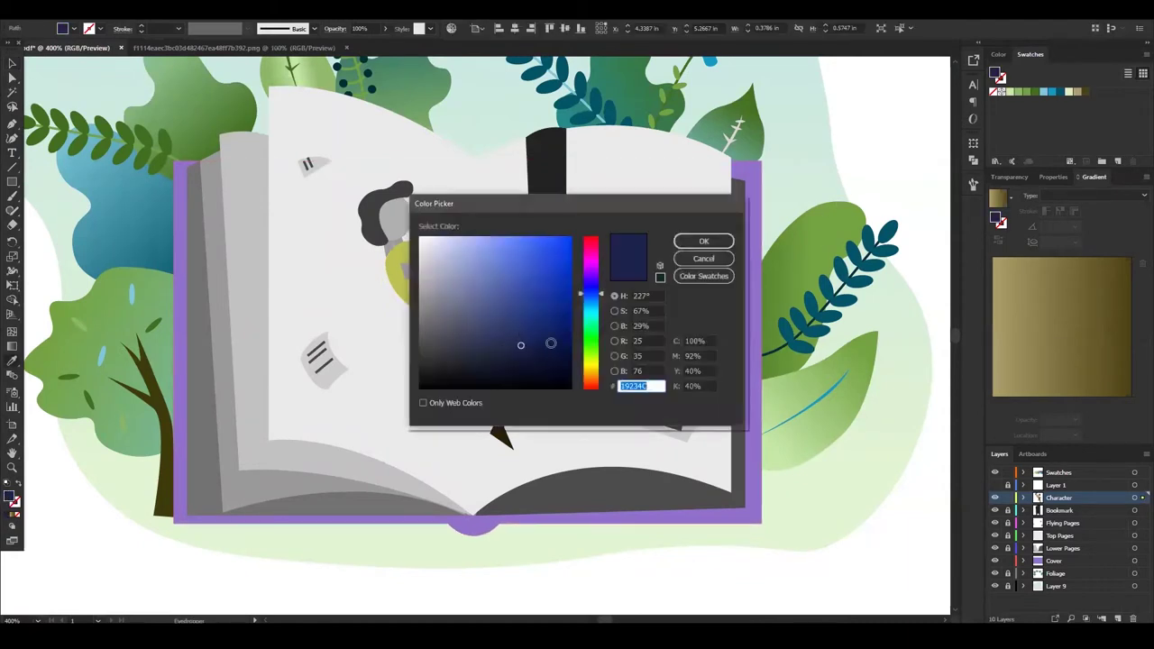
left_click(704, 241)
left_click(476, 311)
double_click(9, 499)
left_click(525, 328)
left_click(703, 241)
left_click(833, 569)
Recolour the torso to a warm orange.
left_click(424, 279)
double_click(9, 499)
left_click_drag(590, 364, 598, 350)
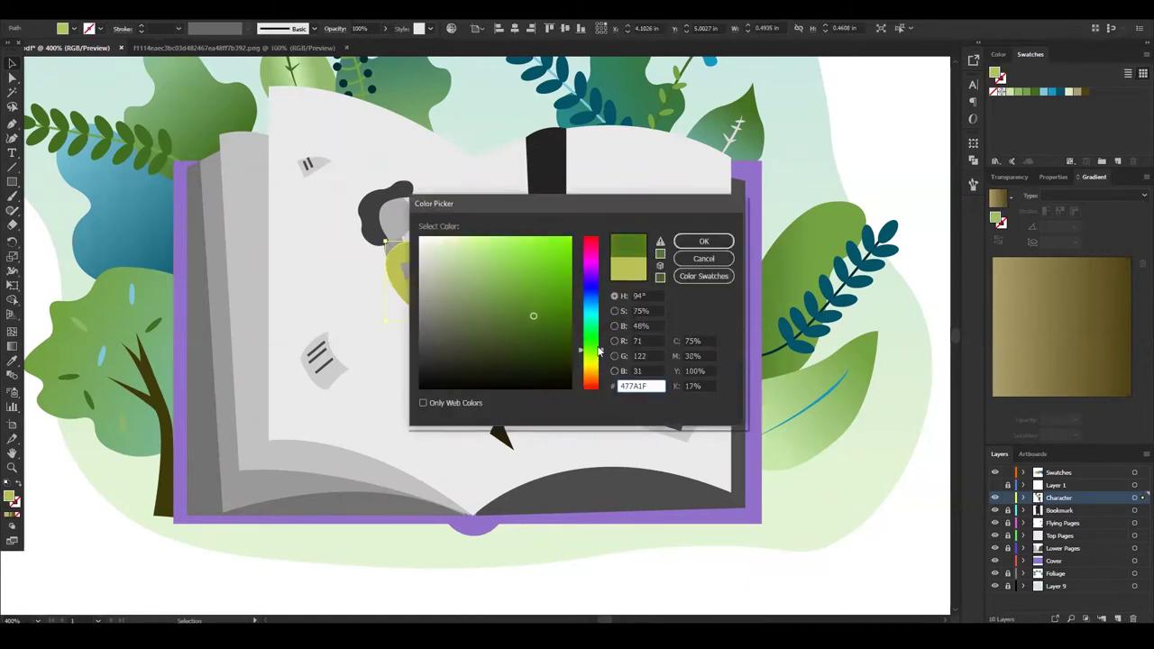
left_click(524, 276)
left_click(529, 269)
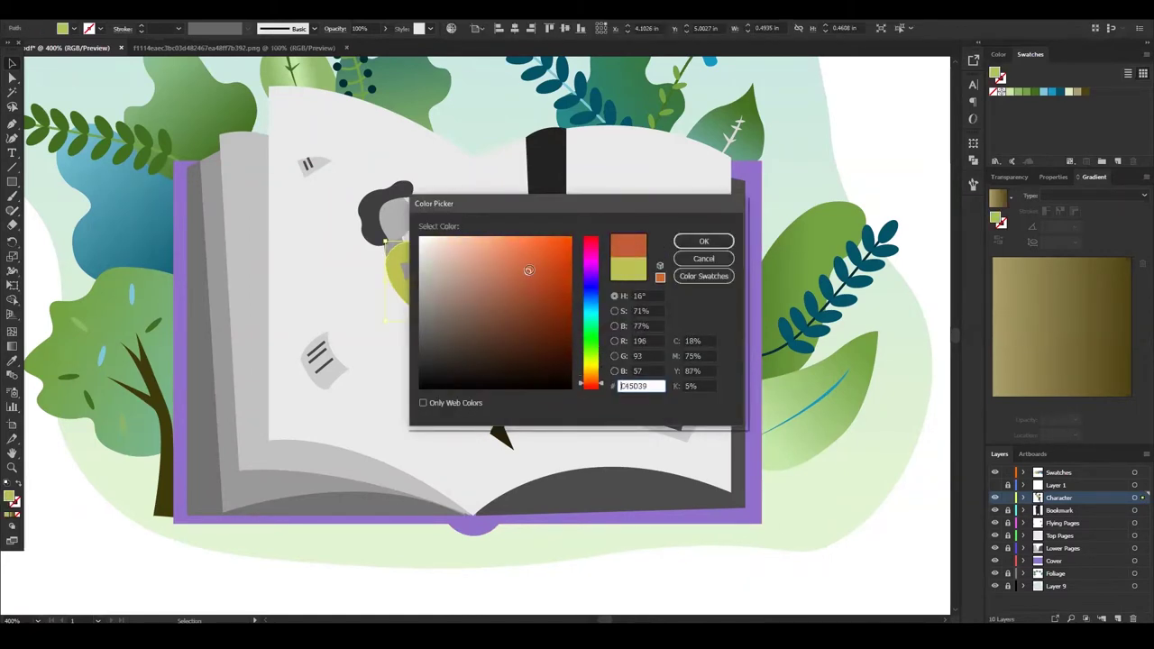
left_click(704, 240)
Fill the arm with a tan skin colour and check the other arm piece.
left_click(401, 264)
double_click(9, 499)
left_click(492, 267)
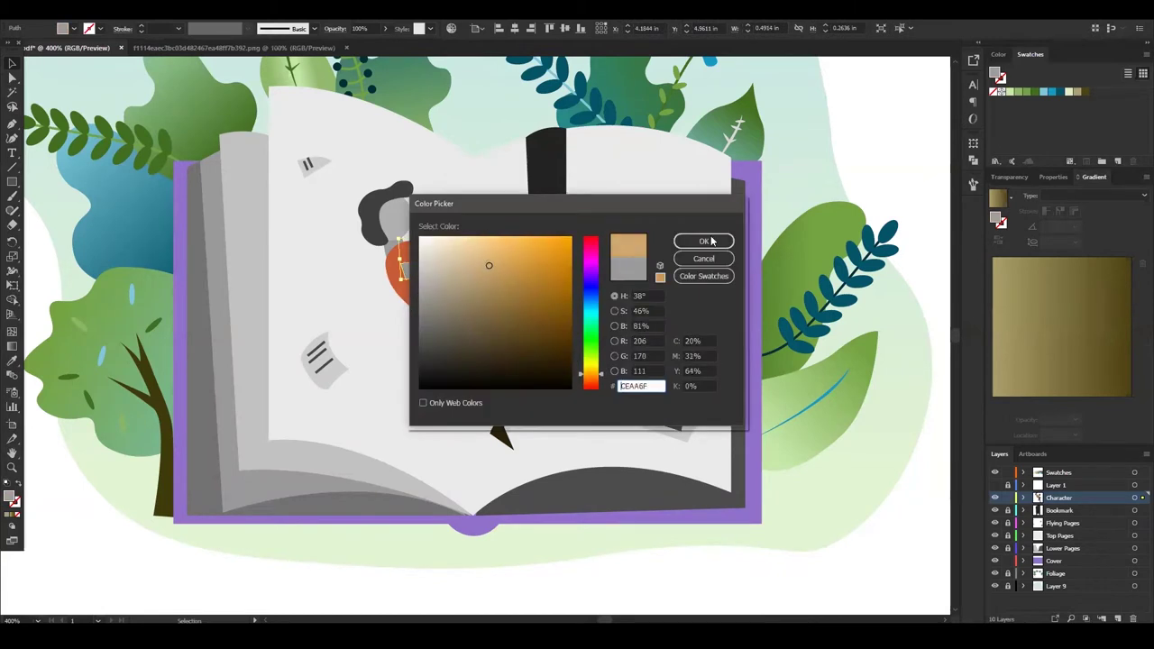
left_click(703, 241)
double_click(9, 498)
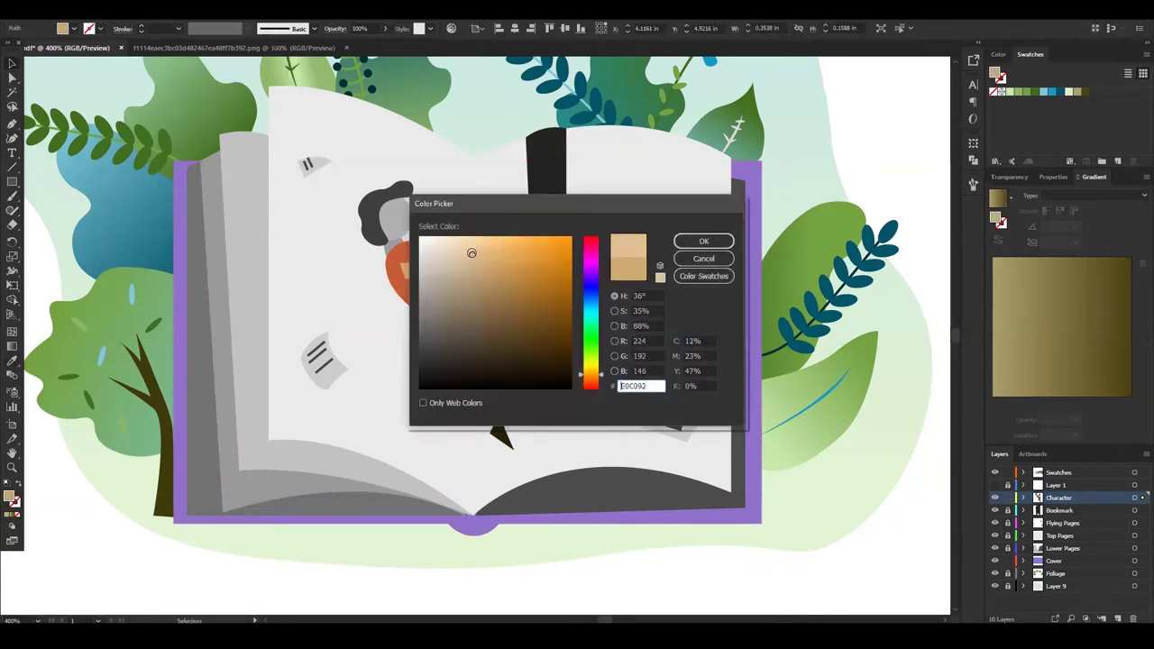
left_click(703, 240)
left_click(447, 257)
double_click(9, 497)
left_click(704, 240)
Copy the arm's tan onto the face with the Eyedropper and make the hair dark olive.
left_click(397, 246)
key("i")
left_click(440, 242)
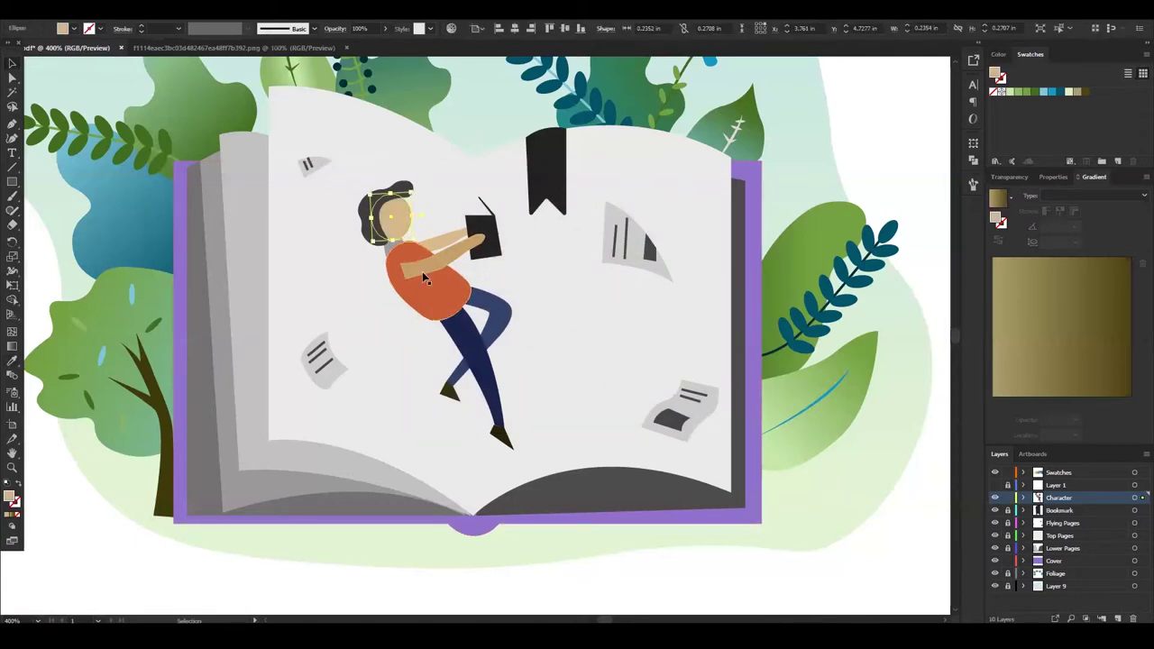
scroll(826, 461, "up", 1)
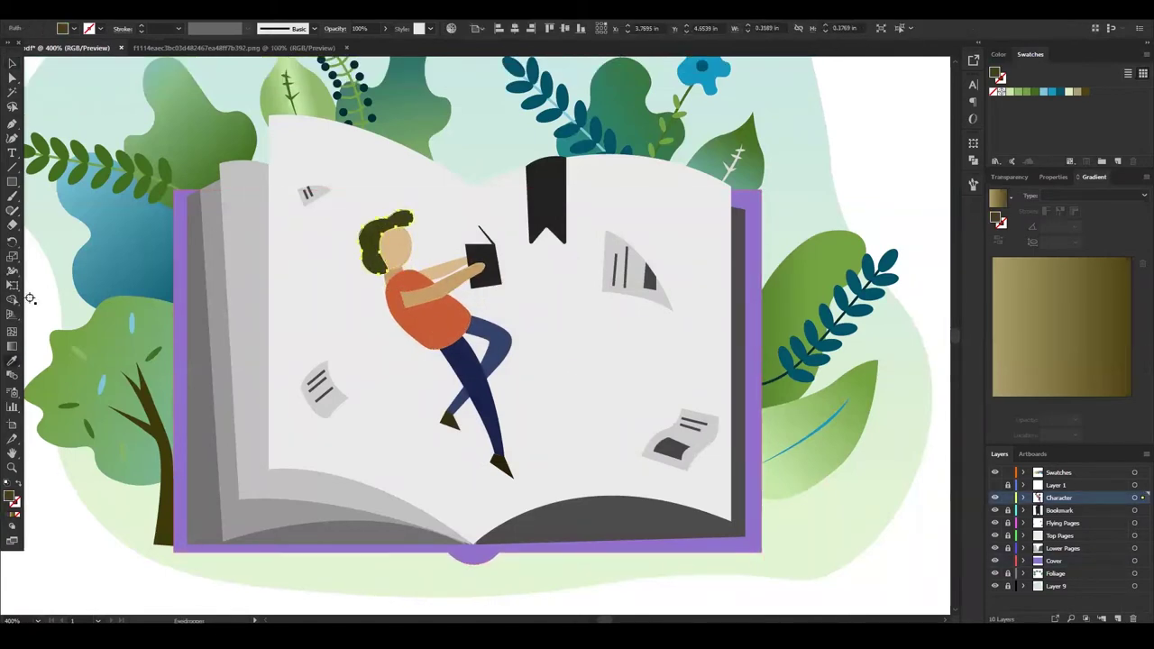
left_click(12, 63)
double_click(9, 498)
left_click(703, 241)
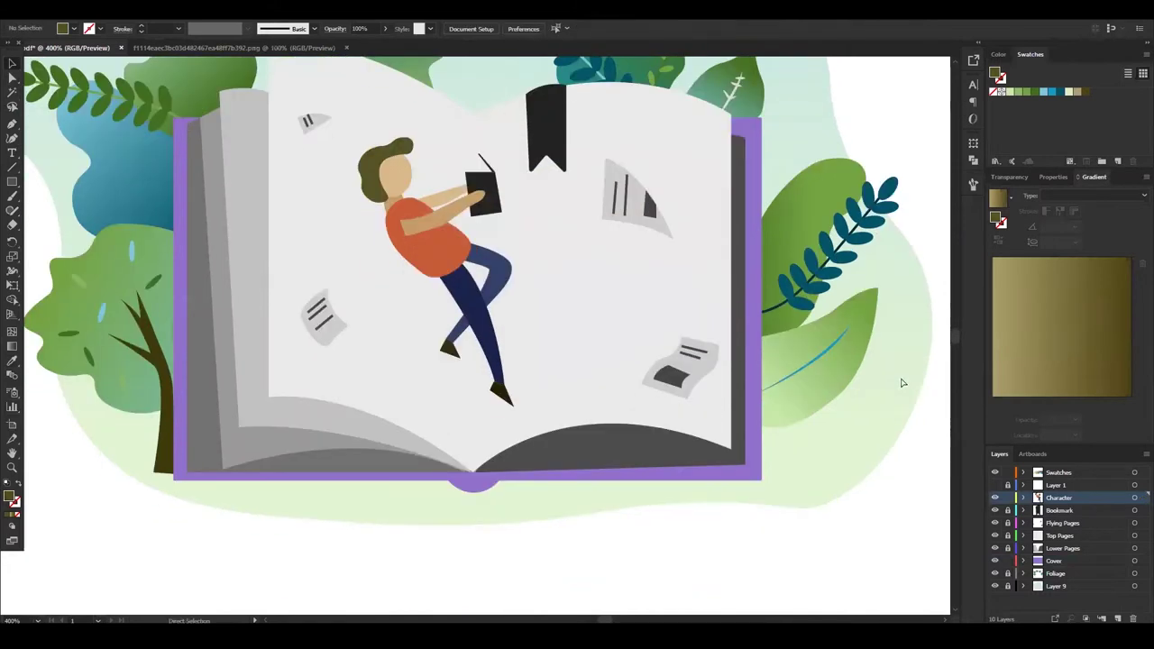
Check the phone's fill colour, then clear the selection and refit the view.
key("ctrl+plus")
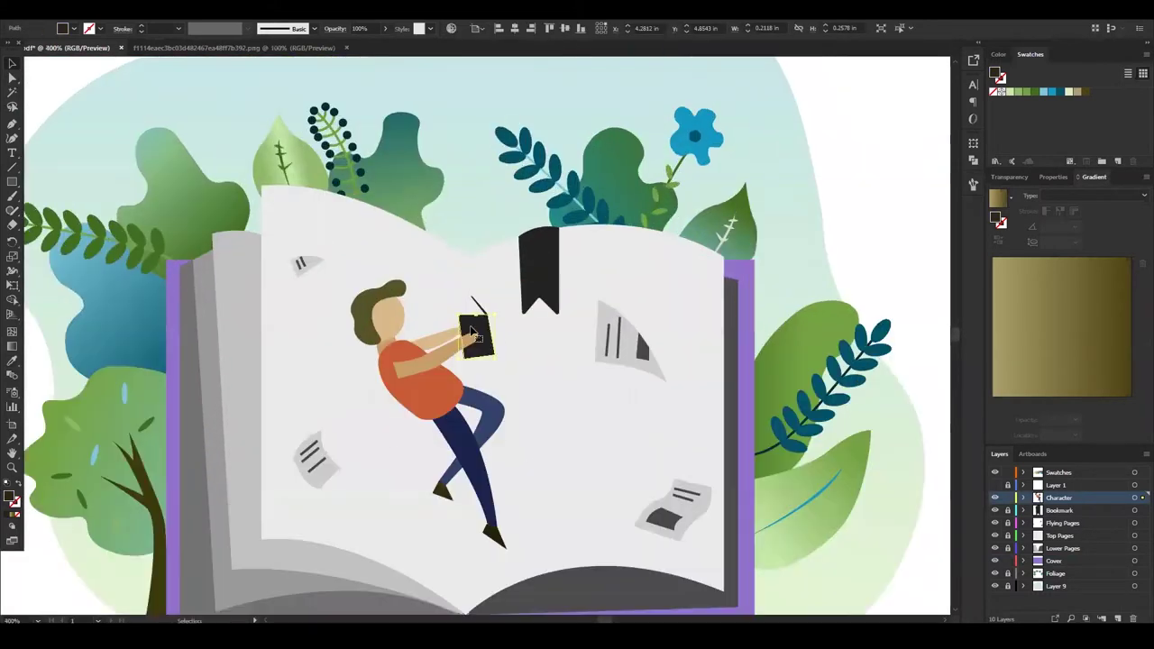
scroll(519, 338, "down", 3)
double_click(9, 498)
left_click(699, 242)
key("ctrl+z")
key("v")
key("ctrl+shift+a")
key("ctrl+0")
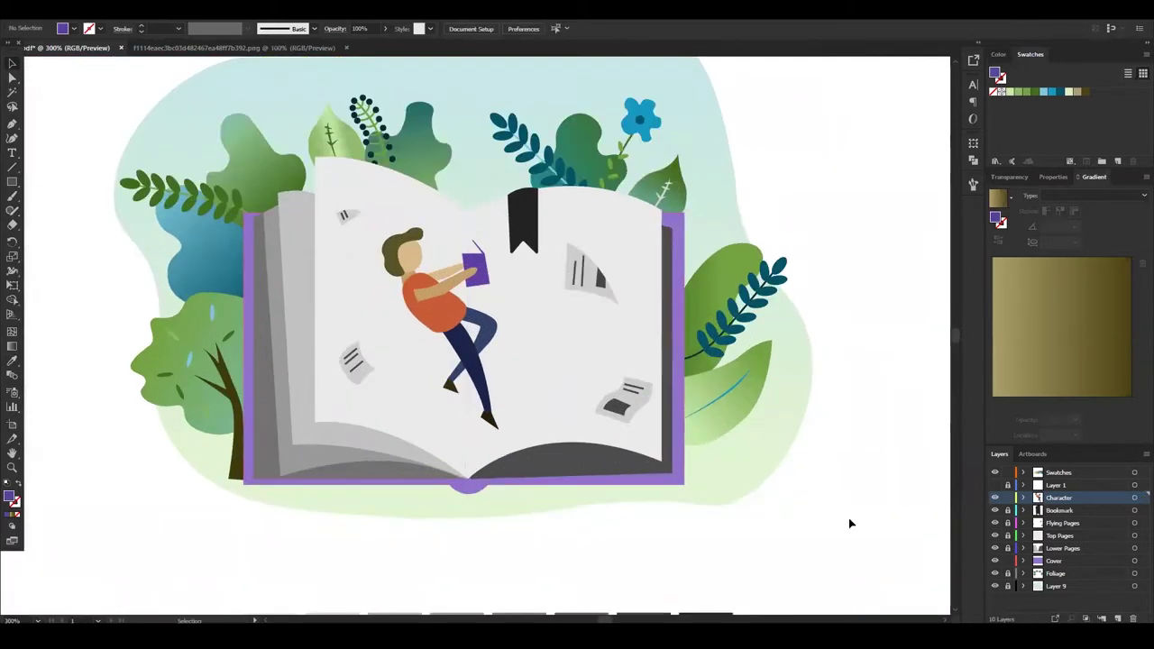
key("ctrl+plus")
key("ctrl+plus")
Give the bookmark a darker red fill.
left_click(1059, 510)
key("ctrl+z")
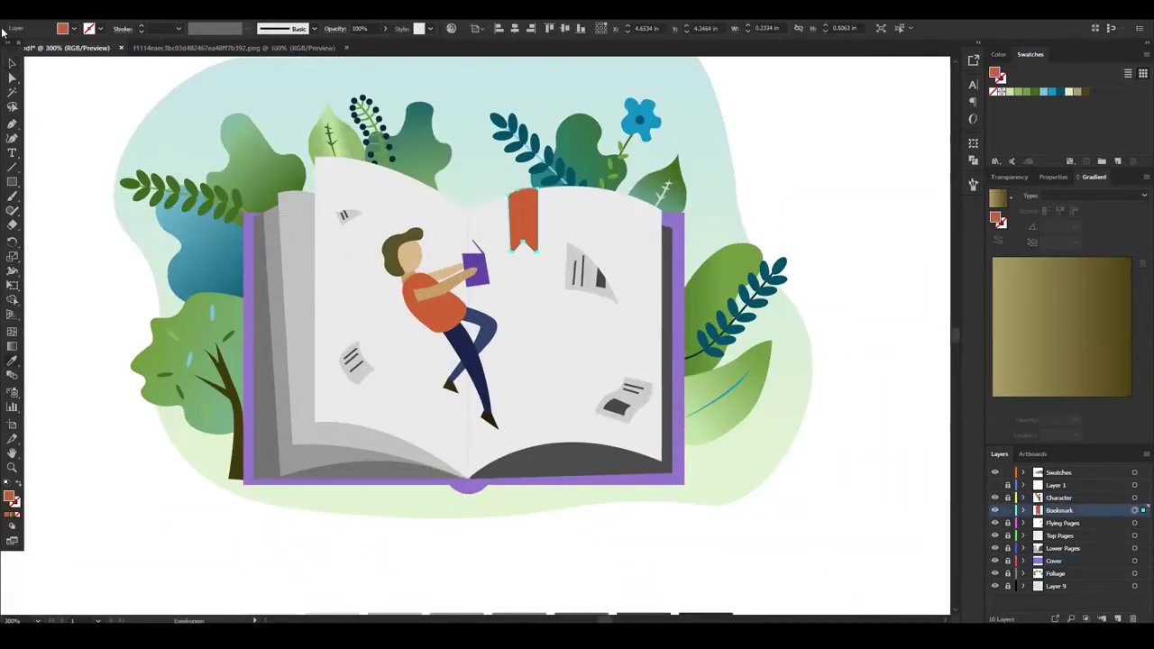
left_click(523, 207)
double_click(9, 497)
left_click(701, 240)
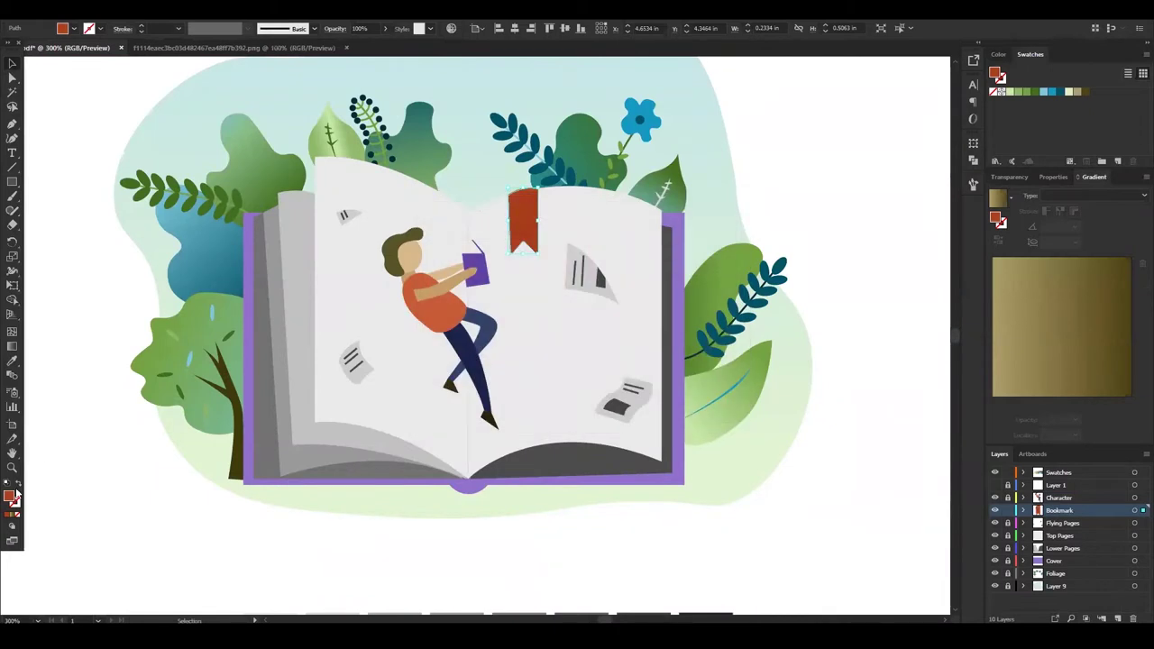
key("ctrl+shift+a")
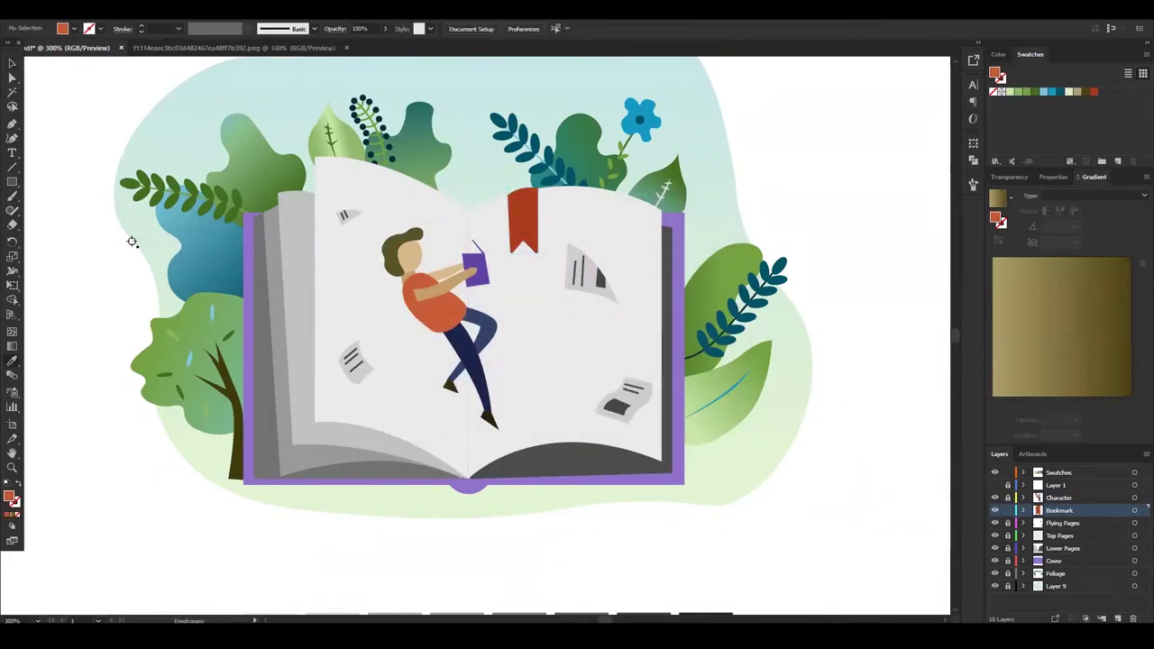
Apply a vertical red-to-orange gradient to the bookmark.
left_click(523, 221)
key("period")
left_click(992, 402)
left_click_drag(1113, 403, 1134, 402)
double_click(991, 403)
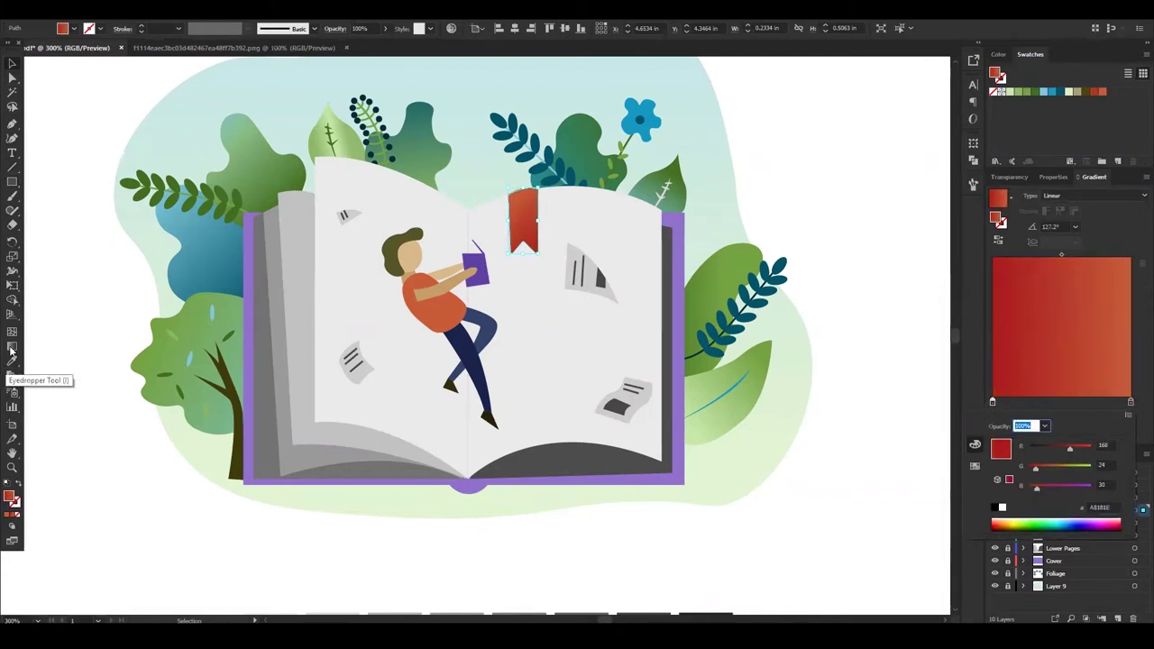
key("Escape")
left_click_drag(526, 248, 533, 313)
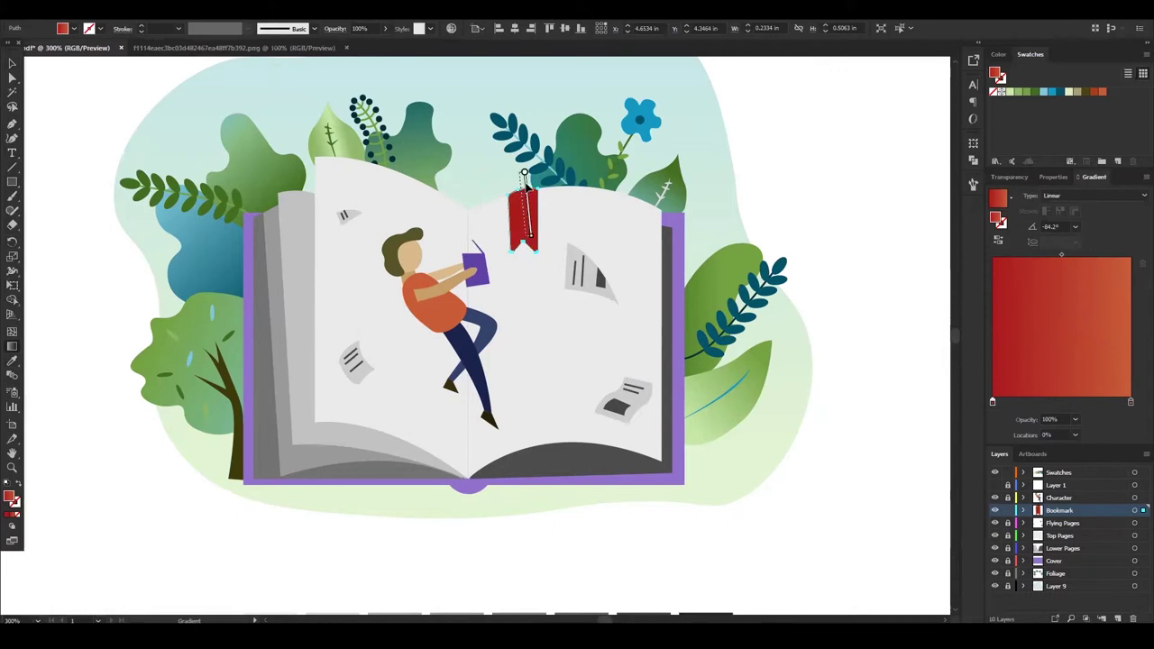
left_click_drag(524, 172, 526, 108)
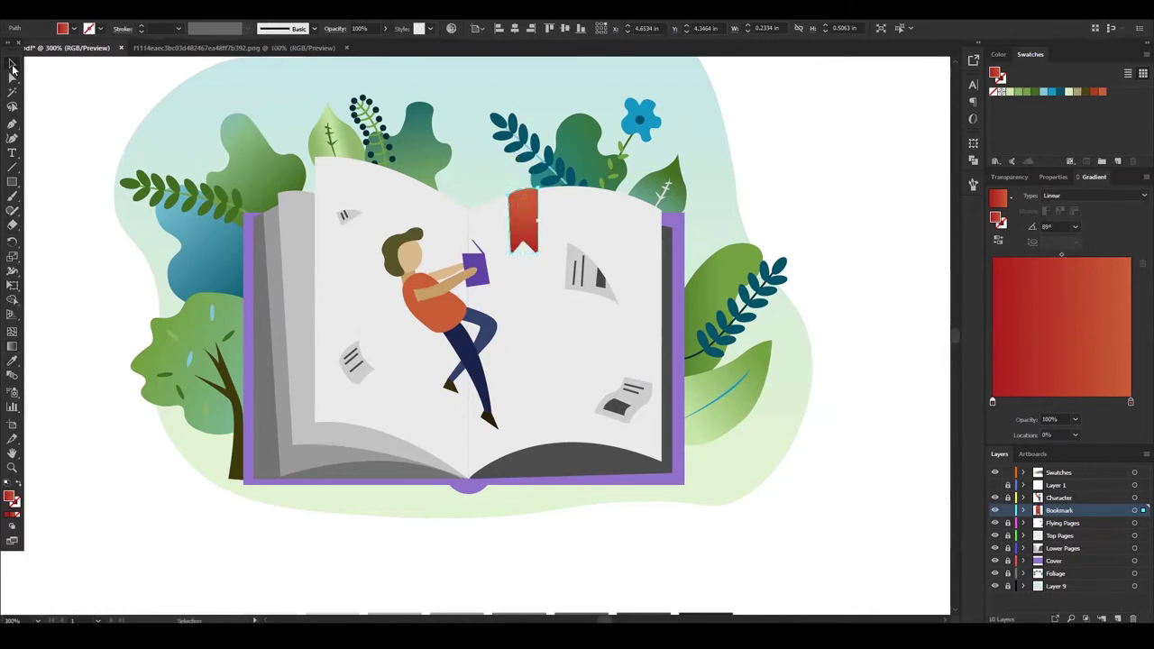
left_click(712, 521)
Recolour the book cover to rust red B74020.
scroll(712, 521, "down", 1)
scroll(684, 360, "down", 4)
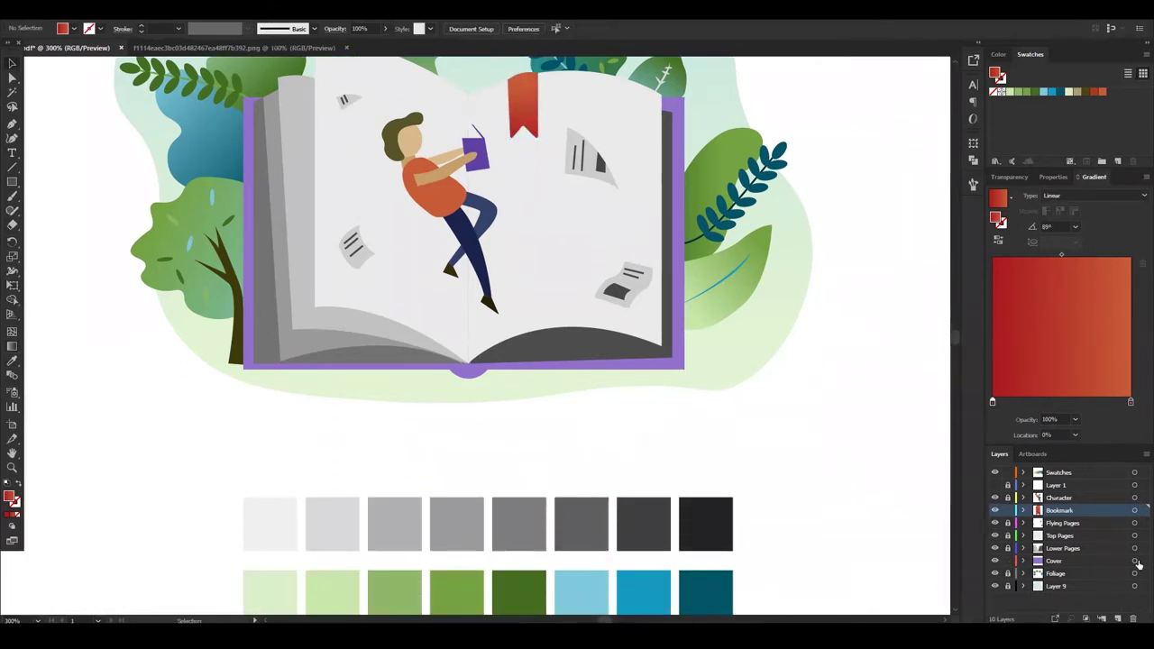
left_click(1134, 560)
scroll(631, 360, "up", 4)
double_click(11, 496)
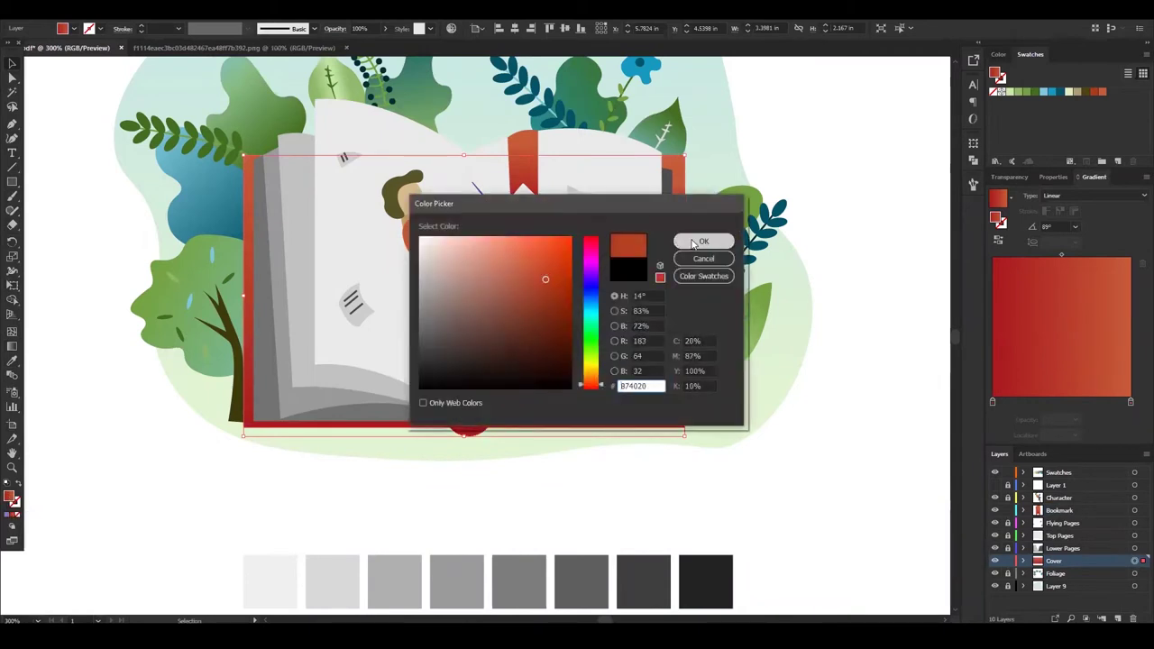
left_click(704, 241)
key("ctrl+minus")
scroll(814, 380, "up", 2)
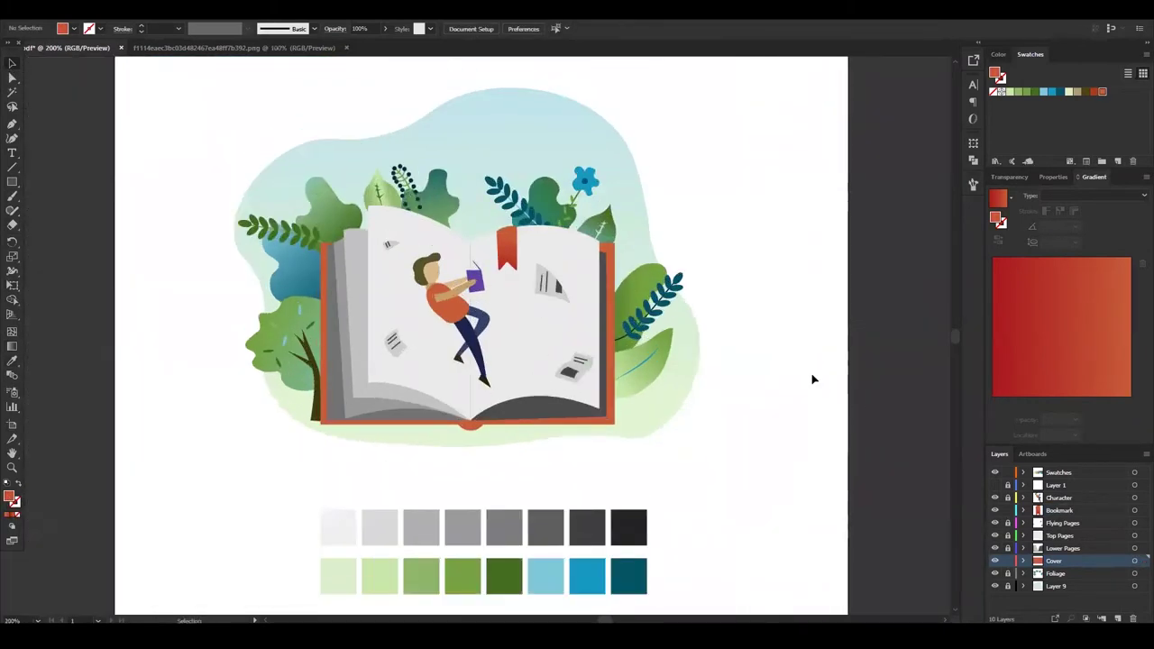
key("ctrl+plus")
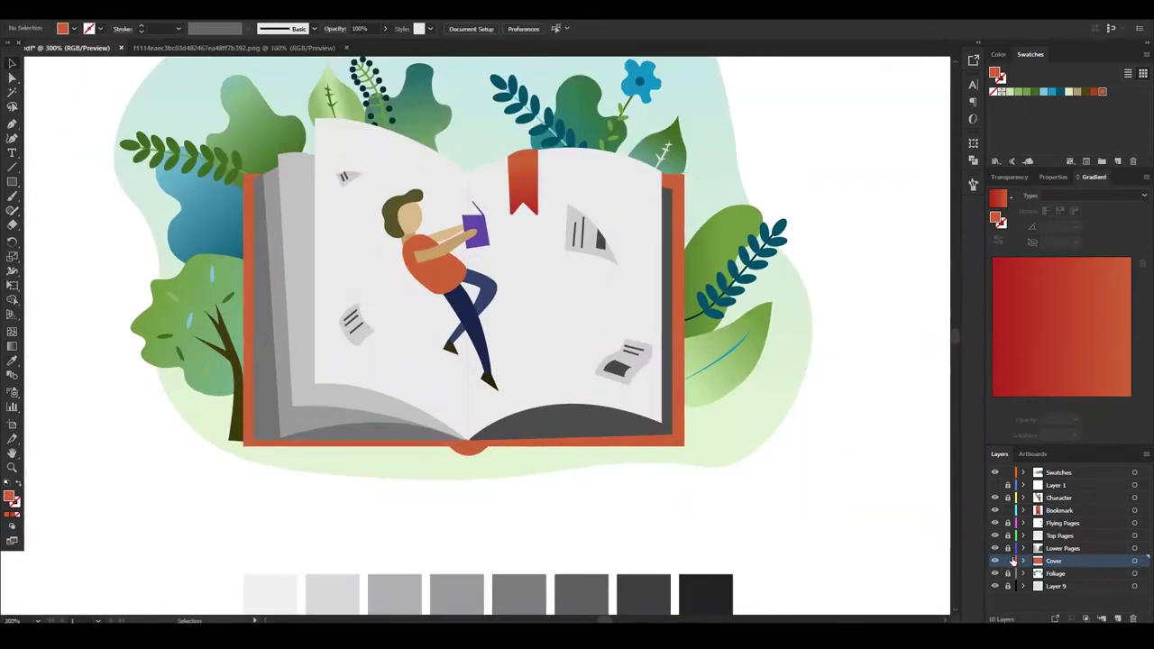
Apply a white-to-grey linear gradient to the left upper page.
left_click(1023, 536)
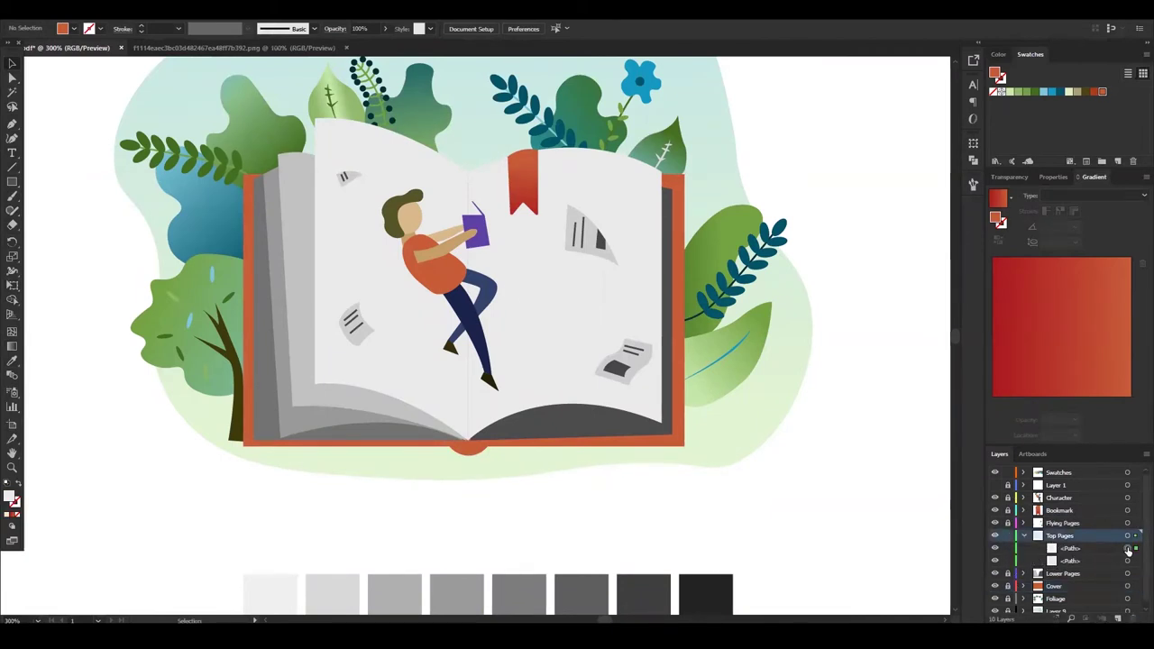
left_click(1029, 405)
double_click(993, 402)
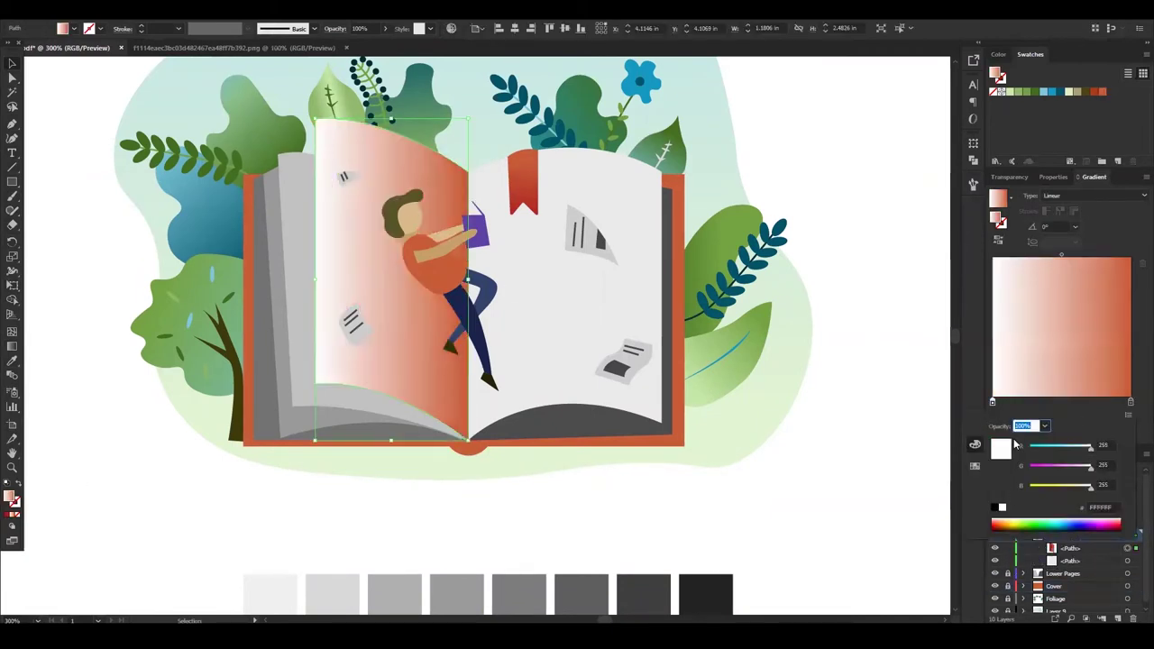
double_click(1131, 402)
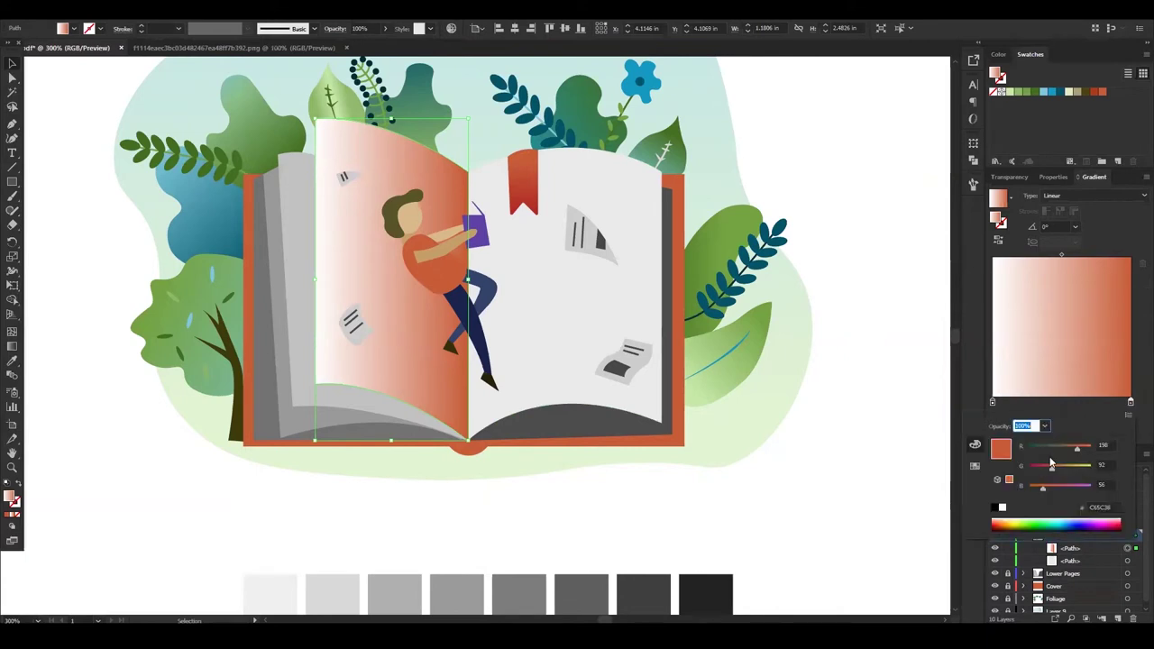
left_click_drag(1052, 447, 1094, 448)
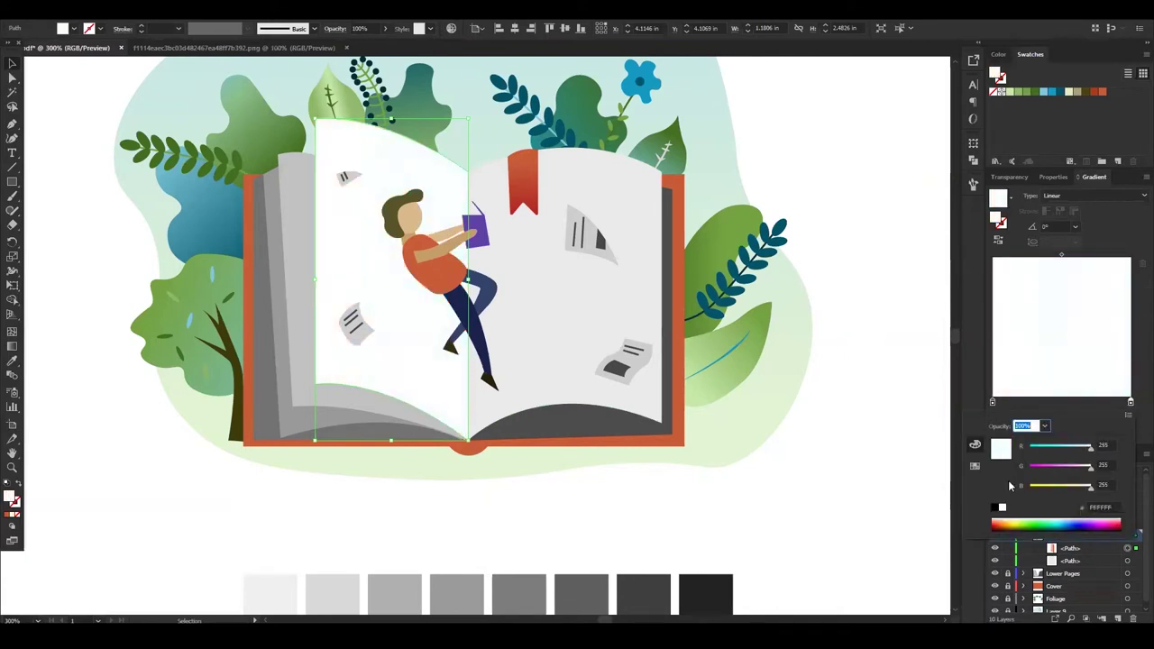
left_click(999, 54)
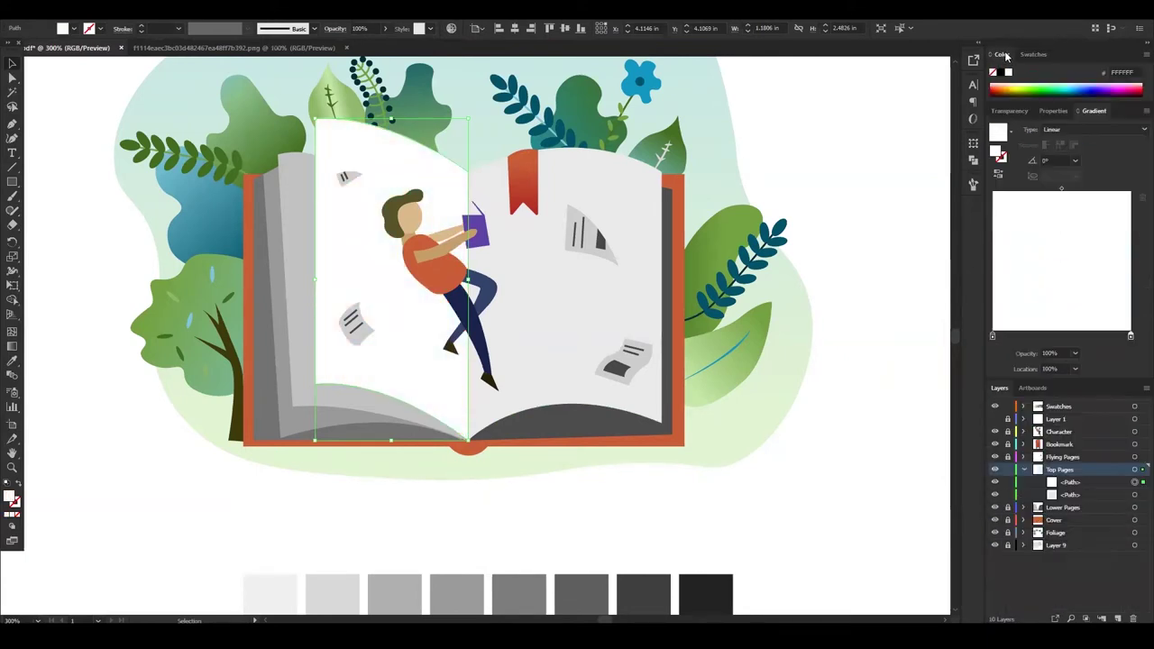
double_click(1131, 301)
mouse_move(1091, 362)
left_mouse_down()
mouse_move(1081, 367)
mouse_move(1082, 355)
left_mouse_up()
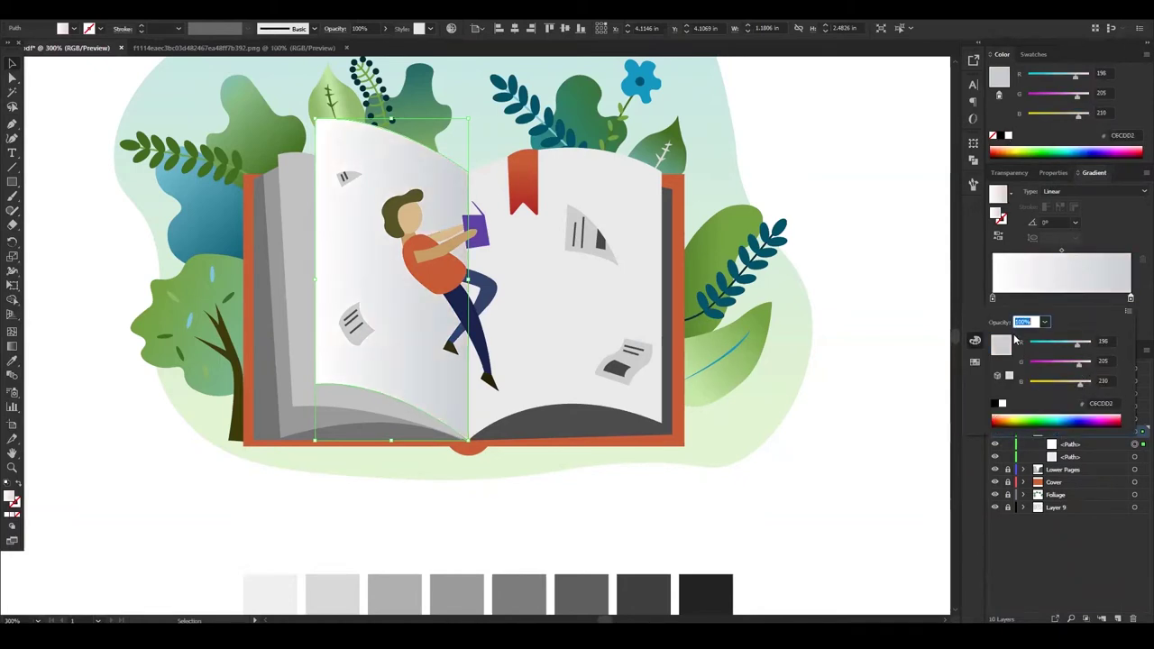
Tilt the left page gradient slightly and make its end stop grey.
left_click(14, 410)
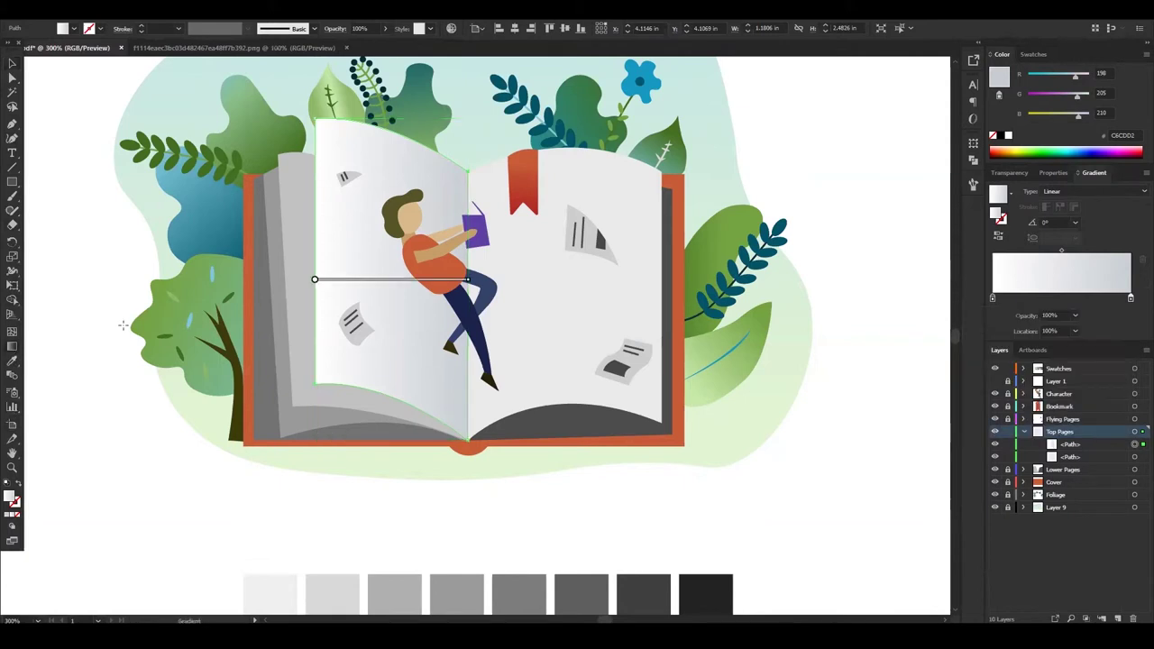
left_click_drag(315, 280, 318, 272)
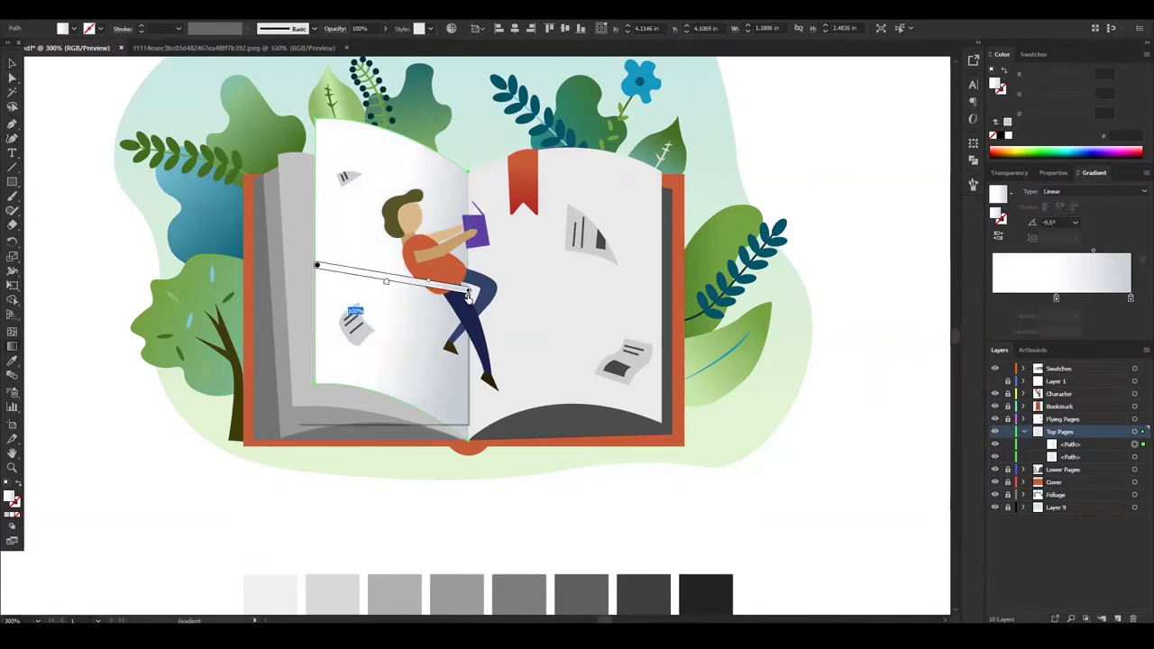
double_click(468, 294)
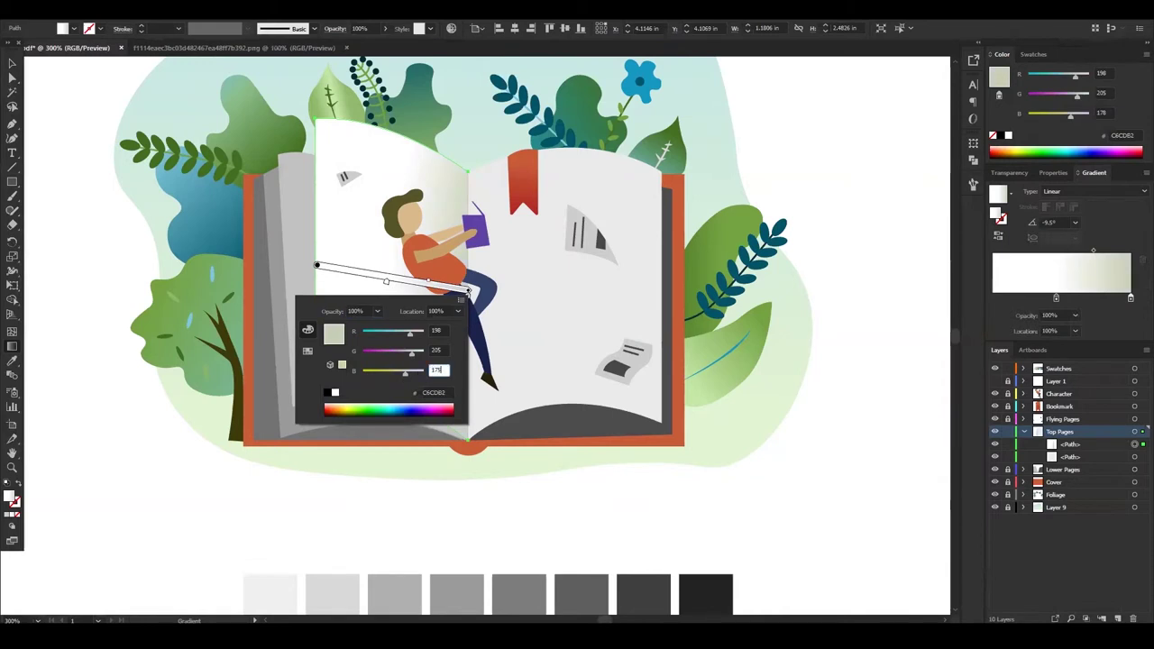
key("Return")
double_click(468, 291)
key("Return")
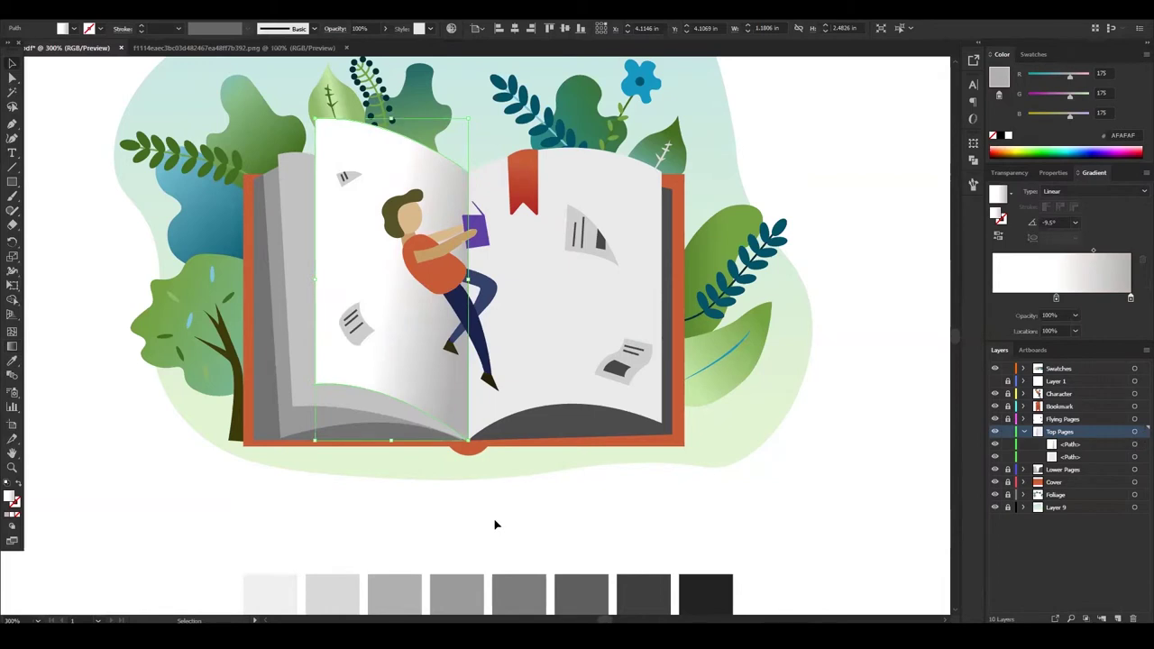
Angle the right upper page's gradient toward its outer edge and review both pages.
left_click(559, 297)
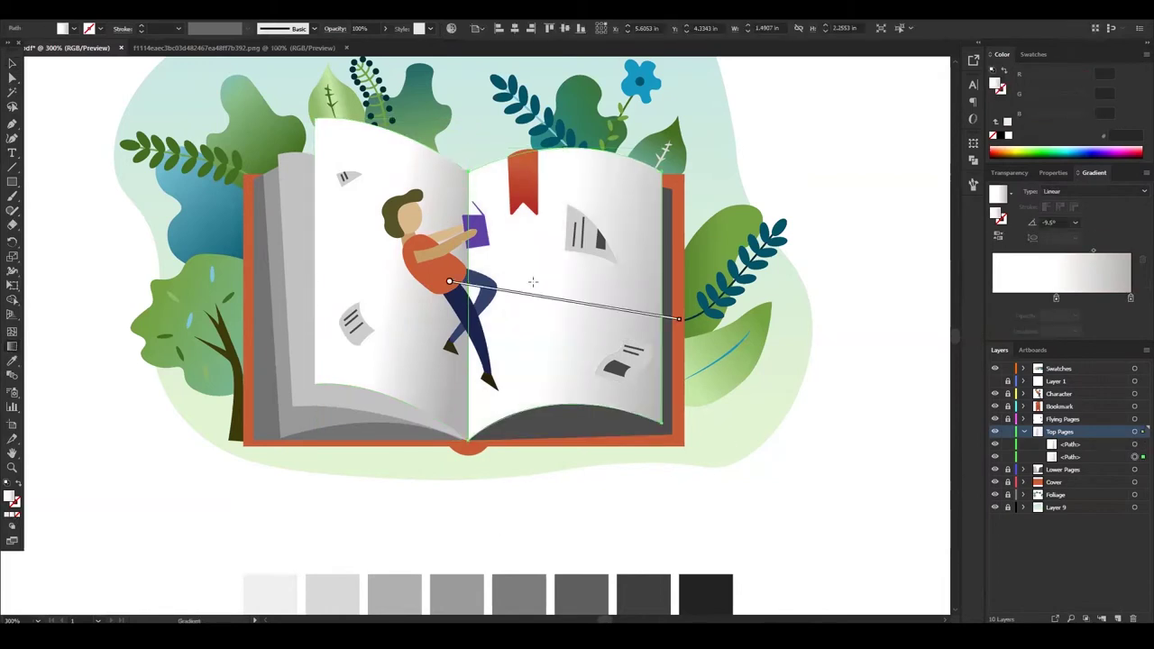
left_click_drag(469, 311, 691, 270)
key("v")
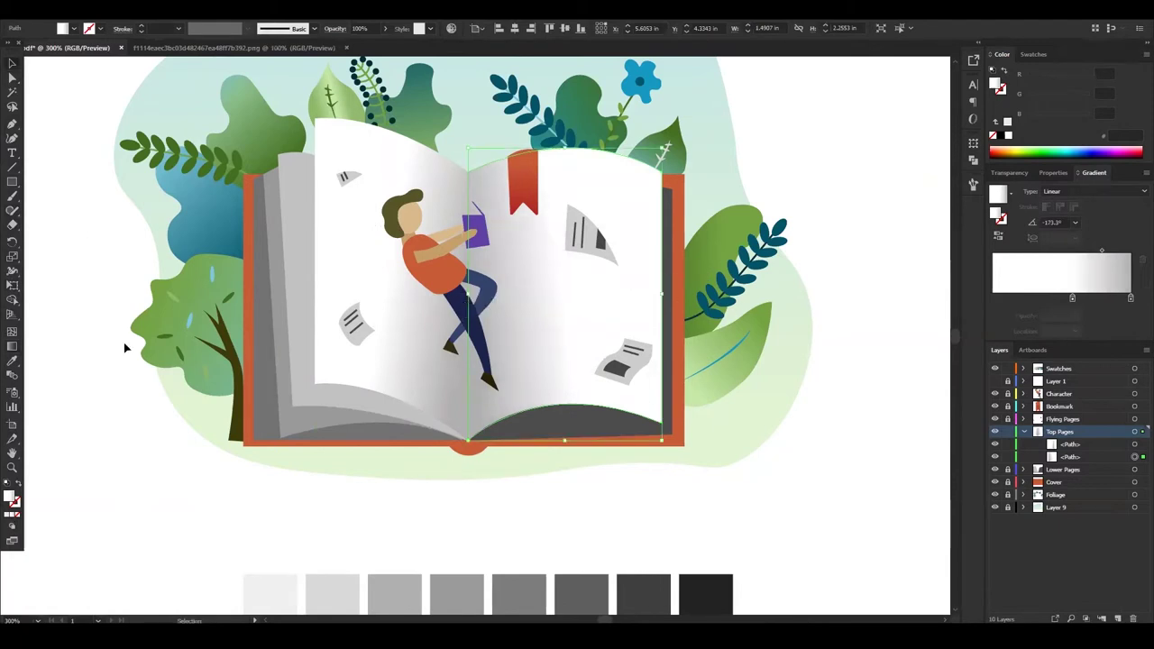
left_click(126, 348)
scroll(520, 469, "down", 1)
scroll(520, 469, "up", 1)
scroll(541, 432, "down", 1)
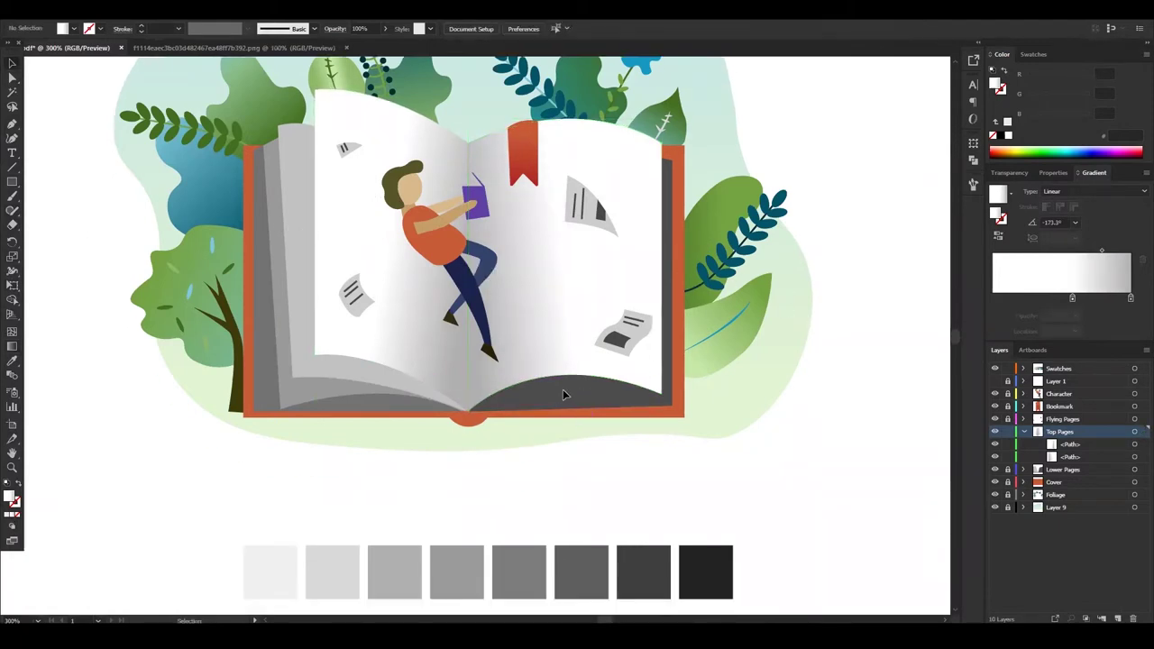
left_click(563, 394)
scroll(532, 405, "up", 3)
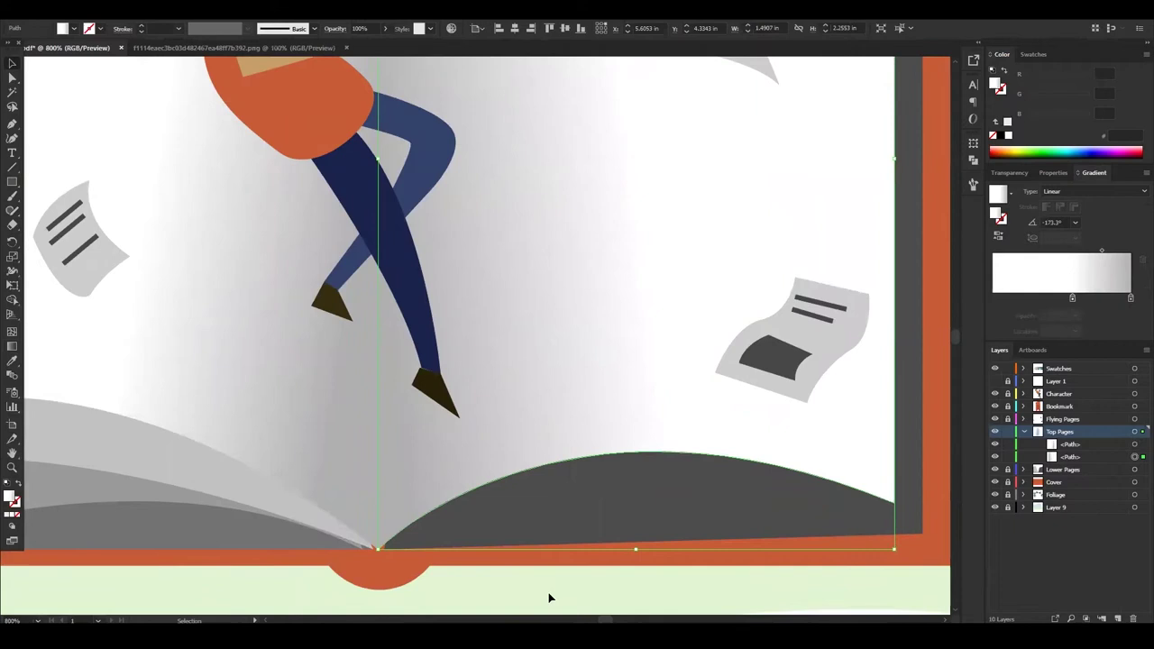
key("ctrl+0")
scroll(549, 598, "up", 3)
left_click(1019, 432)
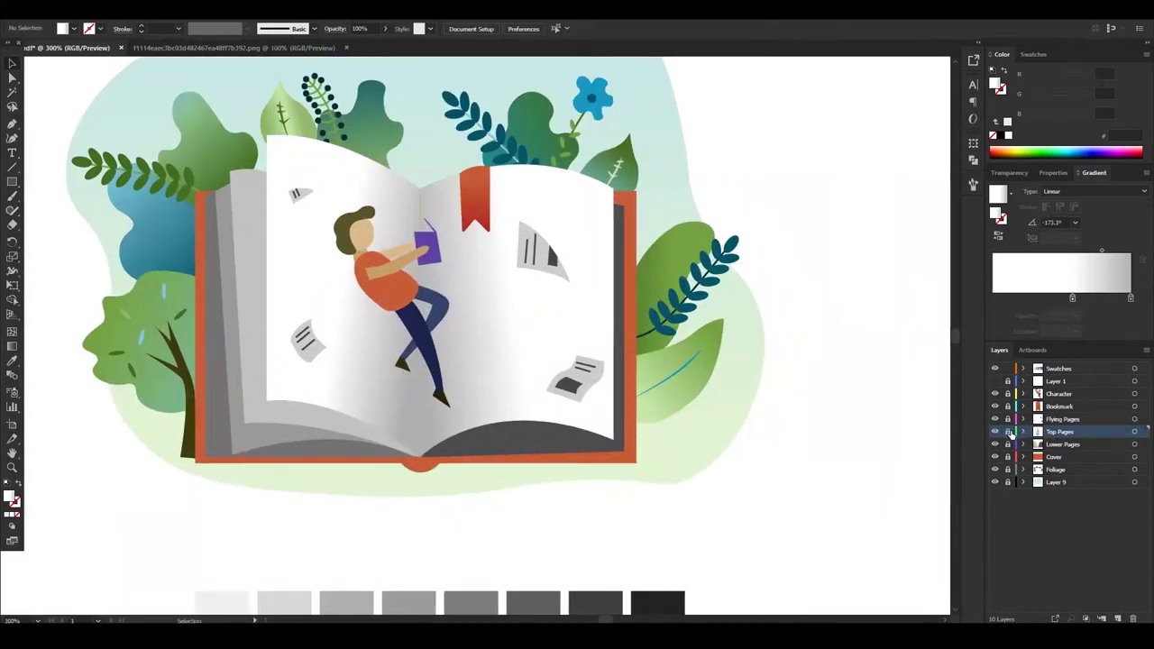
Set the right lower page stack's dark gradient stop to grey 646464.
left_click(1134, 457)
double_click(1026, 297)
left_click(1001, 379)
left_click_drag(1026, 298, 998, 300)
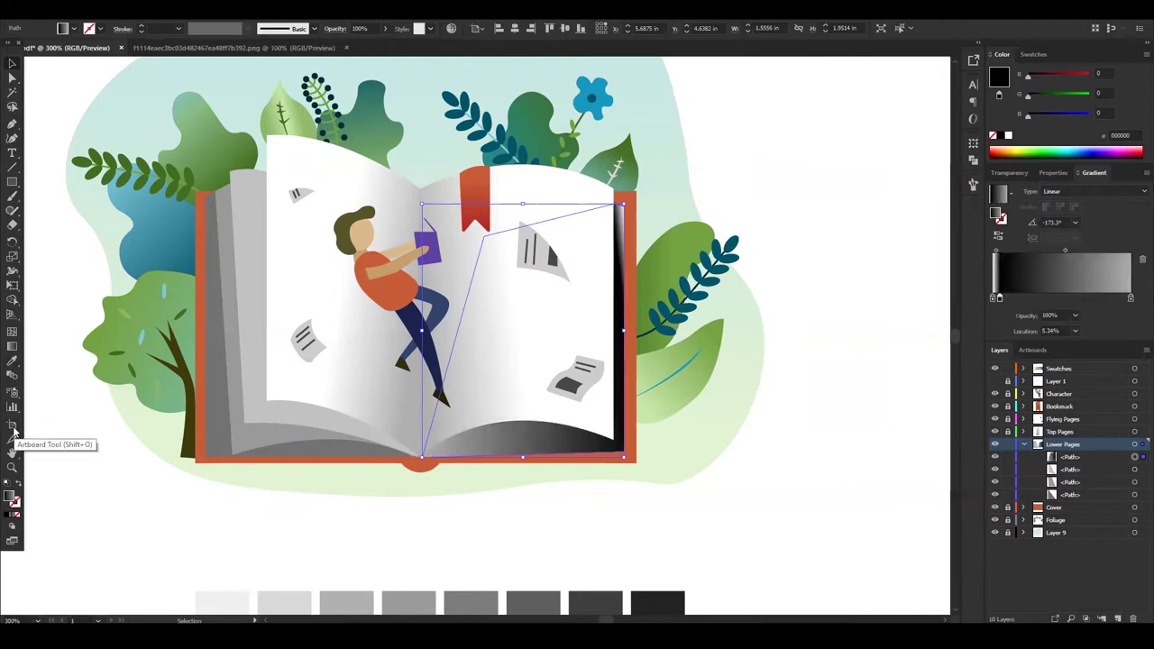
double_click(992, 301)
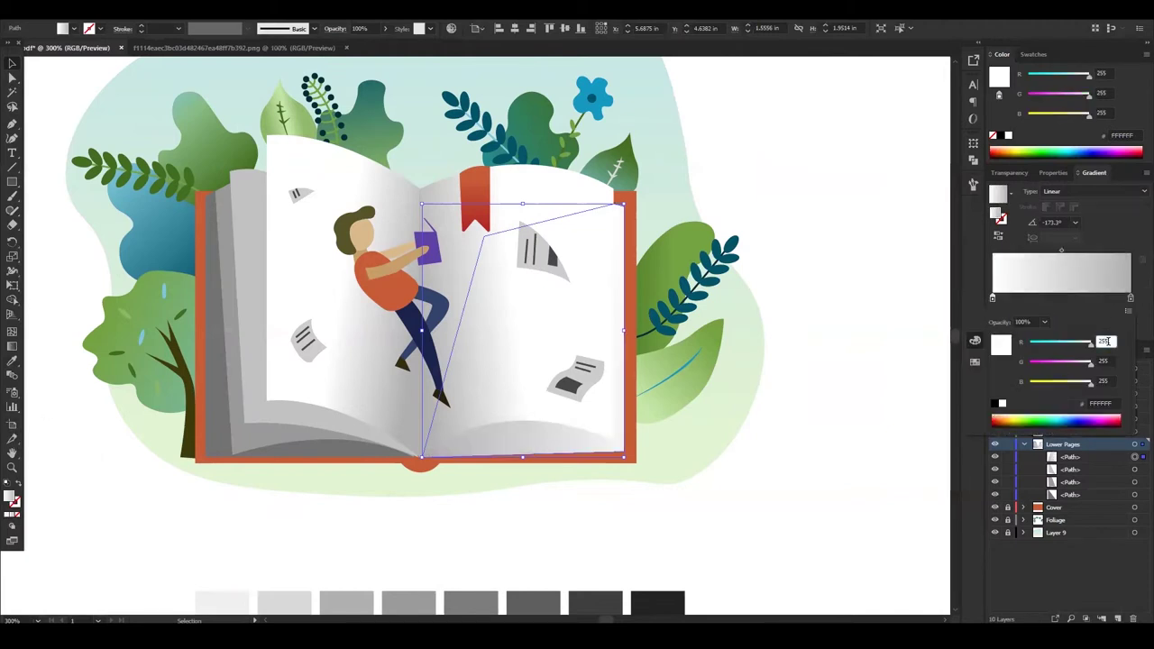
key("Tab")
type("100")
key("Tab")
type("100")
key("Return")
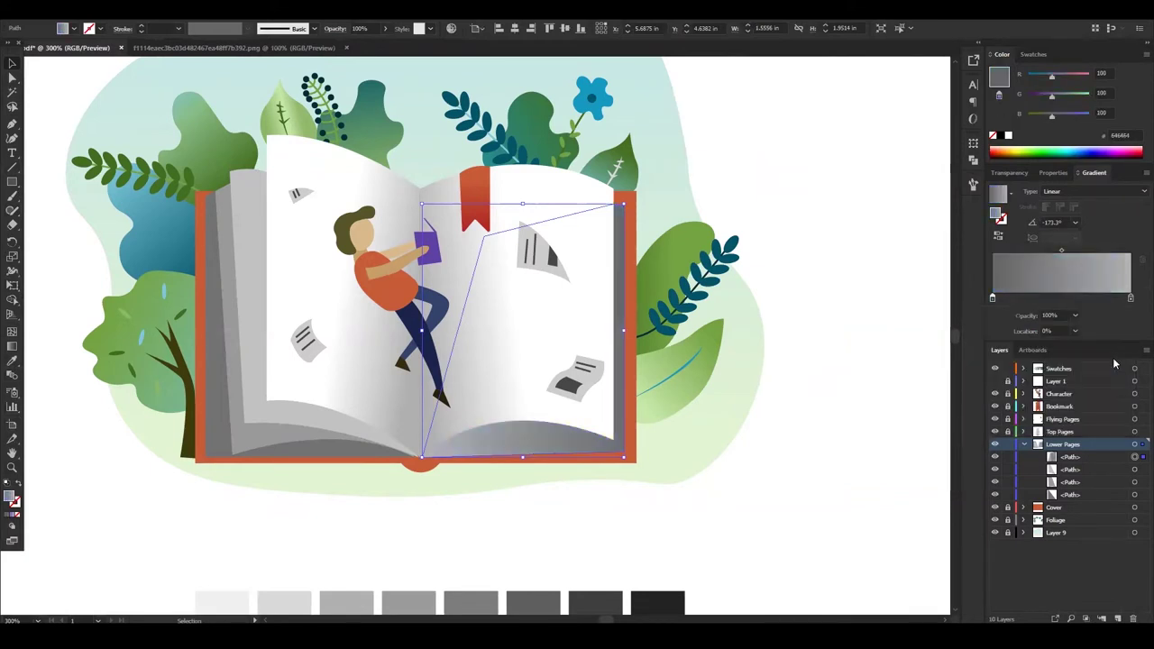
Redraw the right lower stack's gradient horizontally with a lighter grey end stop.
key("g")
left_click_drag(644, 330, 868, 337)
mouse_move(424, 333)
left_mouse_down()
mouse_move(655, 332)
mouse_move(622, 333)
left_mouse_up()
double_click(1130, 298)
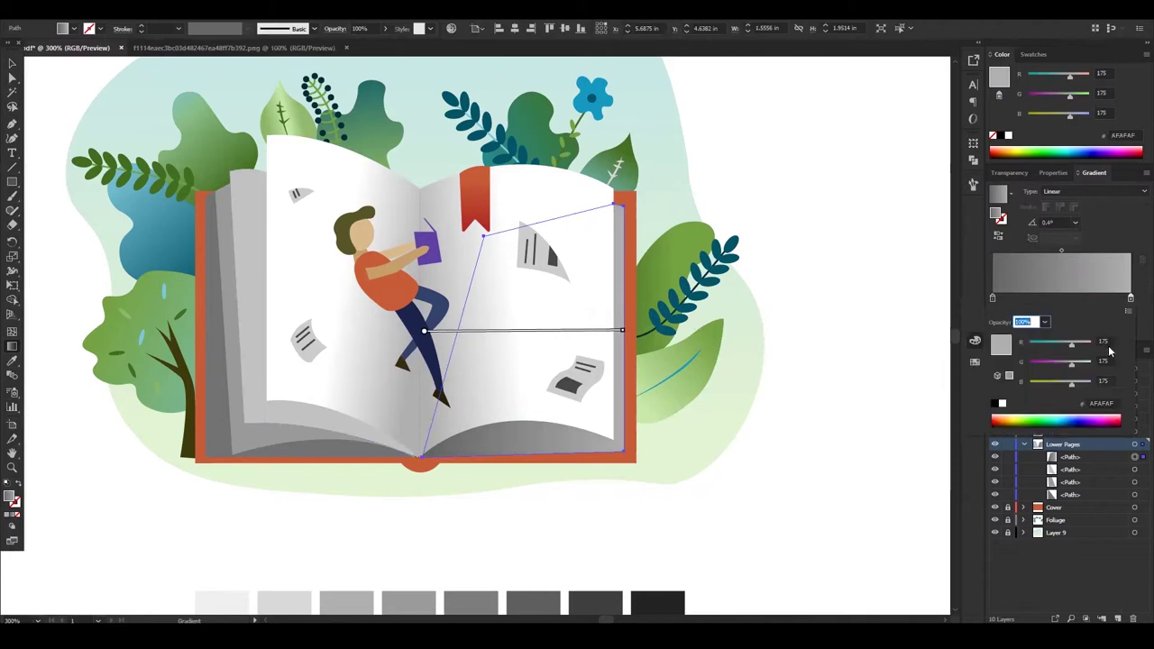
key("Return")
key("v")
left_click(727, 445)
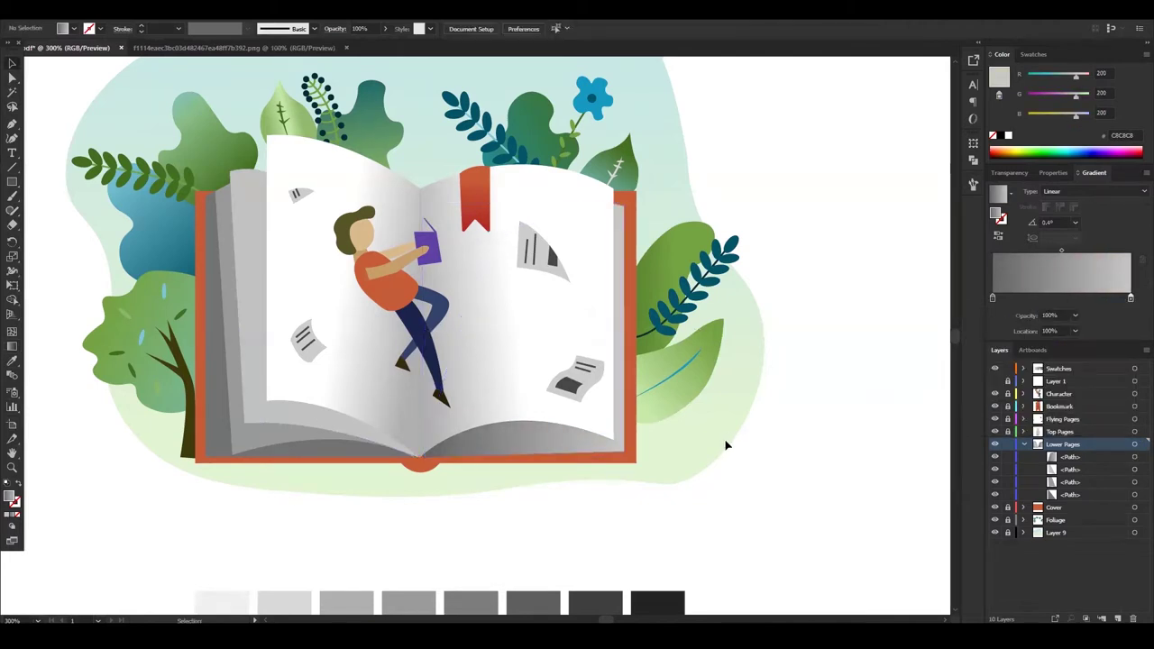
Run a horizontal grey gradient across the left lower page stack.
left_click(248, 362)
left_click(10, 354)
left_click_drag(416, 323, 203, 323)
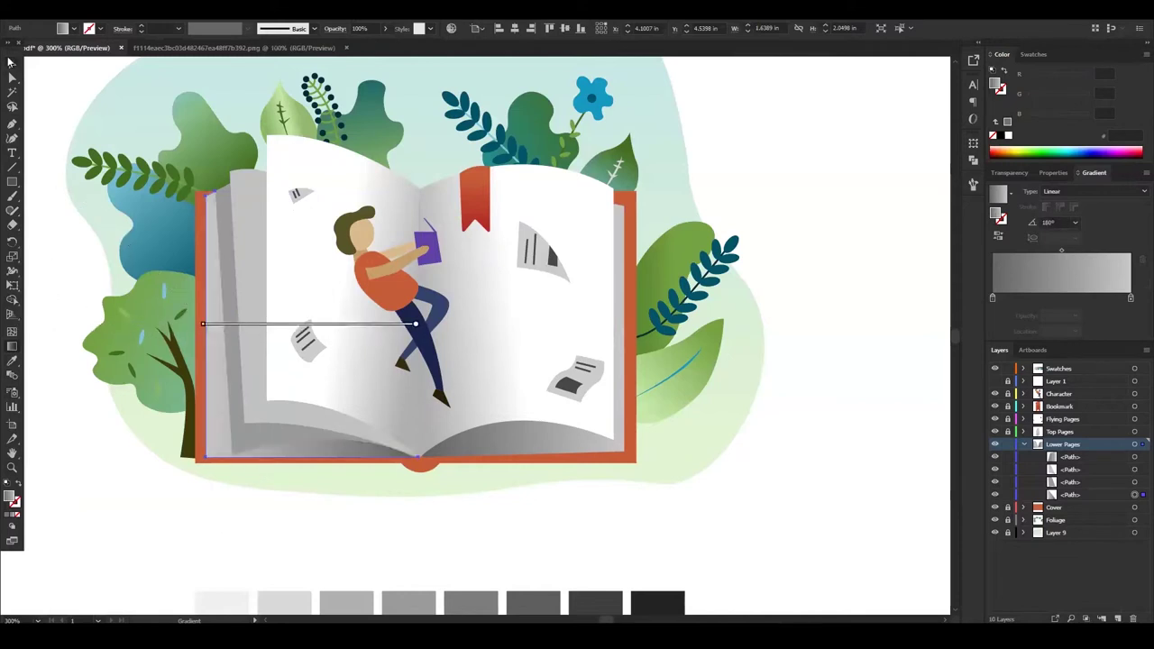
left_click(10, 61)
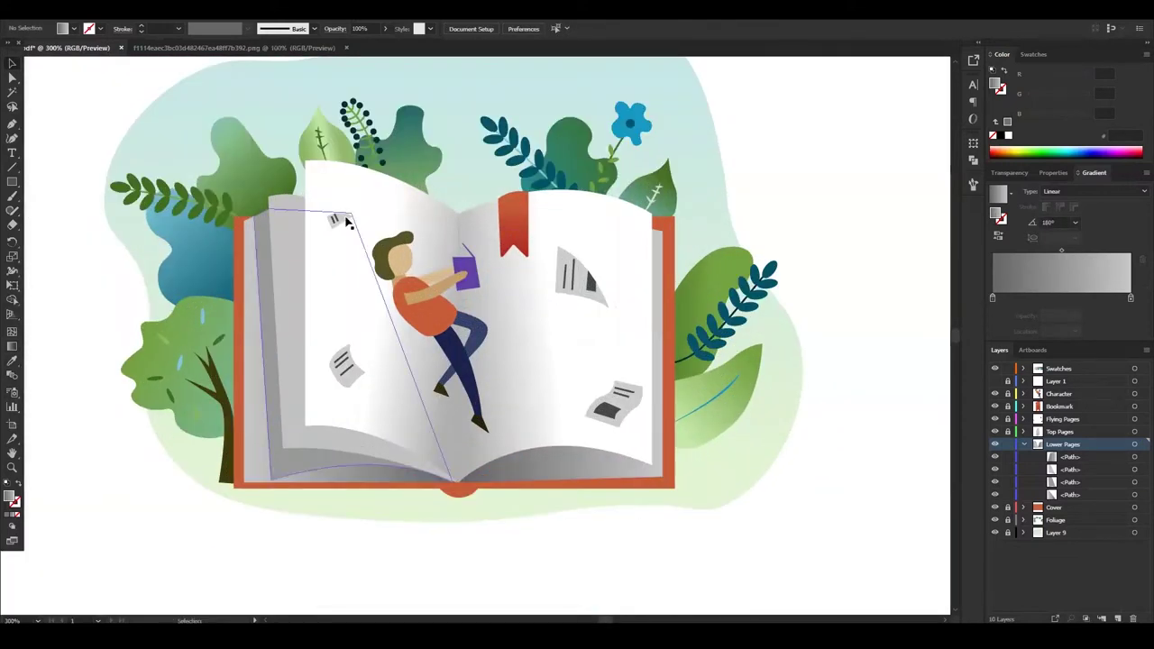
Give the right flying page a grey-to-white linear gradient running downward.
left_click(581, 275)
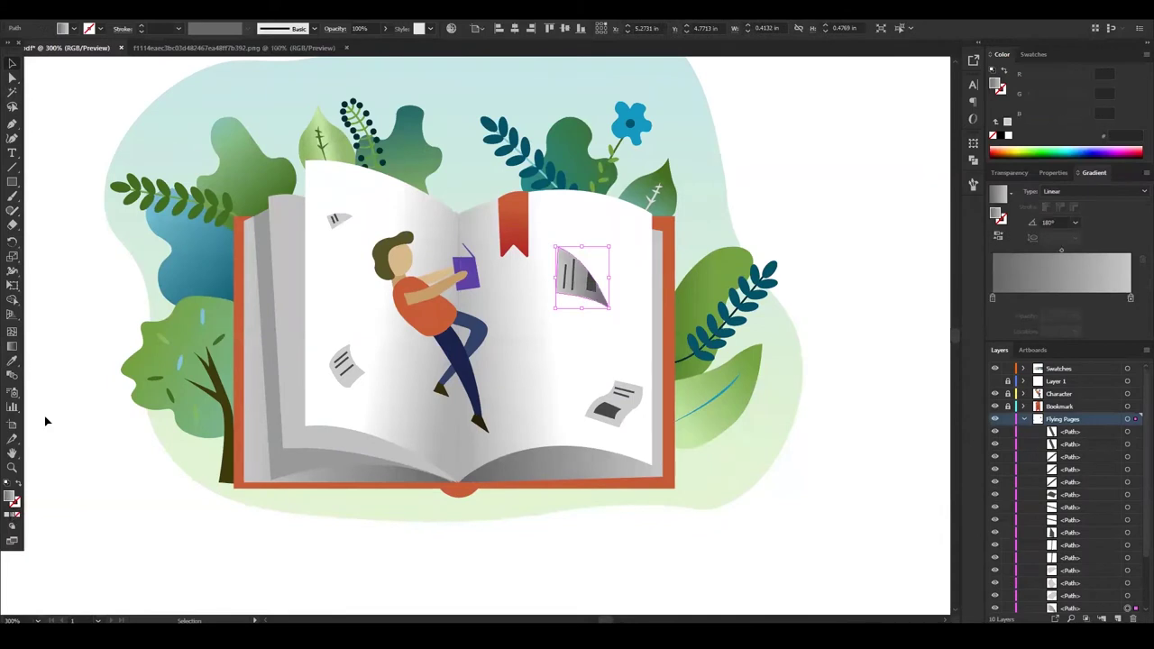
left_click(1083, 306)
double_click(1127, 298)
key("Escape")
left_click_drag(601, 264, 644, 236)
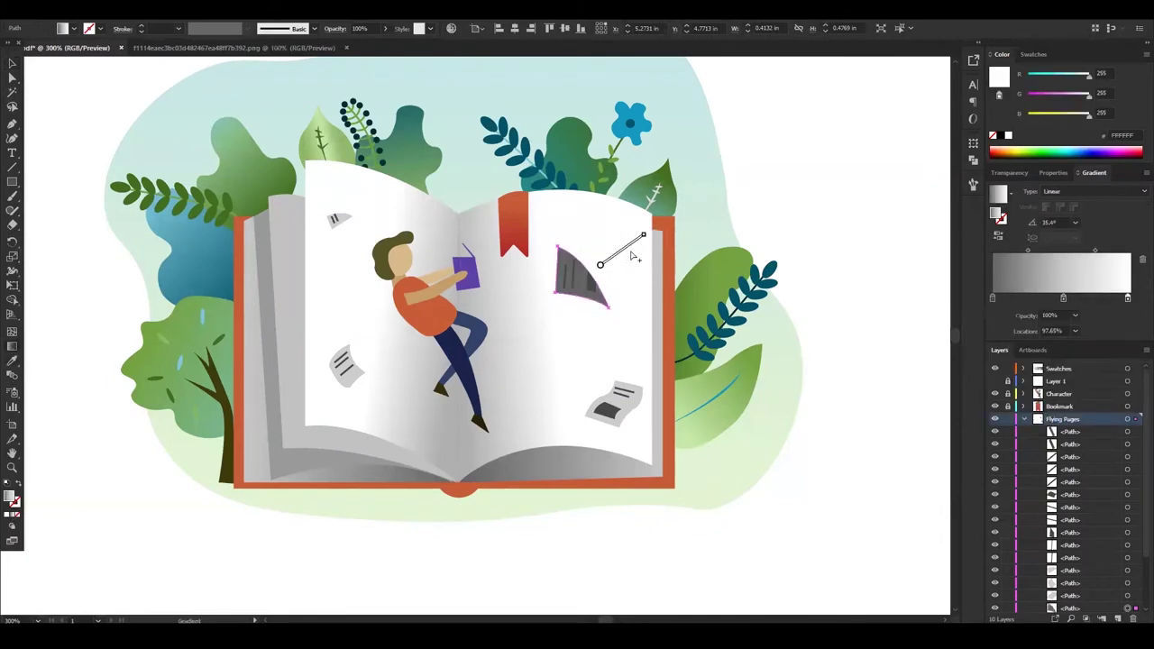
left_click_drag(570, 278, 524, 249)
left_click_drag(598, 253, 574, 298)
key("v")
left_click(619, 287)
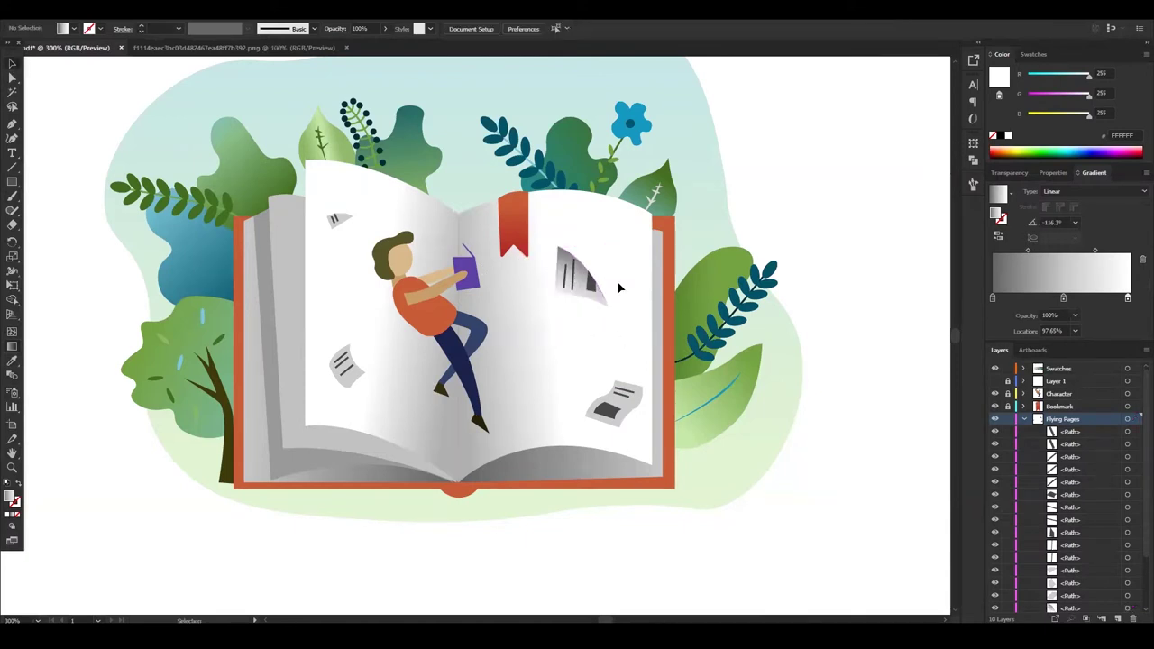
Shade the lower flying page with a diagonal linear gradient.
left_click(12, 283)
left_click_drag(626, 379, 602, 430)
key("v")
left_click(242, 268)
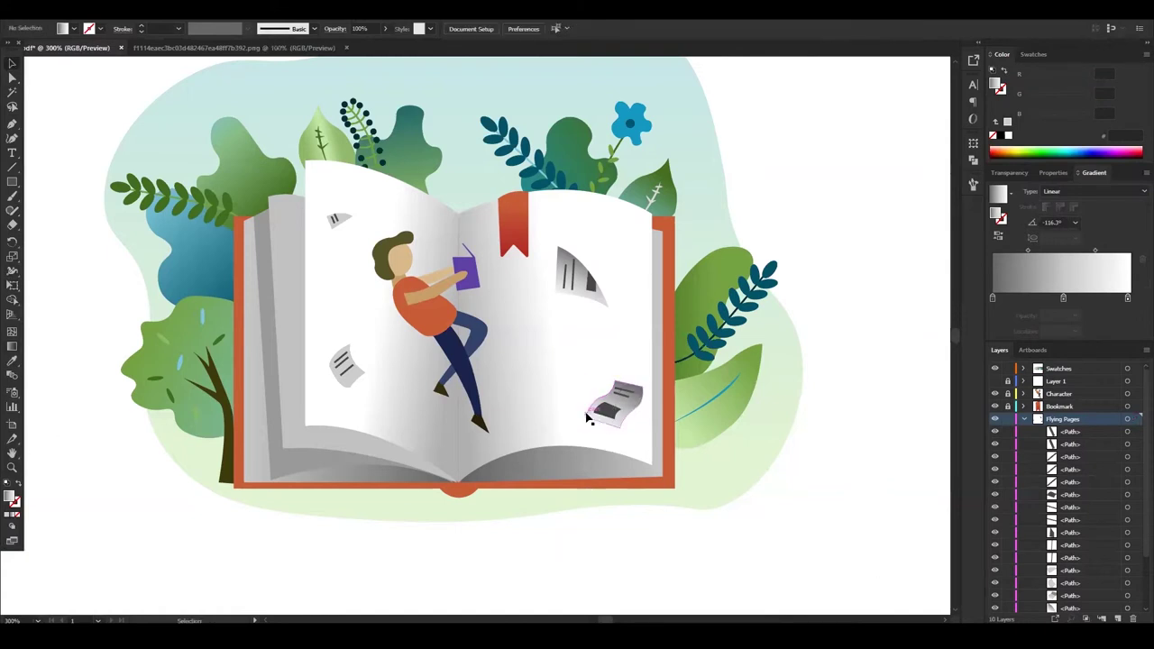
scroll(469, 300, "up", 3)
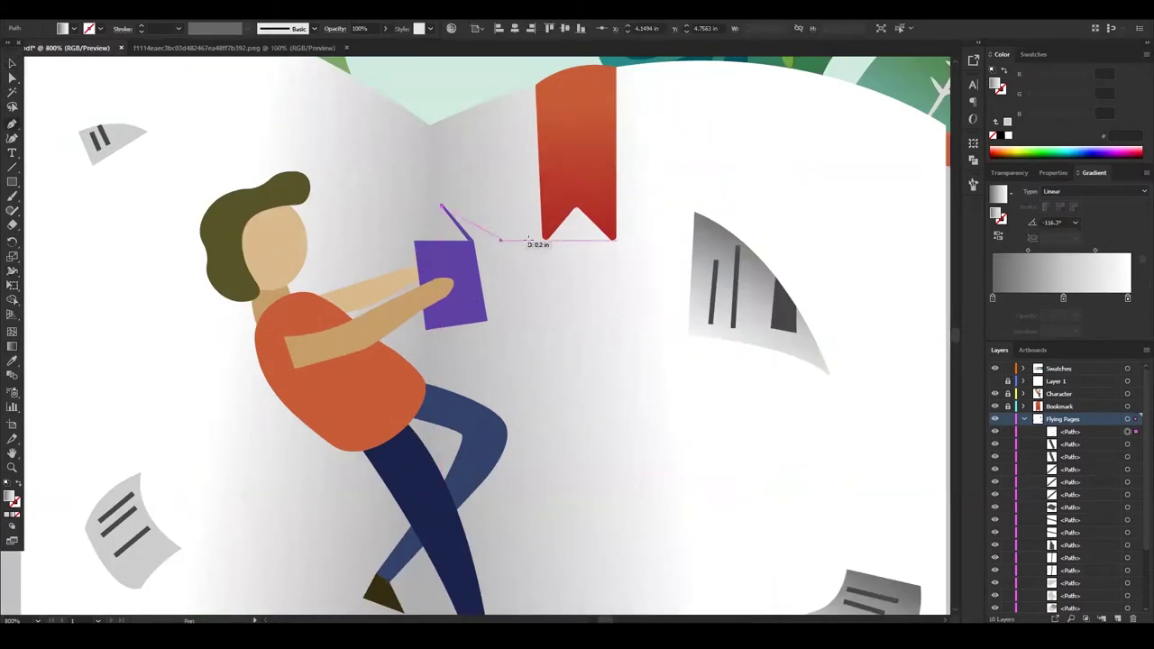
scroll(291, 135, "down", 3)
Adjust the upper-left and lower-left flying page gradients and zoom out to the full artboard.
left_click(338, 232)
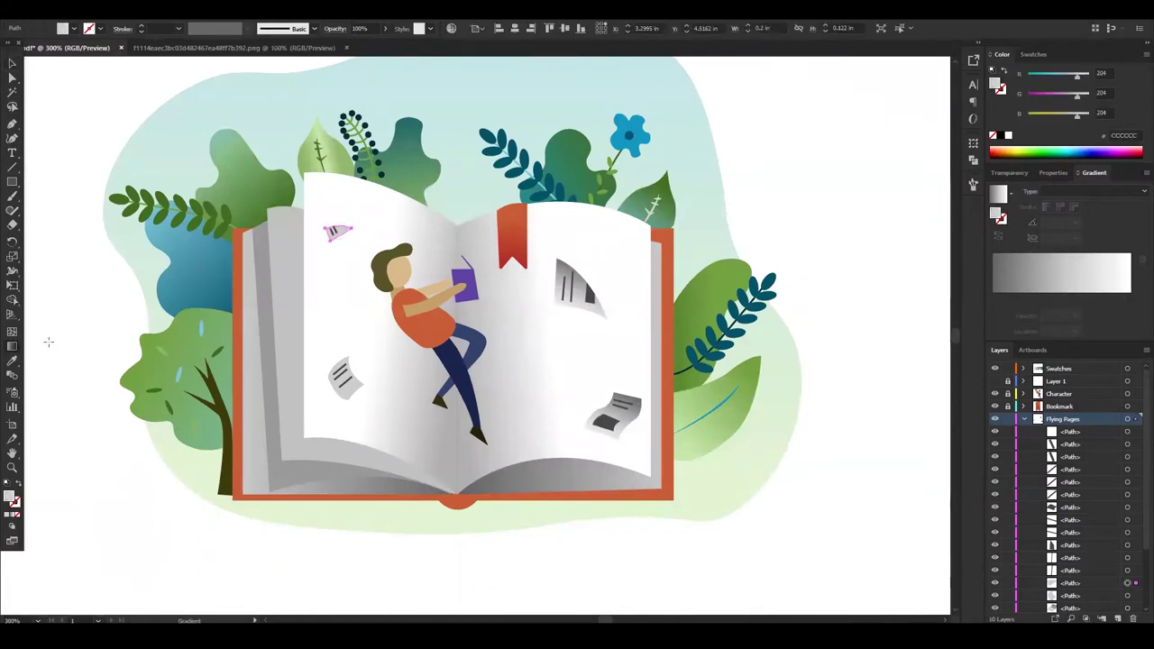
left_click(345, 377)
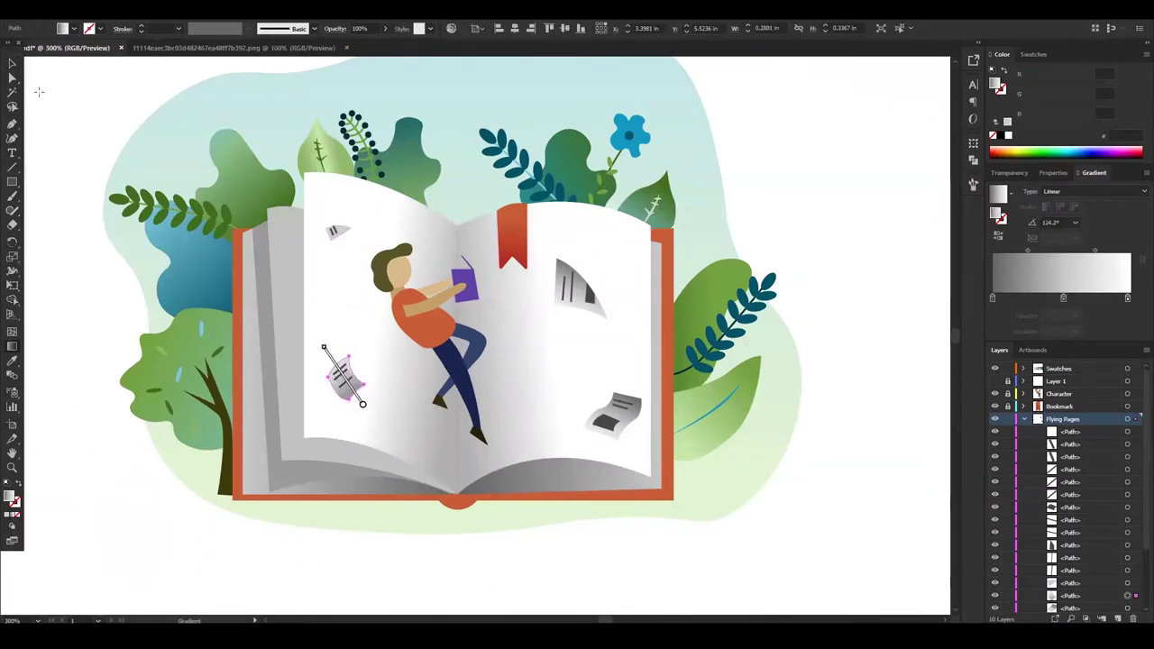
key("v")
left_click(742, 544)
key("ctrl+minus")
key("ctrl+minus")
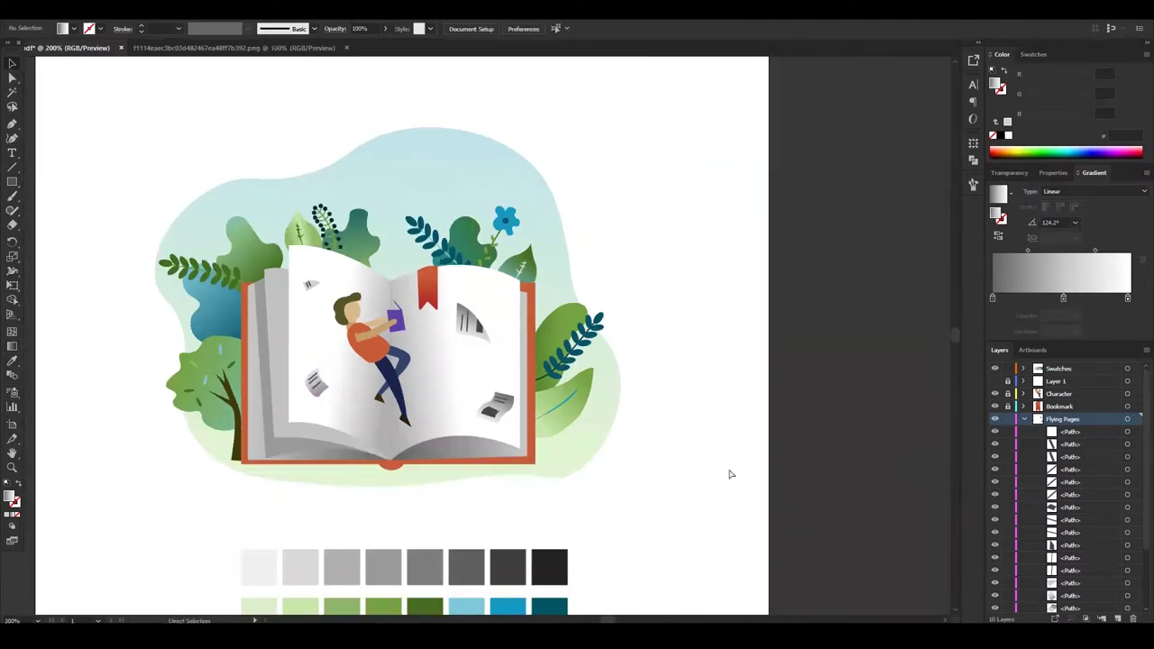
key("ctrl+minus")
Create a new square Untitled-2 document measured in pixels.
key("ctrl+n")
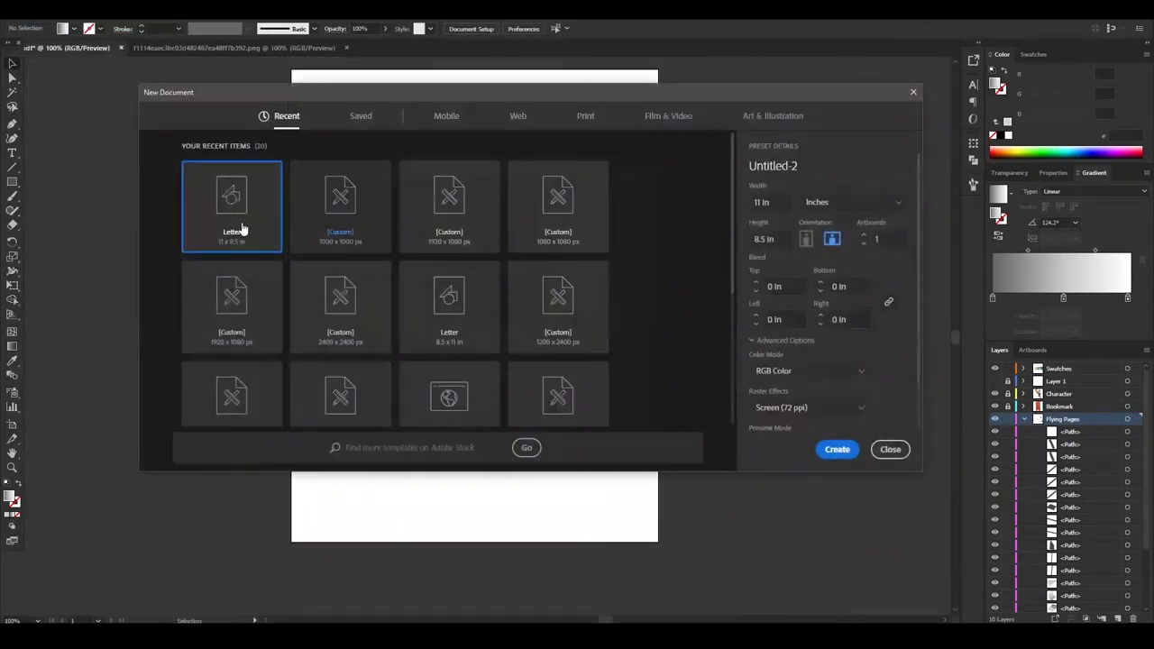
left_click(852, 202)
left_click(821, 325)
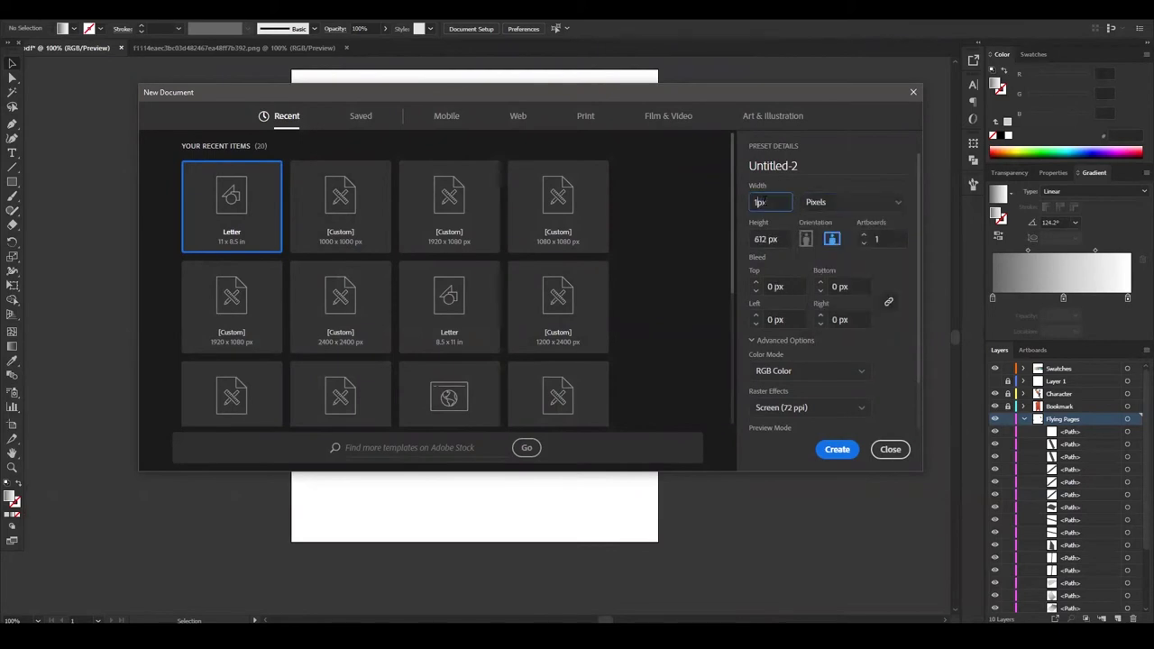
left_click(836, 449)
Drag the whole reader illustration from the original document into Untitled-2.
key("ctrl+Tab")
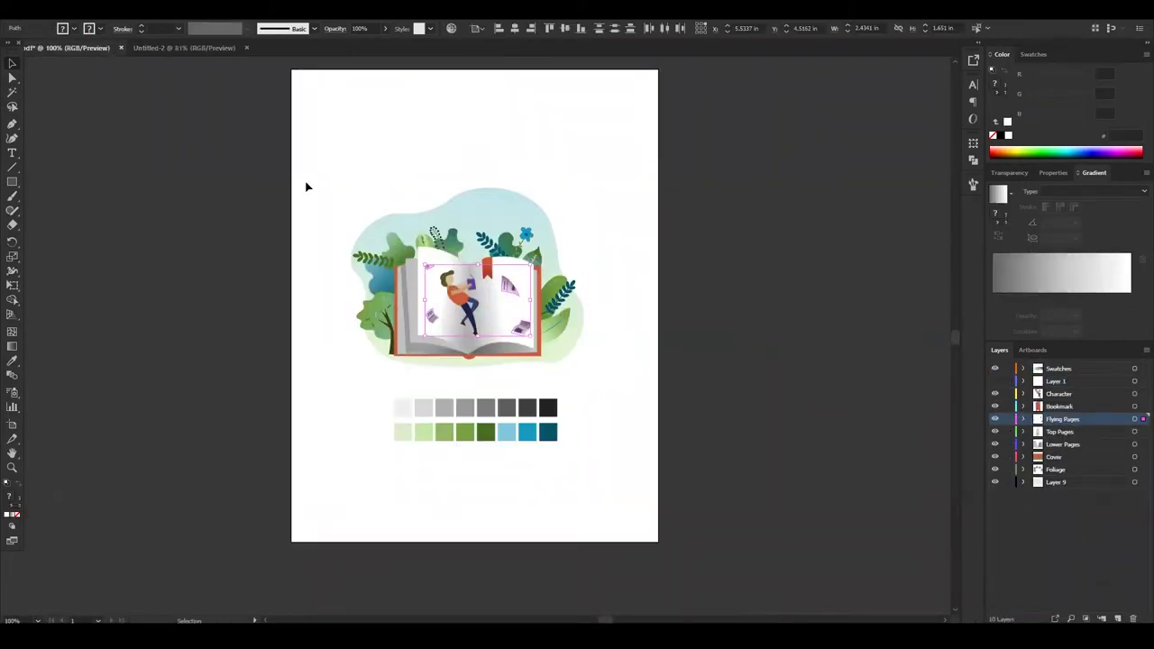
left_click(153, 147)
mouse_move(350, 161)
left_mouse_down()
mouse_move(458, 320)
mouse_move(439, 287)
left_mouse_up()
key("ctrl+0")
left_click(676, 422)
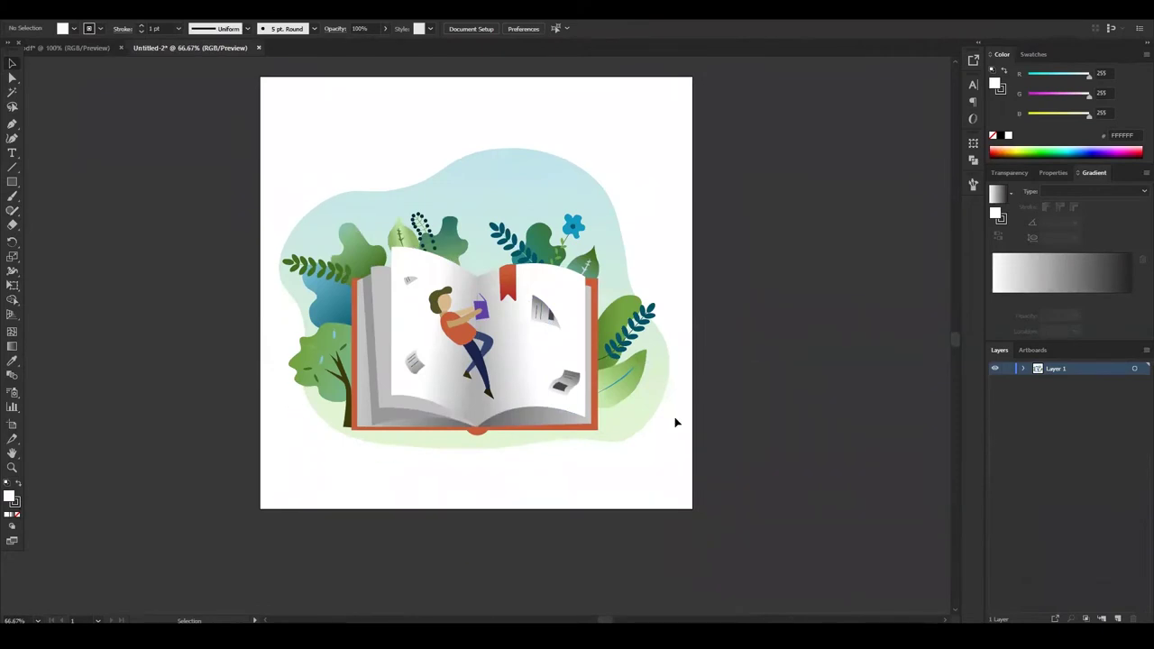
scroll(613, 442, "down", 1)
Draw a D8D8D8 leaf shape over the character, then delete it.
key("ctrl+plus")
key("ctrl+plus")
key("ctrl+plus")
left_click(370, 144)
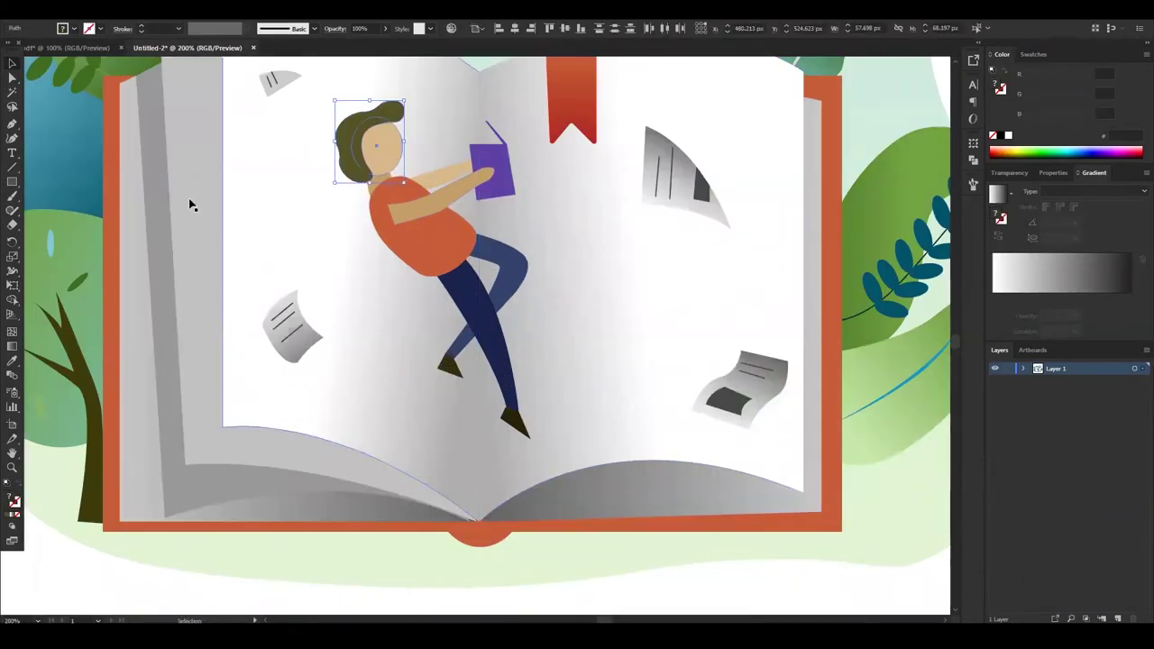
left_click(314, 145)
left_click(511, 467)
left_click(343, 298)
left_click(315, 146)
key("v")
double_click(10, 497)
type("d8d8d8")
key("Return")
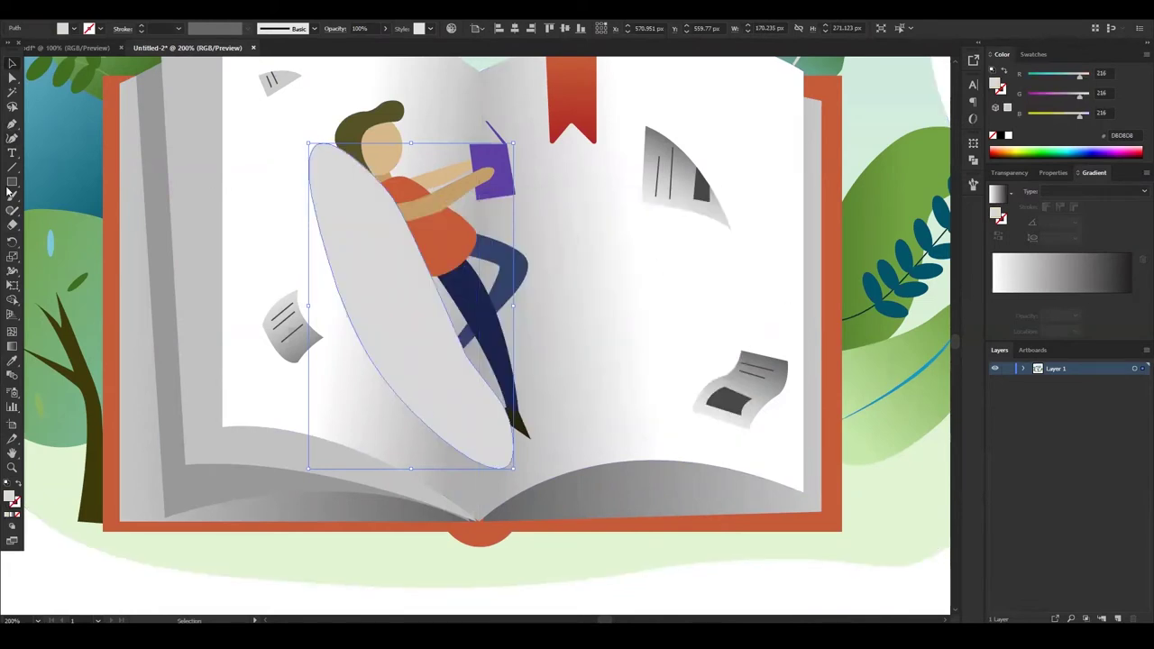
double_click(10, 497)
left_click(694, 260)
key("Delete")
Draw a narrow 000000-filled ellipse and move it below Left Leg in Layers.
key("l")
mouse_move(315, 145)
left_mouse_down()
mouse_move(399, 476)
mouse_move(445, 403)
left_mouse_up()
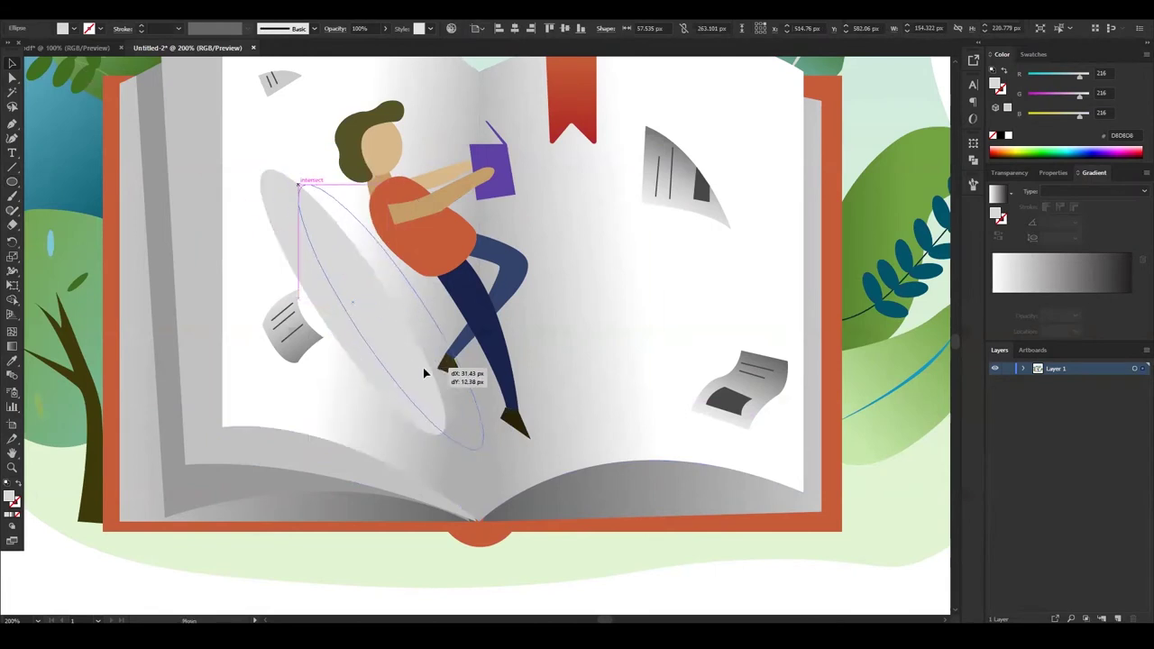
left_click_drag(275, 204, 302, 218)
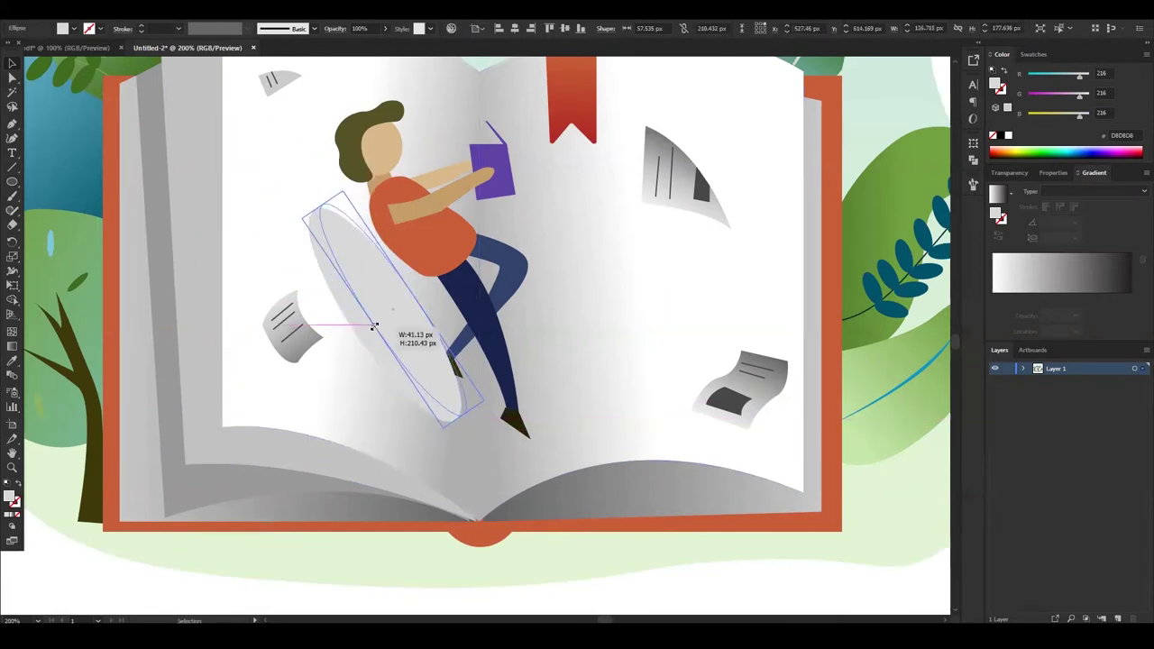
double_click(10, 497)
type("000000")
key("Return")
left_click(1025, 369)
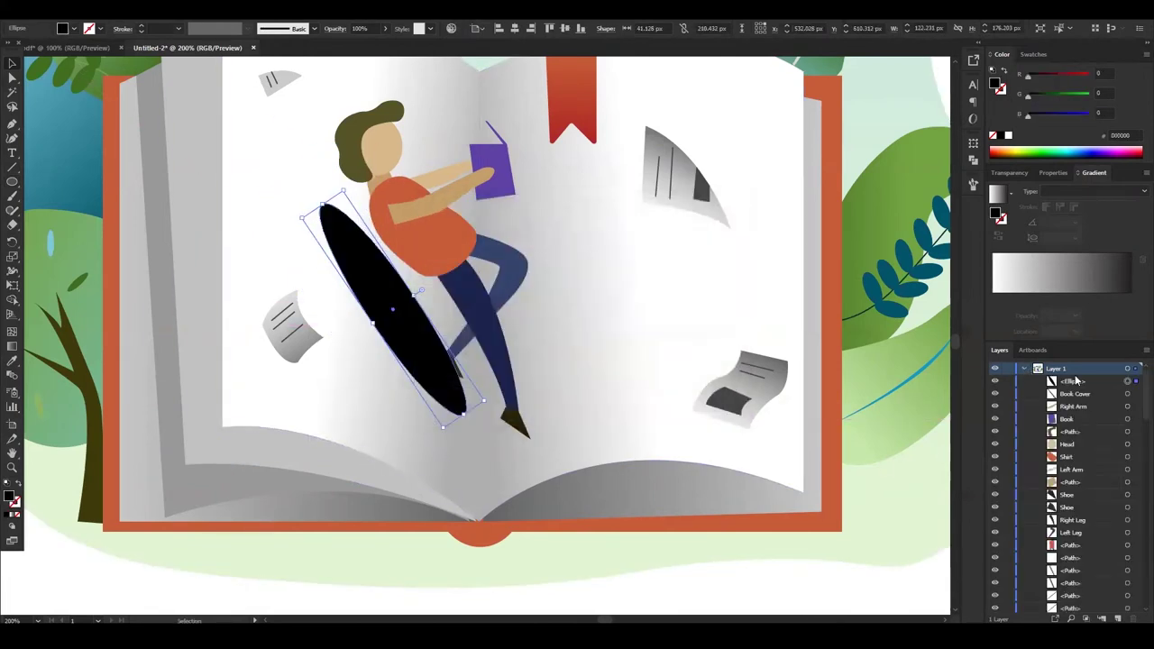
left_click_drag(1086, 544, 1087, 539)
Stretch the shadow ellipse and lower its opacity from 5% to 3%.
left_click(1010, 172)
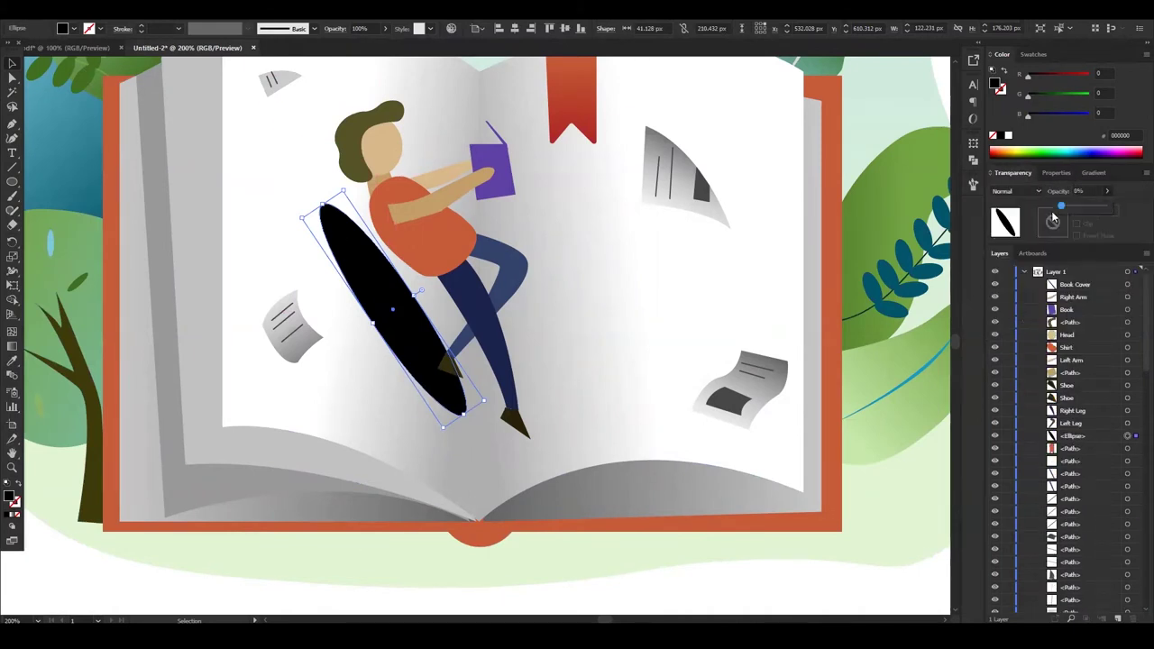
left_click_drag(1061, 206, 1073, 206)
left_click(388, 306)
left_click_drag(384, 329, 353, 316)
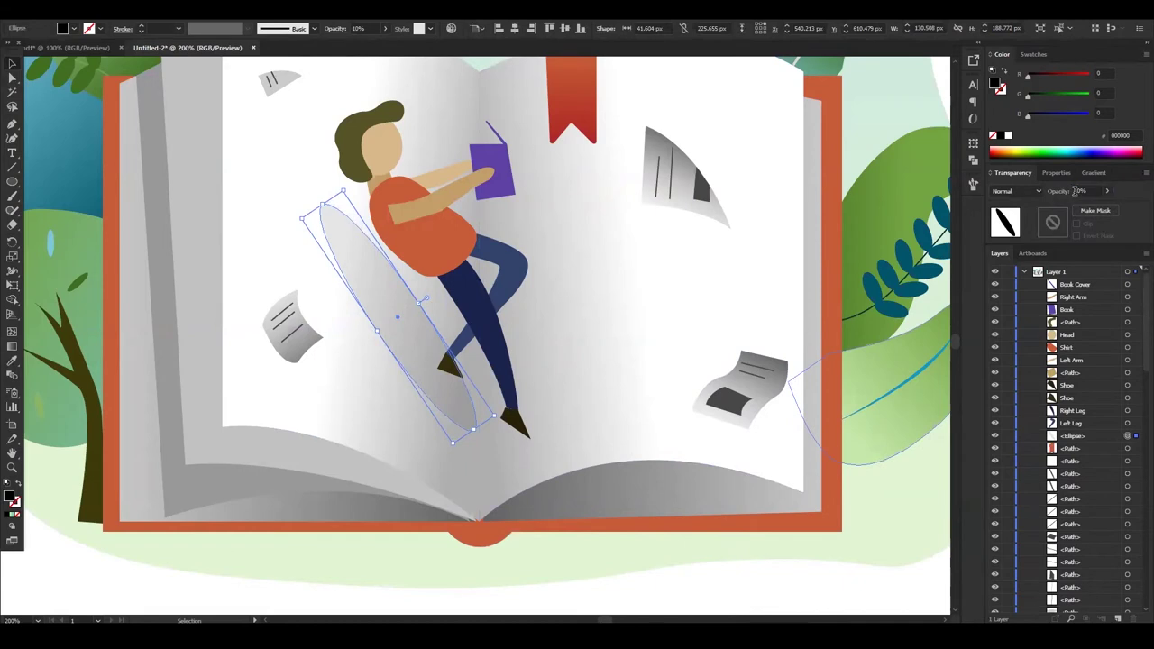
type("5")
key("Return")
left_click(736, 567)
key("ctrl+1")
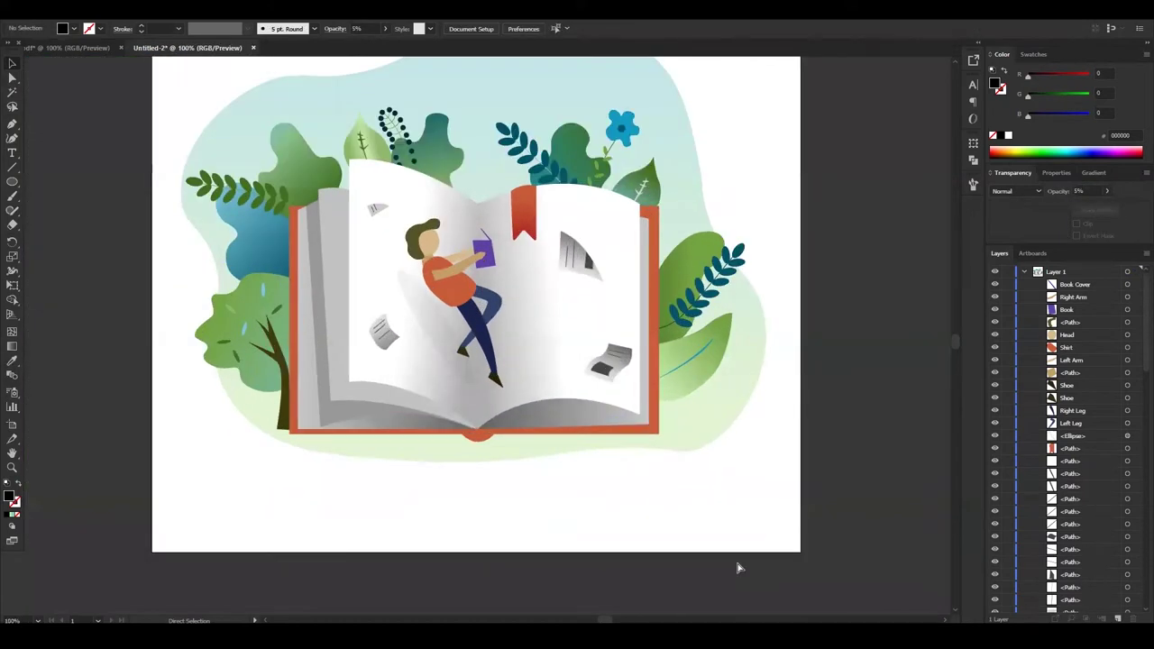
left_click(417, 285)
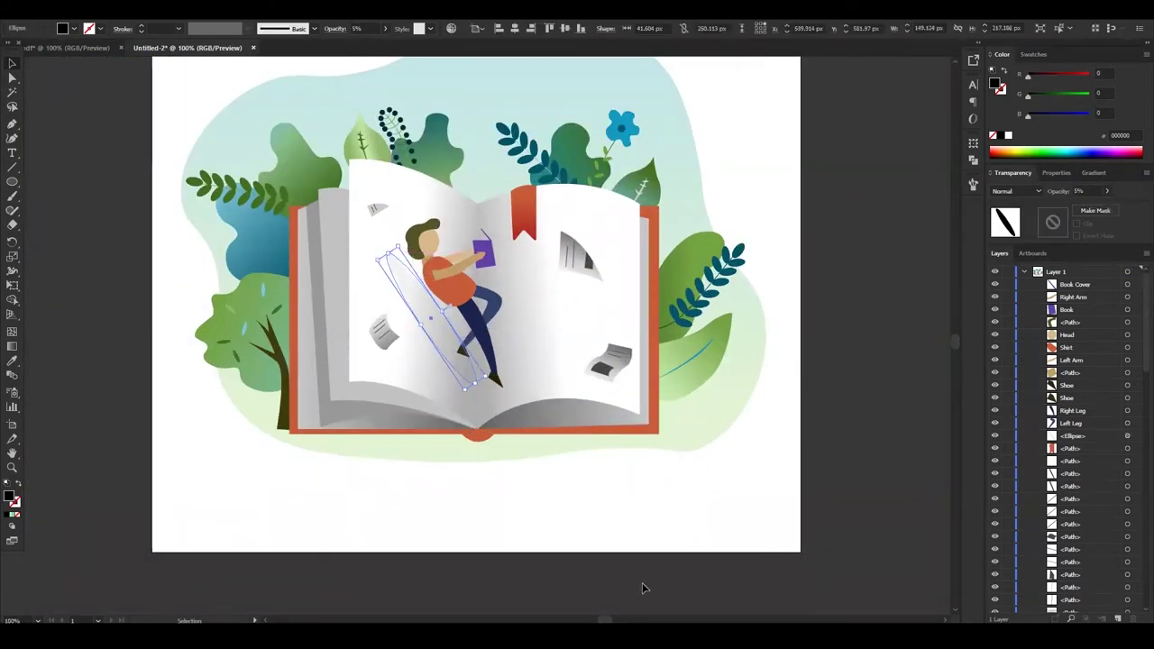
left_click(1094, 209)
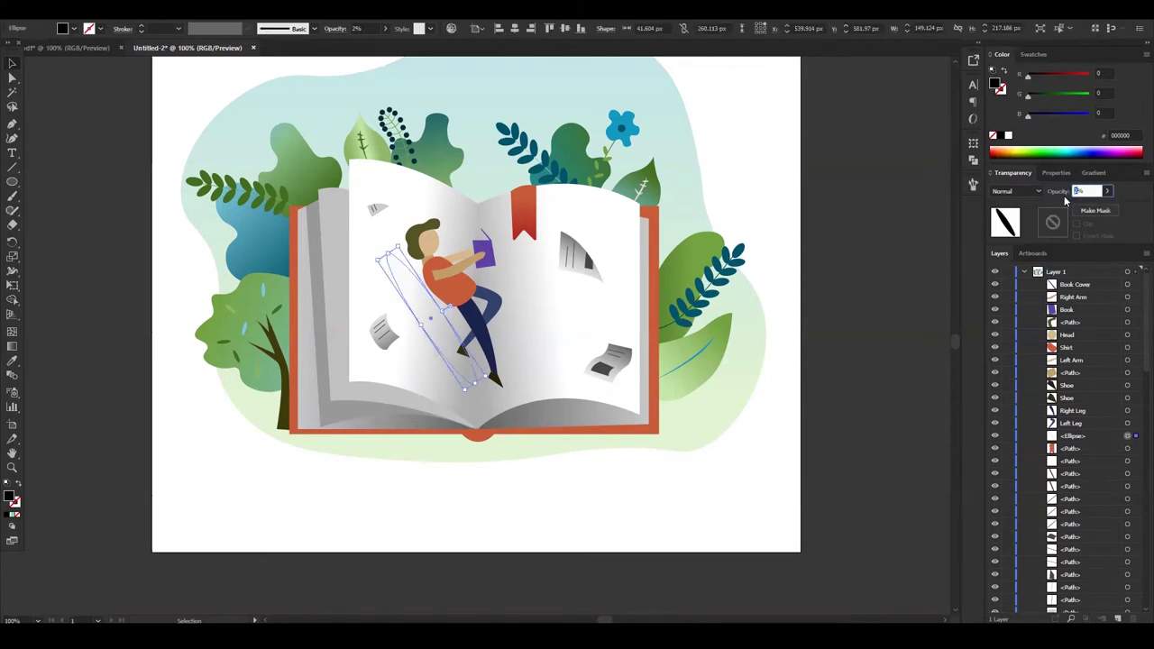
left_click(833, 277)
scroll(648, 390, "up", 3)
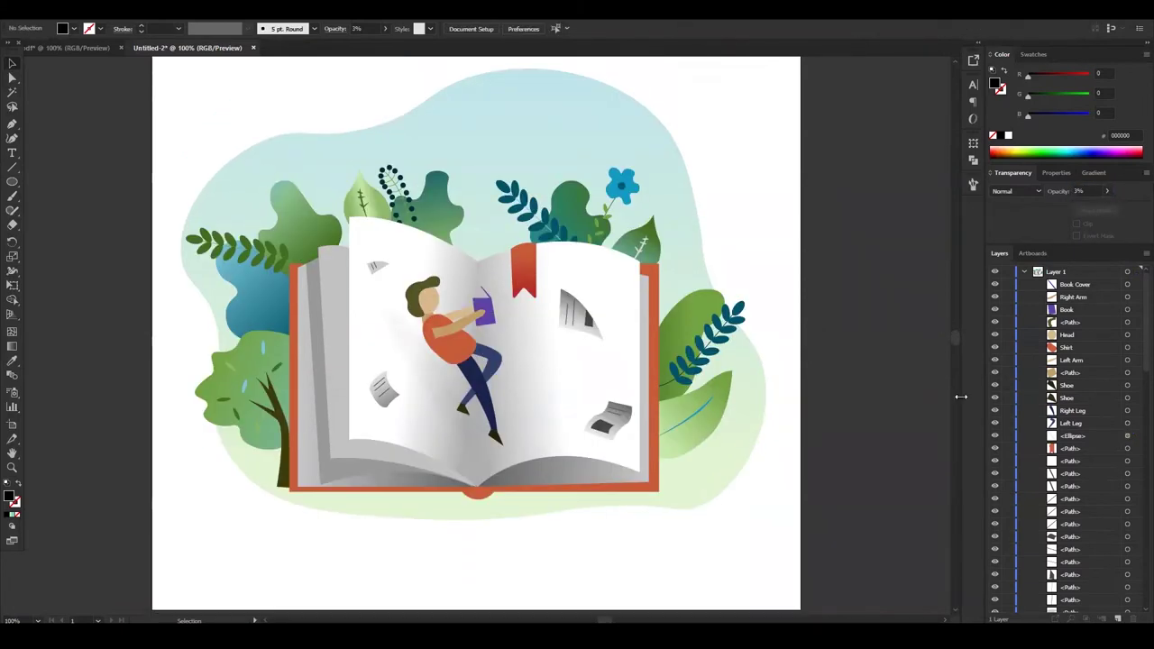
Rename the left book page layer to 'lEFT pAGE'.
left_click_drag(1072, 397, 1079, 608)
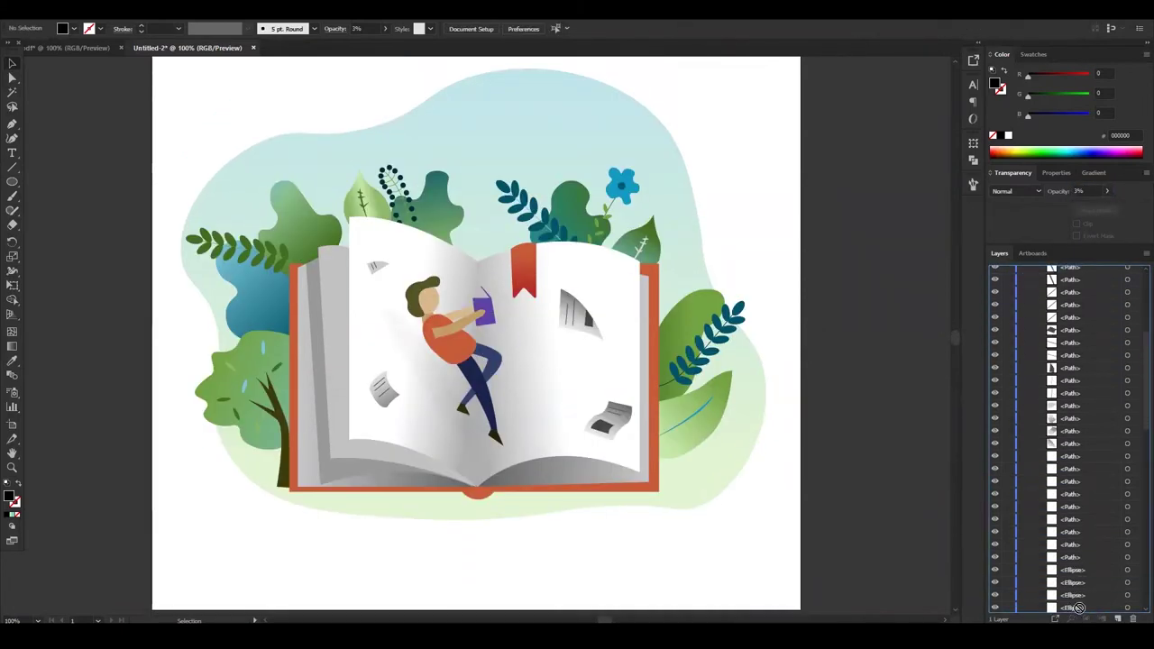
left_click_drag(1079, 608, 1089, 577)
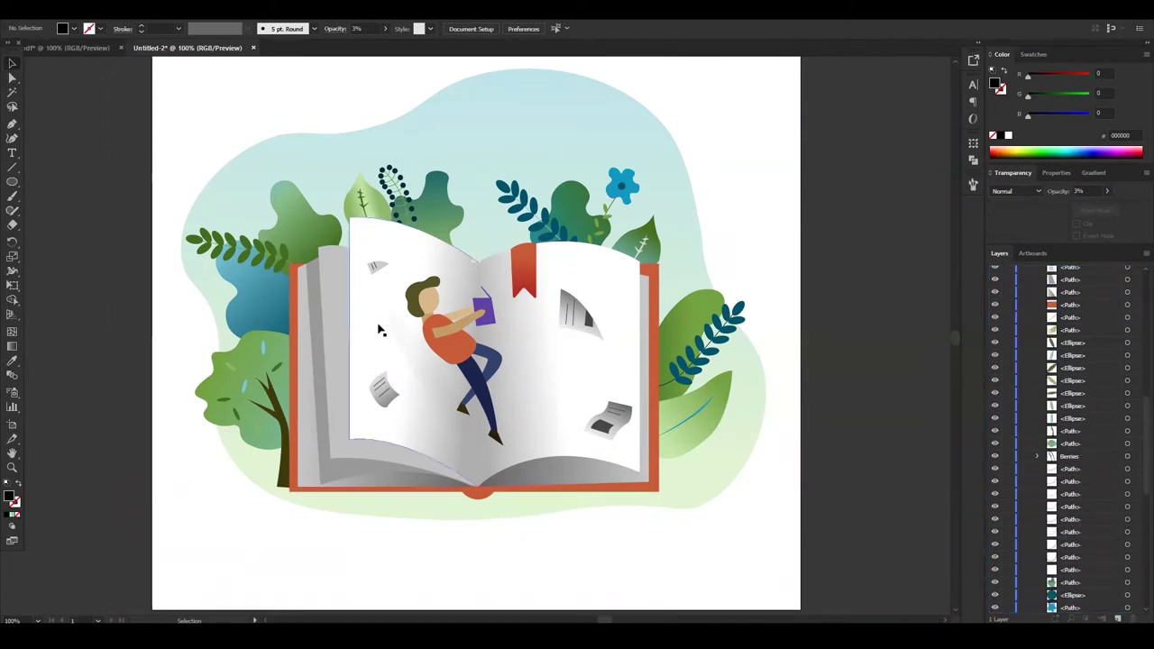
scroll(1087, 483, "down", 1)
type("lEFT pAGE")
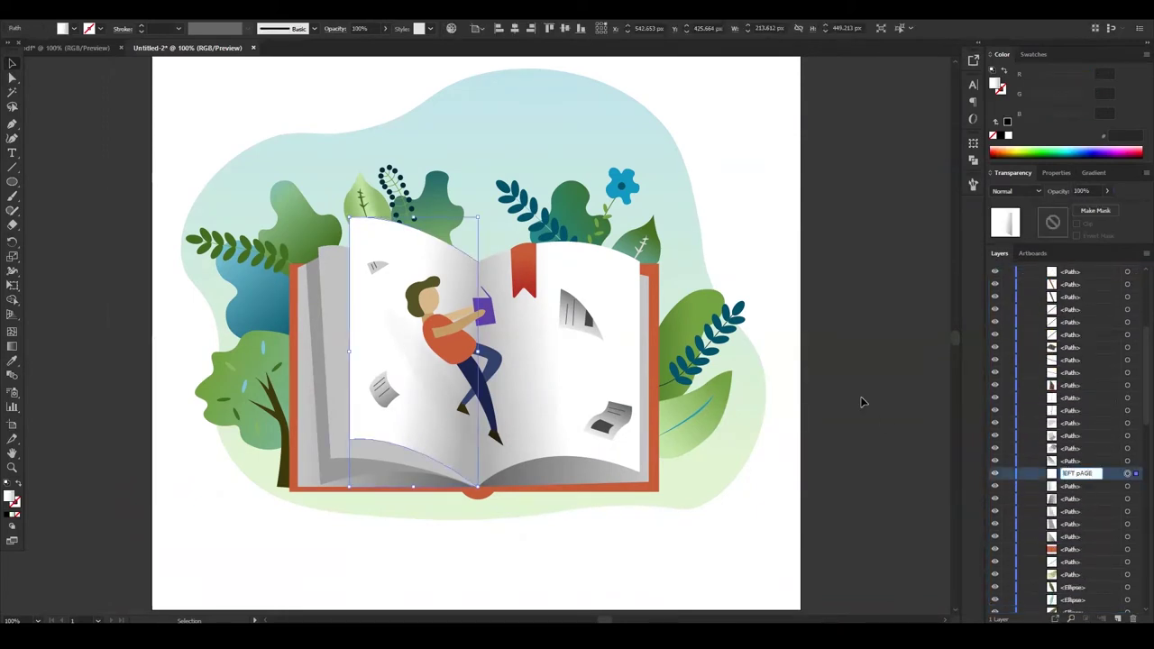
left_click(861, 401)
left_click(474, 396)
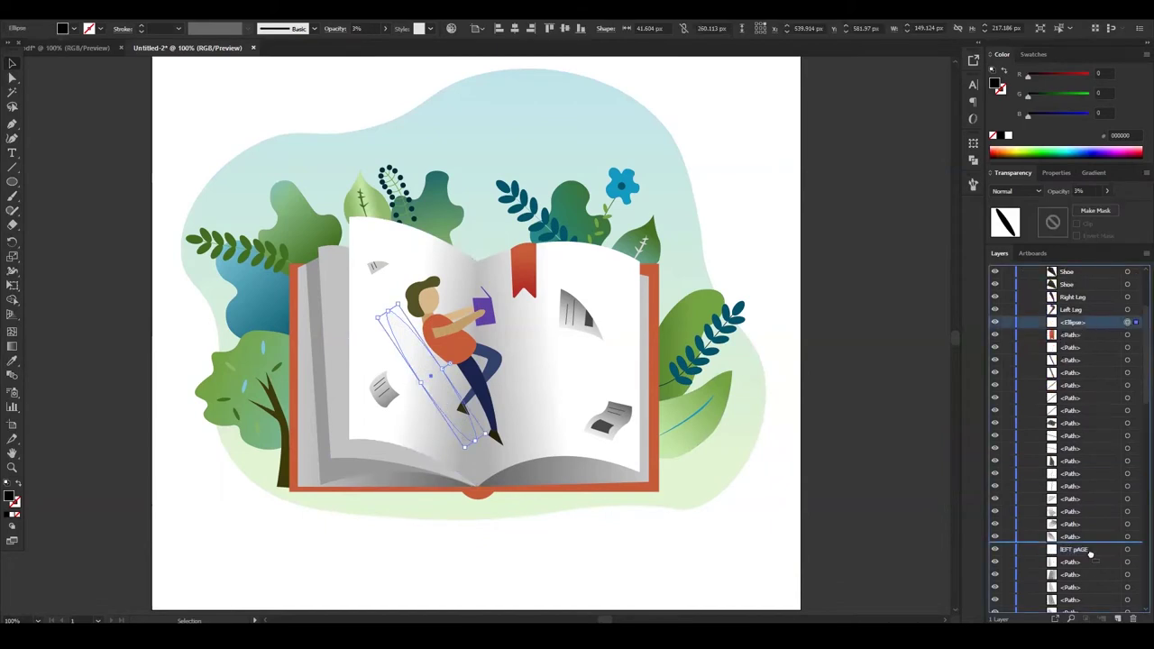
left_click(828, 488)
left_click(1127, 549)
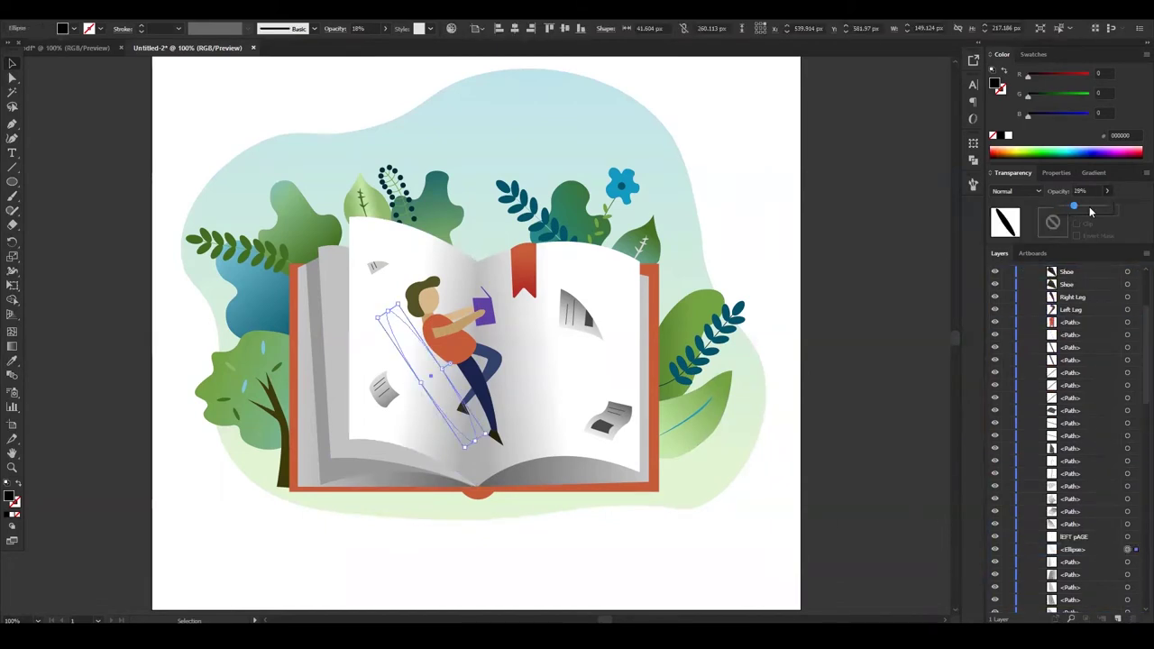
left_click(909, 251)
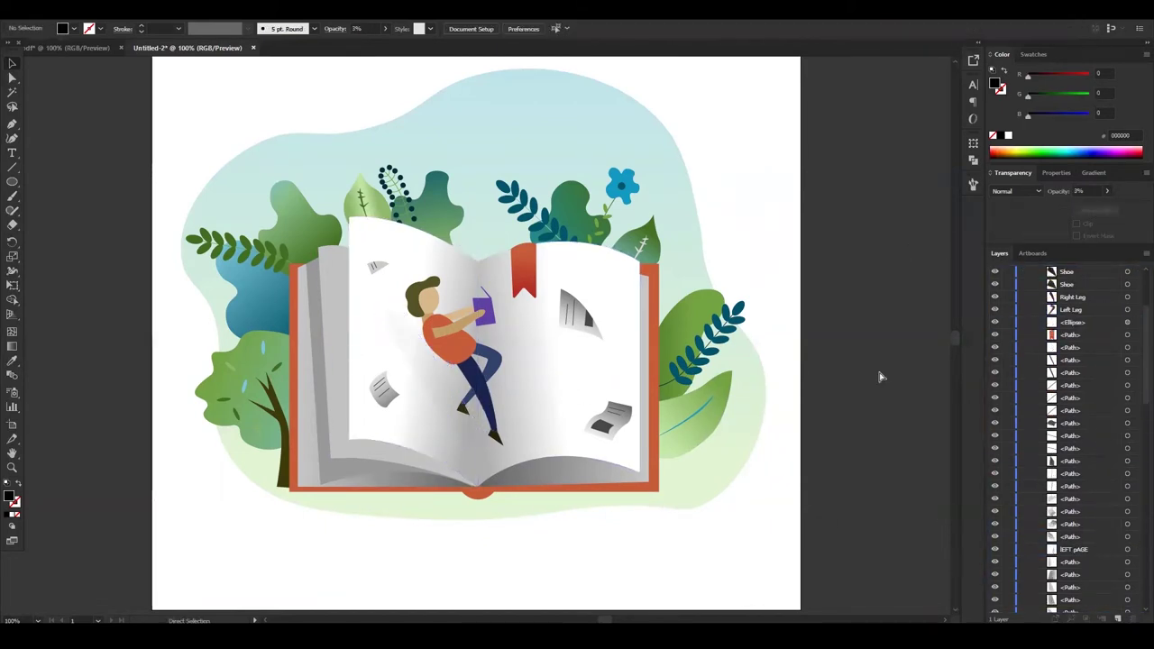
key("ctrl+minus")
left_click(34, 9)
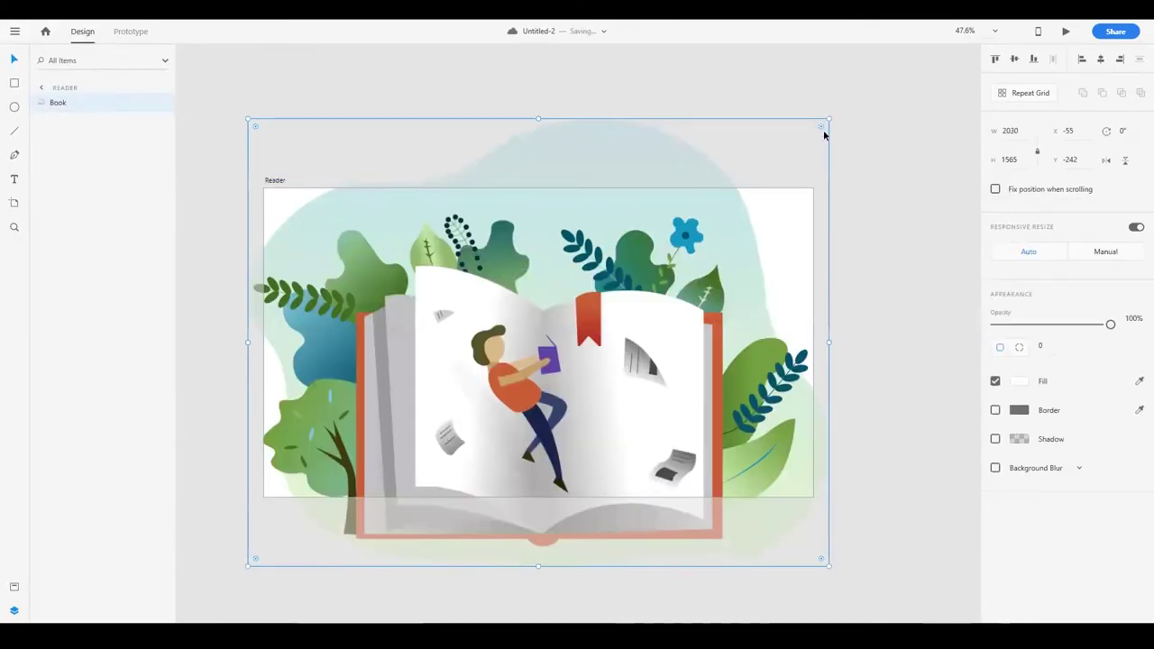
Draw a 1080×1080 rectangle on the Reader artboard.
left_click_drag(368, 240, 513, 368)
type("1080")
key("Tab")
type("1080")
key("Return")
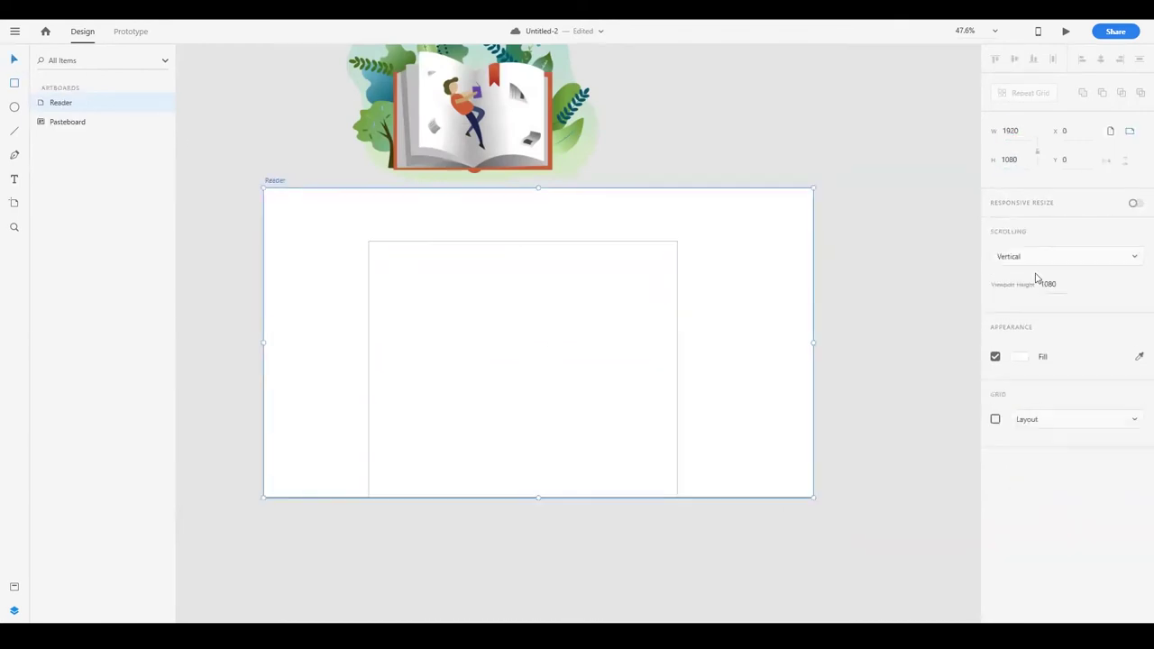
left_click(995, 420)
left_click(535, 402)
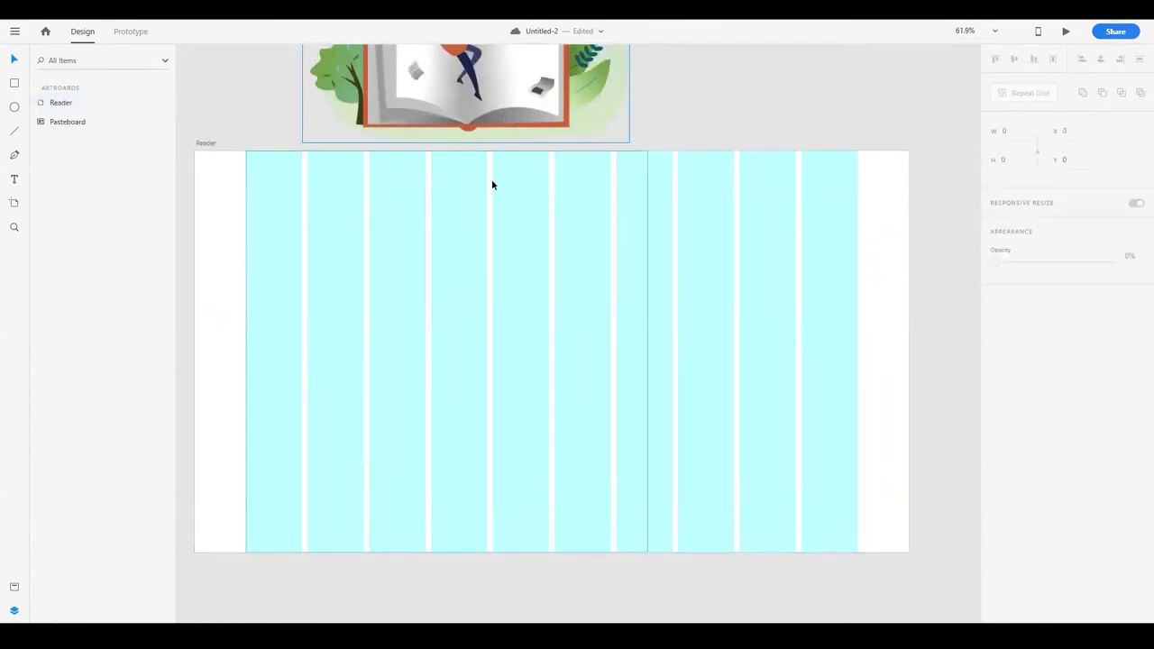
Move the book onto the square, fill it with sampled light blue, and choose Import.
left_click_drag(491, 178, 484, 504)
left_click(581, 256, "shift")
left_click(218, 142)
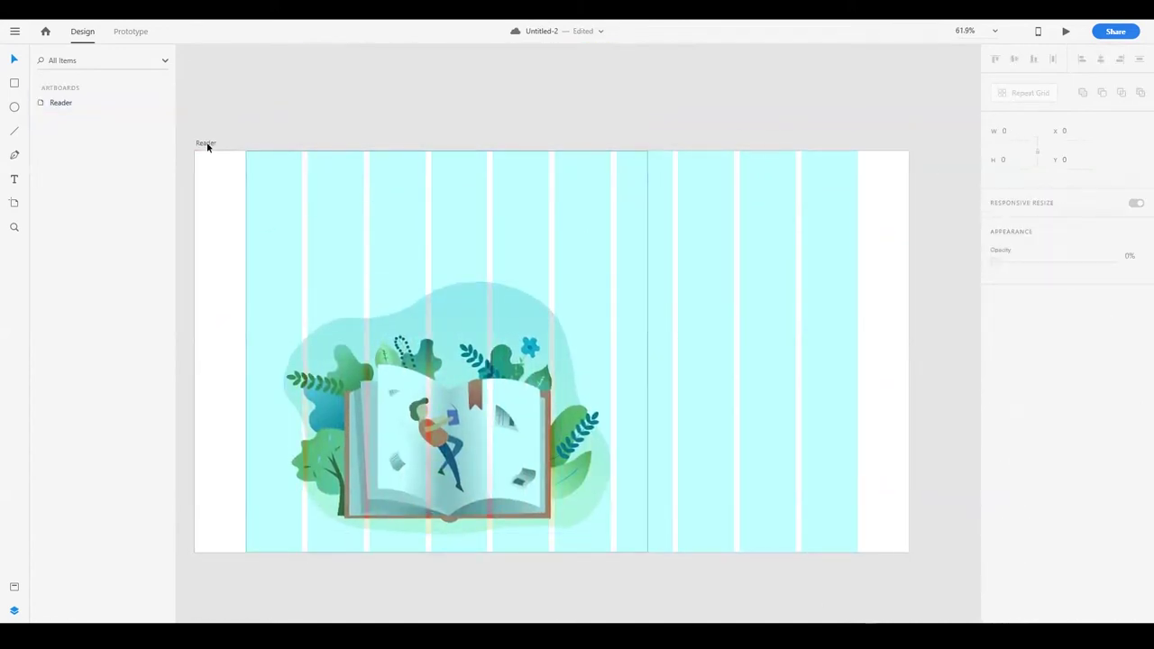
left_click(631, 361)
left_click(1139, 381)
left_click(473, 286)
left_click(741, 588)
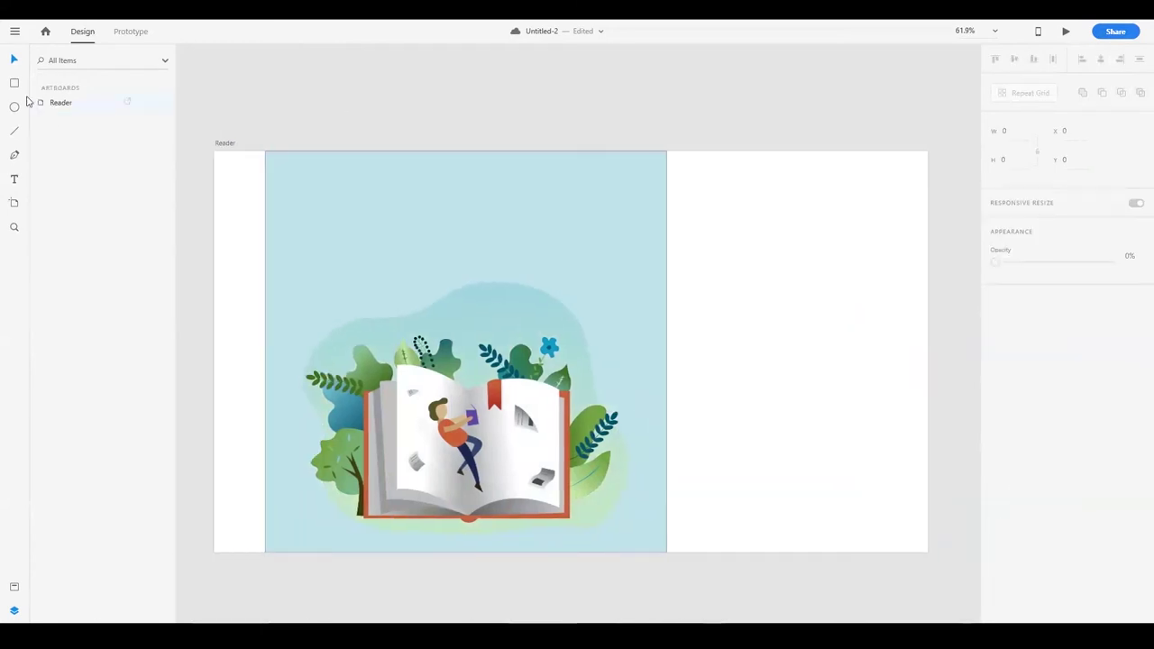
left_click(14, 30)
left_click(63, 417)
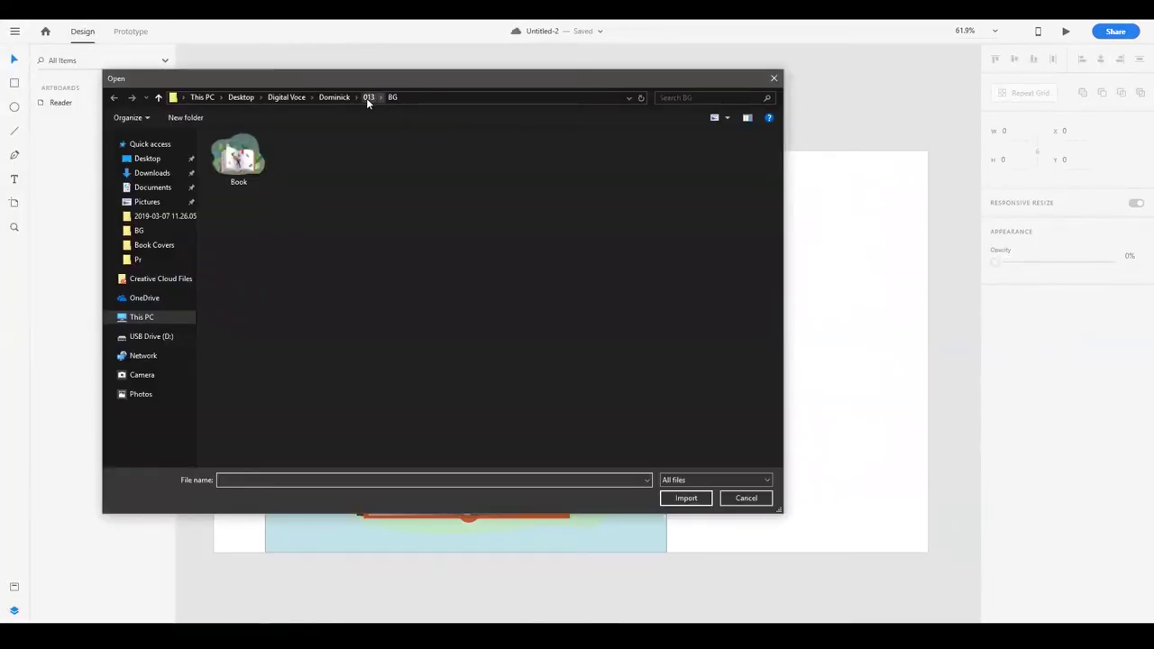
Import the book logo and place it on the artboard's top-left white strip.
double_click(238, 167)
left_click_drag(304, 228, 261, 198)
scroll(261, 199, "up", 3)
left_click(405, 171)
key("ctrl+0")
Draw a full-height borderless white sidebar rectangle and bring the logo in front.
key("r")
left_click_drag(278, 153, 331, 554)
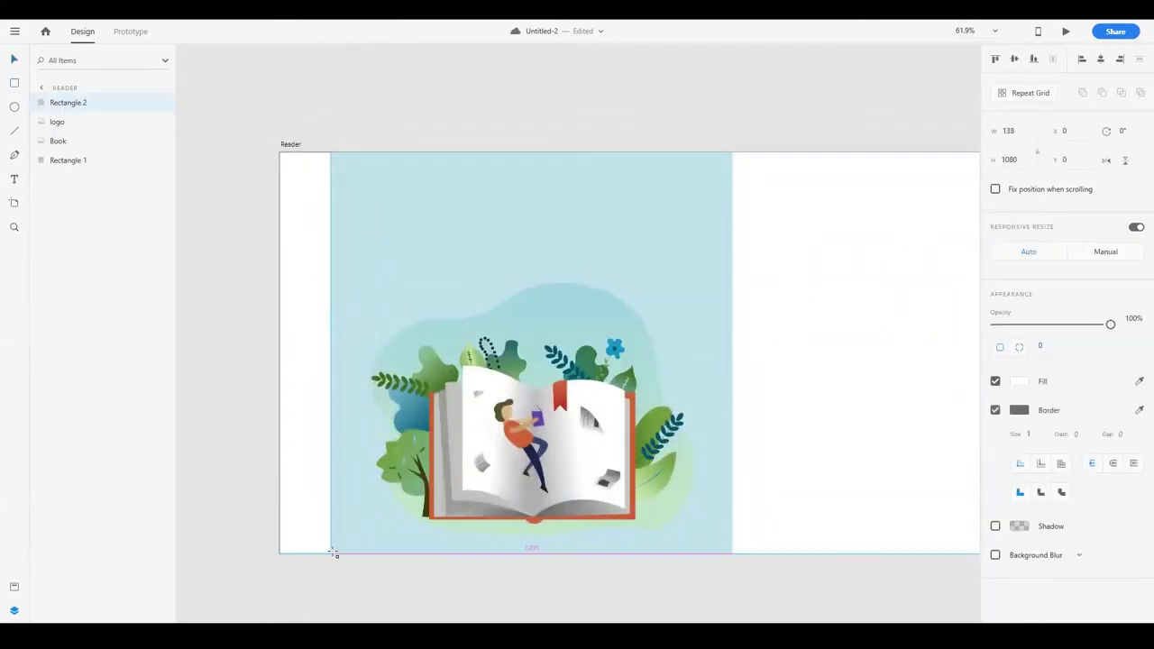
scroll(292, 225, "up", 5)
left_click(995, 410)
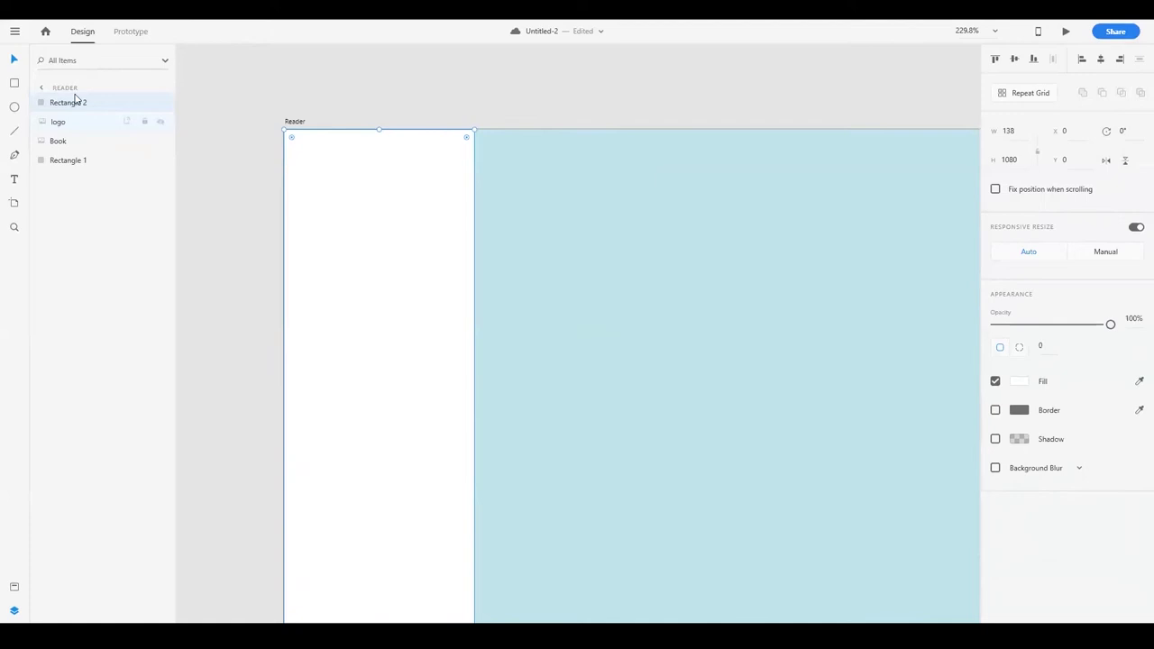
left_click_drag(68, 99, 68, 101)
left_click(491, 95)
scroll(492, 95, "down", 2)
left_click_drag(389, 183, 392, 209)
scroll(300, 288, "down", 5)
key("ctrl+0")
scroll(528, 567, "up", 3)
Add an 'About' text label on the pasteboard.
key("t")
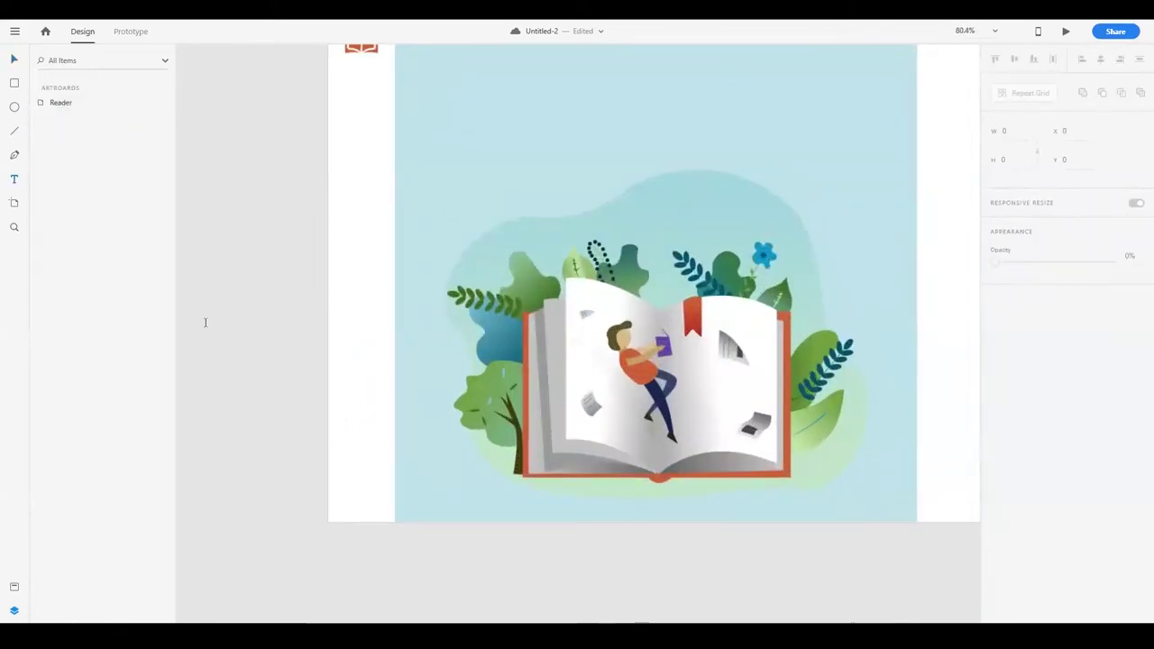
left_click(231, 332)
left_click(13, 61)
scroll(559, 234, "up", 1)
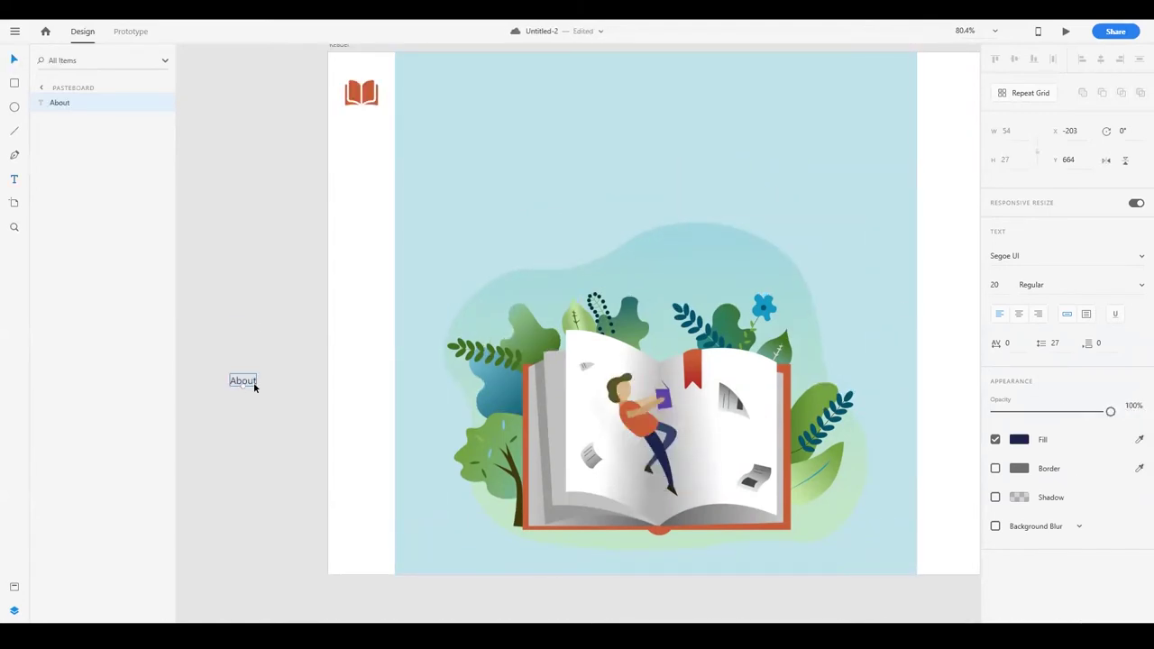
Restyle the About label's font at Regular weight and move it into the left white strip.
left_click(1138, 260)
type("Impact")
key("Escape")
left_click(1140, 284)
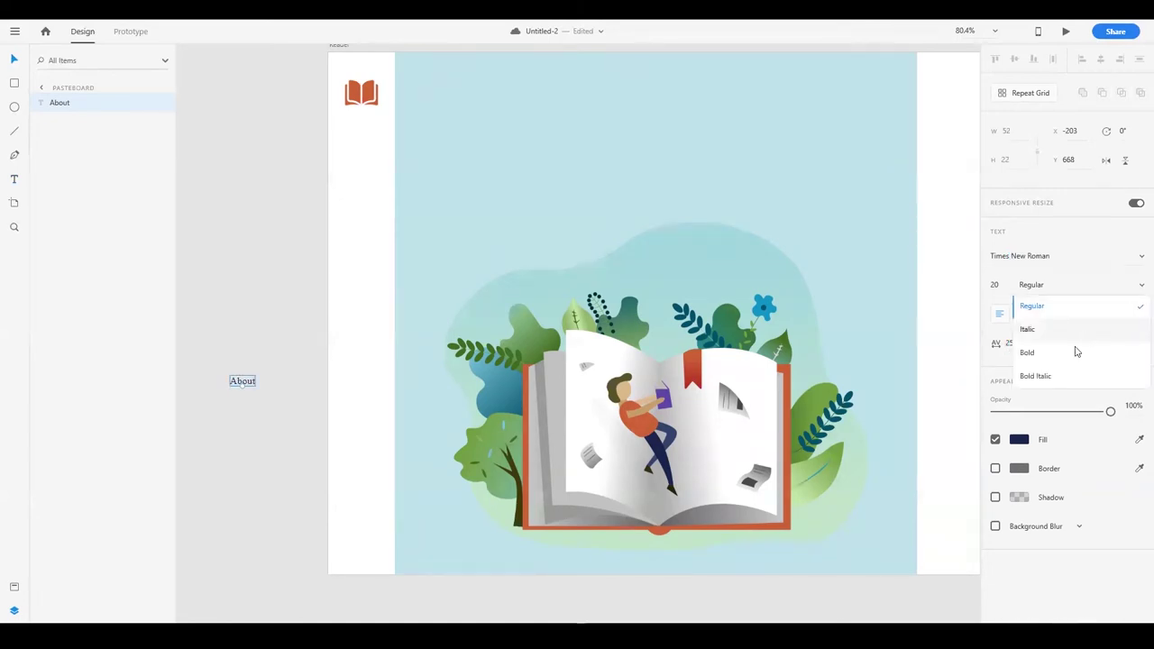
left_click(1092, 314)
mouse_move(240, 379)
left_mouse_down()
mouse_move(353, 458)
mouse_move(377, 370)
mouse_move(376, 290)
left_mouse_up()
Finish the Education and Memberships labels and colour Memberships with the logo's red.
key("Escape")
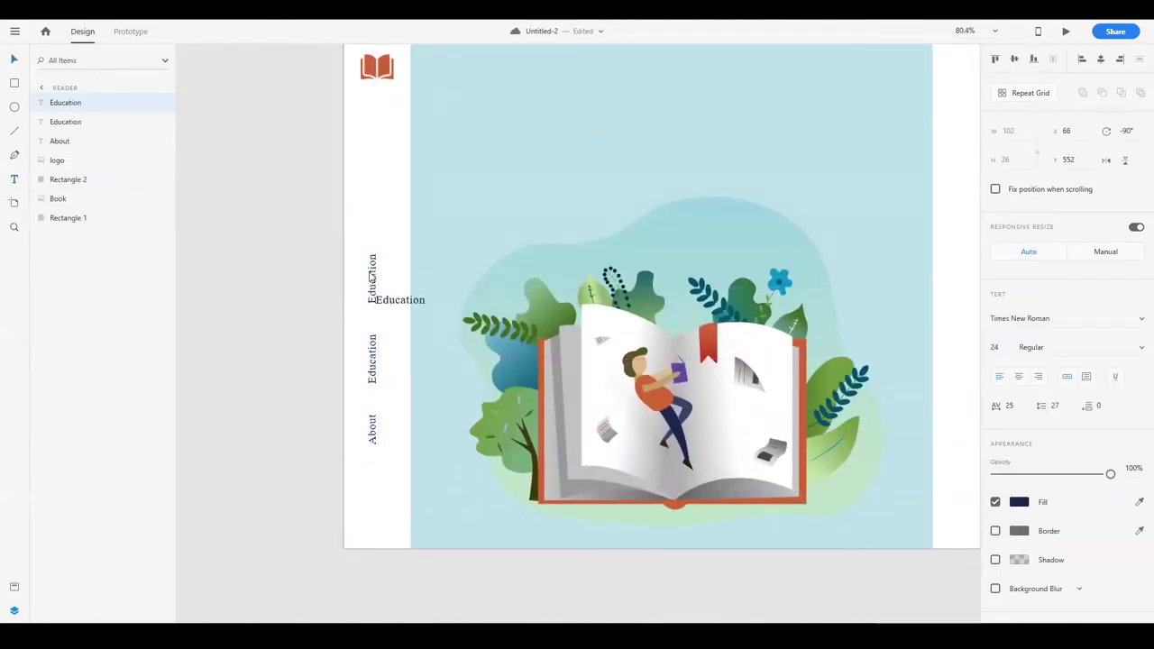
key("Escape")
left_click(1031, 347)
left_click(1028, 388)
left_click(1018, 502)
type("ffffff")
left_click(1138, 502)
left_click(377, 66)
left_click(294, 276)
Duplicate Education upward into E-Books and Physical Books labels.
left_click_drag(372, 359, 362, 254)
double_click(345, 256)
type("E")
left_click_drag(346, 252, 345, 176)
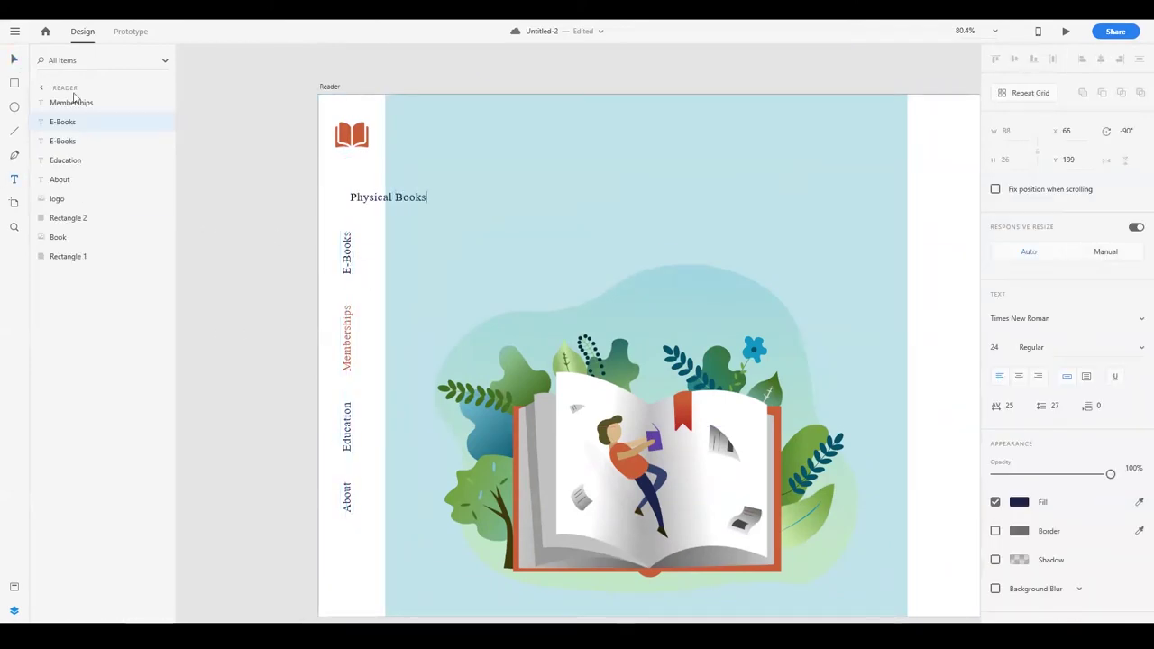
key("Escape")
Even the spacing of the five labels by nudging Memberships, E-Books and Physical Books down.
left_click_drag(392, 88, 271, 595)
scroll(270, 425, "down", 3)
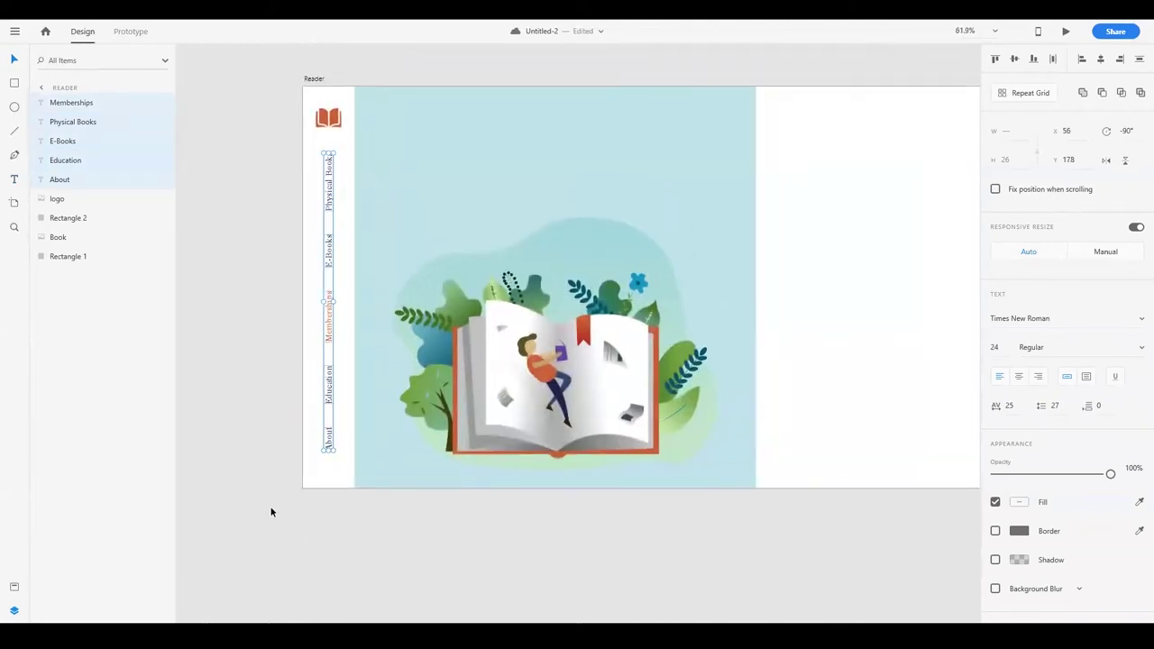
scroll(270, 512, "up", 3)
left_click(347, 433)
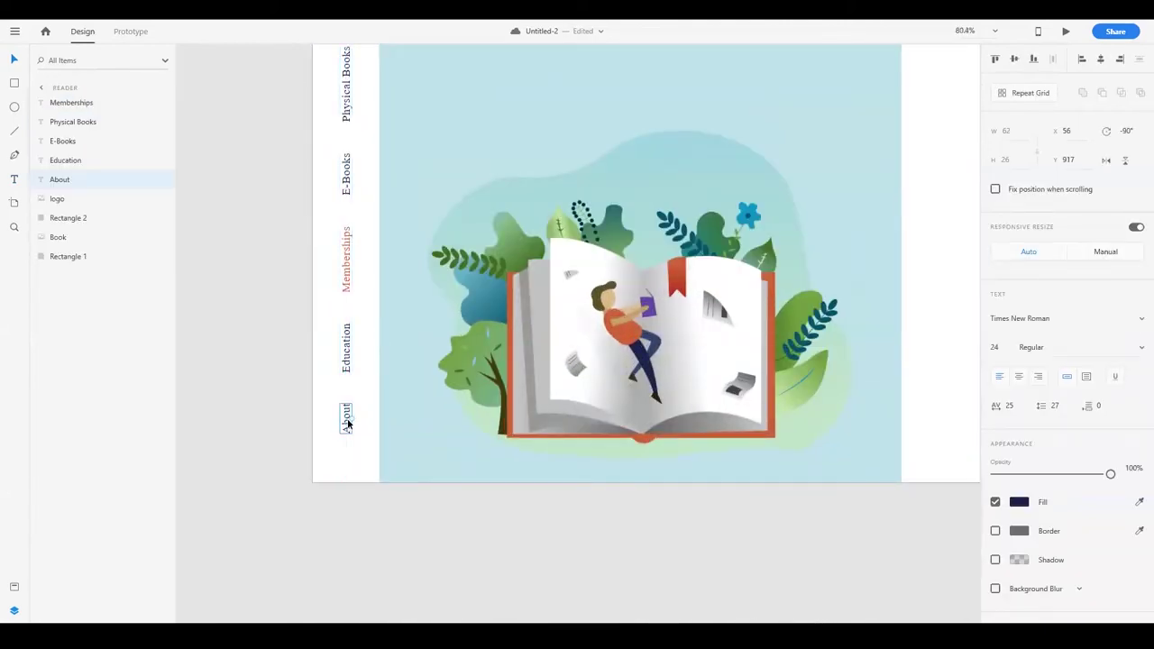
scroll(348, 423, "up", 2)
left_click(349, 411)
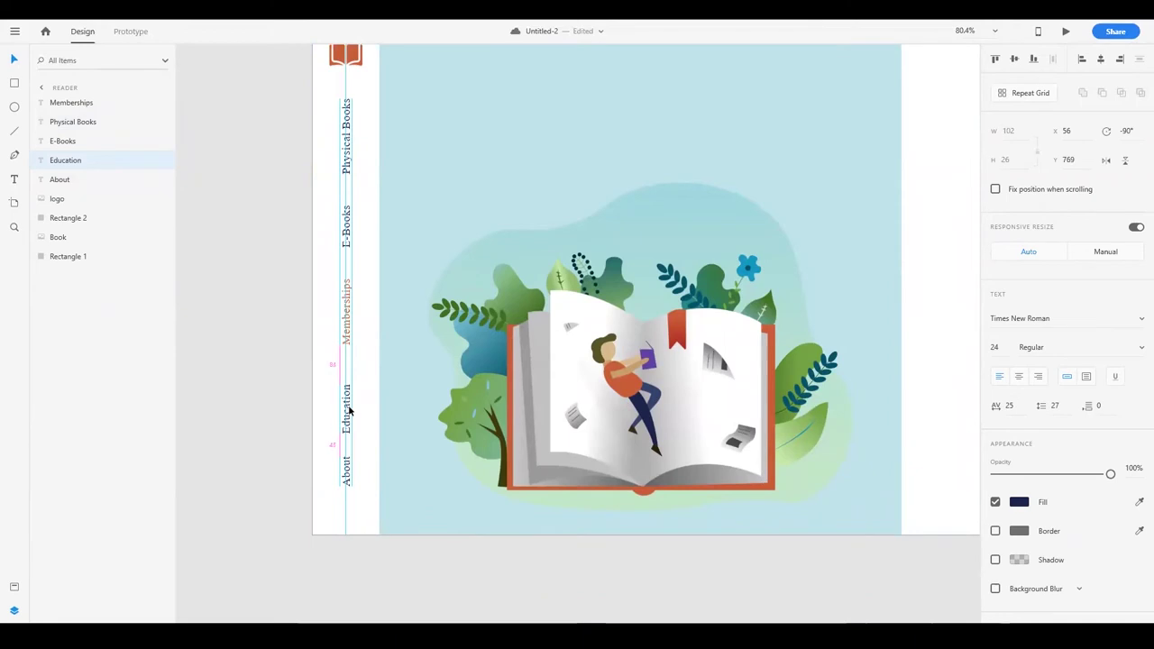
left_click(346, 311)
key("shift+Down")
key("shift+Down")
left_click(346, 230)
key("shift+Down")
key("shift+Down")
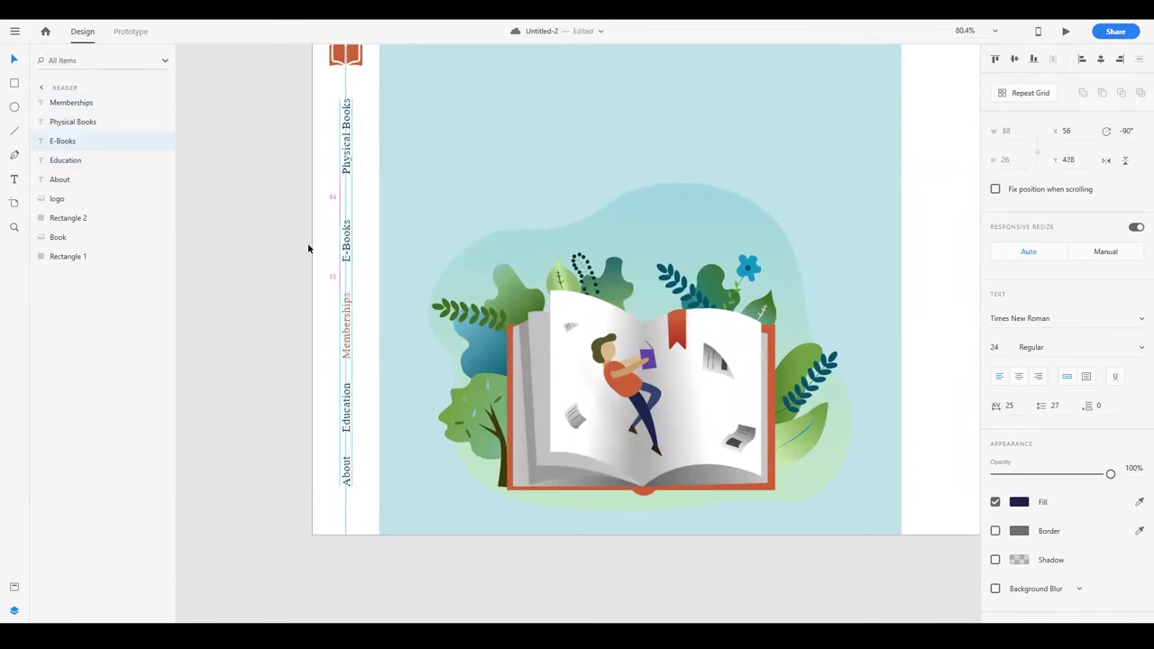
key("shift+Down")
scroll(309, 244, "up", 2)
key("Tab")
key("shift+Down")
key("shift+Down")
key("shift+Down")
key("shift+Down")
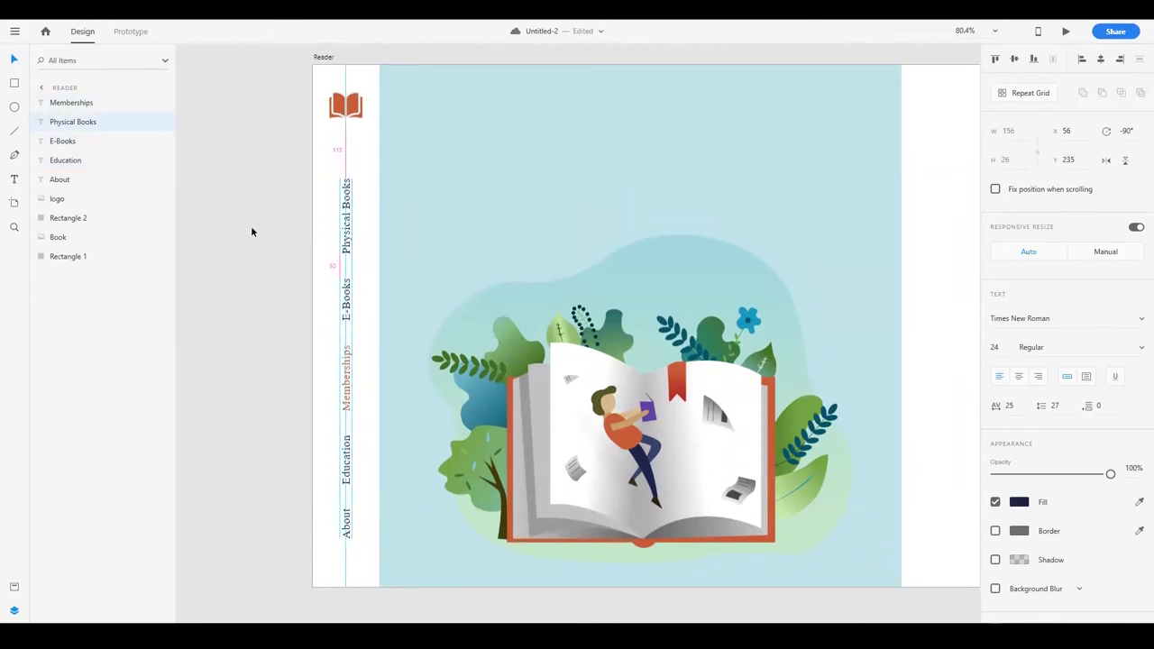
Group the five navigation labels and centre the group vertically on the Reader artboard.
left_click_drag(251, 226, 369, 523)
key("ctrl+g")
left_click(1014, 59)
left_click(201, 304)
left_click_drag(307, 505, 343, 543)
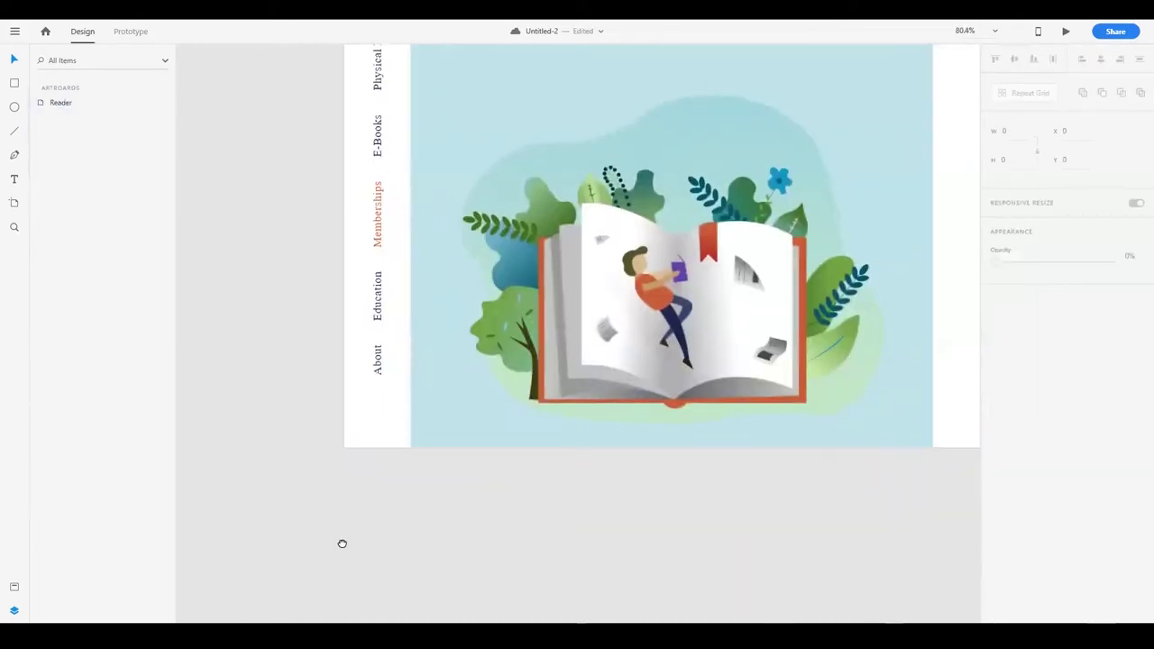
key("ctrl+0")
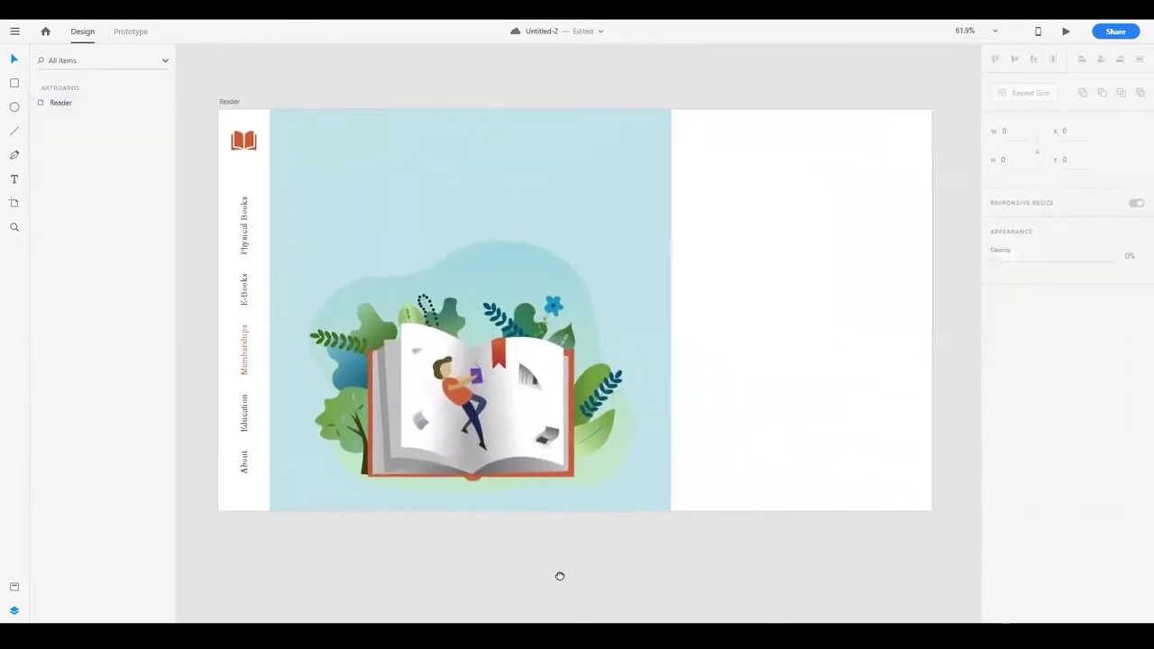
Draw a borderless search bar rectangle near the artboard top with placeholder text.
key("r")
left_click_drag(376, 174, 584, 197)
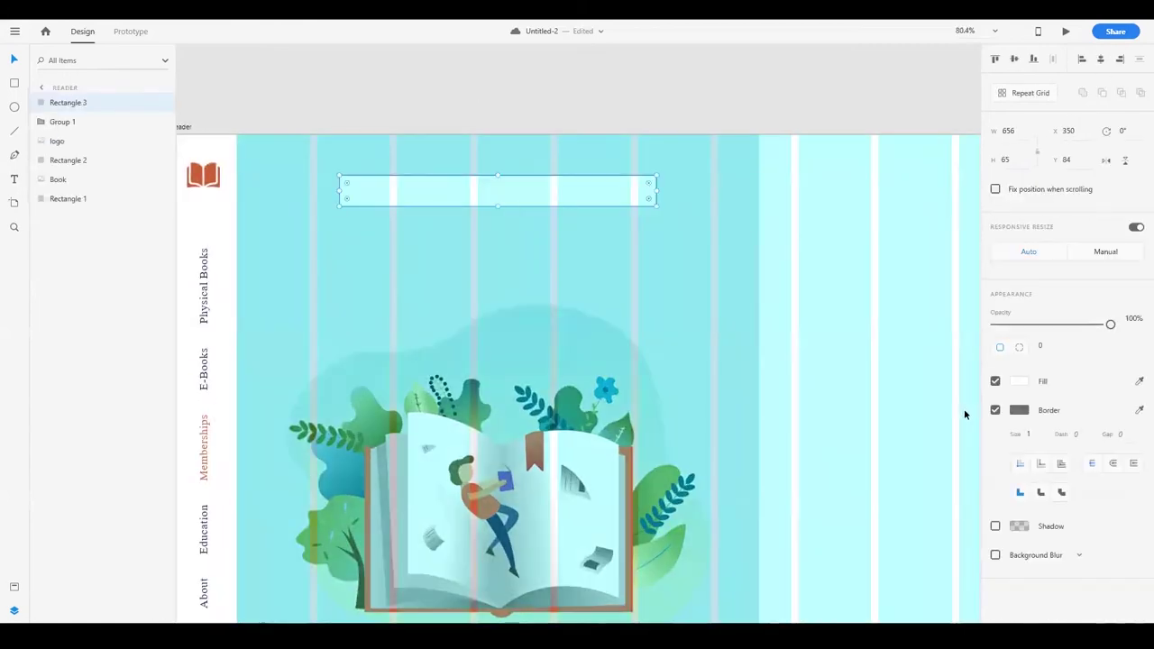
left_click(995, 410)
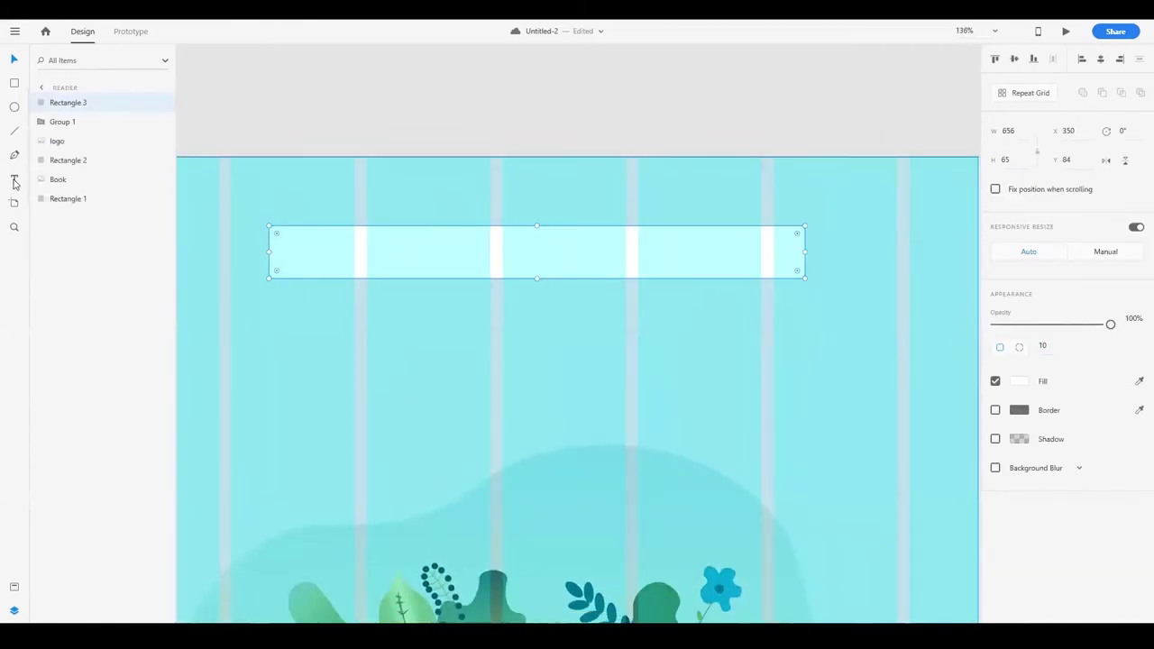
type("Find your perfect book...")
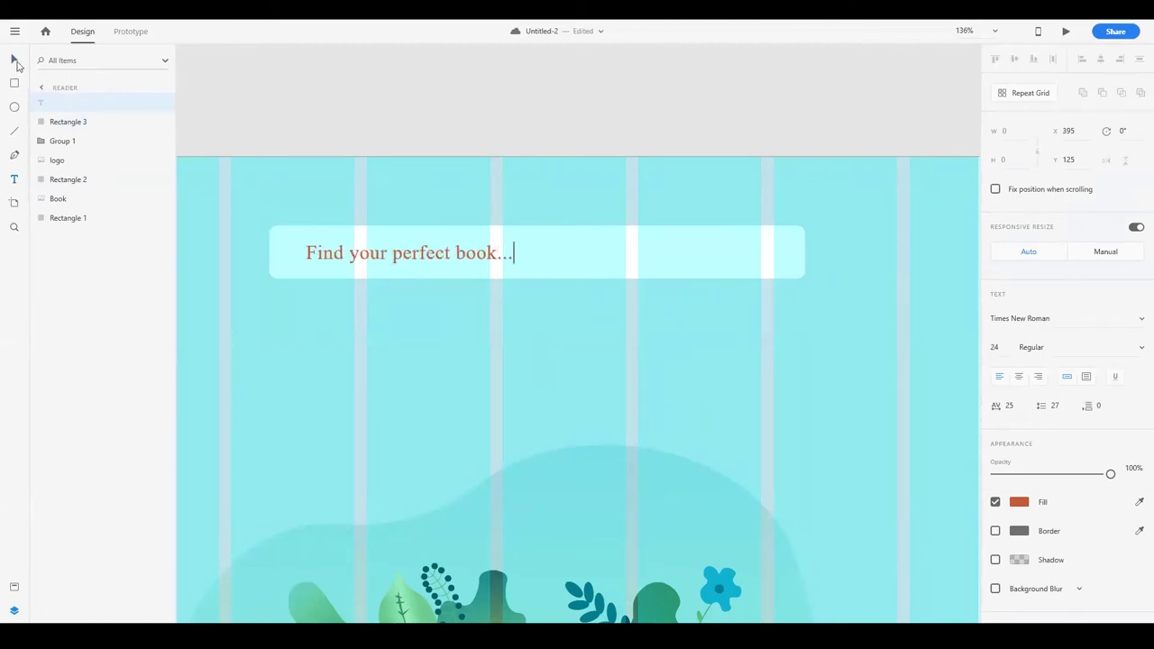
left_click(14, 61)
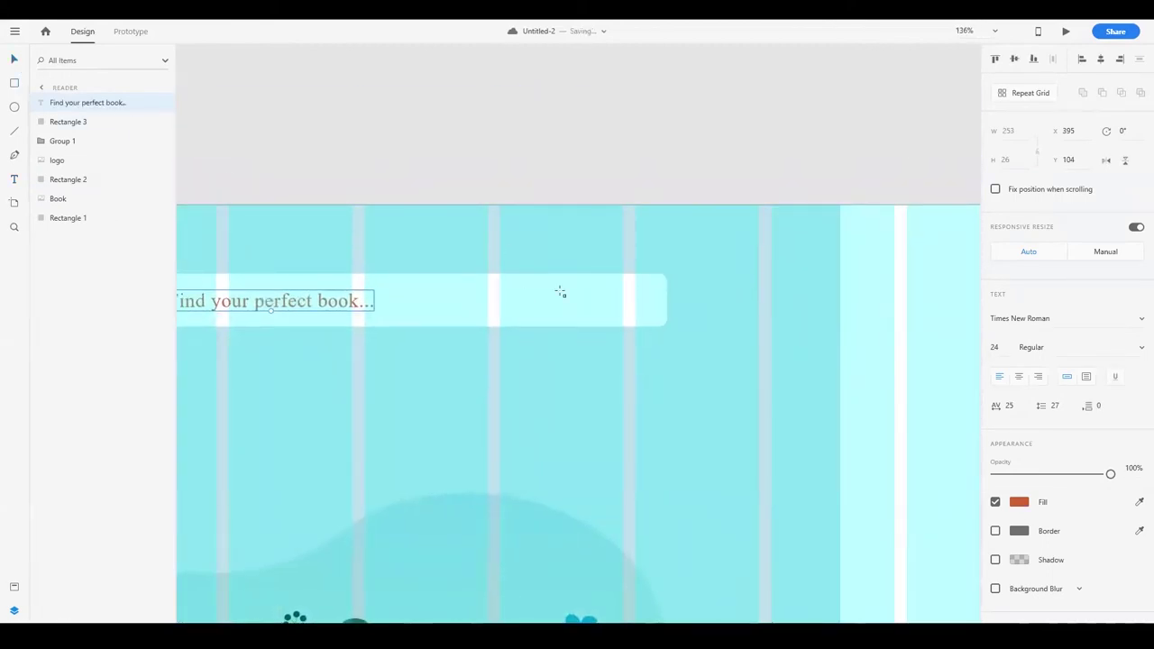
Add a borderless square button at the search bar's right end.
left_click_drag(606, 275, 664, 326)
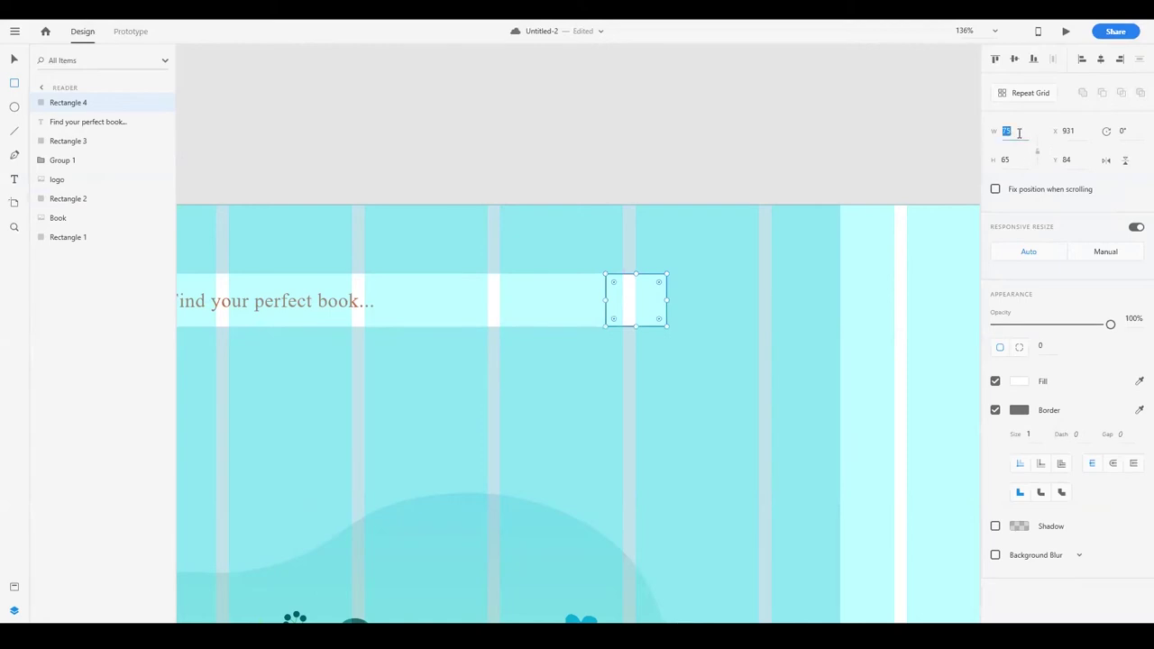
scroll(756, 266, "up", 5)
key("shift+Right")
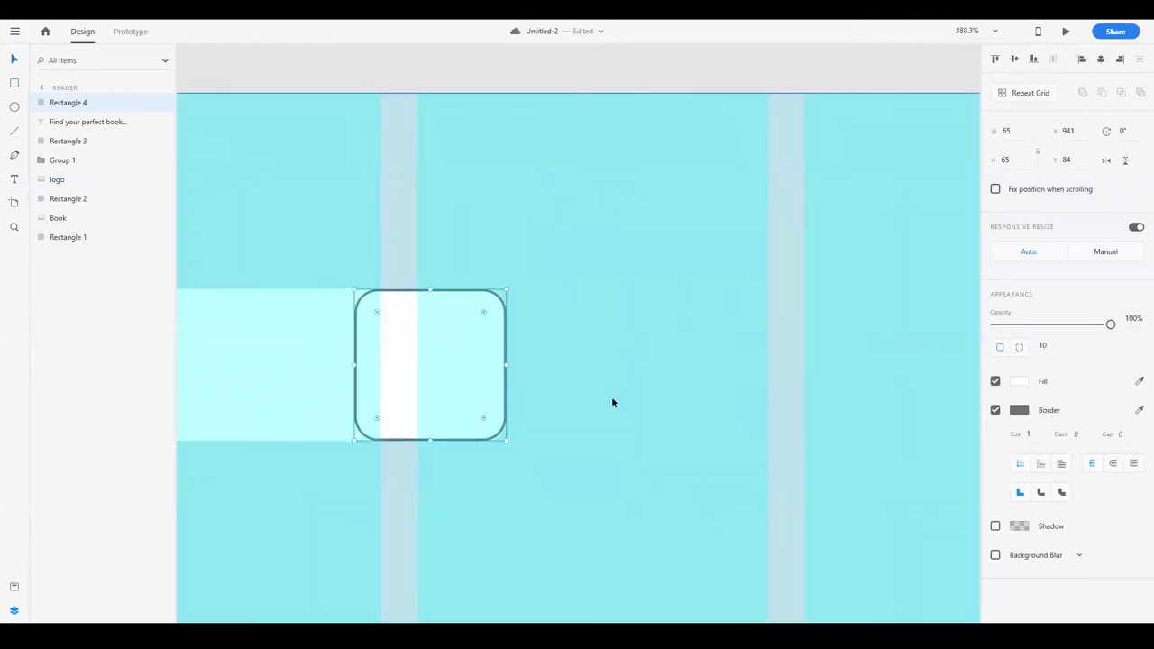
left_click(995, 410)
scroll(544, 181, "down", 10)
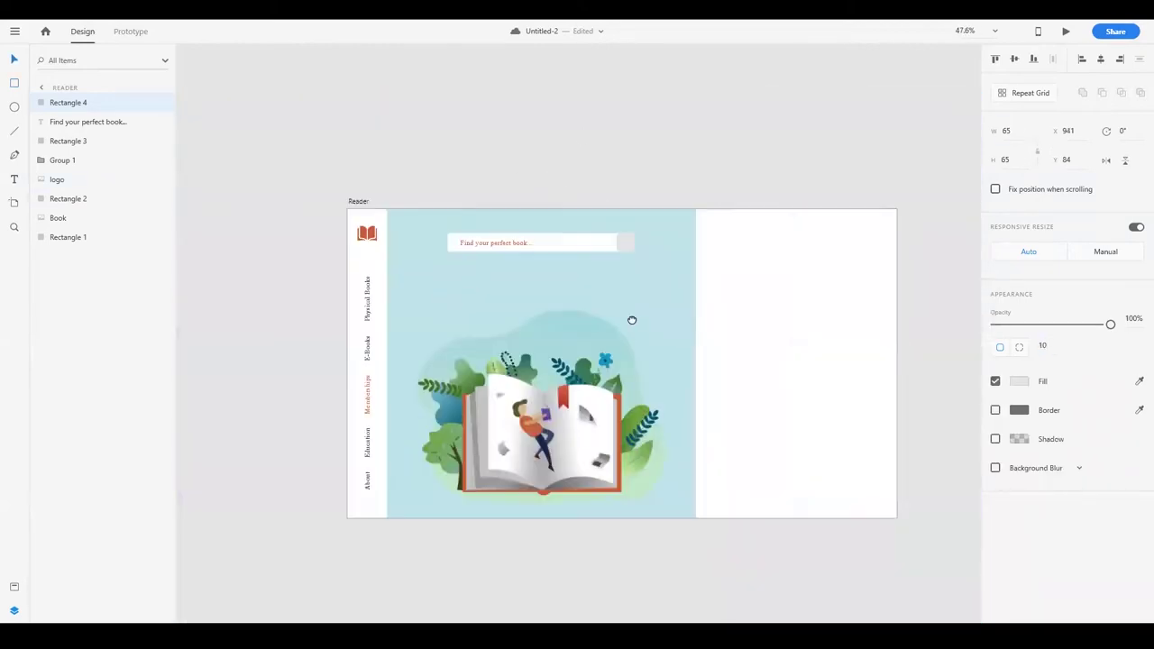
Move the whole search bar lower on the artboard.
left_click(501, 219)
scroll(588, 225, "up", 3)
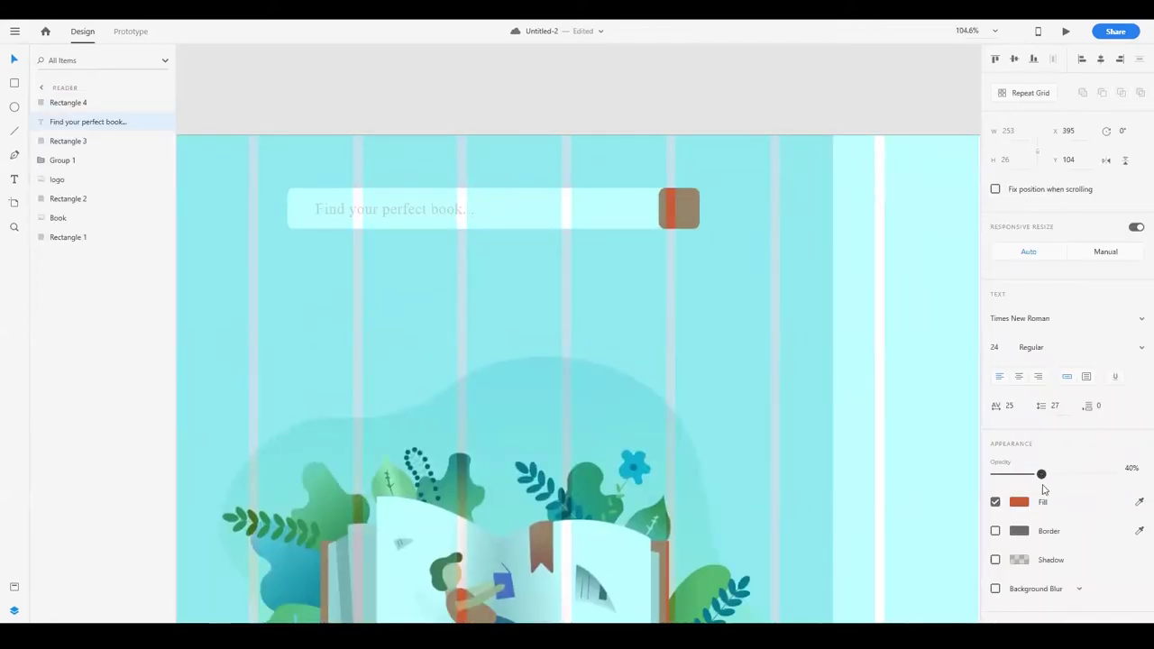
scroll(577, 361, "down", 5)
scroll(474, 223, "up", 5)
left_click(657, 231, "shift")
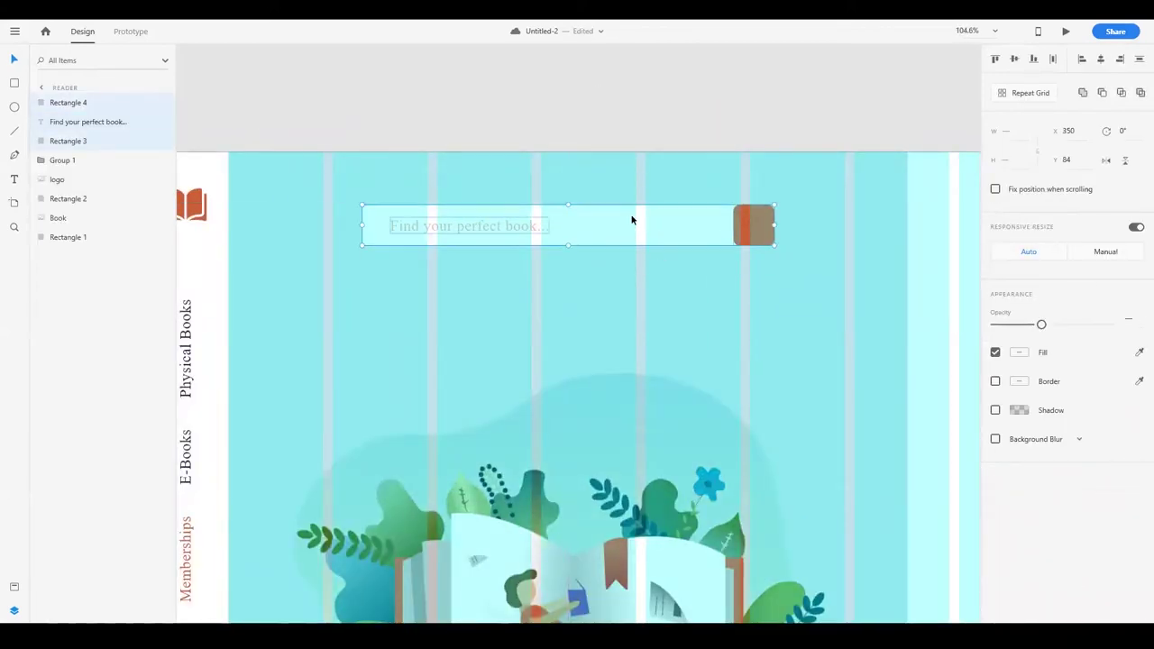
left_click_drag(631, 220, 639, 227)
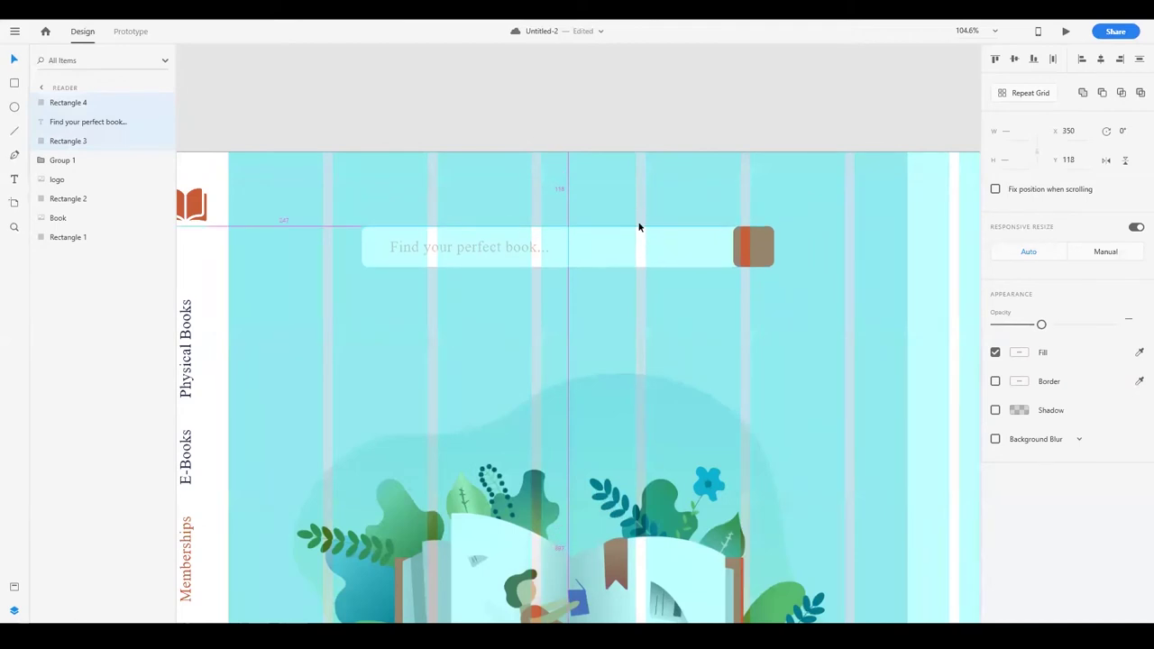
scroll(644, 129, "down", 5)
scroll(680, 96, "up", 3)
Draw a small circle for the magnifier lens and adjust its fill.
key("e")
scroll(394, 155, "up", 3)
left_click_drag(325, 115, 350, 138)
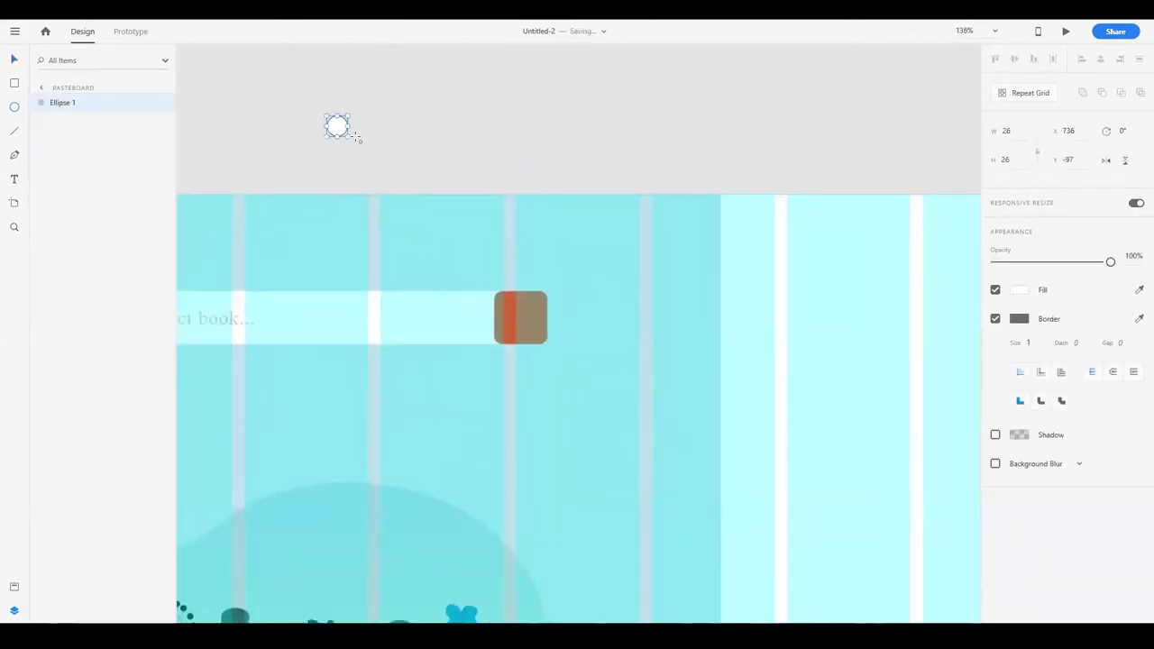
left_click(1018, 289)
key("Escape")
scroll(193, 86, "up", 5)
Add the magnifier handle with the pen and group the icon.
key("p")
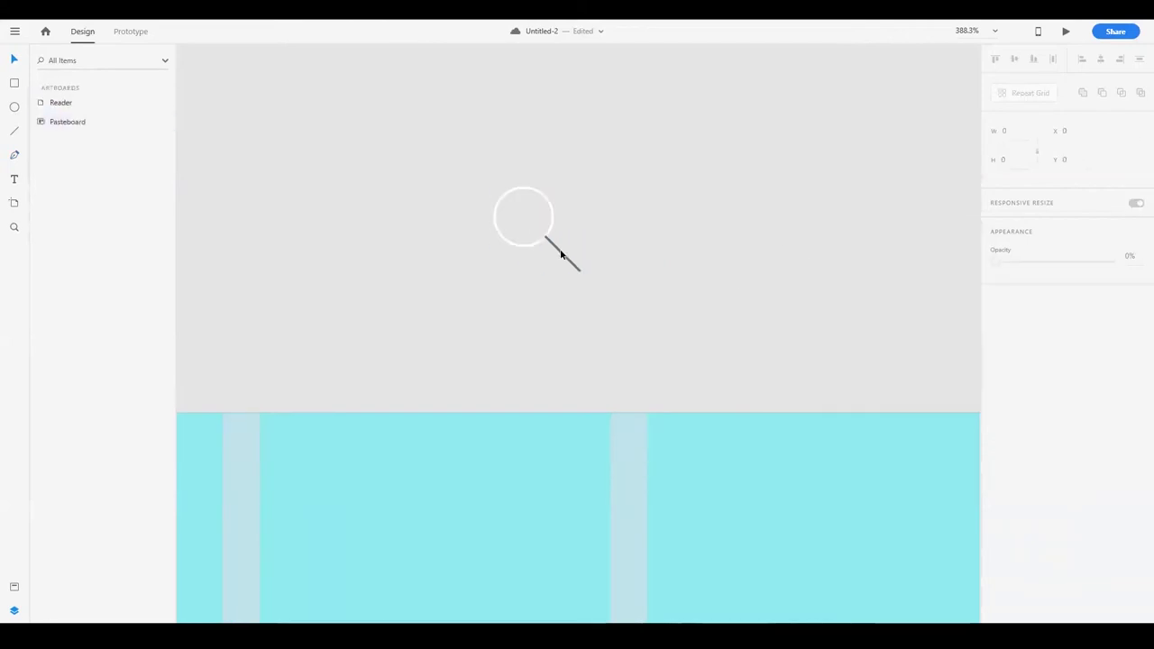
key("Escape")
key("ctrl+a")
key("ctrl+g")
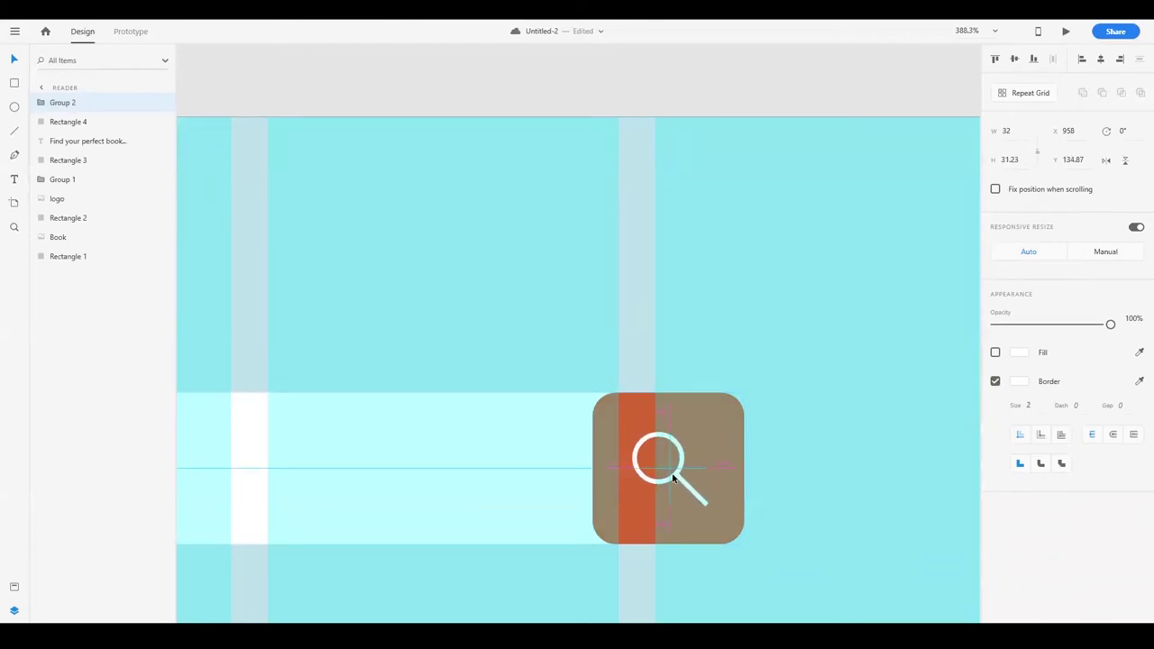
scroll(654, 180, "down", 5)
scroll(744, 322, "down", 5)
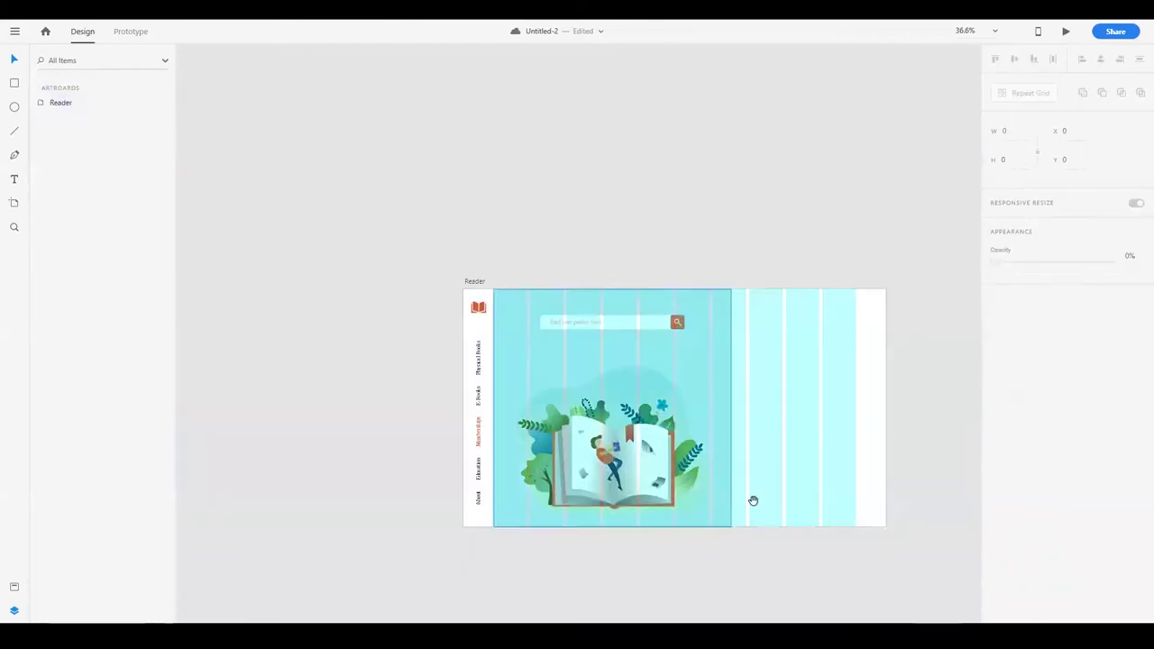
scroll(536, 495, "up", 2)
left_click(554, 511)
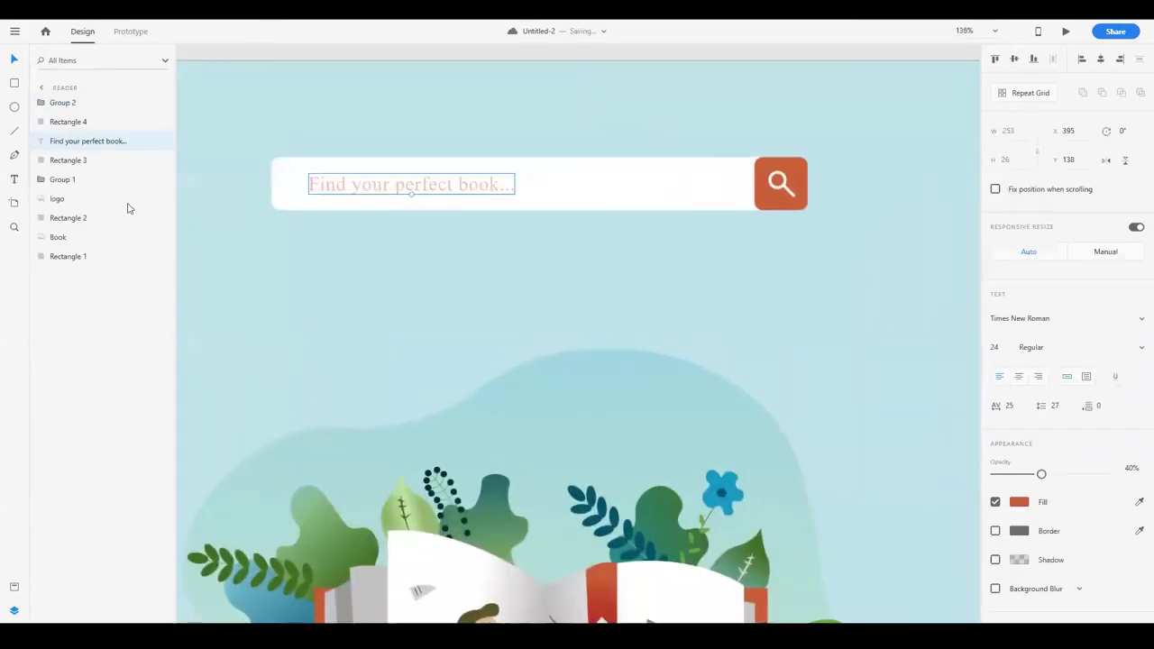
Change the placeholder to 'Search by title, author, ISBN, or topic...'.
double_click(318, 184)
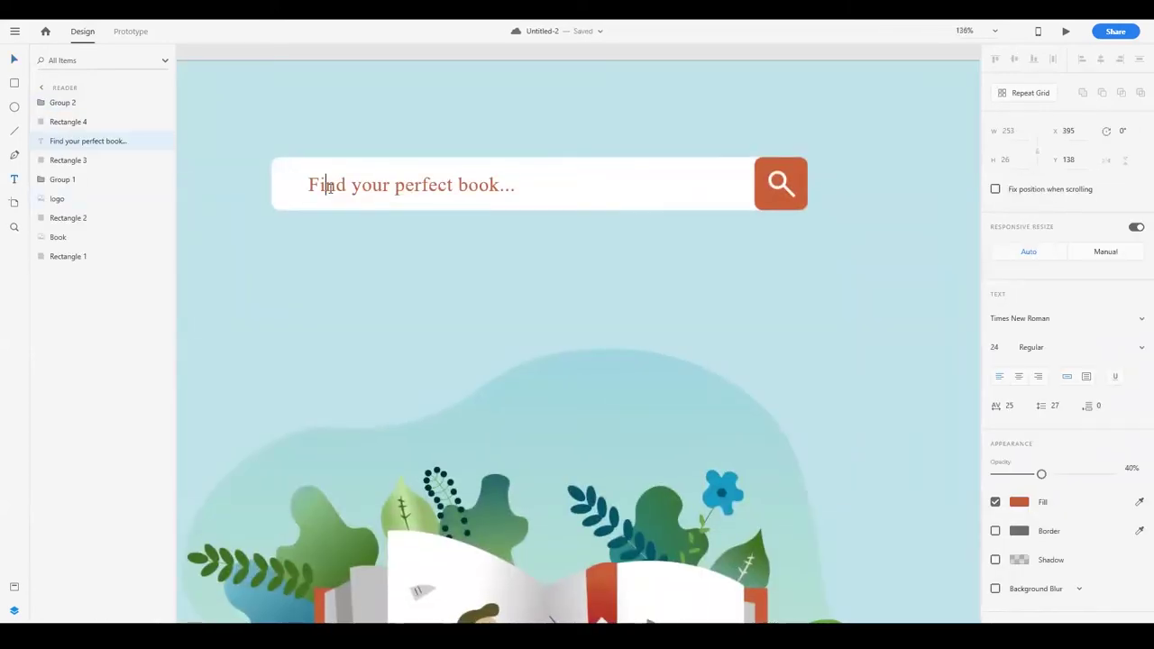
key("ctrl+a")
type("Search")
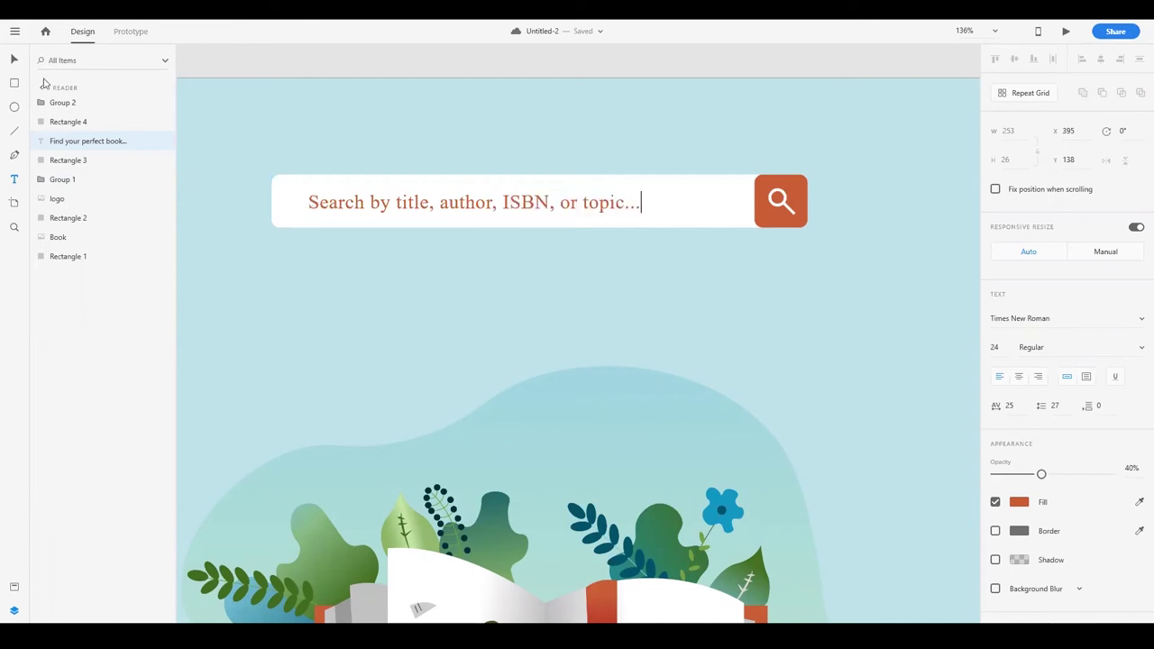
key("Escape")
scroll(361, 198, "down", 5)
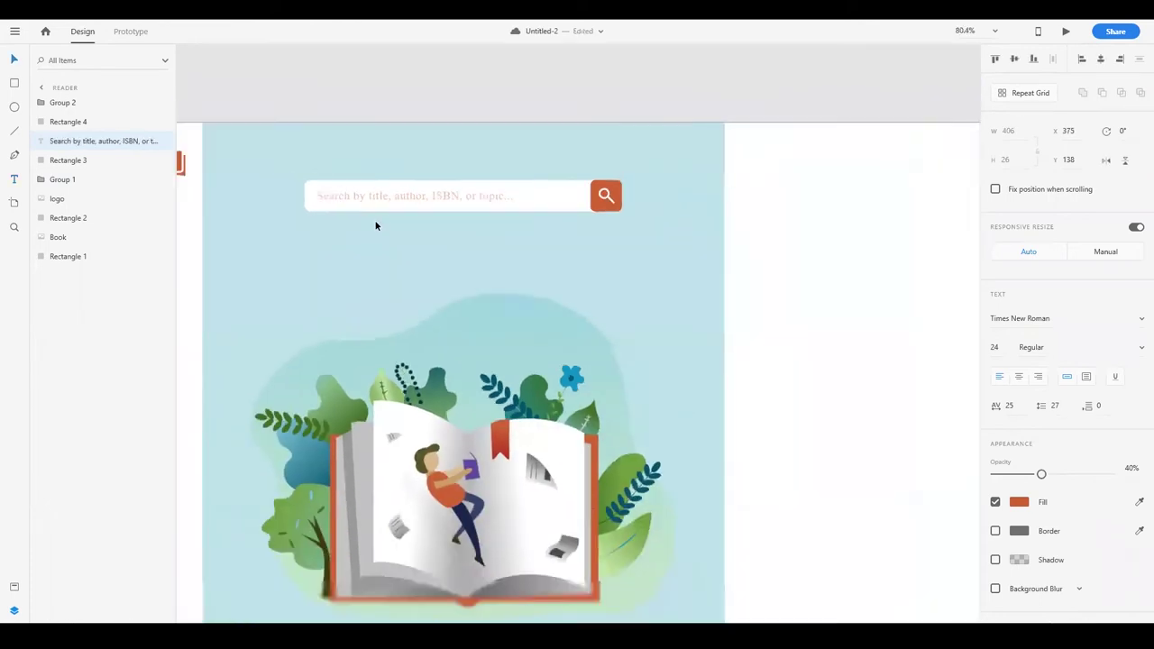
scroll(541, 451, "down", 5)
Draw a top-right rectangle and import the Book Covers images, removing the duplicate Great Gatsby.
key("r")
mouse_move(767, 155)
left_mouse_down()
mouse_move(573, 270)
mouse_move(568, 336)
left_mouse_up()
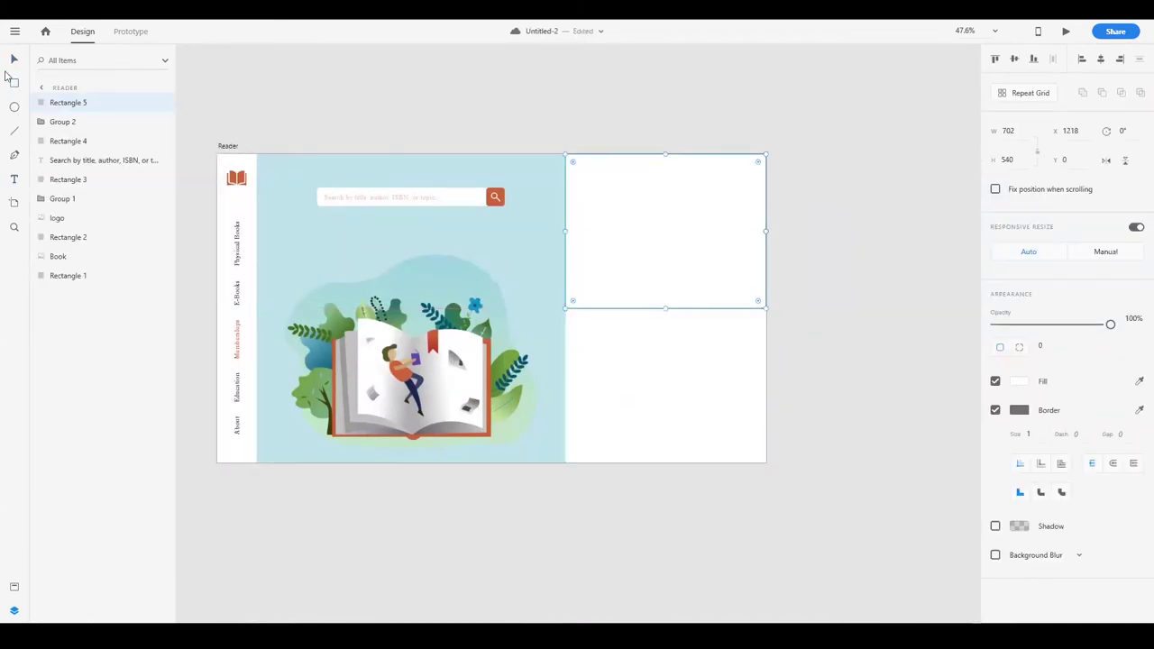
key("shift+ctrl+i")
double_click(240, 165)
key("ctrl+a")
left_click(686, 498)
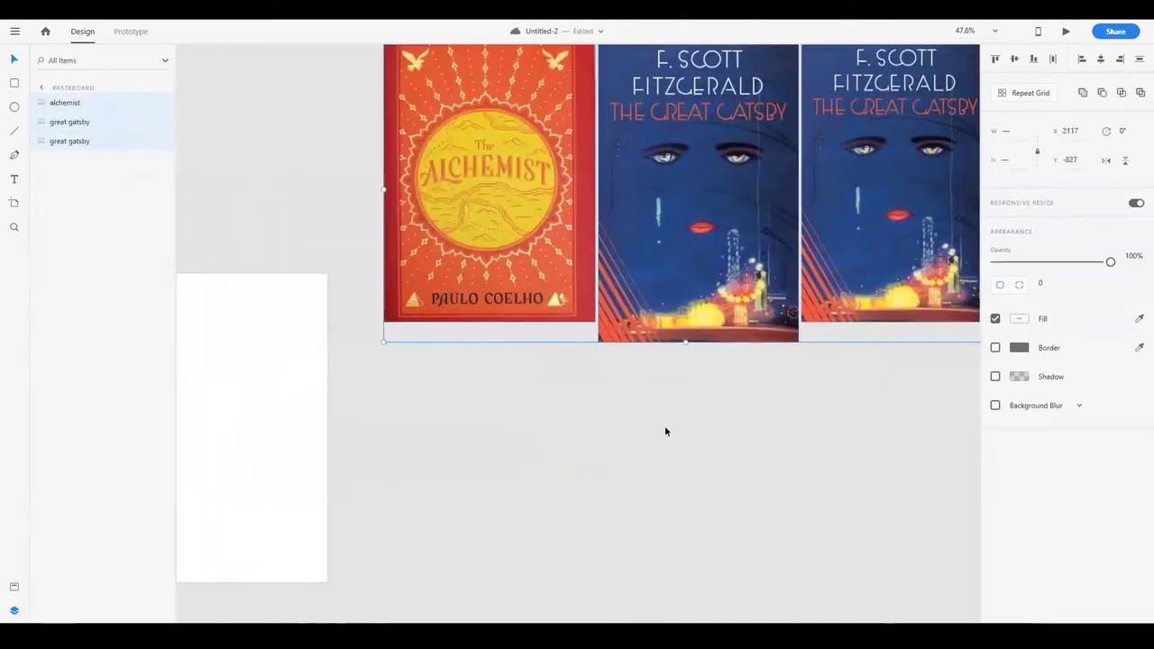
key("Delete")
Shrink the book covers and place The Alchemist cover in the upper panel.
scroll(793, 415, "left", 5)
scroll(815, 322, "down", 3)
scroll(814, 322, "right", 3)
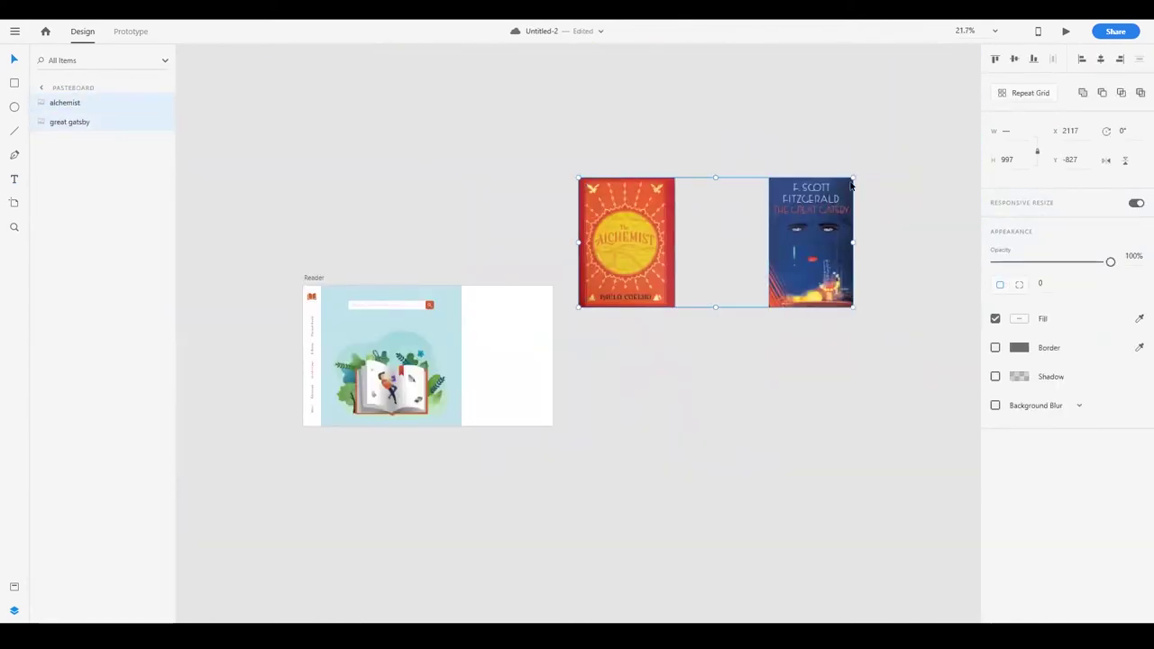
left_click_drag(850, 184, 671, 270)
scroll(659, 348, "up", 5)
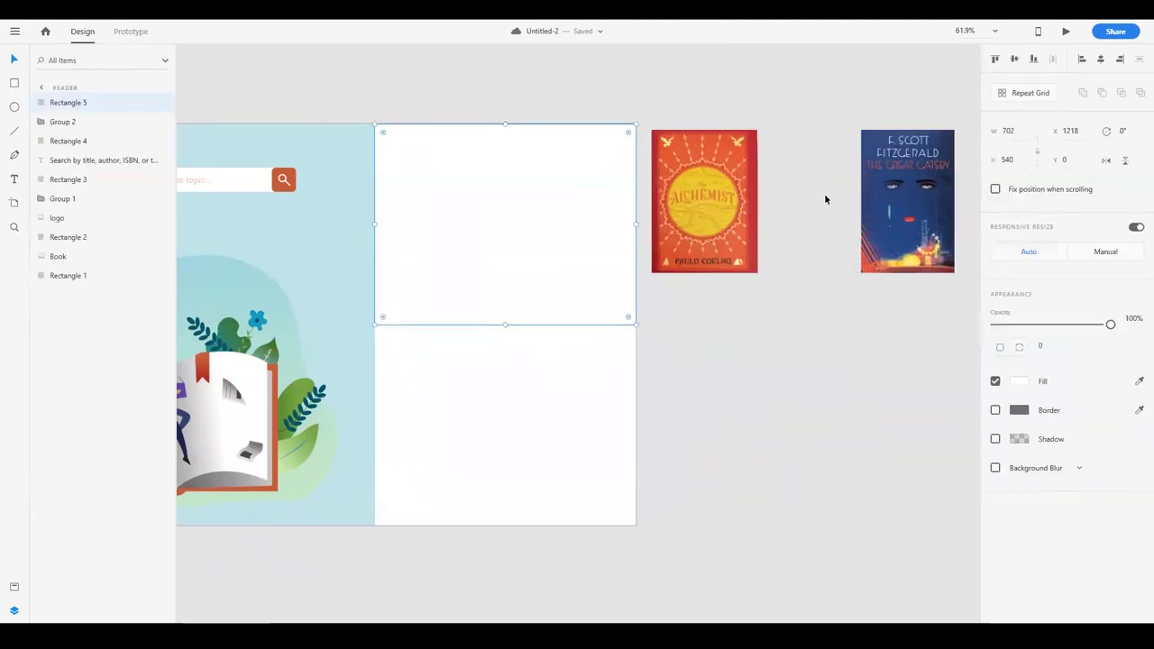
scroll(513, 158, "up", 3)
left_click_drag(830, 269, 492, 288)
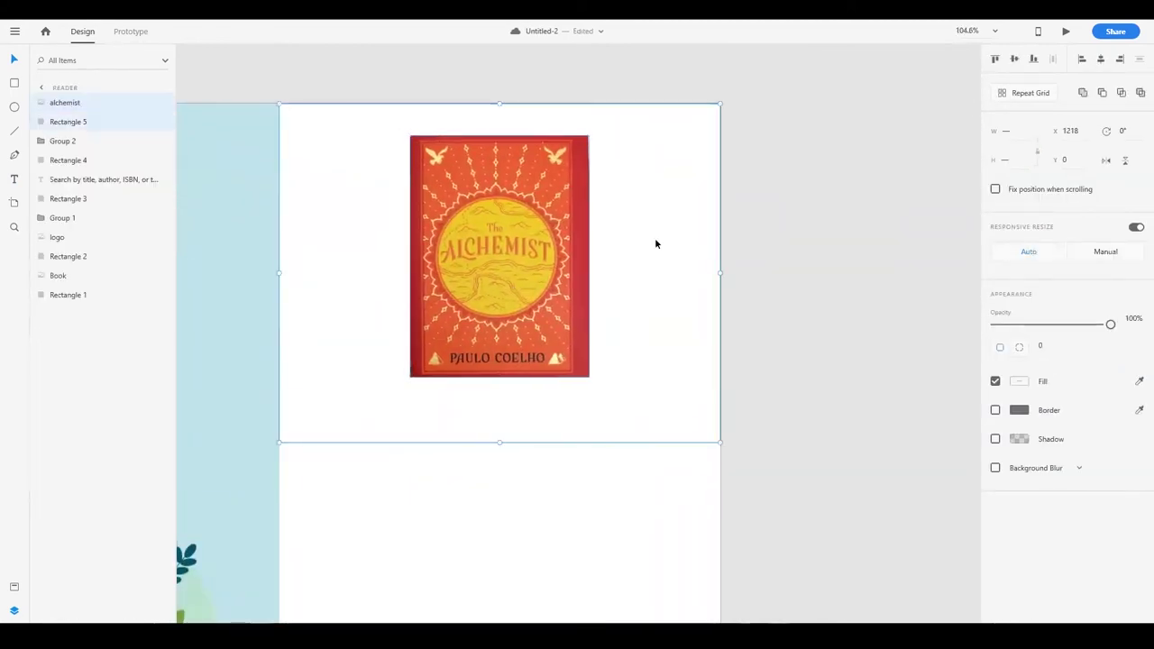
Fill the panel with the cover's orange-red at about 51% opacity.
left_click(1138, 381)
left_click(572, 248)
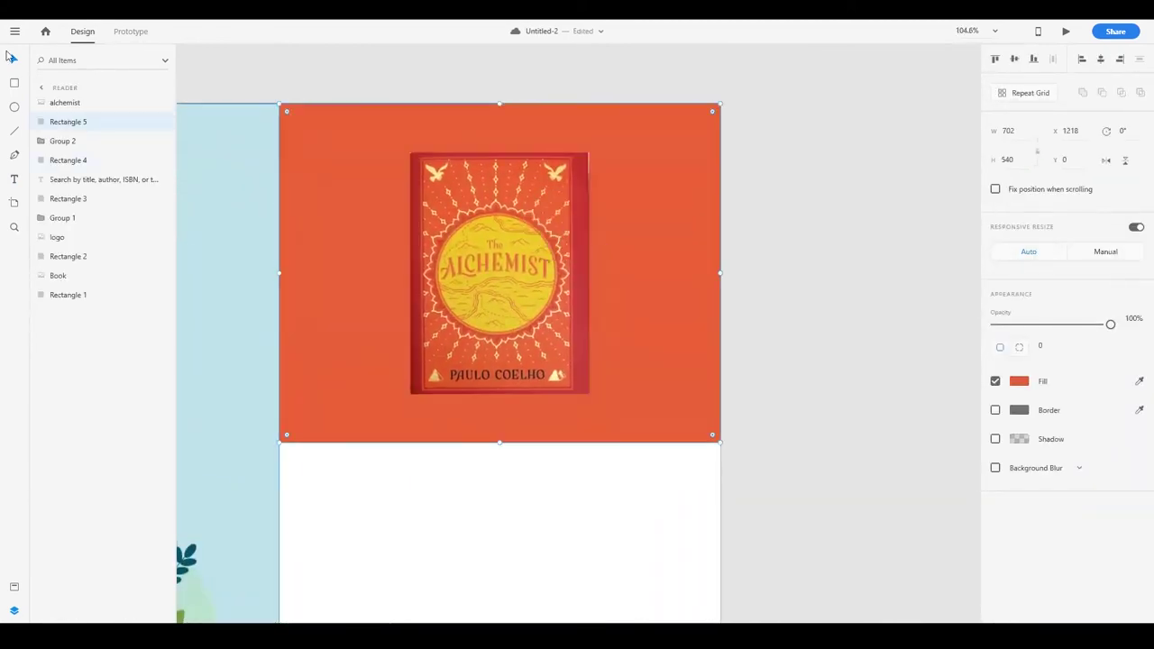
left_click(1019, 381)
left_click_drag(977, 312, 977, 361)
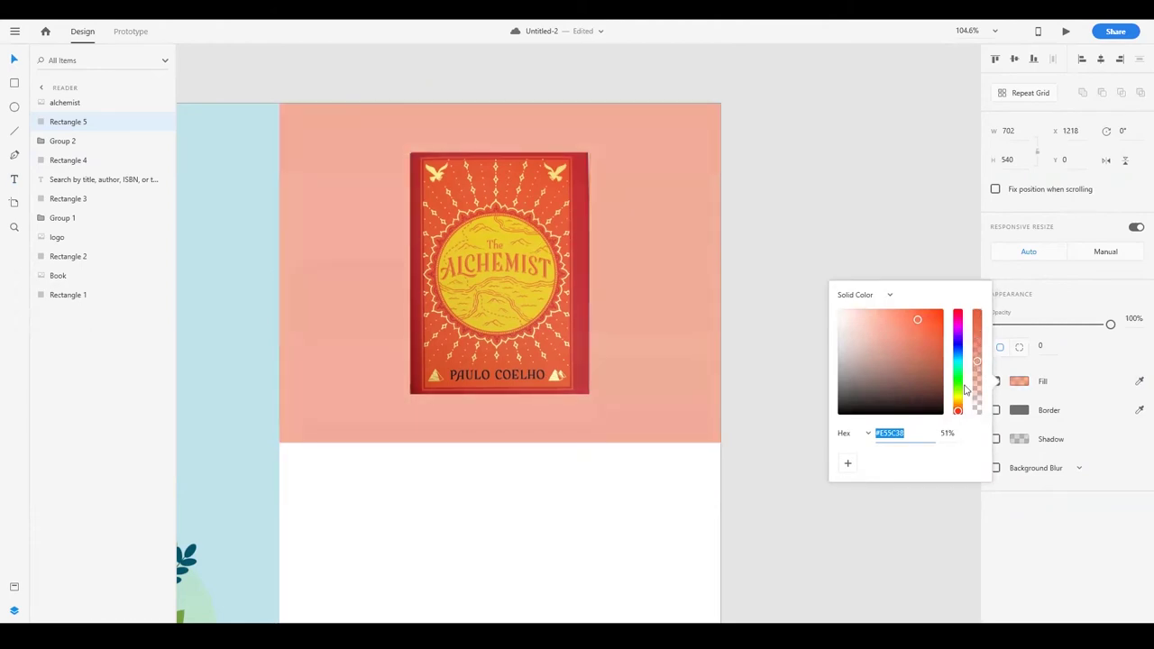
key("Escape")
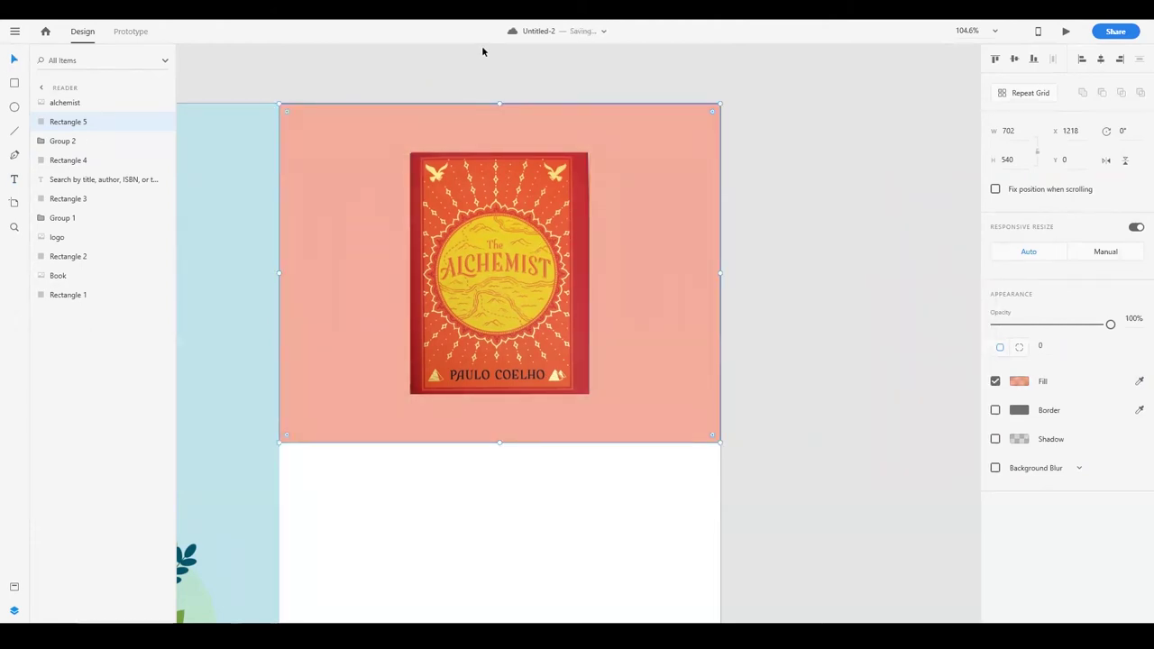
Add 'Featured Books' text on the panel's left, rotated to run vertically.
key("t")
left_click(341, 306)
type("Featured Books")
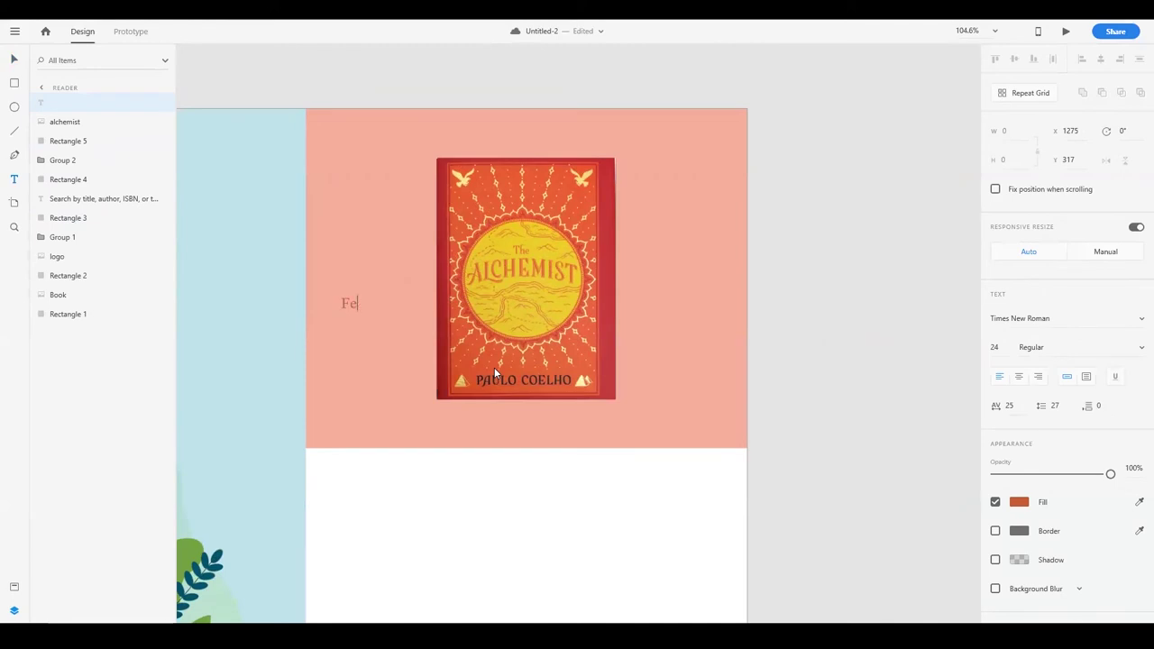
key("Escape")
left_click_drag(392, 361, 454, 286)
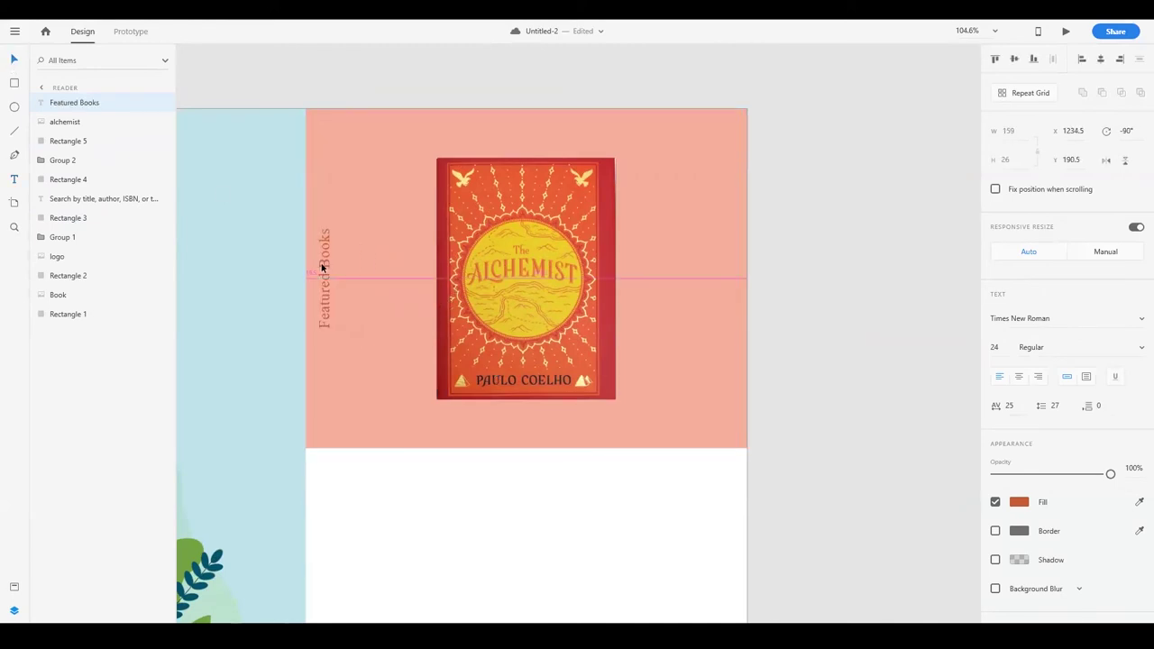
Make the Featured Books text white at 32 pt.
left_click(1021, 505)
left_click(404, 420)
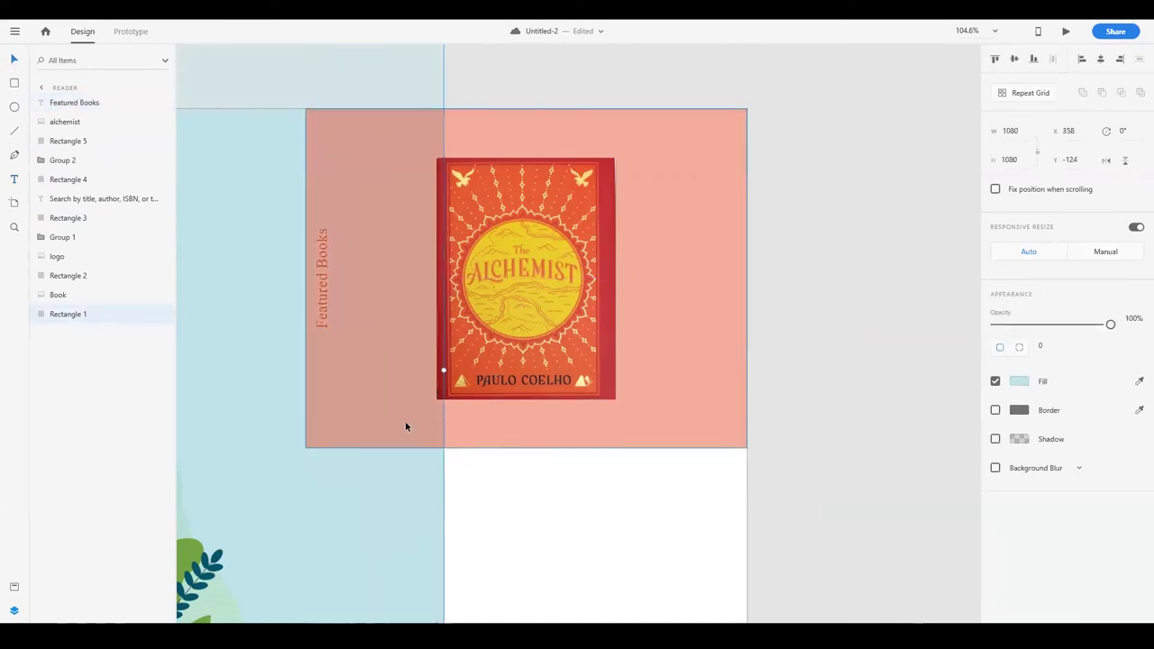
scroll(405, 420, "down", 3)
scroll(467, 463, "up", 2)
left_click(528, 171)
left_click(1019, 503)
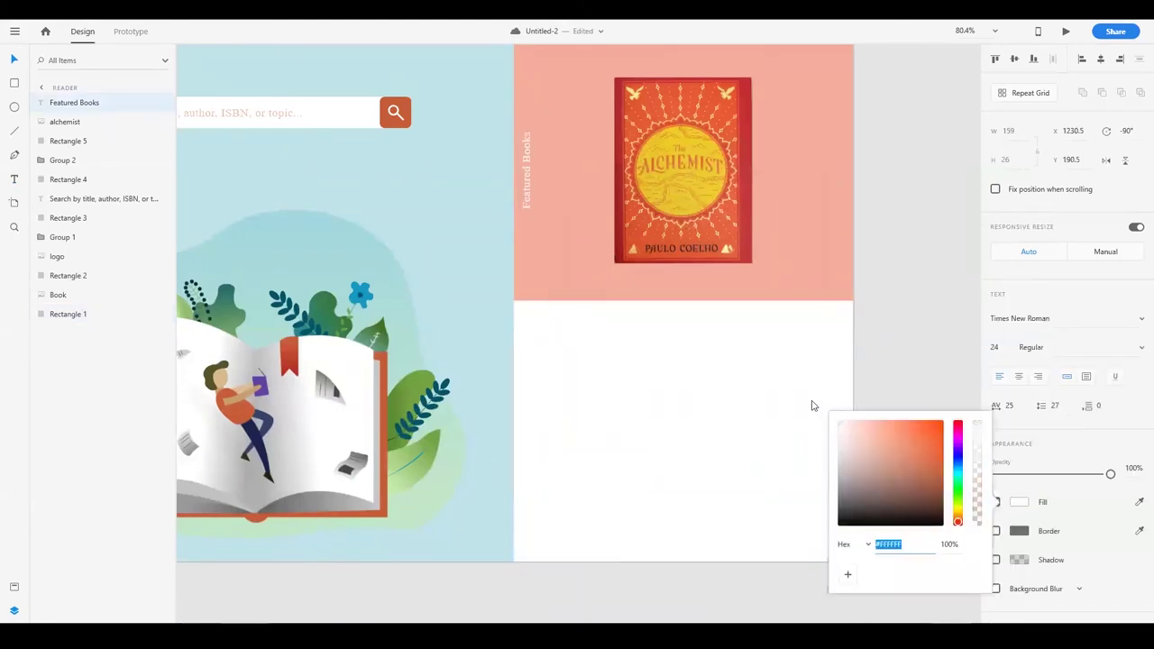
left_click(843, 416)
type("2")
key("Return")
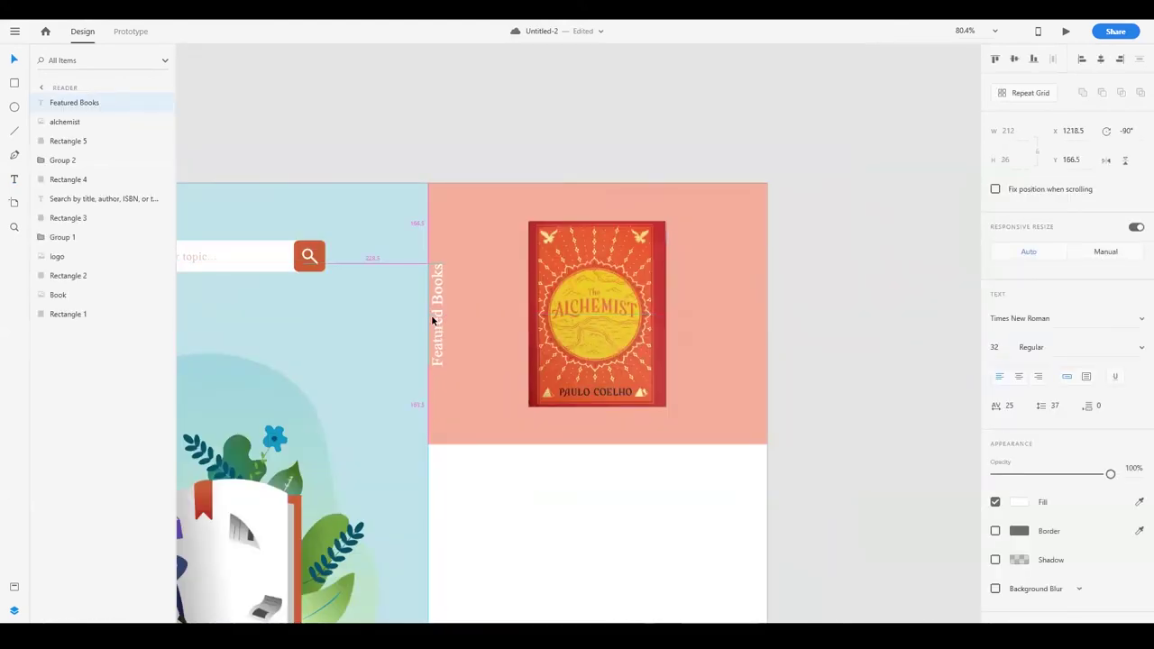
scroll(723, 376, "up", 2)
Add a 'The Alchemist / Paulo Coelho' caption below the cover, with a smaller author line.
left_click(502, 283)
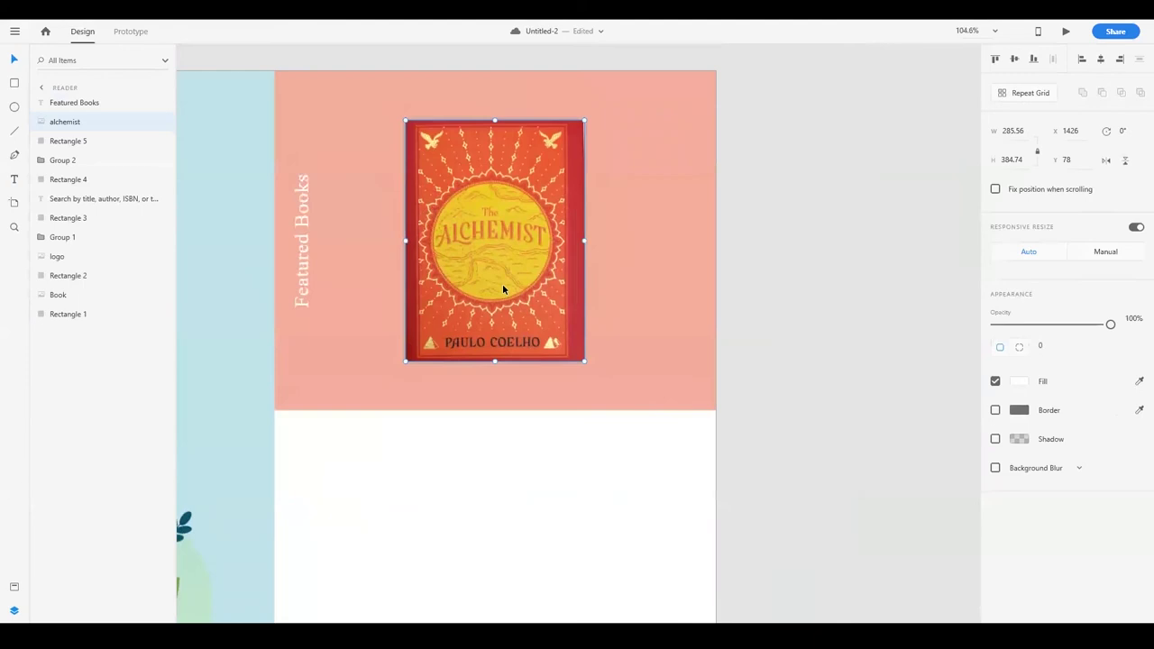
key("t")
left_click(330, 384)
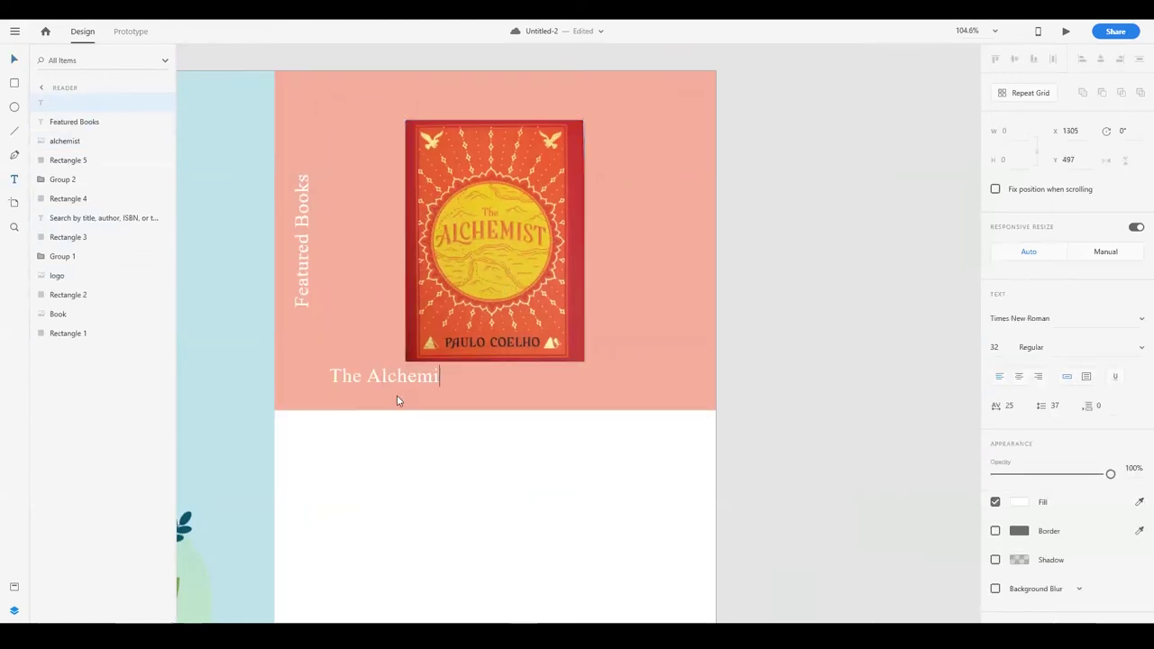
left_click_drag(330, 376, 453, 376)
key("ctrl+shift+comma")
double_click(412, 399)
left_click(997, 347)
key("Escape")
Colour the caption with the cover's yellow and deepen the Featured panel fill to salmon.
left_click(1138, 502)
left_click(509, 246)
left_click(68, 160)
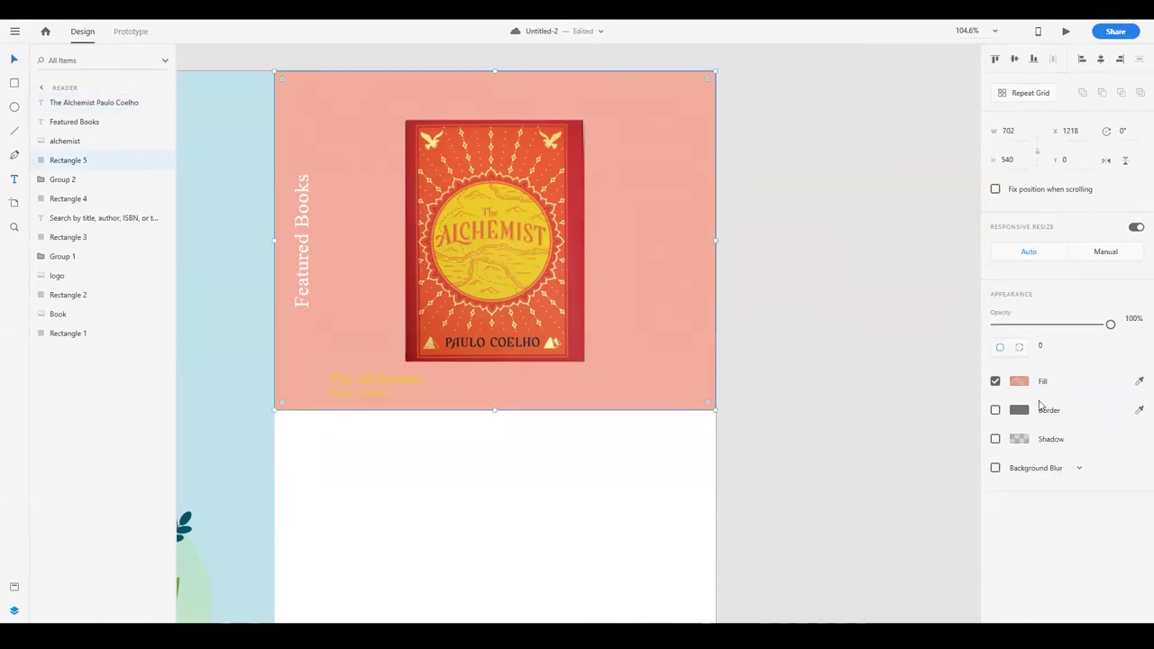
left_click(1019, 379)
left_click_drag(934, 433, 947, 433)
left_click(760, 307)
Move the Alchemist caption so it sits directly under the cover.
scroll(754, 378, "down", 2)
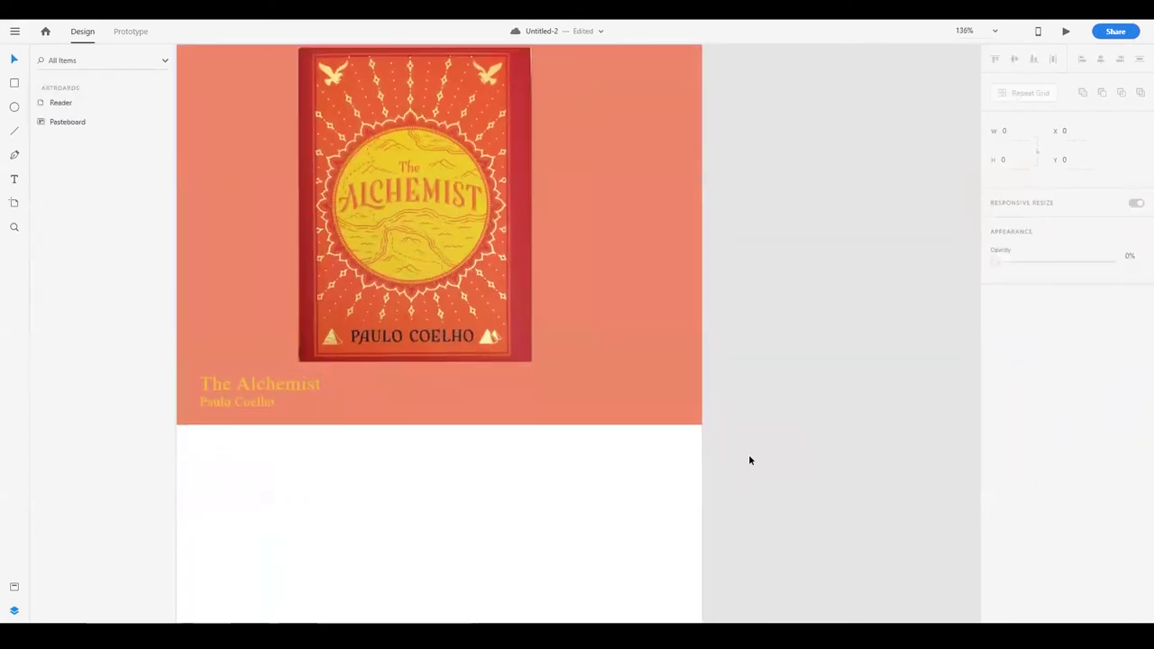
scroll(586, 406, "left", 2)
left_click(679, 394)
scroll(704, 379, "up", 1)
scroll(722, 366, "down", 3)
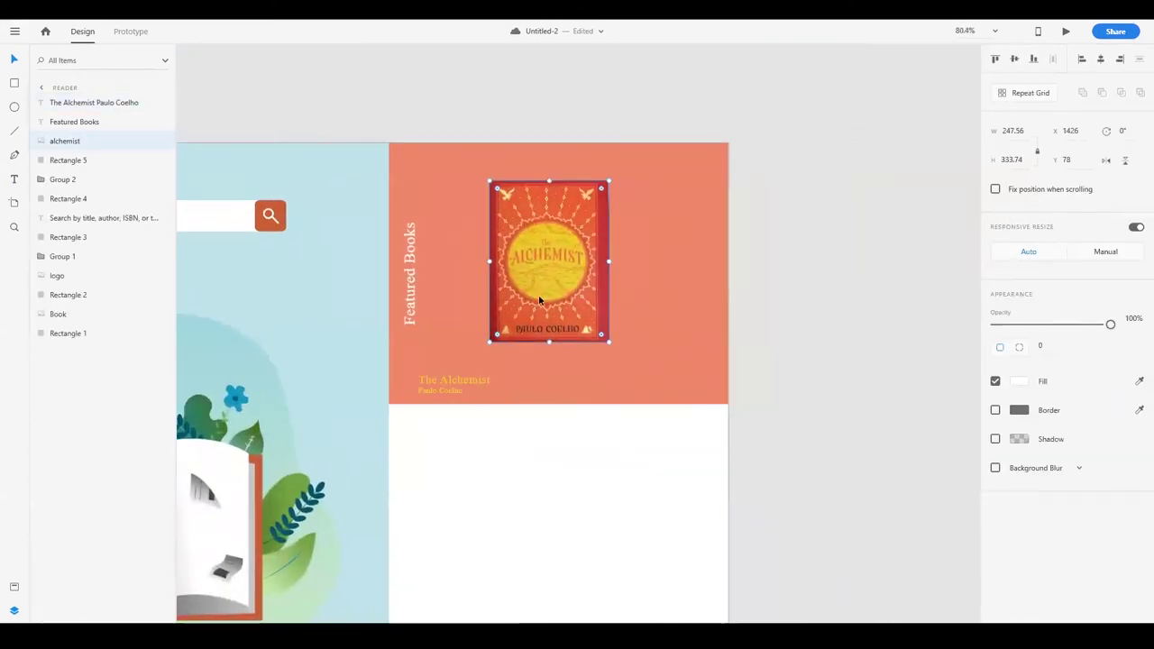
left_click_drag(438, 381, 514, 379)
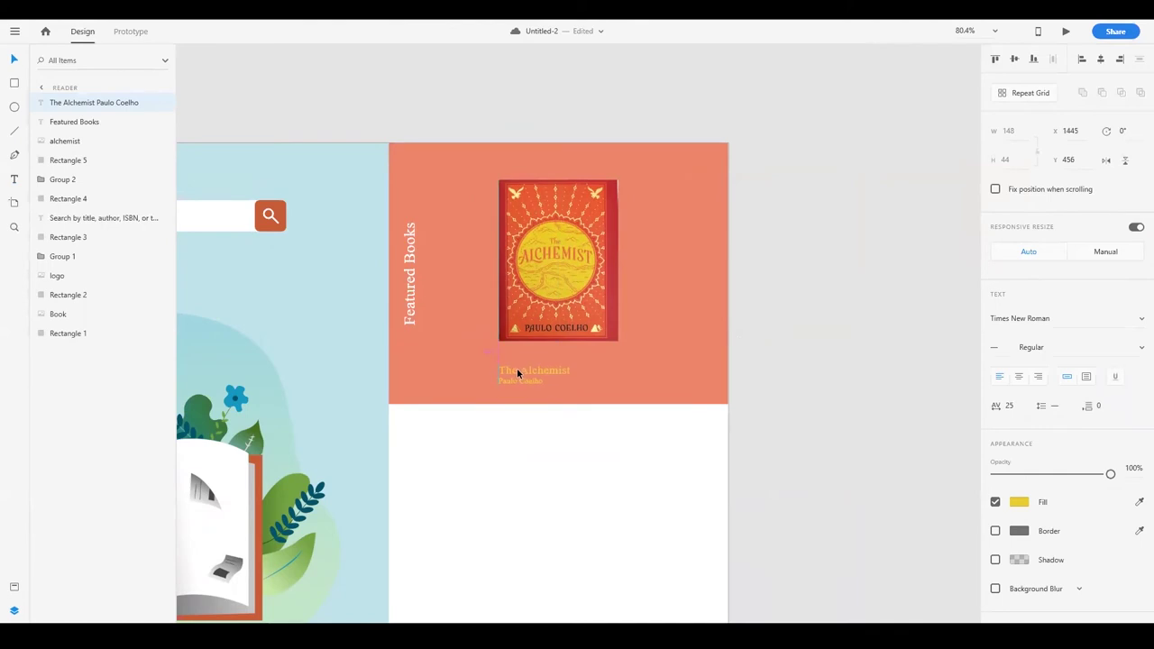
scroll(764, 340, "down", 1)
scroll(294, 266, "up", 2)
Inspect the Featured Books label, then reselect the Alchemist caption.
left_click(296, 251)
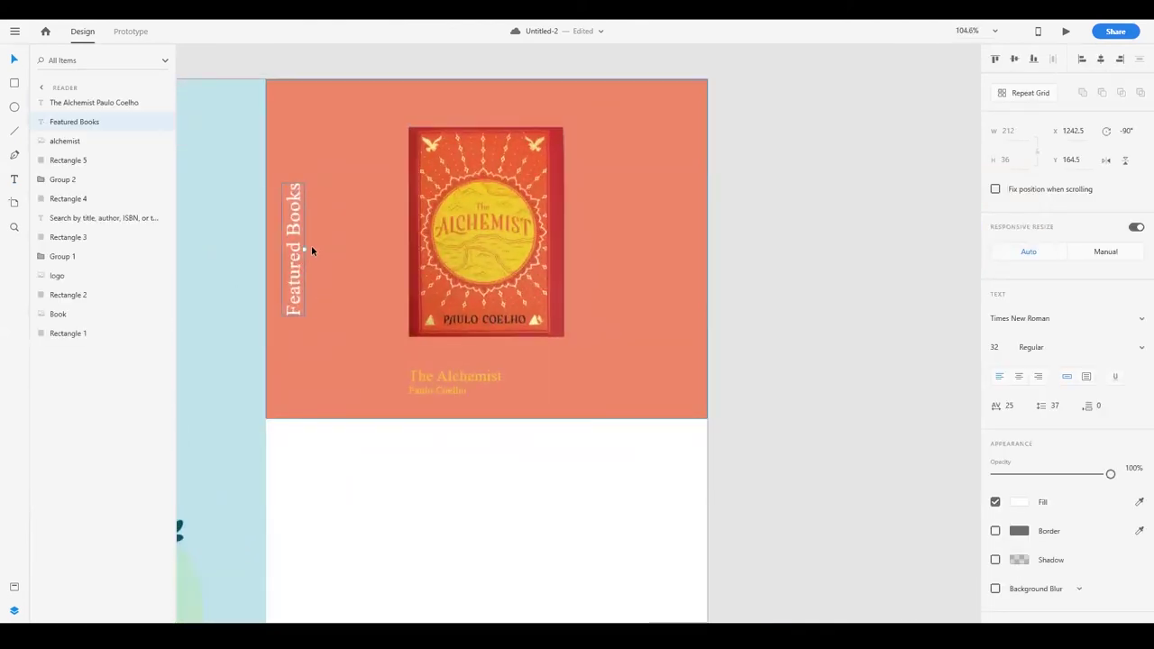
scroll(774, 510, "down", 2)
scroll(682, 416, "up", 1)
left_click(861, 427)
scroll(861, 427, "up", 1)
scroll(553, 464, "up", 2)
left_click(381, 334)
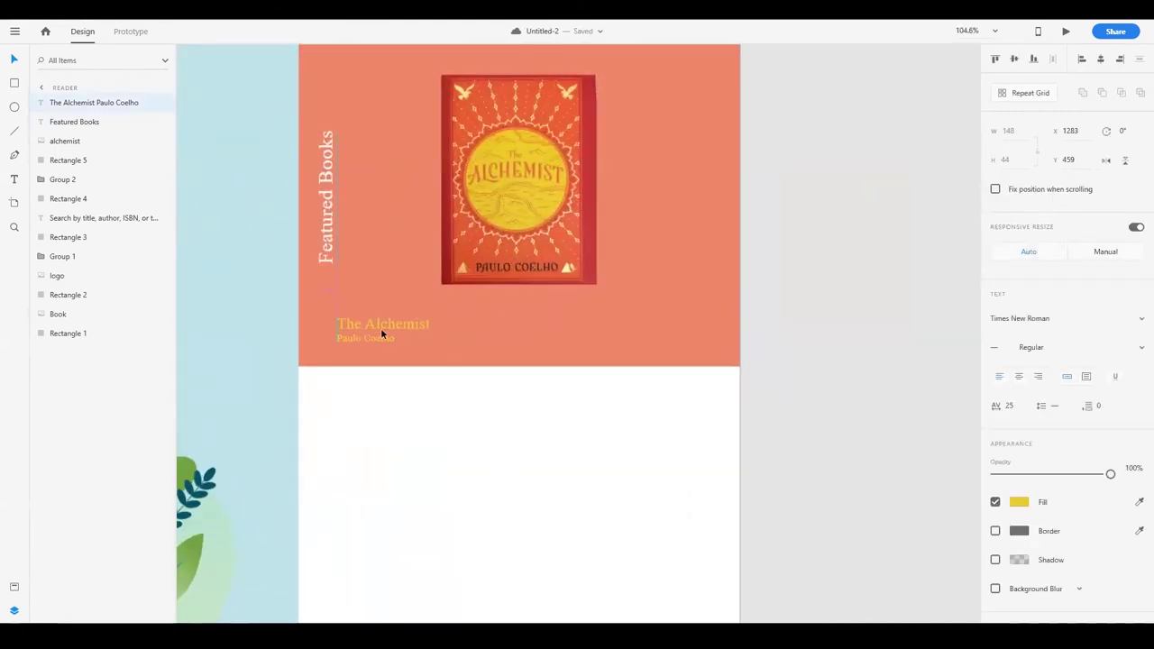
scroll(380, 334, "down", 2)
Place the Great Gatsby cover on a new lower panel filled with #5B6A9A.
left_click_drag(893, 277, 521, 333)
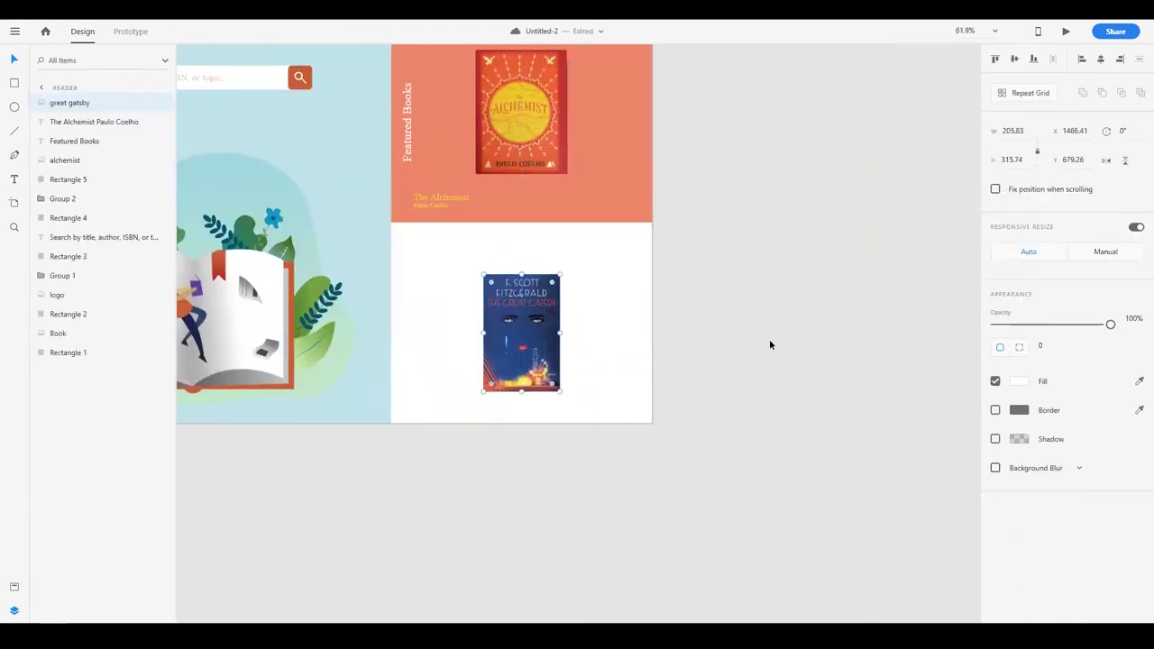
left_click_drag(445, 168, 602, 406)
scroll(550, 361, "up", 3)
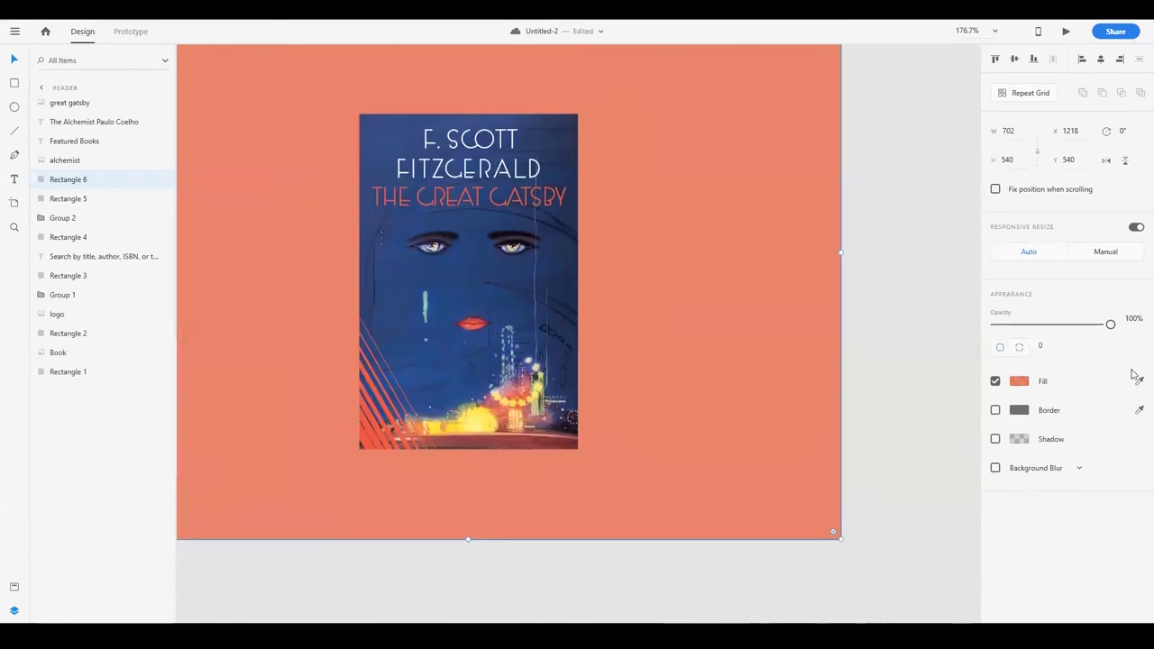
left_click(1138, 378)
left_click(459, 282)
left_click(1019, 381)
type("5B6A9A")
key("Return")
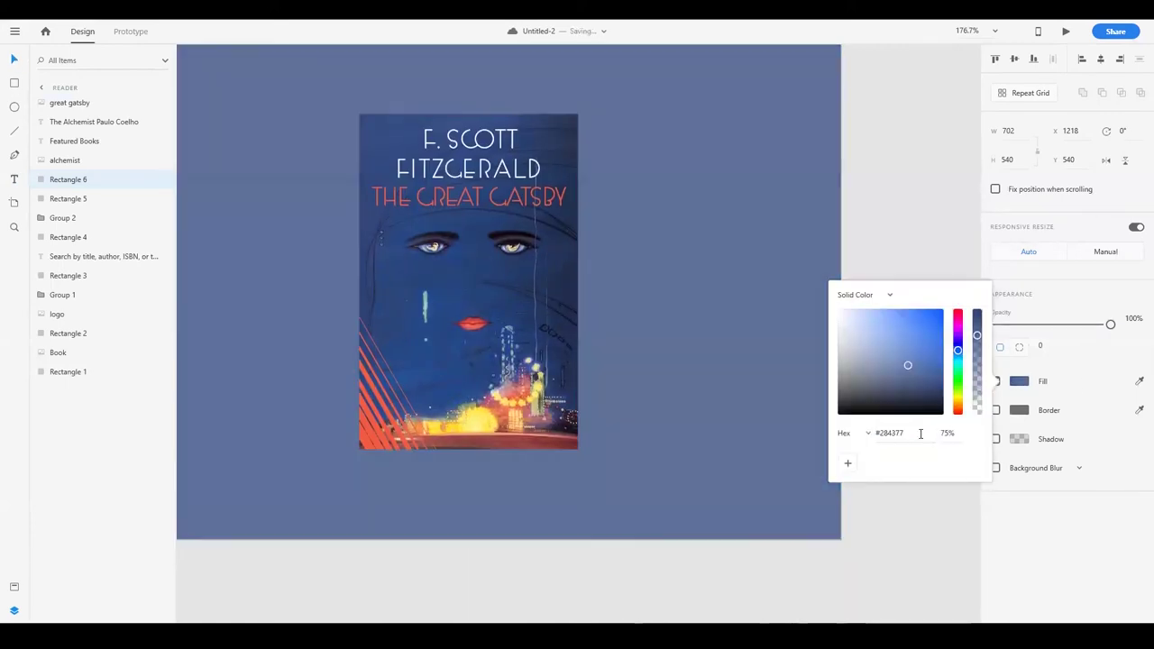
left_click(590, 554)
Add a 'Most Popular' label copy and shorten the upper label to 'Featured'.
key("ctrl+0")
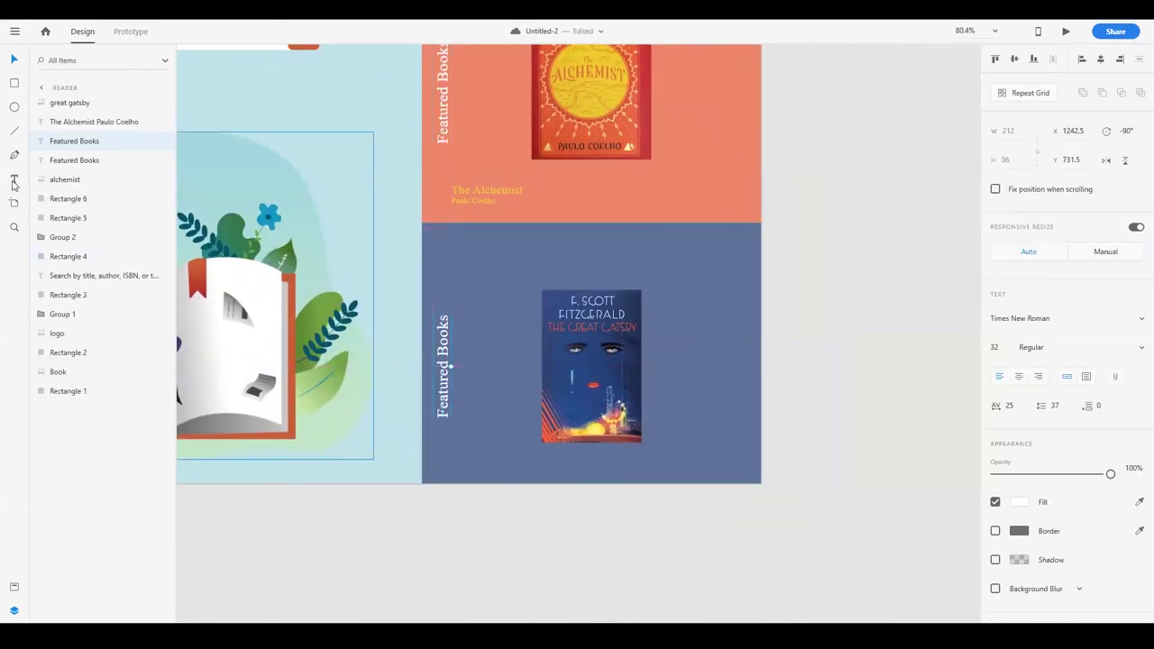
type("Most Popular")
key("Escape")
scroll(586, 315, "up", 2)
double_click(442, 181)
key("Escape")
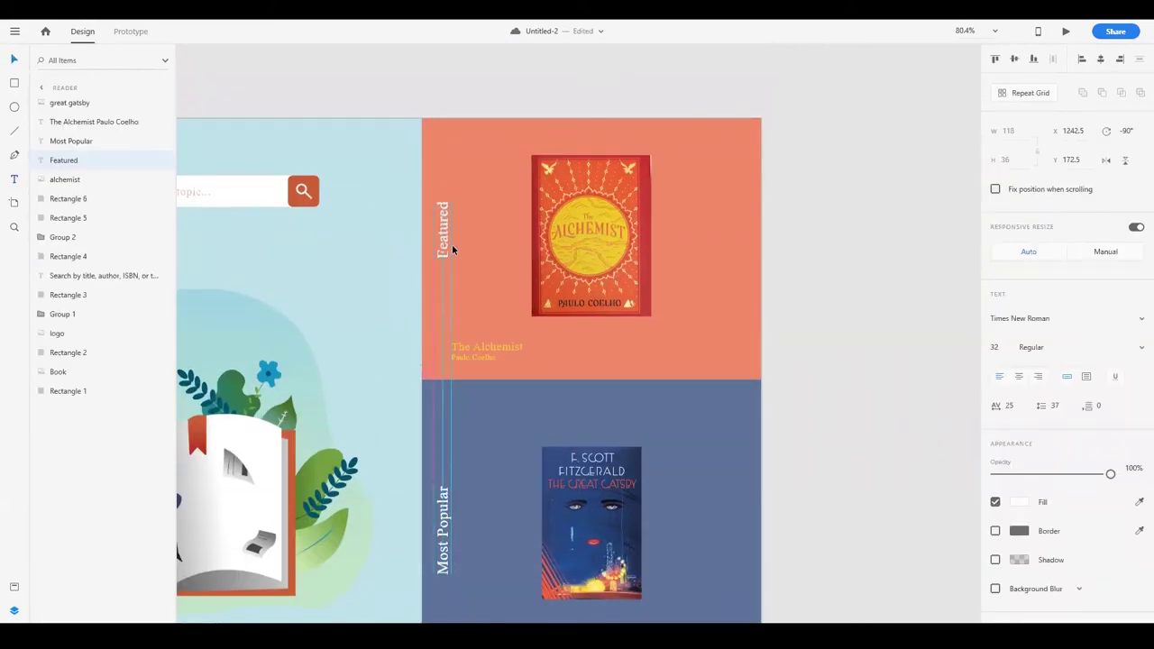
scroll(352, 275, "down", 3)
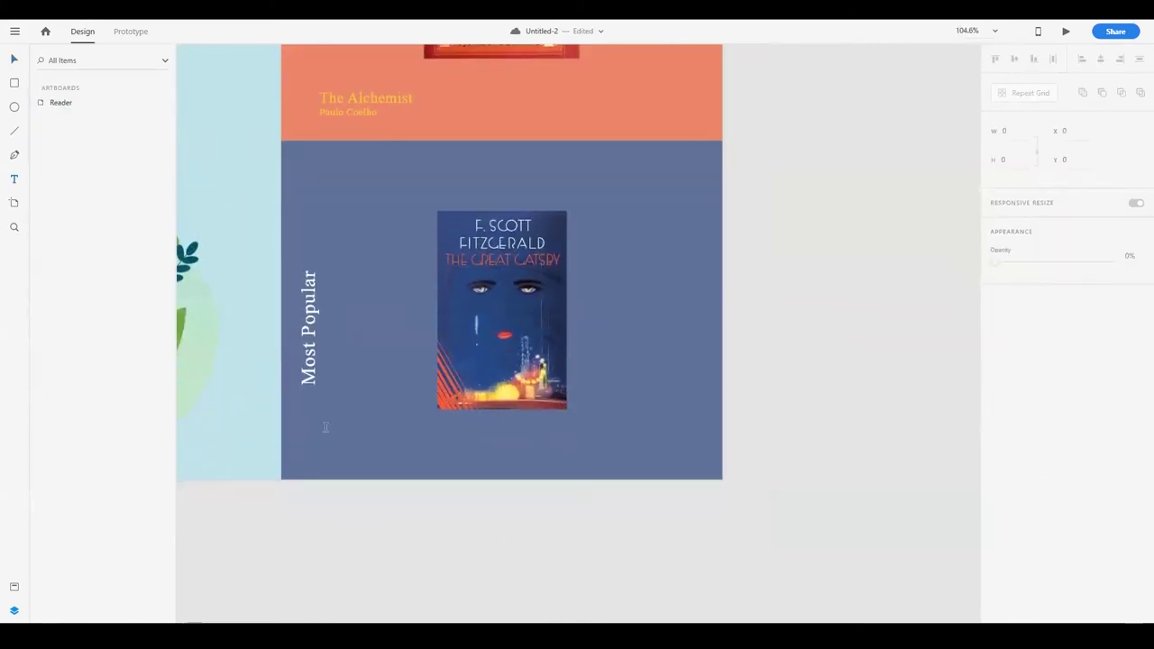
Copy the caption to the blue panel, retitle it 'Great Gatsby', and colour it with the cover's red.
key("ctrl+v")
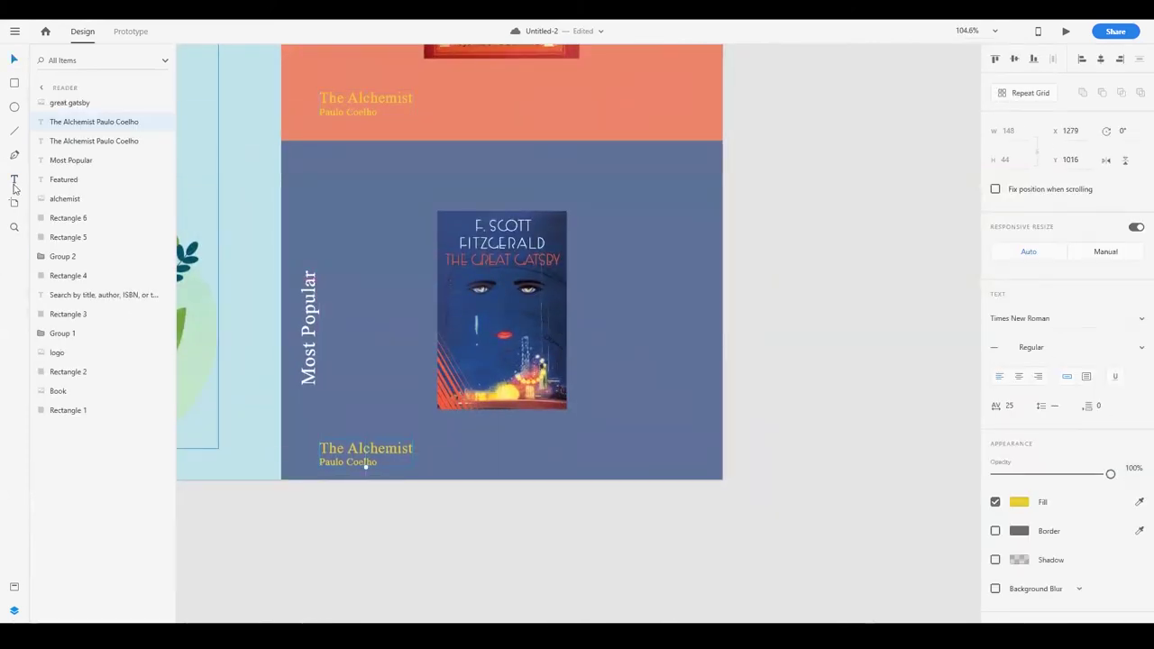
double_click(365, 448)
type("Great Gatsby")
triple_click(411, 464)
type("F. Scott Fitzgerald")
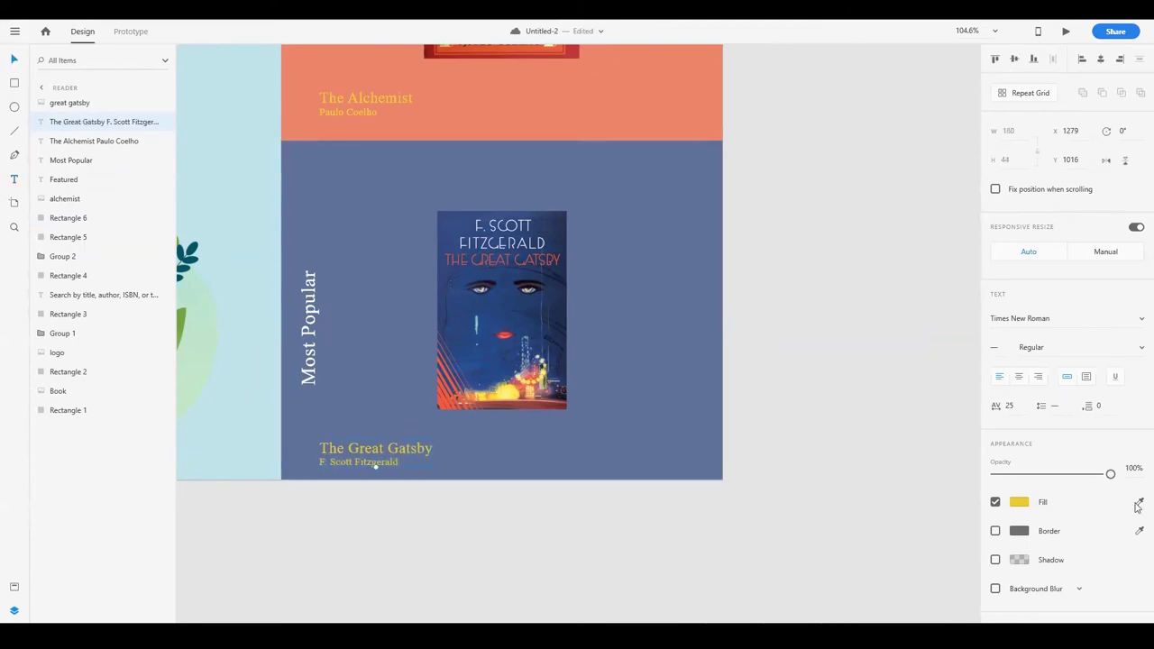
left_click(1138, 502)
left_click(442, 401)
left_click(1018, 502)
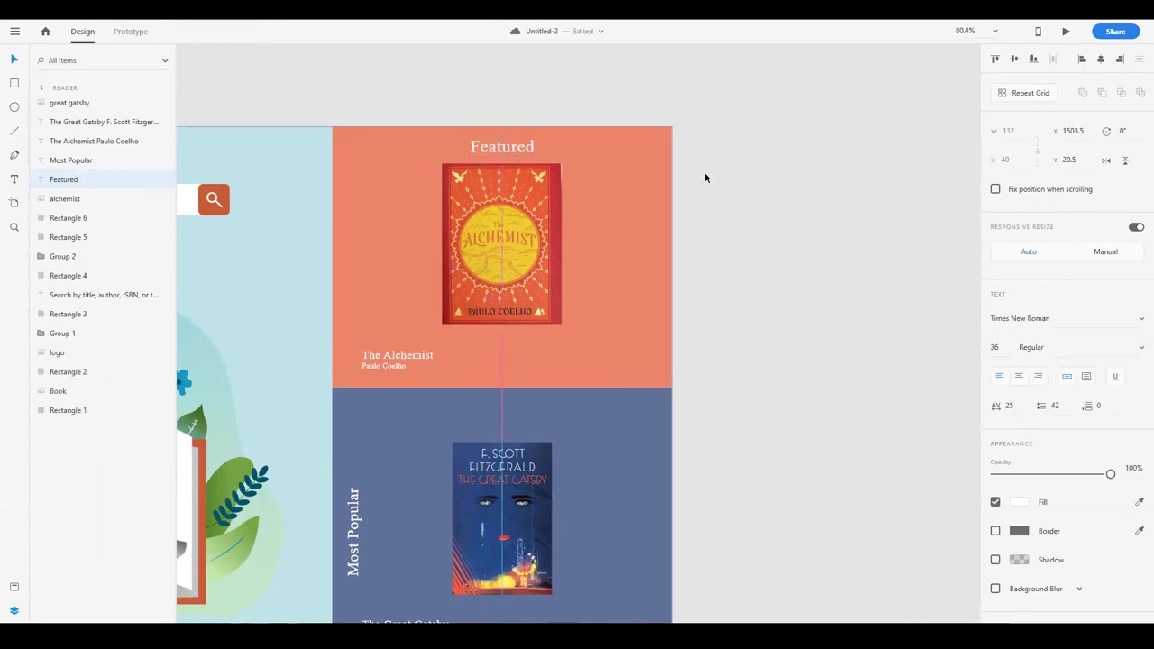
Check the Featured and Most Popular labels above each cover.
left_click(724, 296)
scroll(724, 296, "down", 2)
left_click(365, 463)
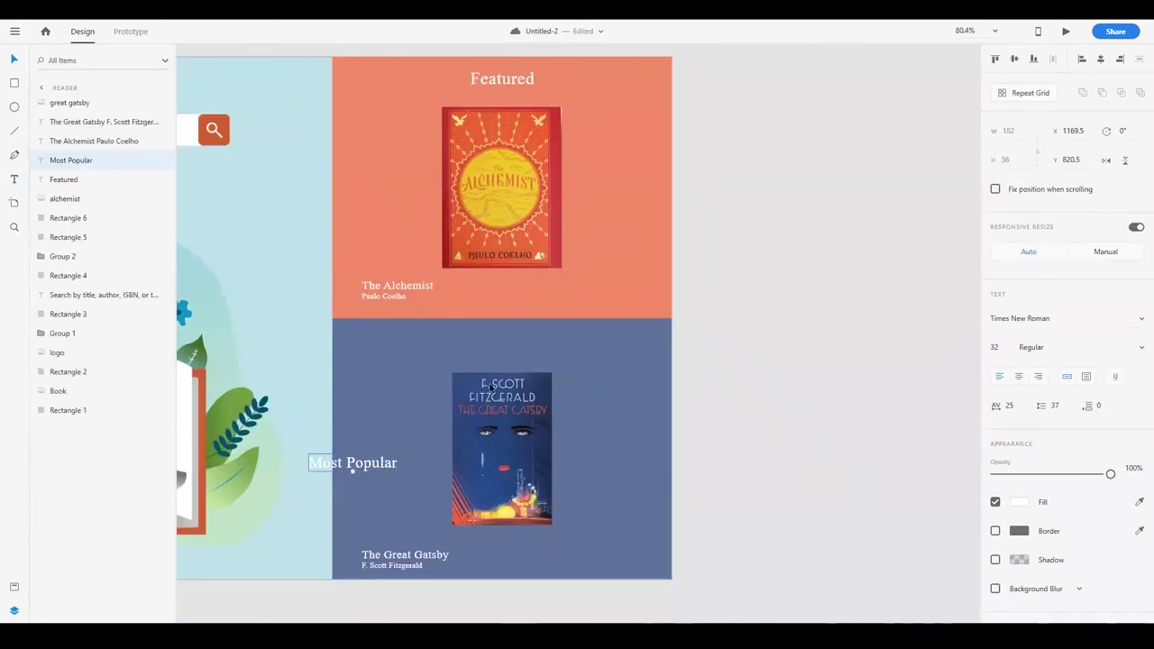
left_click(686, 356)
scroll(685, 356, "down", 1)
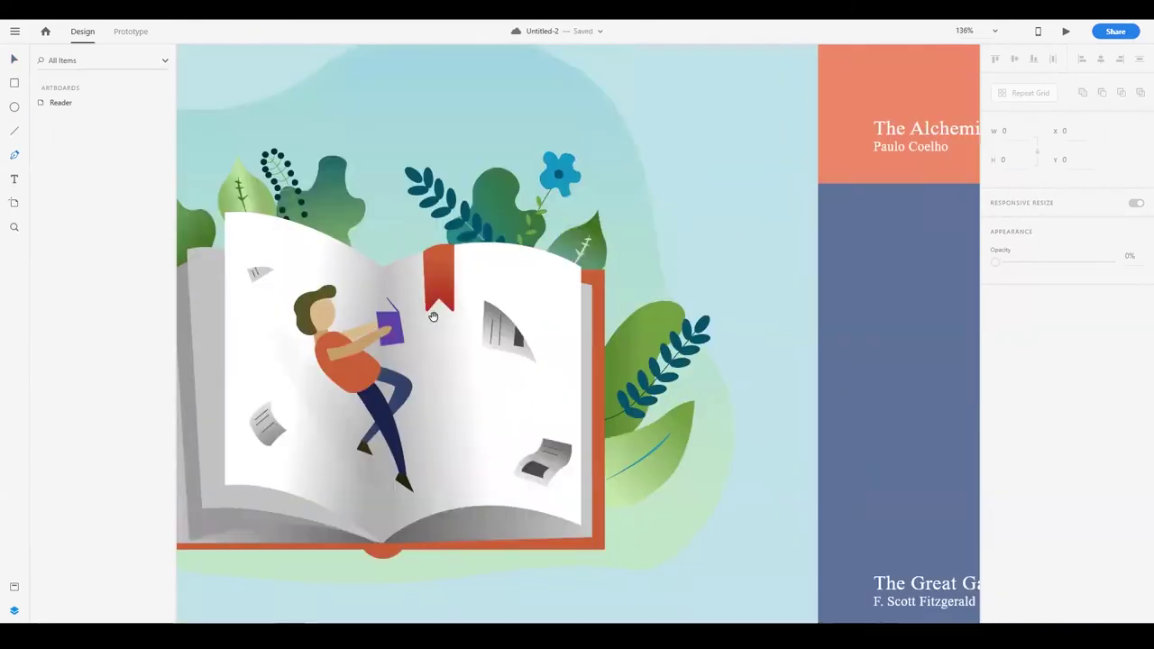
Draw the plus lines on the bookmark shape and select them together with the bookmark.
left_click(417, 335)
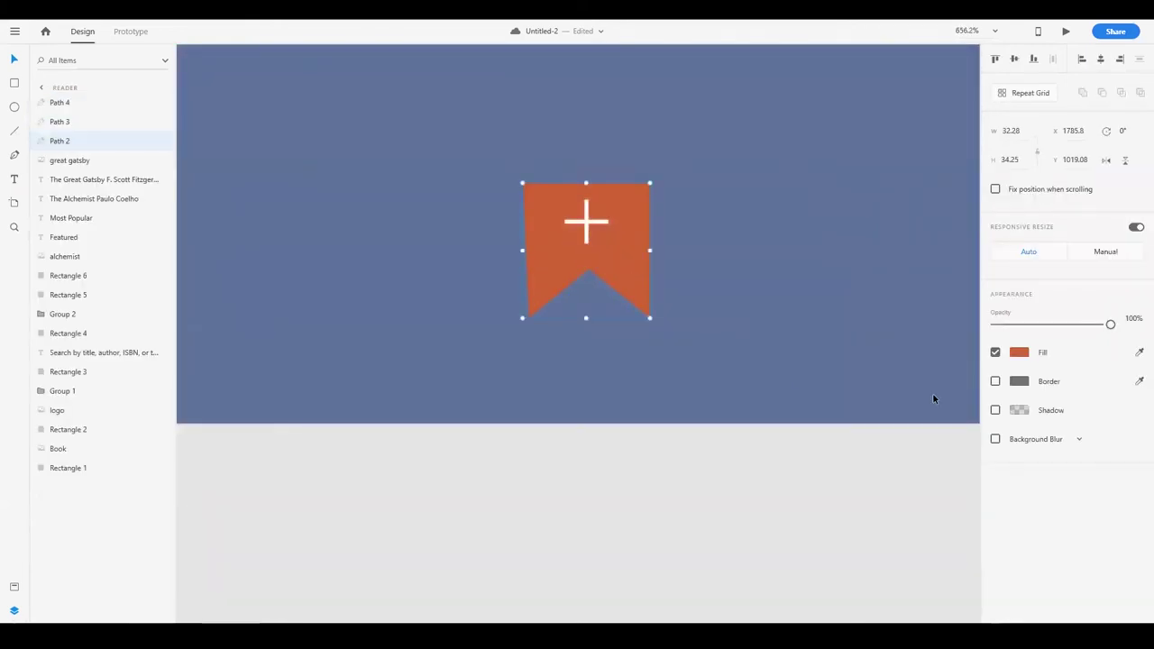
left_click(15, 157)
left_click(523, 182)
left_click(524, 317)
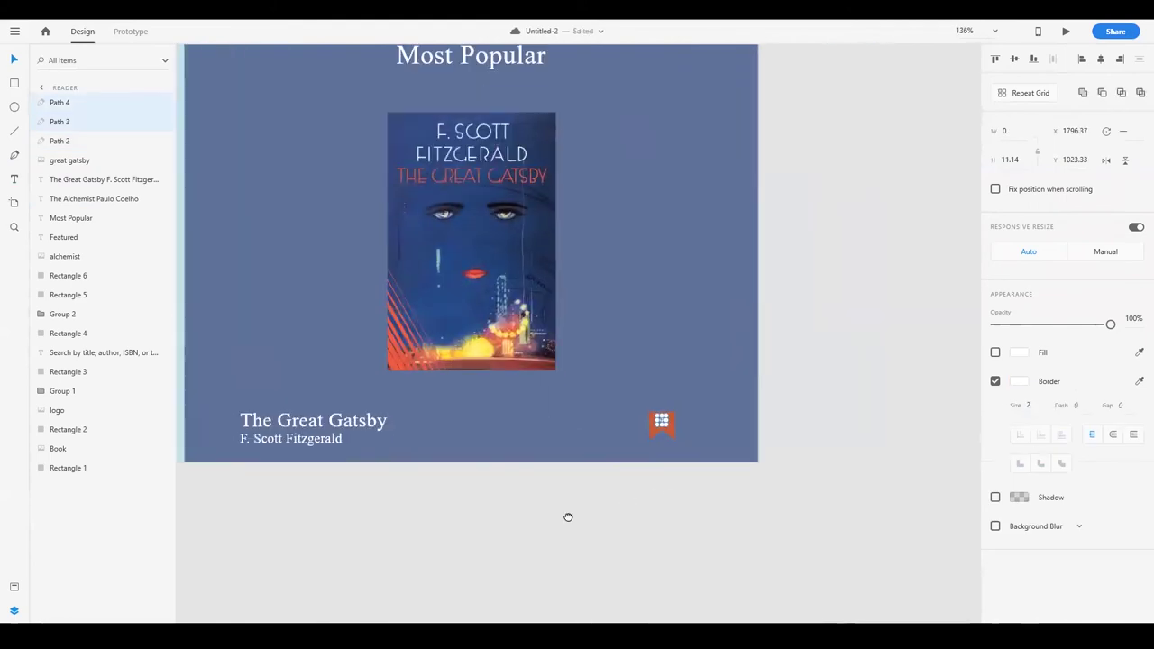
left_click(651, 426)
left_click(688, 474)
scroll(688, 474, "down", 3)
scroll(699, 463, "up", 5)
Enlarge the bookmark icon, place it beside The Great Gatsby title, and add a white rectangle nearby.
left_click(673, 458)
left_click_drag(696, 444, 720, 429)
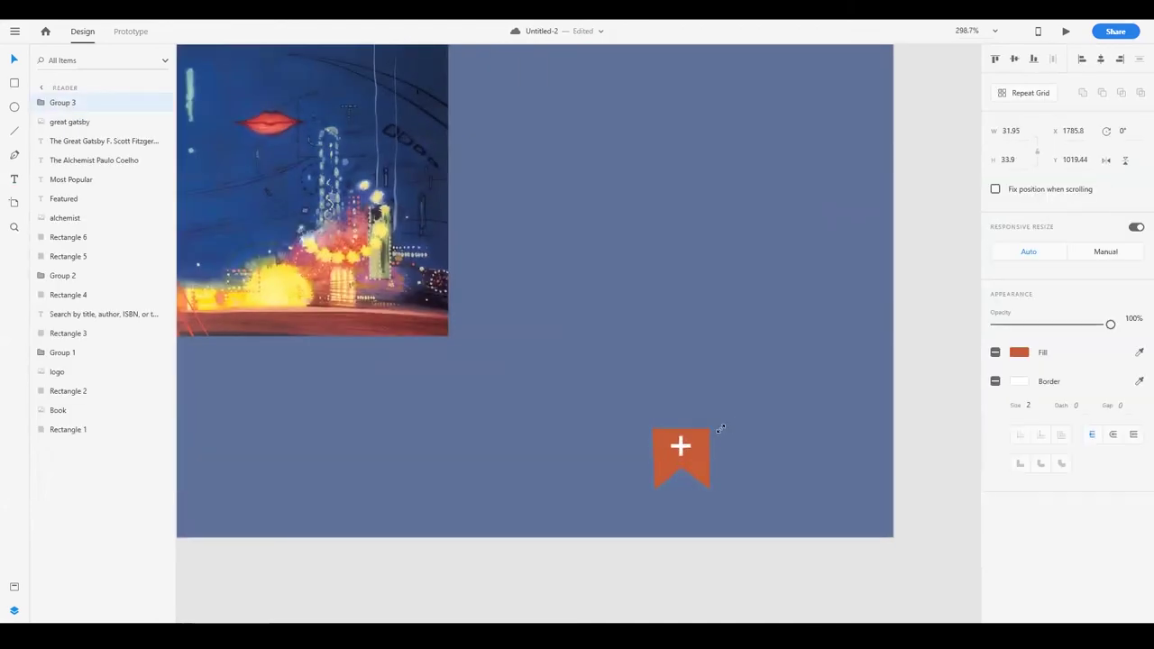
scroll(684, 475, "down", 5)
left_click_drag(685, 475, 741, 514)
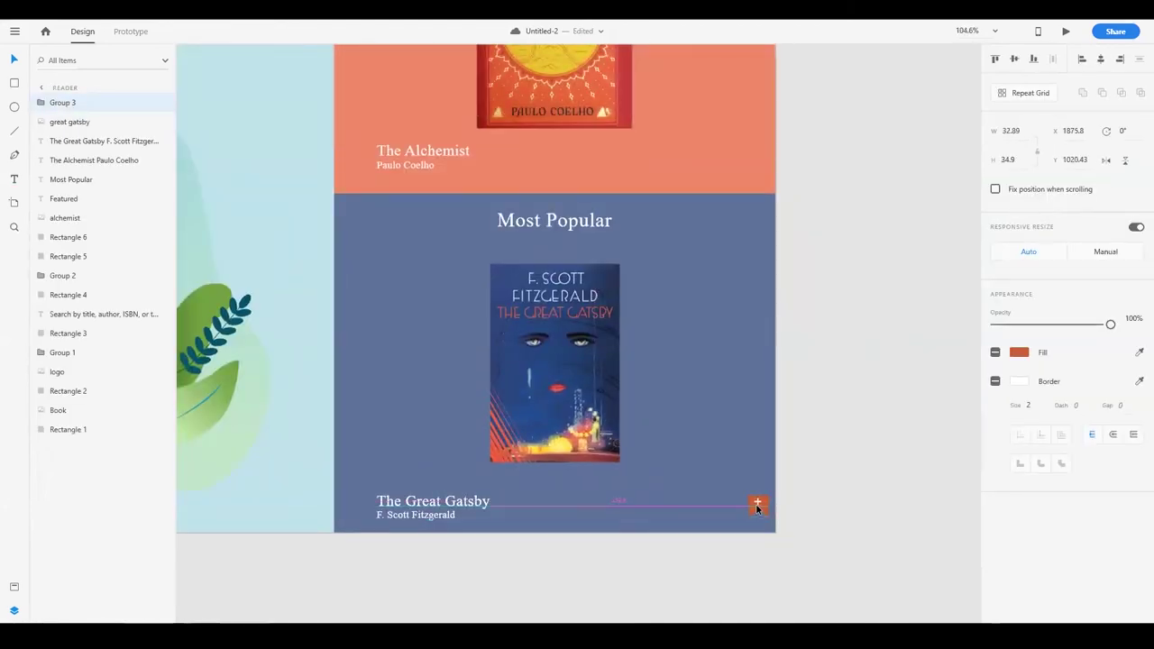
left_click(14, 84)
mouse_move(334, 489)
left_mouse_down()
mouse_move(377, 521)
mouse_move(756, 489)
left_mouse_up()
left_click(752, 503)
scroll(753, 500, "up", 5)
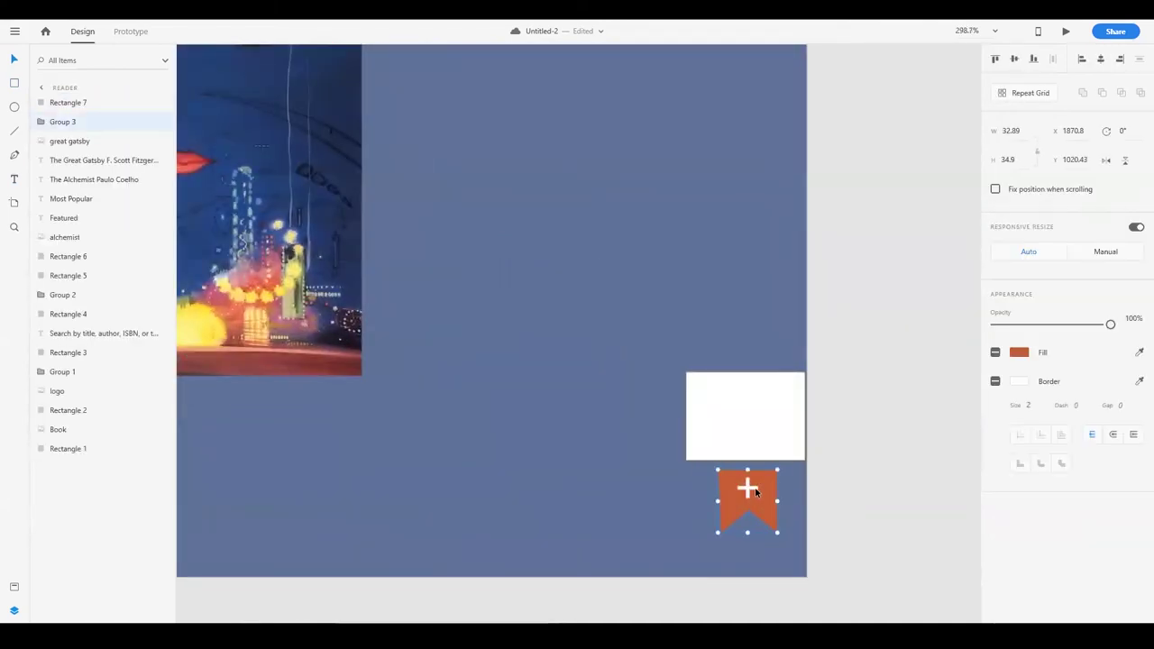
scroll(863, 513, "down", 5)
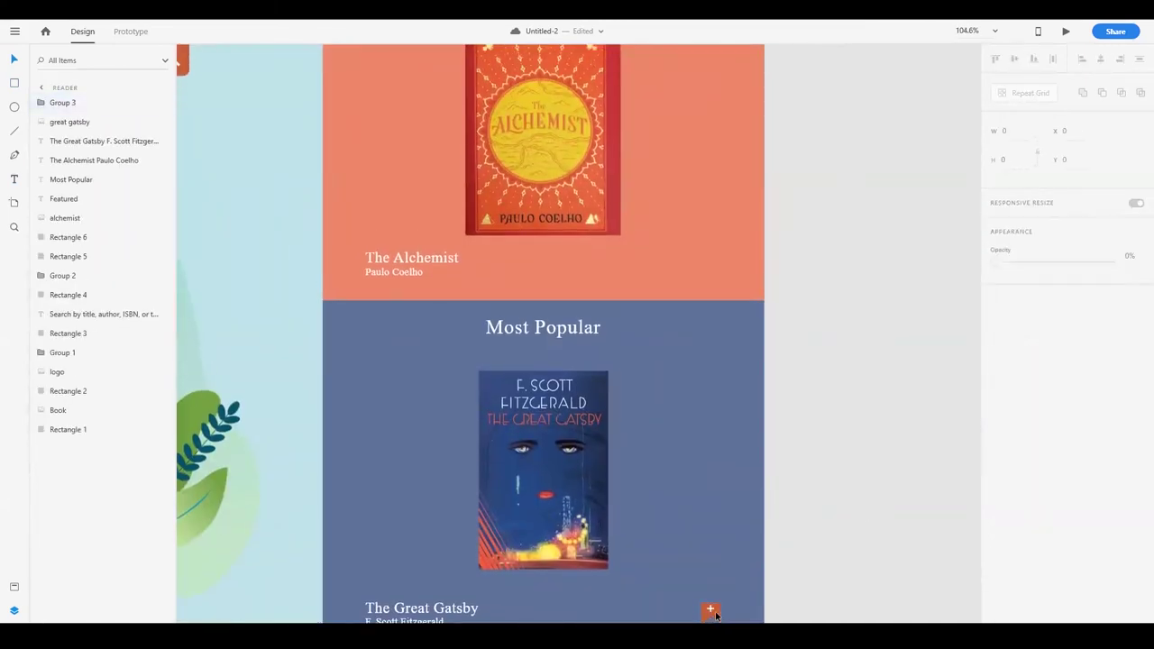
Place a copy of the bookmark icon beside The Alchemist caption.
left_click_drag(711, 611, 720, 263)
left_click(823, 366)
scroll(752, 508, "up", 1)
left_click(737, 480)
key("ctrl+0")
left_click(705, 573)
Pen-draw an arrow shaft and arrowhead, then select both pieces.
scroll(552, 574, "up", 2)
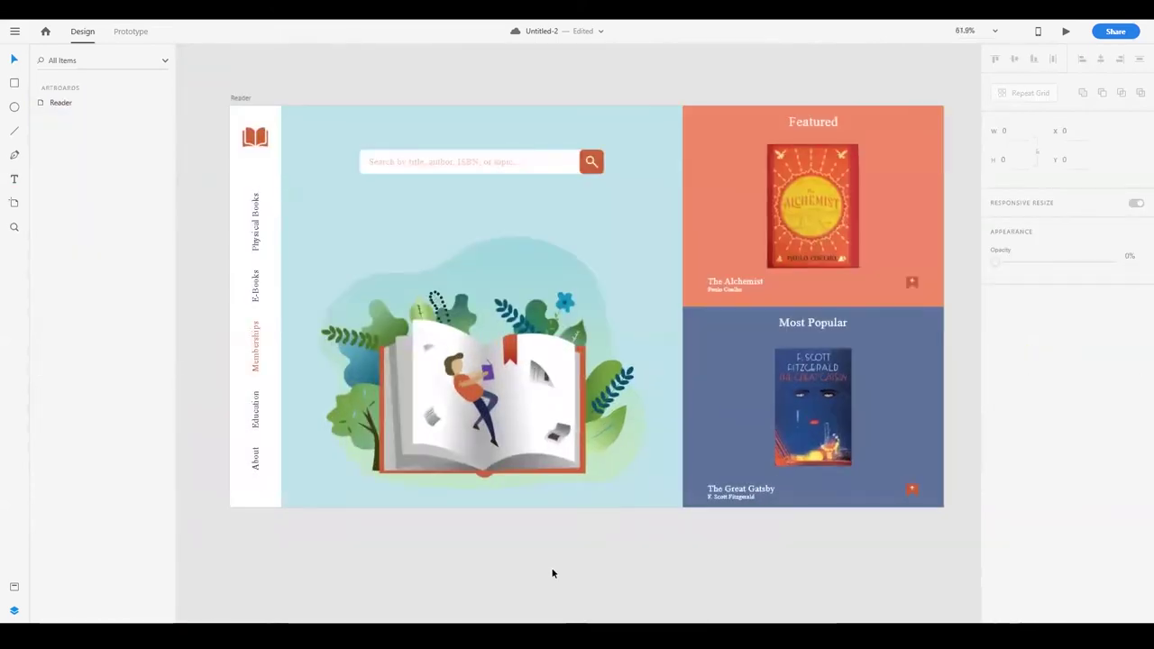
scroll(812, 526, "up", 3)
scroll(721, 115, "up", 2)
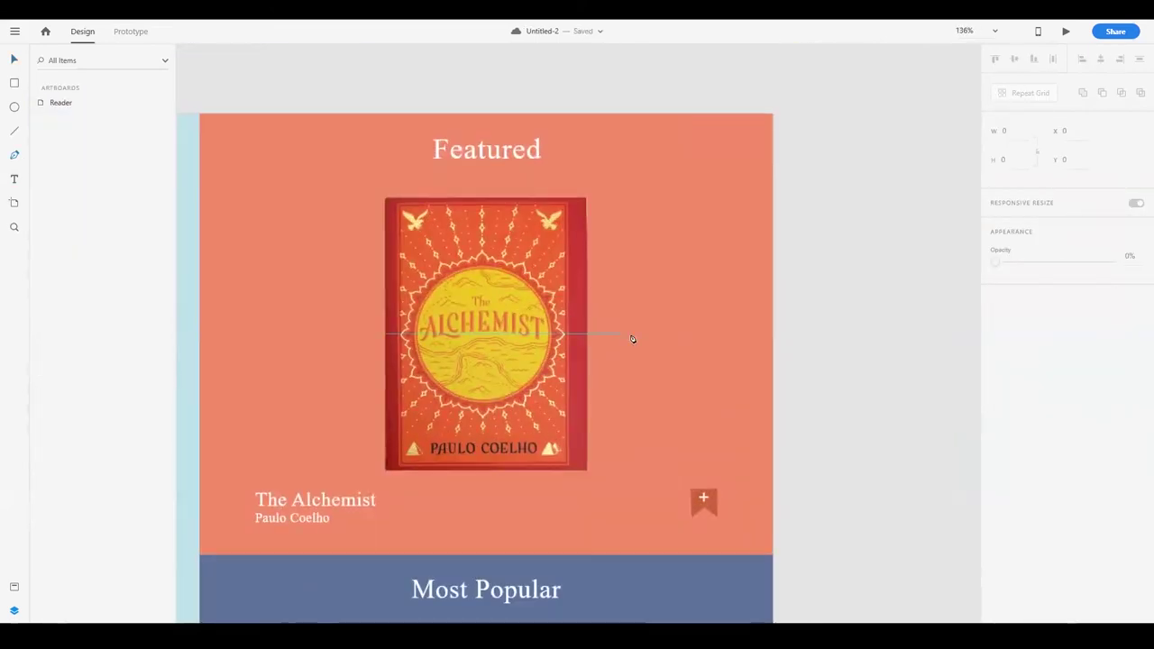
left_click(632, 334)
left_click(668, 334)
scroll(668, 343, "up", 5)
left_click(641, 268)
left_click(672, 297)
left_click(641, 327)
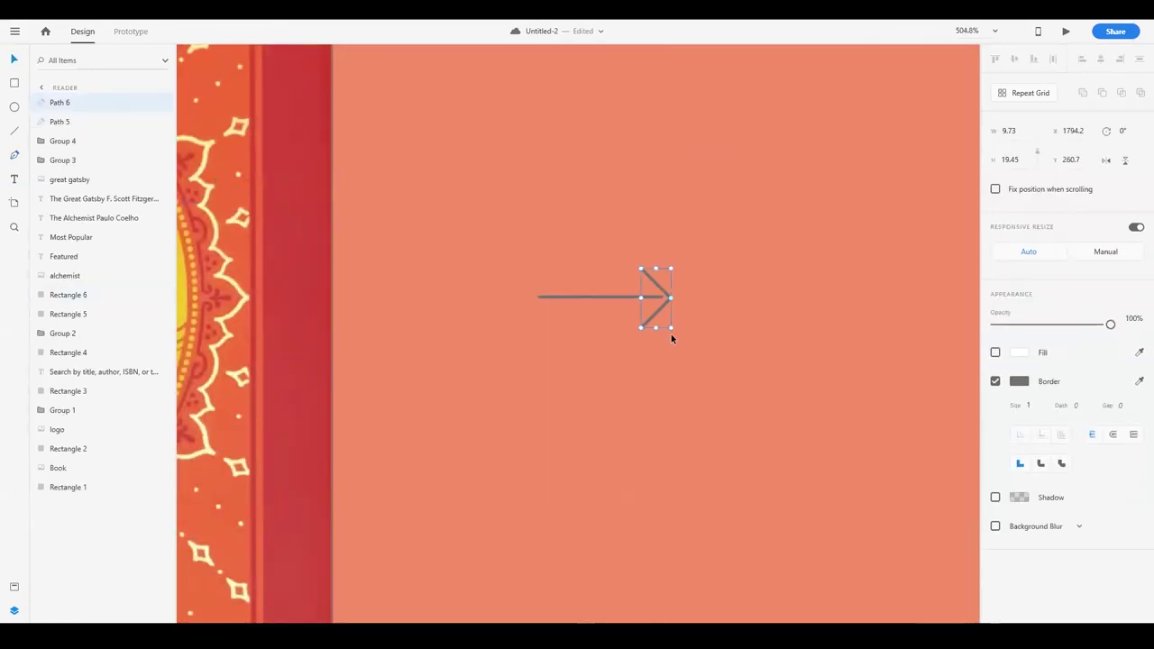
left_click(656, 299, "shift")
Give the arrow a white 2.5 stroke and group it.
left_click(1019, 380)
left_click(837, 298)
left_click(1028, 405)
type("2.5")
key("Return")
scroll(684, 307, "down", 4)
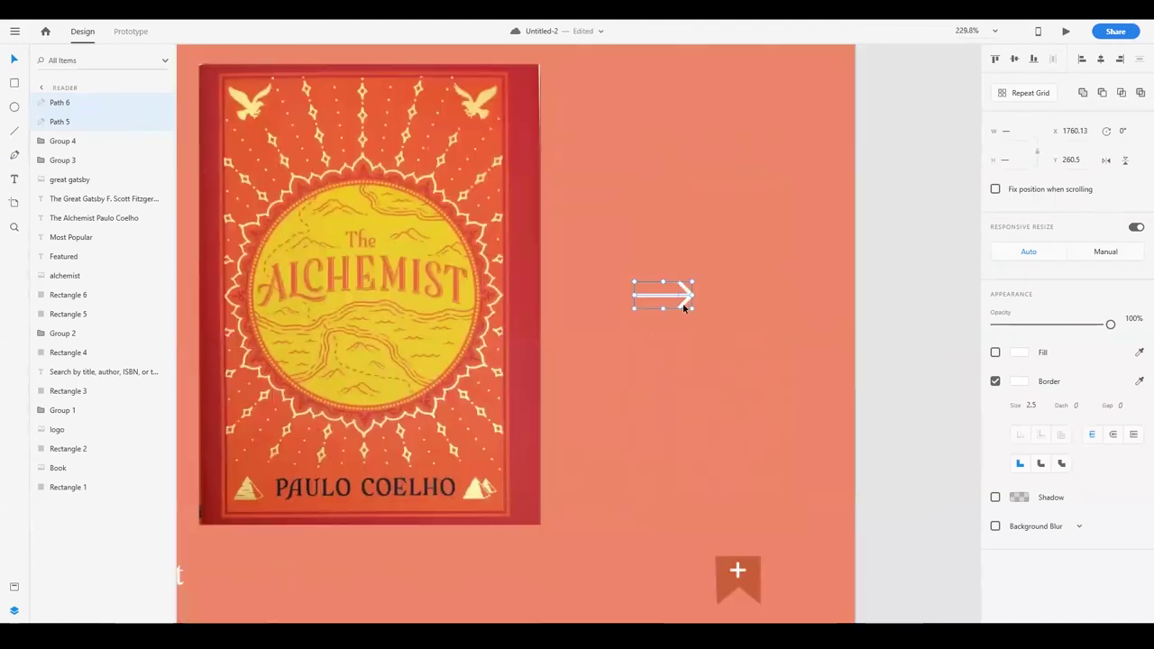
key("ctrl+g")
Place the arrow beside the Alchemist cover, add a left-pointing copy, and copy both down to Most Popular.
left_click_drag(669, 307, 663, 287)
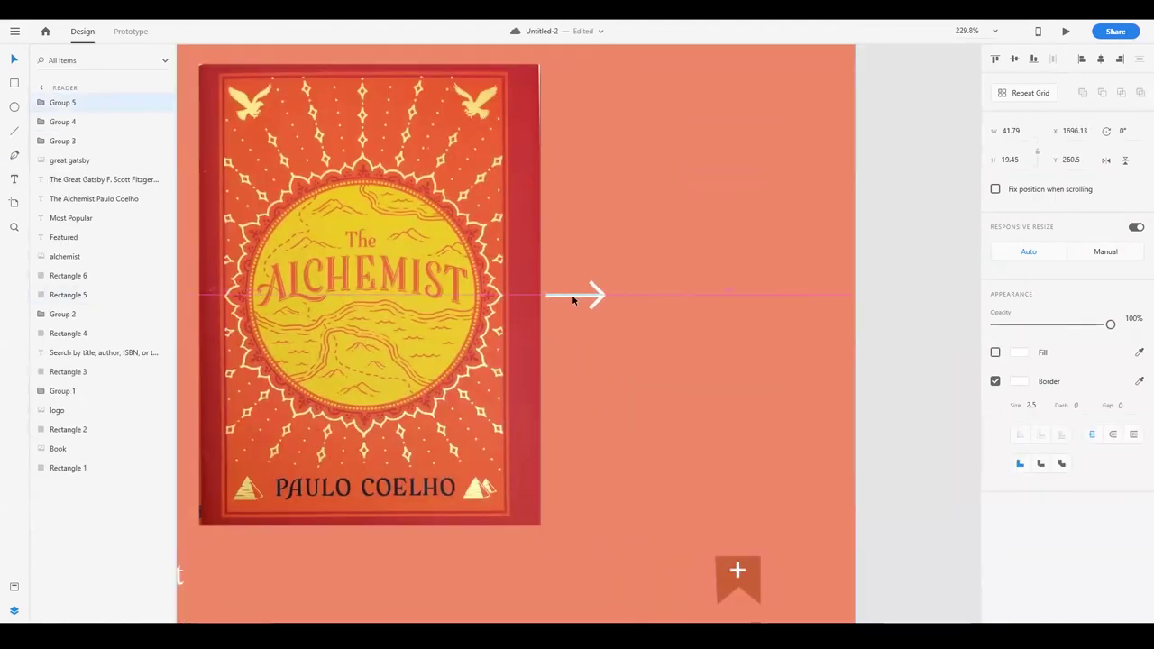
key("shift+Right")
key("shift+Right")
key("shift+Right")
scroll(723, 263, "down", 3)
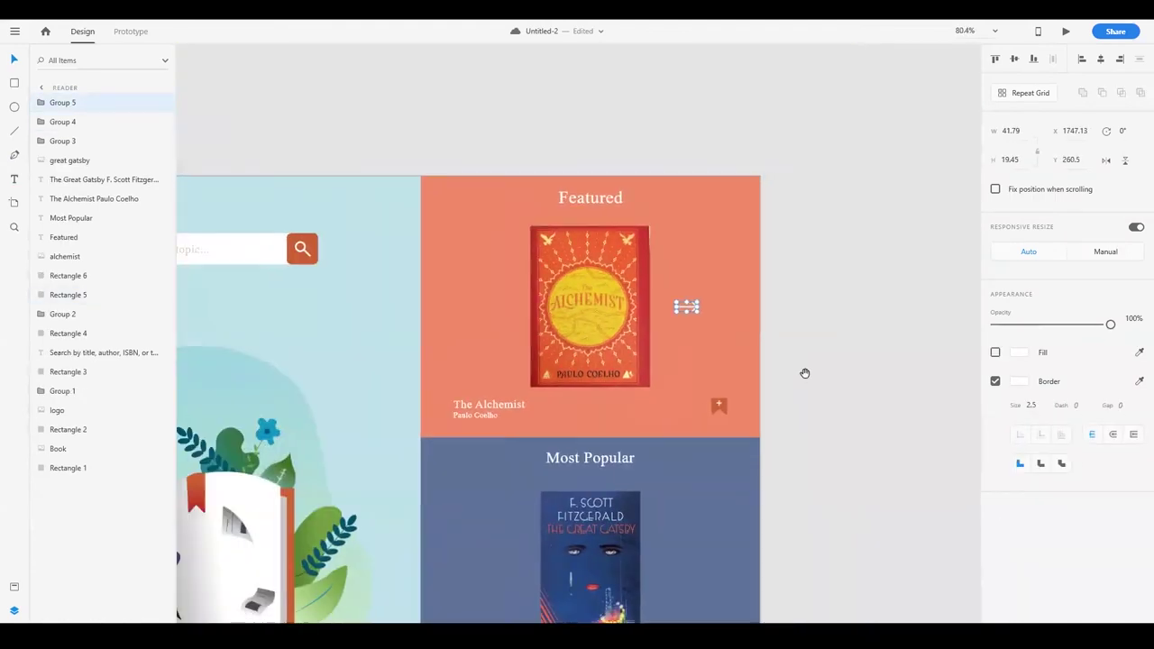
key("ctrl+d")
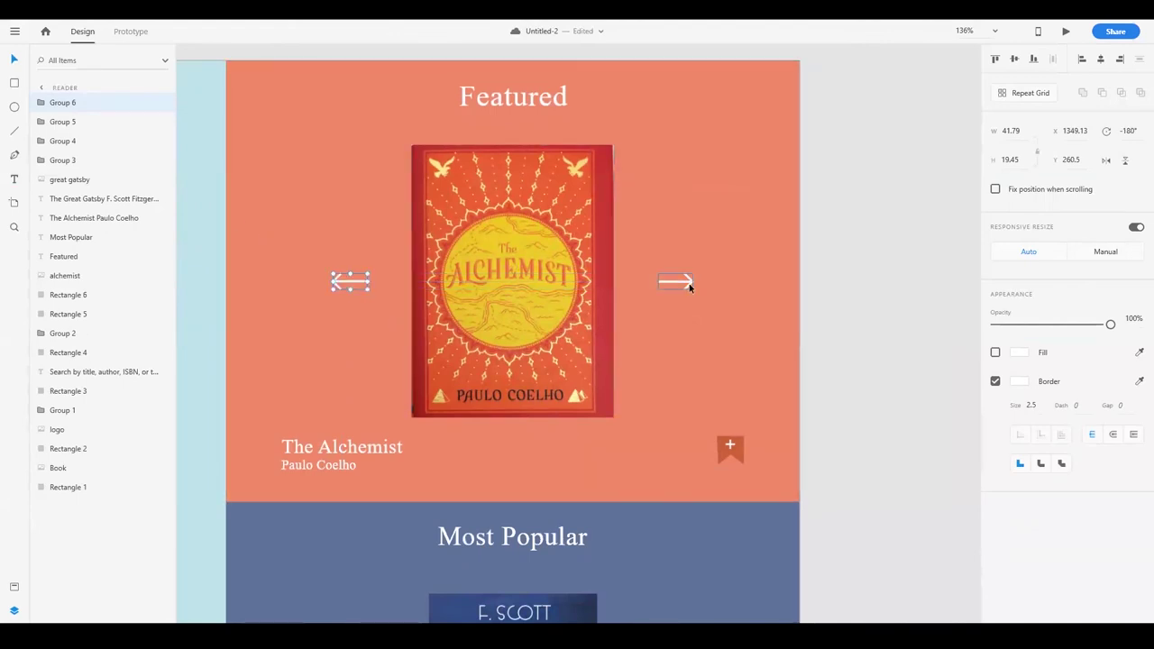
left_click(349, 279, "shift")
scroll(675, 164, "down", 3)
left_click_drag(676, 123, 683, 574)
scroll(682, 574, "down", 4)
Zoom out to review the arrows across the whole Reader page.
key("ctrl+0")
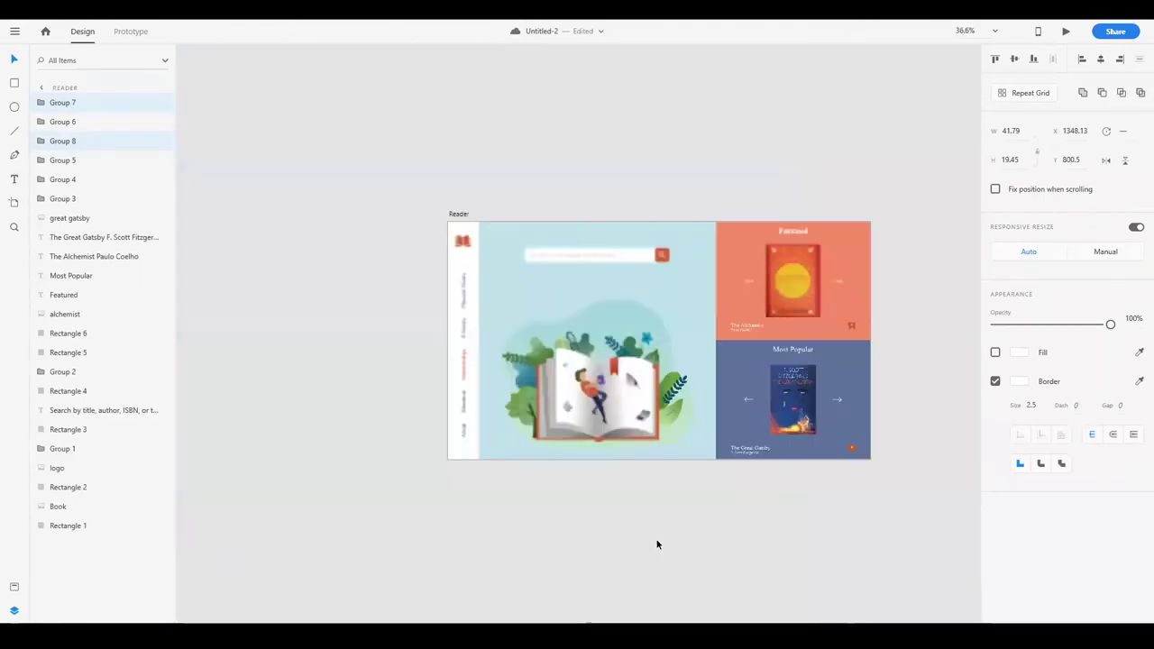
left_click(685, 517)
scroll(590, 610, "up", 3)
left_click(663, 260)
key("ctrl+0")
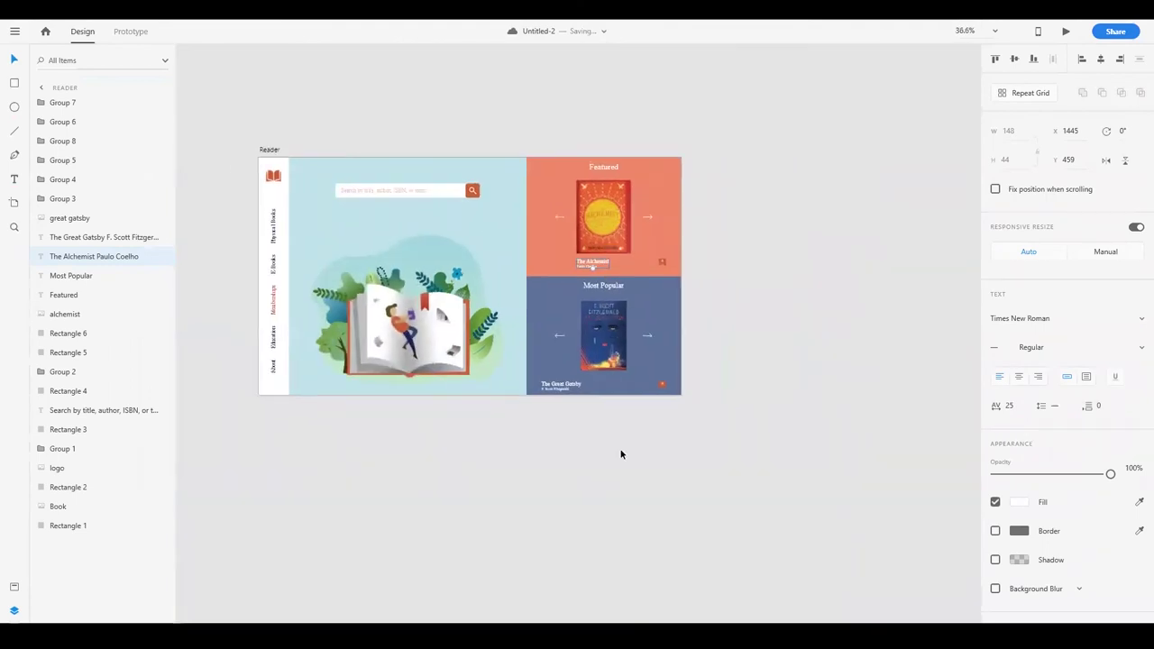
scroll(618, 451, "up", 3)
key("ctrl+0")
left_click(552, 523)
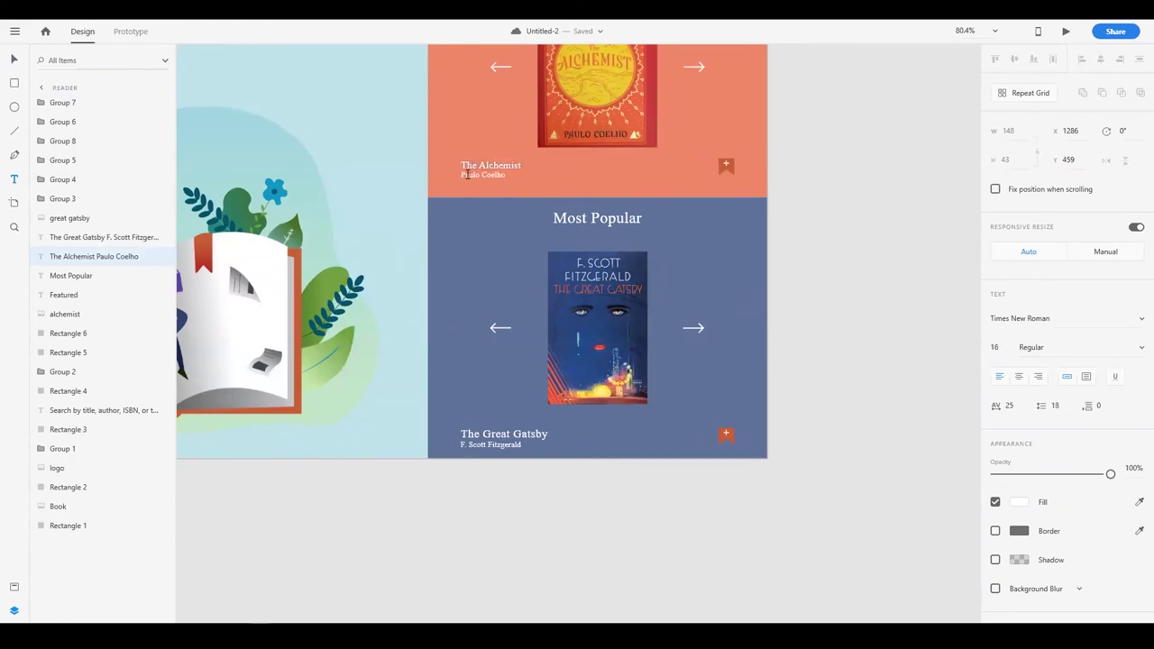
left_click(461, 433)
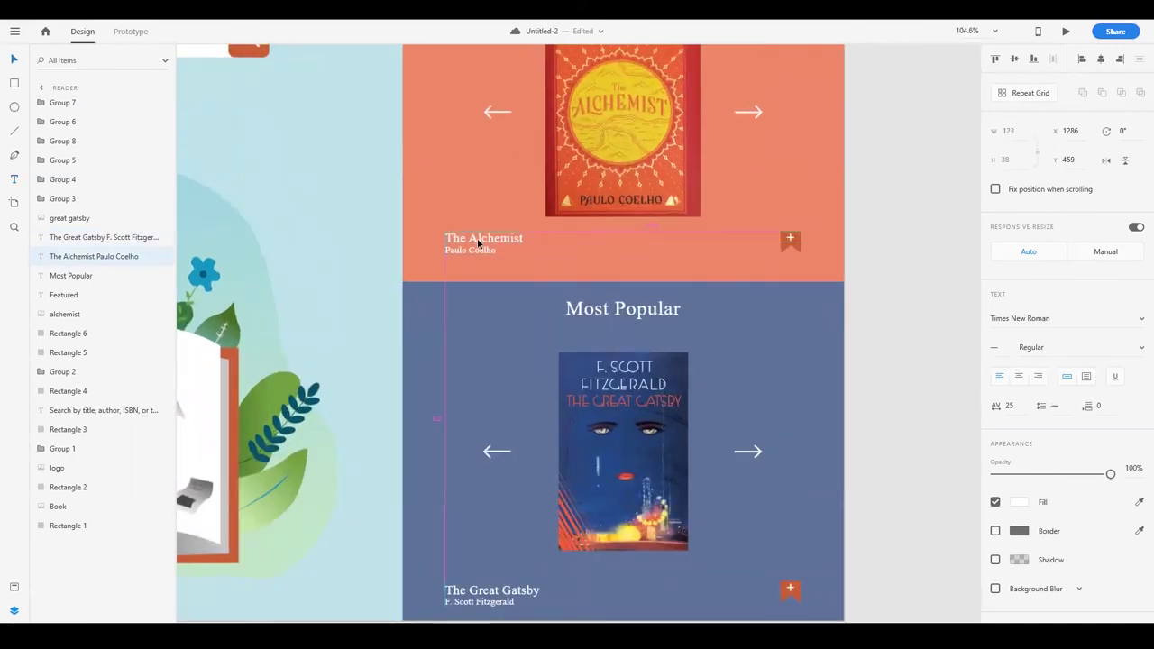
scroll(478, 244, "down", 3)
left_click(501, 460)
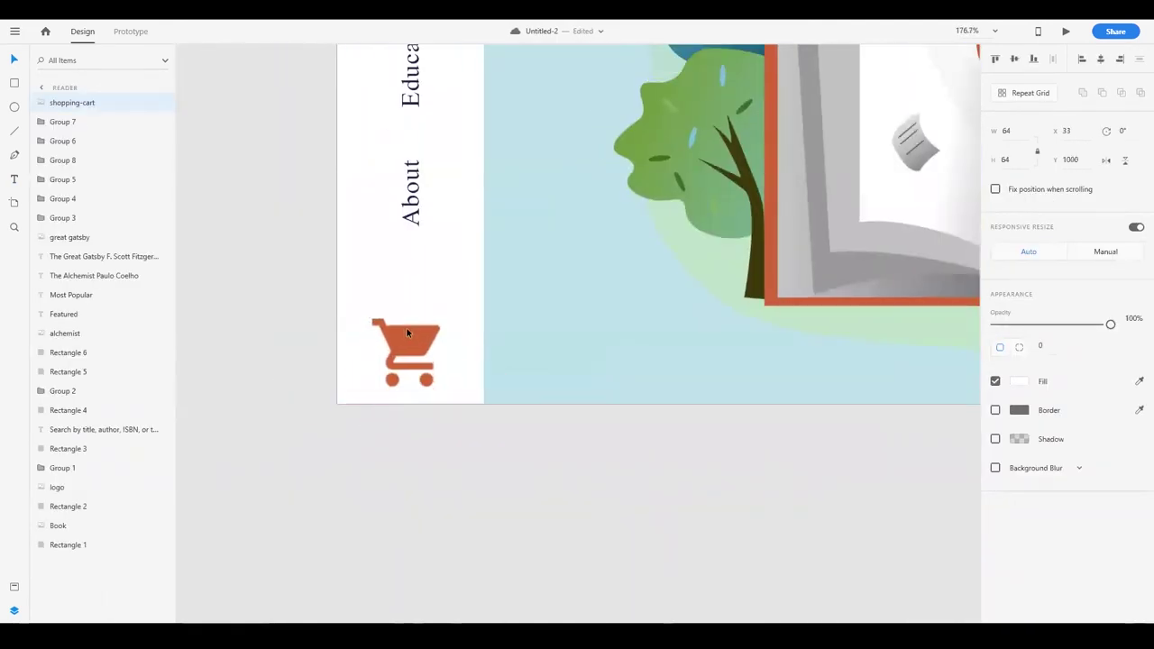
Shrink the shopping-cart icon to width 30 and place it below About.
left_click_drag(440, 320, 406, 368)
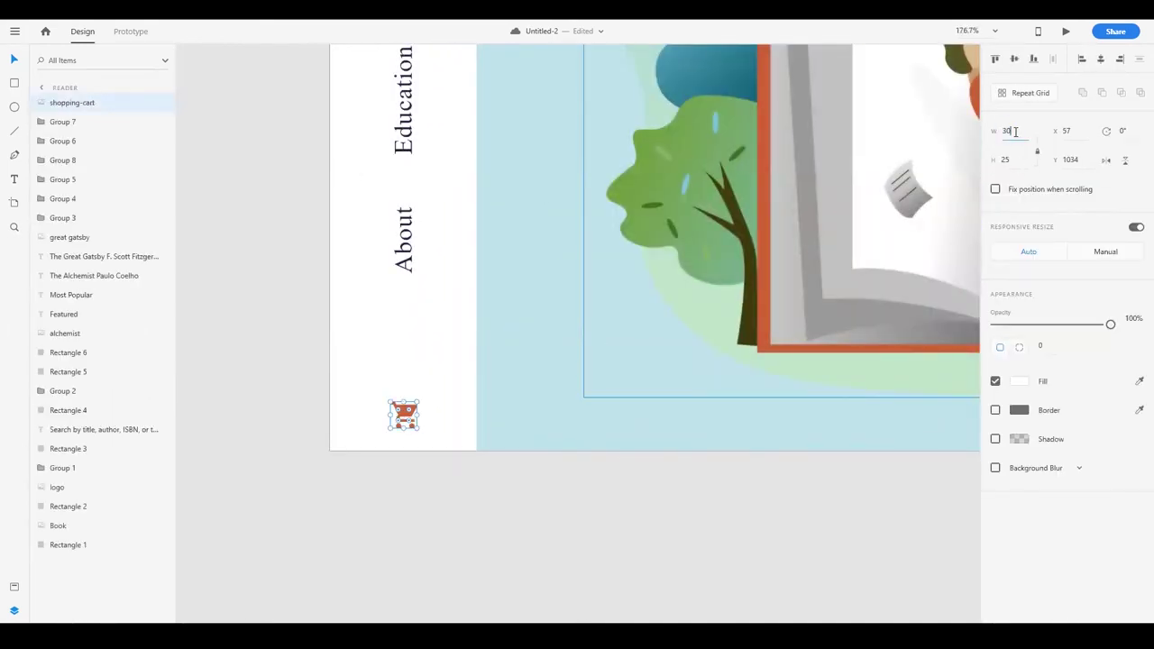
key("Return")
left_click_drag(412, 424, 404, 406)
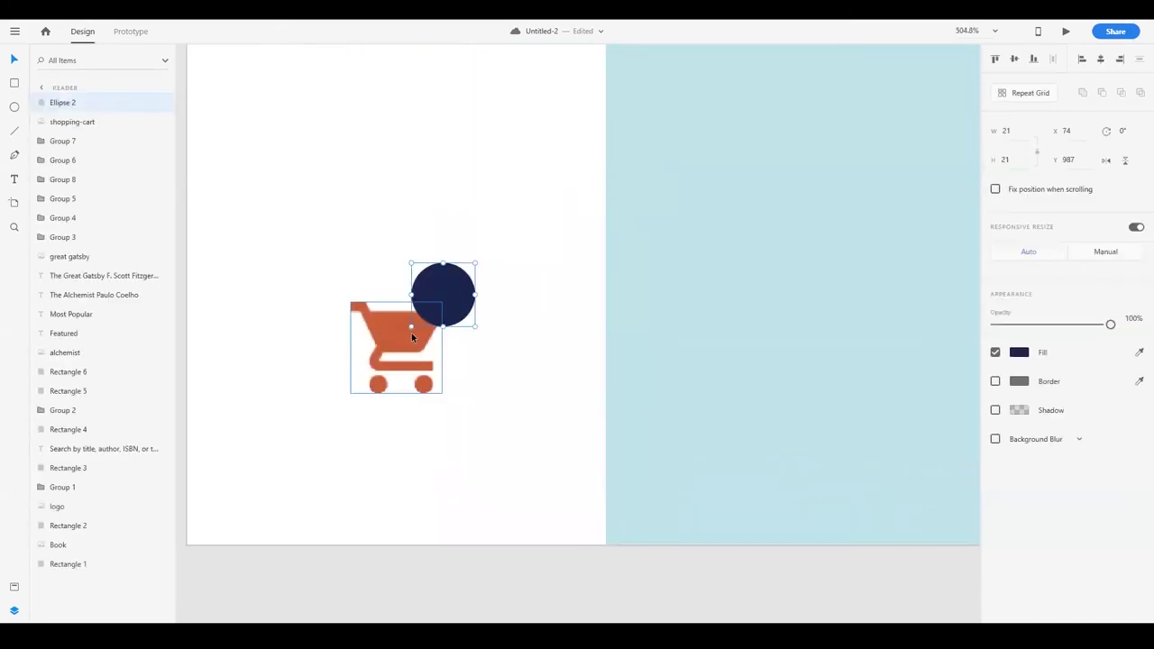
Put a '1' on the navy badge circle and group it with the cart icon.
key("t")
left_click(438, 245)
type("1")
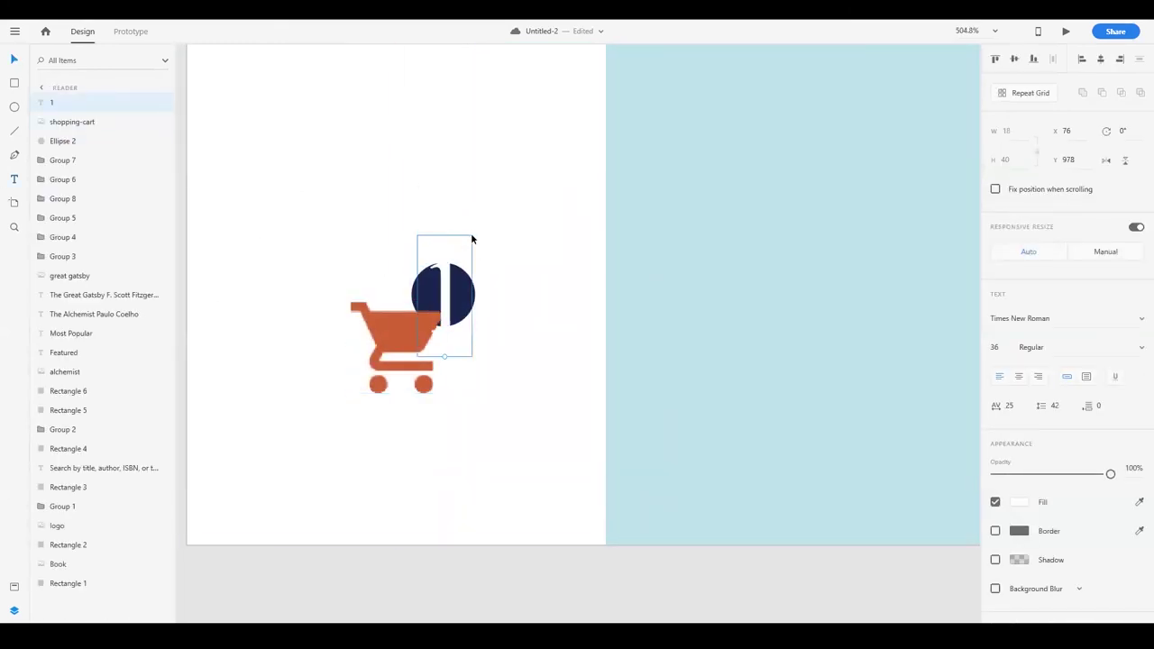
key("Escape")
key("ctrl+0")
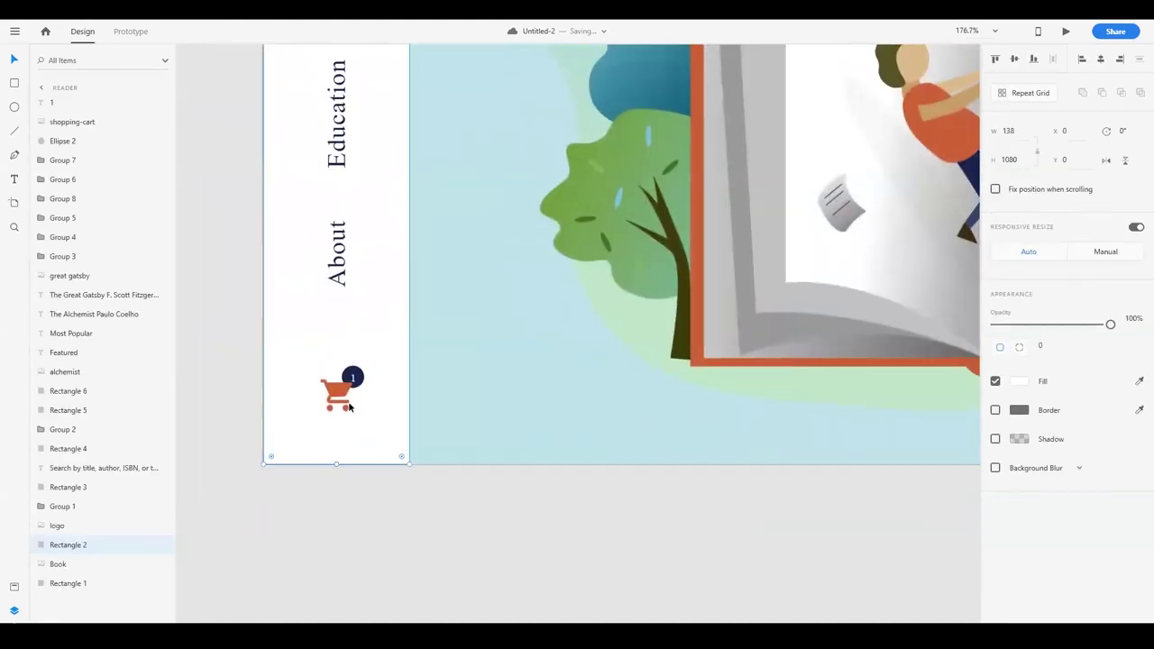
key("ctrl+g")
scroll(433, 414, "down", 5)
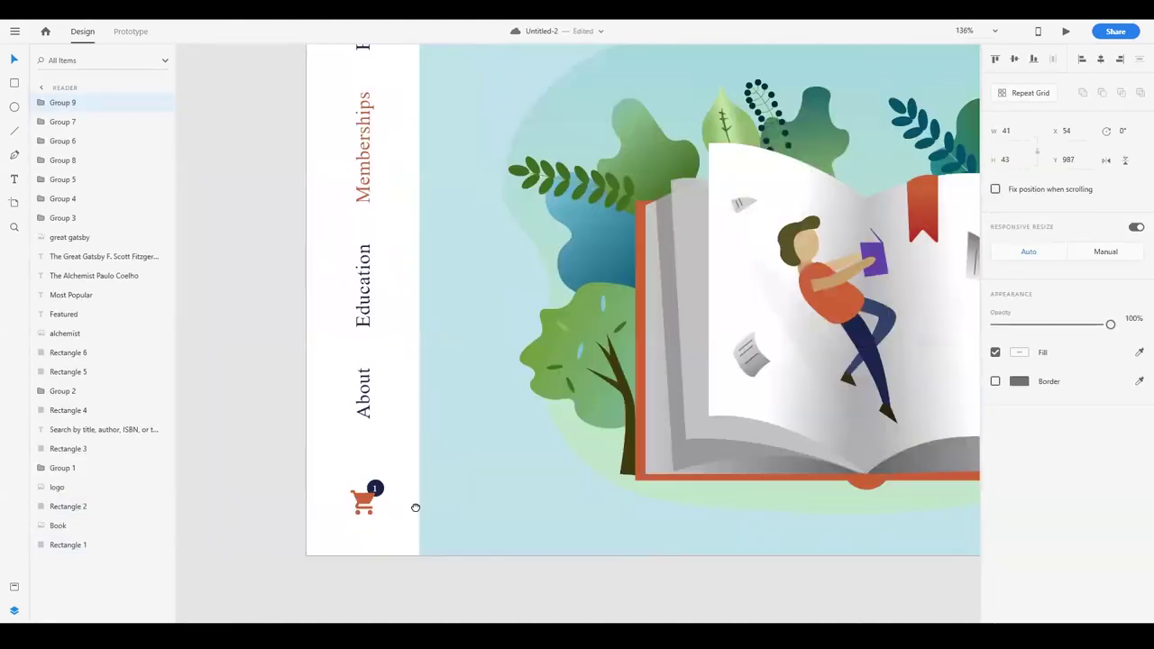
key("ctrl+0")
key("Escape")
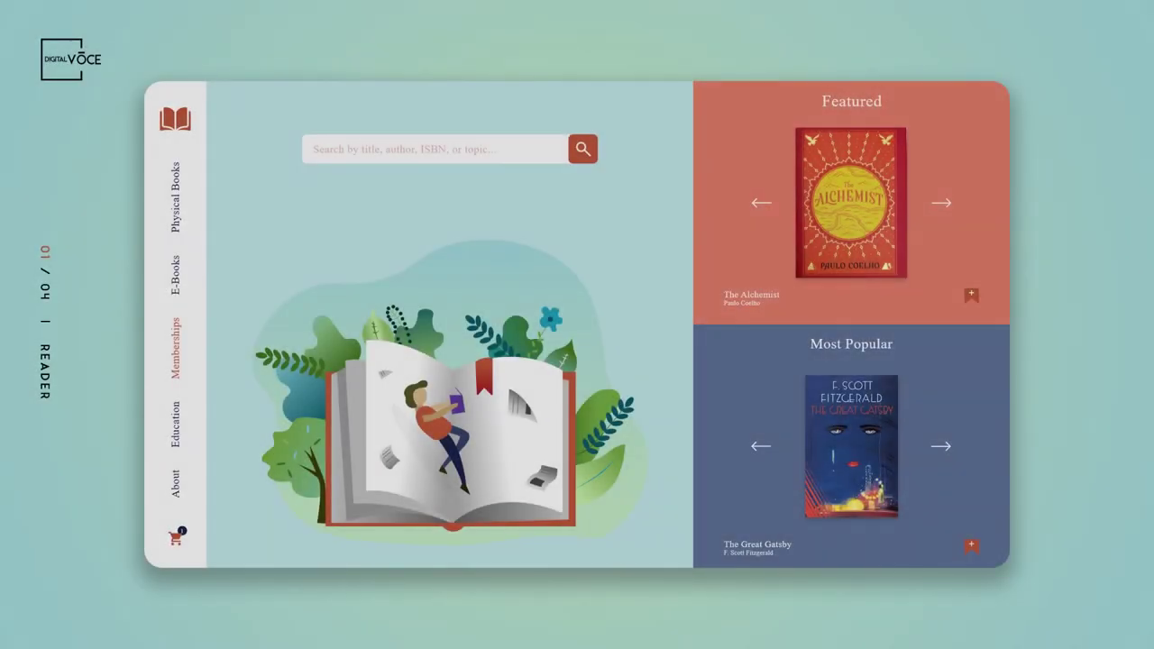